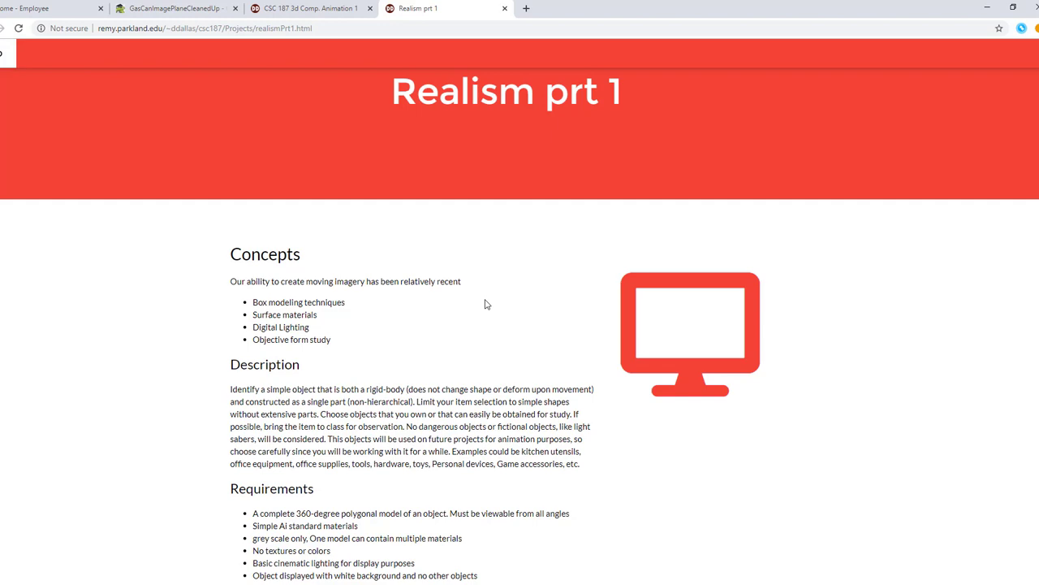
# - Look through the example renders on the Realism prt 1 assignment page, from the handheld console to the wii remote
pyautogui.scroll(-6, 409, 276)
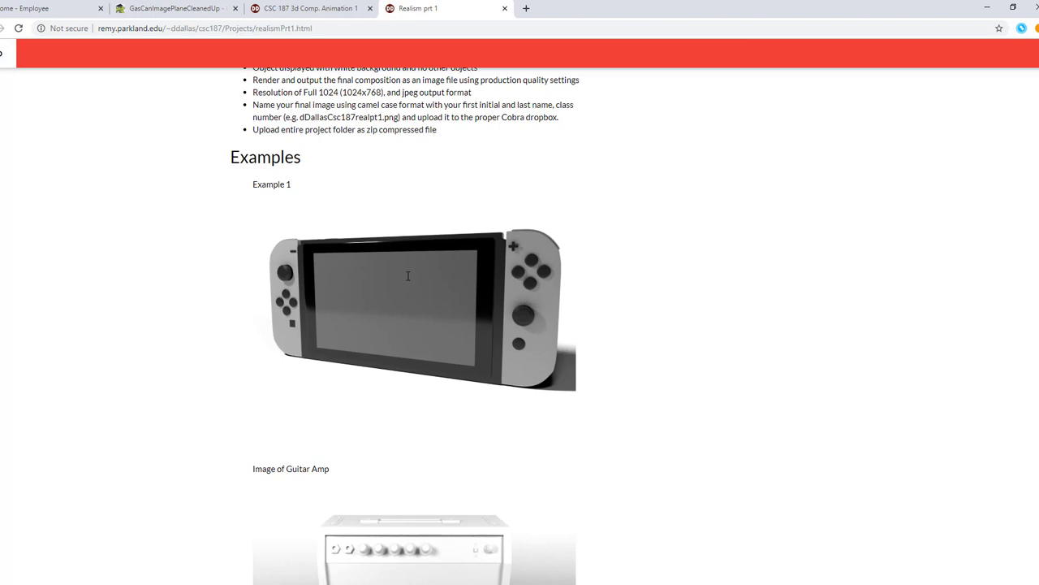
pyautogui.scroll(-4, 409, 277)
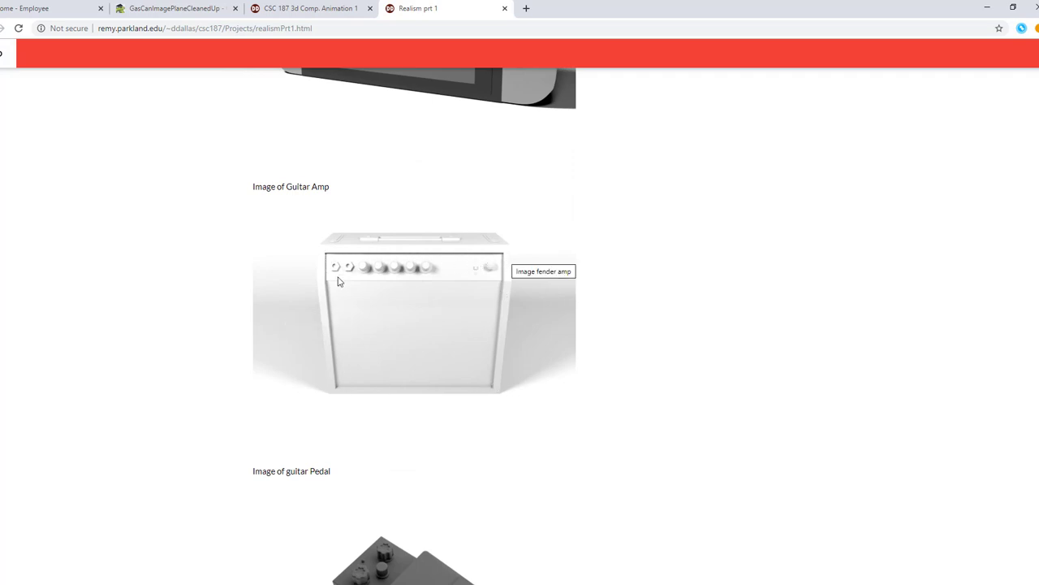
pyautogui.scroll(-4, 442, 264)
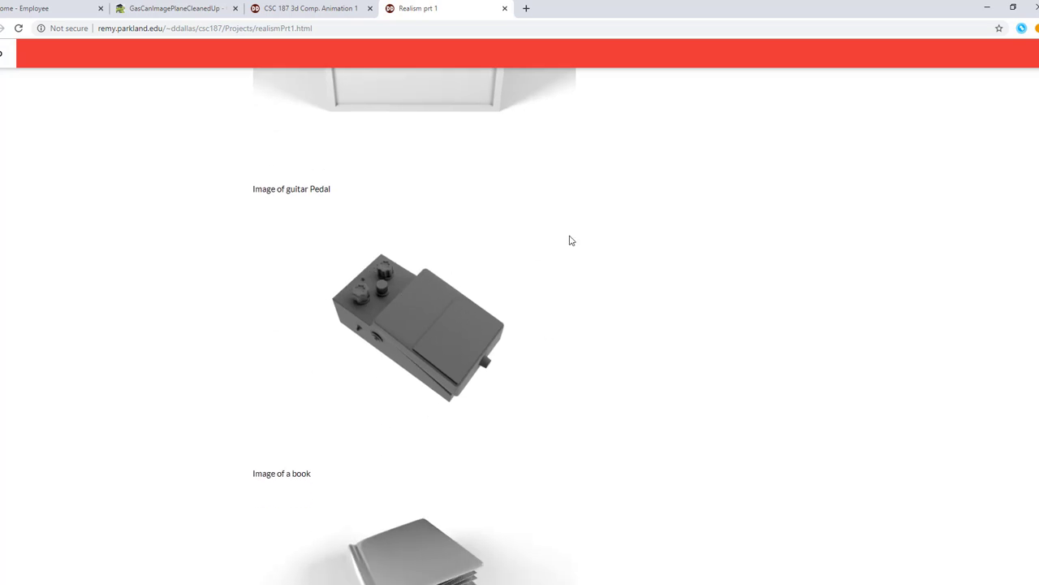
pyautogui.scroll(-3, 550, 249)
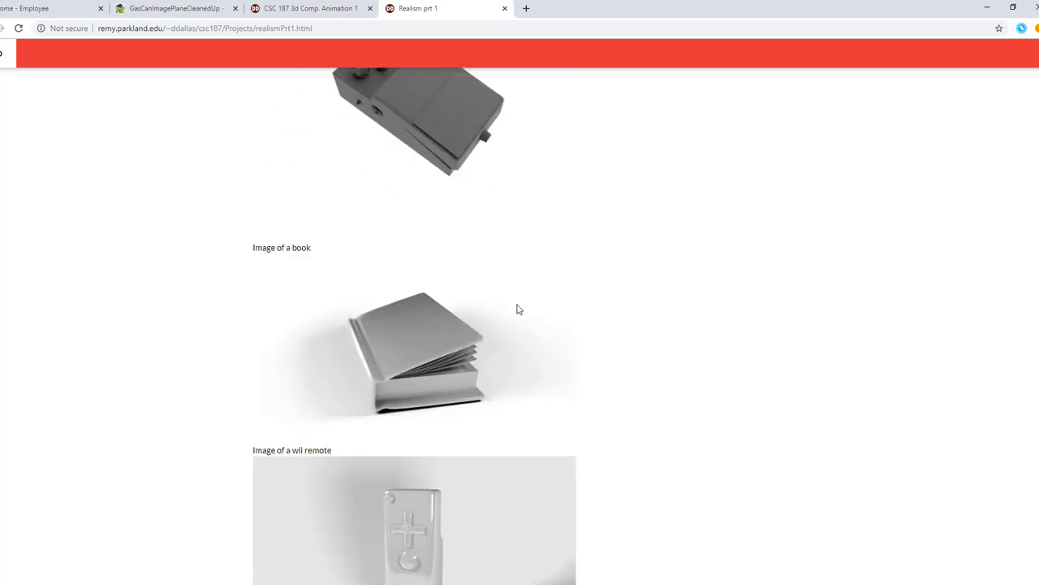
pyautogui.scroll(-2, 517, 309)
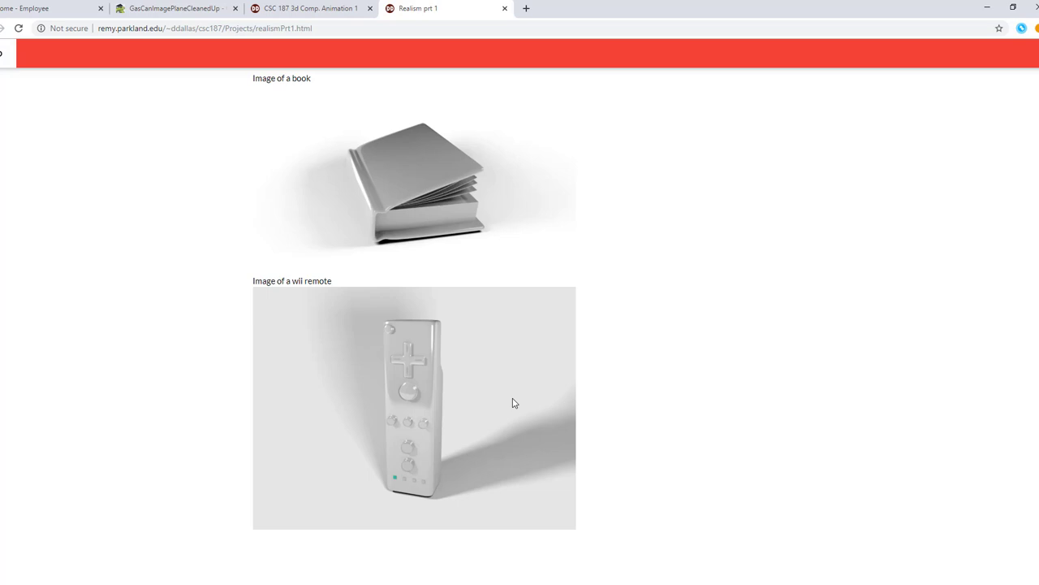
pyautogui.scroll(14, 512, 403)
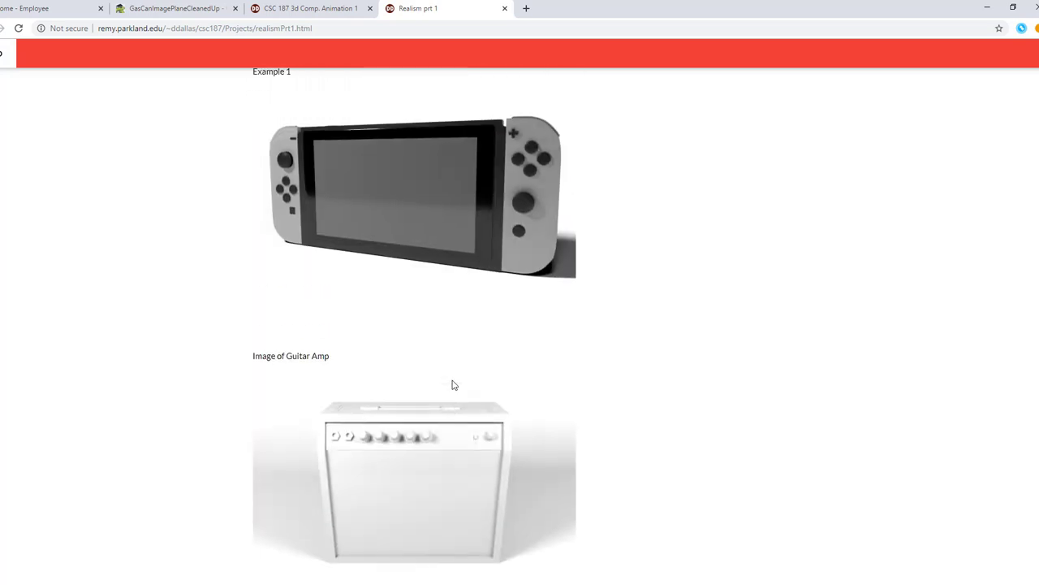
pyautogui.scroll(3, 455, 385)
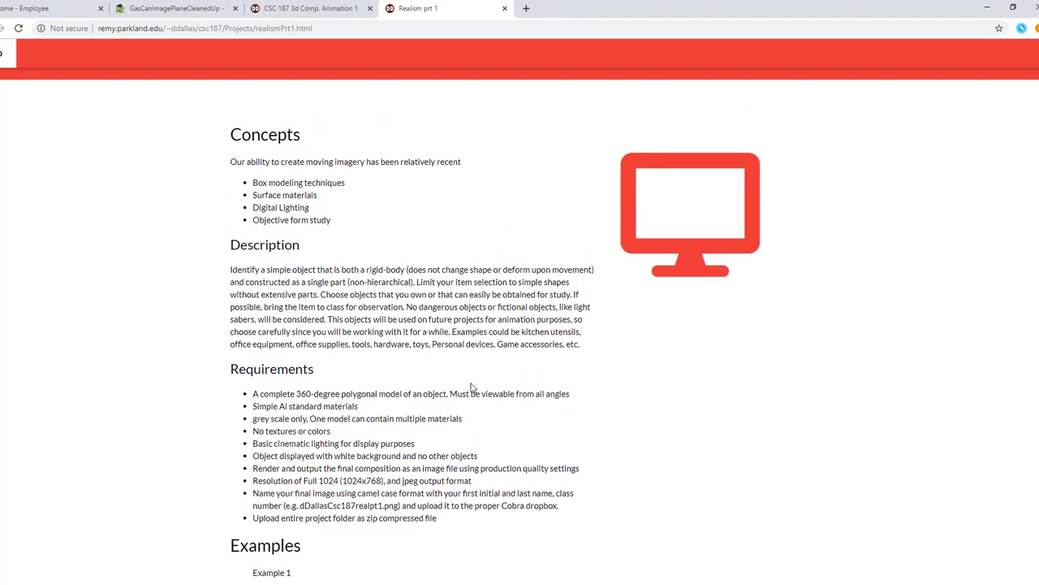
# - Review the Realism prt 1 requirements against the first grey-scale example renders
pyautogui.scroll(-1, 484, 380)
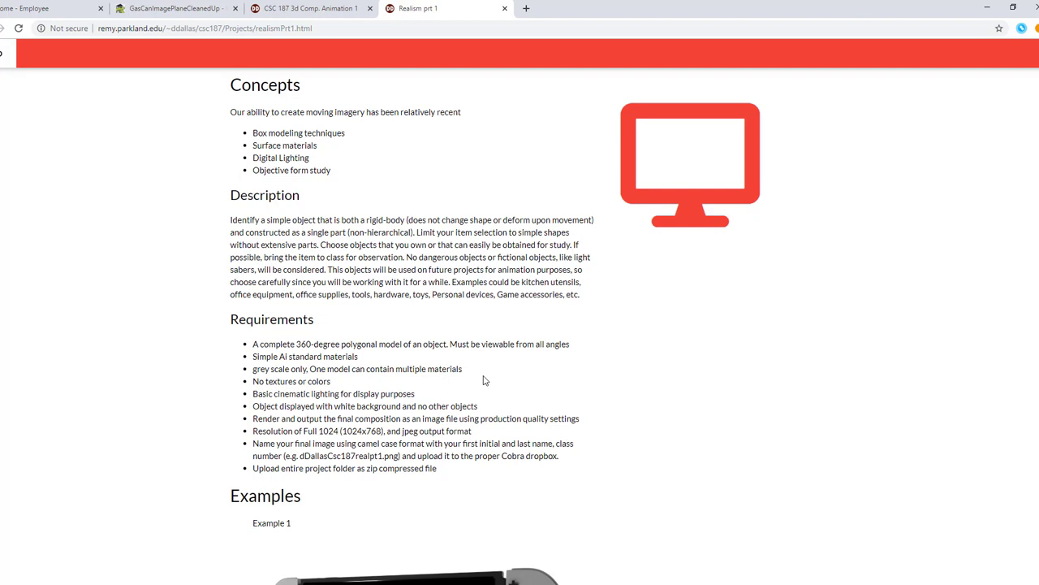
pyautogui.scroll(-2, 485, 380)
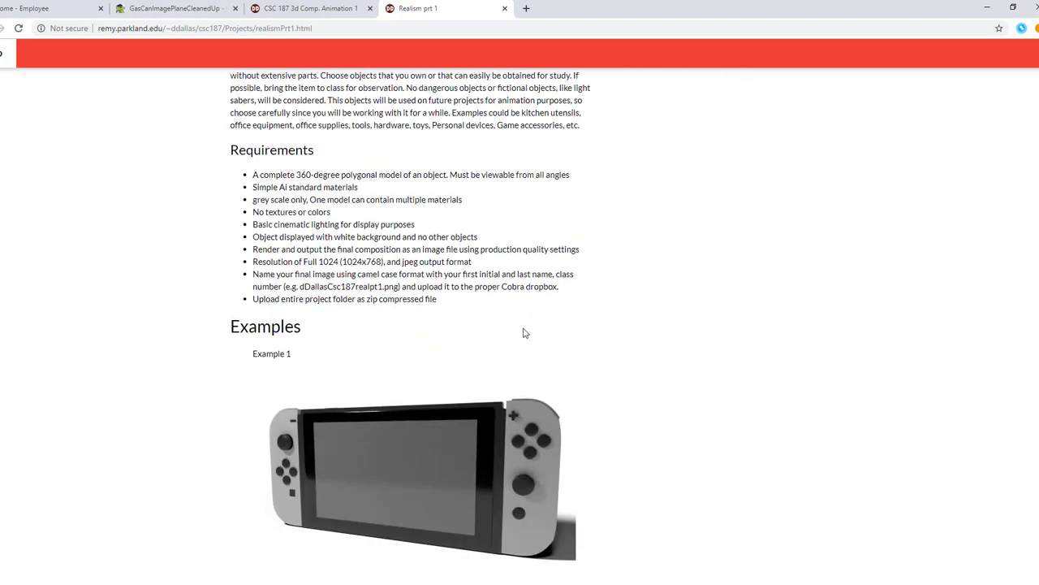
pyautogui.scroll(-2, 487, 345)
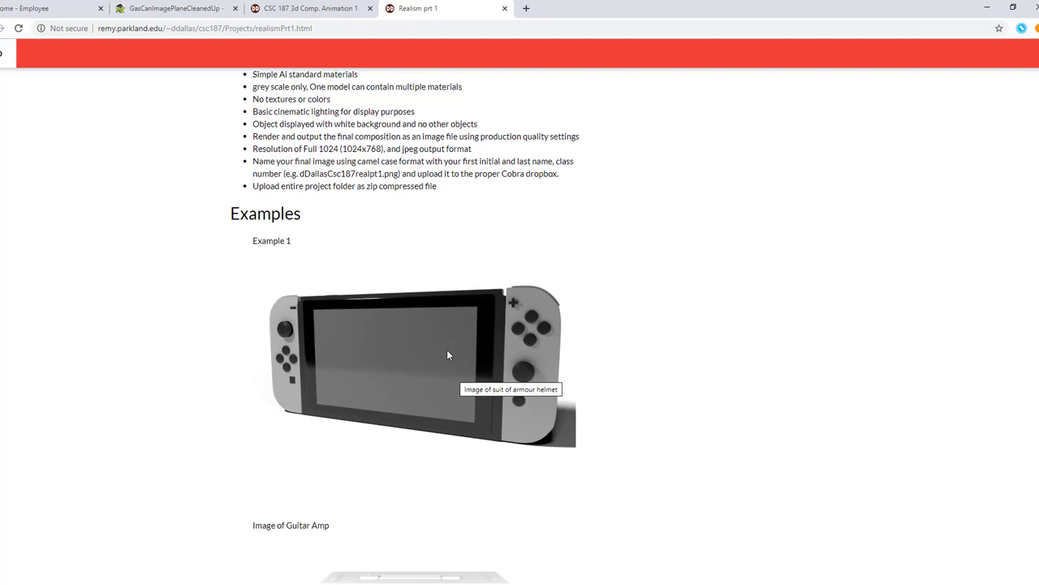
pyautogui.scroll(-5, 443, 353)
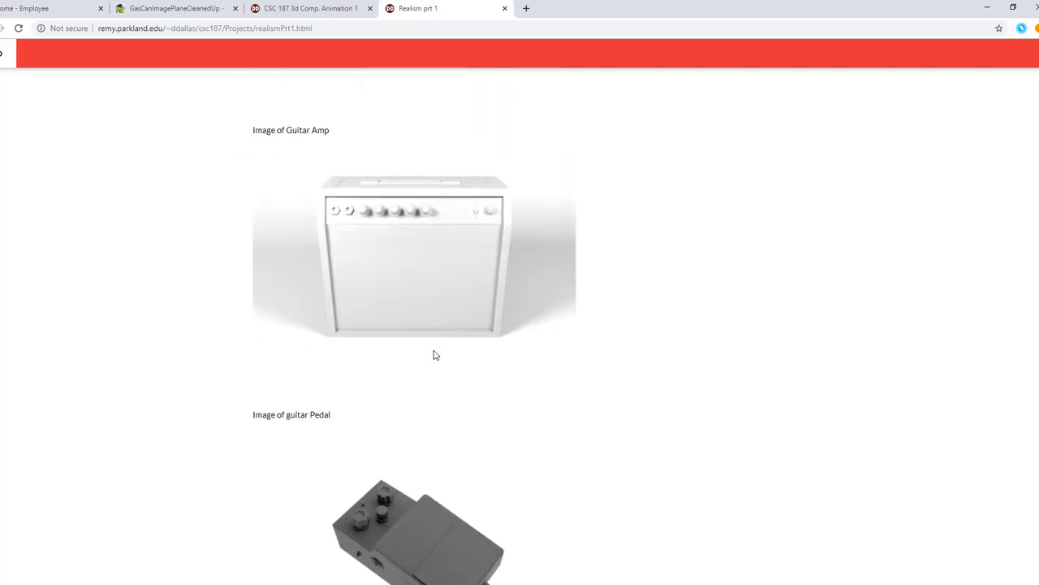
pyautogui.scroll(14, 435, 355)
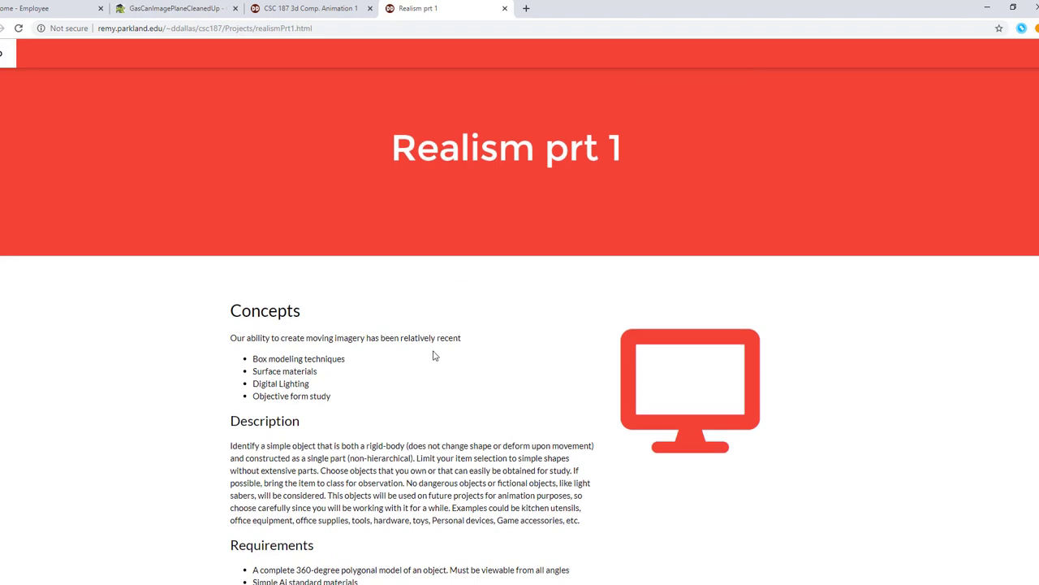
# - Open the Project 3 assignment (Realism prt 2) from the course schedule, examine its textured example renders, and close the page
pyautogui.click(325, 8)
pyautogui.scroll(-2, 523, 357)
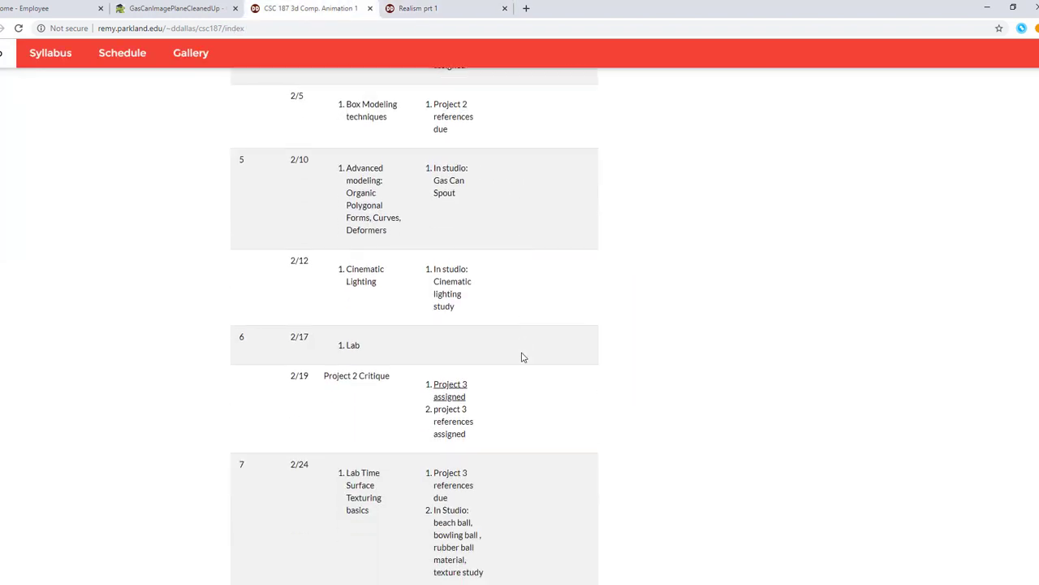
pyautogui.click(454, 388)
pyautogui.scroll(-7, 544, 325)
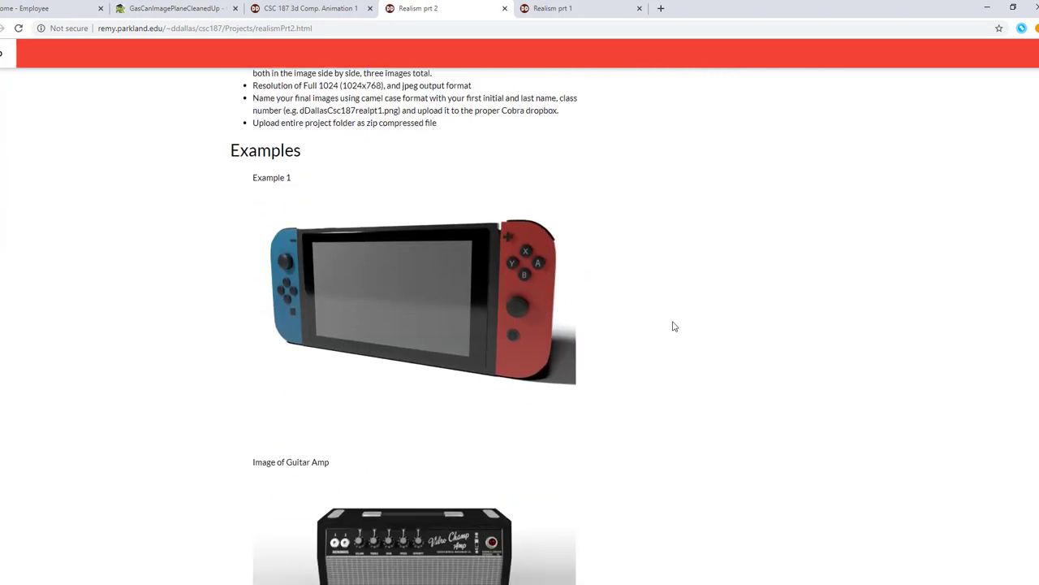
pyautogui.scroll(-2, 693, 308)
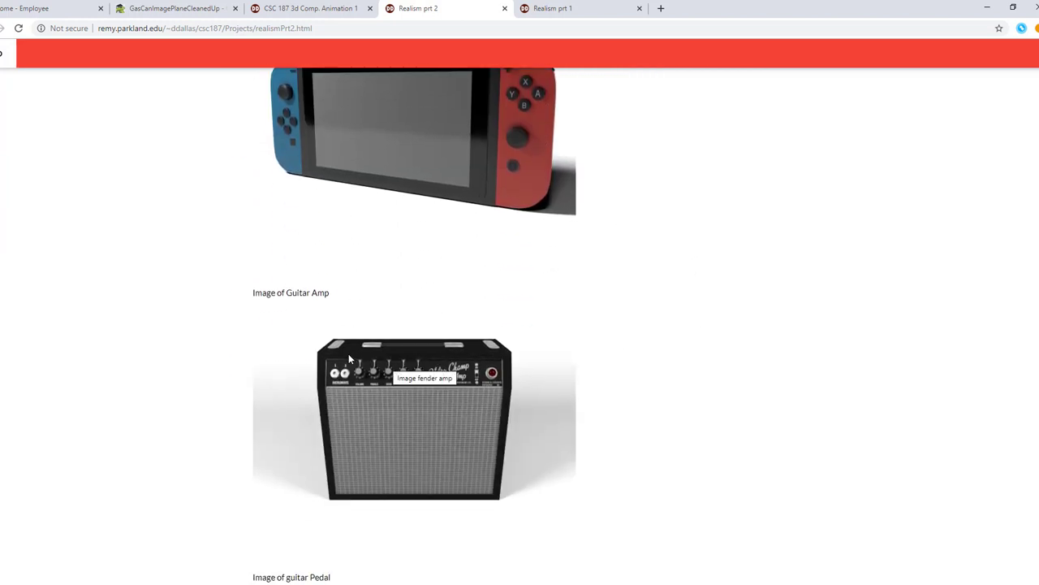
pyautogui.scroll(-2, 541, 285)
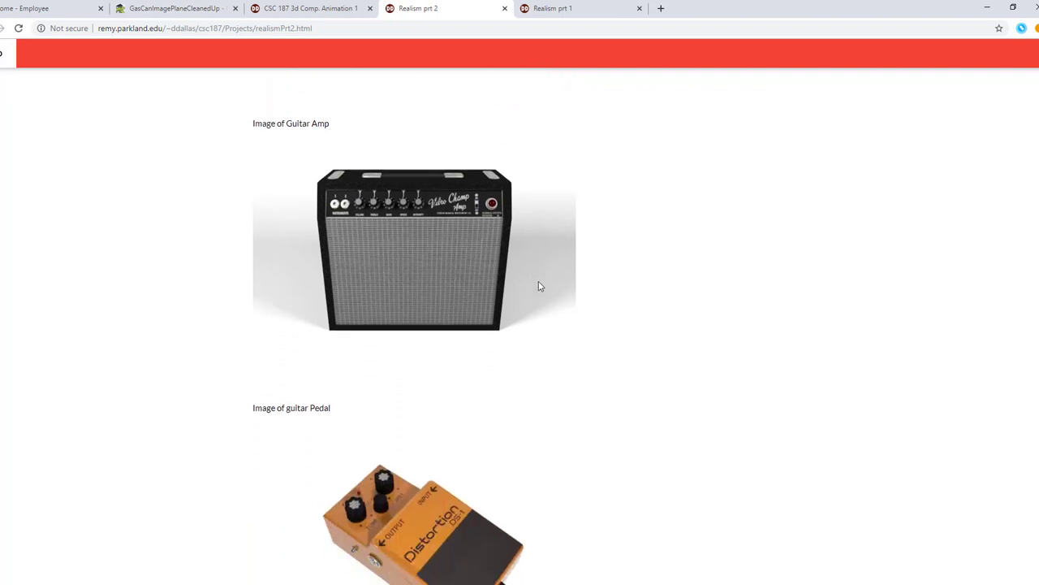
pyautogui.scroll(-1, 540, 286)
pyautogui.scroll(-3, 529, 319)
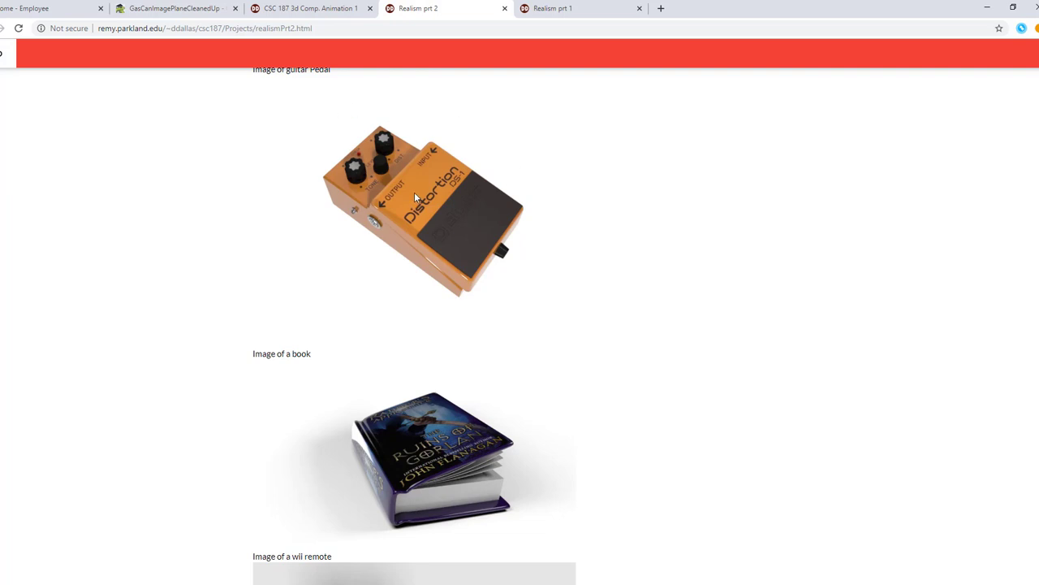
pyautogui.scroll(-3, 471, 260)
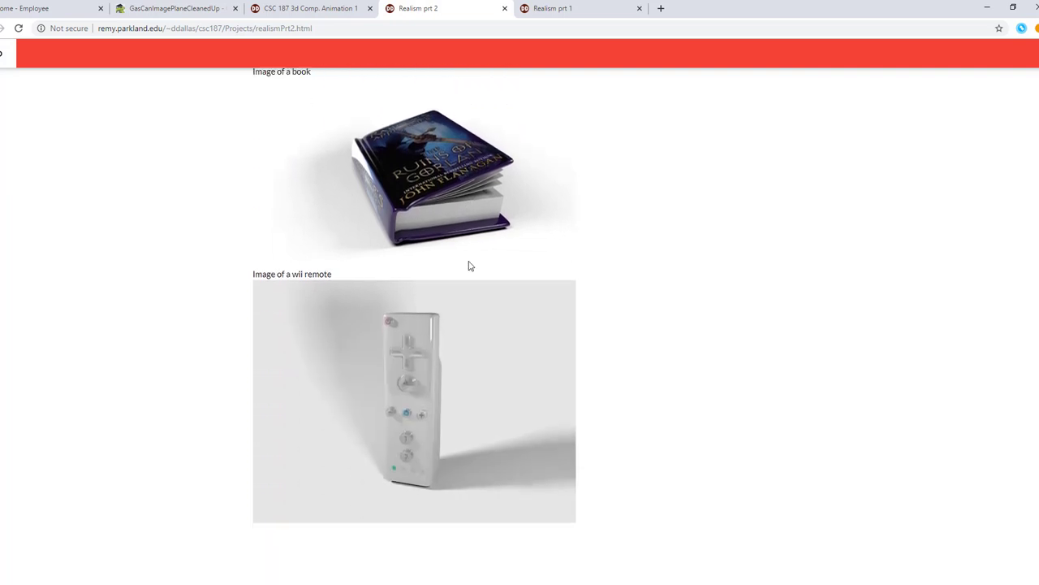
pyautogui.scroll(-2, 468, 272)
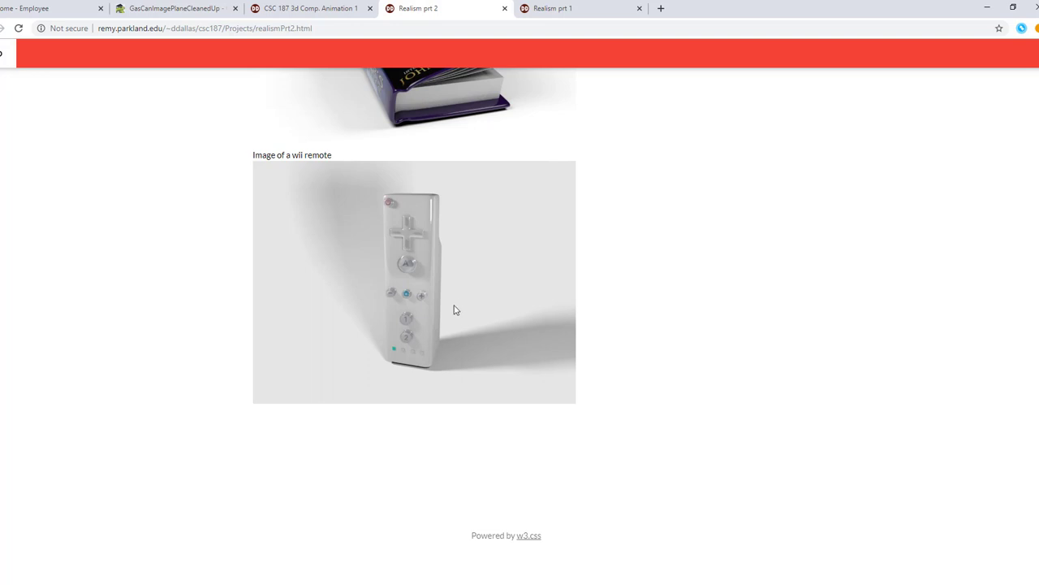
pyautogui.scroll(2, 448, 331)
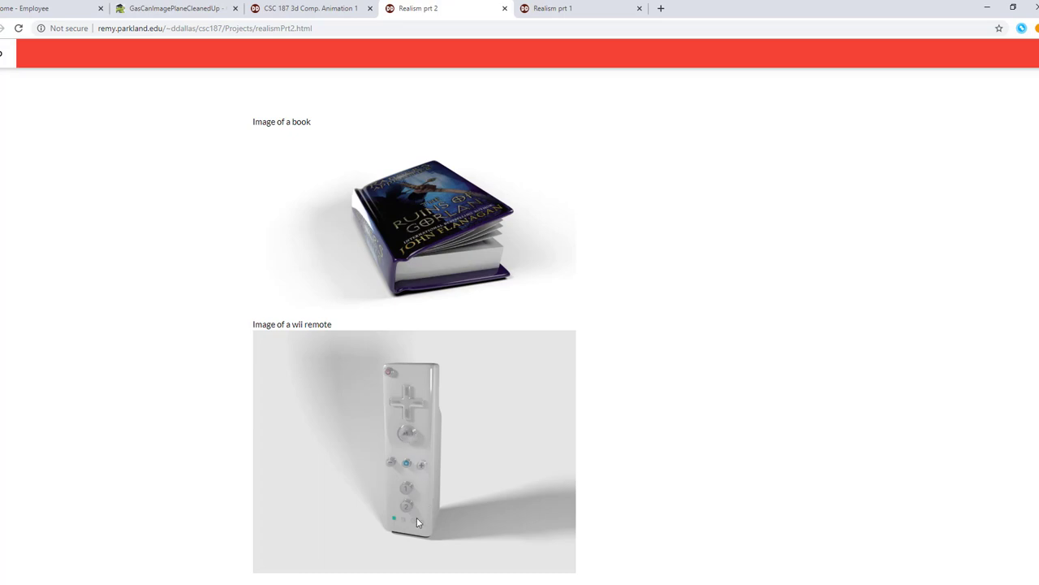
pyautogui.scroll(5, 446, 374)
pyautogui.scroll(10, 446, 358)
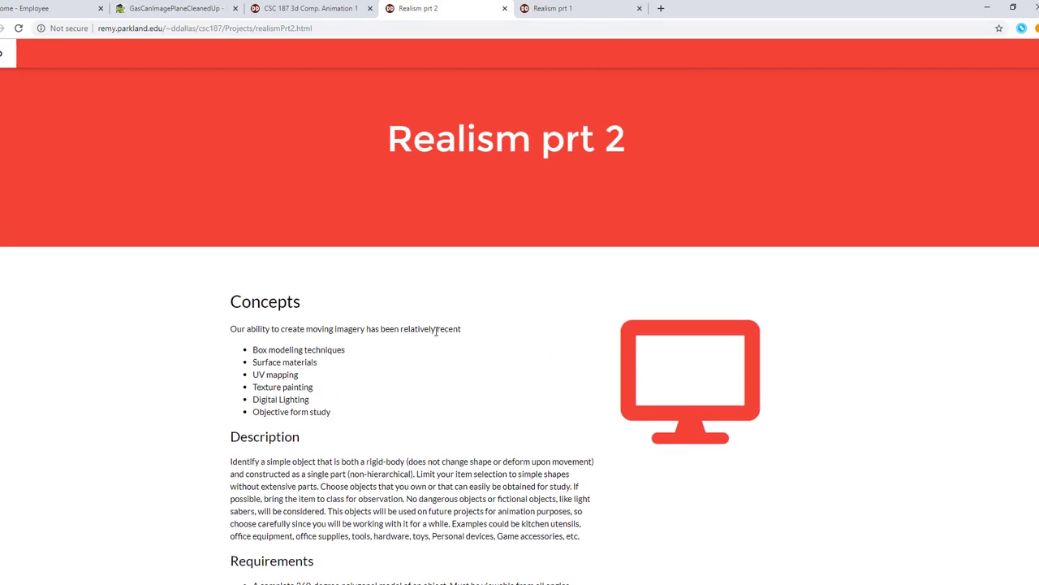
pyautogui.click(504, 8)
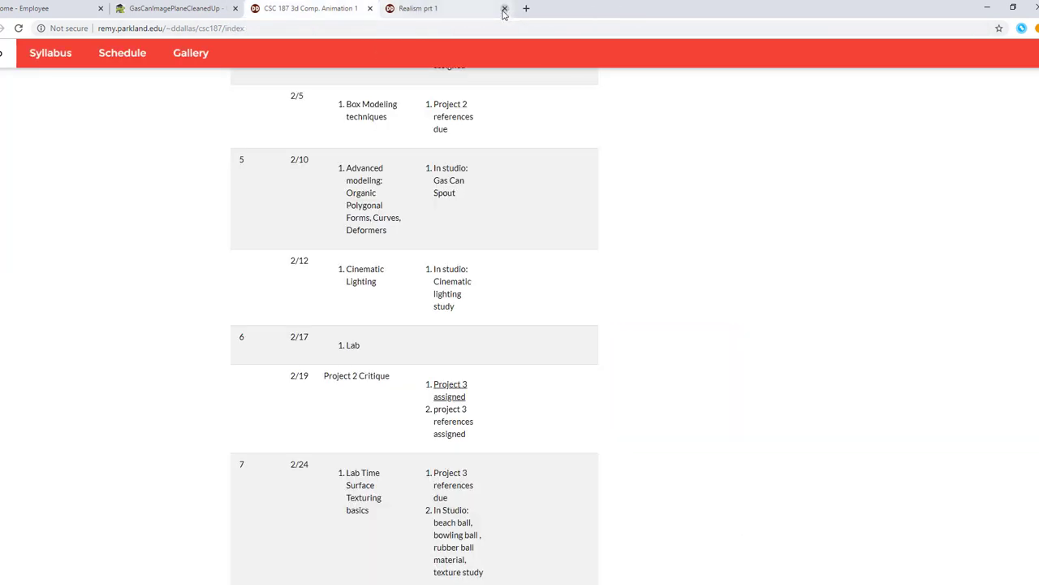
# - Bring up the GasCanImagePlaneCleanedUp reference image in the CSC-187 course content
pyautogui.click(492, 13)
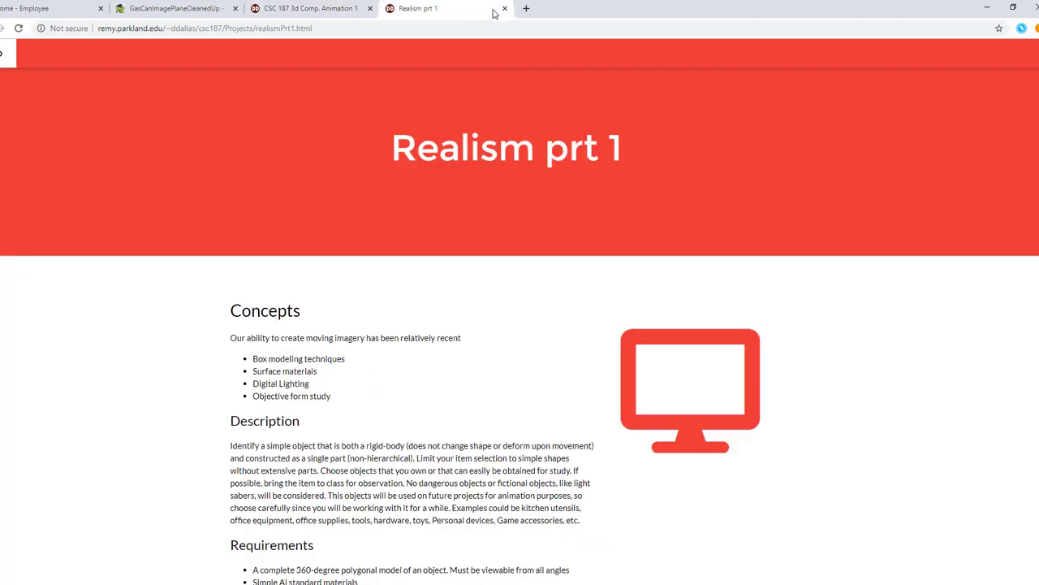
pyautogui.click(305, 8)
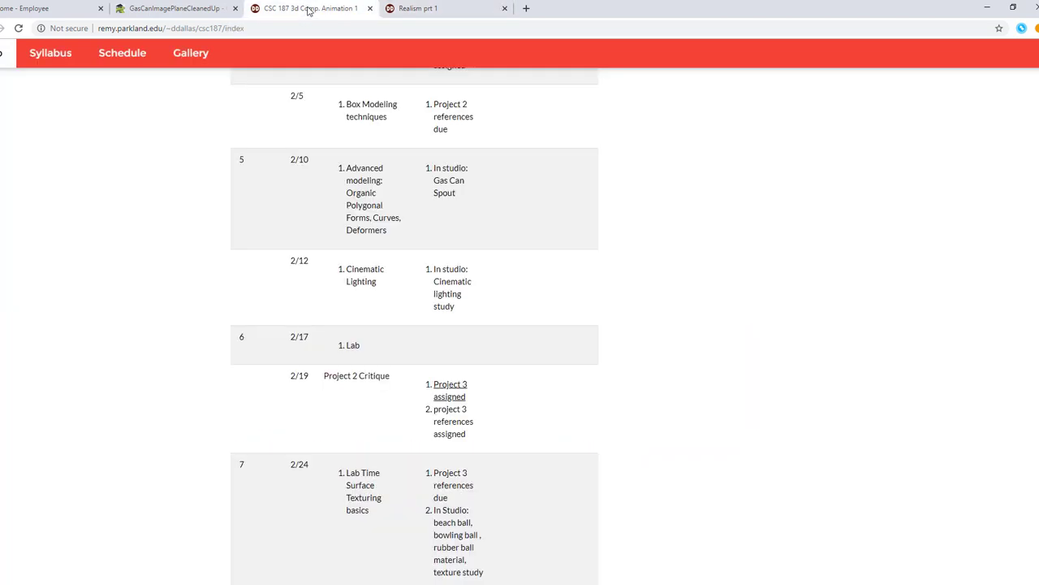
pyautogui.click(204, 9)
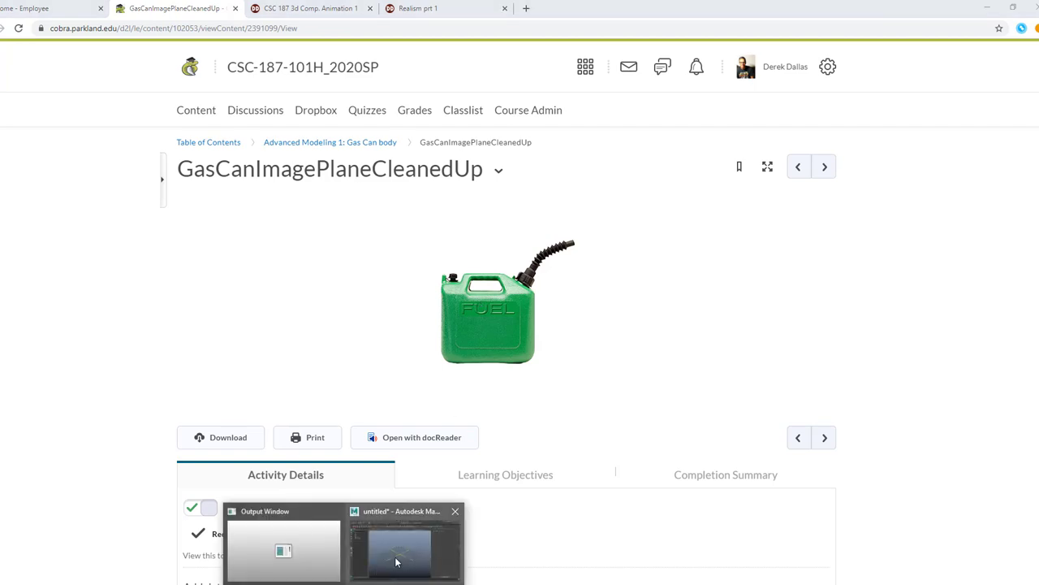
# - Switch to Autodesk Maya and open the scene "GasCan5_2020 demo.mb" from the GasCan project's scenes folder
pyautogui.click(399, 562)
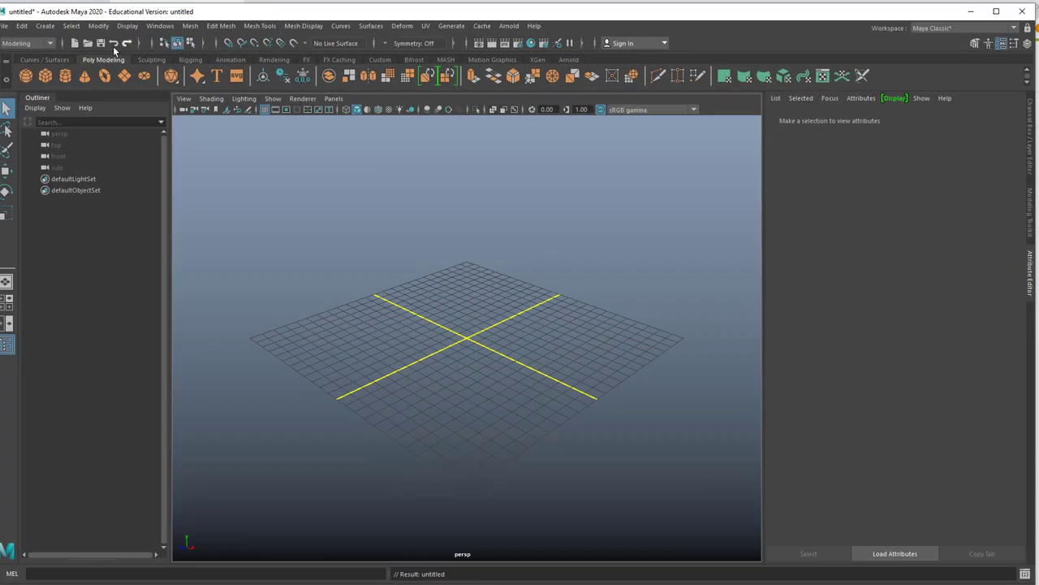
pyautogui.click(87, 43)
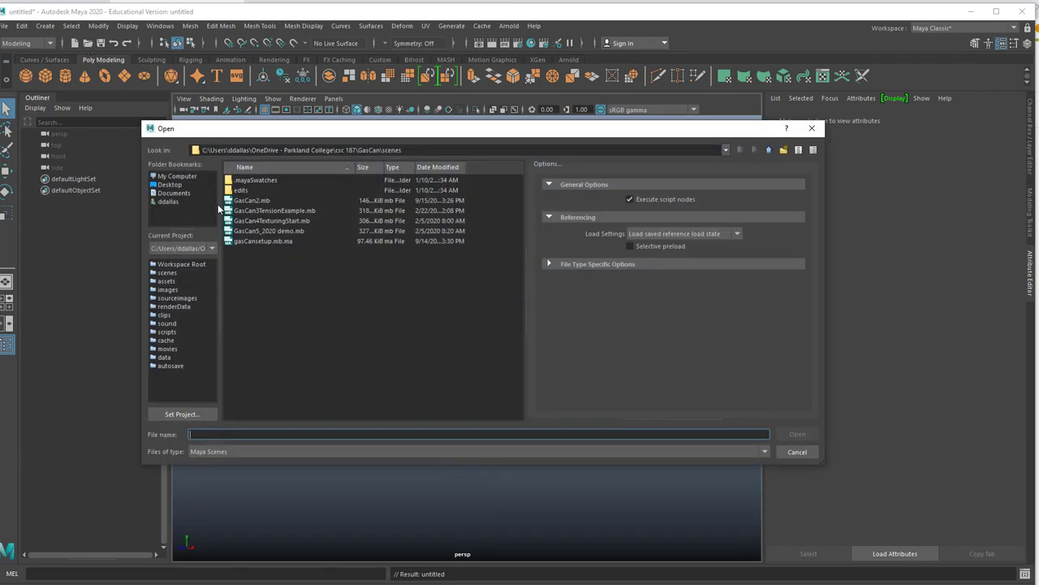
pyautogui.click(262, 231)
pyautogui.click(801, 437)
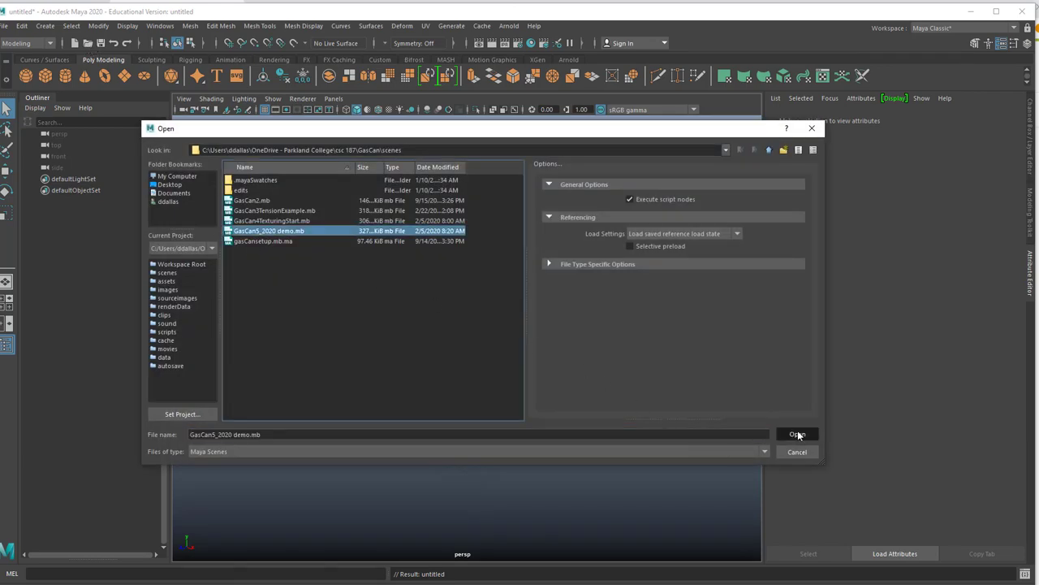
# - Select the gas can body, maximize the perspective view, and preview the smoothed body before restoring the unsmoothed display
pyautogui.click(511, 300)
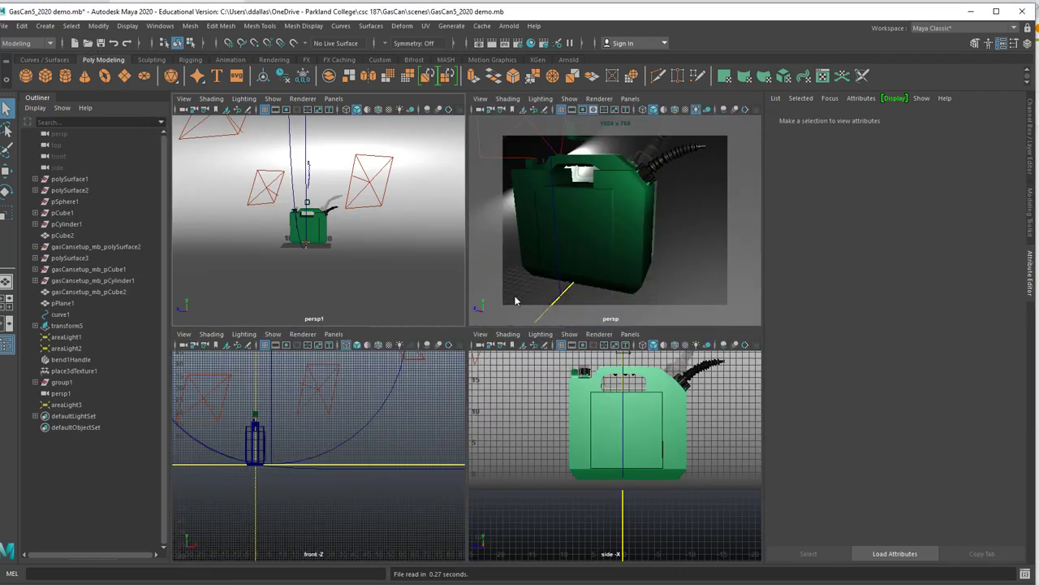
pyautogui.press('space')
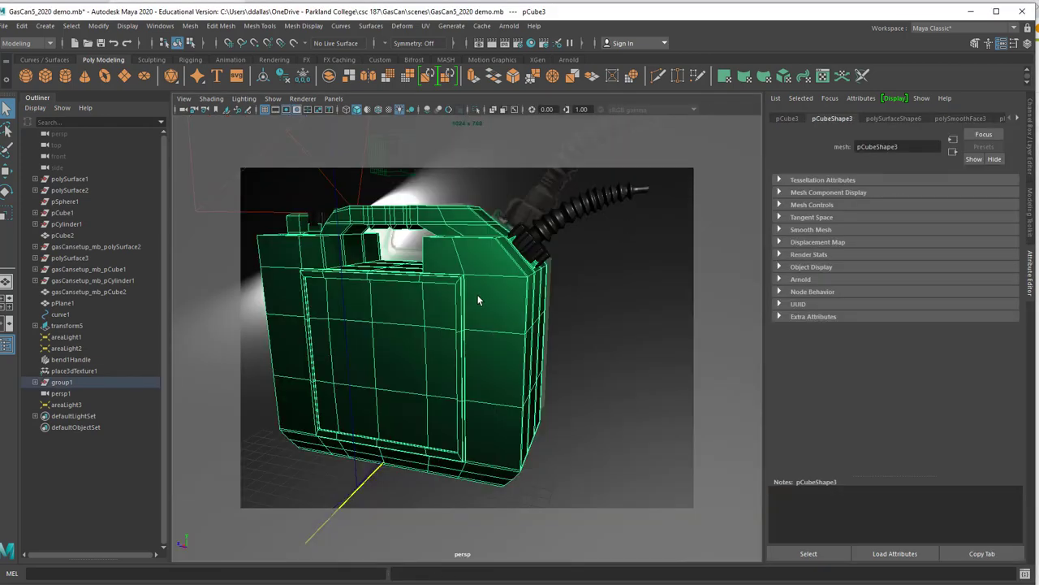
pyautogui.keyDown('alt'); pyautogui.moveTo(505, 299); pyautogui.dragTo(519, 336); pyautogui.keyUp('alt')
pyautogui.press('3')
pyautogui.press('1')
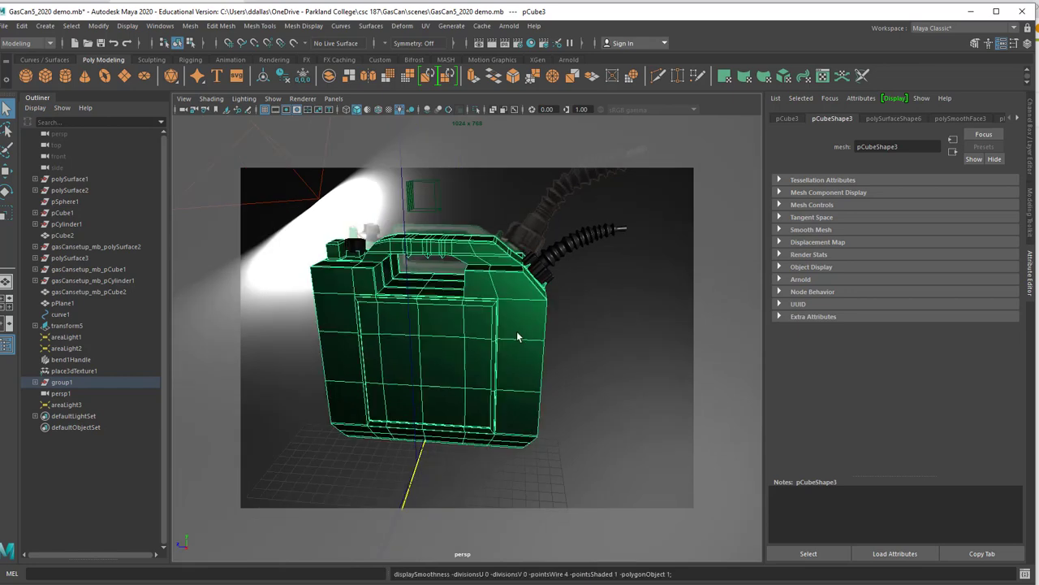
# - Apply the Smooth operation to the gas can body mesh and raise its division levels
pyautogui.click(190, 25)
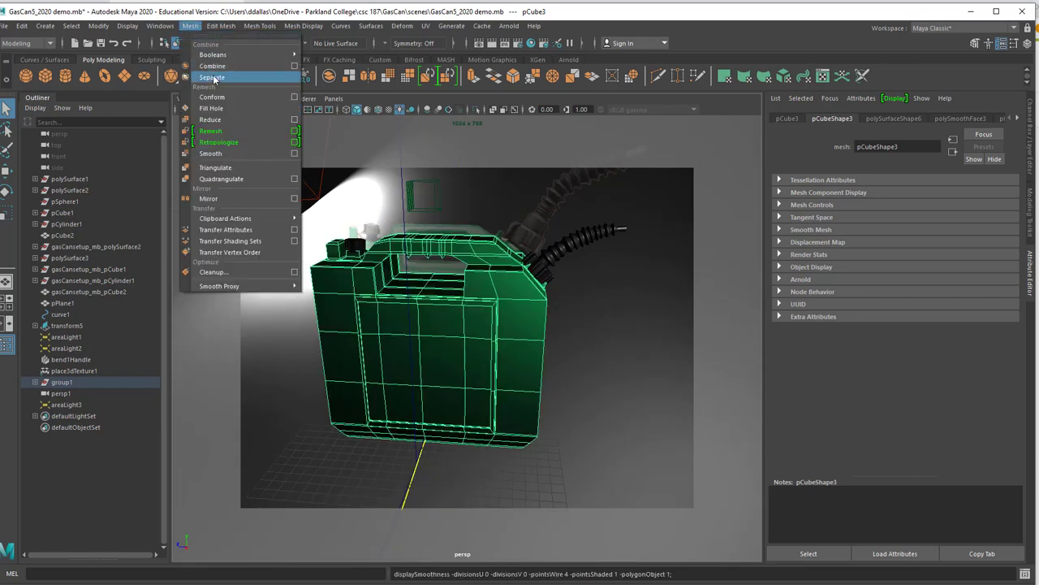
pyautogui.click(211, 153)
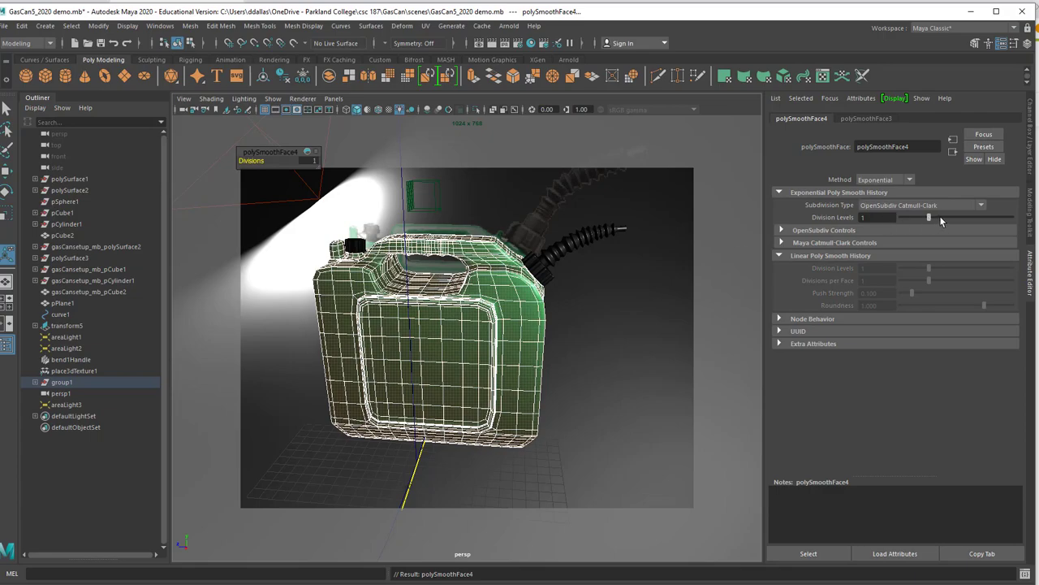
pyautogui.moveTo(942, 222); pyautogui.dragTo(957, 219)
pyautogui.keyDown('alt'); pyautogui.moveTo(479, 316); pyautogui.dragTo(418, 316); pyautogui.keyUp('alt')
# - Inspect the spout hose and its collar on the gas can by selecting each part in turn
pyautogui.click(524, 290)
pyautogui.click(547, 269)
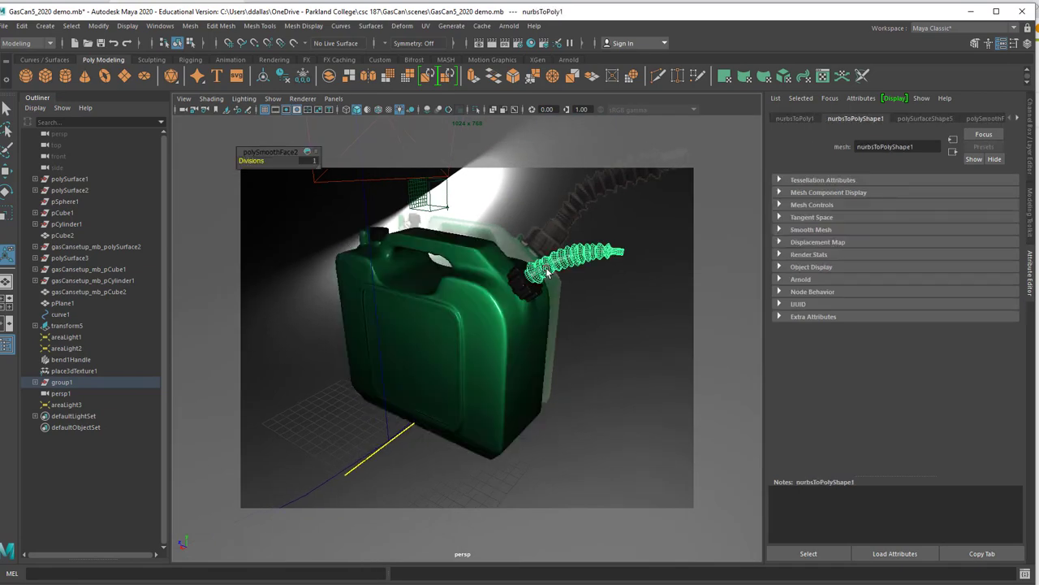
pyautogui.click(537, 291)
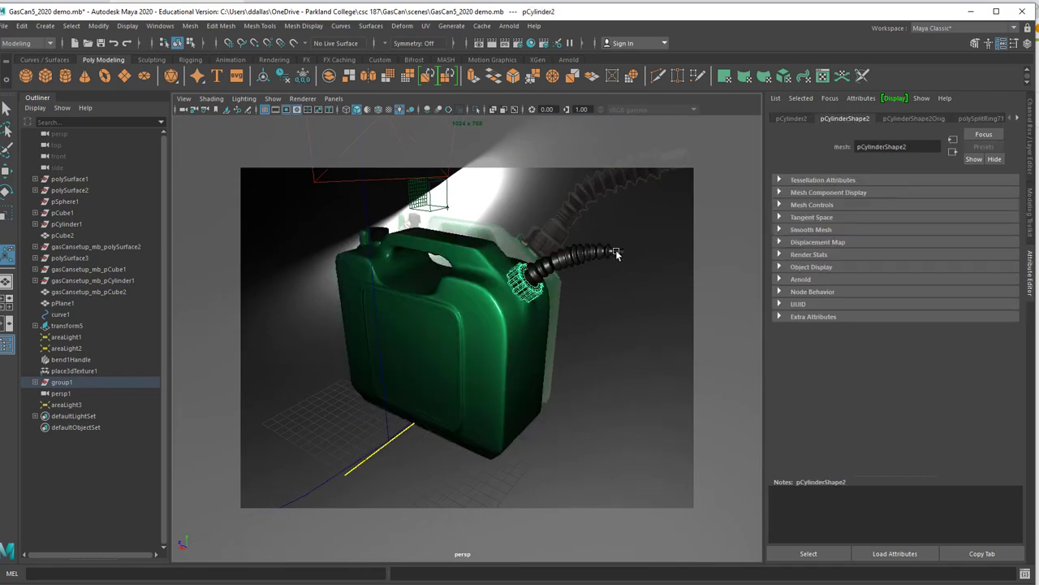
pyautogui.keyDown('alt'); pyautogui.moveTo(492, 304); pyautogui.dragTo(532, 313); pyautogui.keyUp('alt')
pyautogui.click(532, 312)
pyautogui.click(560, 305)
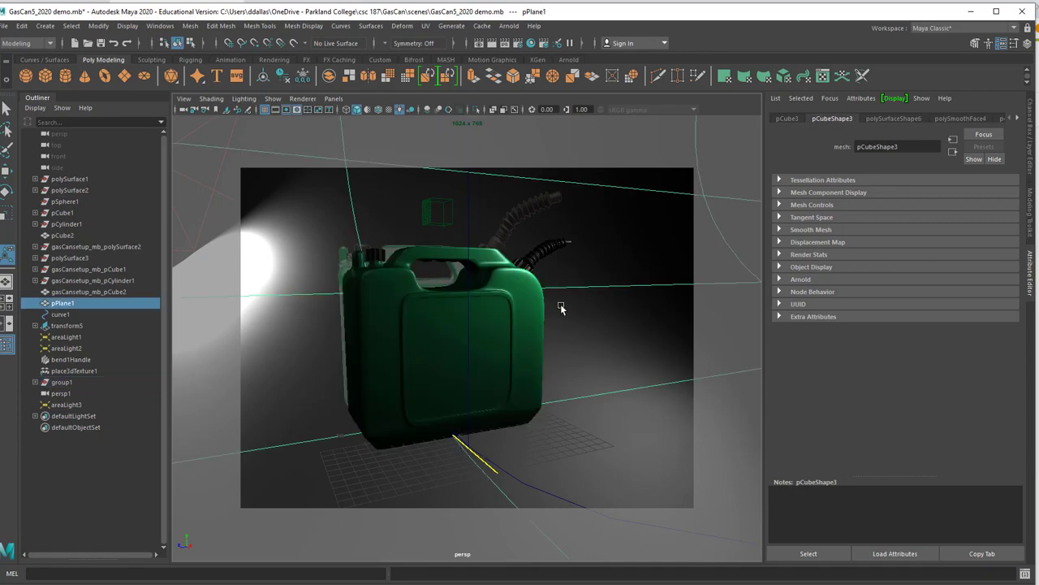
# - Select the smoothed gas can body, examine its wireframe up close, and deselect the body
pyautogui.click(522, 293)
pyautogui.scroll(6, 496, 308)
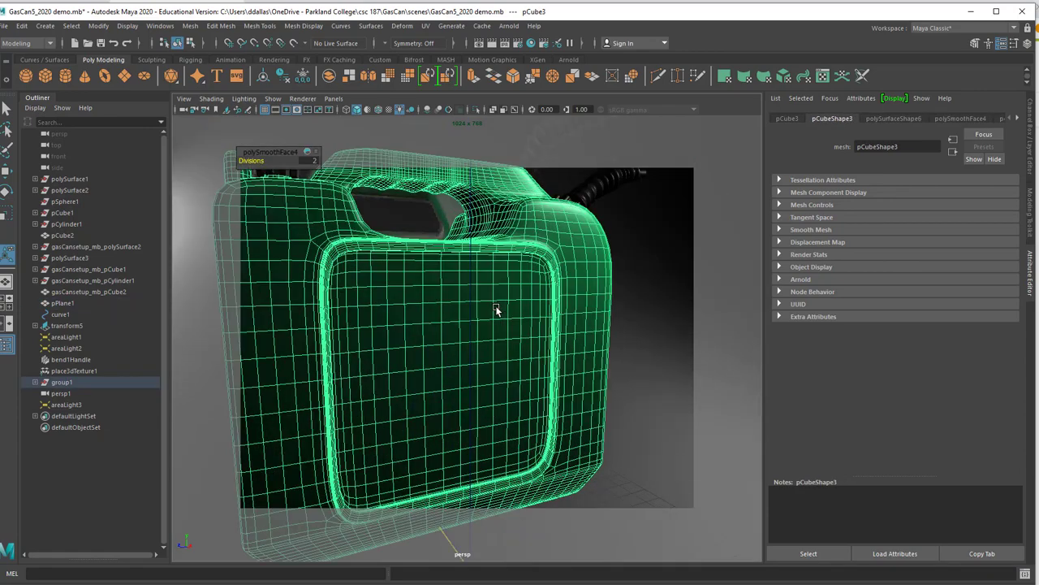
pyautogui.keyDown('alt'); pyautogui.moveTo(526, 311); pyautogui.dragTo(455, 306, button='right'); pyautogui.keyUp('alt')
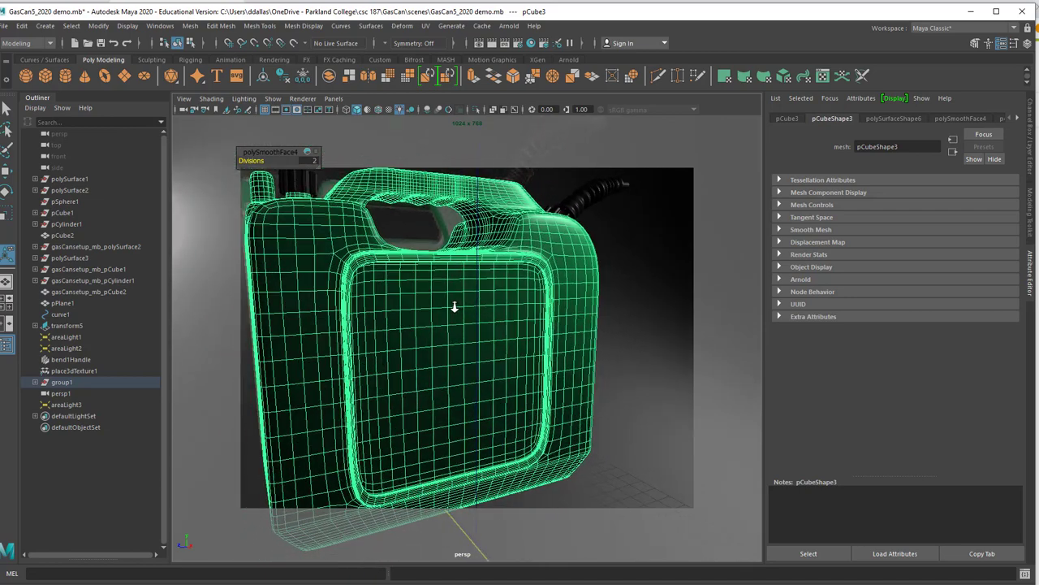
pyautogui.keyDown('alt'); pyautogui.moveTo(455, 307); pyautogui.dragTo(452, 310); pyautogui.keyUp('alt')
pyautogui.keyDown('alt'); pyautogui.moveTo(452, 310); pyautogui.dragTo(467, 316, button='middle'); pyautogui.keyUp('alt')
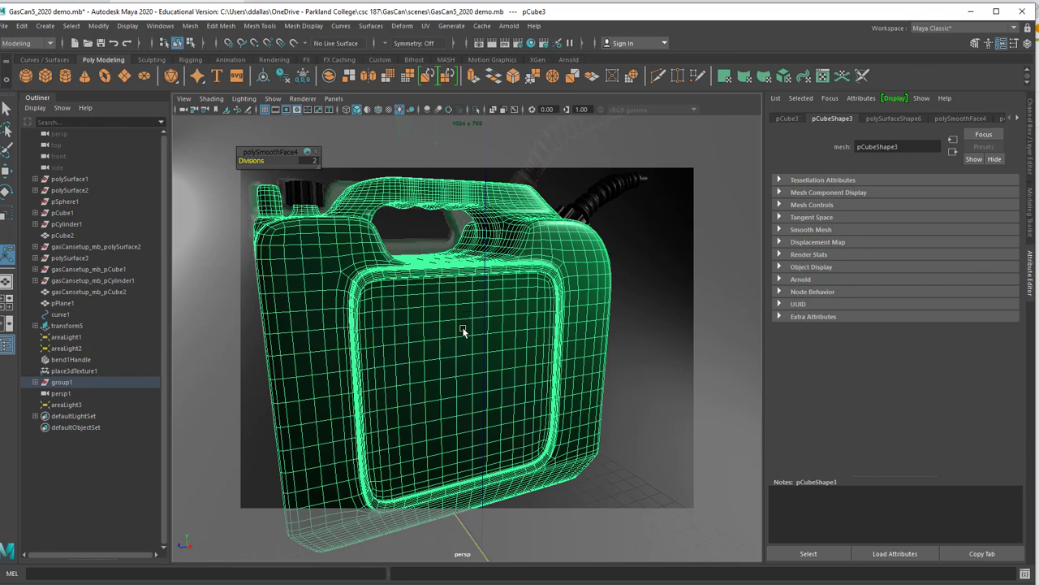
pyautogui.scroll(-3, 434, 346)
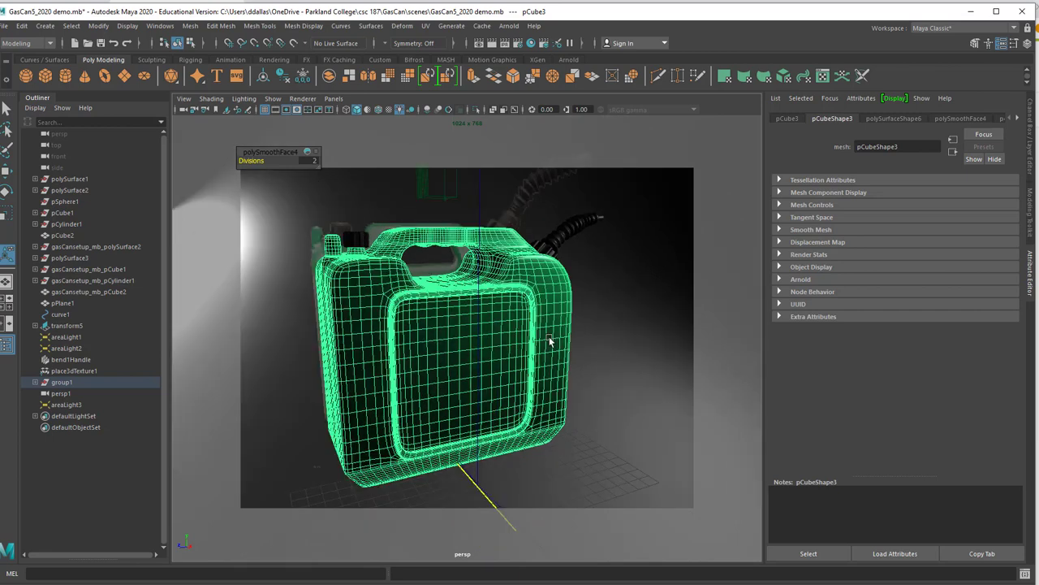
pyautogui.click(619, 305)
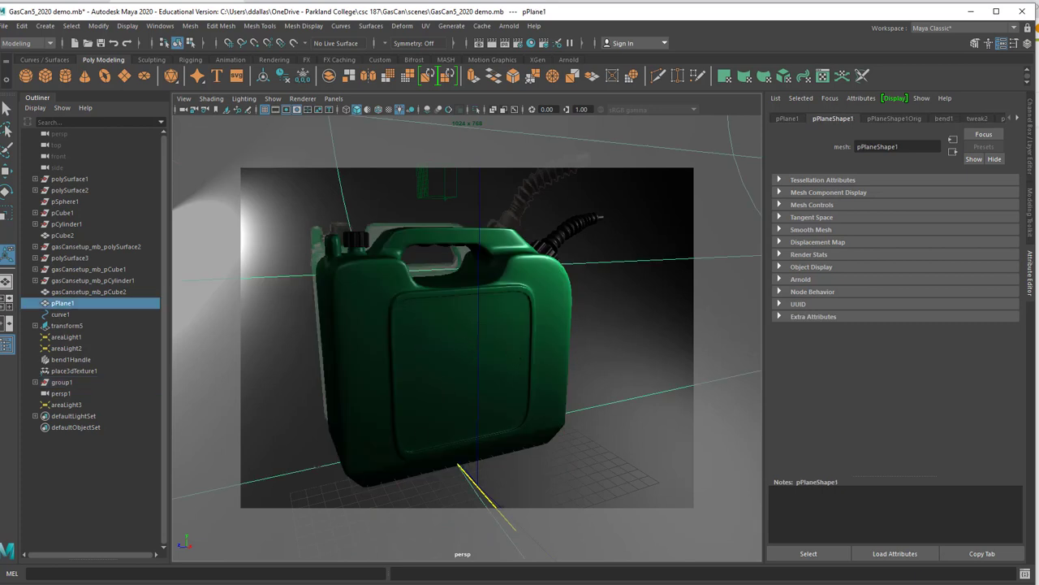
# - Switch to Photos to review the guide lines on GasCanImagePlaneCleanedUpWireFrameGuides.png, and minimize the image window
pyautogui.hotkey('alt', 'Tab')
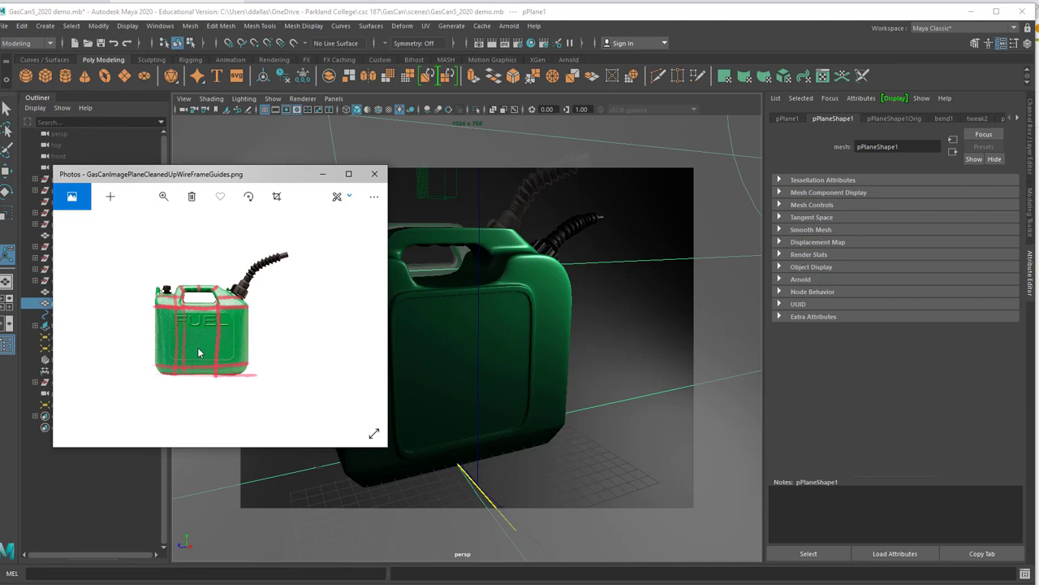
pyautogui.moveTo(256, 173); pyautogui.dragTo(411, 159)
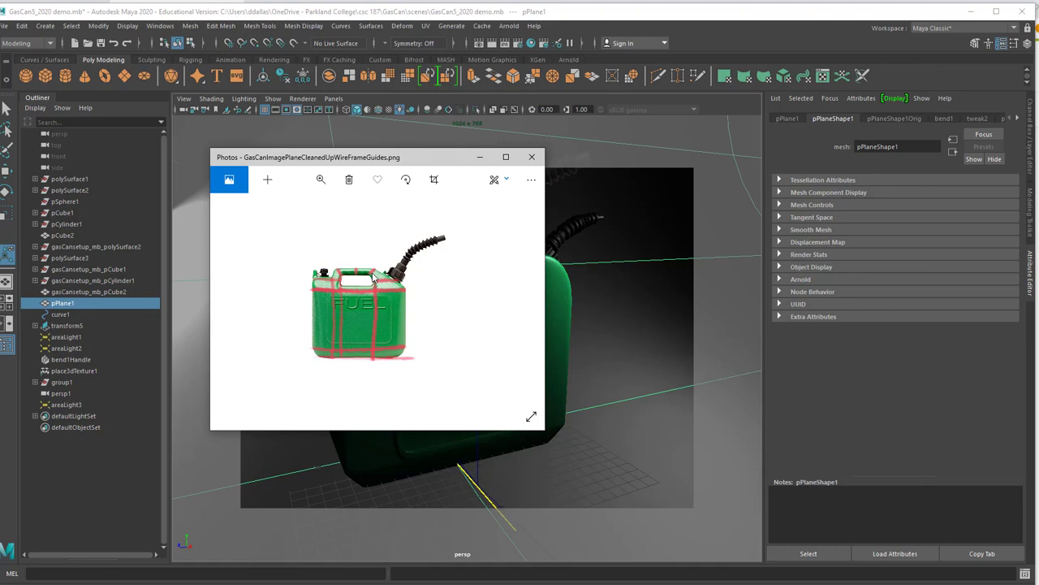
pyautogui.click(480, 156)
# - Set the smooth division levels of the gas can body to 0
pyautogui.click(559, 293)
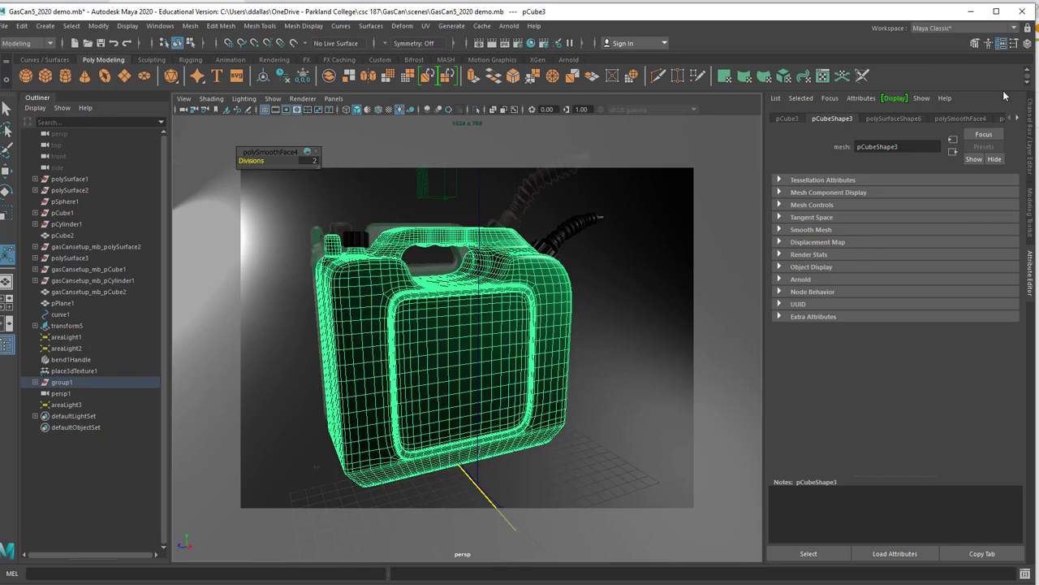
pyautogui.click(968, 118)
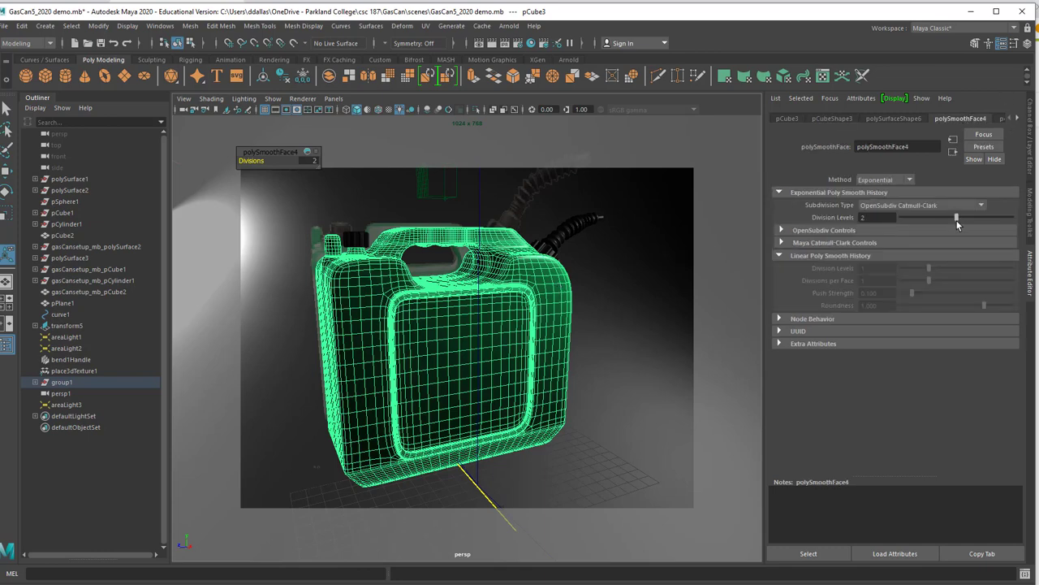
pyautogui.moveTo(957, 220); pyautogui.dragTo(904, 216)
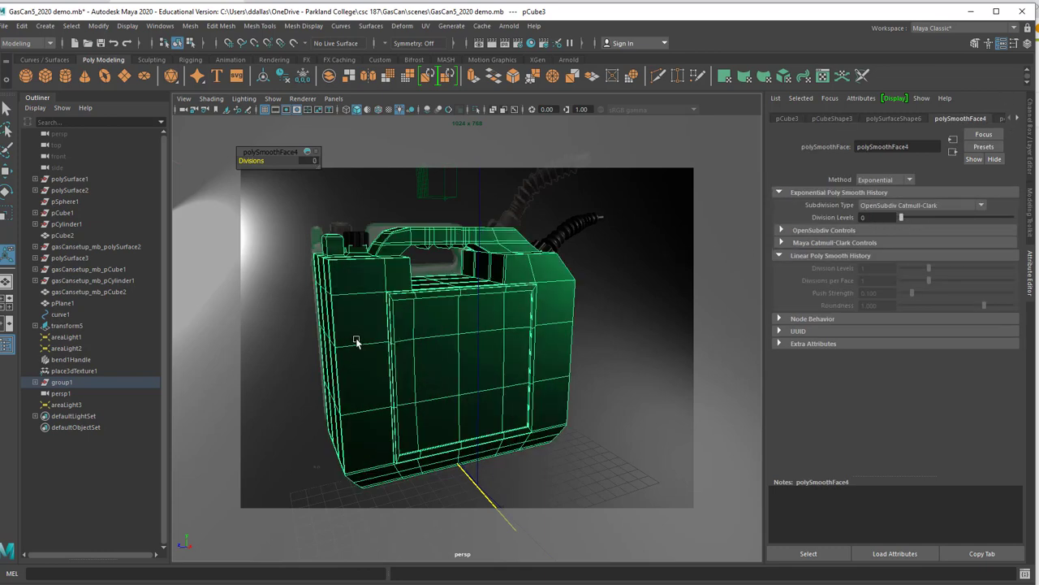
# - Examine the unsmoothed gas can body's edge layout around the handle, front panel and spout, and view the whole lit scene
pyautogui.keyDown('alt'); pyautogui.moveTo(351, 317); pyautogui.dragTo(336, 294); pyautogui.keyUp('alt')
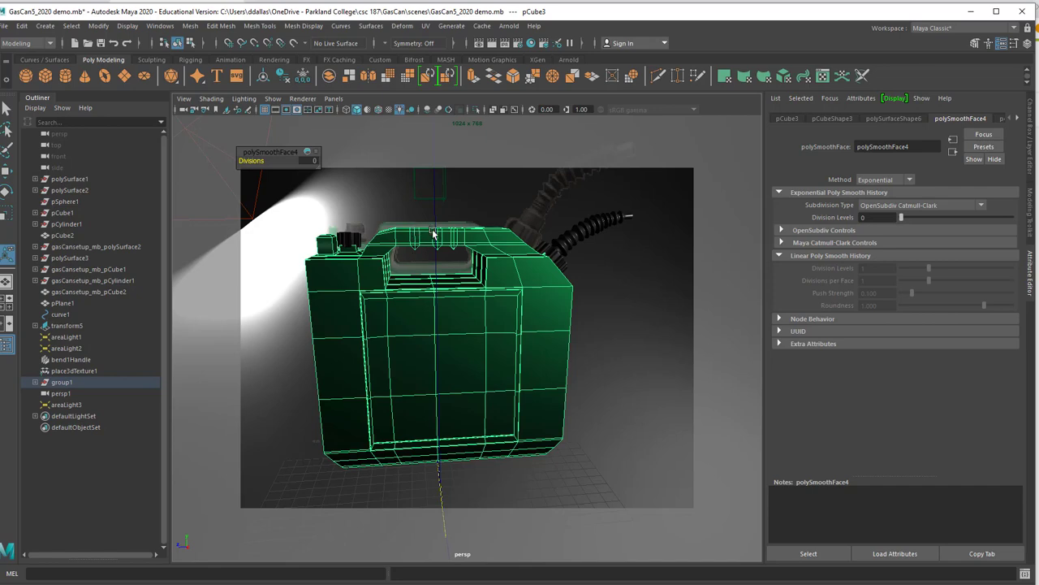
pyautogui.keyDown('alt'); pyautogui.moveTo(445, 249); pyautogui.dragTo(541, 247, button='right'); pyautogui.keyUp('alt')
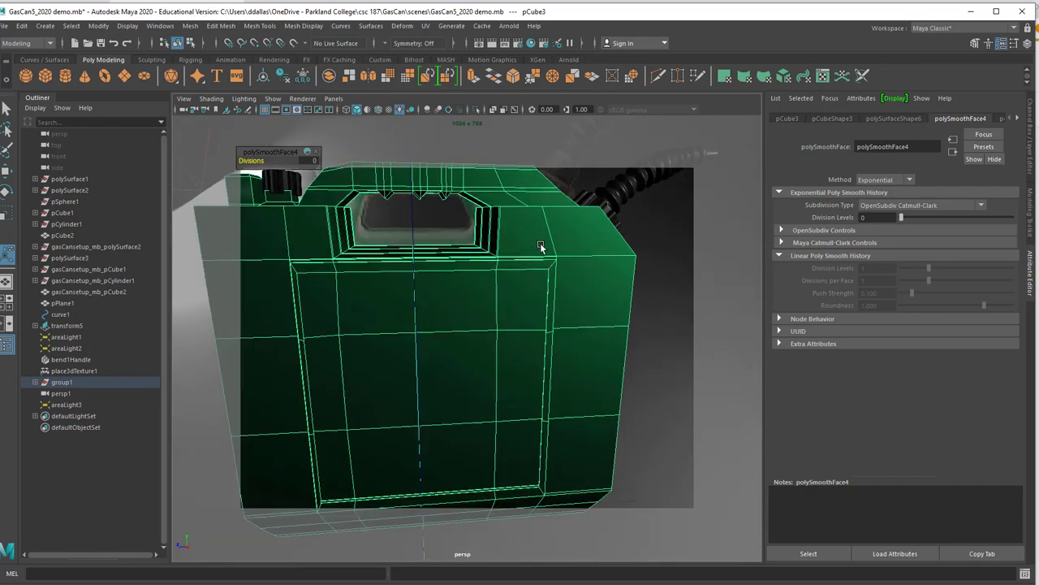
pyautogui.keyDown('alt'); pyautogui.moveTo(543, 250); pyautogui.dragTo(468, 350); pyautogui.keyUp('alt')
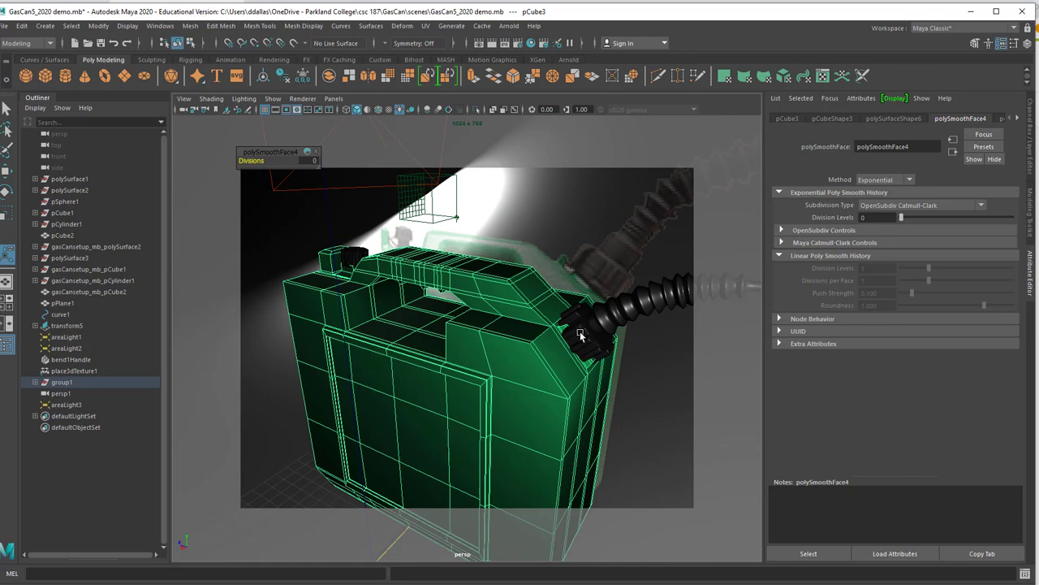
pyautogui.click(580, 333)
pyautogui.keyDown('alt'); pyautogui.moveTo(532, 357); pyautogui.dragTo(575, 354); pyautogui.keyUp('alt')
pyautogui.click(574, 355)
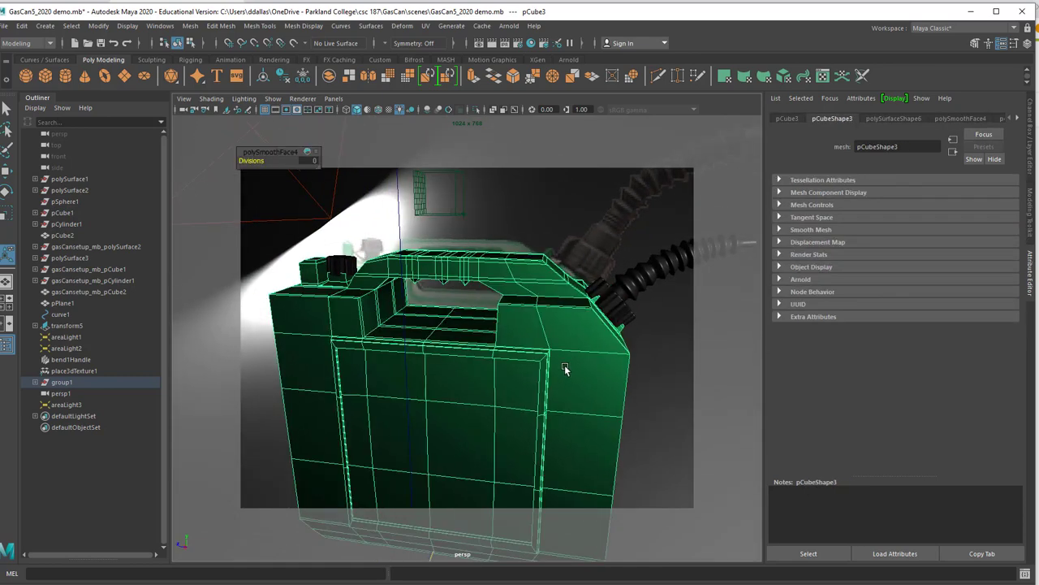
pyautogui.scroll(-5, 557, 374)
pyautogui.moveTo(518, 401)
pyautogui.keyDown('alt'); pyautogui.mouseDown()
pyautogui.moveTo(530, 395)
pyautogui.moveTo(524, 385)
pyautogui.moveTo(530, 399)
pyautogui.mouseUp(); pyautogui.keyUp('alt')
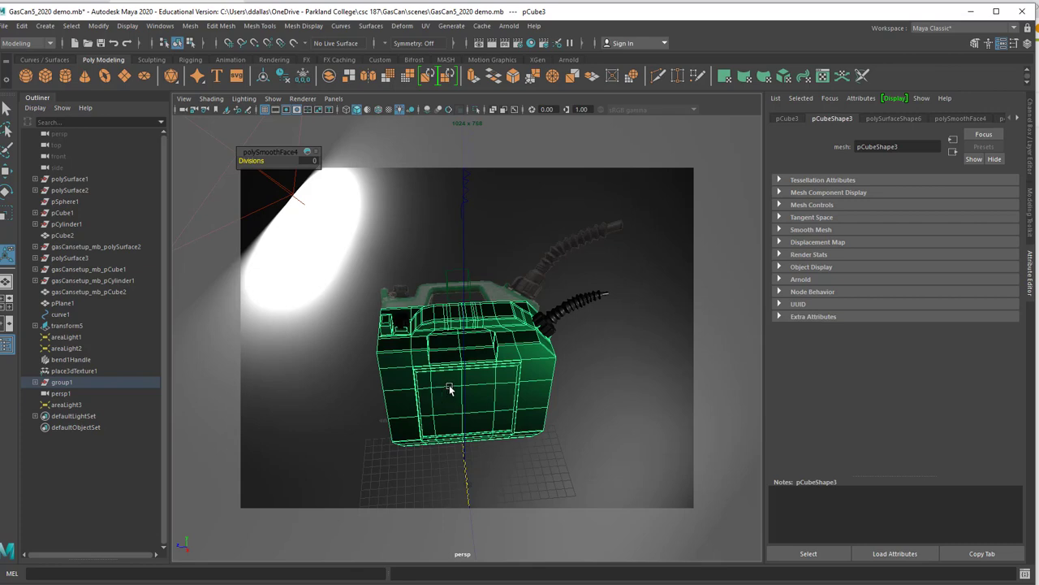
pyautogui.keyDown('alt'); pyautogui.moveTo(438, 396); pyautogui.dragTo(453, 356); pyautogui.keyUp('alt')
pyautogui.scroll(-9, 465, 362)
pyautogui.scroll(3, 465, 363)
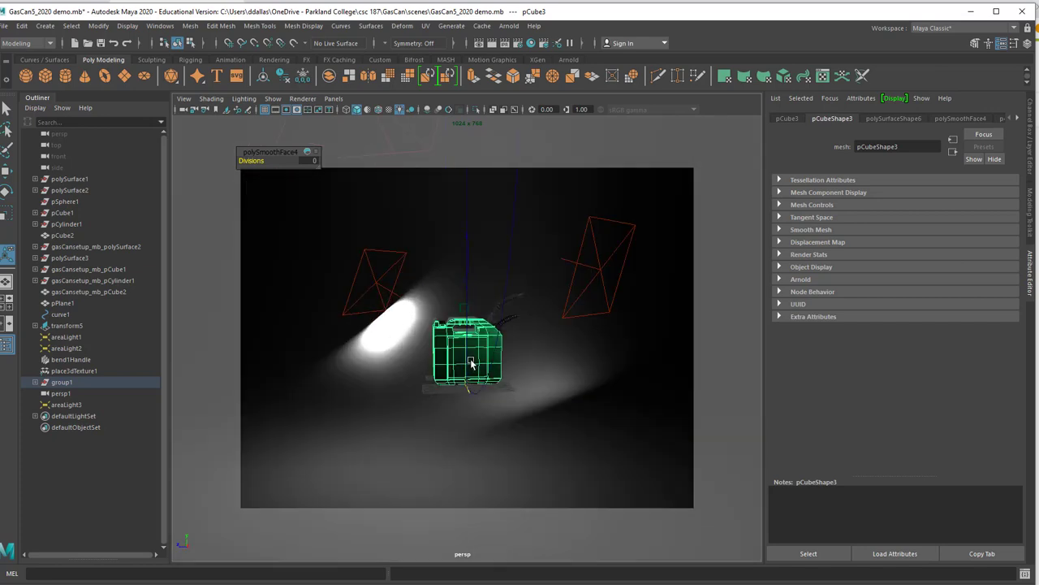
pyautogui.scroll(-3, 469, 363)
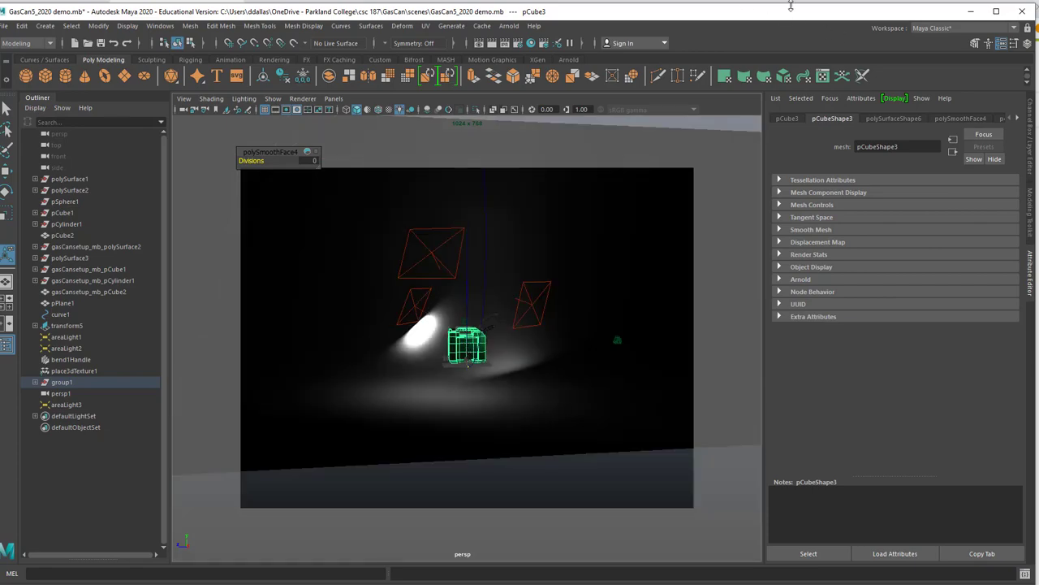
# - Switch to the browser and reopen the GasCanImagePlaneCleanedUp image from the Advanced Modeling 1: Gas Can body module
pyautogui.click(970, 12)
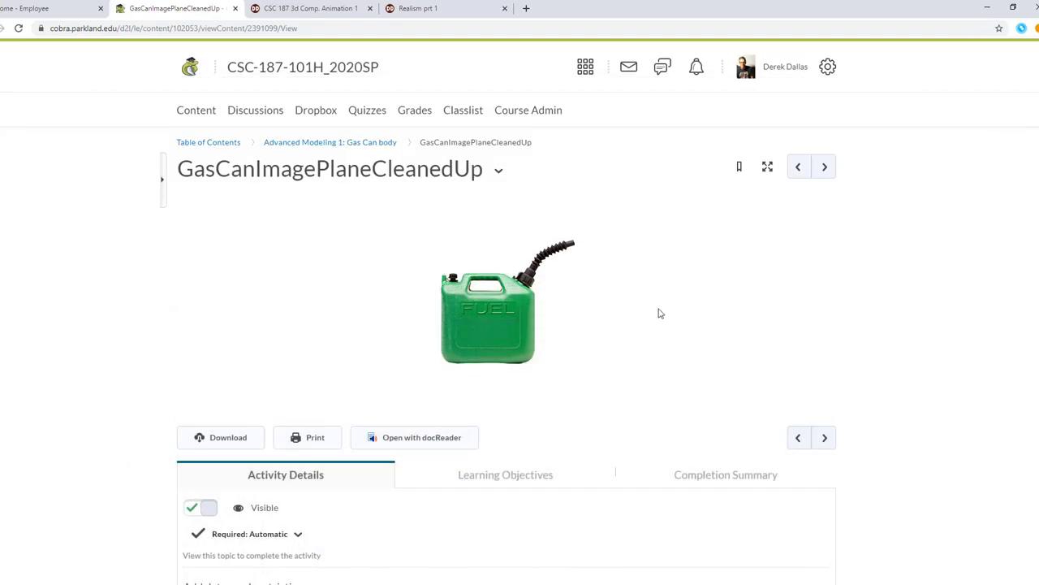
pyautogui.click(309, 145)
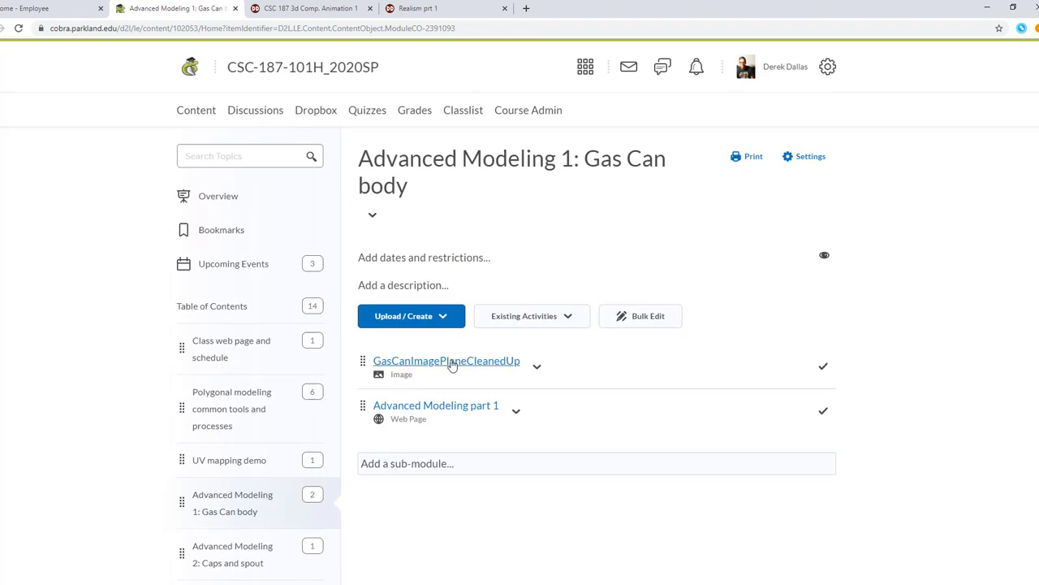
pyautogui.click(496, 363)
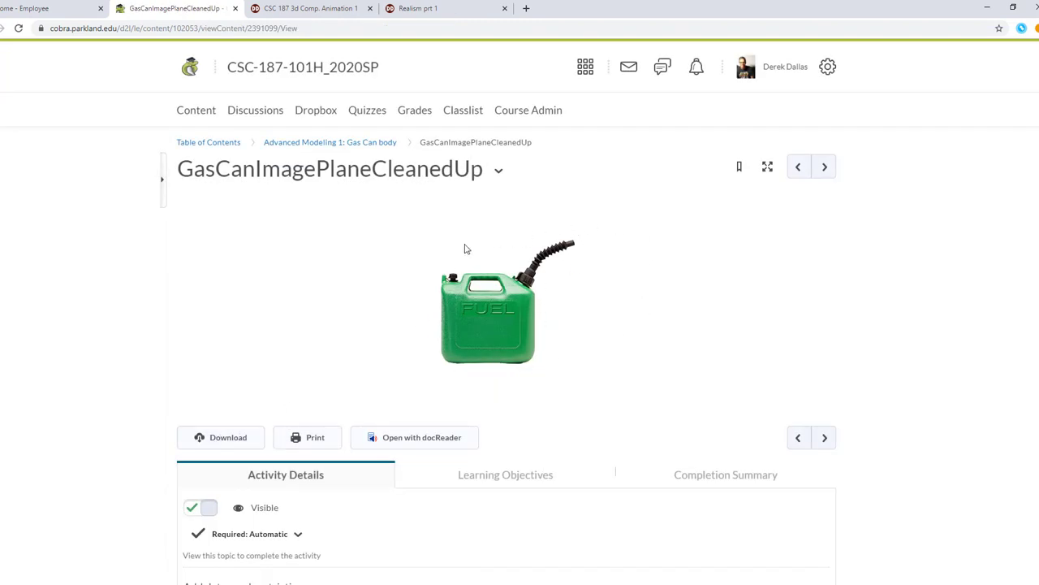
# - Switch back to Maya, start a new empty scene, and maximize its front view
pyautogui.click(988, 8)
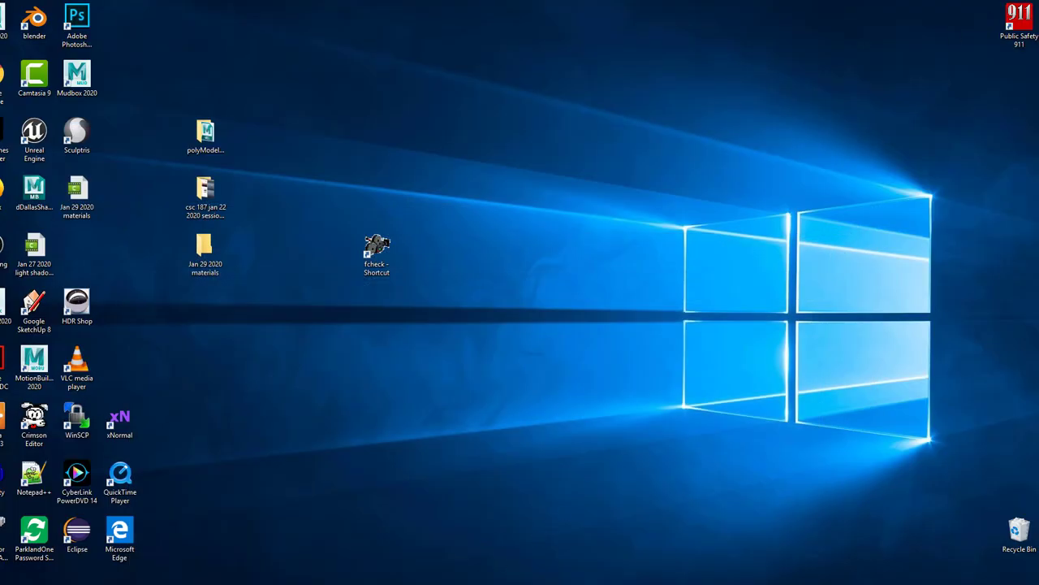
pyautogui.click(332, 561)
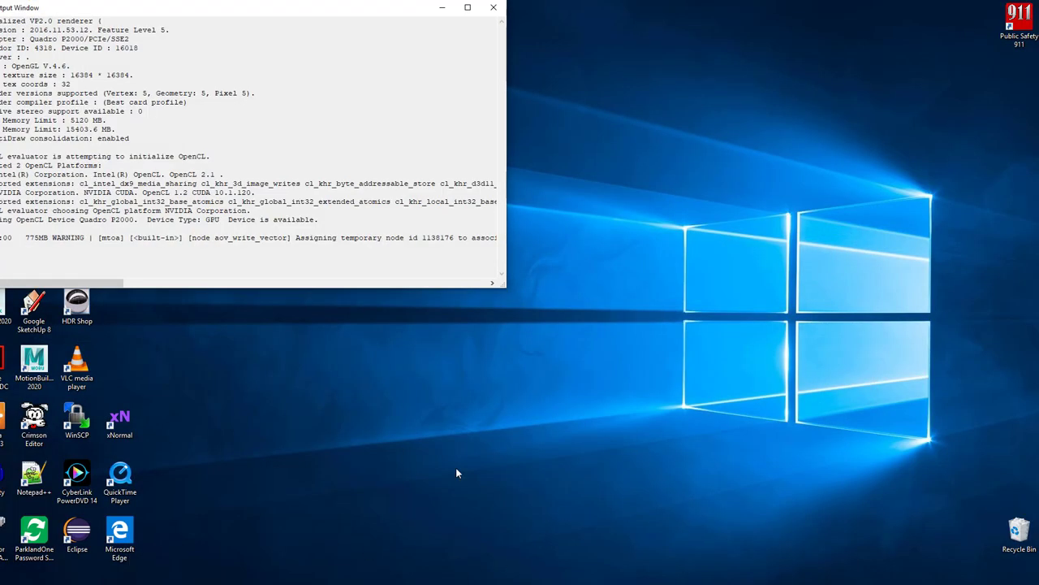
pyautogui.click(406, 546)
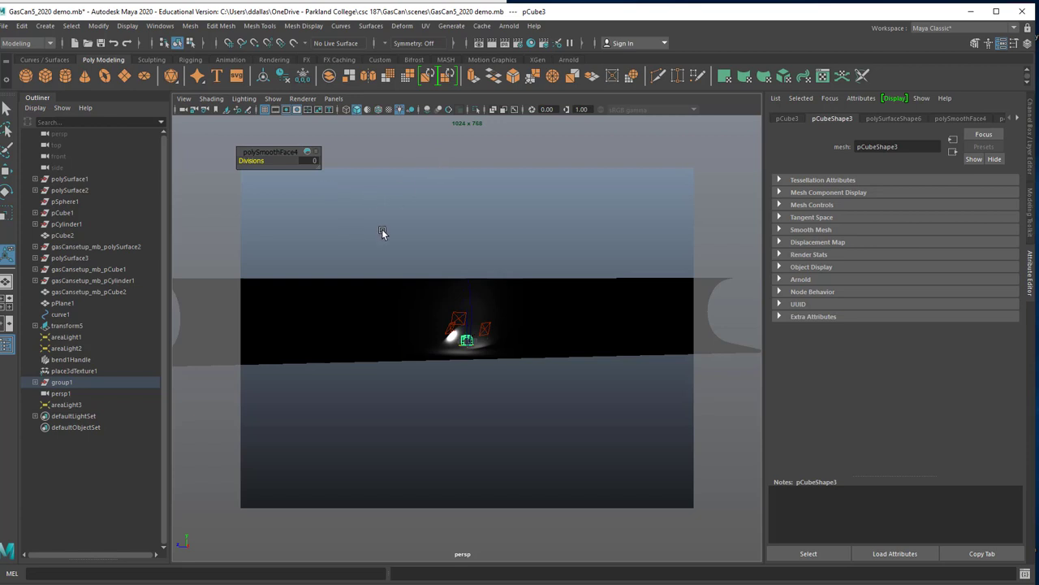
pyautogui.click(87, 45)
pyautogui.click(512, 305)
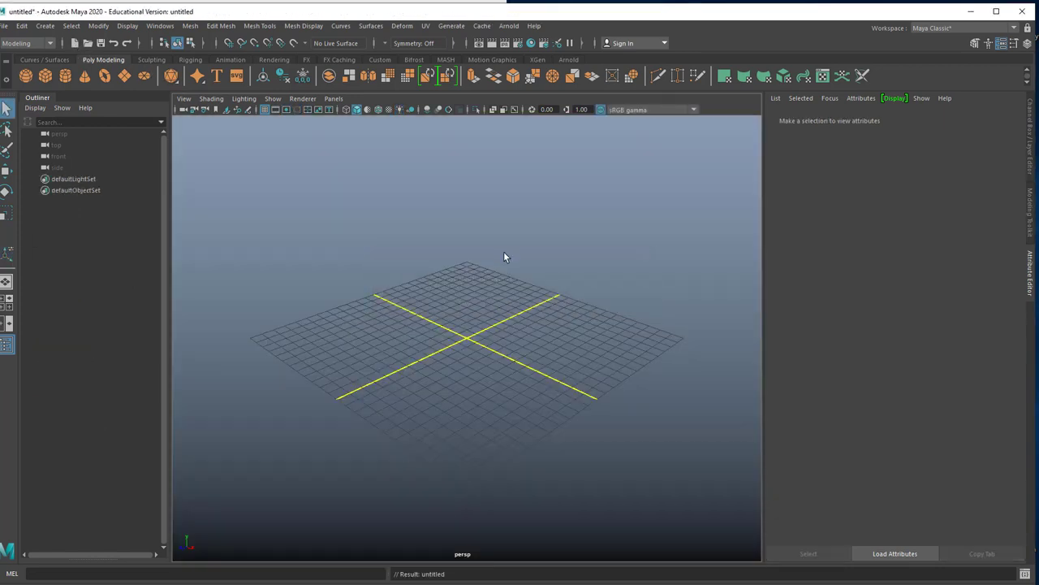
pyautogui.press('space')
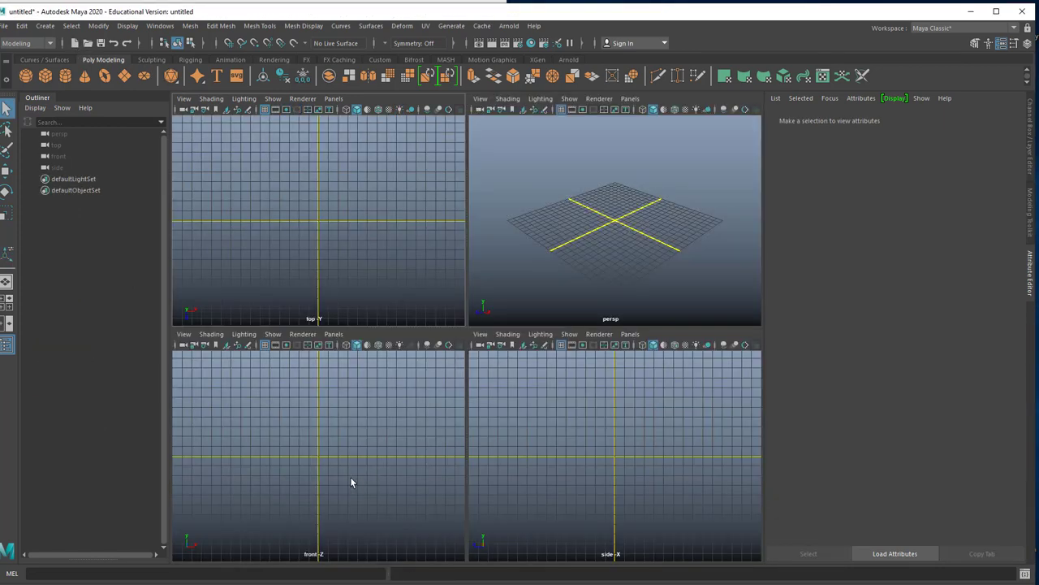
pyautogui.press('space')
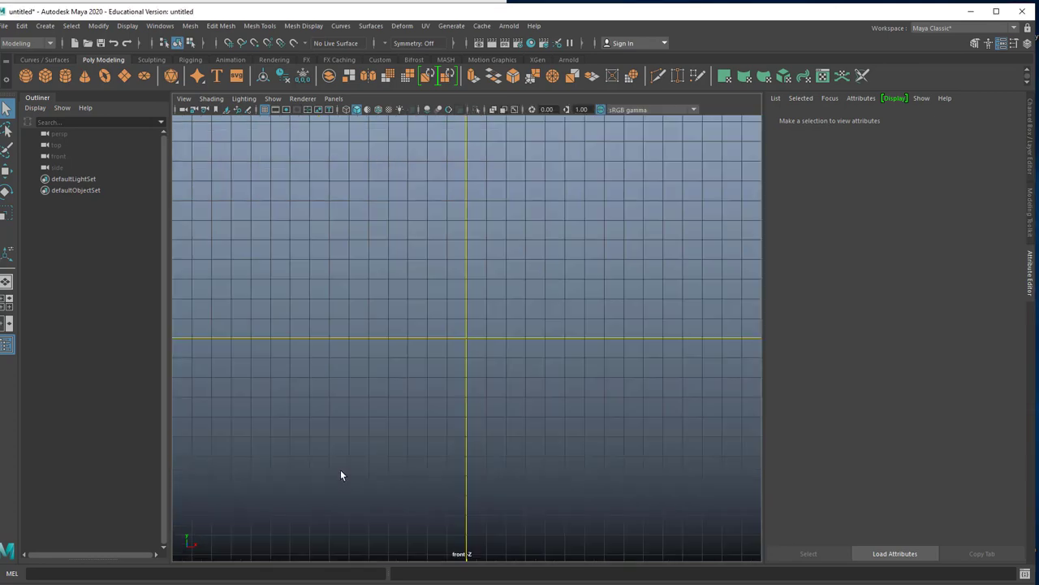
# - Try to import GasCanImagePlaneCleanedUp.png from the sourceimages folder as an image plane in the front view
pyautogui.click(189, 99)
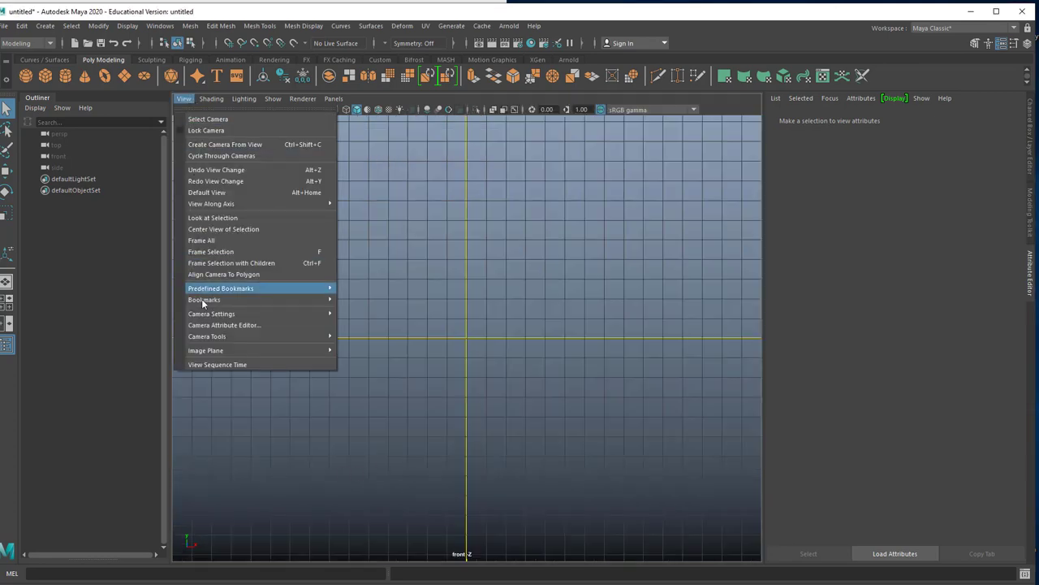
pyautogui.moveTo(206, 350)
pyautogui.click(361, 360)
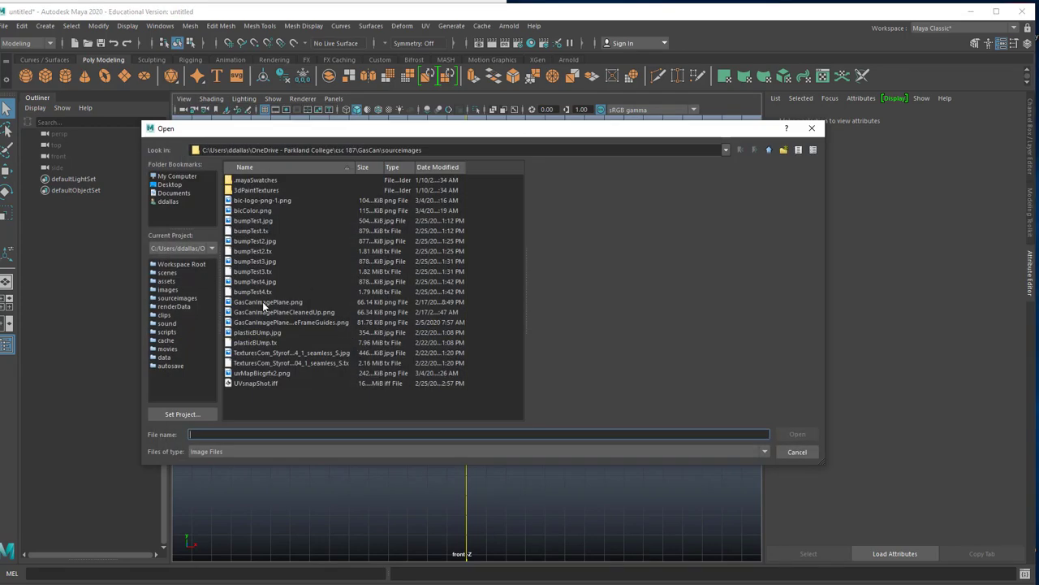
pyautogui.click(263, 304)
pyautogui.click(266, 315)
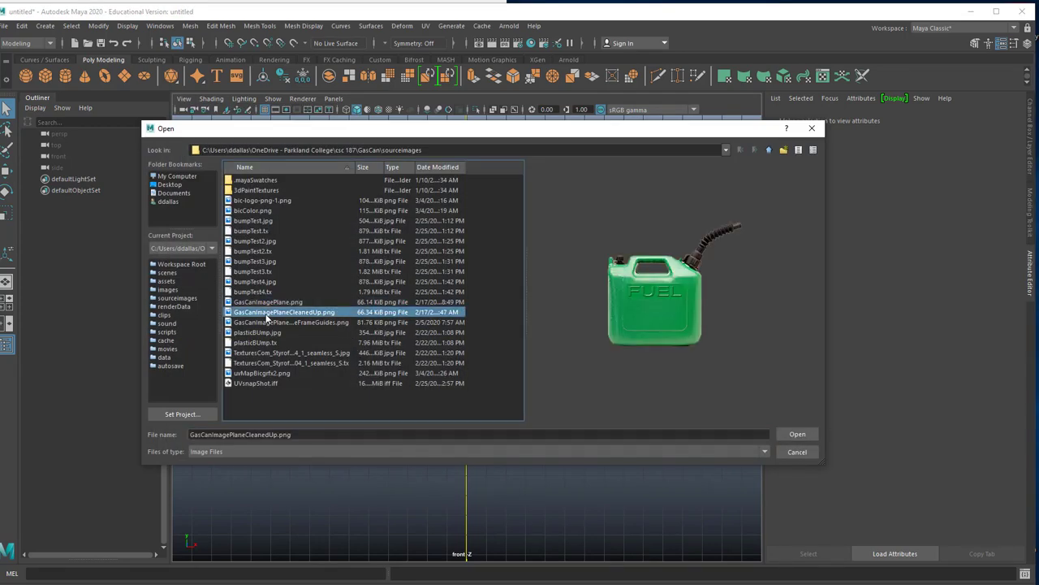
pyautogui.click(797, 434)
pyautogui.scroll(-2, 394, 325)
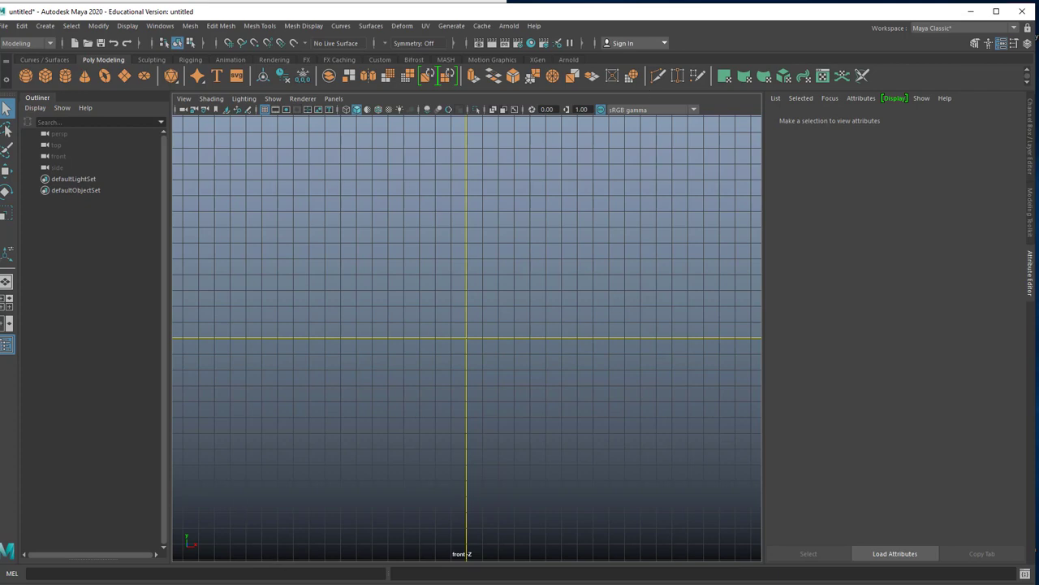
# - Switch to File Explorer and examine the images and sourceimages folders of the GasCan project in csc 187, then return to Maya
pyautogui.hotkey('alt', 'Tab')
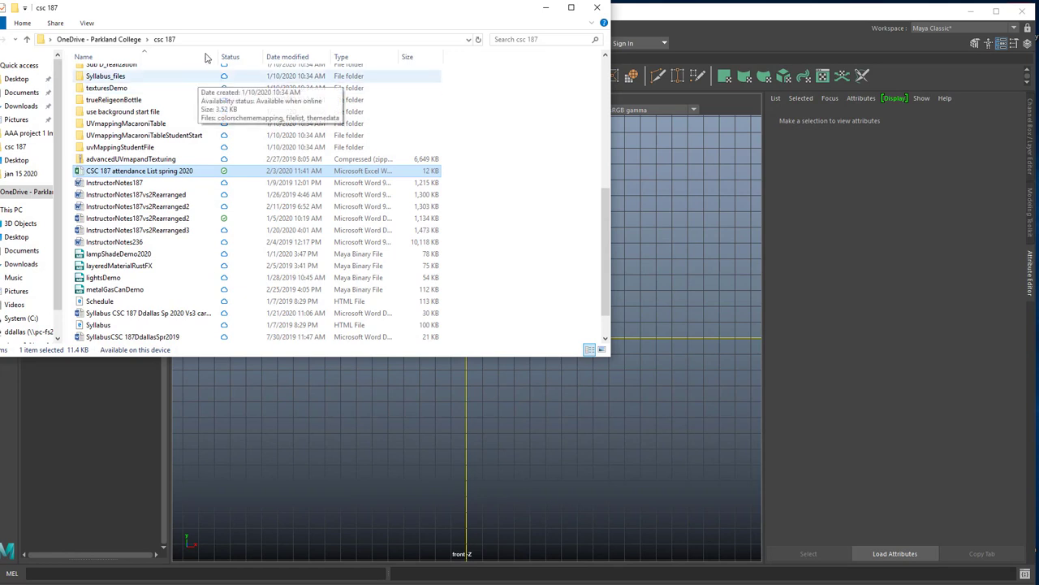
pyautogui.scroll(8, 125, 174)
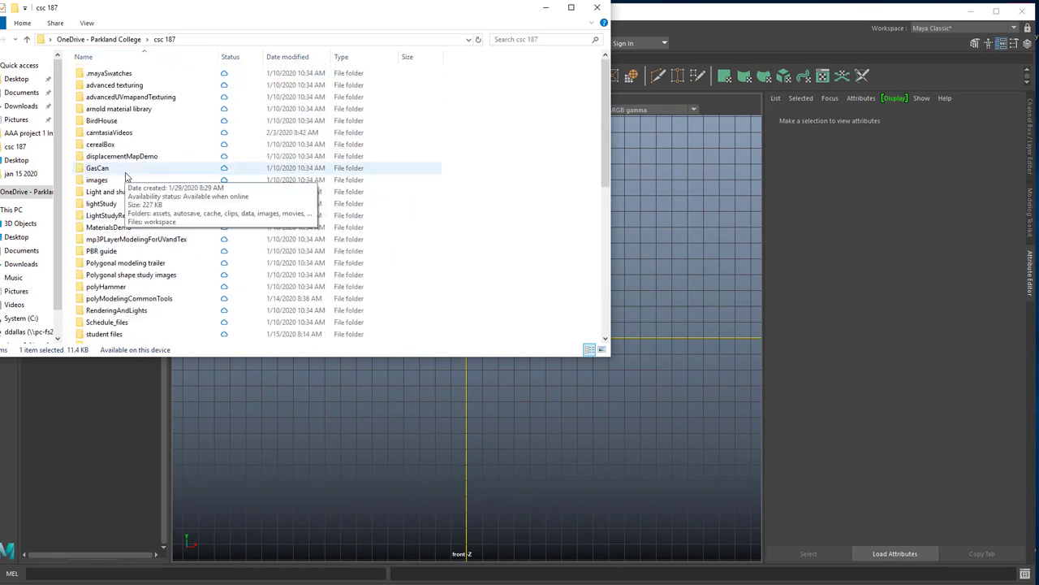
pyautogui.doubleClick(110, 98)
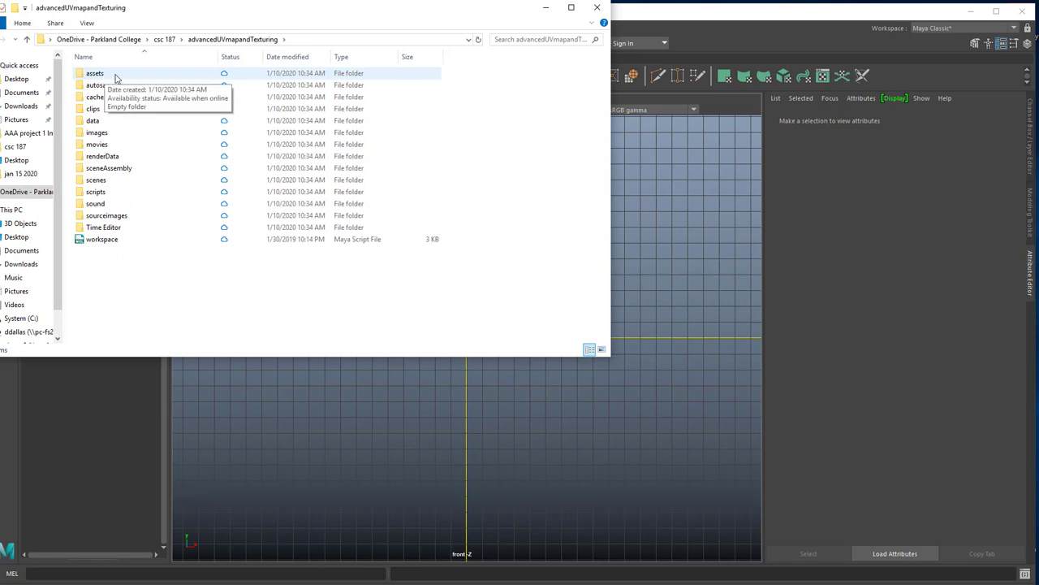
pyautogui.click(166, 40)
pyautogui.doubleClick(98, 168)
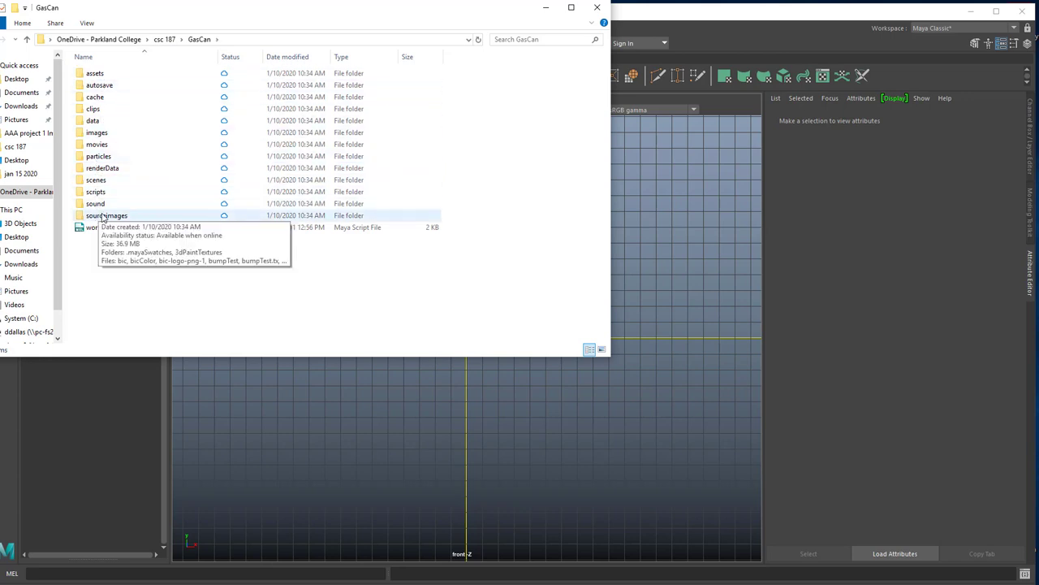
pyautogui.doubleClick(115, 216)
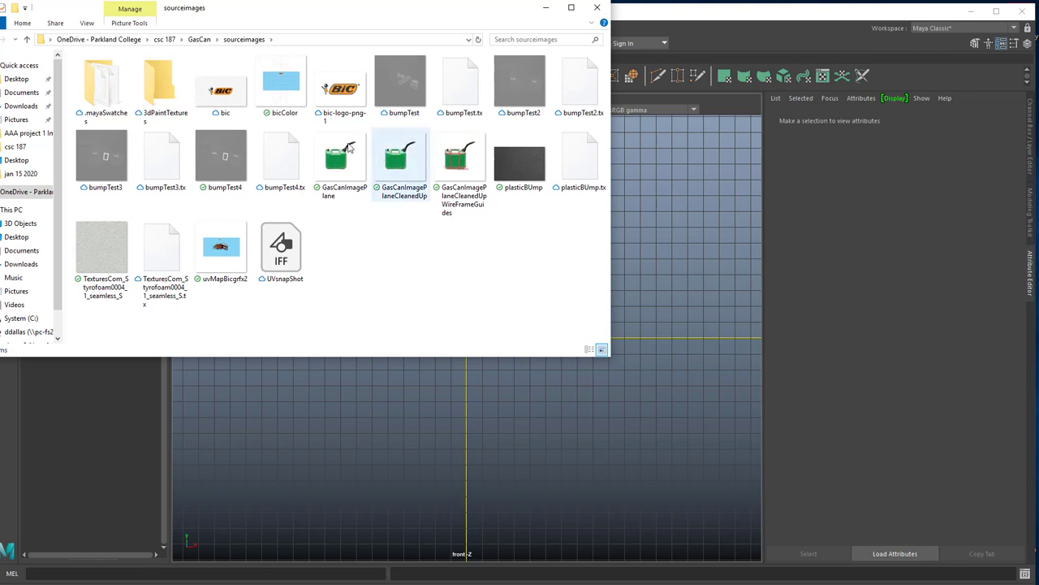
pyautogui.click(199, 39)
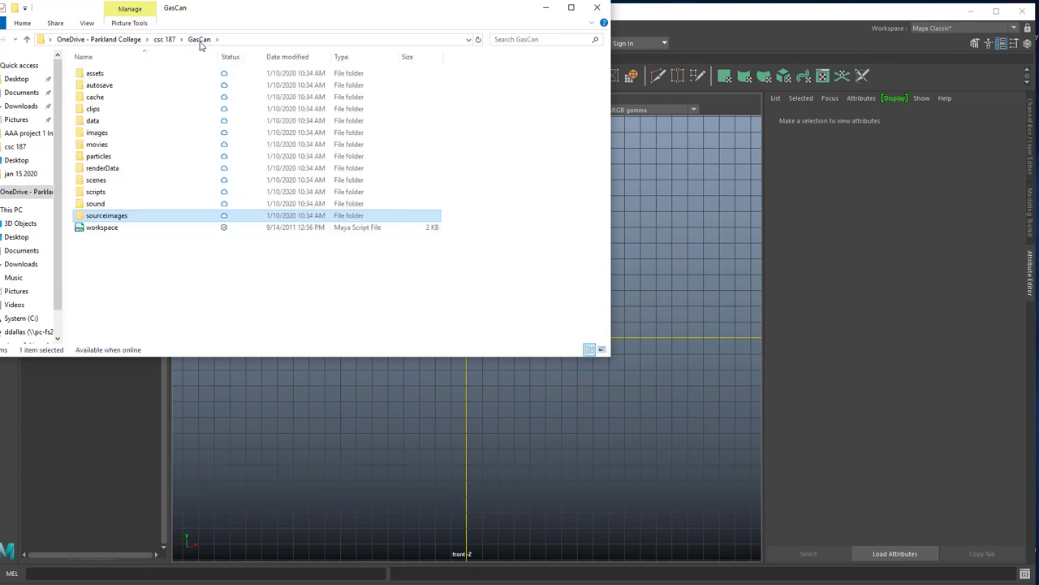
pyautogui.doubleClick(121, 134)
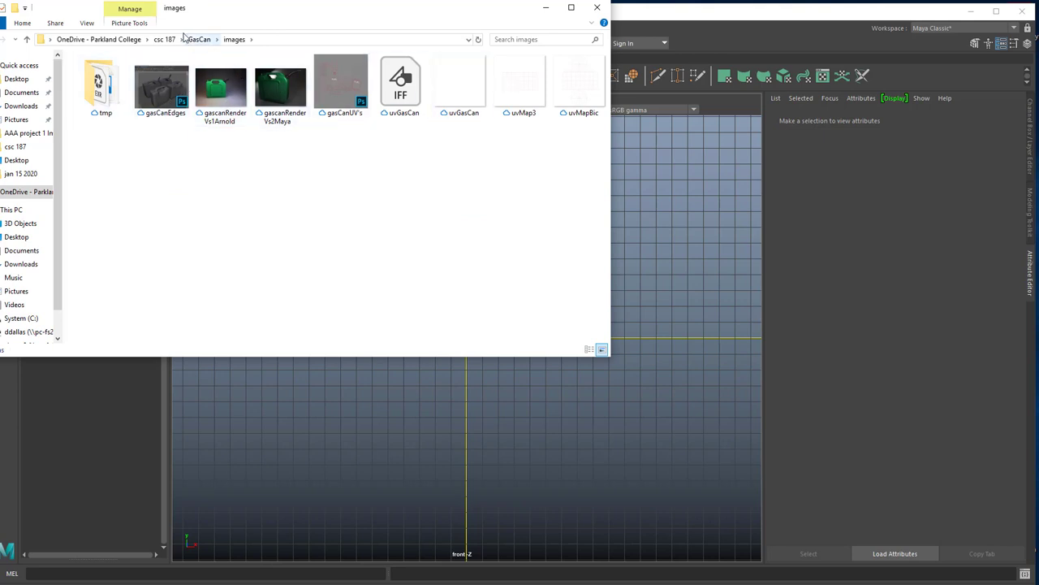
pyautogui.click(199, 39)
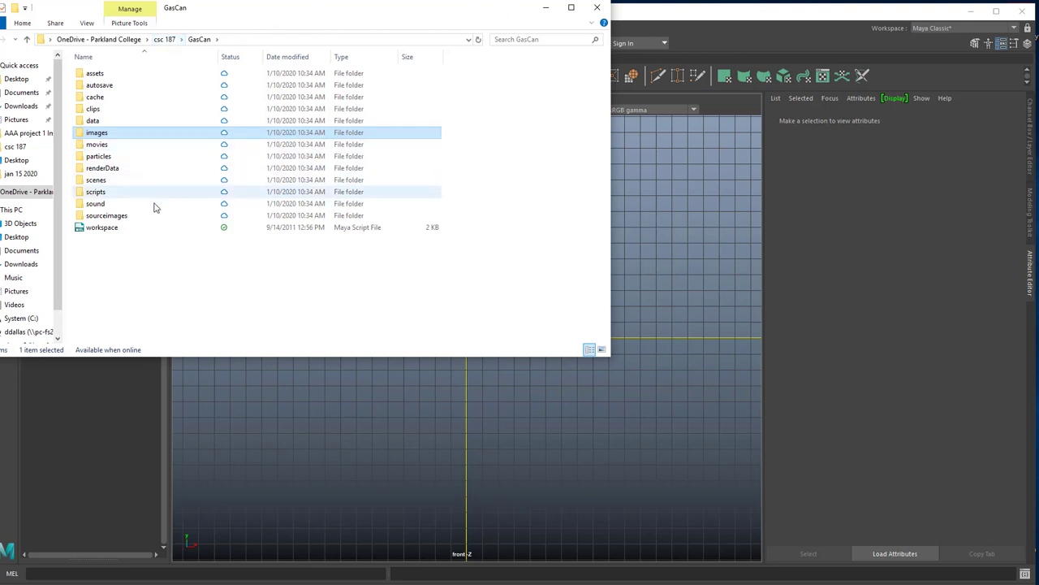
pyautogui.doubleClick(125, 219)
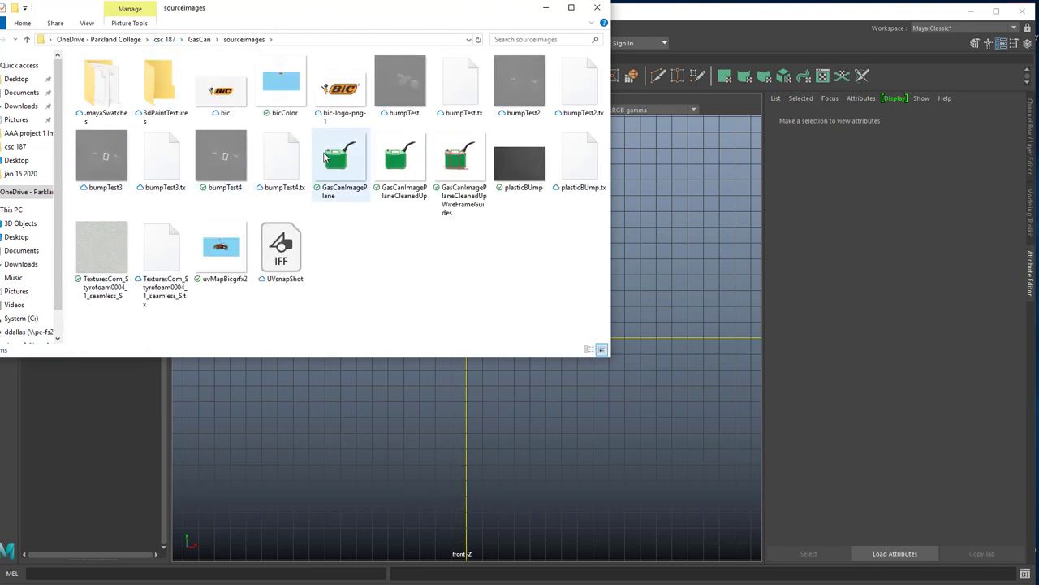
pyautogui.click(546, 8)
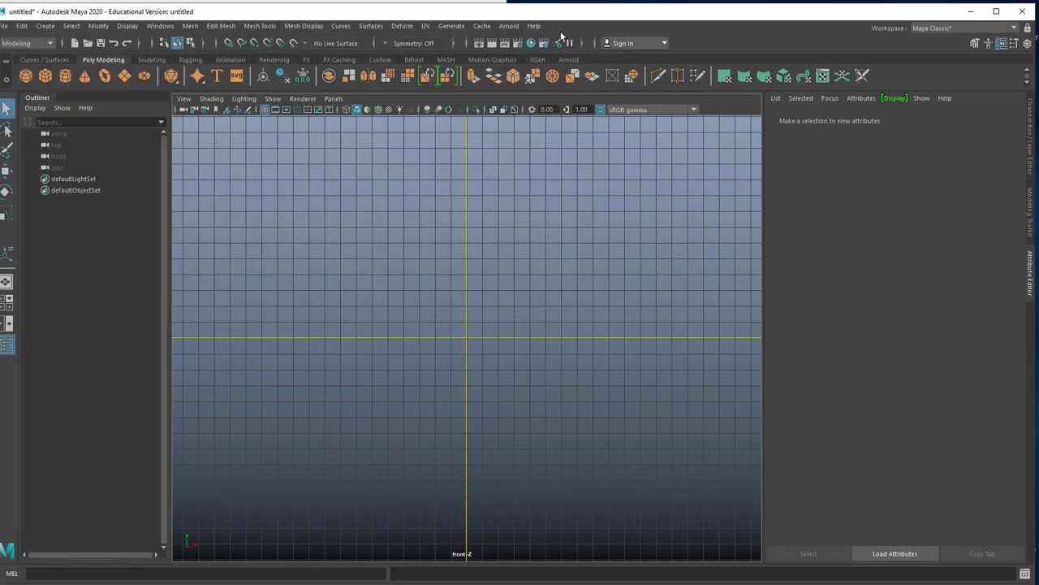
# - Import GasCanImagePlaneCleanedUp.png from the GasCan sourceimages folder as an image plane in the maximized front view
pyautogui.press('space')
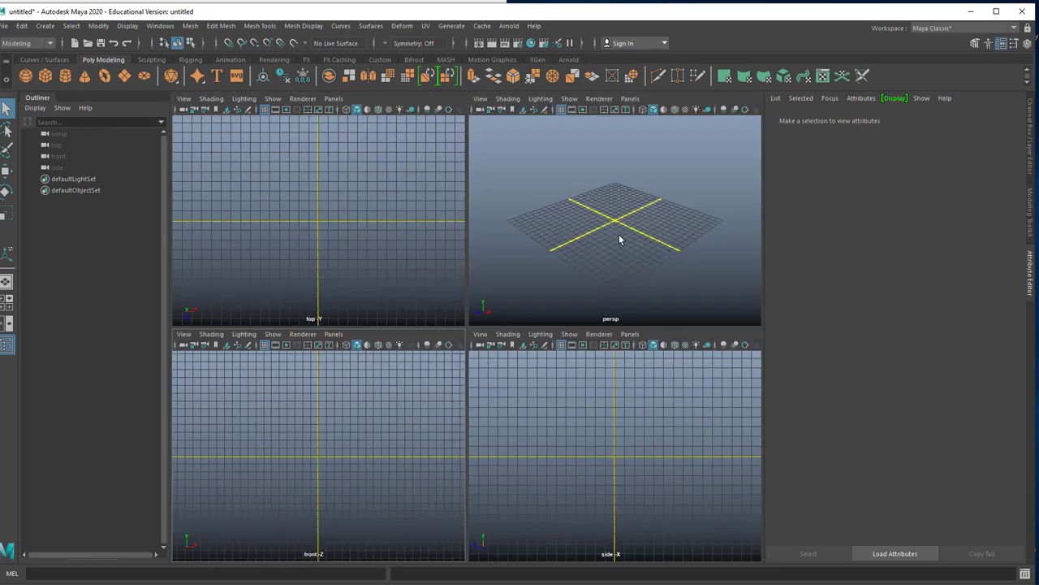
pyautogui.press('space')
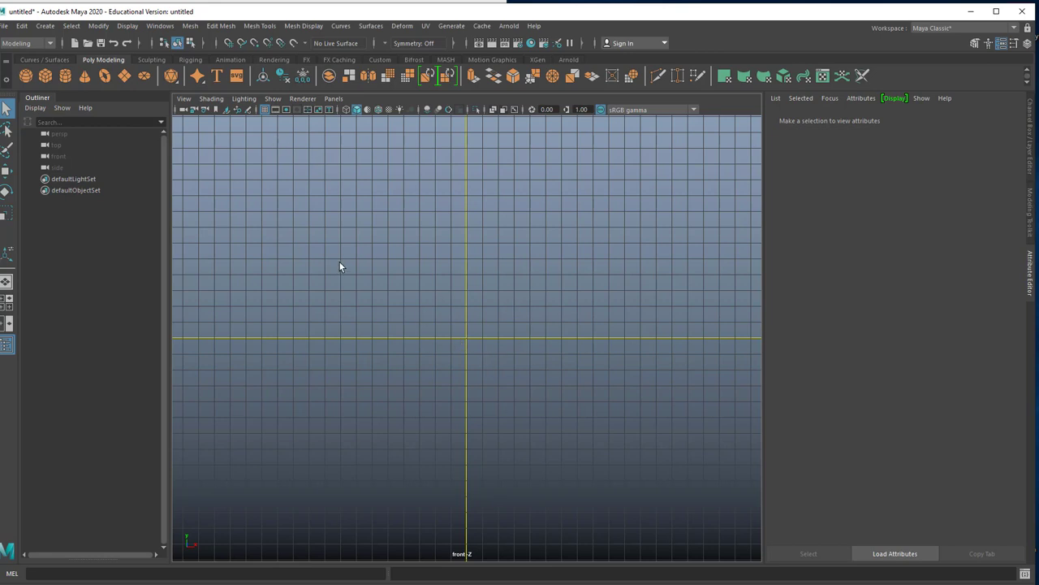
pyautogui.click(181, 99)
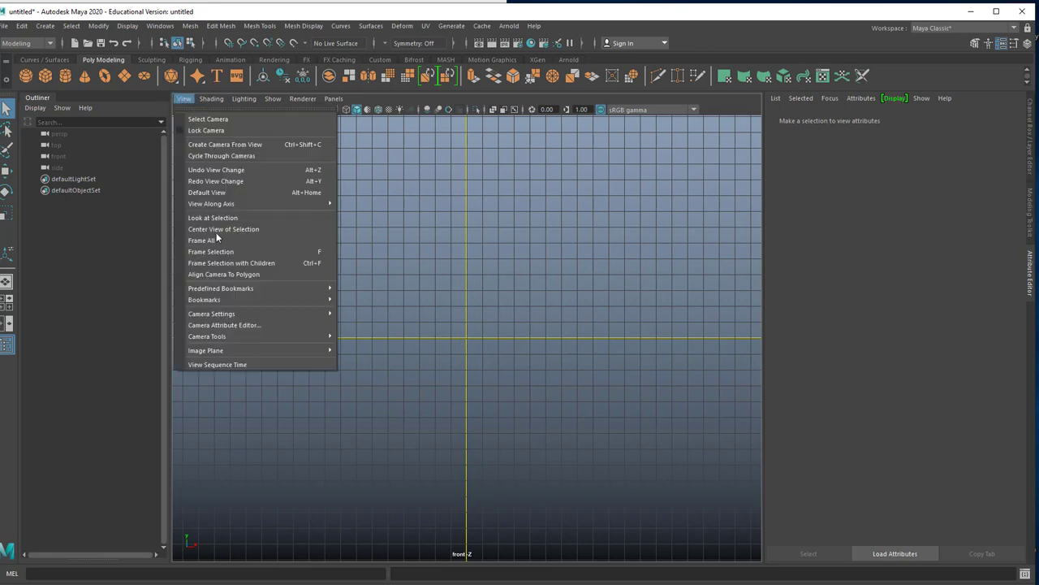
pyautogui.moveTo(220, 350)
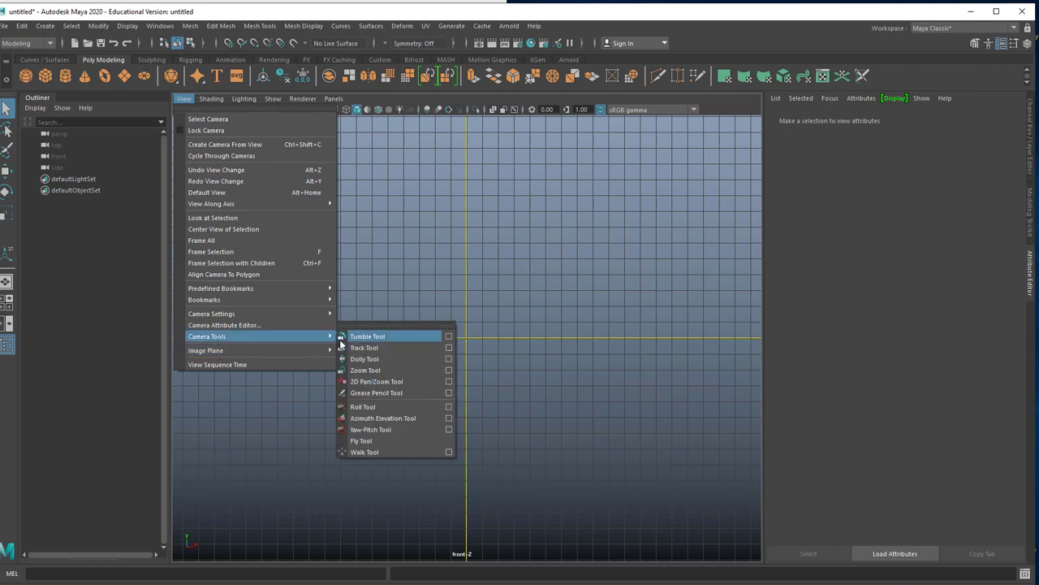
pyautogui.moveTo(329, 353)
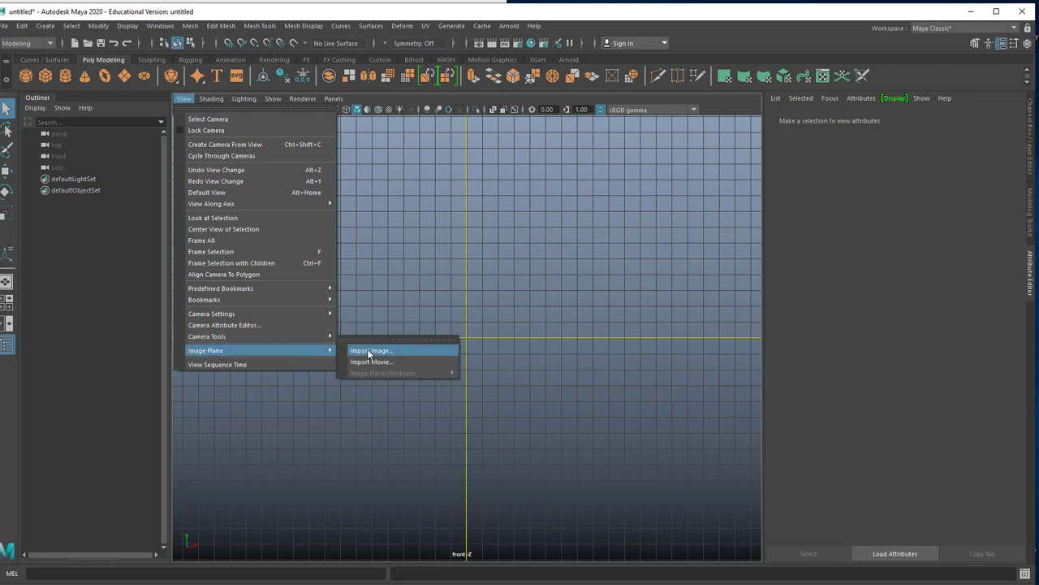
pyautogui.click(367, 351)
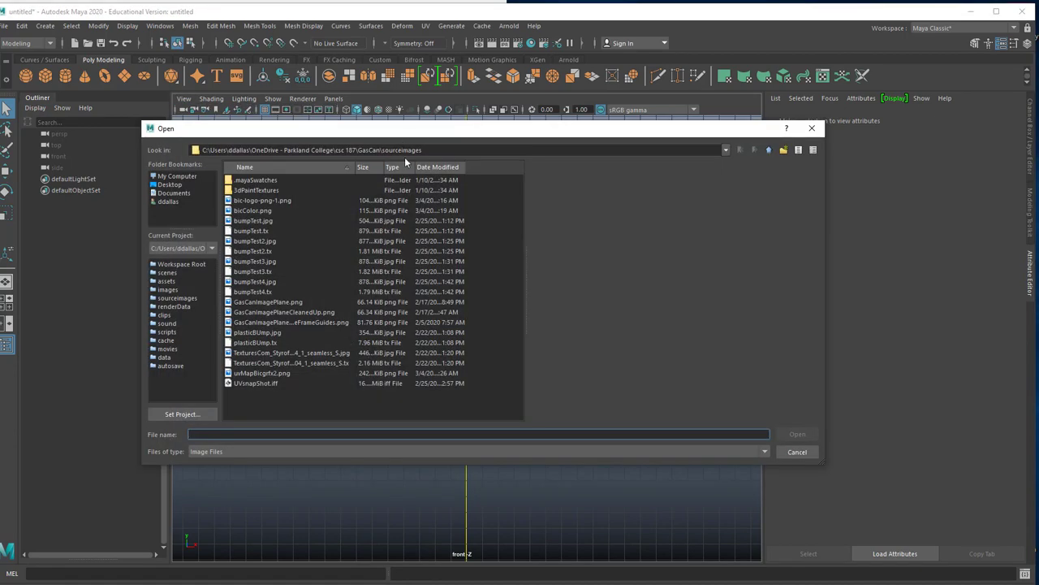
pyautogui.click(287, 312)
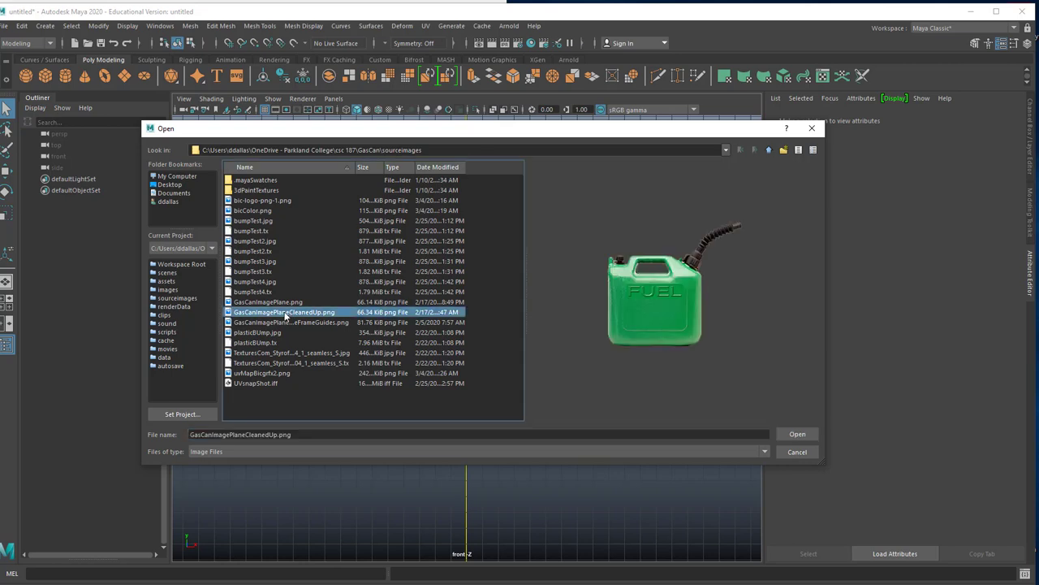
pyautogui.click(796, 435)
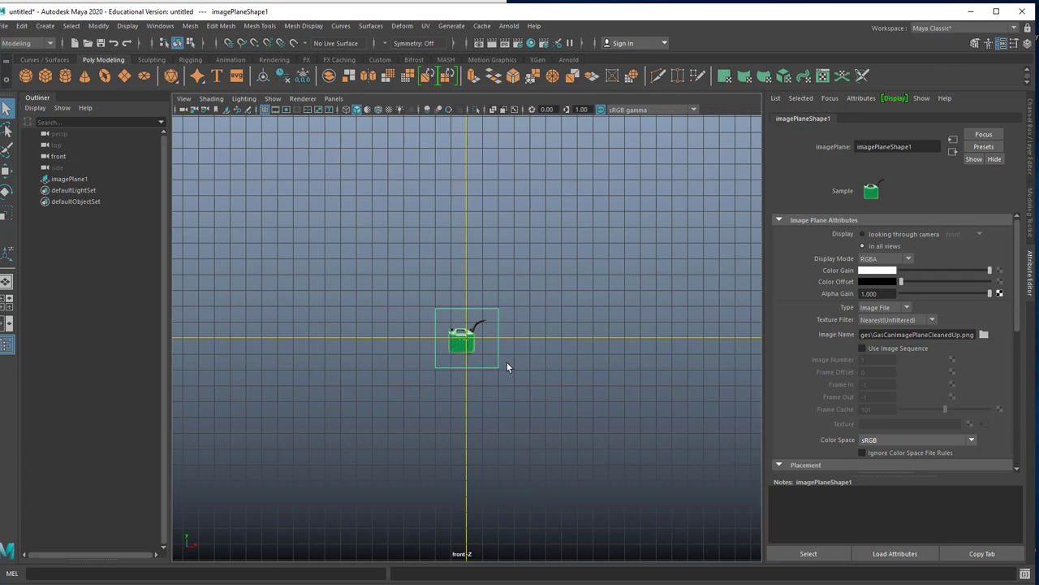
# - Move the image plane to about 0.3 in X and 0.2 in Y, centring the can body on the origin, and reselect it
pyautogui.scroll(3, 502, 371)
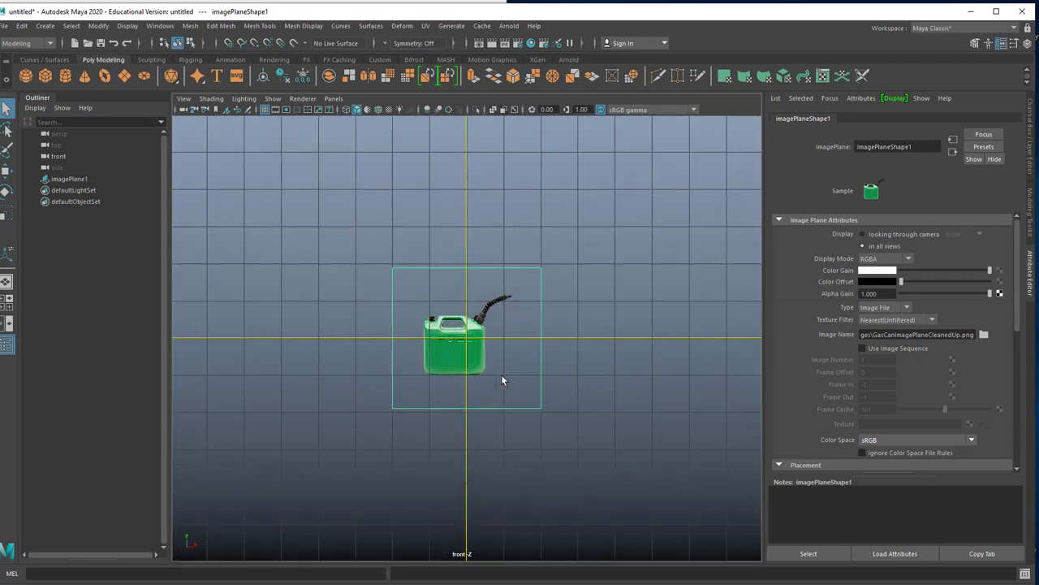
pyautogui.press('w')
pyautogui.moveTo(499, 339); pyautogui.dragTo(478, 306)
pyautogui.scroll(-3, 520, 375)
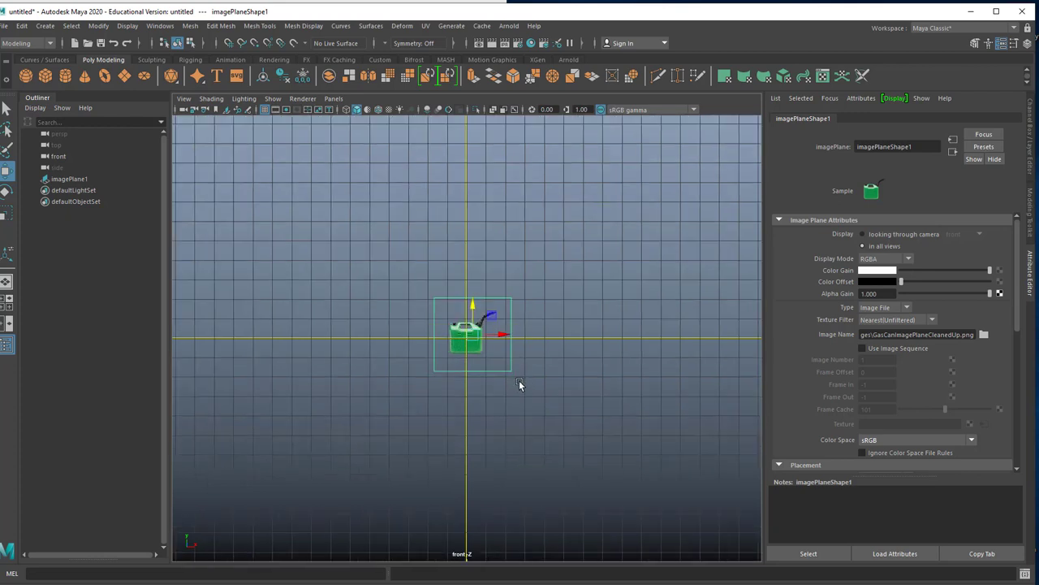
pyautogui.scroll(2, 519, 380)
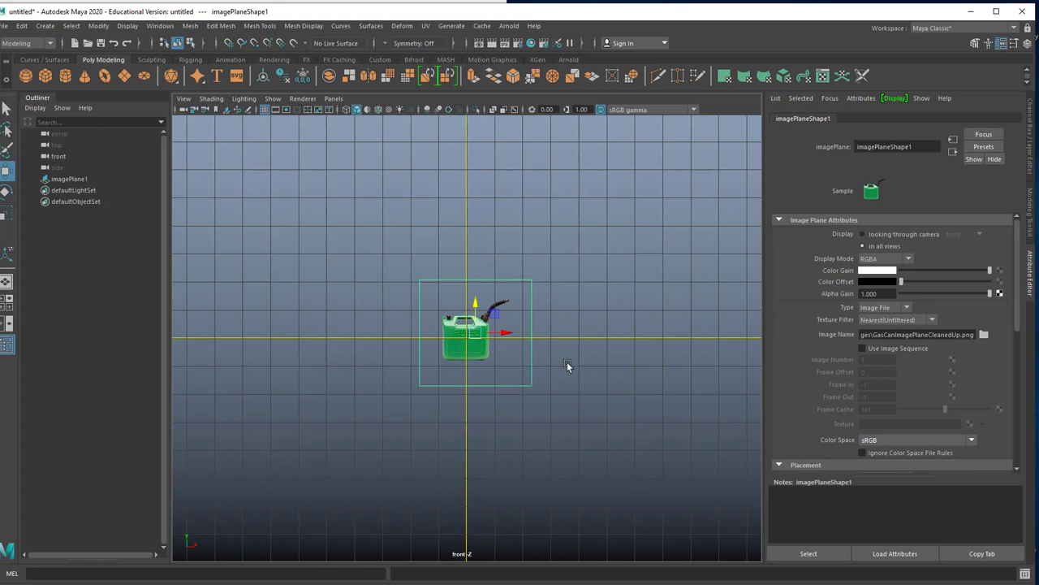
pyautogui.click(548, 399)
pyautogui.click(455, 351)
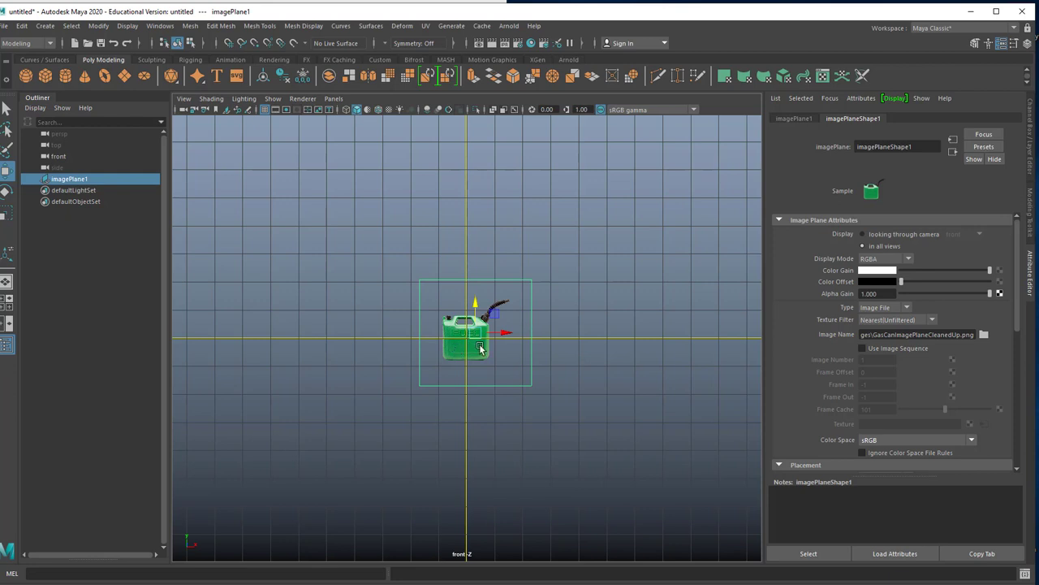
# - Check the image plane in the four-view layout and view the red guide lines in GasCanImagePlaneCleanedUpWireFrameGuides.png in Photos
pyautogui.press('space')
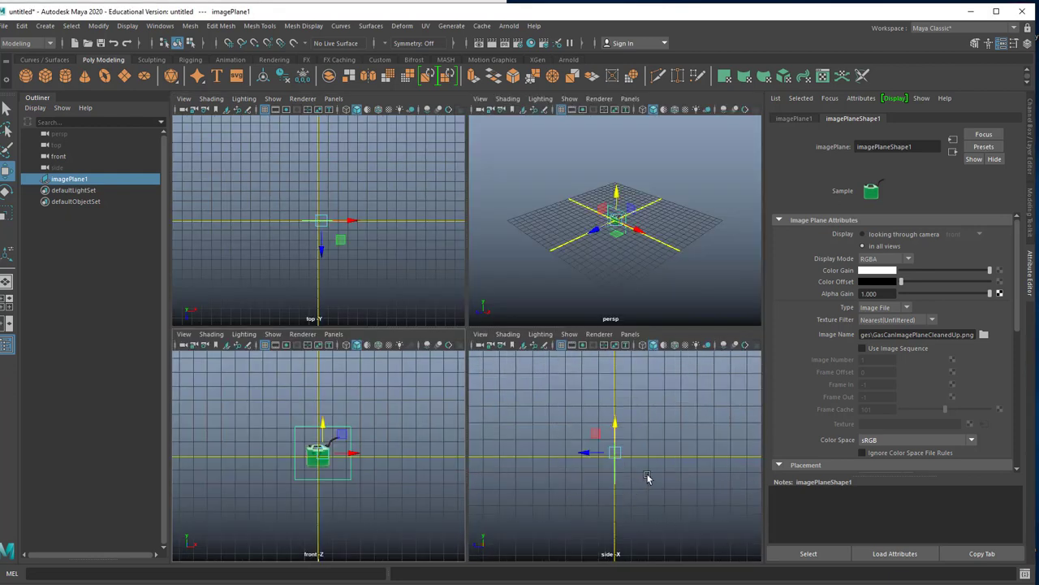
pyautogui.press('space')
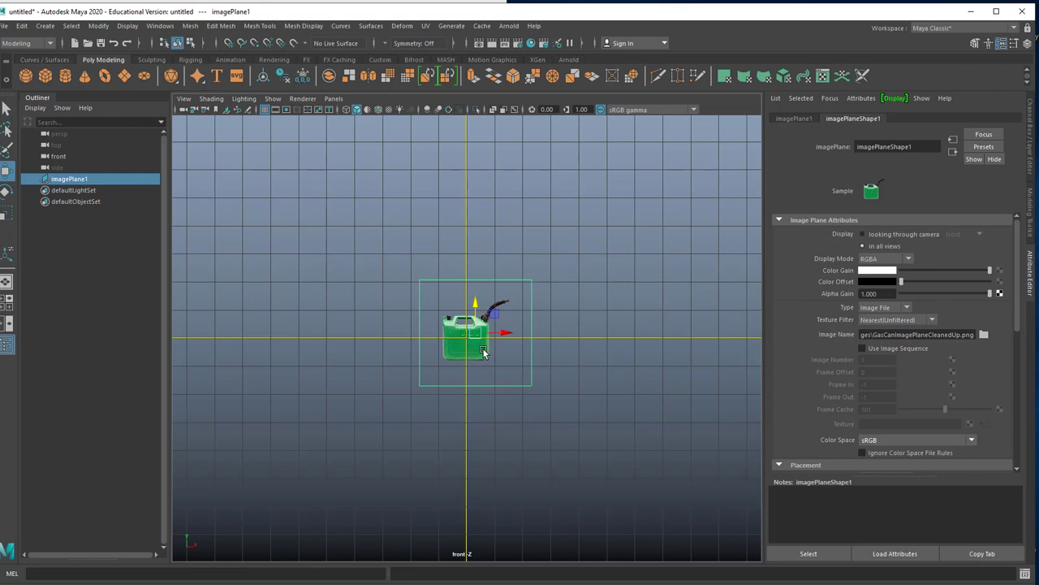
pyautogui.click(397, 583)
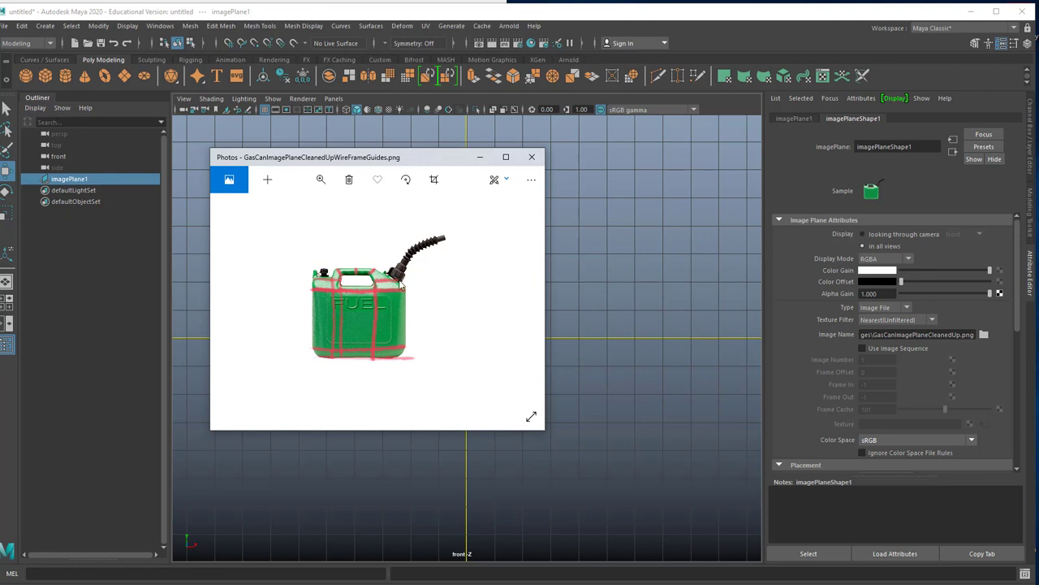
pyautogui.click(485, 159)
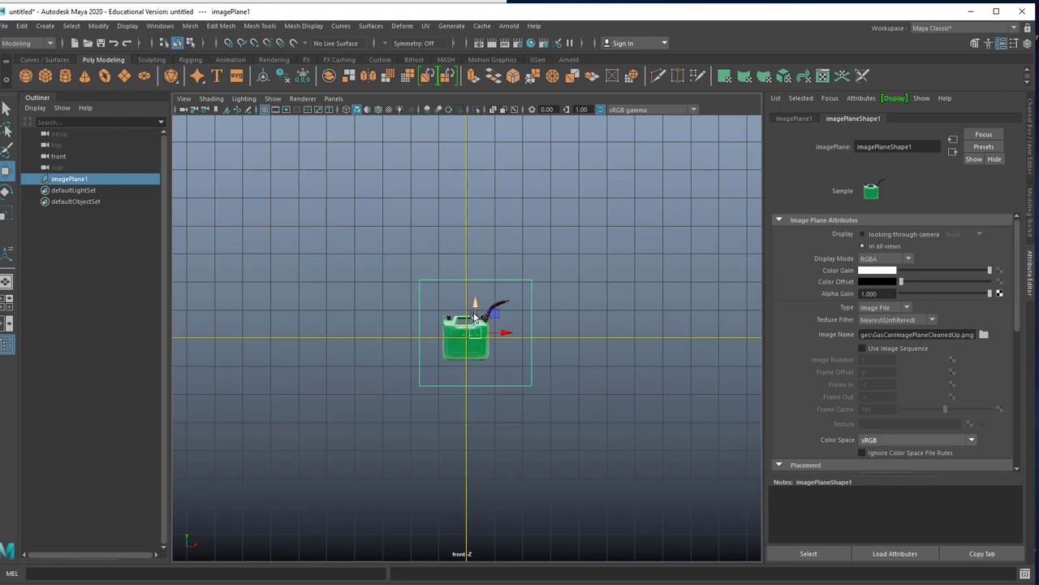
# - Display the Channel Box and create a polygon cube at the origin over the gas can reference
pyautogui.click(1033, 128)
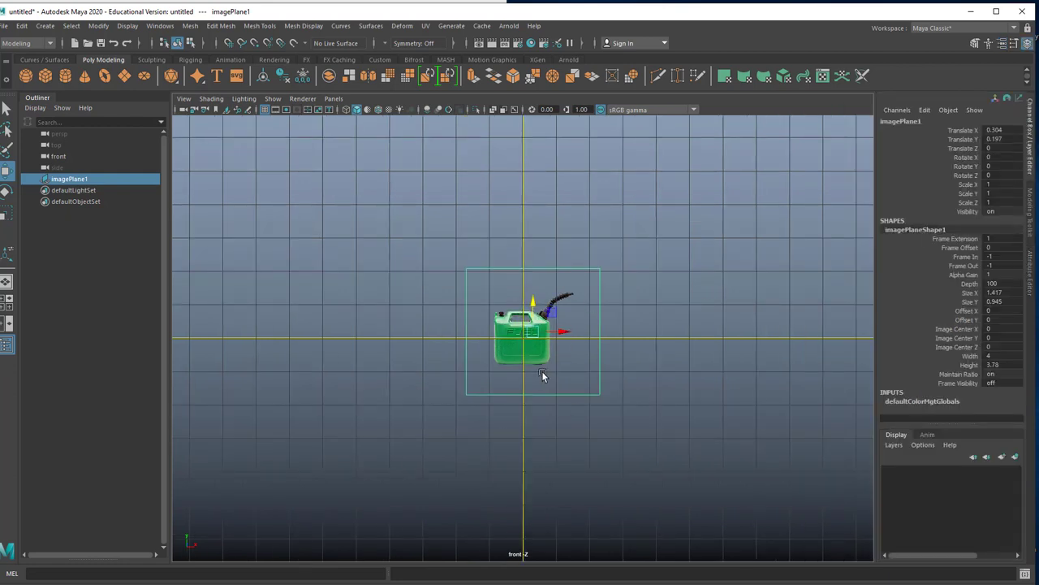
pyautogui.scroll(5, 542, 371)
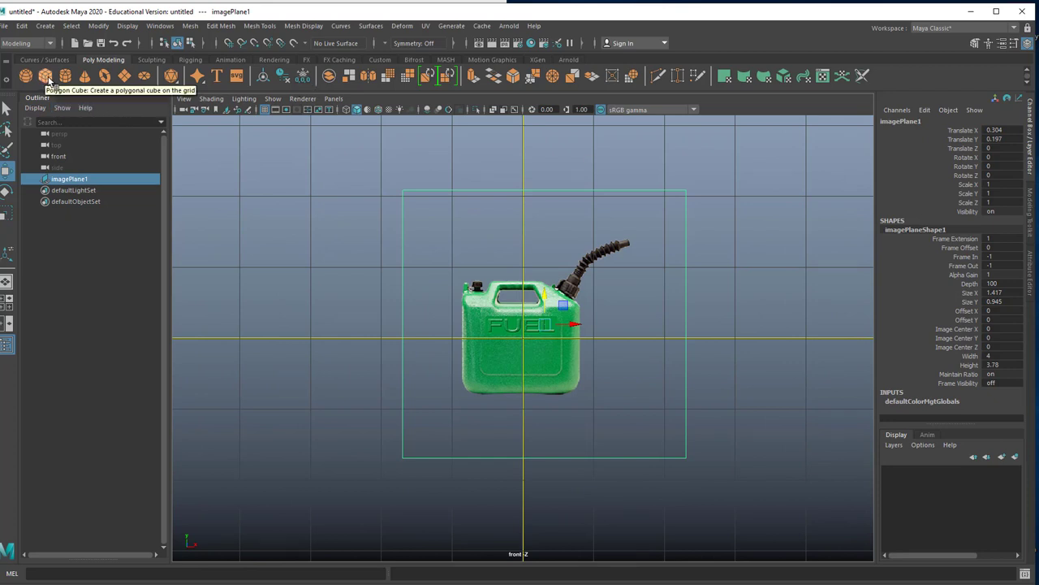
pyautogui.click(46, 76)
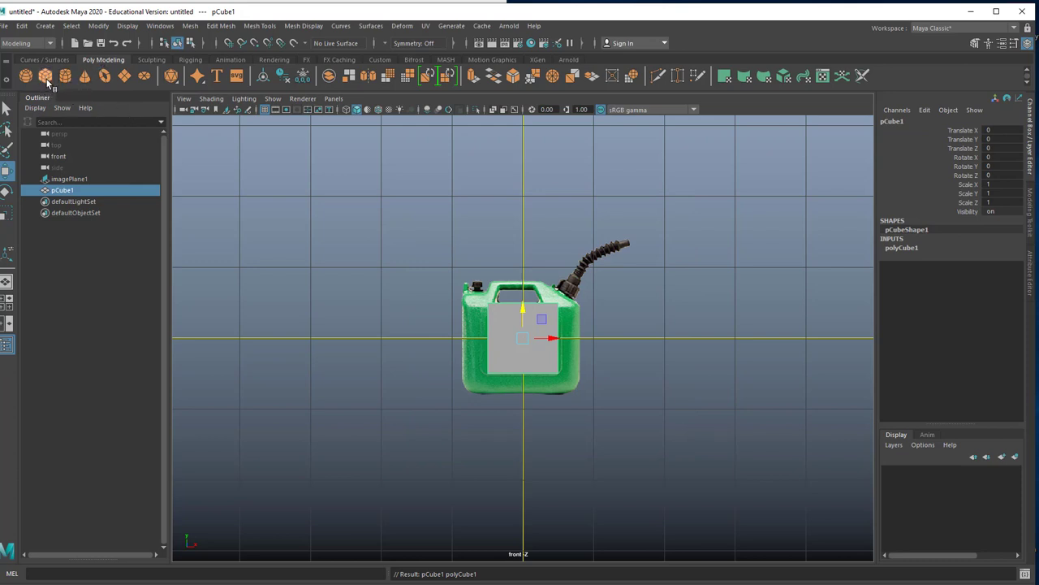
# - Reset the polygon cube creation options to their default settings and close the options window
pyautogui.click(47, 27)
pyautogui.moveTo(63, 68)
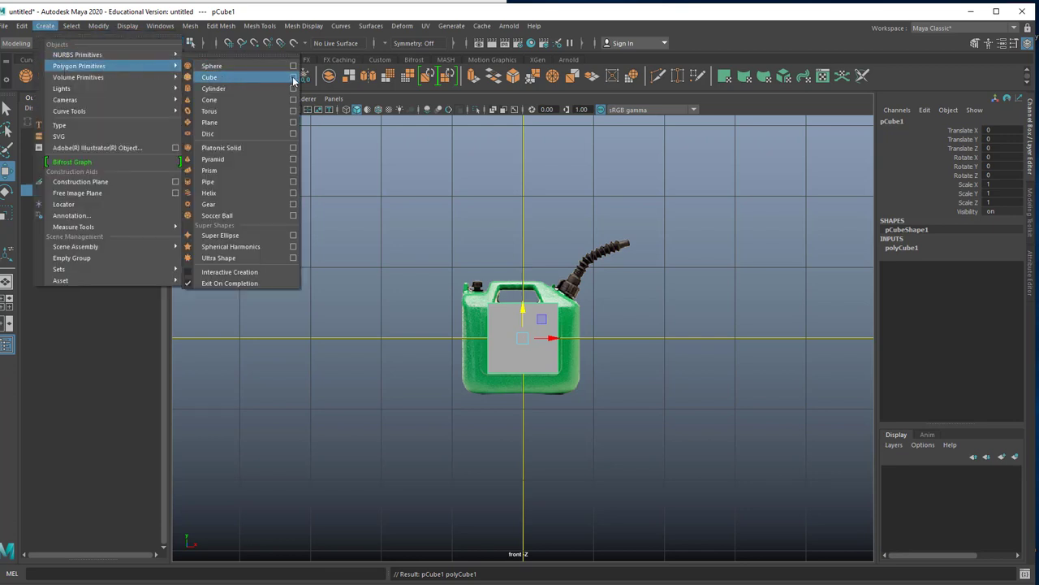
pyautogui.click(292, 77)
pyautogui.click(11, 85)
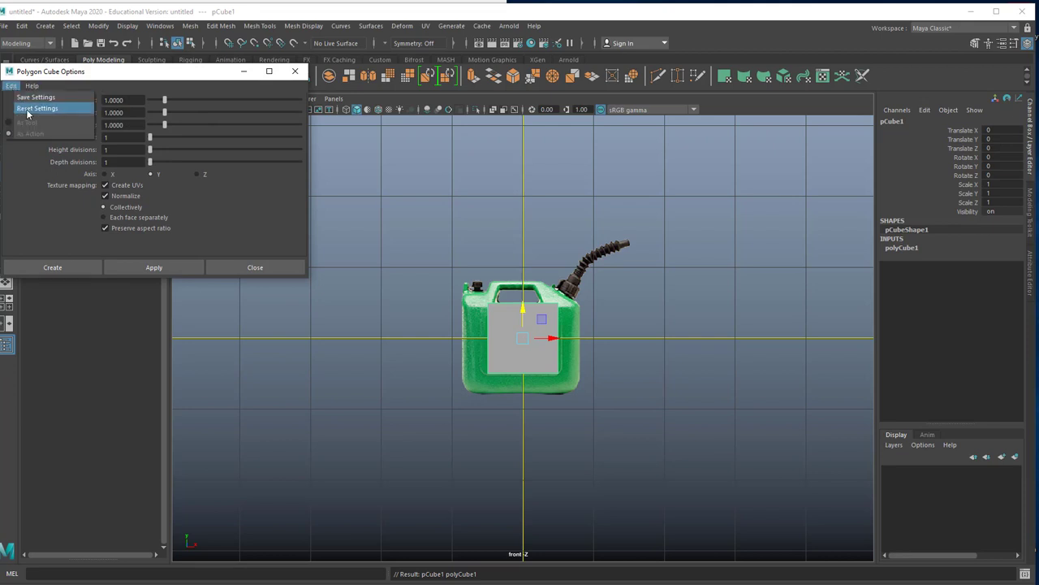
pyautogui.click(29, 112)
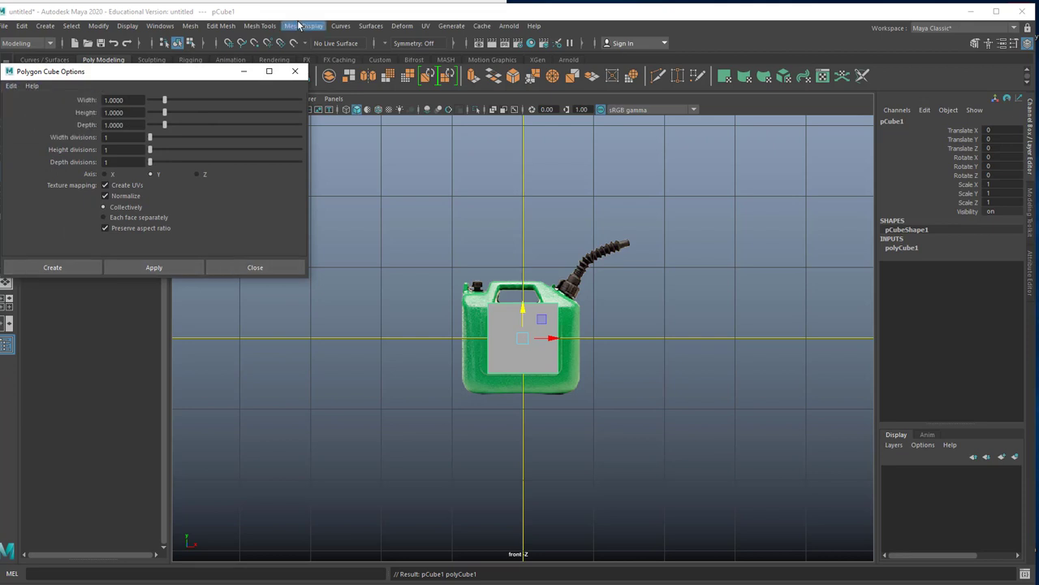
pyautogui.click(296, 73)
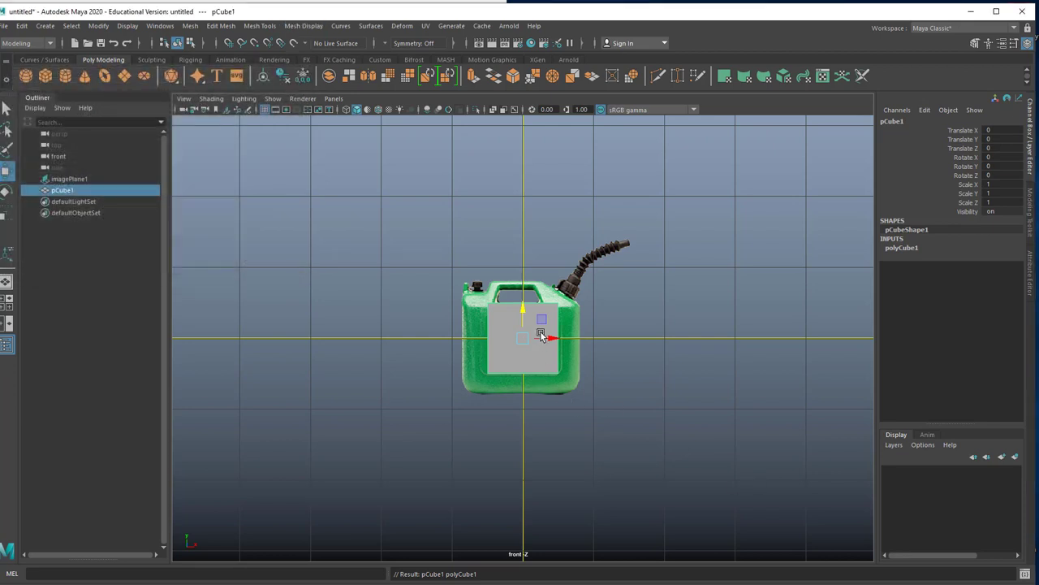
# - Lower the cube to about -0.167 in Y and scale it to 1.6 in X to match the can's width
pyautogui.moveTo(522, 310); pyautogui.dragTo(570, 354)
pyautogui.press('r')
# - Nudge the reference image plane to about 0.32 in X so the can body lines up with the cube's sides
pyautogui.click(551, 302)
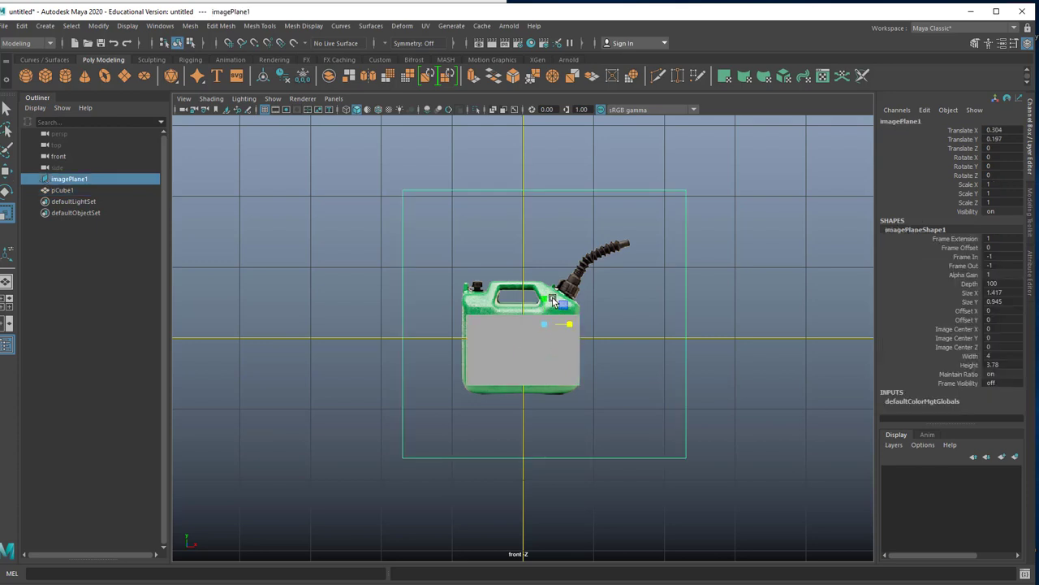
pyautogui.press('w')
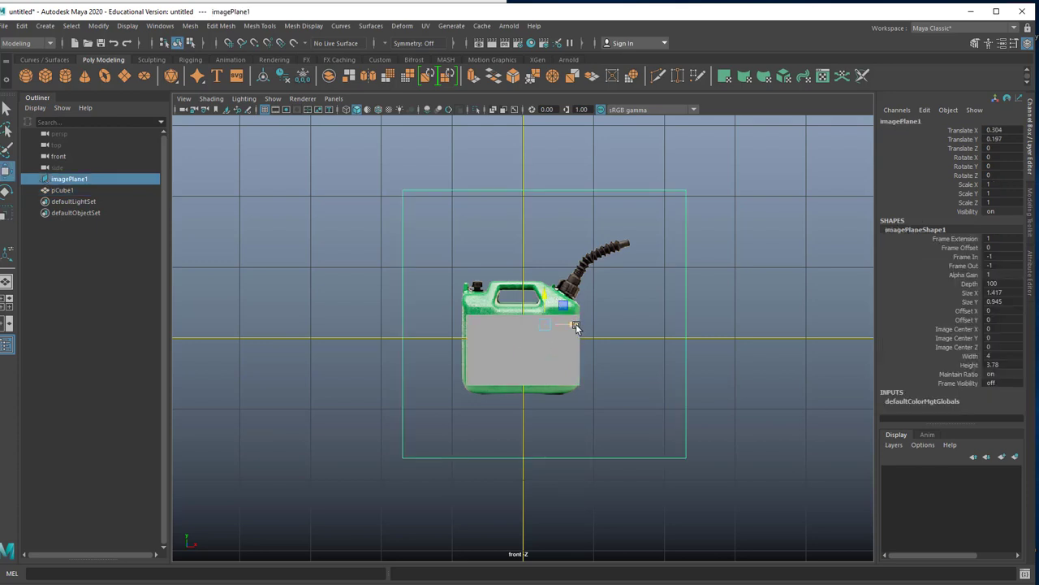
pyautogui.moveTo(576, 326); pyautogui.dragTo(577, 326)
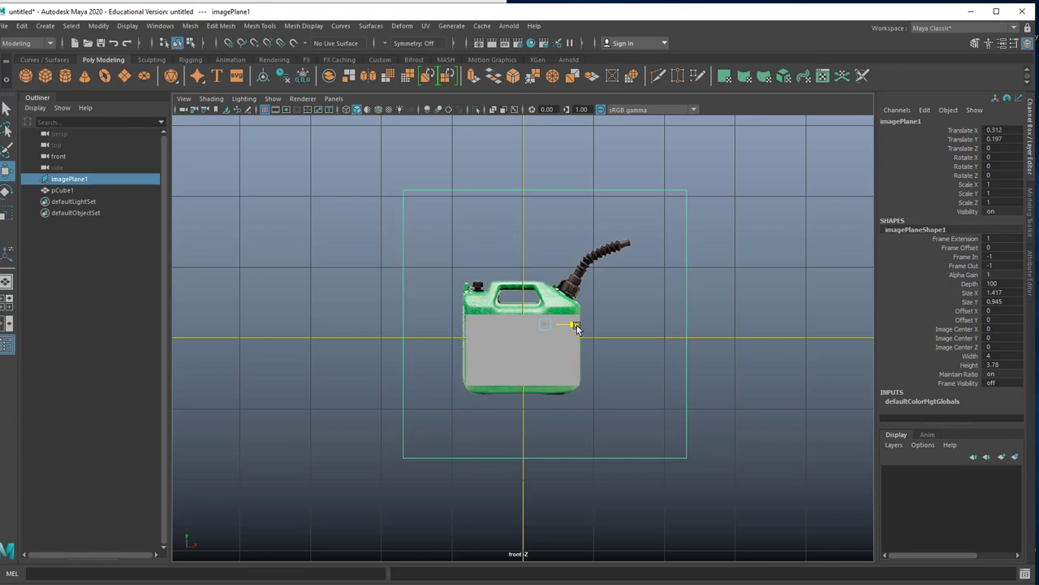
pyautogui.click(548, 356)
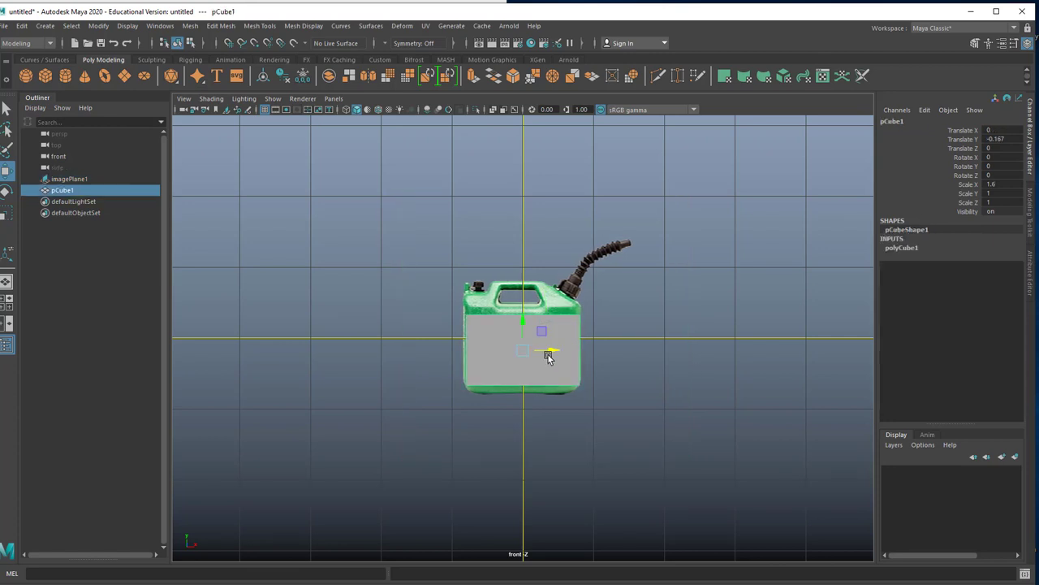
pyautogui.click(560, 302)
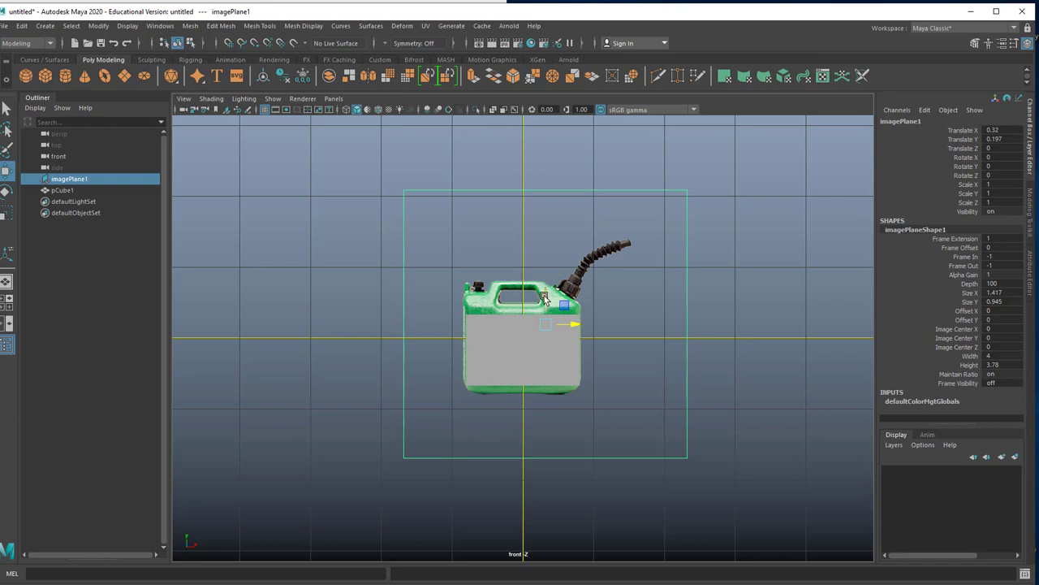
# - Scale the cube to about 1.156 in Y to cover the straight part of the can body
pyautogui.click(502, 347)
pyautogui.press('r')
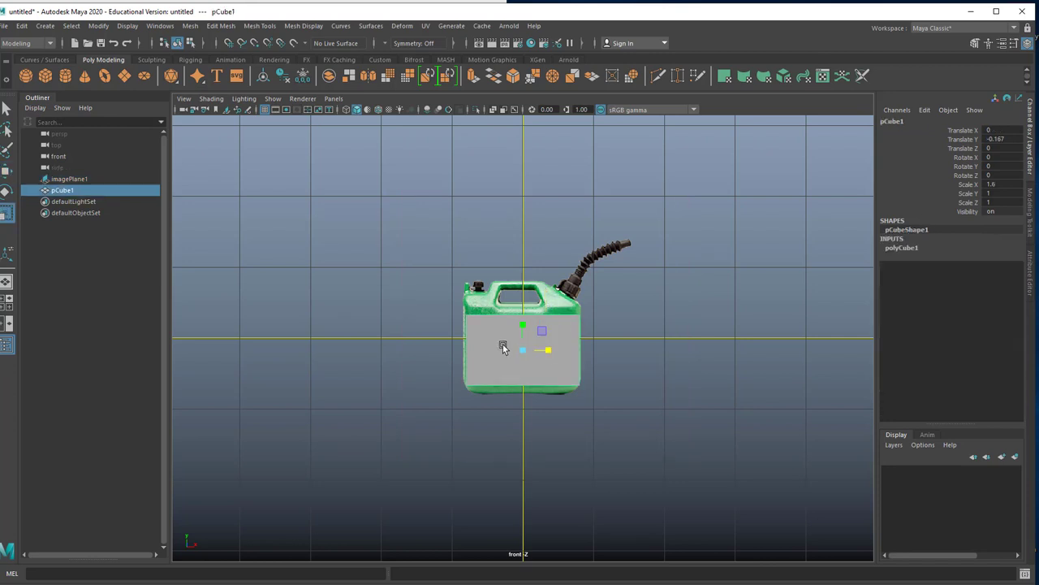
pyautogui.moveTo(524, 328); pyautogui.dragTo(523, 322)
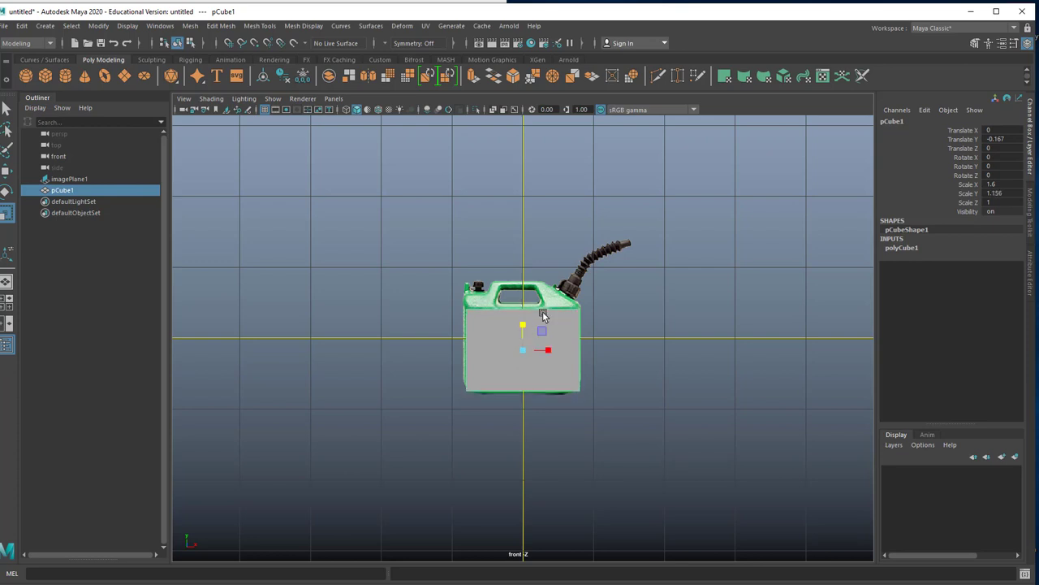
# - In the perspective view, move the image plane back behind the cube to about -4.726 in Z
pyautogui.press('space')
pyautogui.press('space')
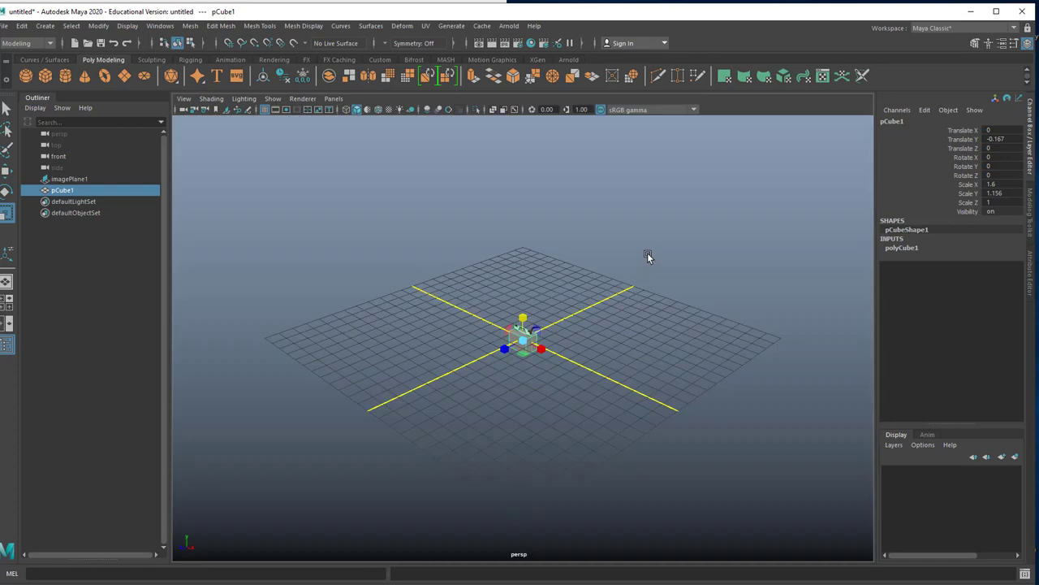
pyautogui.scroll(5, 605, 328)
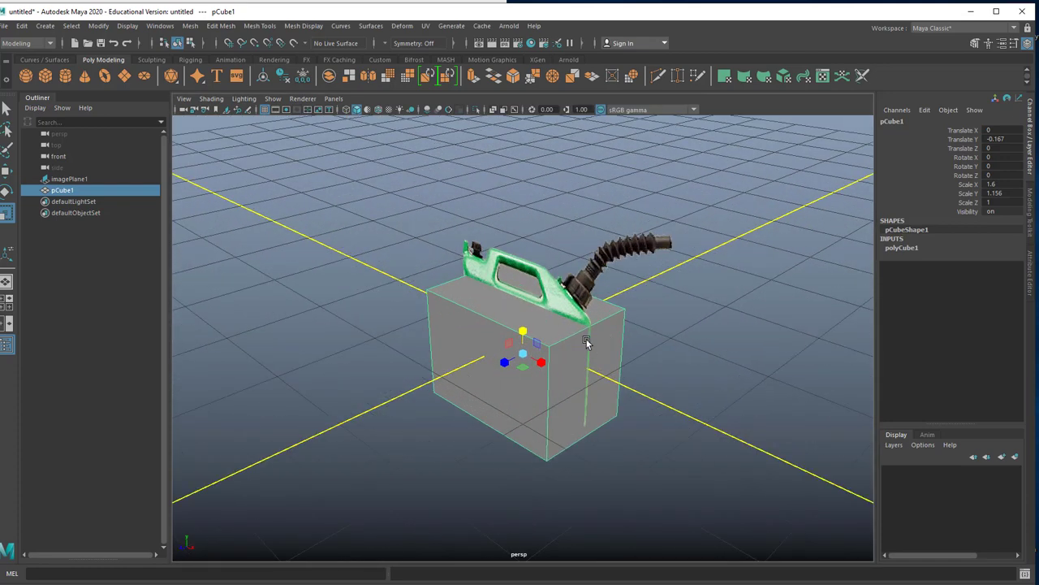
pyautogui.click(535, 268)
pyautogui.scroll(-3, 540, 296)
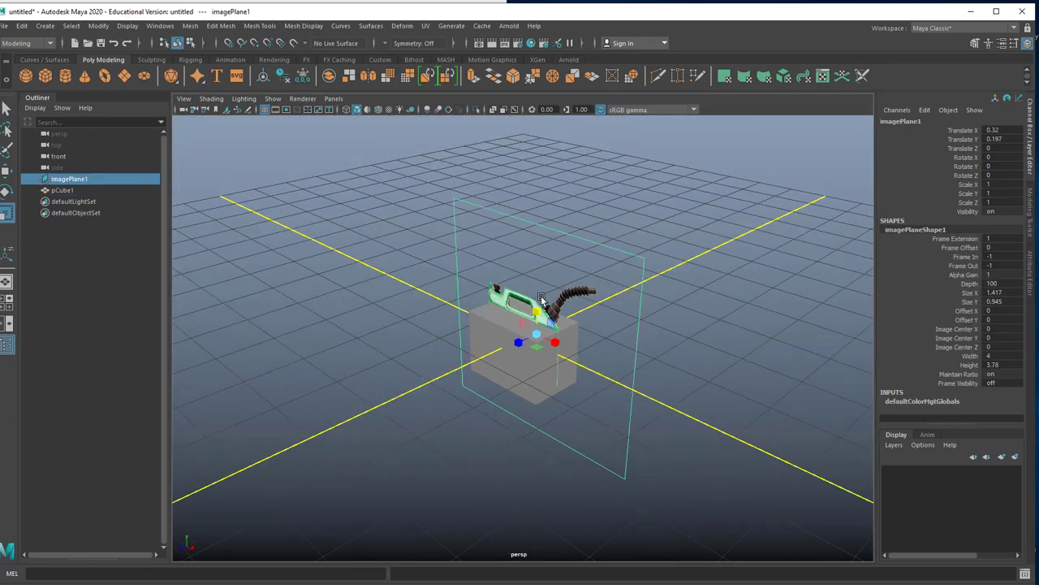
pyautogui.press('w')
pyautogui.moveTo(519, 342); pyautogui.dragTo(584, 332)
# - In the front view, nudge the image plane to about 0.328 in X and reselect the cube
pyautogui.press('space')
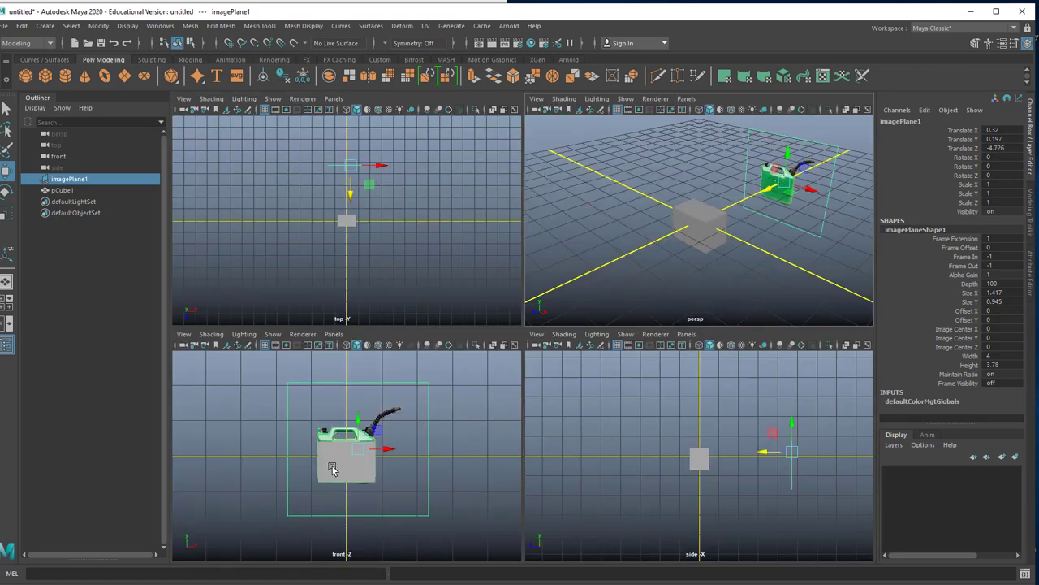
pyautogui.press('space')
pyautogui.click(506, 351)
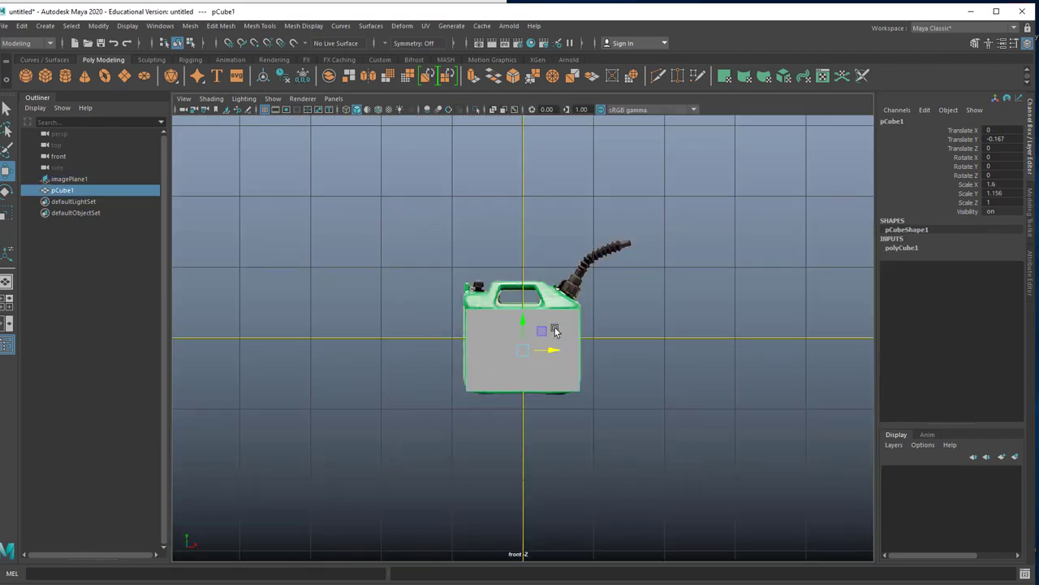
pyautogui.click(560, 300)
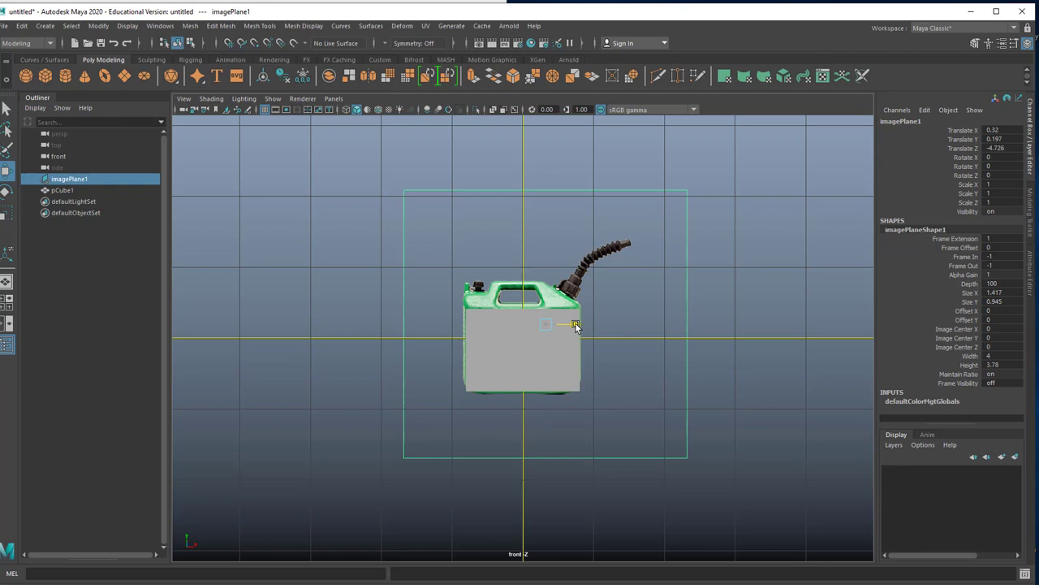
pyautogui.moveTo(575, 325); pyautogui.dragTo(575, 326)
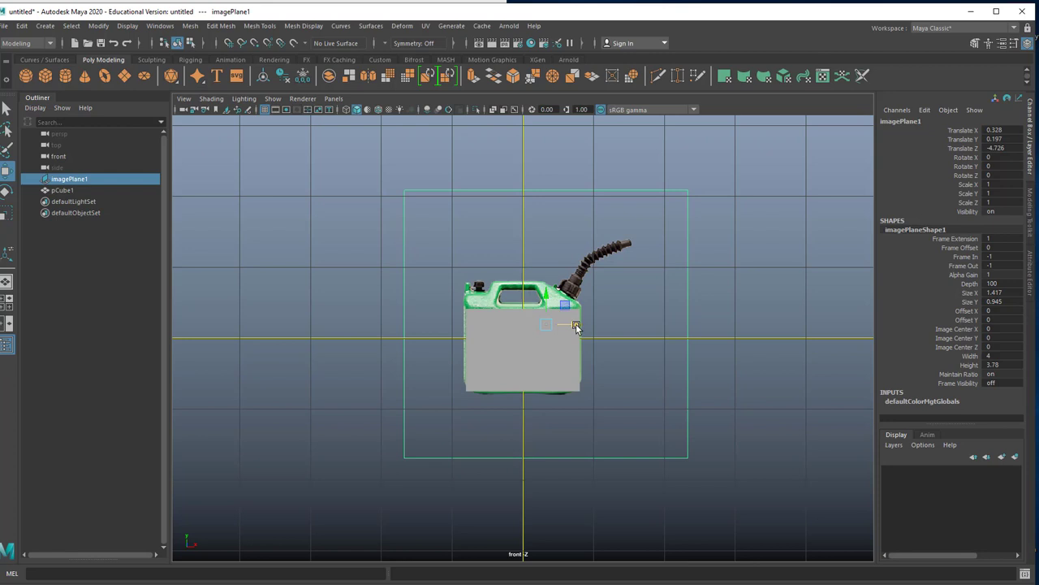
pyautogui.click(556, 363)
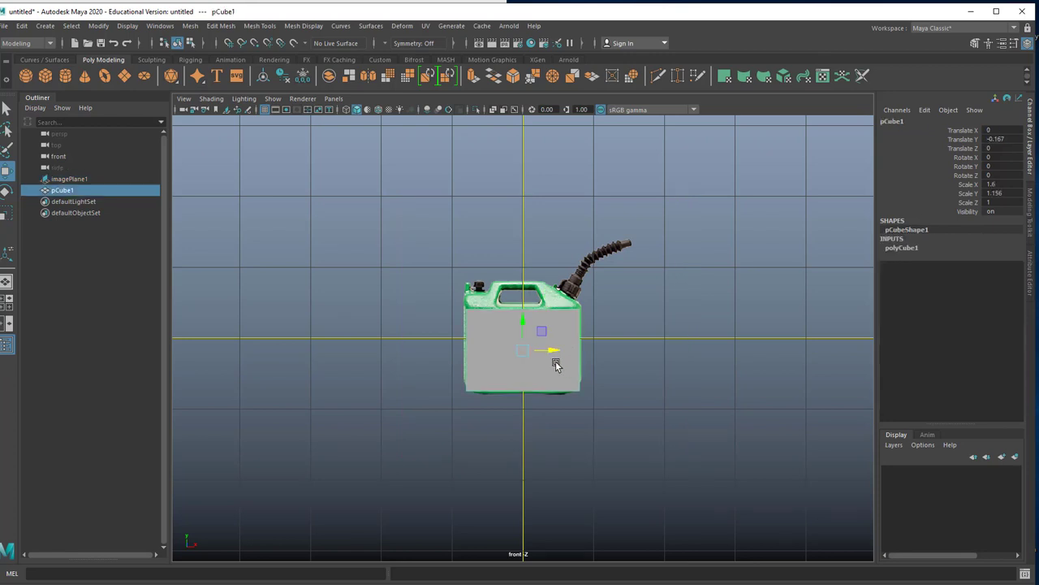
# - Compare the cube's outline with the can reference in wireframe, and return to shaded display
pyautogui.press('4')
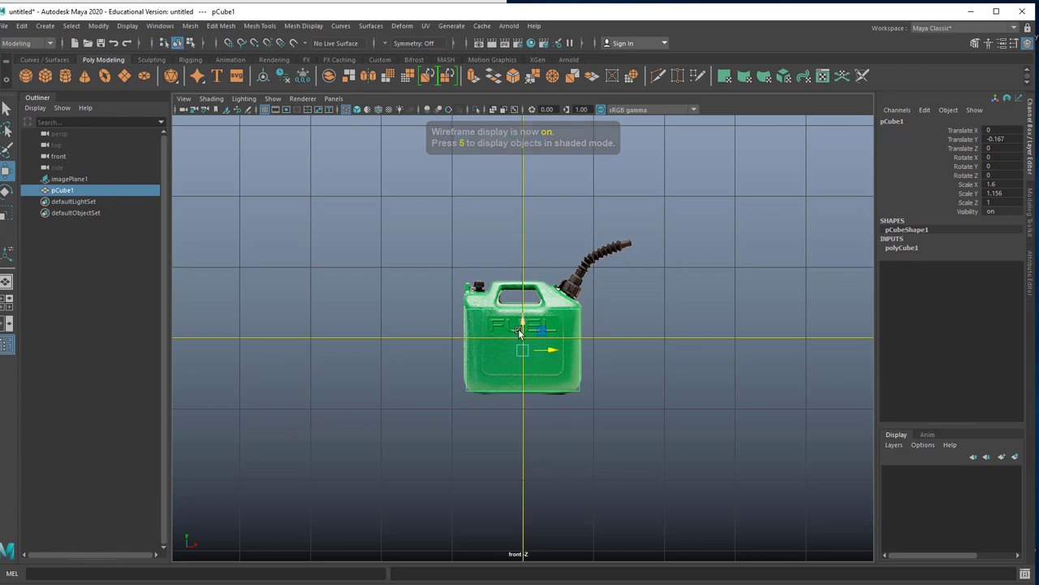
pyautogui.scroll(5, 523, 332)
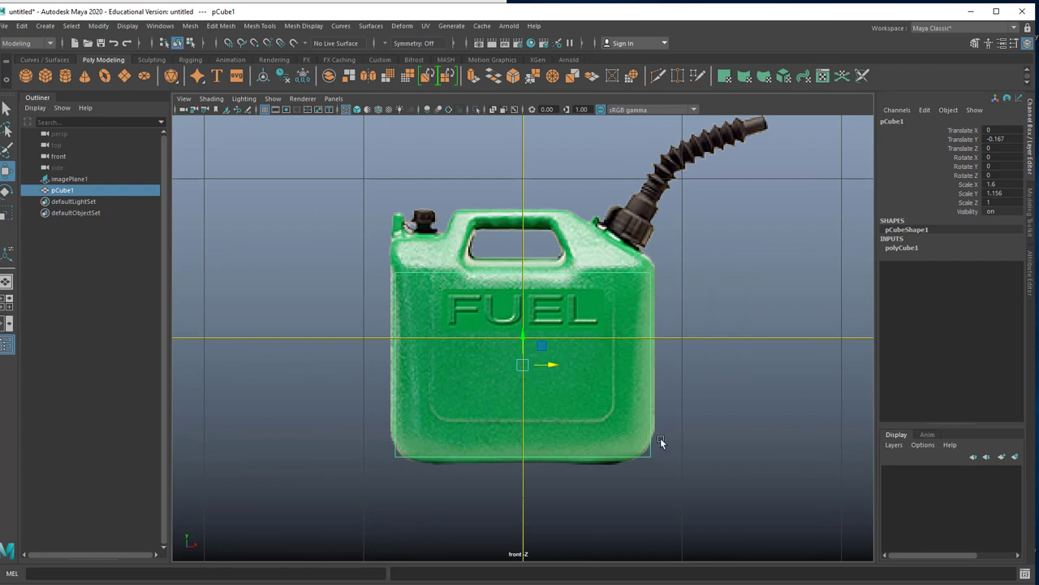
pyautogui.press('5')
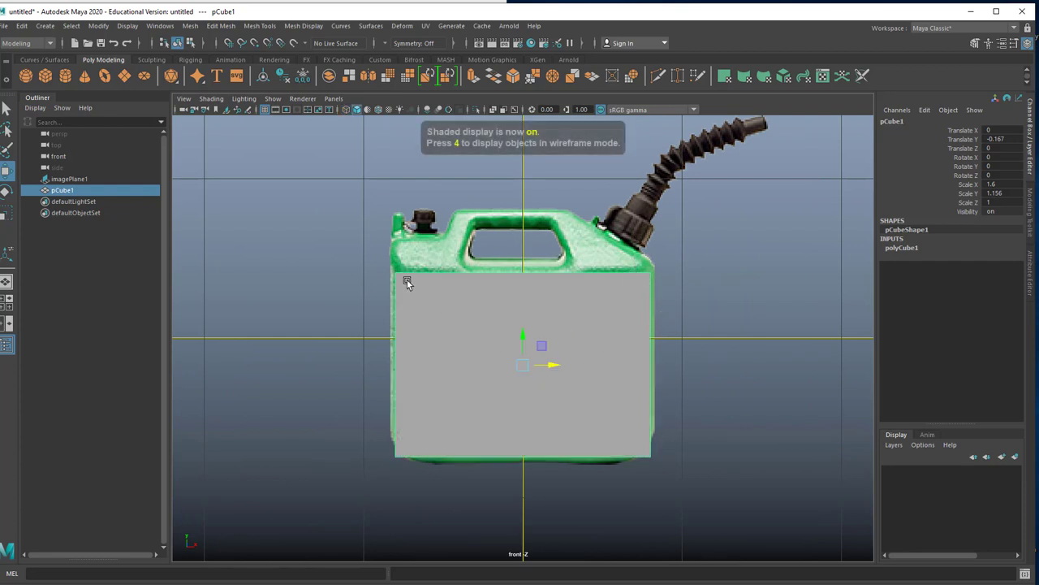
# - Show the front view shaded with X-Ray so the can reference can be seen through the cube
pyautogui.click(212, 99)
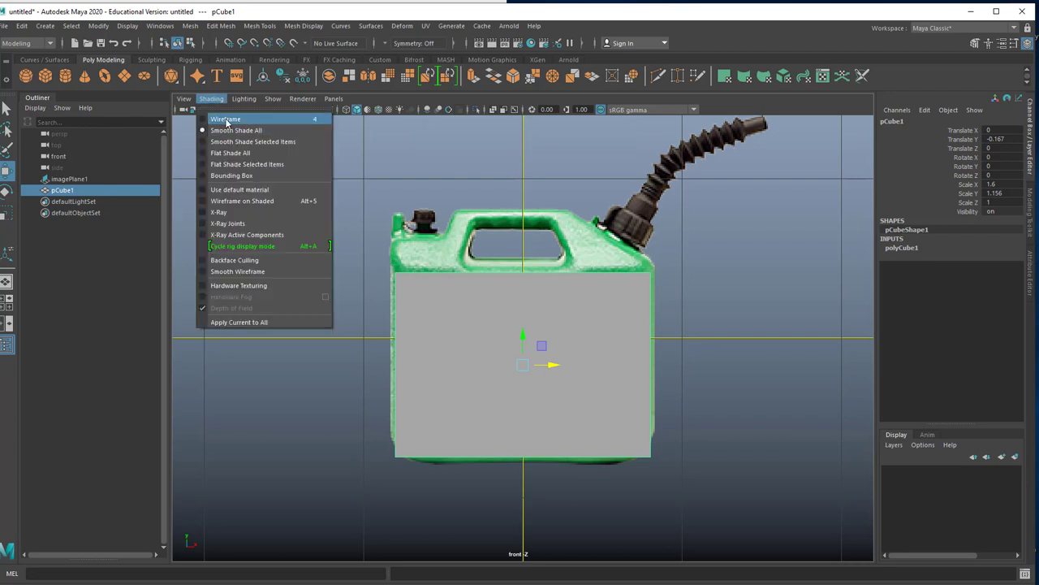
pyautogui.click(226, 121)
pyautogui.click(216, 100)
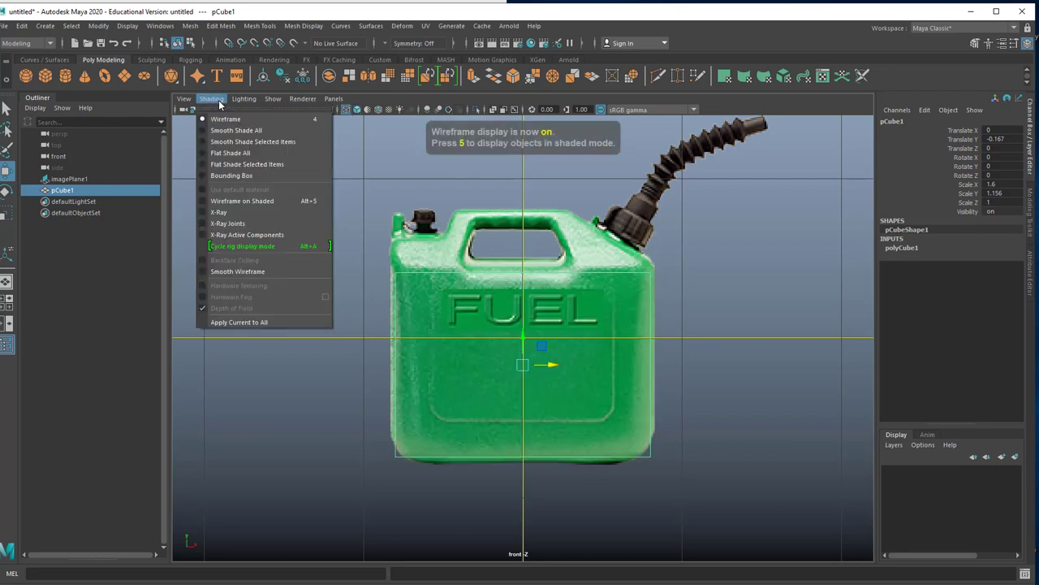
pyautogui.click(223, 214)
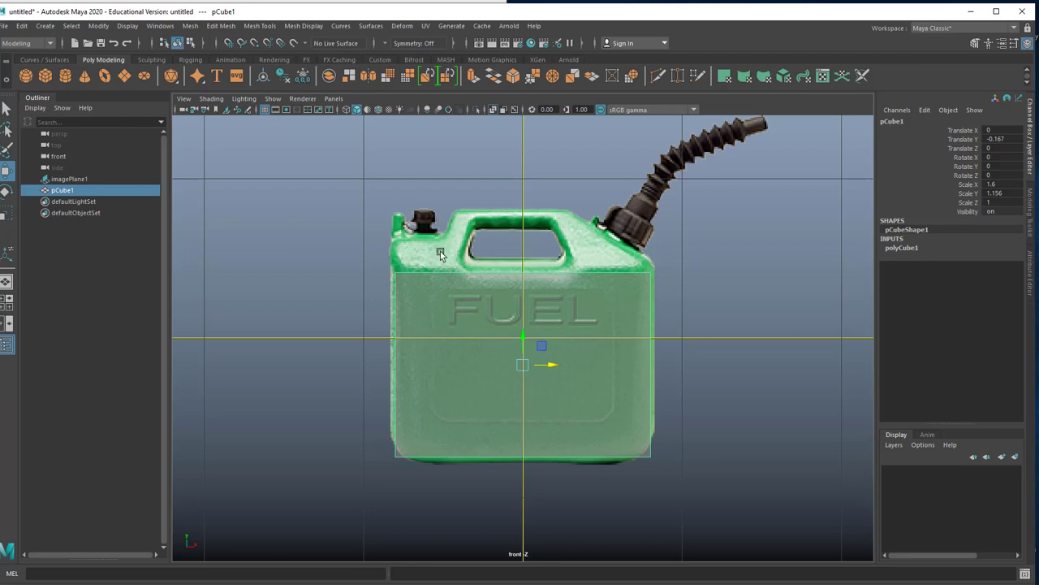
# - Reduce the image plane's Alpha Gain to 0.1 and select the cube
pyautogui.click(436, 246)
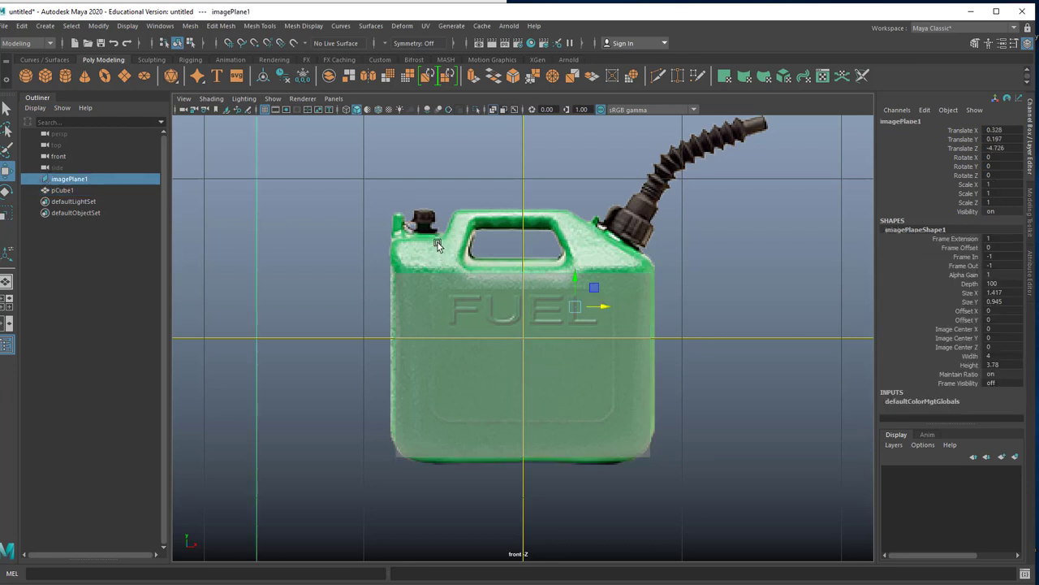
pyautogui.scroll(-6, 437, 245)
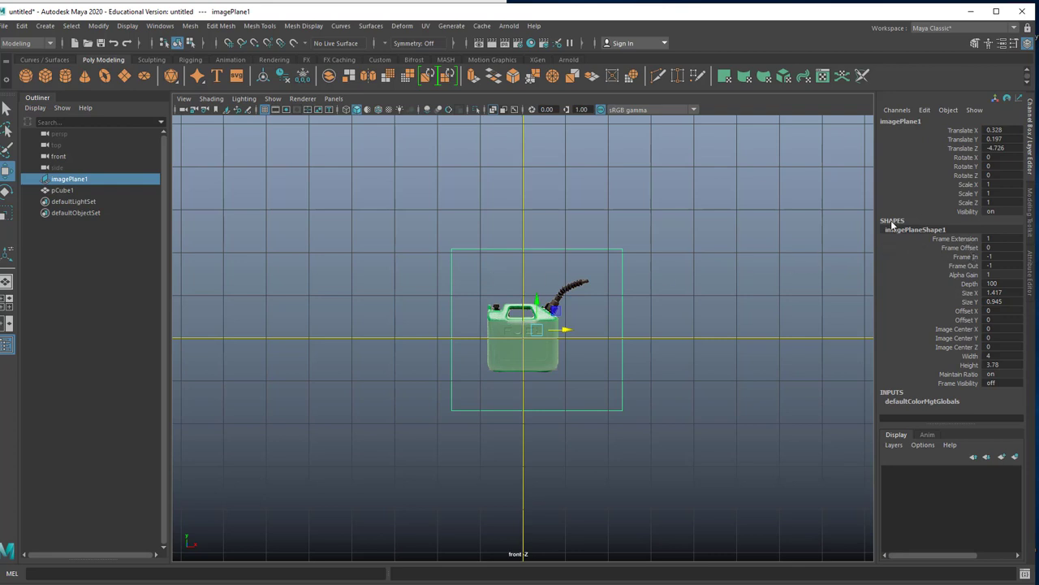
pyautogui.click(1029, 138)
pyautogui.click(1029, 138)
pyautogui.click(965, 275)
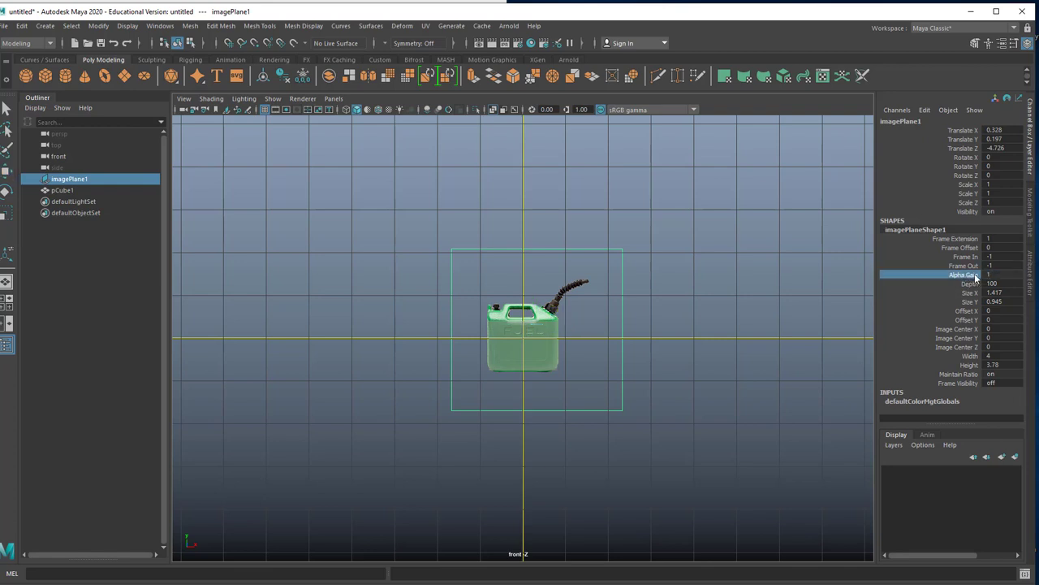
pyautogui.moveTo(778, 282); pyautogui.dragTo(769, 285, button='middle')
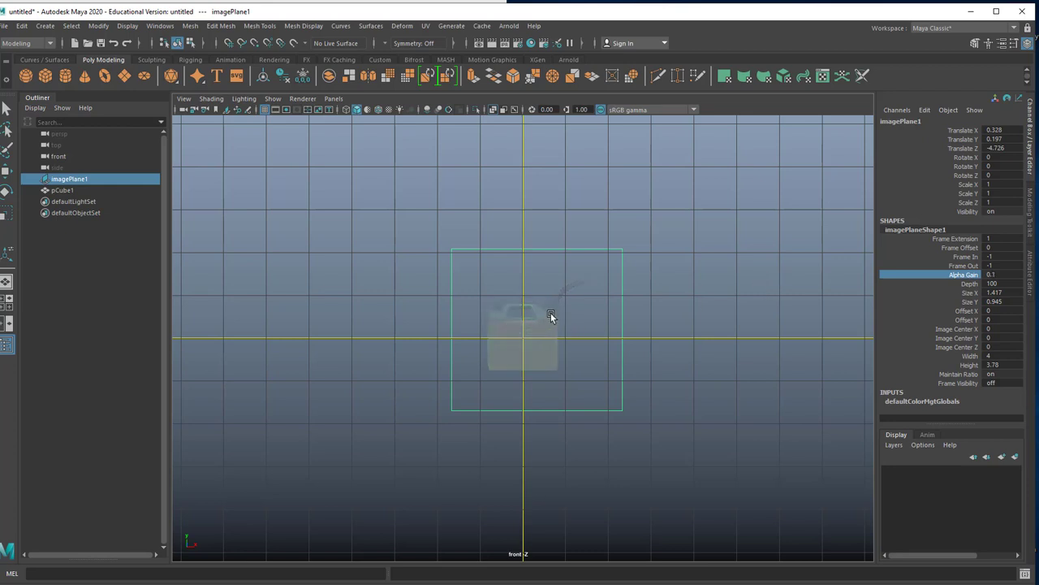
pyautogui.click(546, 353)
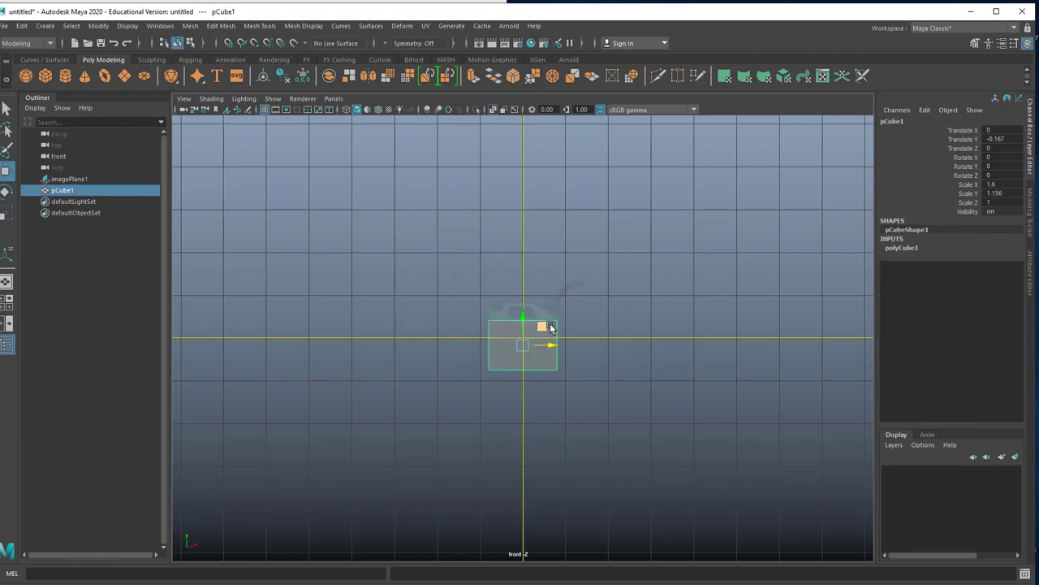
# - Select the image plane in the perspective view and set its Alpha Gain to 0.2
pyautogui.press('space')
pyautogui.press('space')
pyautogui.click(687, 262)
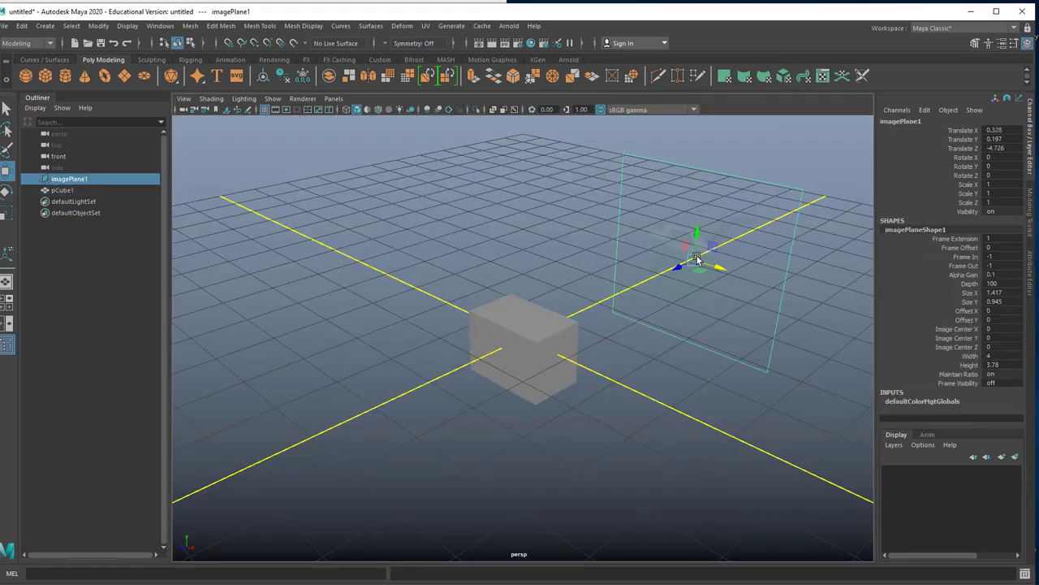
pyautogui.click(999, 275)
pyautogui.press('Return')
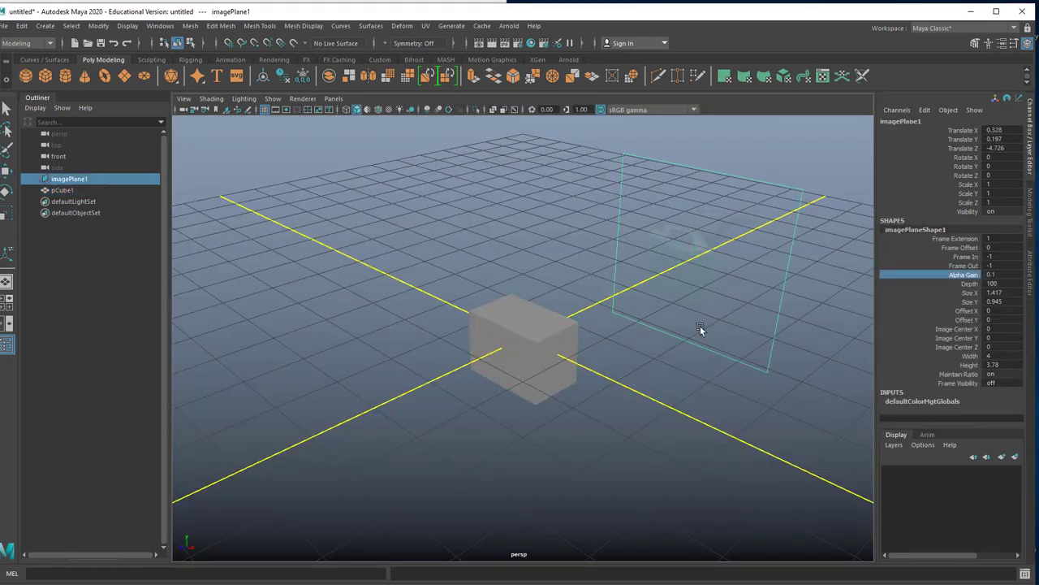
pyautogui.moveTo(700, 329); pyautogui.dragTo(701, 325, button='middle')
pyautogui.press('a')
# - Return to the front view and select the cube over the faded can reference
pyautogui.press('space')
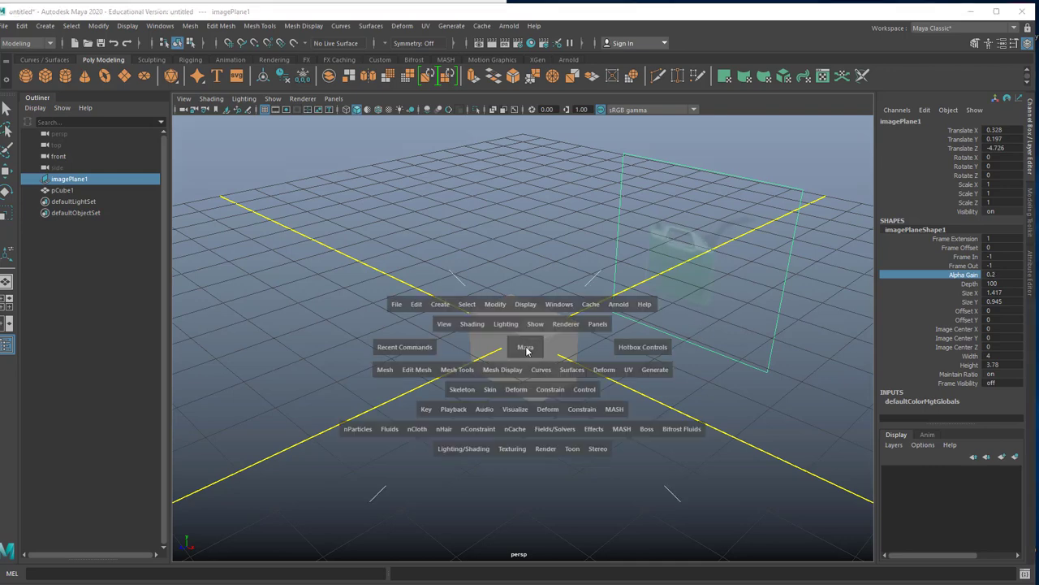
pyautogui.press('space')
pyautogui.scroll(8, 488, 344)
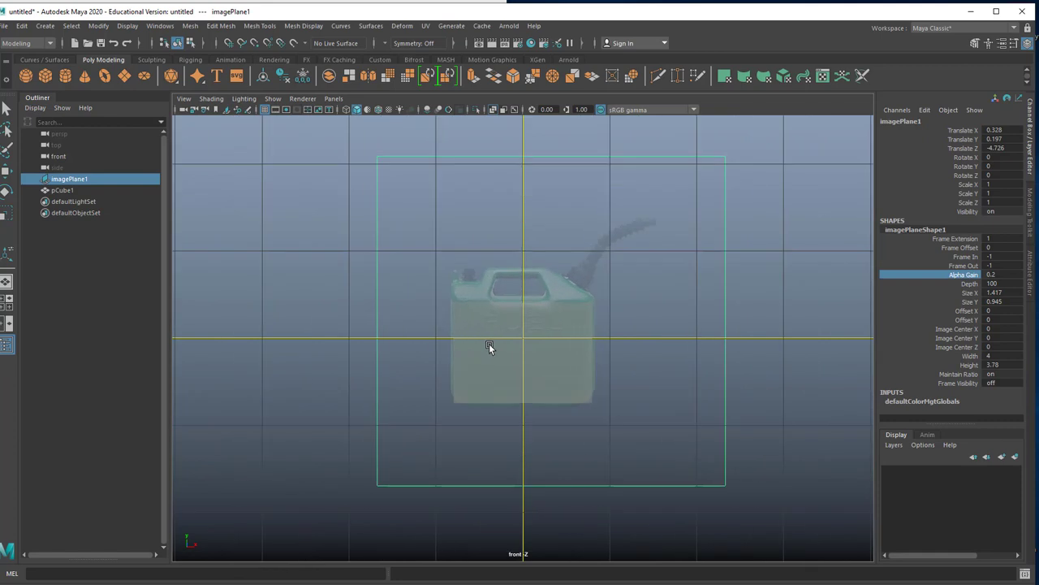
pyautogui.click(483, 369)
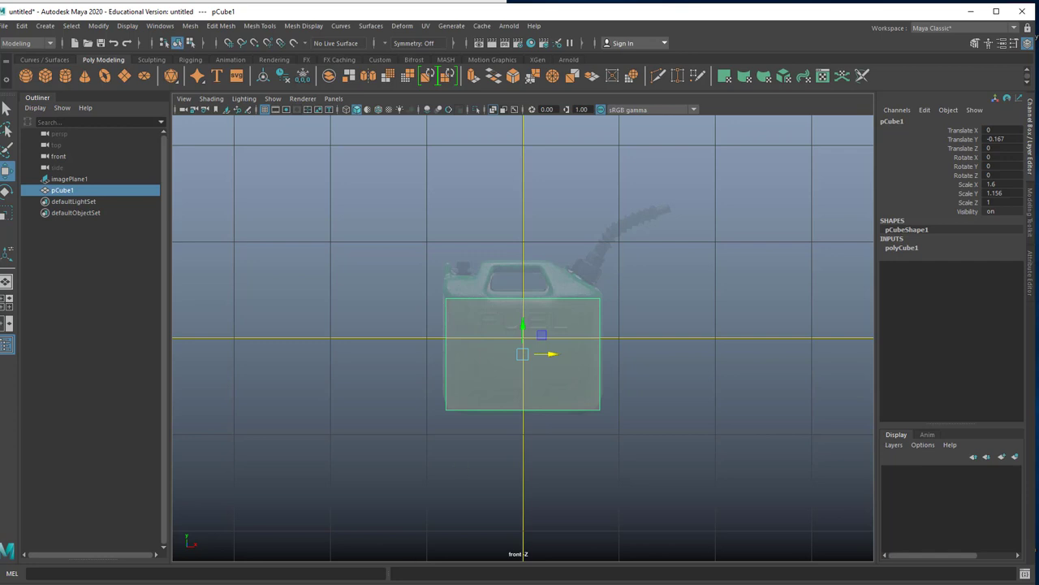
# - Examine the red edge guides in GasCanImagePlaneCleanedUpWireFrameGuides.png in Photos beside the cube, and return to Maya
pyautogui.hotkey('alt', 'Tab')
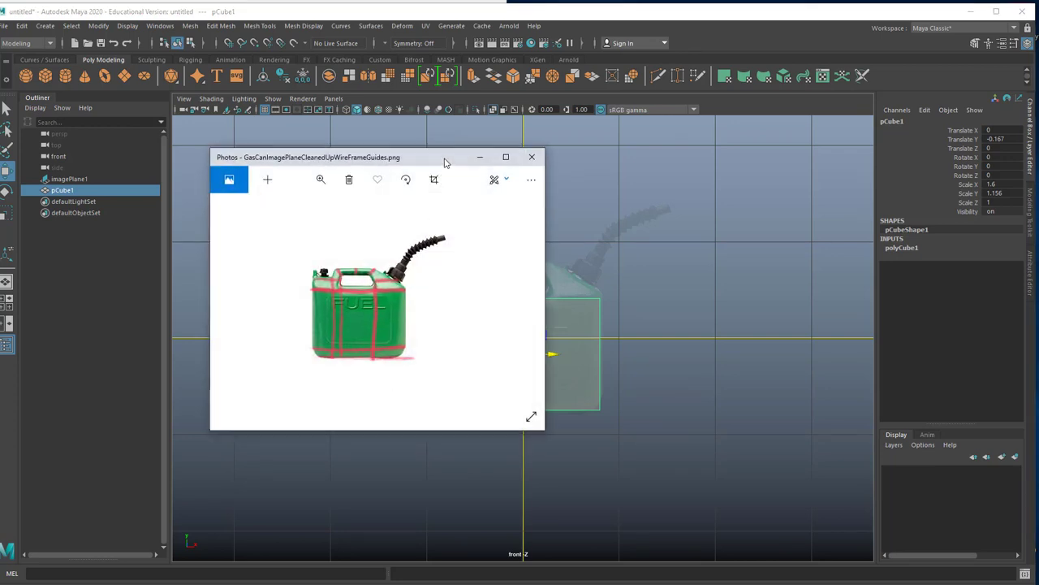
pyautogui.moveTo(444, 158); pyautogui.dragTo(316, 159)
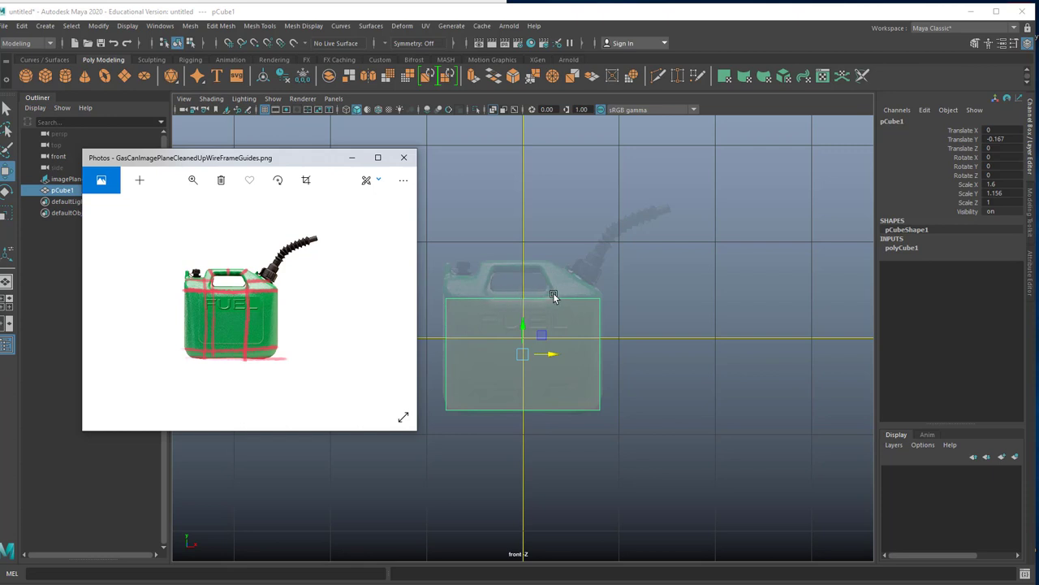
pyautogui.click(352, 159)
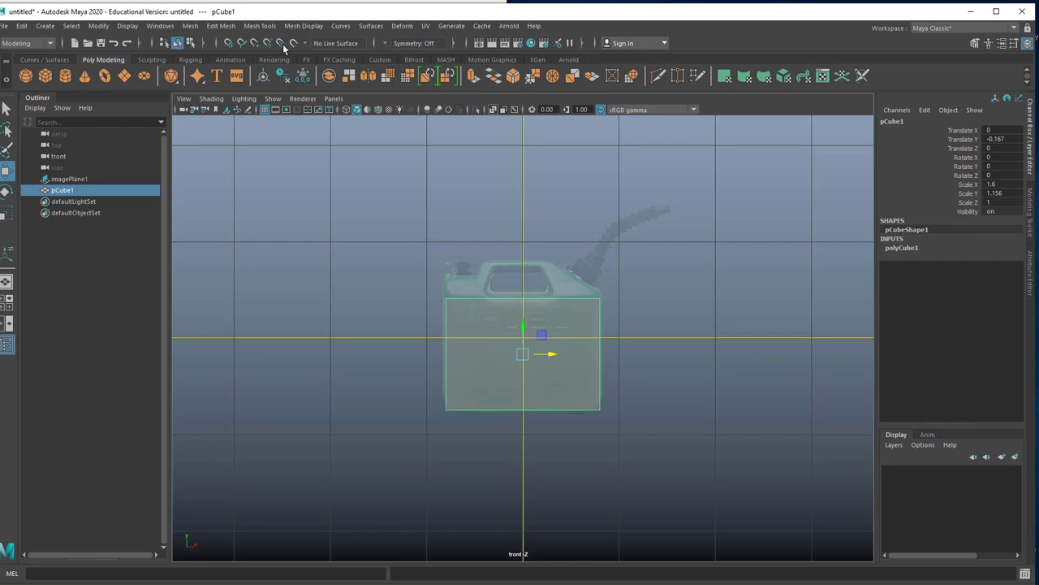
# - Start the Insert Edge Loop tool on the cube and open its tool settings
pyautogui.click(258, 26)
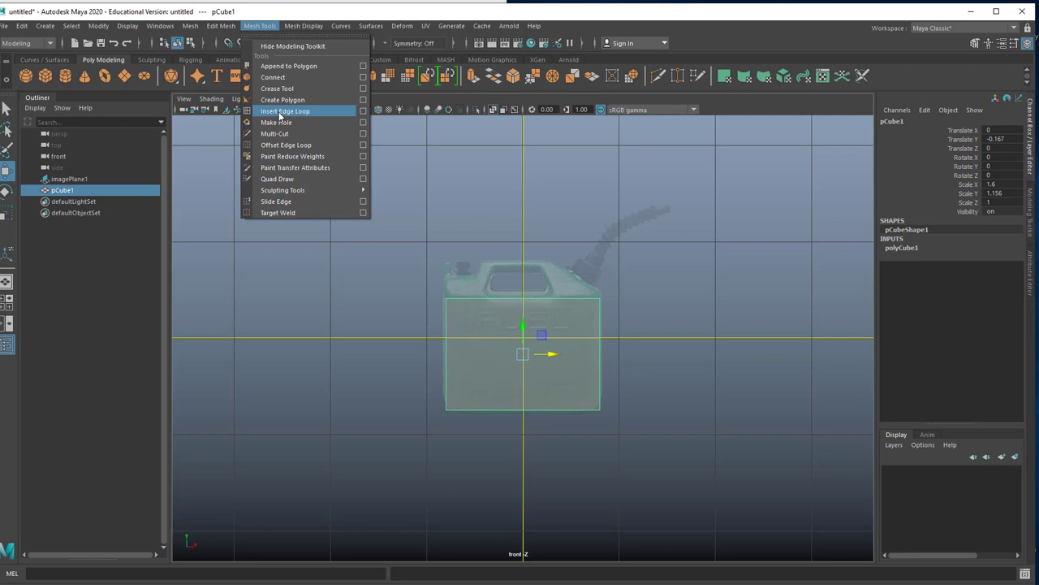
pyautogui.click(280, 111)
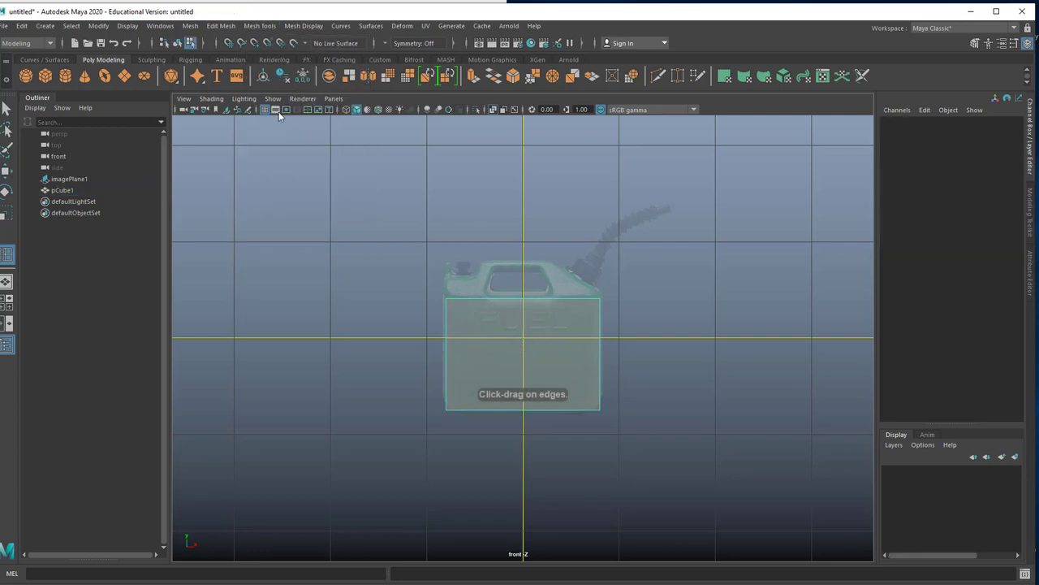
pyautogui.doubleClick(7, 260)
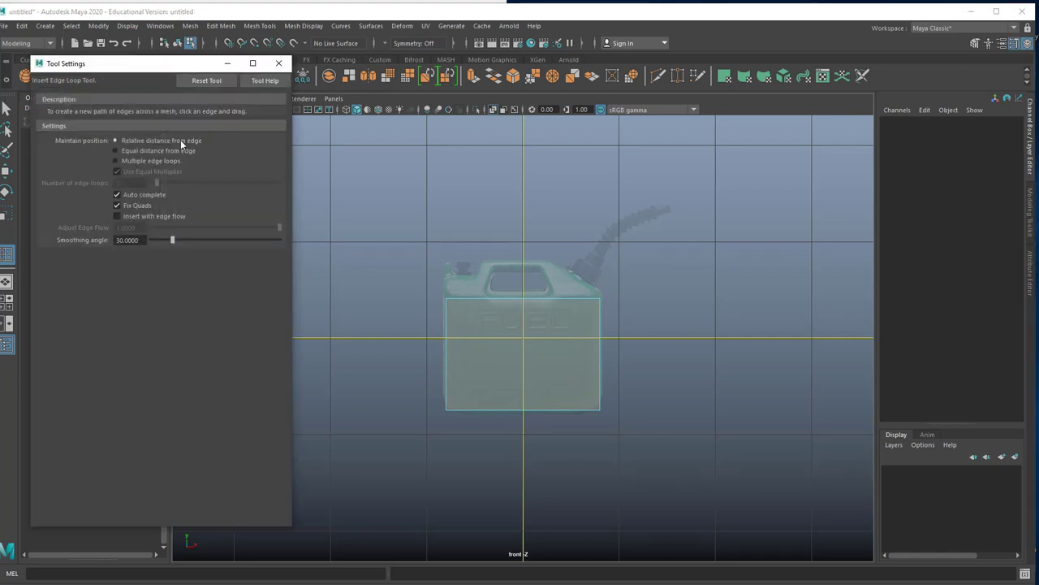
pyautogui.moveTo(137, 67); pyautogui.dragTo(207, 88)
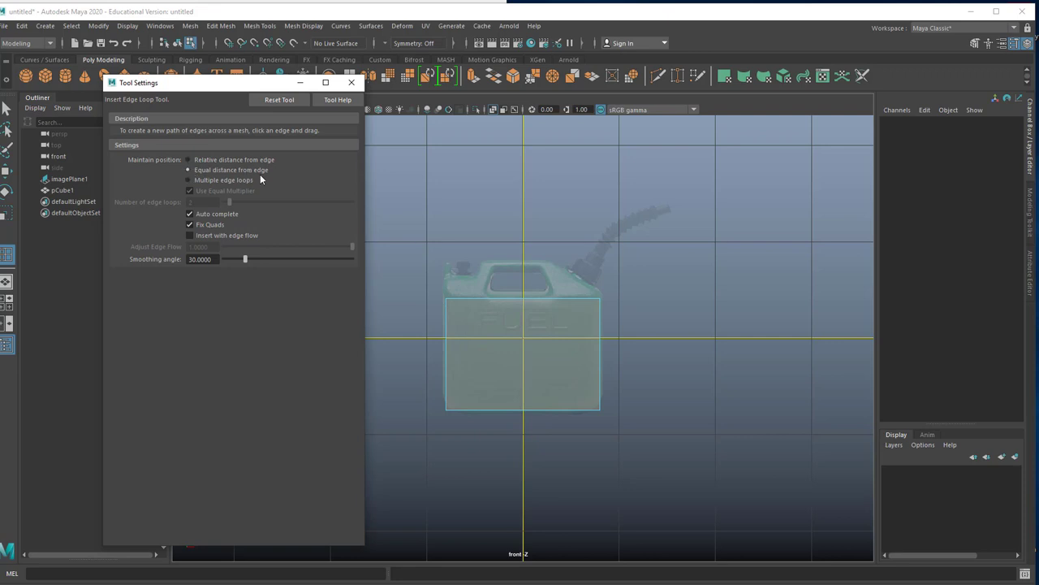
# - Try inserting four evenly spaced vertical edge loops with the Multiple edge loops option, and undo them
pyautogui.click(187, 181)
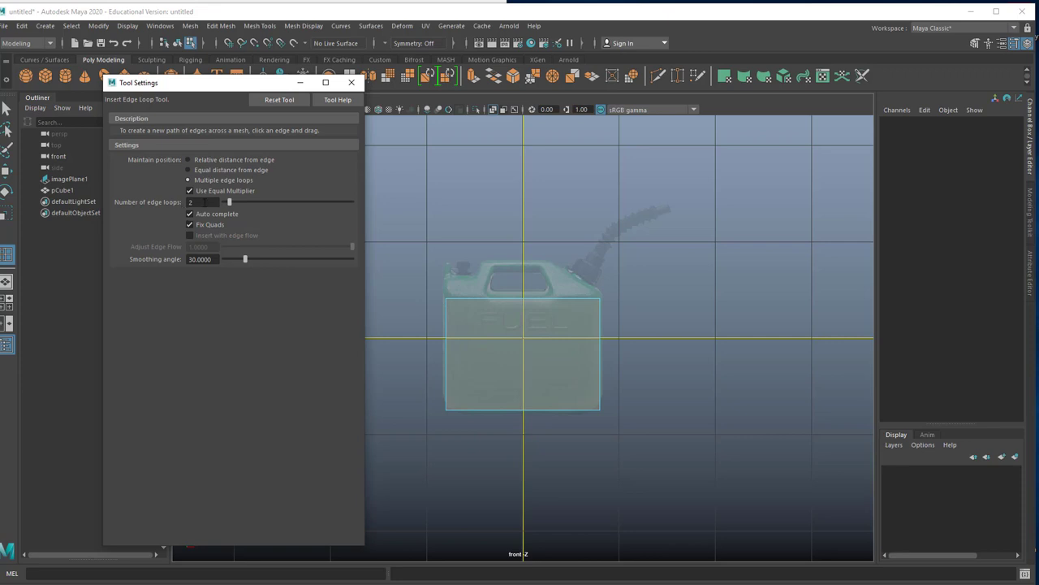
pyautogui.moveTo(236, 204); pyautogui.dragTo(235, 204)
pyautogui.click(499, 298)
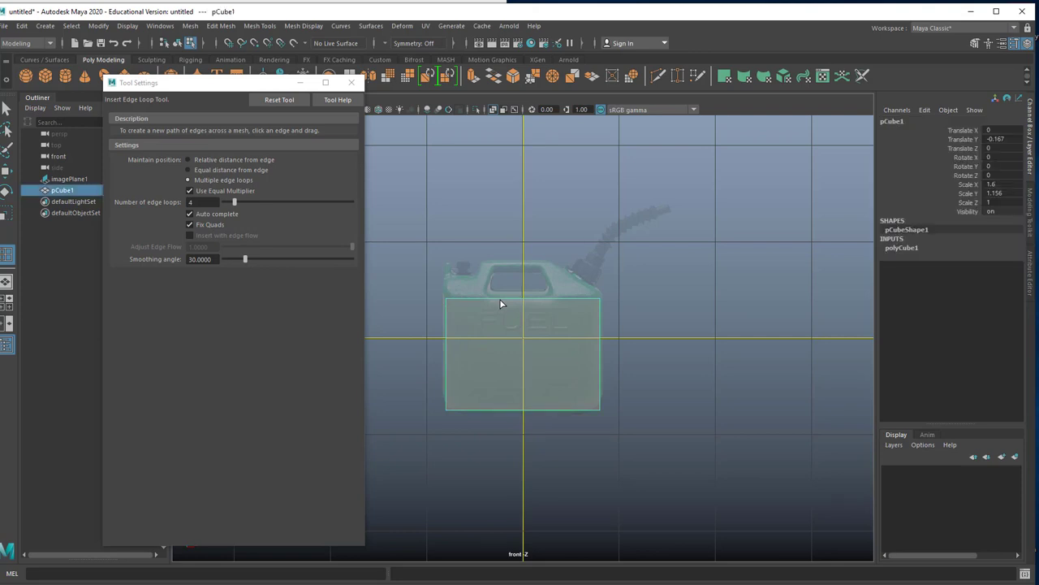
pyautogui.click(501, 299)
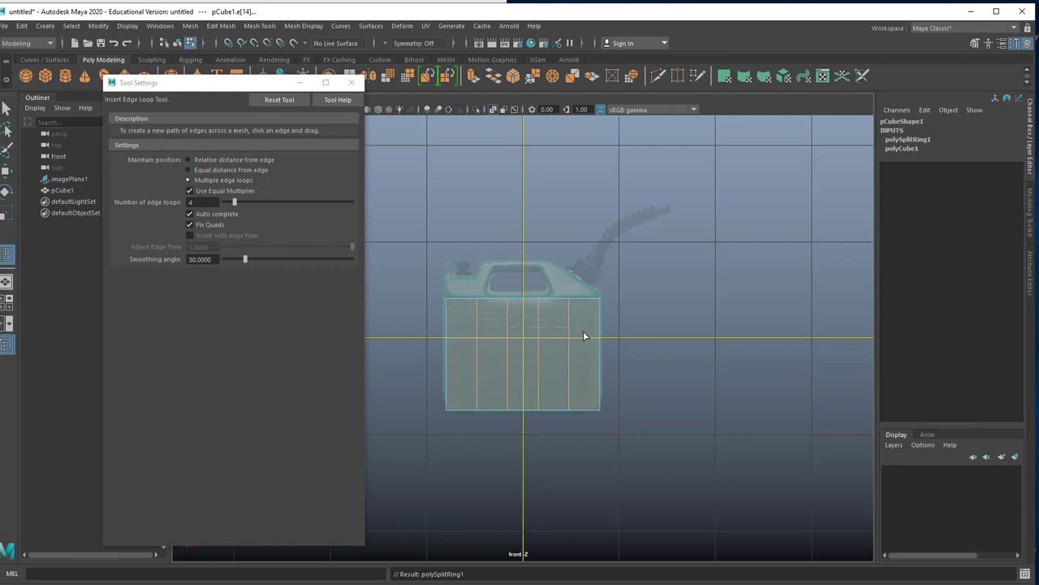
pyautogui.hotkey('ctrl', 'z')
pyautogui.hotkey('ctrl', 'z')
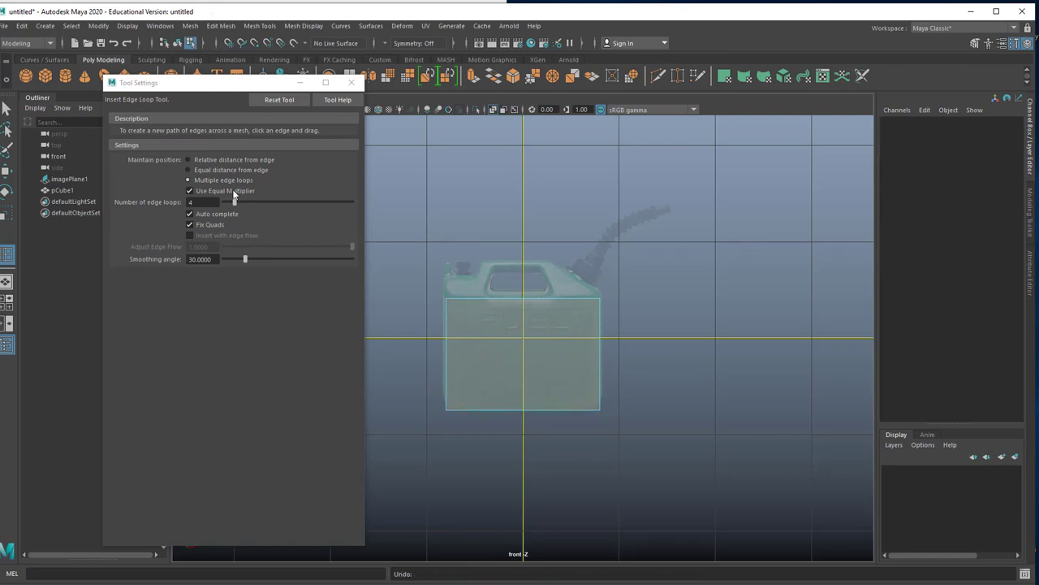
# - Try a single vertical edge loop near the cube's middle with Equal distance from edge, and undo it
pyautogui.click(189, 170)
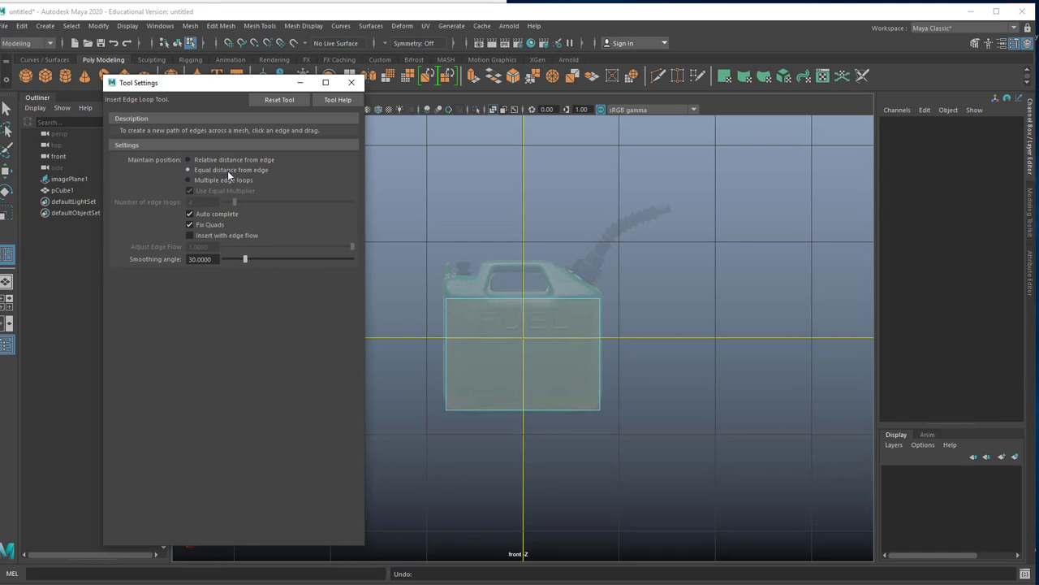
pyautogui.click(515, 302)
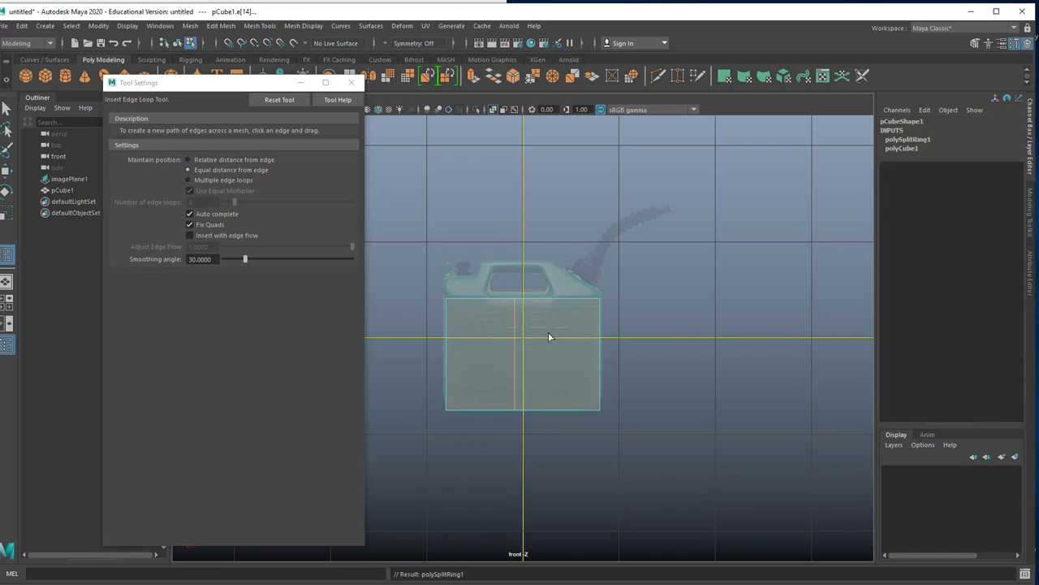
pyautogui.hotkey('ctrl', 'z')
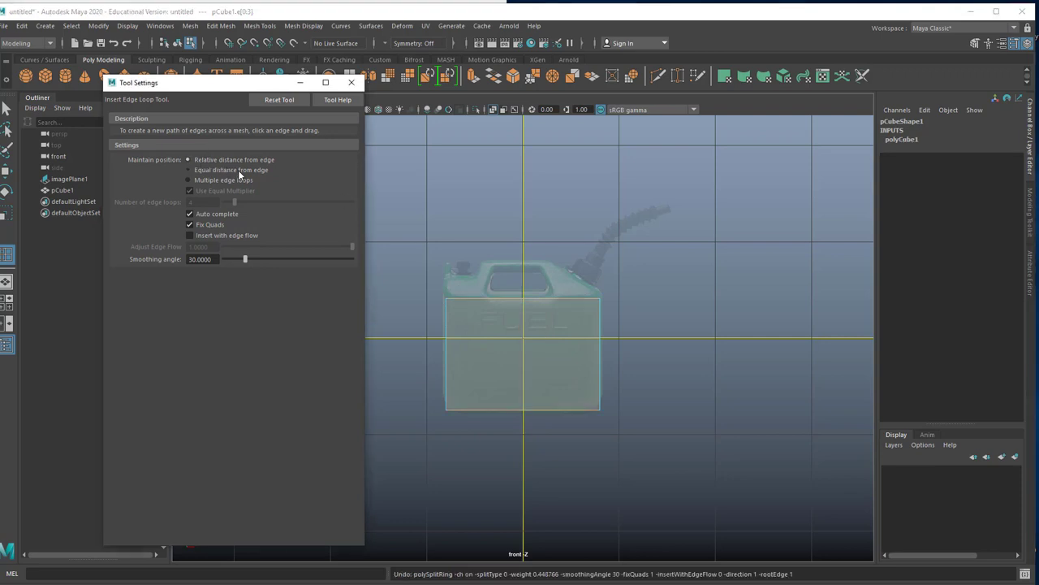
# - With Relative distance from edge, insert vertical edge loops at the cap recess and at both ends of the handle opening, and close the tool settings
pyautogui.click(475, 303)
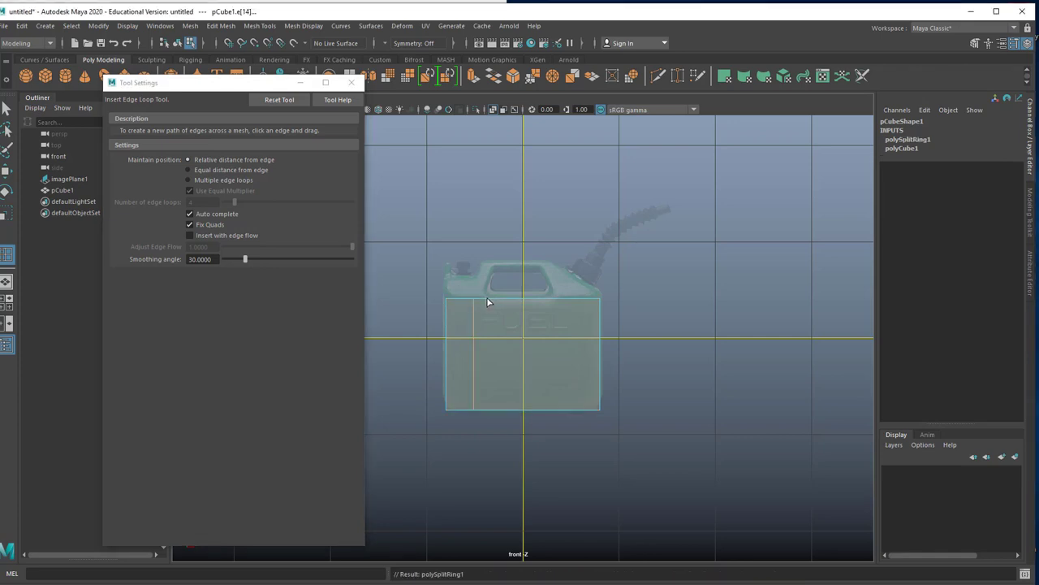
pyautogui.click(488, 302)
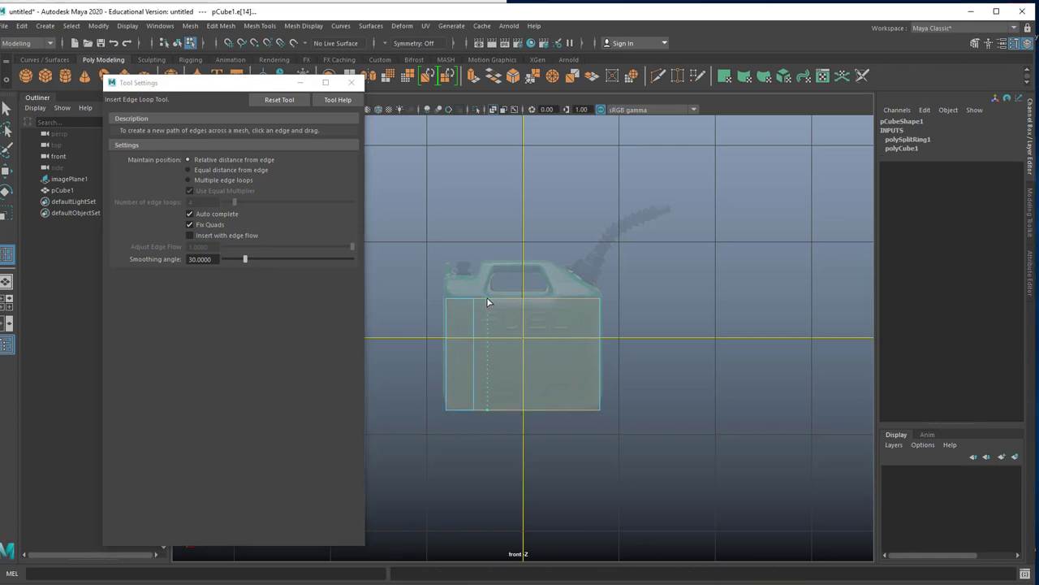
pyautogui.click(550, 302)
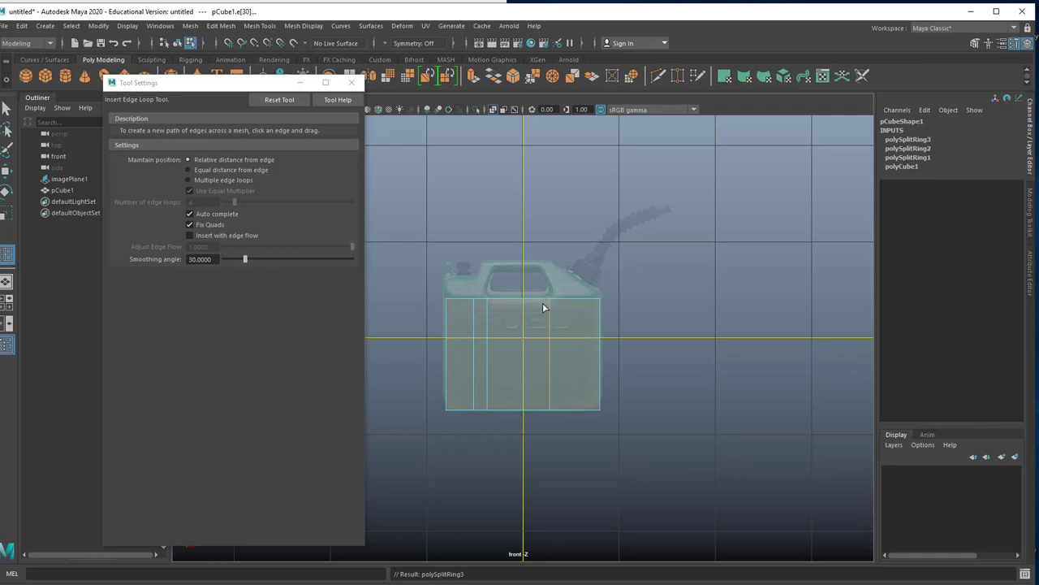
pyautogui.press('q')
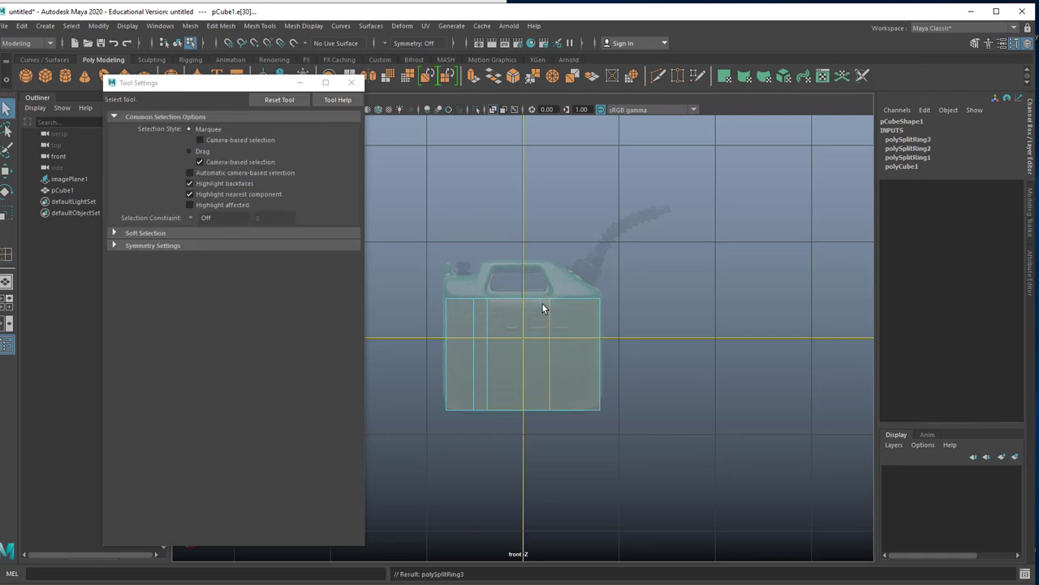
pyautogui.click(350, 82)
# - Examine the vertices of the new edge loops on the cube in the perspective and front views
pyautogui.press('space')
pyautogui.press('space')
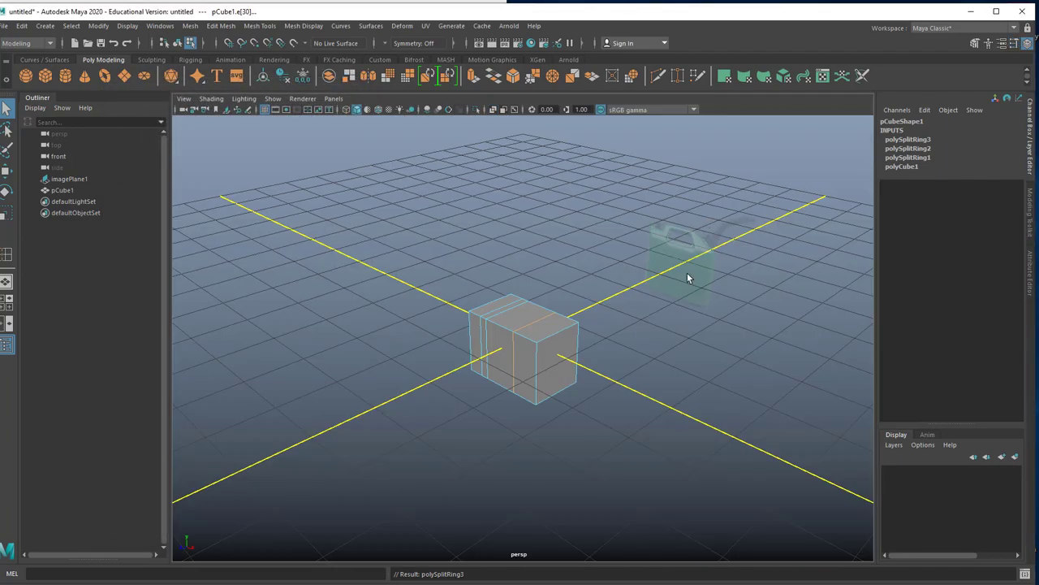
pyautogui.keyDown('alt'); pyautogui.moveTo(581, 391); pyautogui.dragTo(537, 337); pyautogui.keyUp('alt')
pyautogui.moveTo(537, 337); pyautogui.dragTo(481, 296, button='right')
pyautogui.click(483, 284)
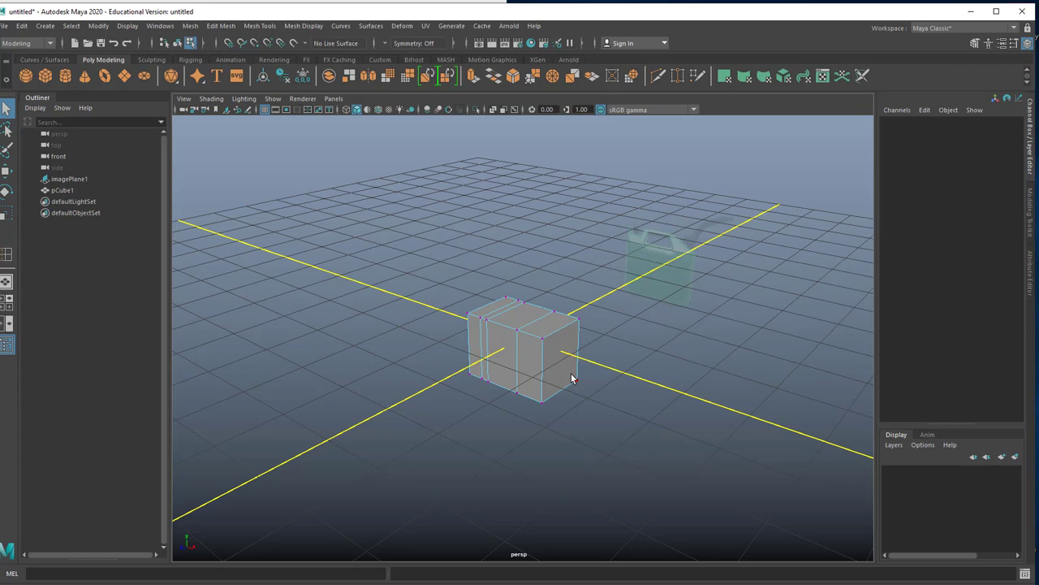
pyautogui.press('space')
pyautogui.press('space')
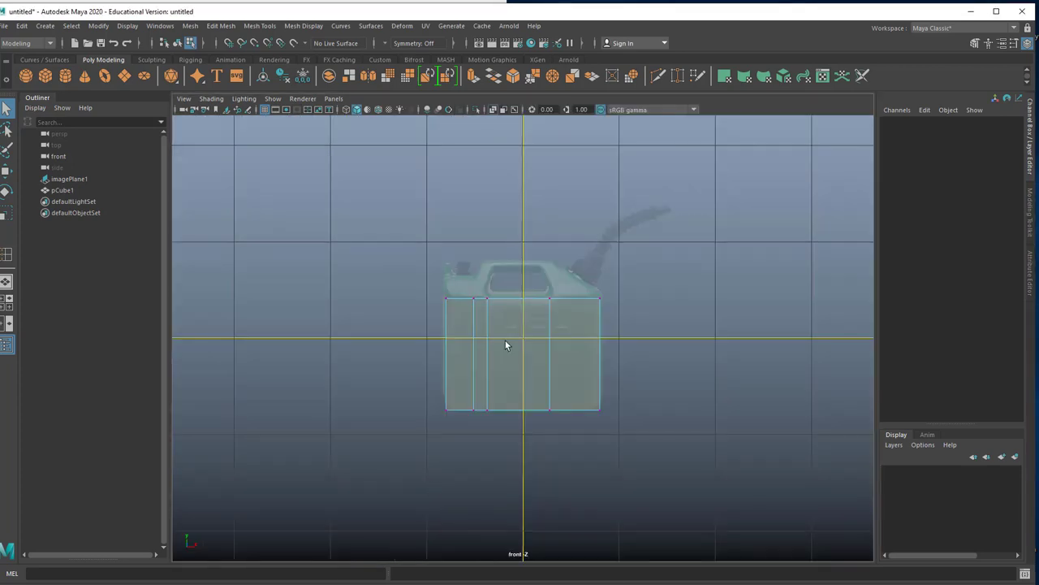
pyautogui.click(477, 299)
pyautogui.click(486, 299)
pyautogui.press('space')
pyautogui.press('space')
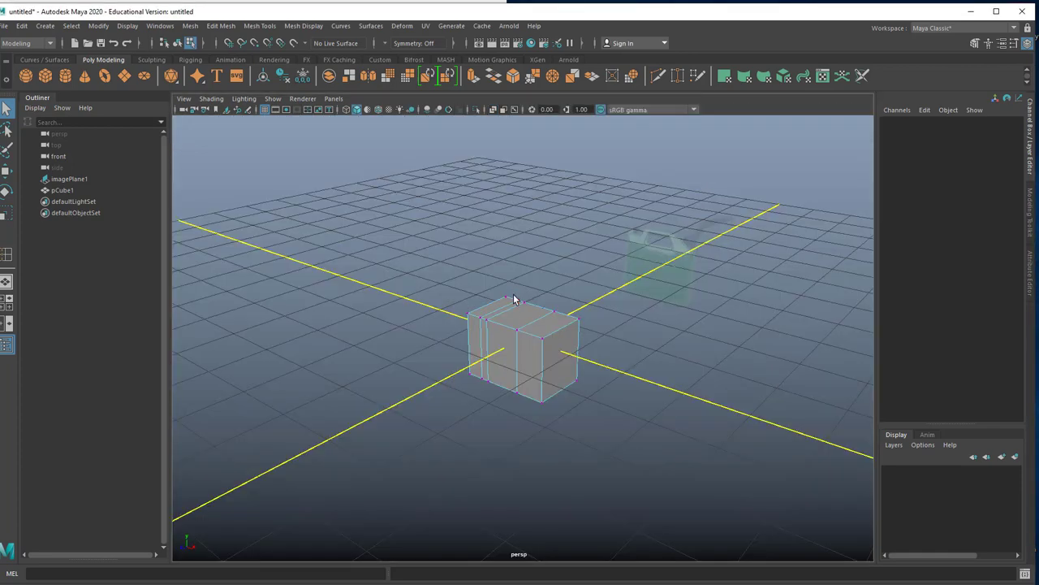
# - Select the cube's top faces on both sides of the wide centre section and show the four-view layout
pyautogui.moveTo(513, 298); pyautogui.dragTo(512, 316, button='right')
pyautogui.click(494, 307)
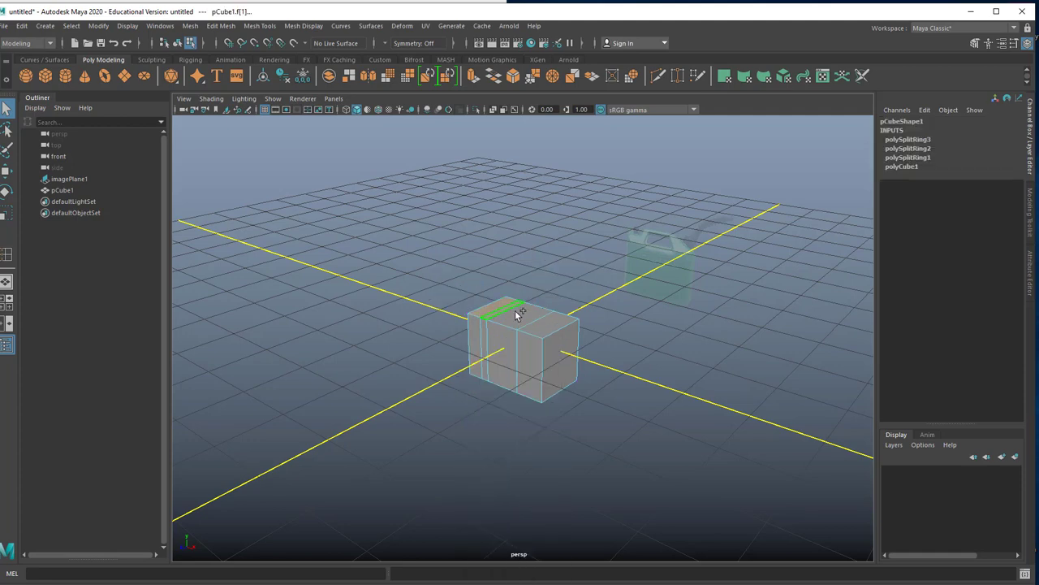
pyautogui.press('space')
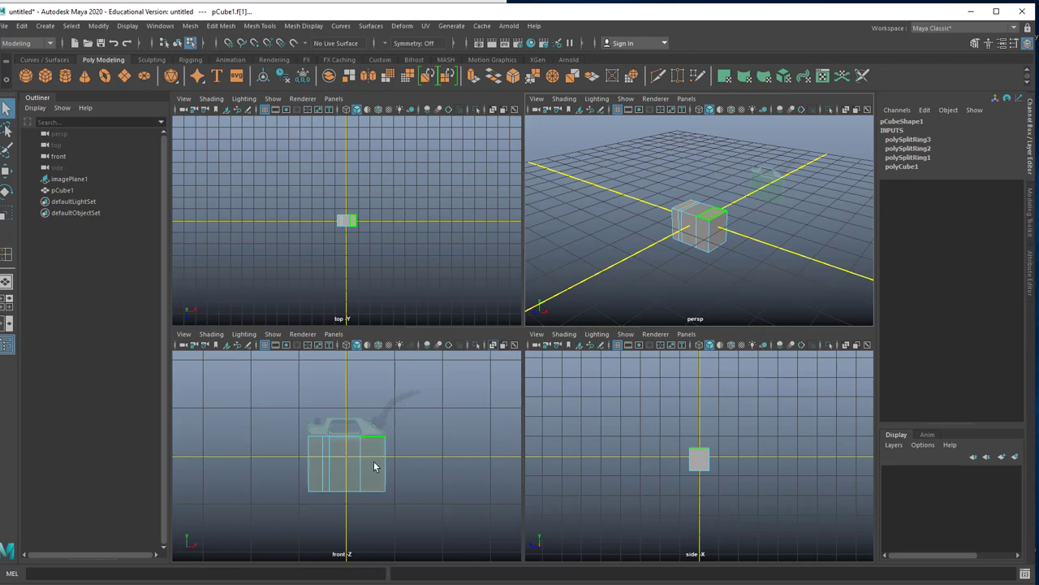
# - Frame the cube in the perspective view, enlarge it in the front view and display the front view in wireframe
pyautogui.click(762, 230)
pyautogui.press('f')
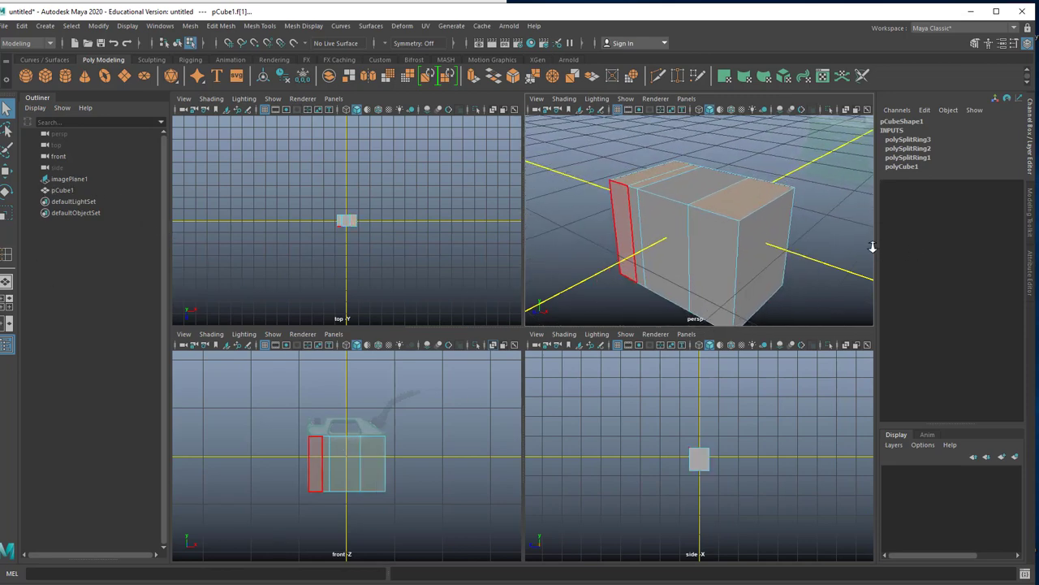
pyautogui.press('f')
pyautogui.scroll(4, 389, 436)
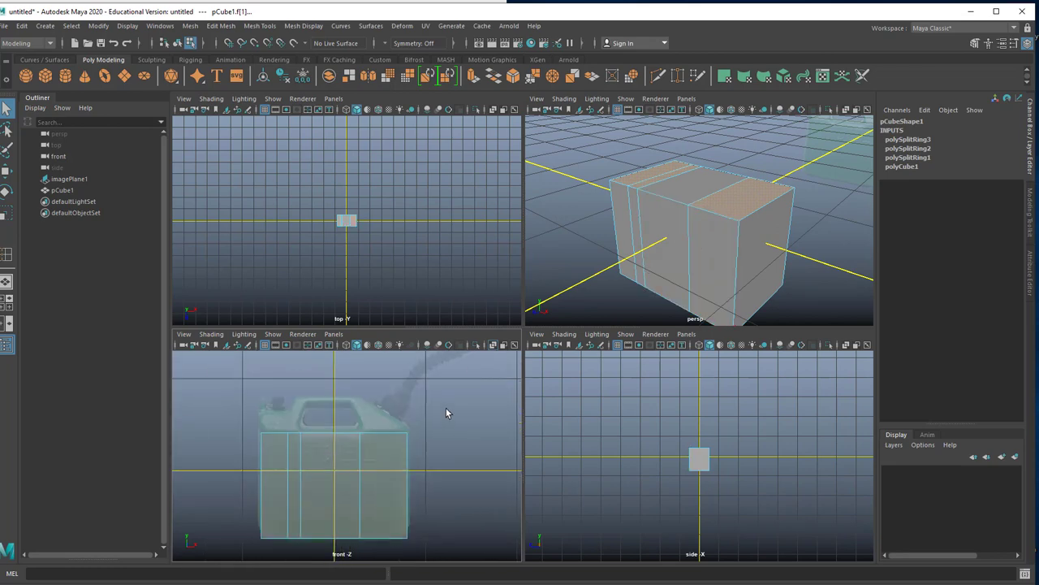
pyautogui.press('4')
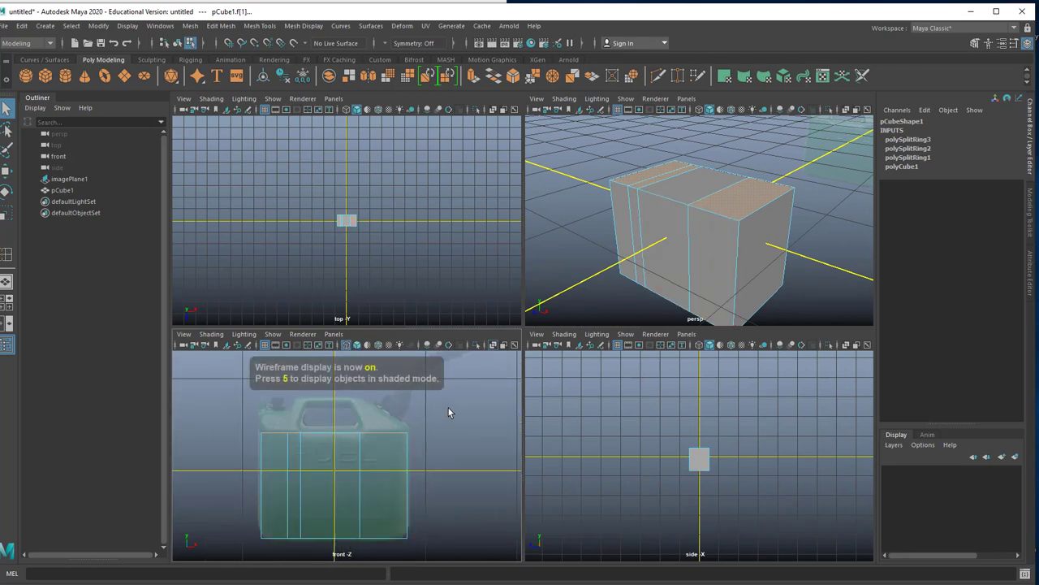
pyautogui.press('5')
pyautogui.press('4')
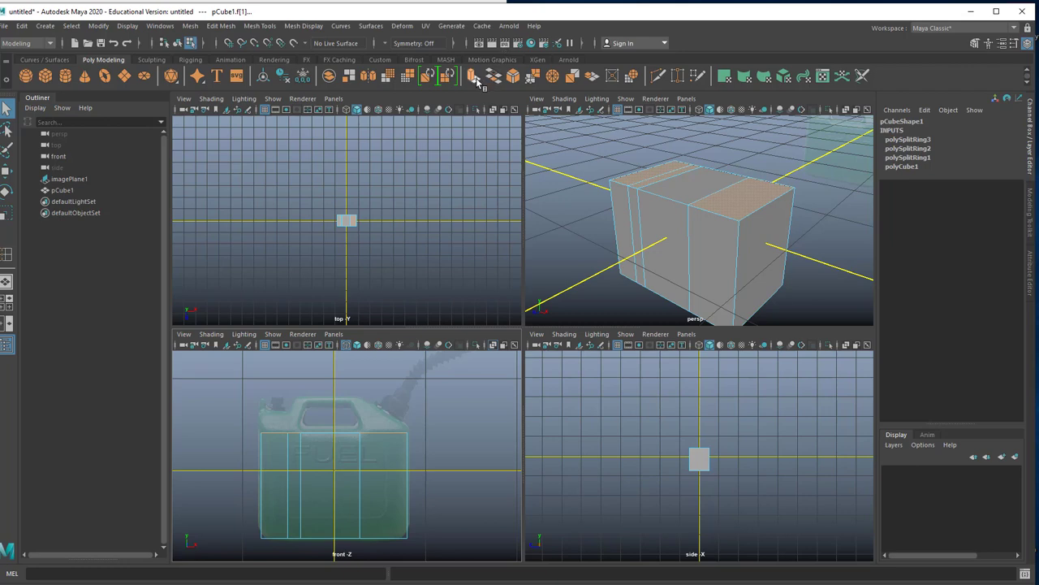
# - Extrude the selected top faces upward with a Local Translate Z of 0.219 and leave the Extrude tool
pyautogui.click(225, 28)
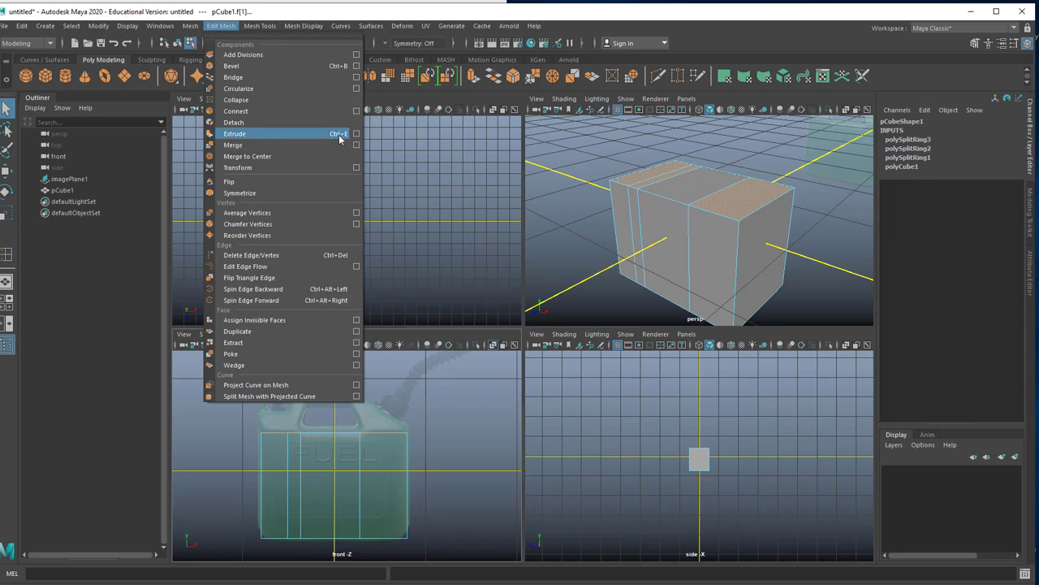
pyautogui.click(228, 26)
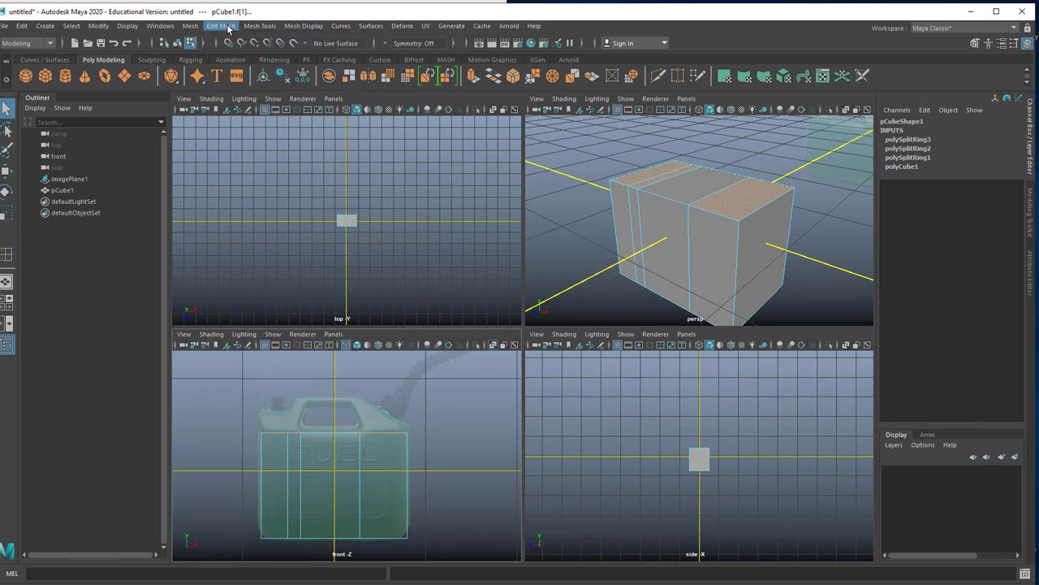
pyautogui.click(472, 77)
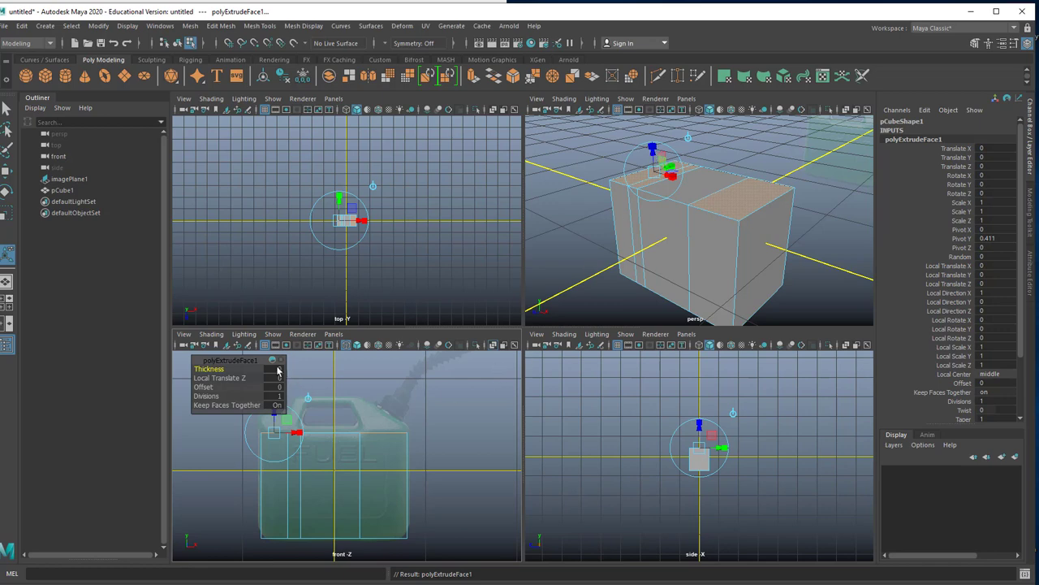
pyautogui.moveTo(244, 362); pyautogui.dragTo(223, 358)
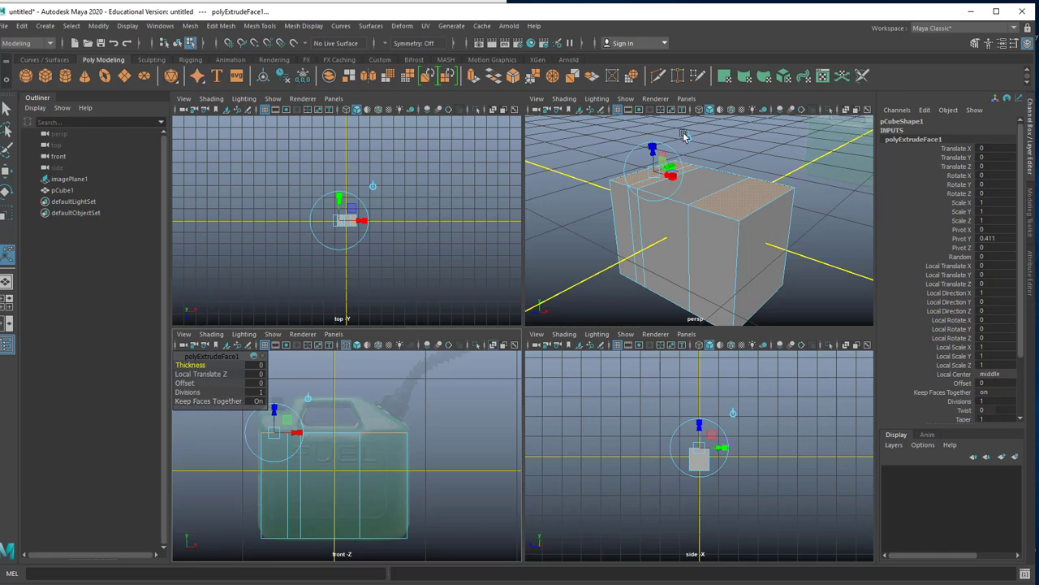
pyautogui.moveTo(653, 160); pyautogui.dragTo(685, 159)
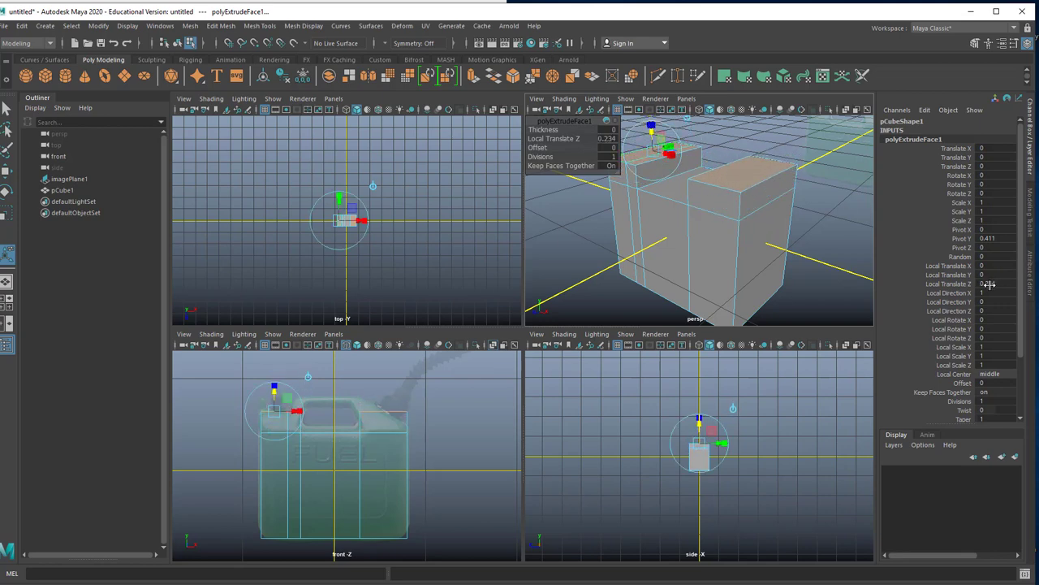
pyautogui.moveTo(652, 138)
pyautogui.mouseDown()
pyautogui.moveTo(661, 147)
pyautogui.moveTo(659, 128)
pyautogui.moveTo(665, 149)
pyautogui.moveTo(666, 140)
pyautogui.mouseUp()
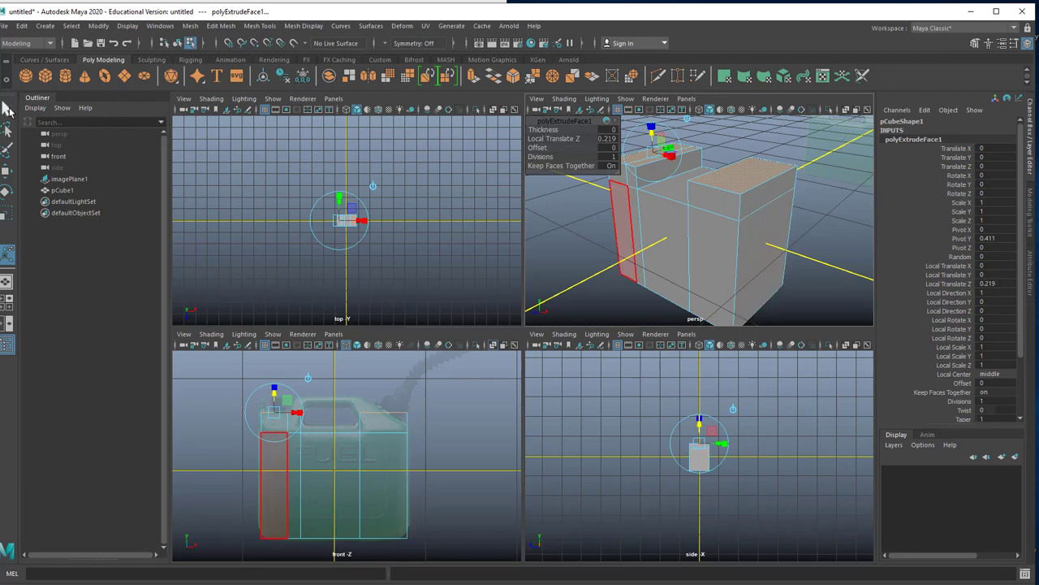
pyautogui.click(7, 108)
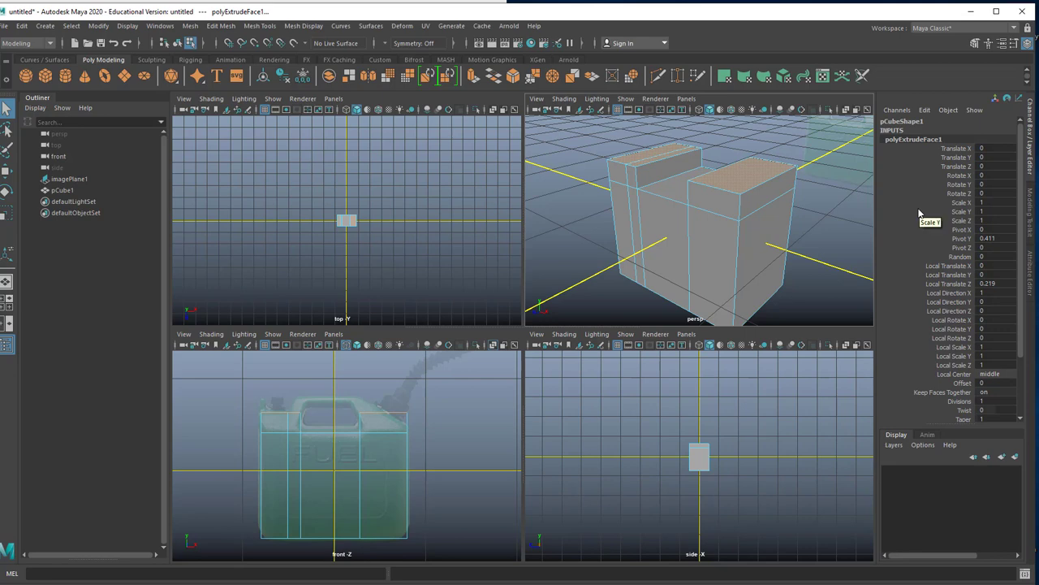
# - Return from face selection to object mode and select the whole cube
pyautogui.click(569, 201)
pyautogui.click(656, 204)
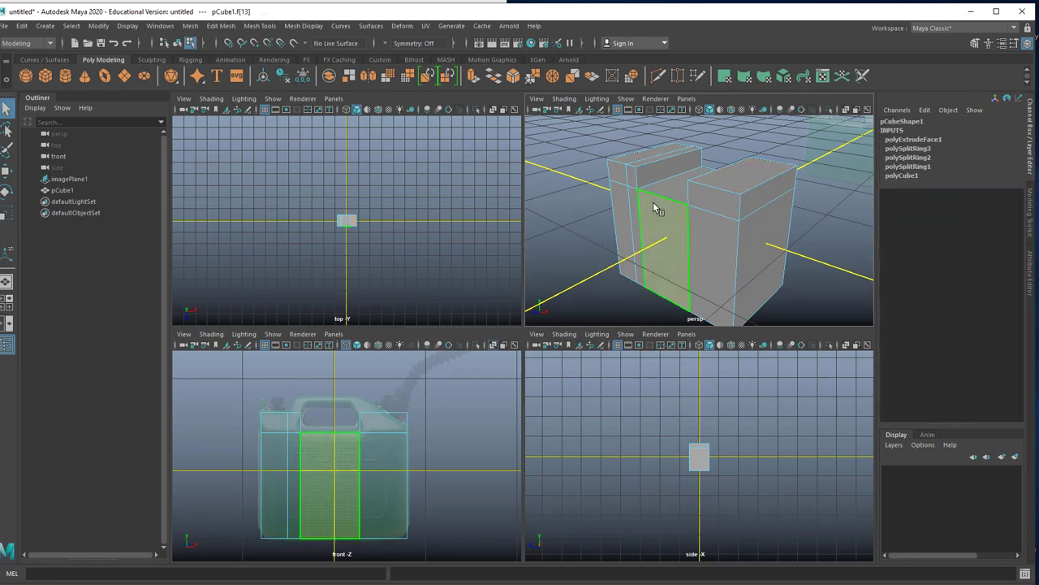
pyautogui.moveTo(656, 204); pyautogui.dragTo(748, 192, button='right')
pyautogui.click(828, 201)
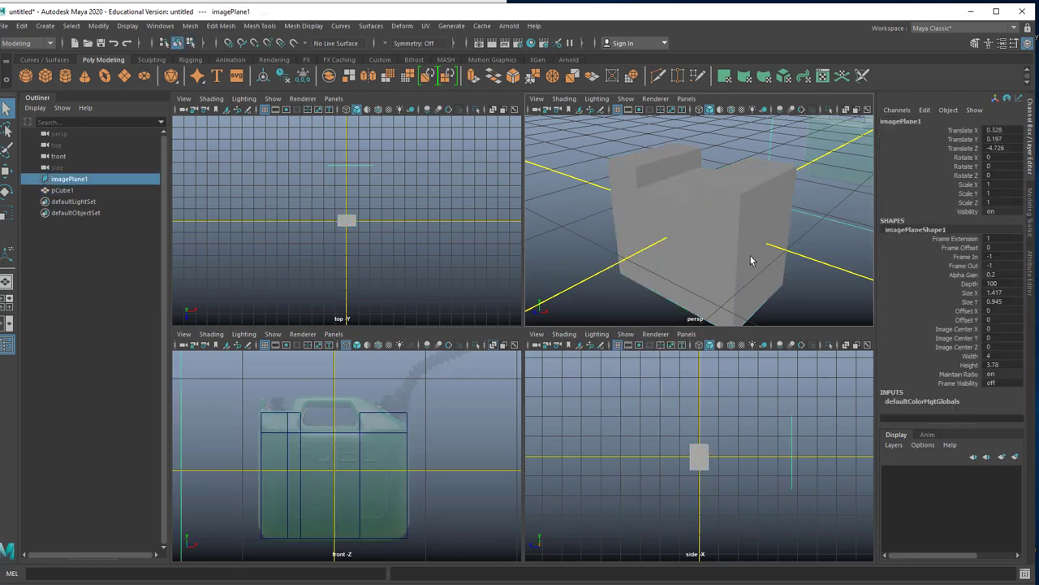
pyautogui.click(749, 256)
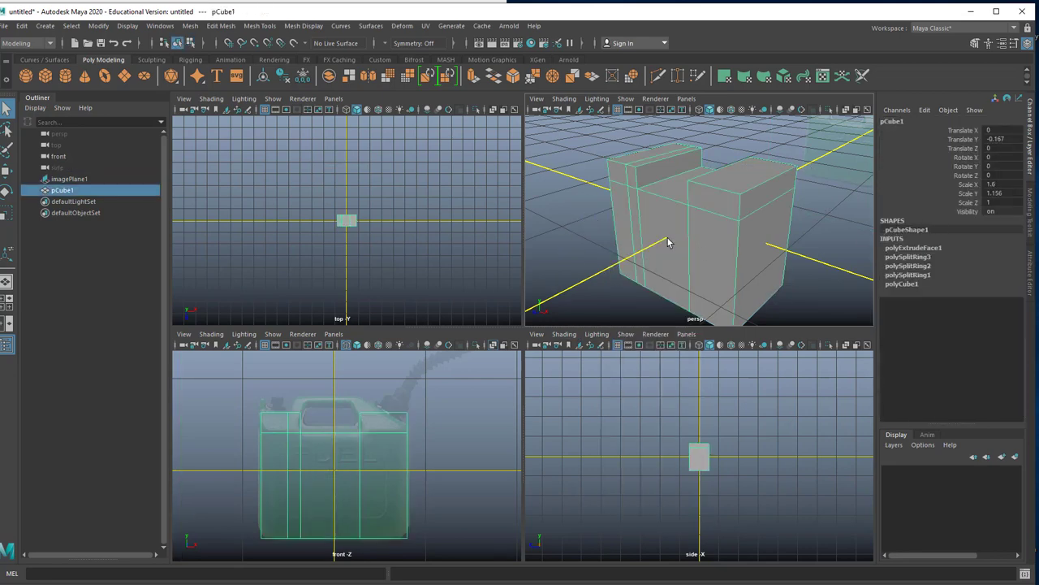
# - Raise the extruded top blocks by setting the Local Translate Z of polyExtrudeFace1 to 0.419
pyautogui.click(910, 250)
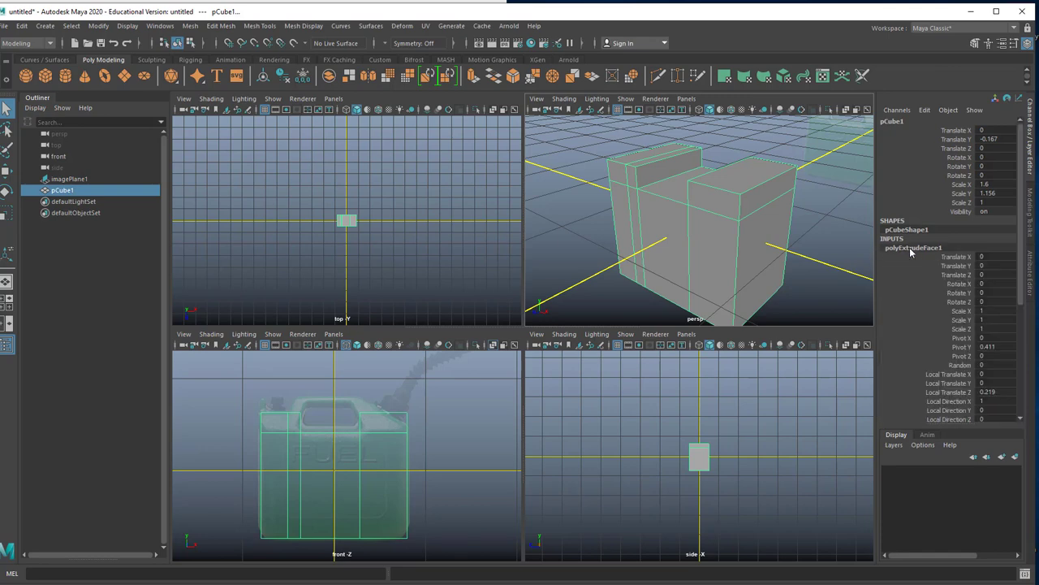
pyautogui.click(963, 394)
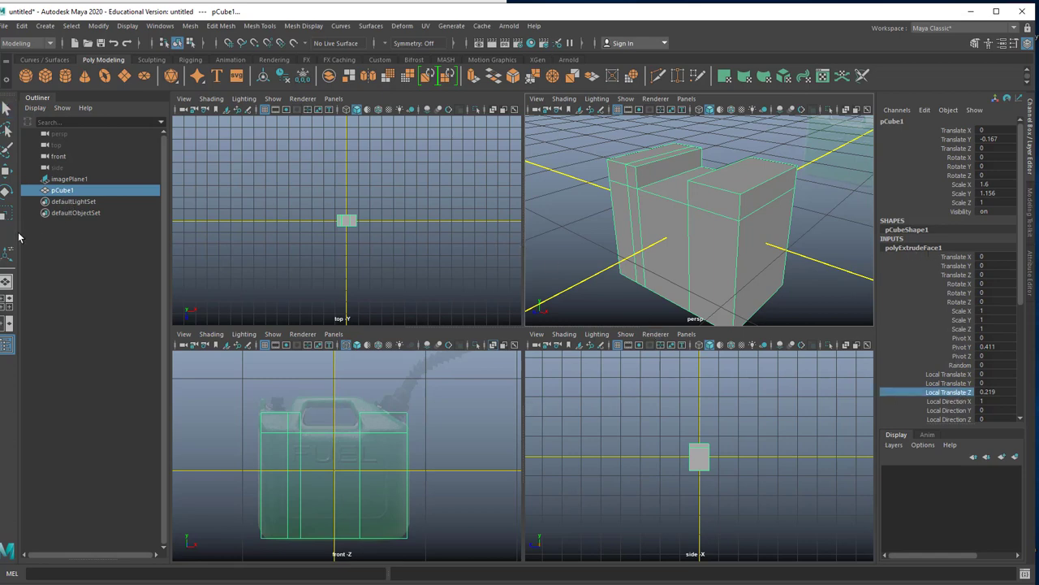
pyautogui.click(8, 255)
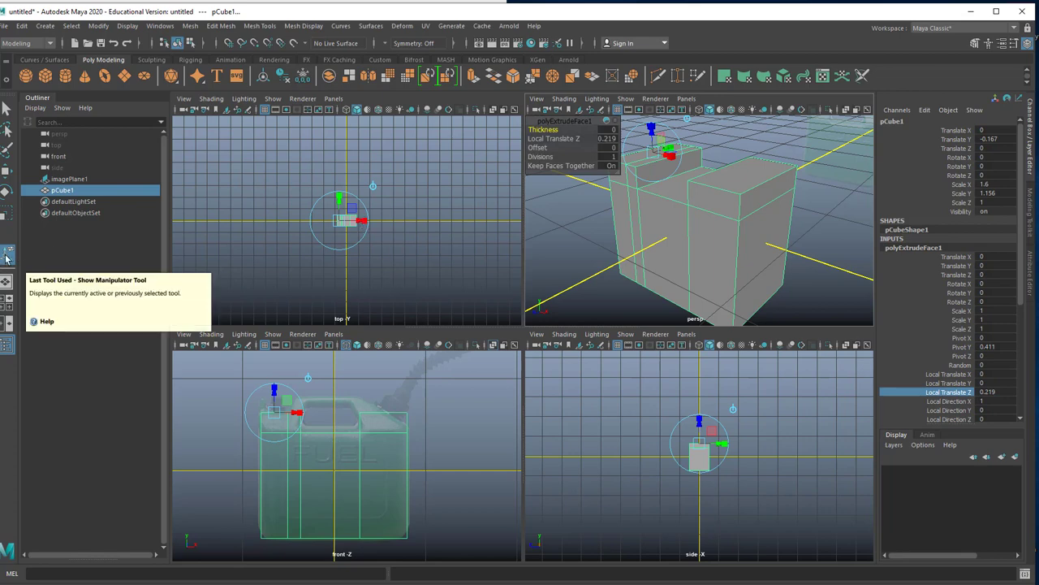
pyautogui.doubleClick(906, 248)
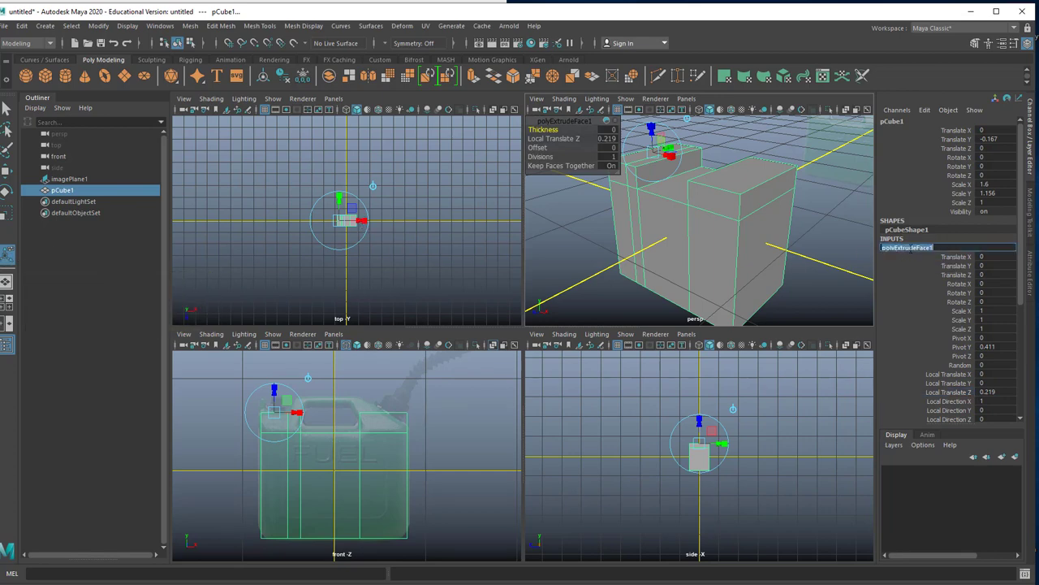
pyautogui.scroll(-2, 964, 373)
pyautogui.scroll(-4, 965, 374)
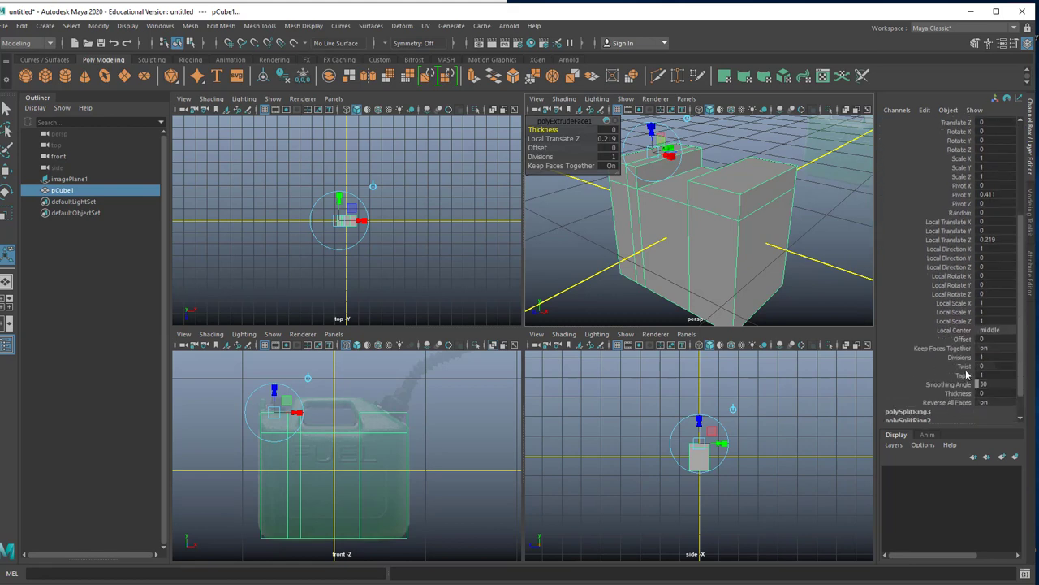
pyautogui.click(965, 241)
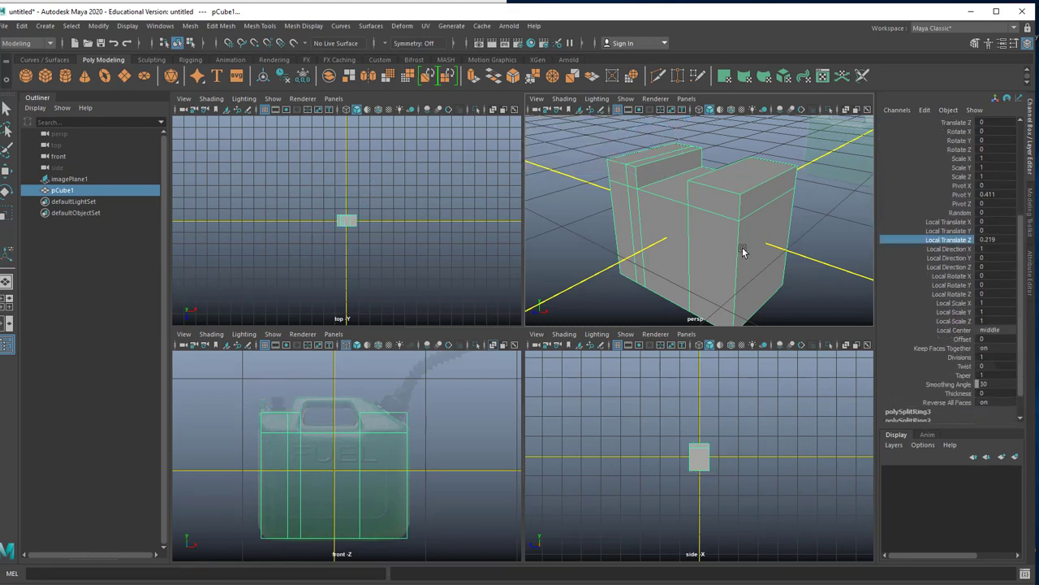
pyautogui.moveTo(577, 237); pyautogui.dragTo(578, 240, button='middle')
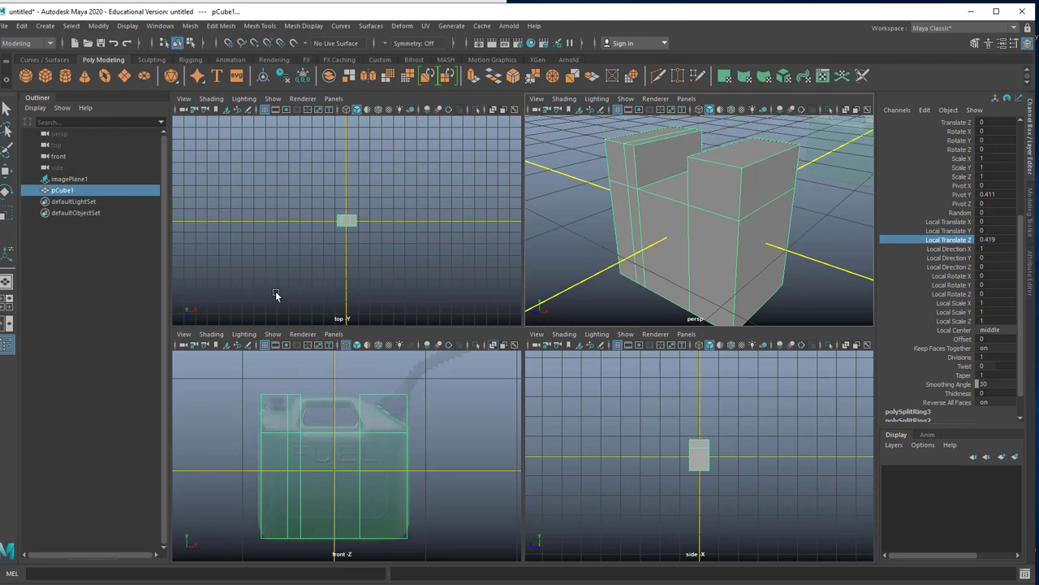
# - Redisplay the extrusion's manipulator, try adjusting the extruded faces with it, and undo the change
pyautogui.click(8, 256)
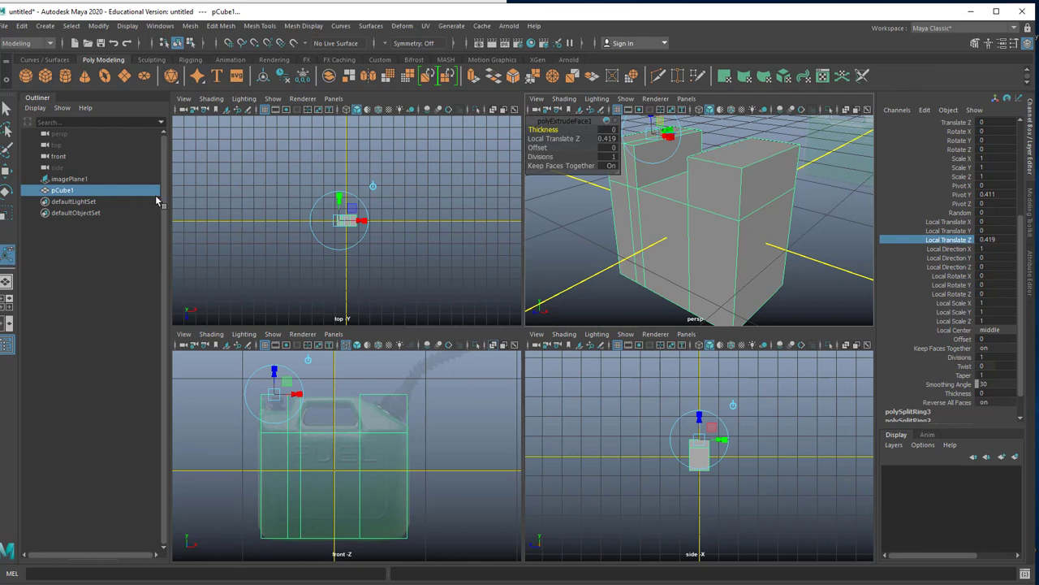
pyautogui.moveTo(339, 201); pyautogui.dragTo(341, 210)
pyautogui.hotkey('ctrl', 'z')
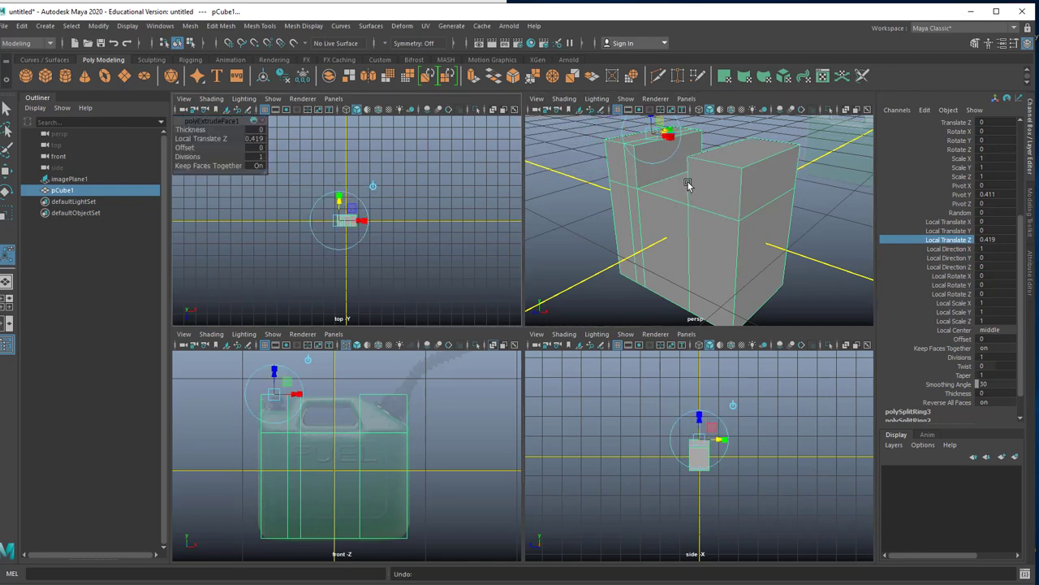
pyautogui.scroll(-3, 687, 184)
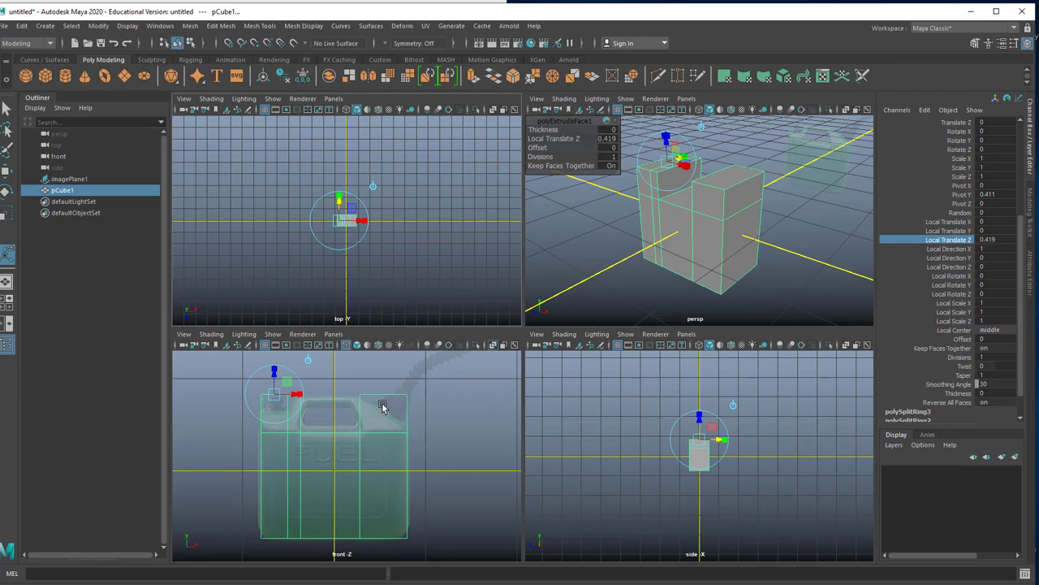
# - Switch to vertex selection and try selecting the spout-side block's top vertices, front and back together, then clear the selection
pyautogui.moveTo(383, 406); pyautogui.dragTo(351, 296, button='right')
pyautogui.moveTo(349, 372); pyautogui.dragTo(434, 415)
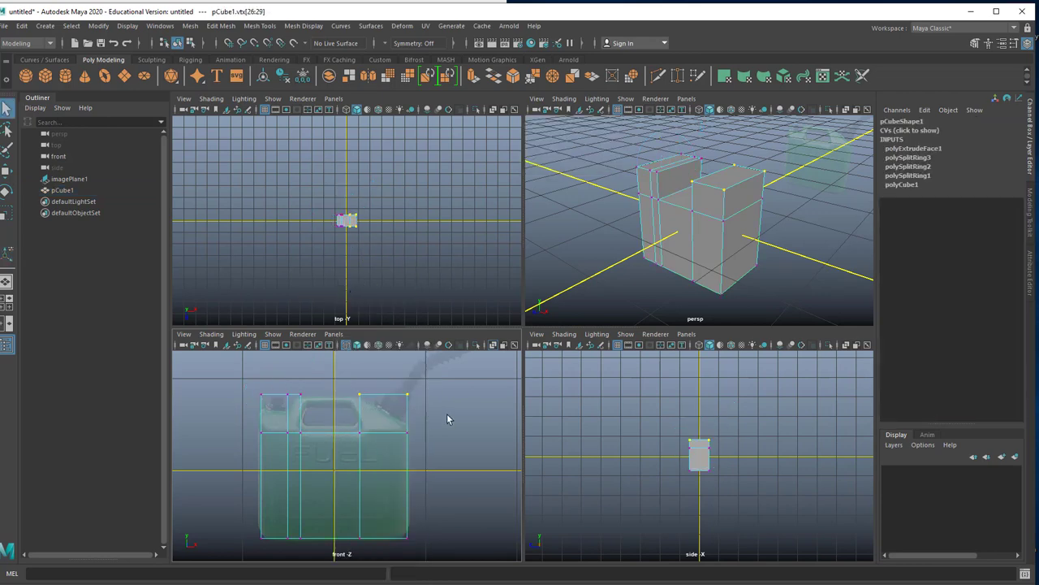
pyautogui.rightClick(732, 177)
pyautogui.moveTo(755, 152); pyautogui.dragTo(726, 189, button='right')
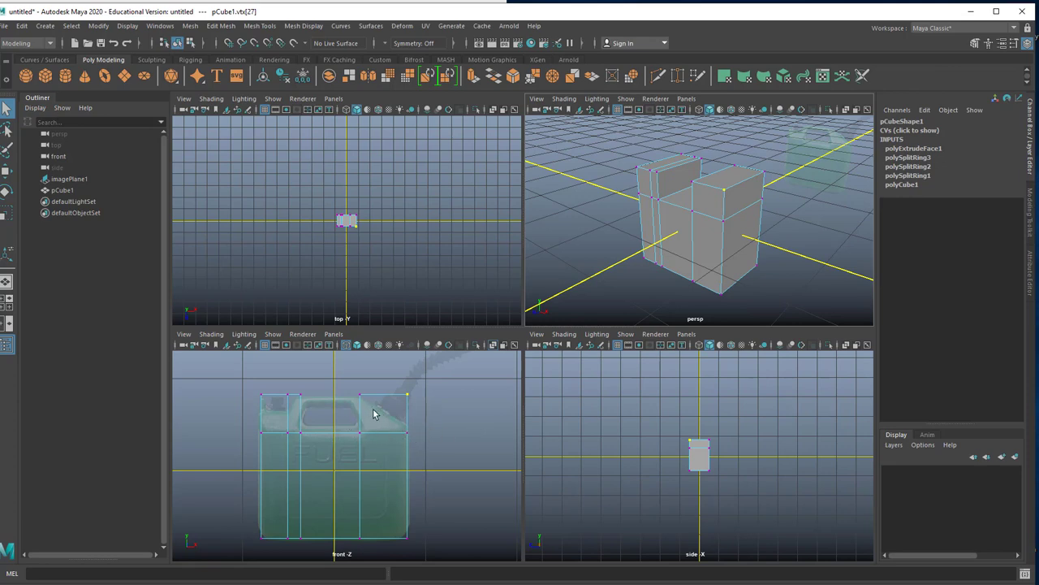
pyautogui.moveTo(336, 382); pyautogui.dragTo(446, 414)
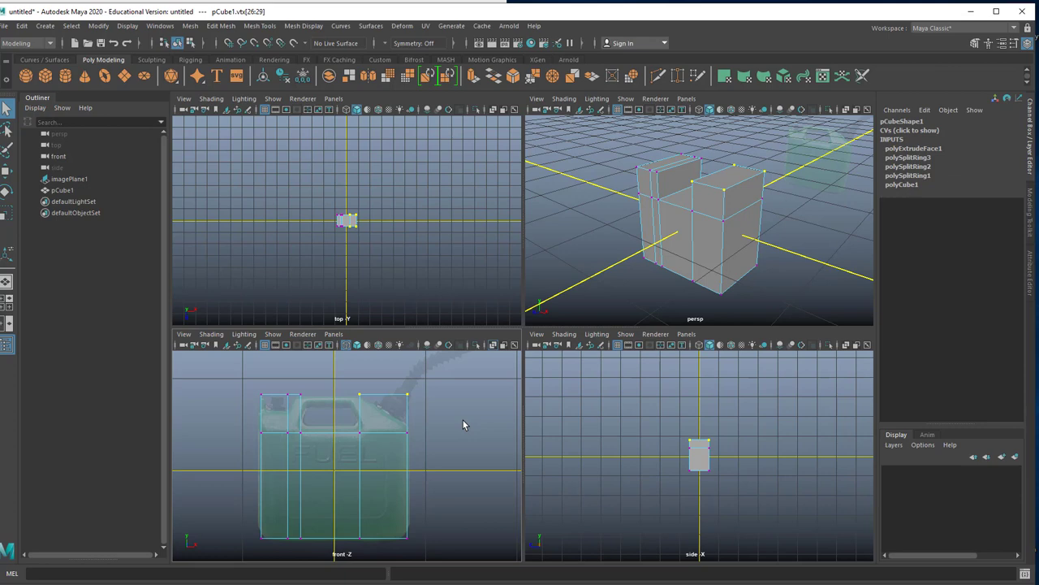
pyautogui.click(463, 420)
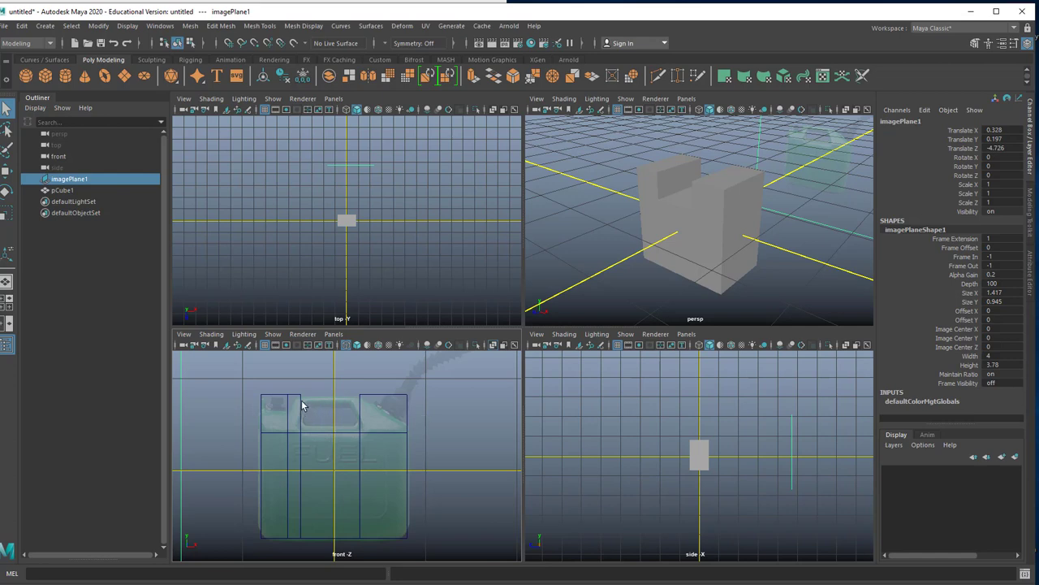
# - Lower the top vertices of both raised blocks in the front view to the can's shoulder height in the reference
pyautogui.moveTo(301, 406); pyautogui.dragTo(255, 386, button='right')
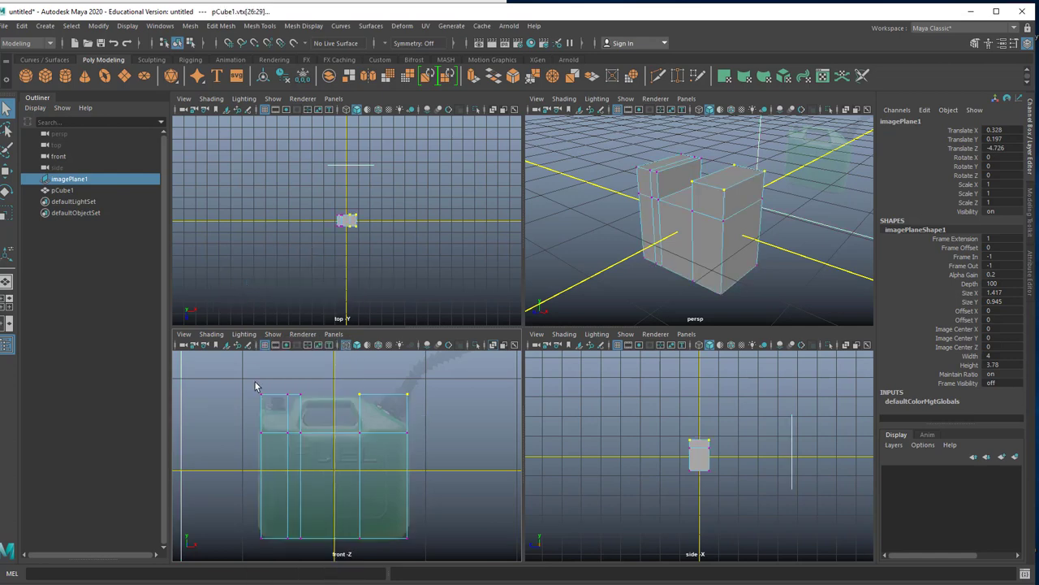
pyautogui.moveTo(232, 365); pyautogui.dragTo(324, 414)
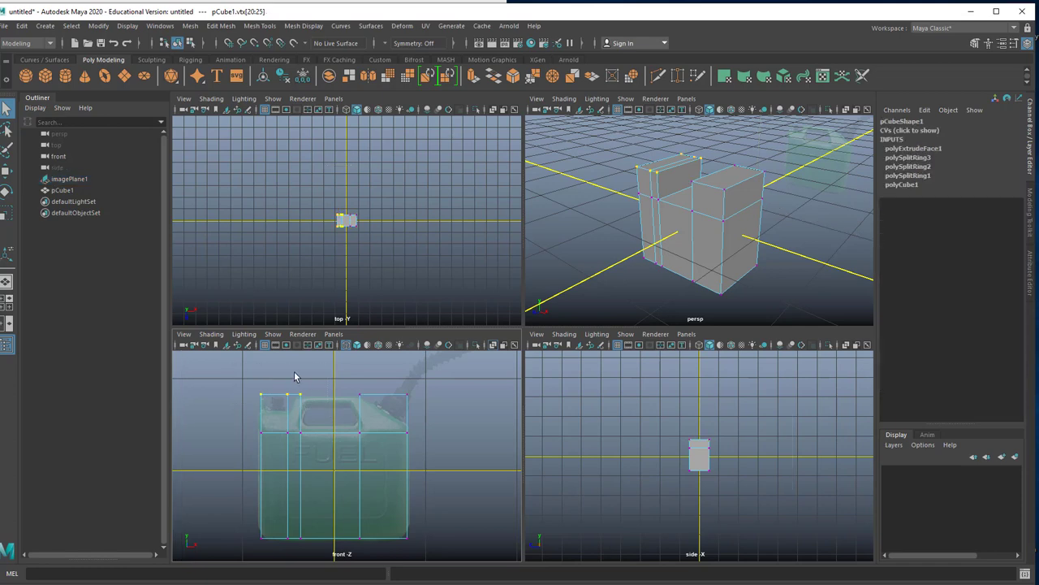
pyautogui.press('w')
pyautogui.moveTo(283, 365); pyautogui.dragTo(447, 409)
pyautogui.moveTo(383, 364); pyautogui.dragTo(382, 390)
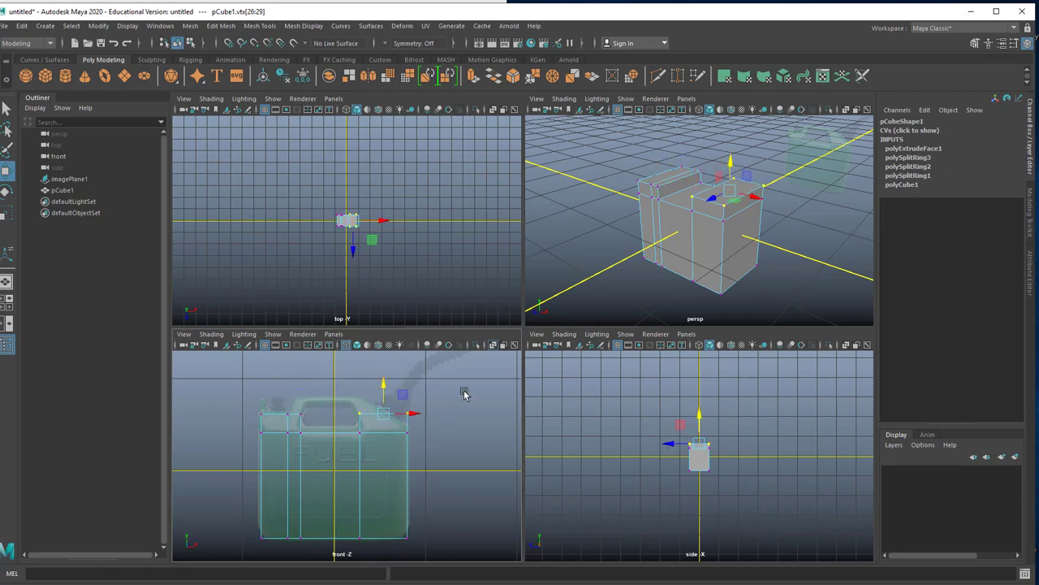
# - Slope the spout-side block by shifting its top vertices inward to match the reference, and nudge the vertex row at the blocks' base
pyautogui.moveTo(463, 390); pyautogui.dragTo(424, 416)
pyautogui.moveTo(337, 393); pyautogui.dragTo(384, 414)
pyautogui.moveTo(236, 420); pyautogui.dragTo(453, 448)
pyautogui.moveTo(334, 410); pyautogui.dragTo(337, 411)
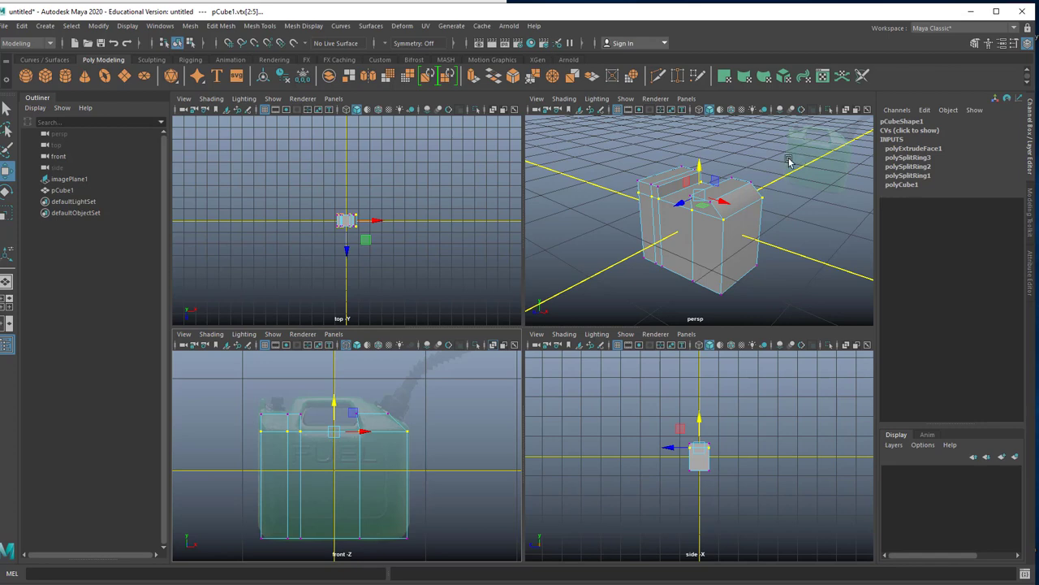
# - Switch to face selection and select the raised top faces on both sides of the centre section
pyautogui.rightClick(674, 178)
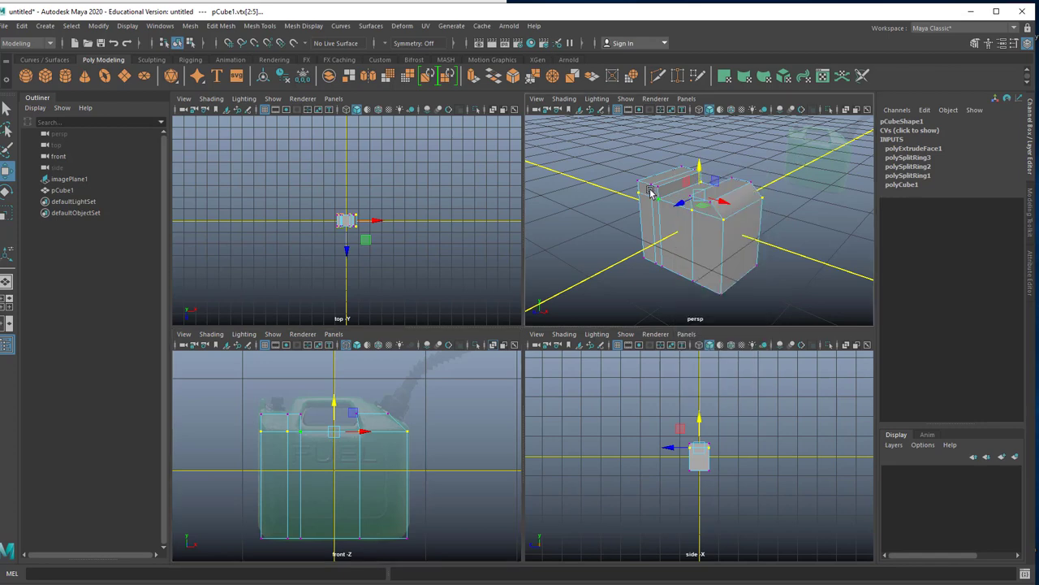
pyautogui.press('F8')
pyautogui.press('F12')
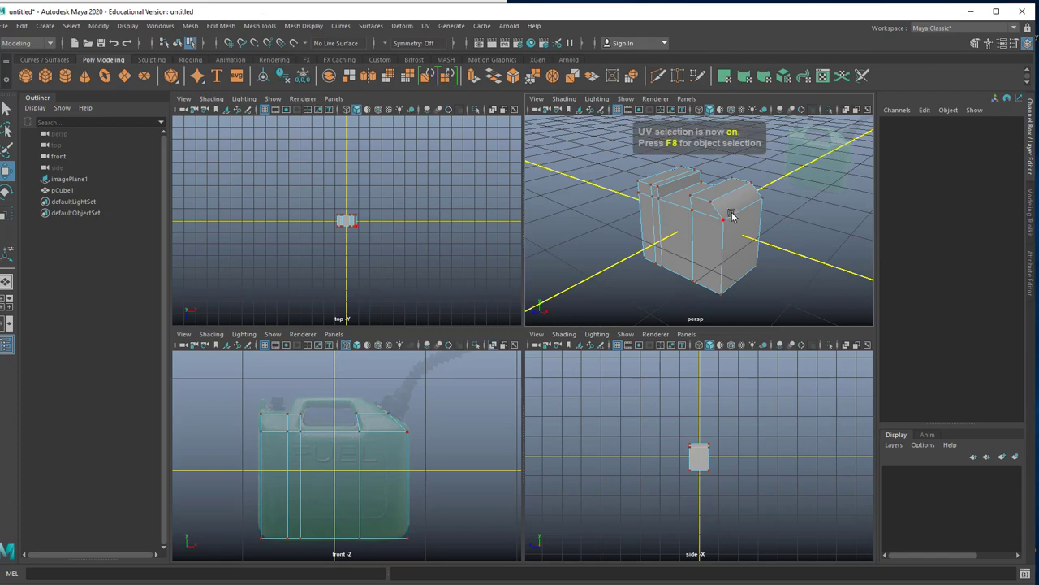
pyautogui.moveTo(721, 192); pyautogui.dragTo(725, 217, button='right')
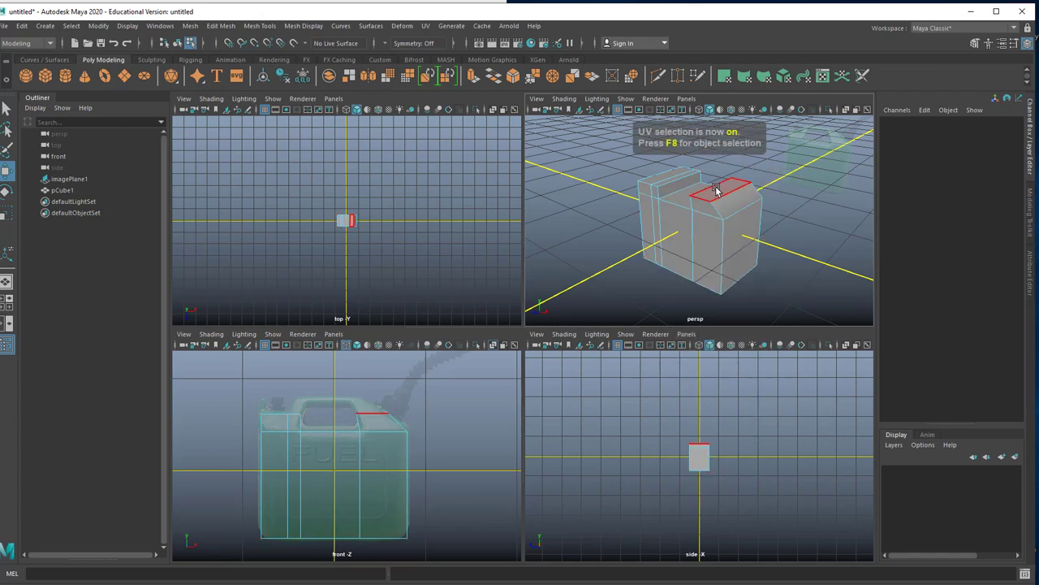
pyautogui.click(716, 190)
pyautogui.click(671, 176)
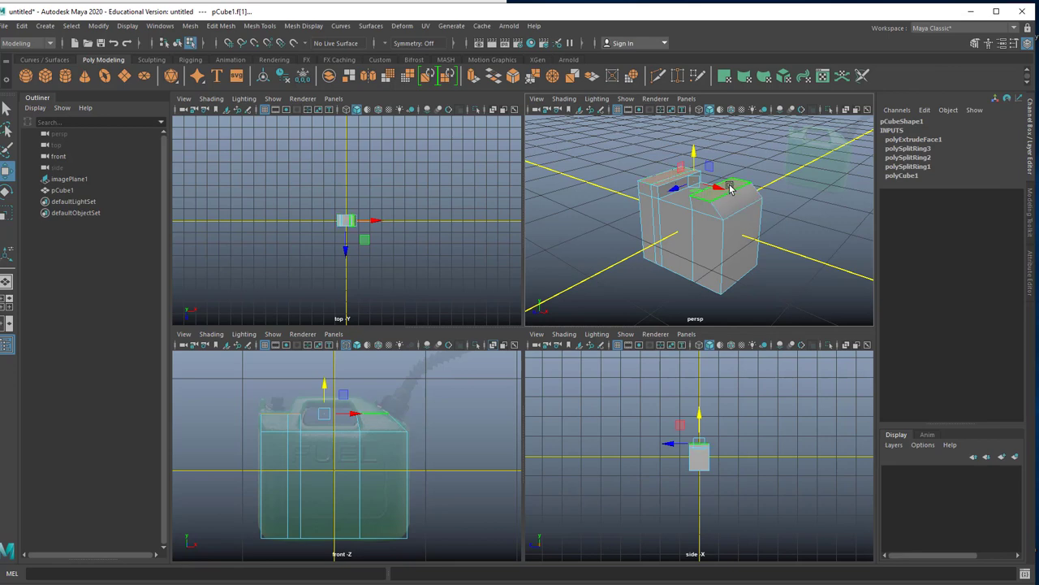
# - Try scaling the selected top faces narrower in depth, inspect the taper, and undo the scaling
pyautogui.press('r')
pyautogui.keyDown('alt'); pyautogui.moveTo(729, 188); pyautogui.dragTo(754, 203); pyautogui.keyUp('alt')
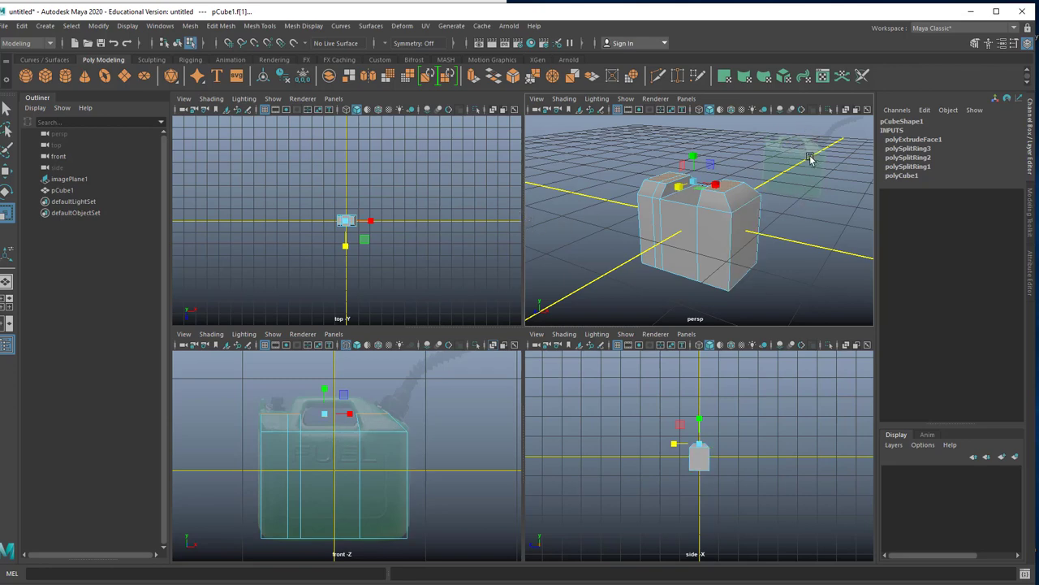
pyautogui.moveTo(773, 217)
pyautogui.keyDown('alt'); pyautogui.mouseDown()
pyautogui.moveTo(721, 216)
pyautogui.moveTo(671, 183)
pyautogui.moveTo(761, 201)
pyautogui.mouseUp(); pyautogui.keyUp('alt')
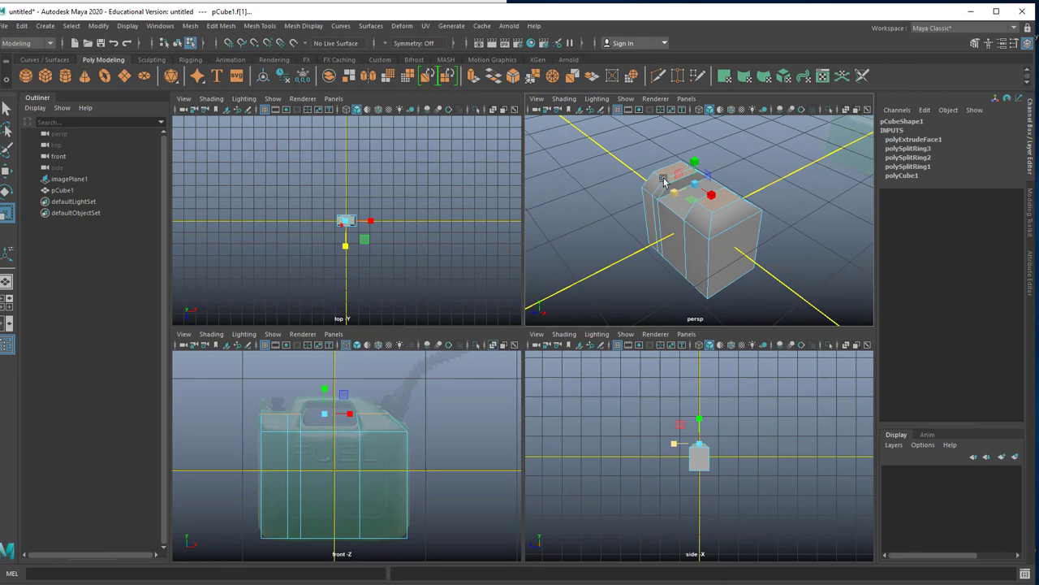
pyautogui.click(651, 157)
pyautogui.click(686, 166)
pyautogui.hotkey('ctrl', 'z')
# - Reselect the raised top faces on both sides of the centre section and scale them narrower in depth to taper the shoulders
pyautogui.click(678, 149)
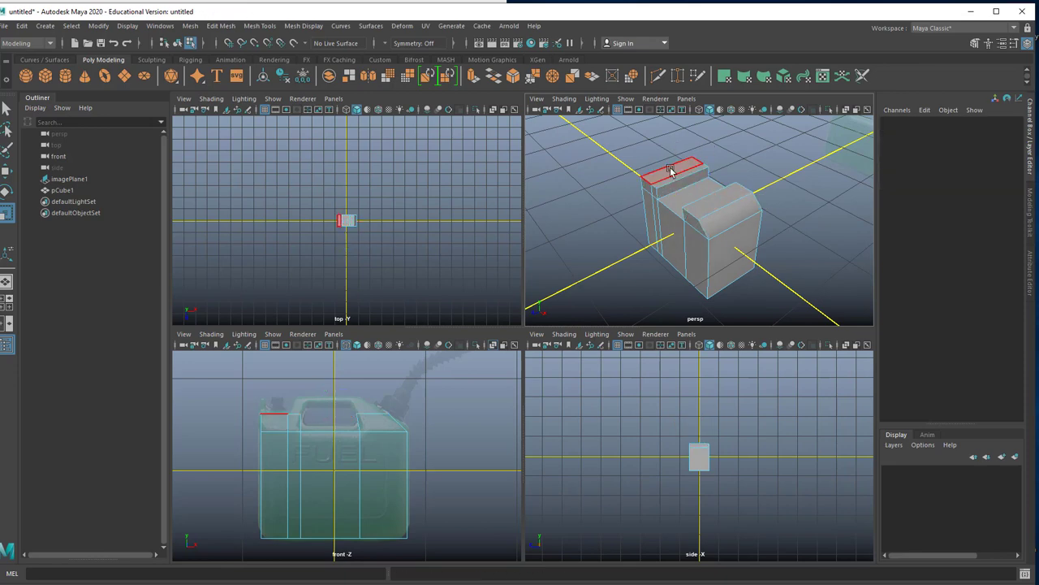
pyautogui.click(700, 169)
pyautogui.press('q')
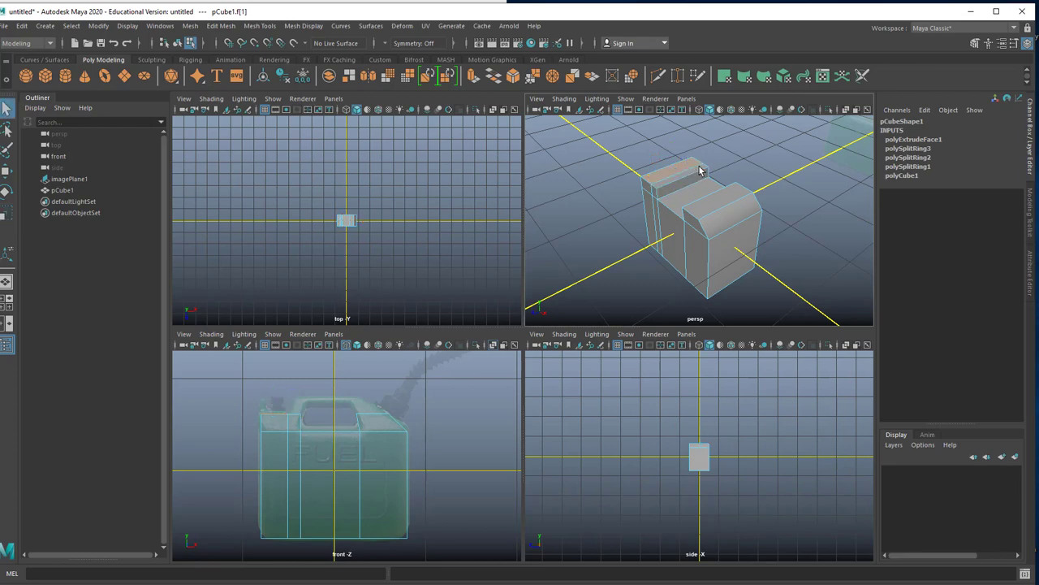
pyautogui.keyDown('shift'); pyautogui.click(721, 202); pyautogui.keyUp('shift')
pyautogui.press('r')
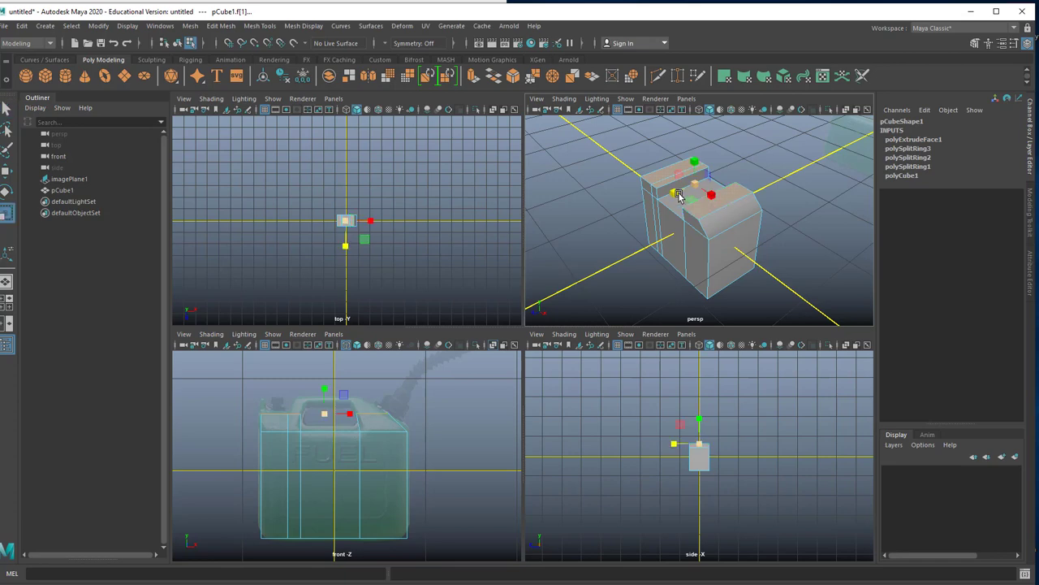
pyautogui.moveTo(676, 193); pyautogui.dragTo(689, 192)
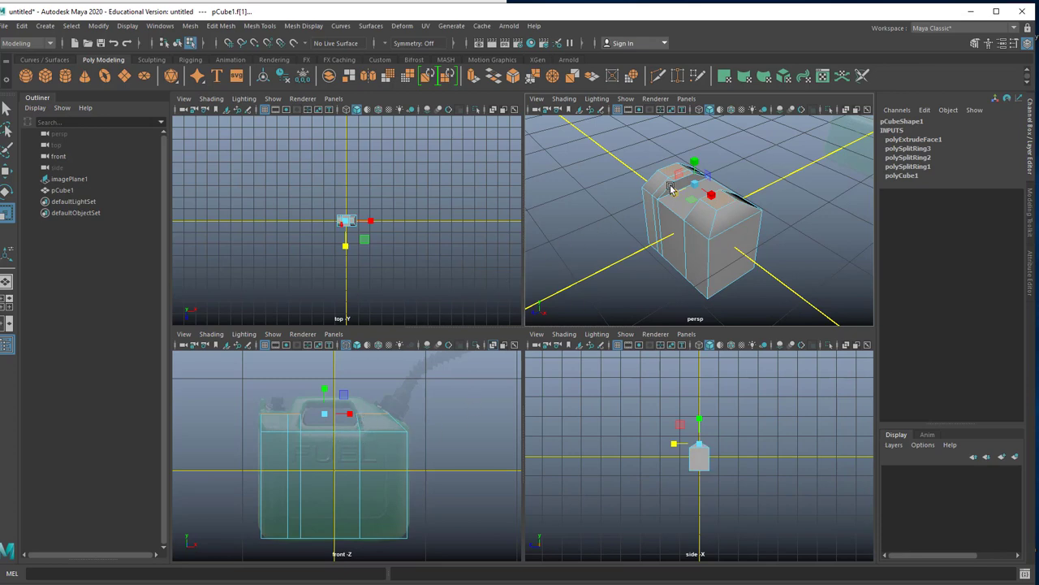
# - Extrude the narrow top face beside the handle and the spout-side top face upward with a Local Translate Z of 0.166
pyautogui.press('q')
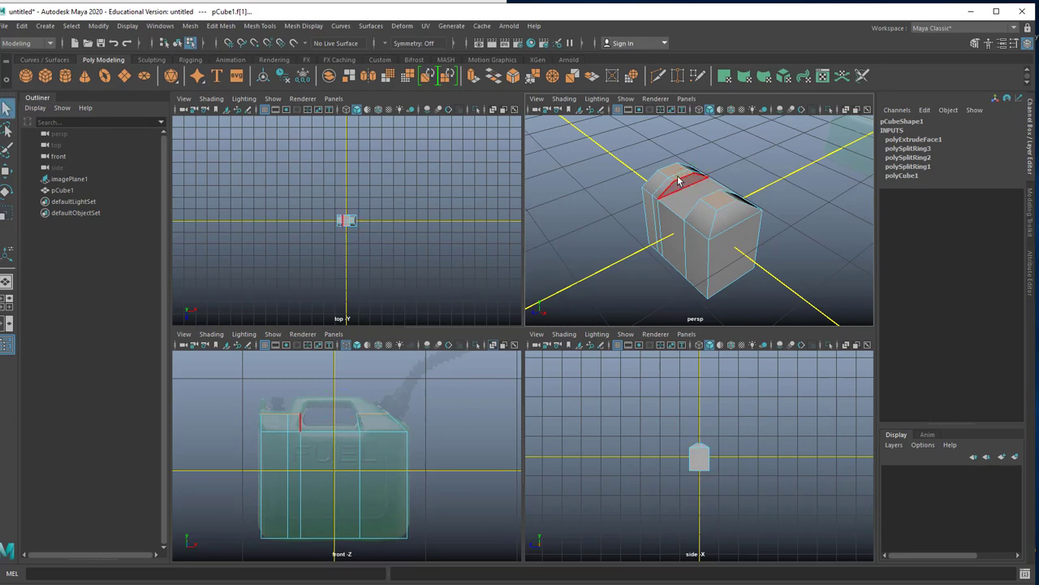
pyautogui.click(735, 195)
pyautogui.click(724, 199)
pyautogui.hotkey('ctrl', 'e')
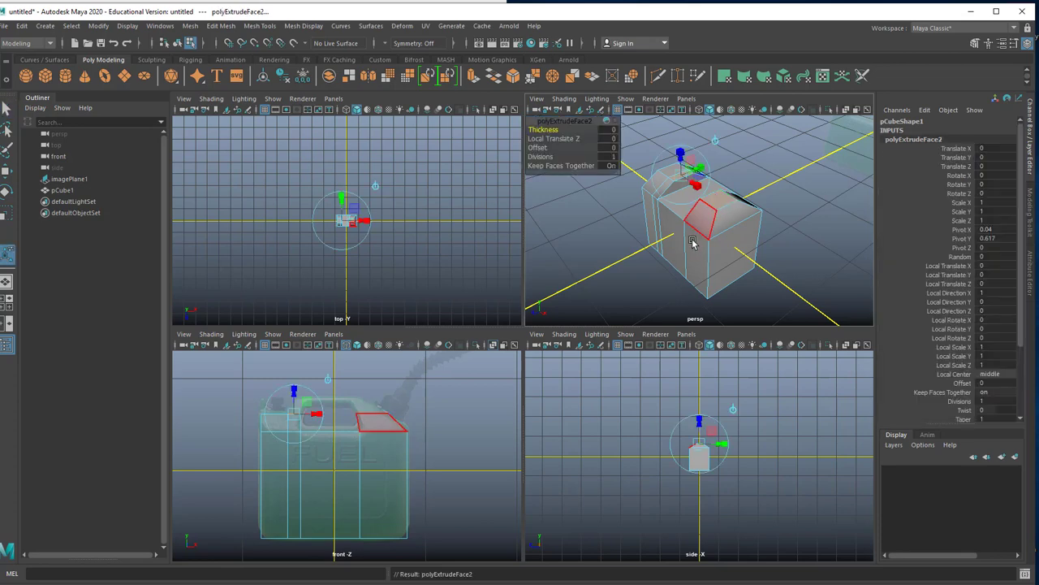
pyautogui.click(293, 394)
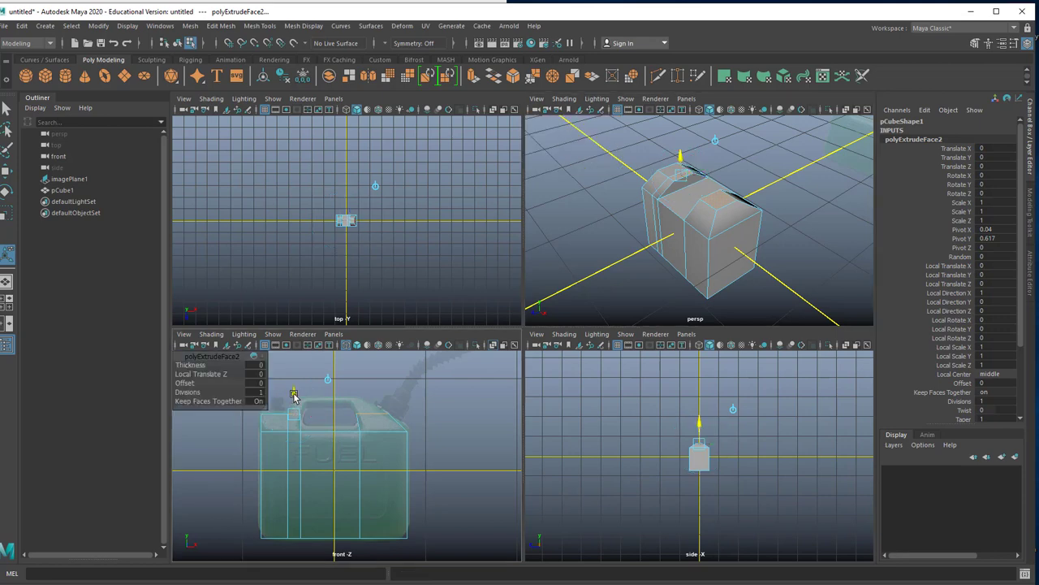
pyautogui.moveTo(293, 394); pyautogui.dragTo(294, 381)
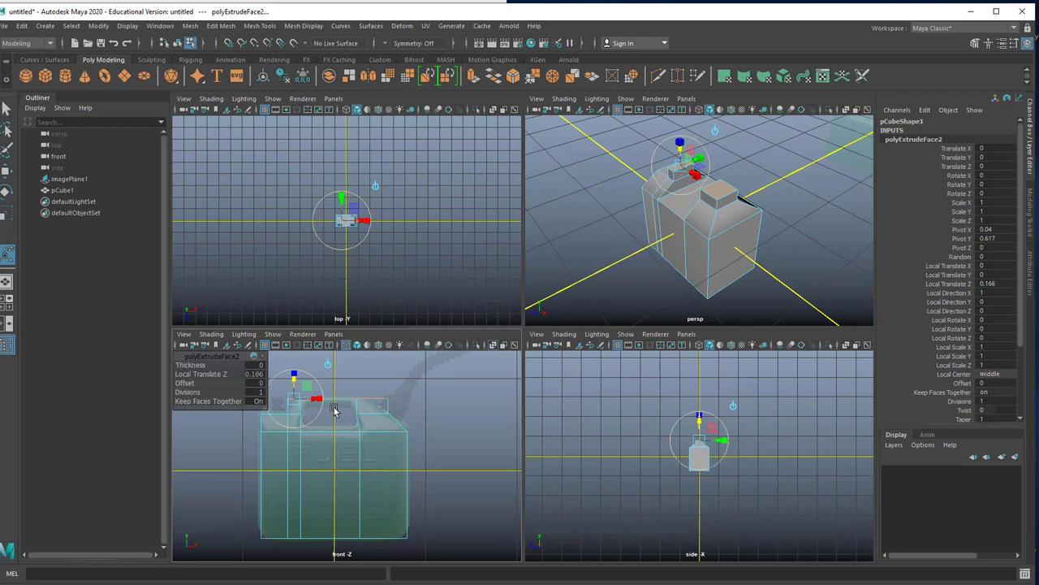
# - Move the spout-side extrusion's top face toward the handle and lower it to follow the reference's handle base
pyautogui.click(728, 192)
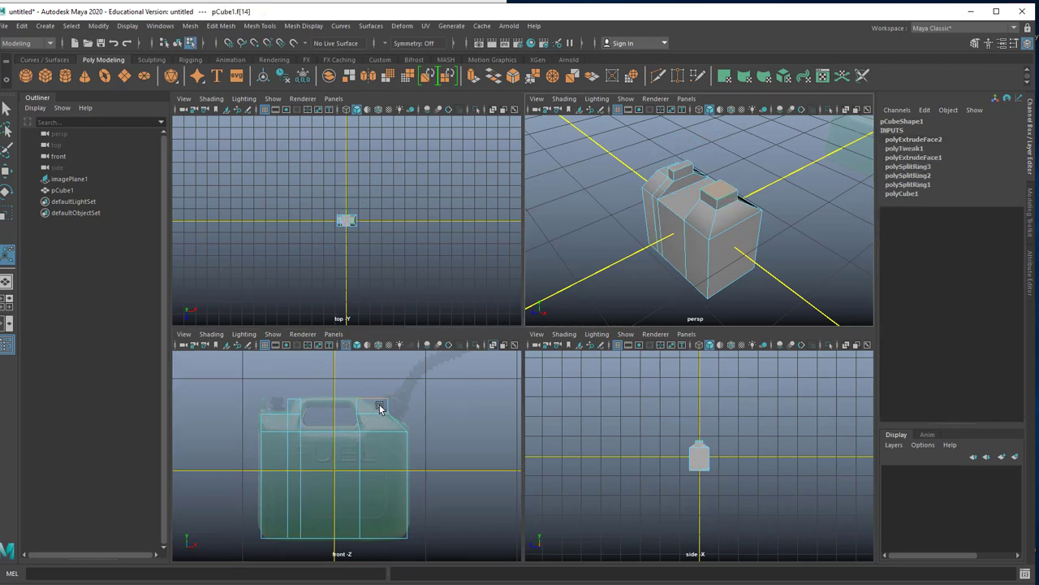
pyautogui.press('w')
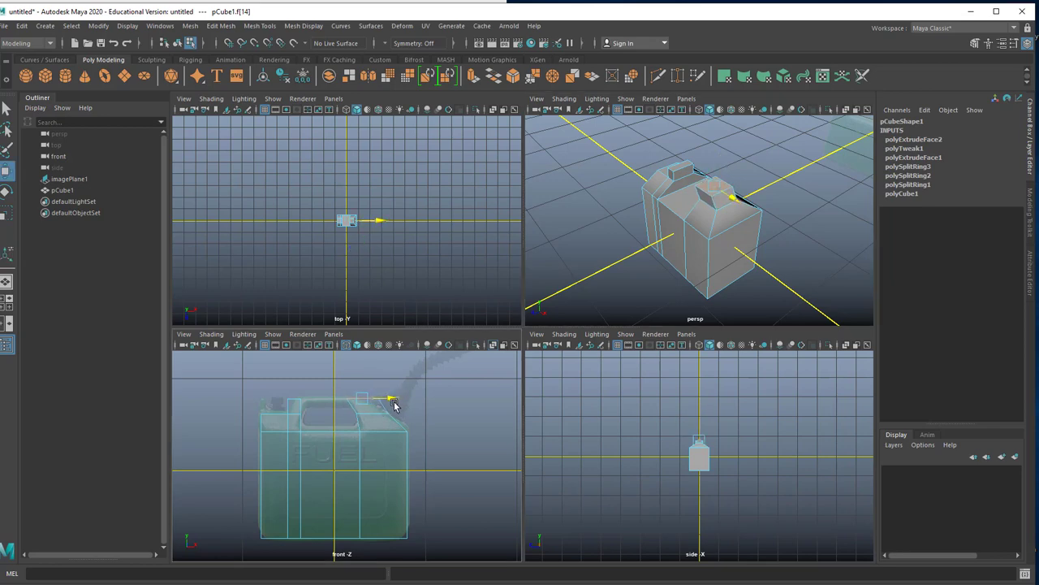
pyautogui.moveTo(362, 372); pyautogui.dragTo(368, 383)
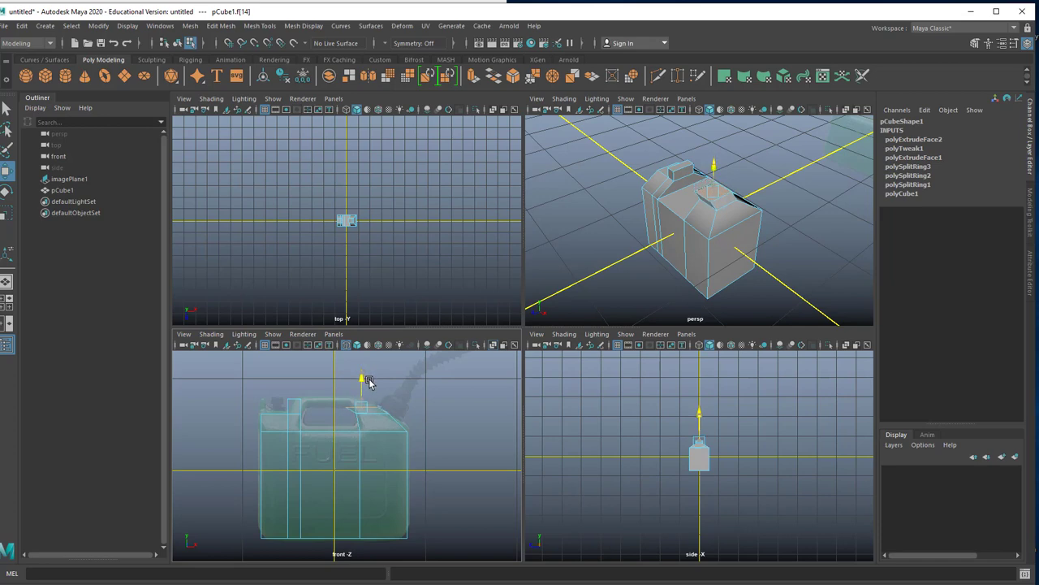
# - Lower the cap-side extrusion's top face to the same height as the spout-side extrusion's top face
pyautogui.moveTo(368, 384); pyautogui.dragTo(368, 383)
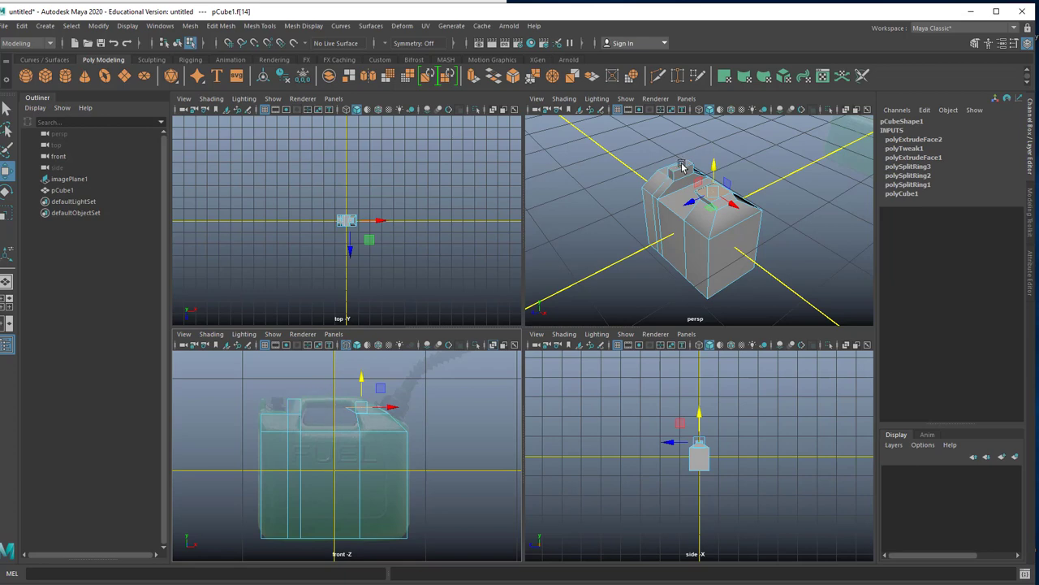
pyautogui.moveTo(681, 165); pyautogui.dragTo(706, 173, button='right')
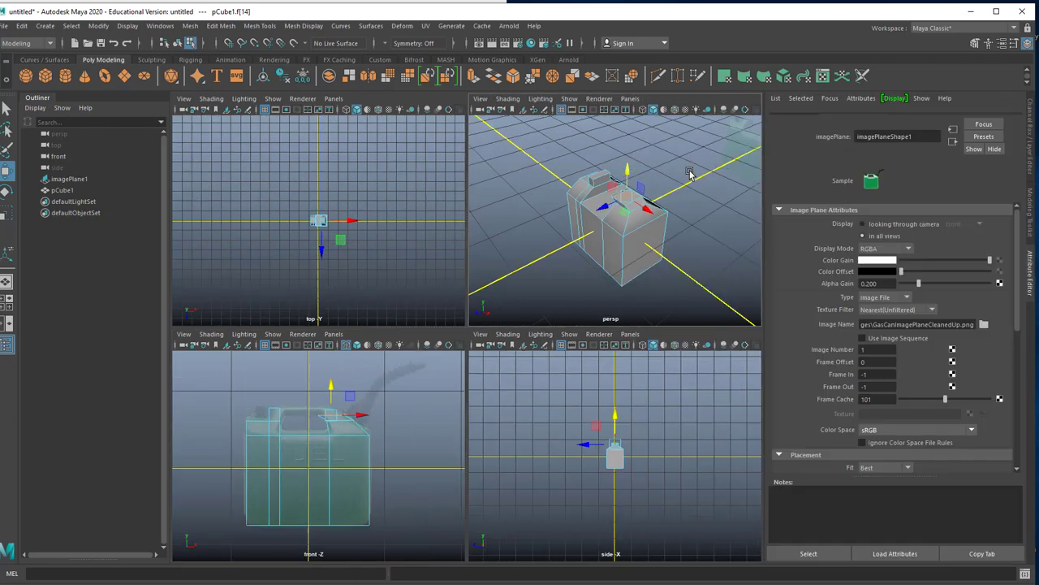
pyautogui.click(599, 176)
pyautogui.moveTo(597, 148); pyautogui.dragTo(602, 153)
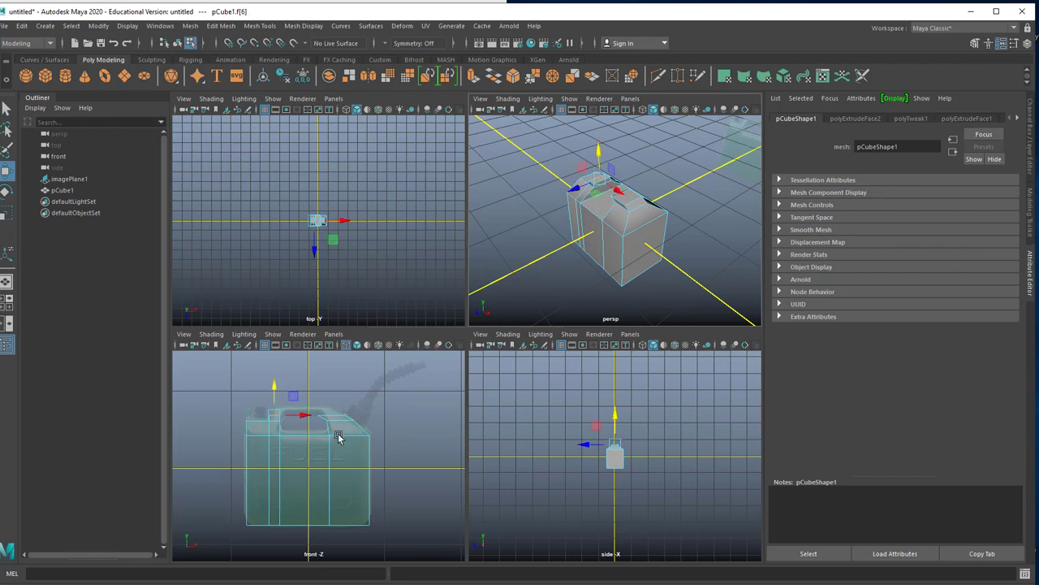
# - Enlarge the front view around the handle and switch the gas can mesh to vertex editing
pyautogui.press('space')
pyautogui.scroll(-2, 379, 365)
pyautogui.scroll(2, 485, 289)
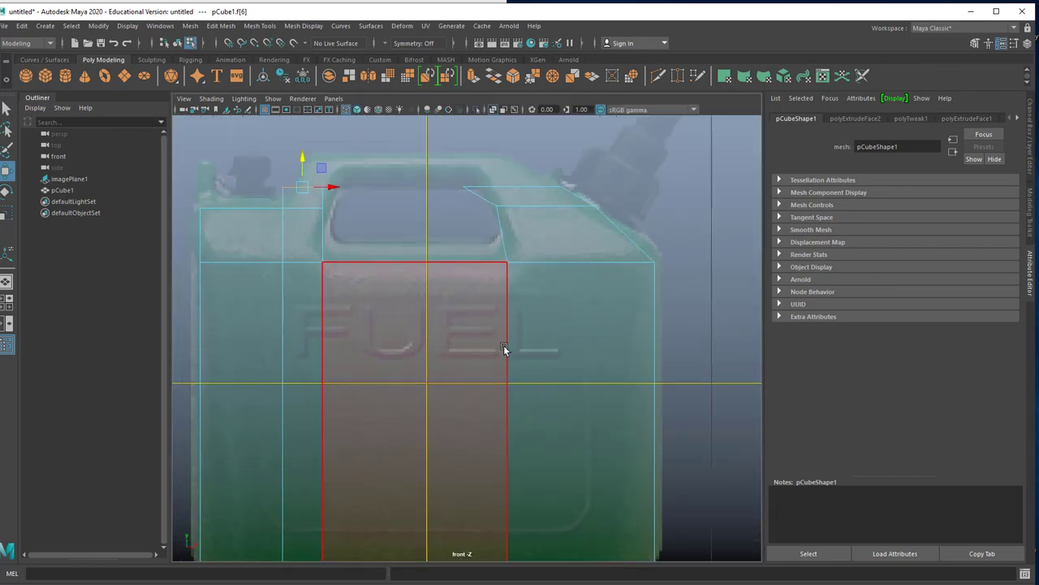
pyautogui.keyDown('alt'); pyautogui.moveTo(489, 338); pyautogui.dragTo(525, 406, button='middle'); pyautogui.keyUp('alt')
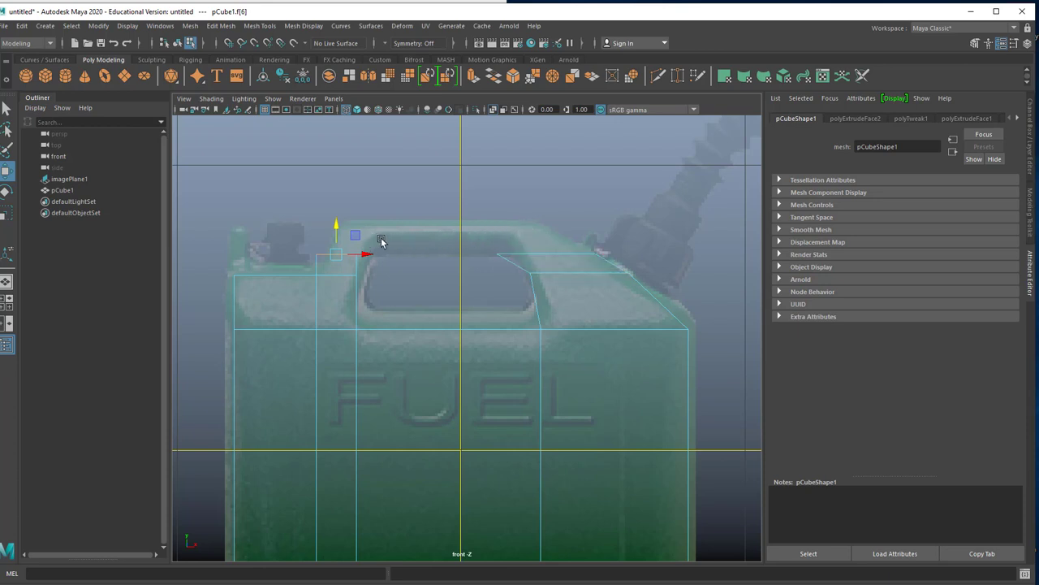
pyautogui.rightClick(565, 260)
pyautogui.press('Escape')
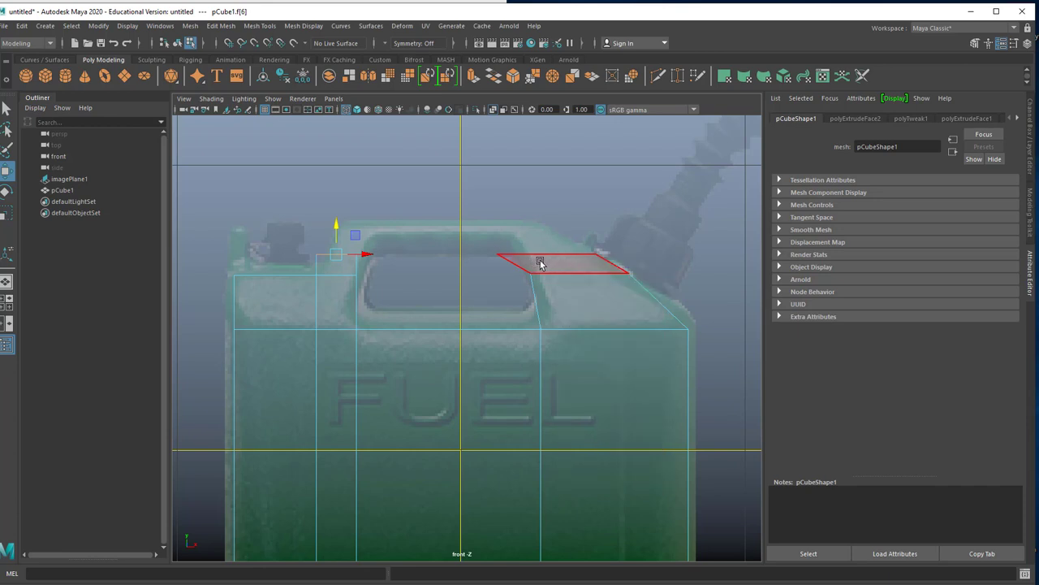
pyautogui.moveTo(541, 262); pyautogui.dragTo(535, 264, button='right')
pyautogui.press('F8')
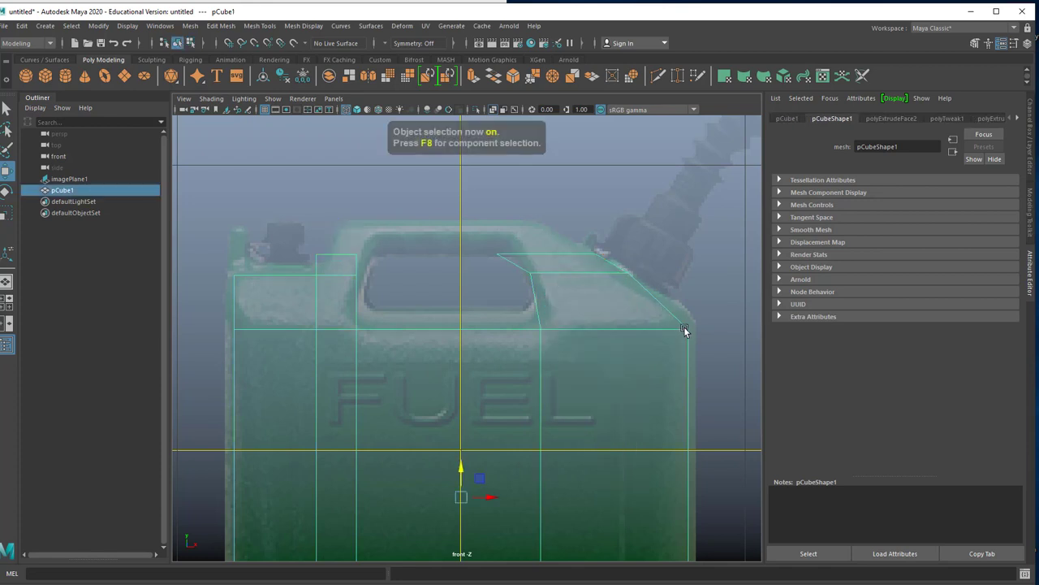
pyautogui.rightClick(684, 329)
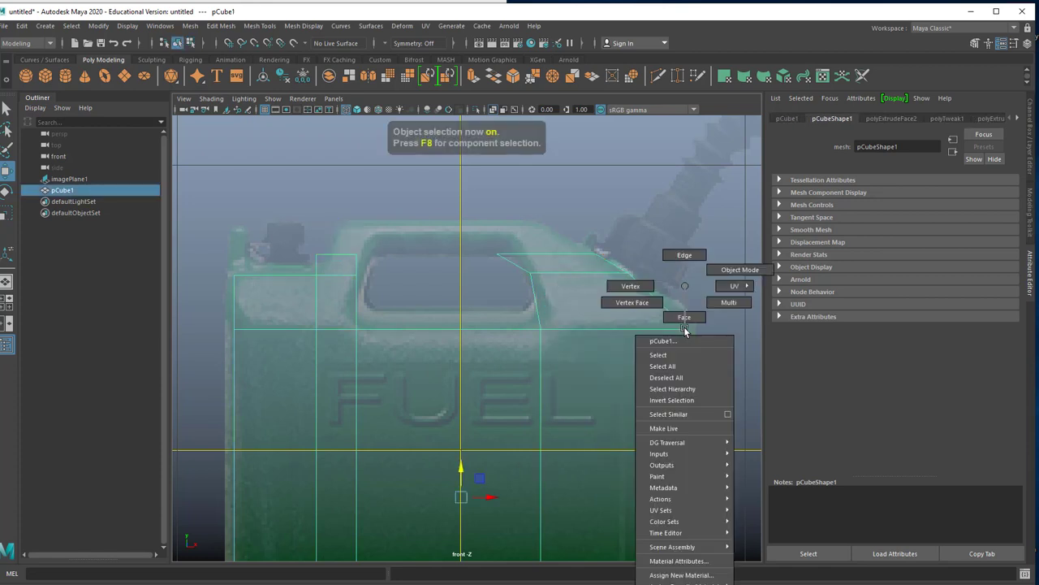
pyautogui.click(639, 284)
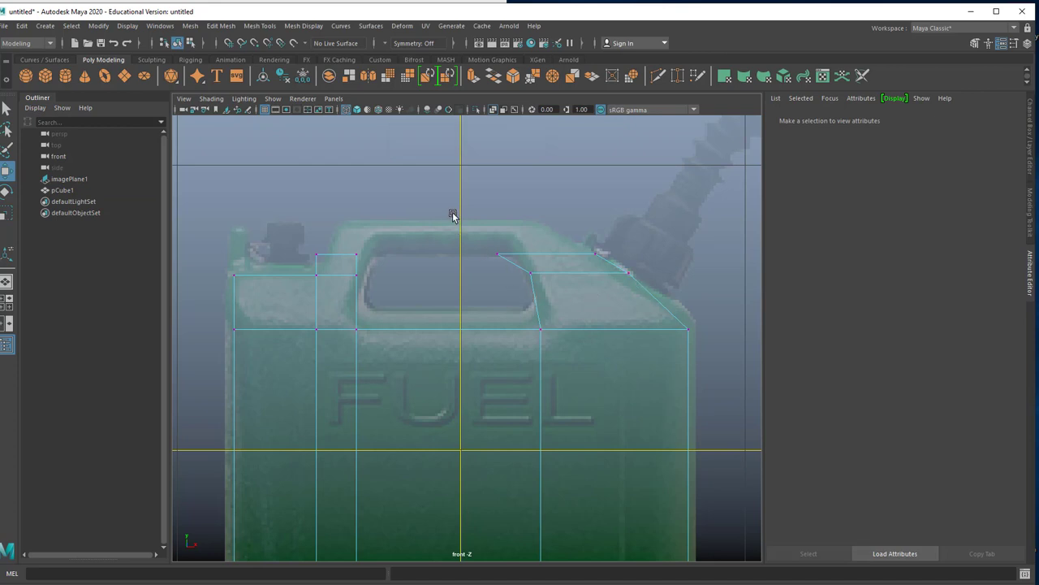
# - Move the spout-side handle support's inner top vertices toward the spout to follow the reference's handle opening
pyautogui.moveTo(453, 215); pyautogui.dragTo(520, 279)
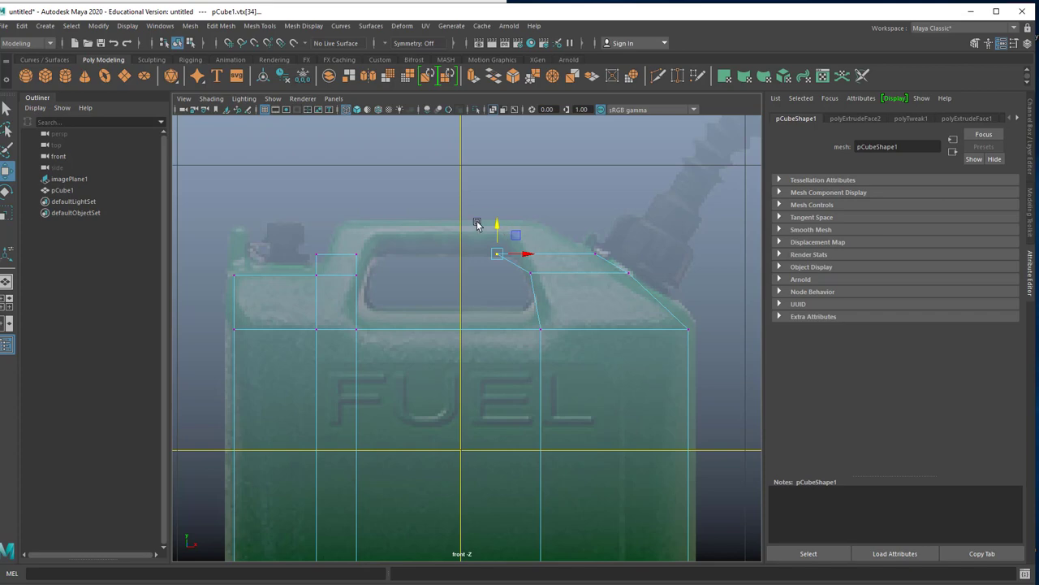
pyautogui.press('space')
pyautogui.press('space')
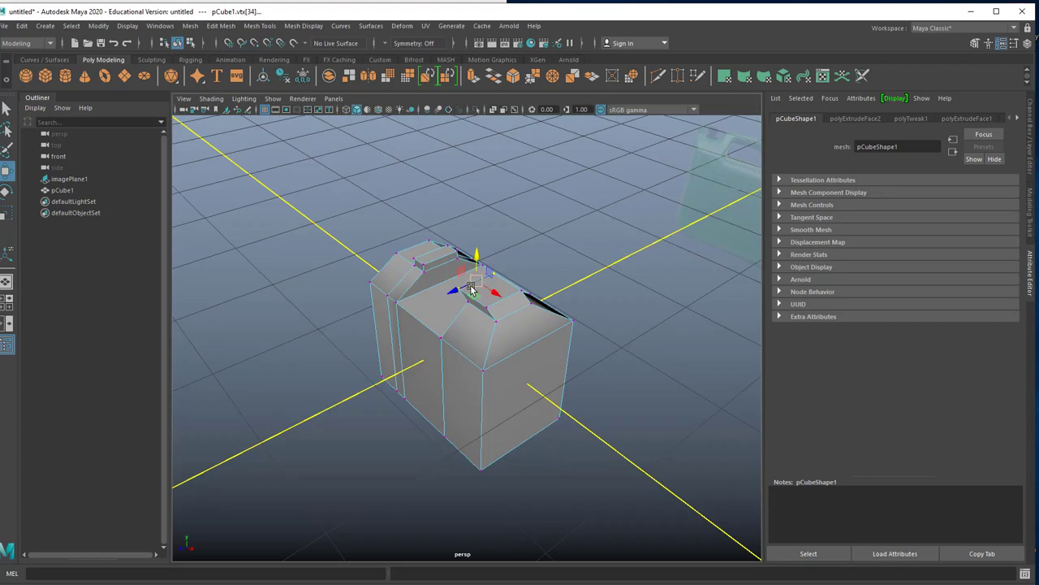
pyautogui.press('space')
pyautogui.press('space')
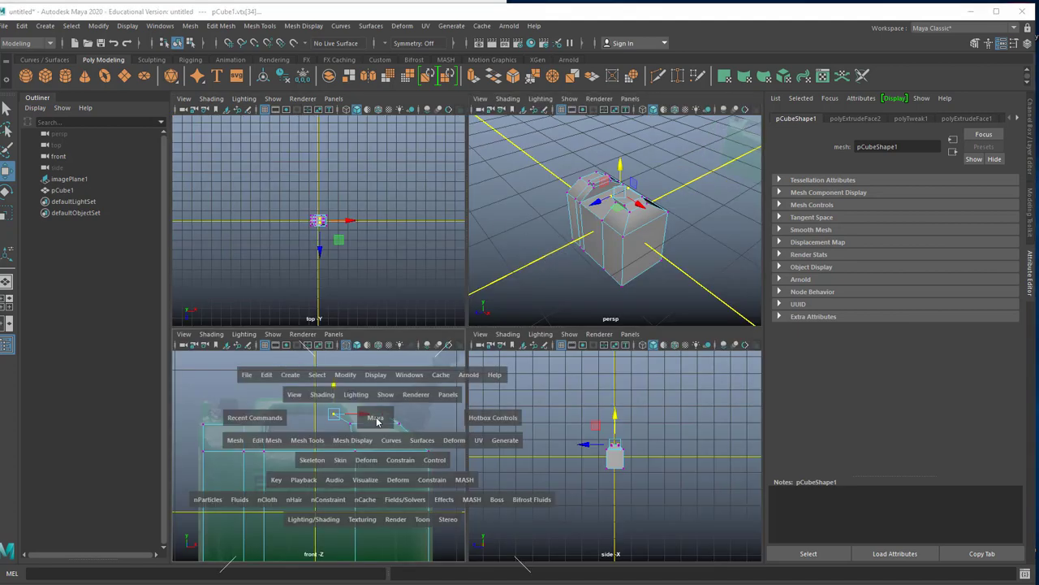
pyautogui.moveTo(532, 258); pyautogui.dragTo(542, 258)
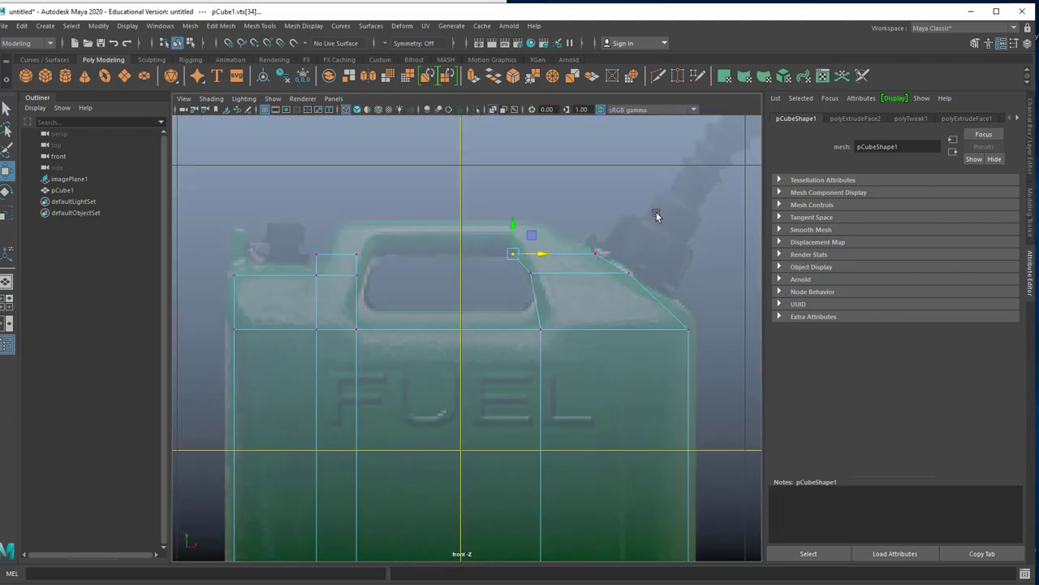
# - Move the spout-side support's outer top vertices up to the reference handle's outer corner and its outer base vertices inward along the slope
pyautogui.moveTo(657, 213); pyautogui.dragTo(555, 264)
pyautogui.press('space')
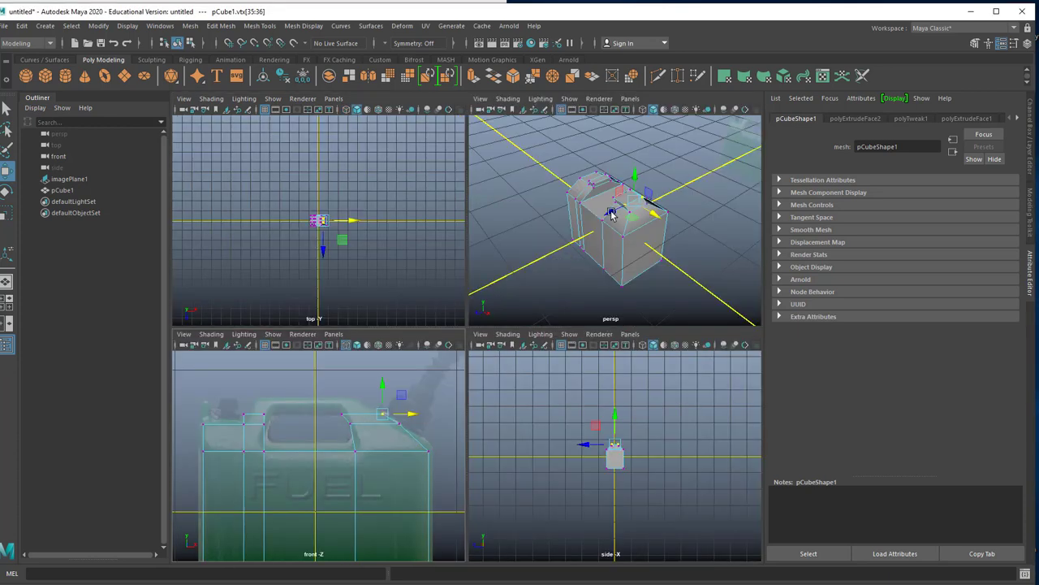
pyautogui.press('space')
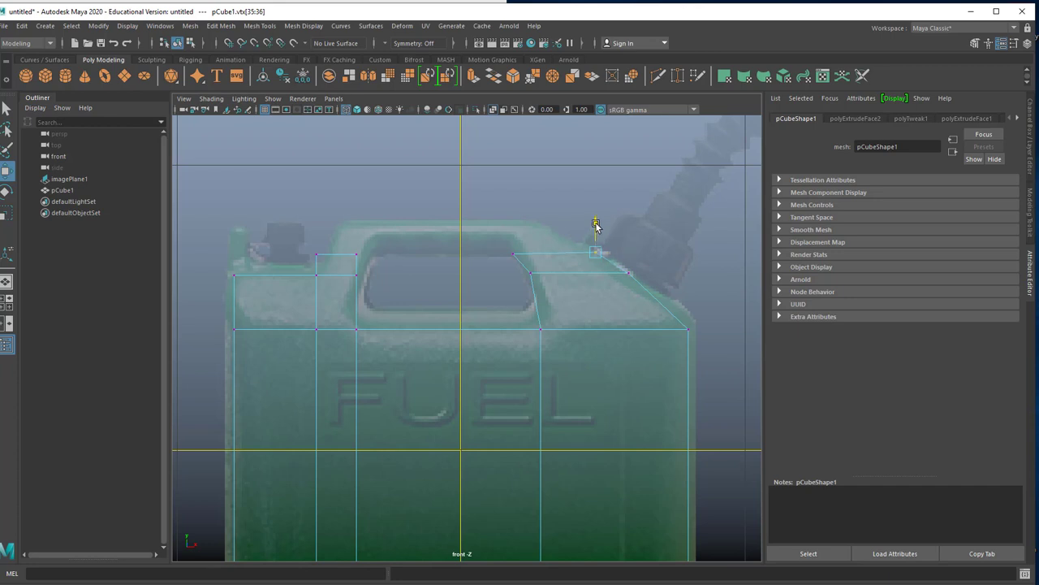
pyautogui.moveTo(596, 224); pyautogui.dragTo(540, 195)
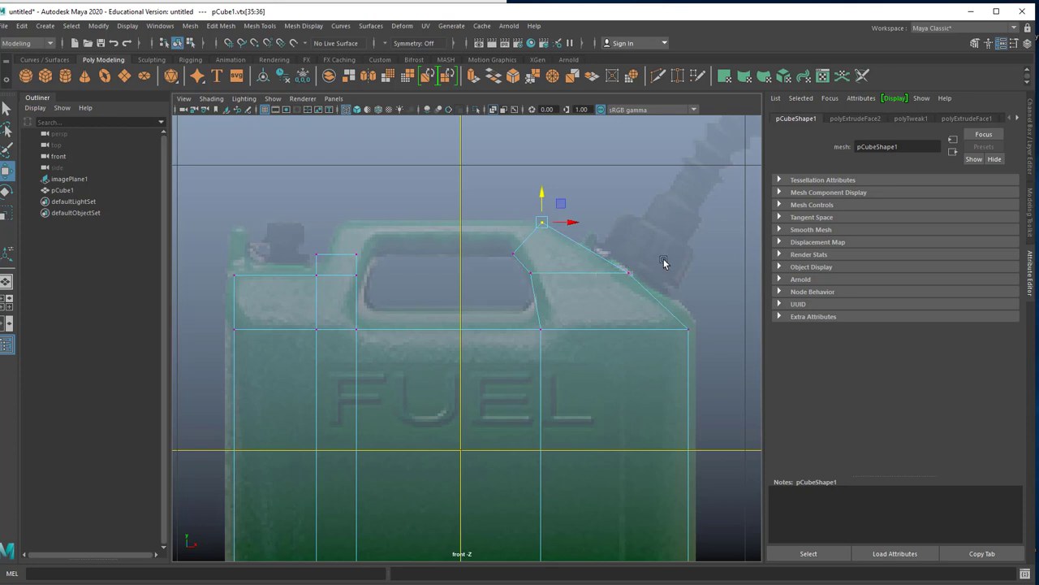
pyautogui.moveTo(677, 248); pyautogui.dragTo(586, 296)
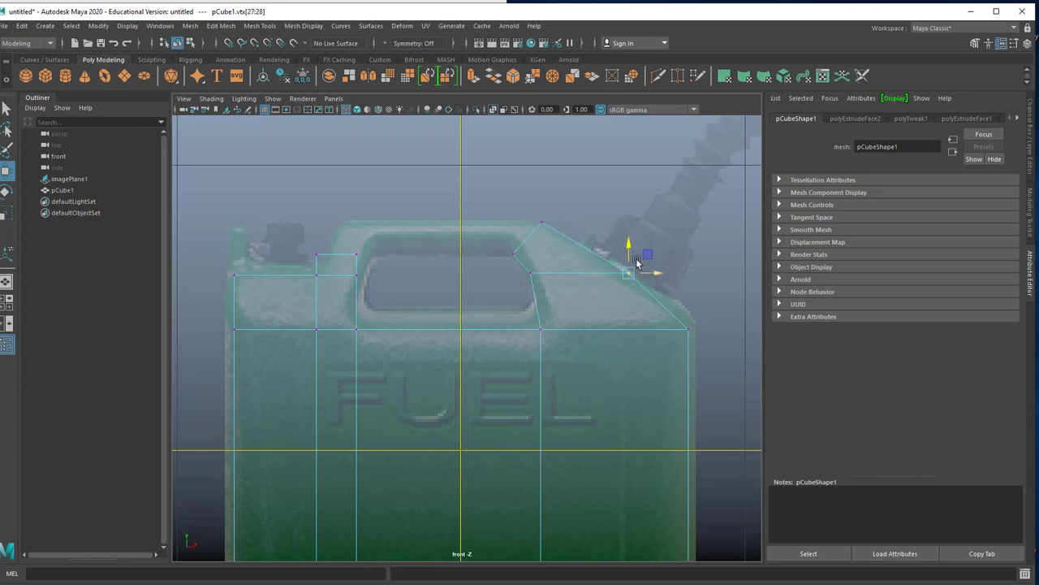
pyautogui.moveTo(631, 246)
pyautogui.mouseDown()
pyautogui.moveTo(626, 233)
pyautogui.moveTo(658, 256)
pyautogui.moveTo(628, 256)
pyautogui.mouseUp()
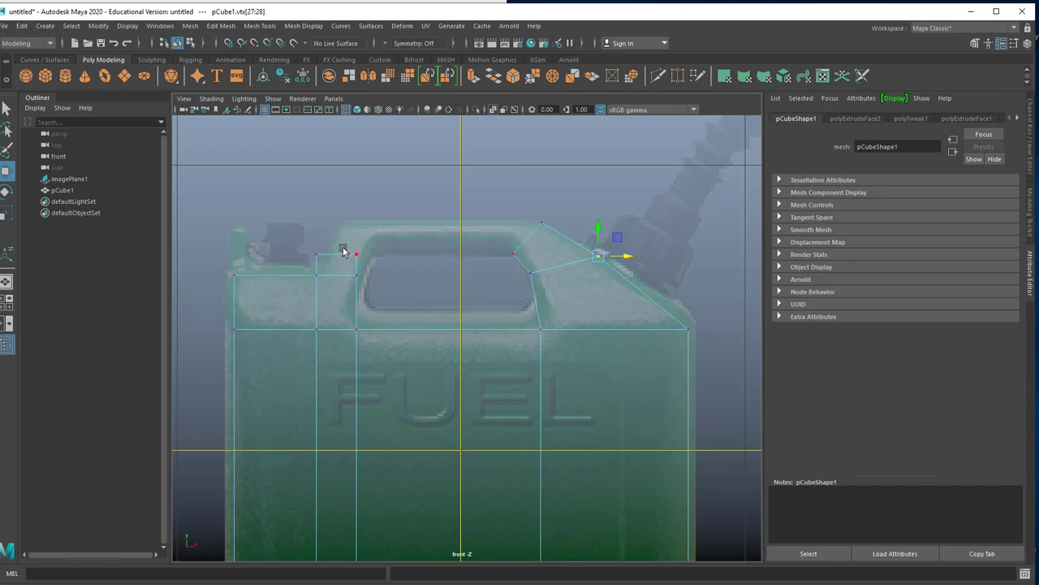
# - Shift the cap-side support's inner vertices toward the handle opening and move its outer top vertices up to the reference handle's outer corner
pyautogui.moveTo(329, 192); pyautogui.dragTo(388, 312)
pyautogui.moveTo(383, 269); pyautogui.dragTo(393, 269)
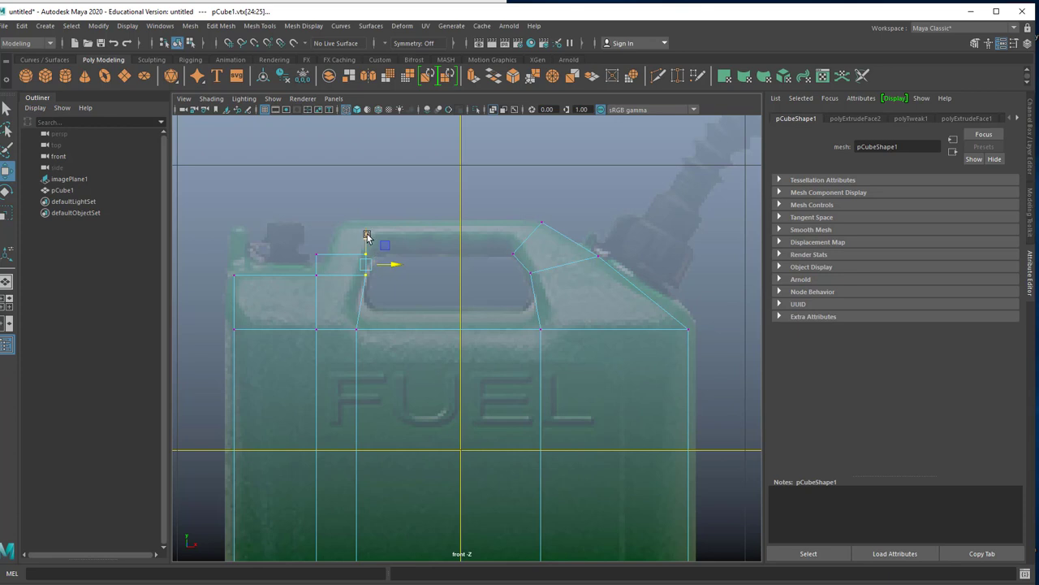
pyautogui.moveTo(367, 235); pyautogui.dragTo(367, 234)
pyautogui.moveTo(284, 214); pyautogui.dragTo(351, 264)
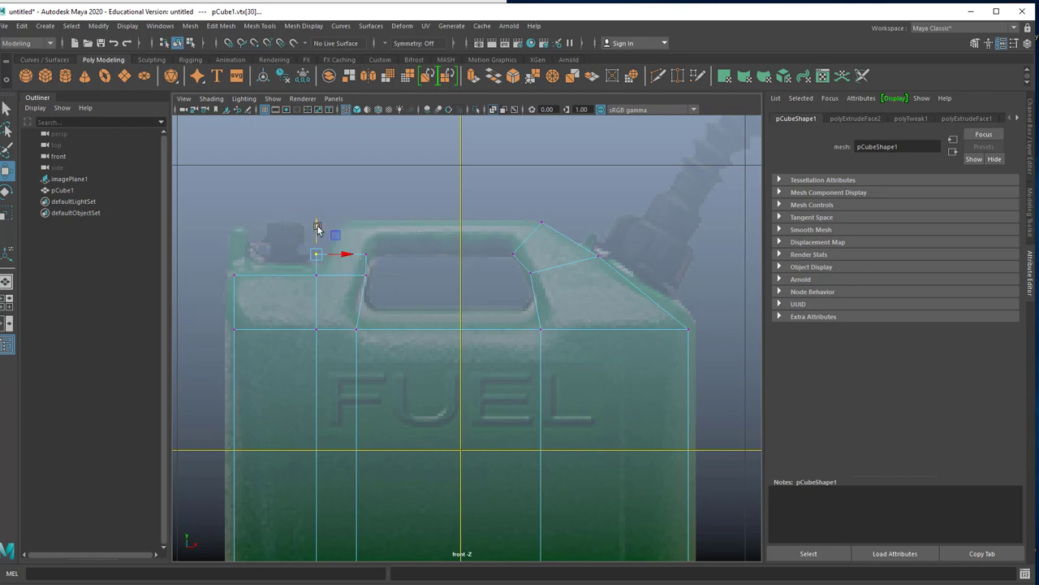
pyautogui.moveTo(317, 229); pyautogui.dragTo(342, 192)
# - Fine-tune the cap-side support's inner top and inner base vertices to follow the edge of the reference's handle opening
pyautogui.moveTo(416, 252); pyautogui.dragTo(346, 264)
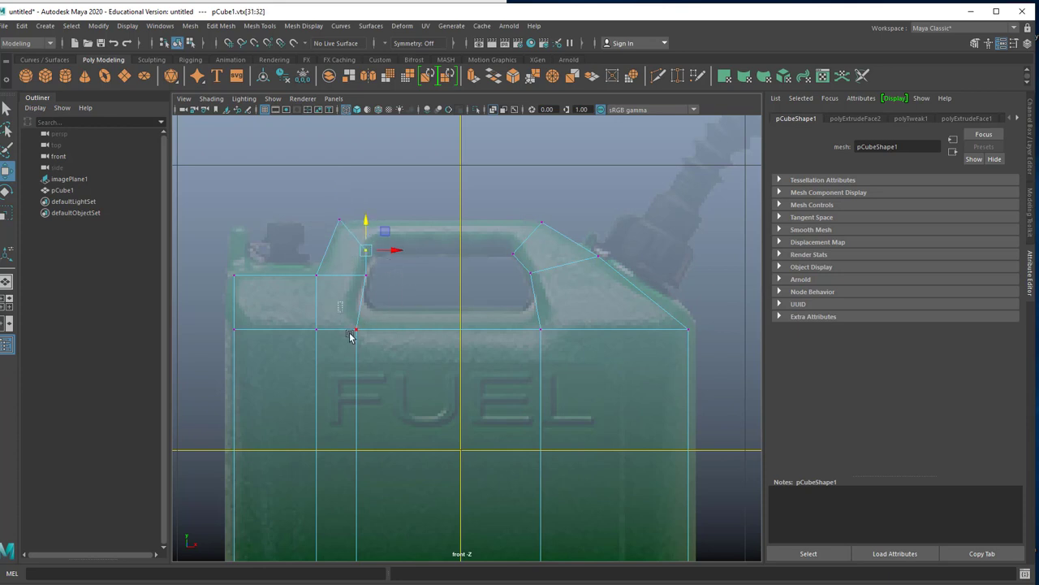
pyautogui.moveTo(341, 313); pyautogui.dragTo(385, 355)
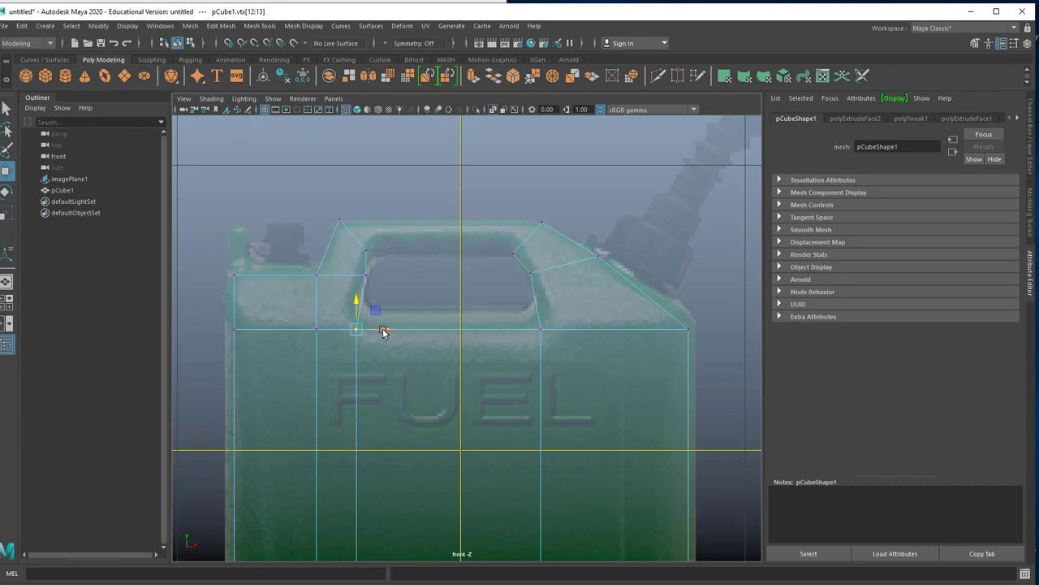
pyautogui.moveTo(409, 264); pyautogui.dragTo(339, 296)
pyautogui.moveTo(396, 276); pyautogui.dragTo(390, 276)
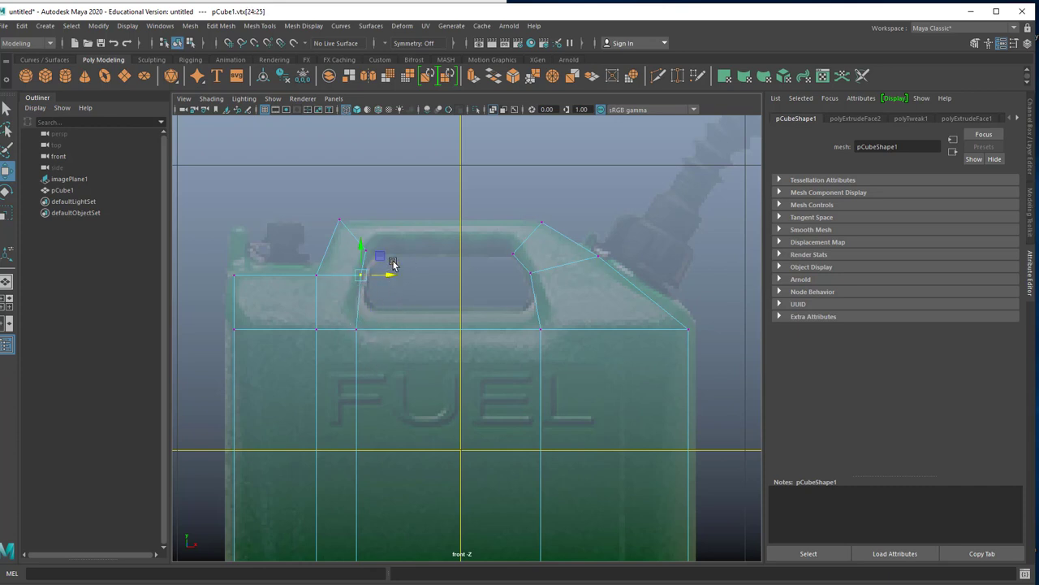
pyautogui.moveTo(426, 217); pyautogui.dragTo(398, 260)
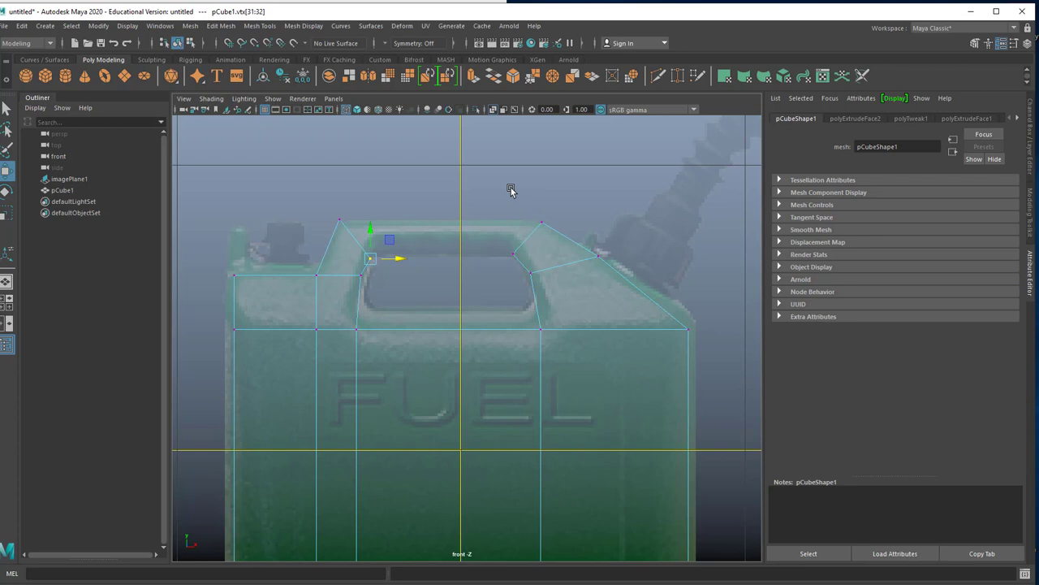
# - Delete the two inner faces of the handle supports that face each other across the gap
pyautogui.press('space')
pyautogui.press('space')
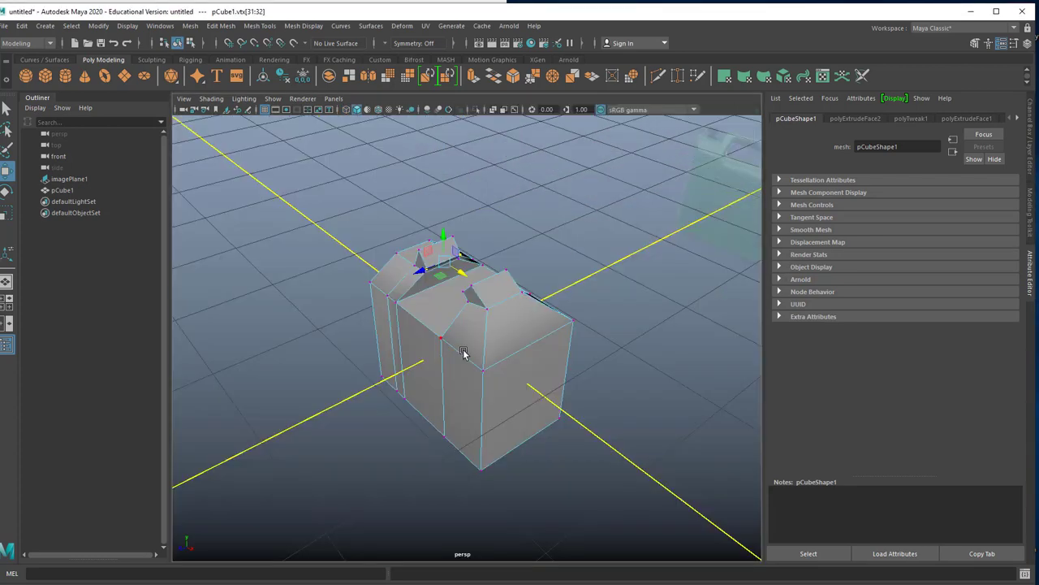
pyautogui.keyDown('alt'); pyautogui.moveTo(475, 352); pyautogui.dragTo(595, 325); pyautogui.keyUp('alt')
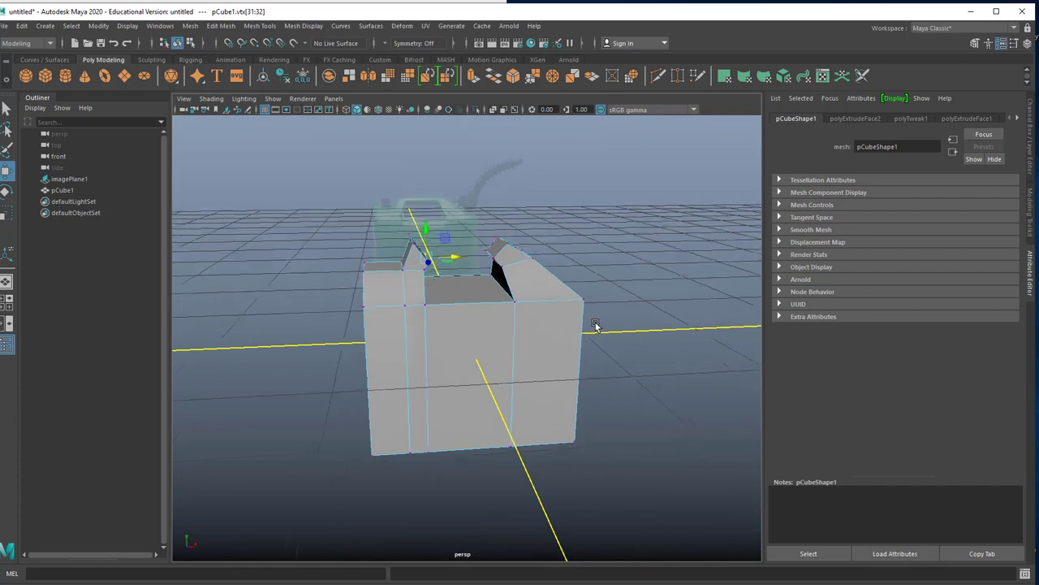
pyautogui.scroll(2, 595, 325)
pyautogui.keyDown('alt'); pyautogui.moveTo(504, 230); pyautogui.dragTo(406, 233); pyautogui.keyUp('alt')
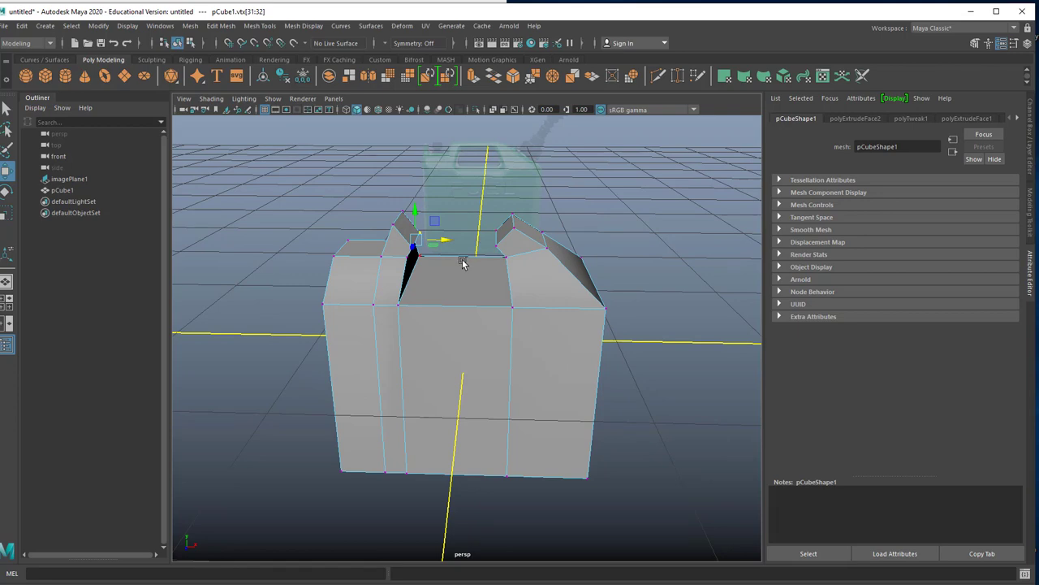
pyautogui.keyDown('alt'); pyautogui.moveTo(469, 271); pyautogui.dragTo(488, 286); pyautogui.keyUp('alt')
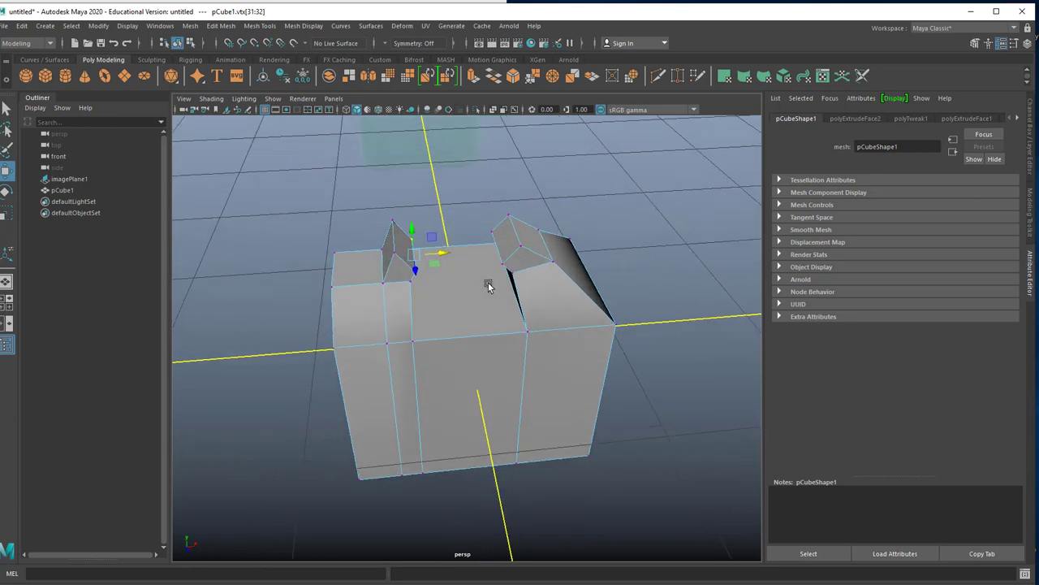
pyautogui.rightClick(504, 236)
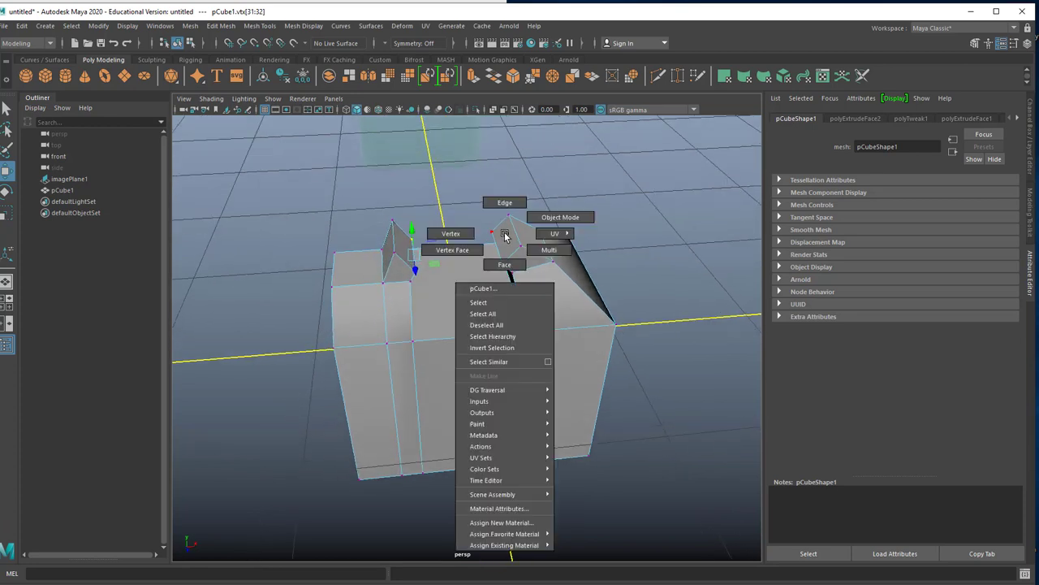
pyautogui.click(504, 265)
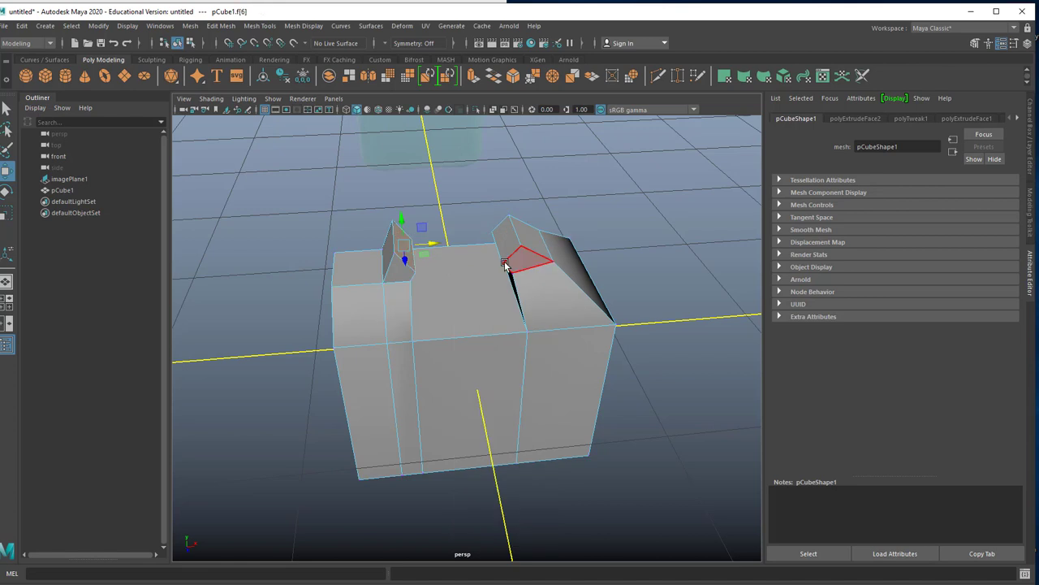
pyautogui.click(507, 236)
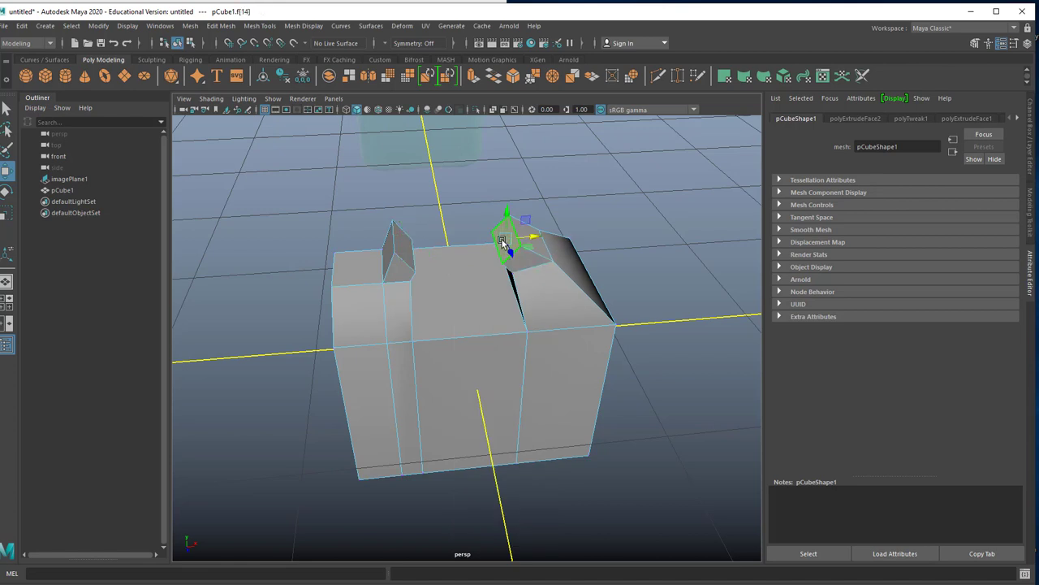
pyautogui.click(414, 249)
pyautogui.press('Delete')
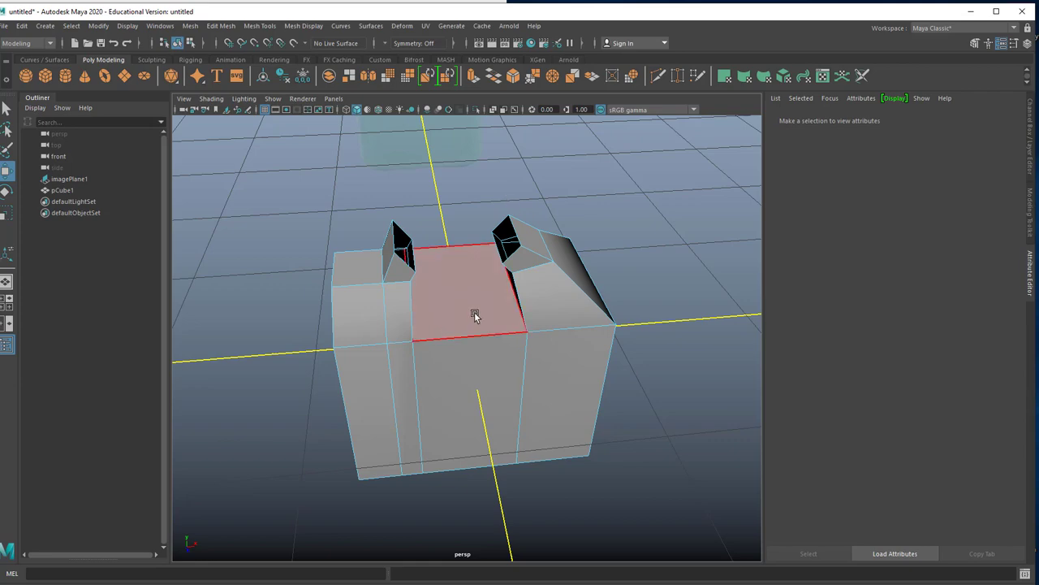
# - Try to extrude the border edges of the cap-side support's open end toward the spout-side support along a local axis
pyautogui.moveTo(475, 315)
pyautogui.keyDown('alt'); pyautogui.mouseDown()
pyautogui.moveTo(419, 322)
pyautogui.moveTo(377, 346)
pyautogui.moveTo(411, 353)
pyautogui.moveTo(577, 322)
pyautogui.moveTo(587, 349)
pyautogui.moveTo(578, 314)
pyautogui.moveTo(355, 336)
pyautogui.moveTo(372, 331)
pyautogui.moveTo(411, 348)
pyautogui.moveTo(436, 325)
pyautogui.moveTo(522, 311)
pyautogui.moveTo(471, 301)
pyautogui.moveTo(401, 309)
pyautogui.moveTo(496, 292)
pyautogui.moveTo(454, 297)
pyautogui.moveTo(476, 297)
pyautogui.moveTo(468, 316)
pyautogui.mouseUp(); pyautogui.keyUp('alt')
pyautogui.keyDown('alt'); pyautogui.moveTo(457, 263); pyautogui.dragTo(529, 234, button='right'); pyautogui.keyUp('alt')
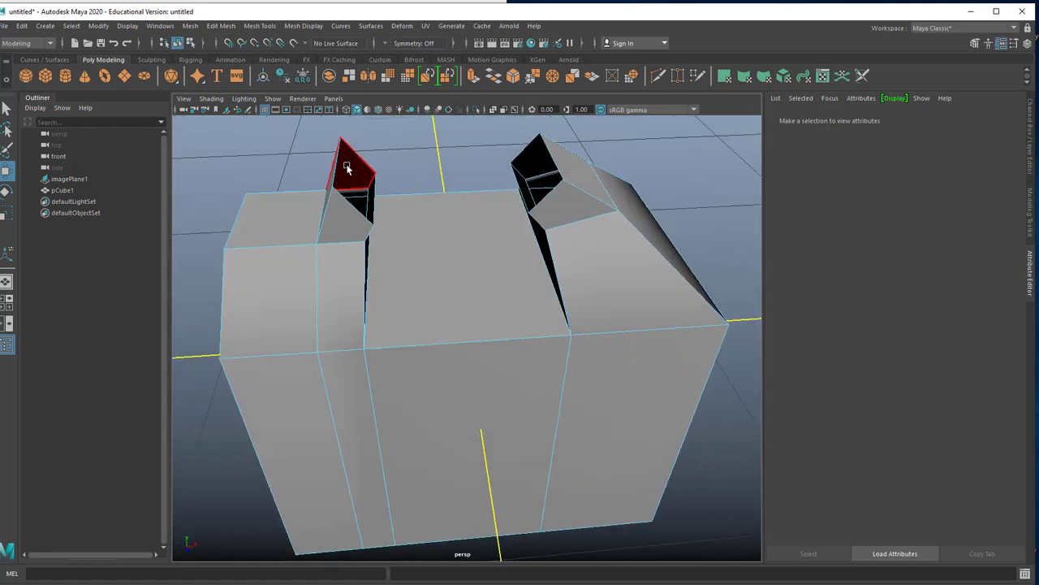
pyautogui.moveTo(354, 159); pyautogui.dragTo(354, 134, button='right')
pyautogui.click(354, 156)
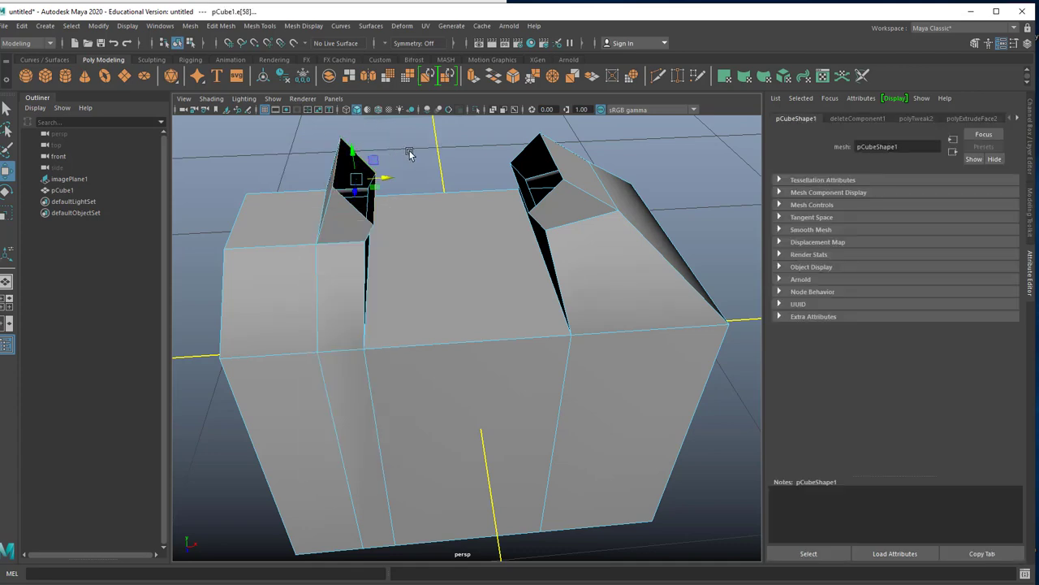
pyautogui.keyDown('alt'); pyautogui.moveTo(432, 190); pyautogui.dragTo(391, 129); pyautogui.keyUp('alt')
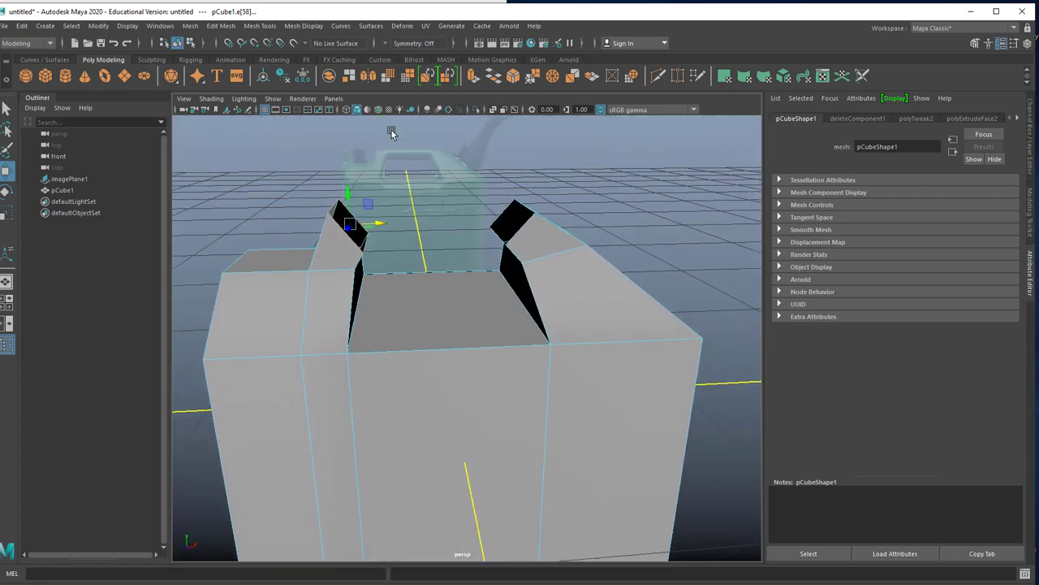
pyautogui.click(473, 77)
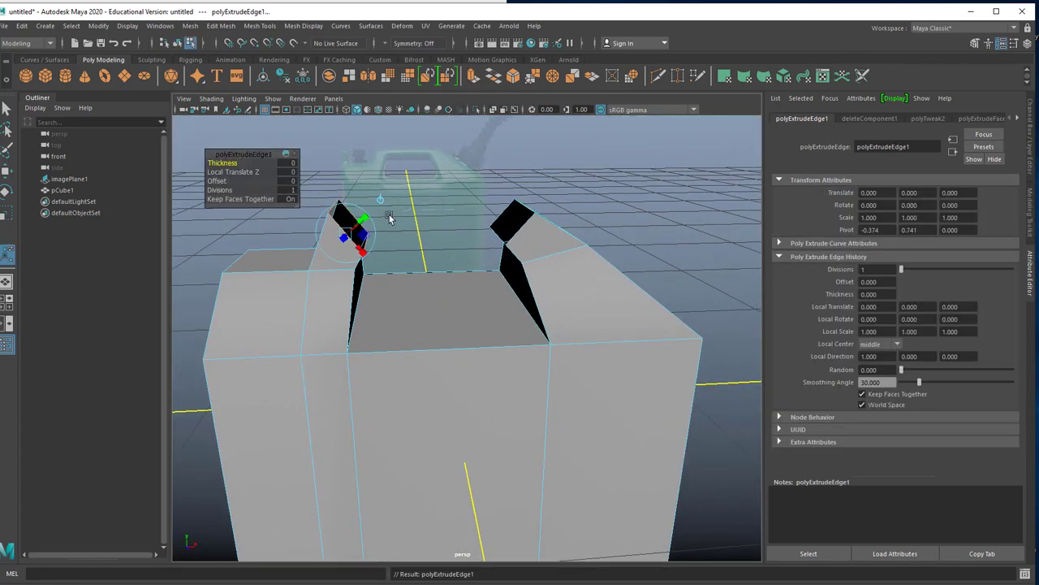
pyautogui.moveTo(389, 218)
pyautogui.keyDown('alt'); pyautogui.mouseDown()
pyautogui.moveTo(381, 209)
pyautogui.moveTo(391, 206)
pyautogui.mouseUp(); pyautogui.keyUp('alt')
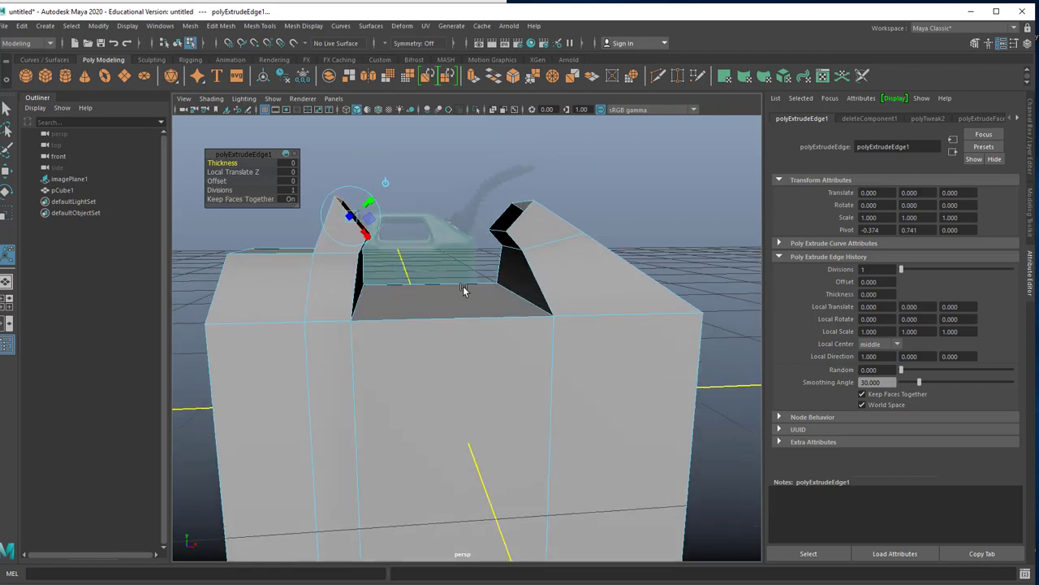
pyautogui.keyDown('alt'); pyautogui.moveTo(463, 289); pyautogui.dragTo(422, 298, button='right'); pyautogui.keyUp('alt')
pyautogui.moveTo(421, 298)
pyautogui.keyDown('alt'); pyautogui.mouseDown()
pyautogui.moveTo(398, 292)
pyautogui.moveTo(434, 295)
pyautogui.moveTo(412, 306)
pyautogui.mouseUp(); pyautogui.keyUp('alt')
pyautogui.moveTo(371, 246); pyautogui.dragTo(435, 263)
pyautogui.hotkey('ctrl', 'z')
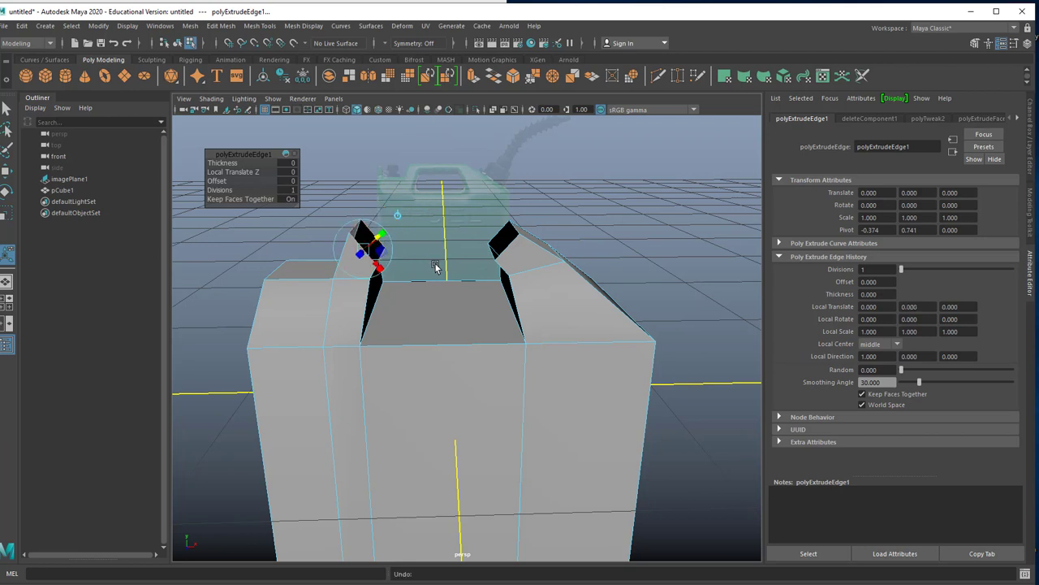
# - Try to extrude the cap-side border edges 0.298 along world X and flatten their end, and undo back past the edge selection
pyautogui.click(400, 216)
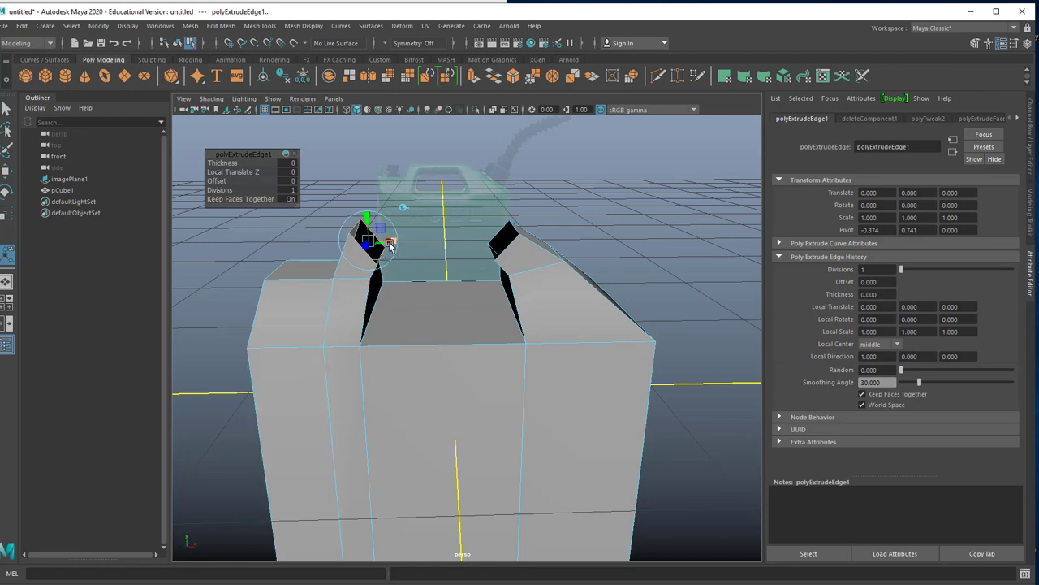
pyautogui.moveTo(391, 242); pyautogui.dragTo(415, 245)
pyautogui.moveTo(430, 242); pyautogui.dragTo(438, 242)
pyautogui.hotkey('ctrl', 'z')
pyautogui.hotkey('ctrl', 'z')
pyautogui.hotkey('ctrl', 'z')
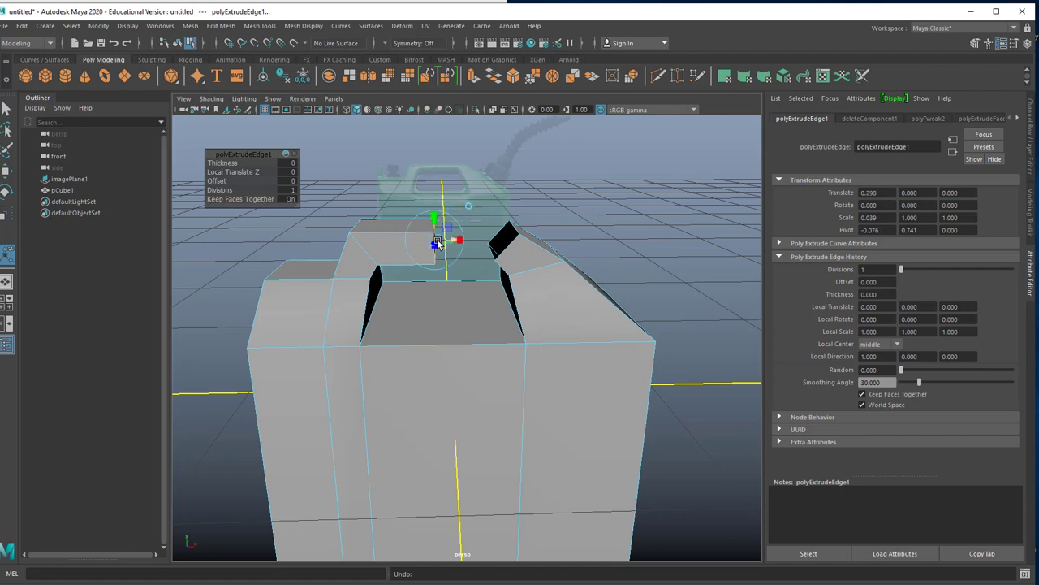
pyautogui.hotkey('ctrl', 'z')
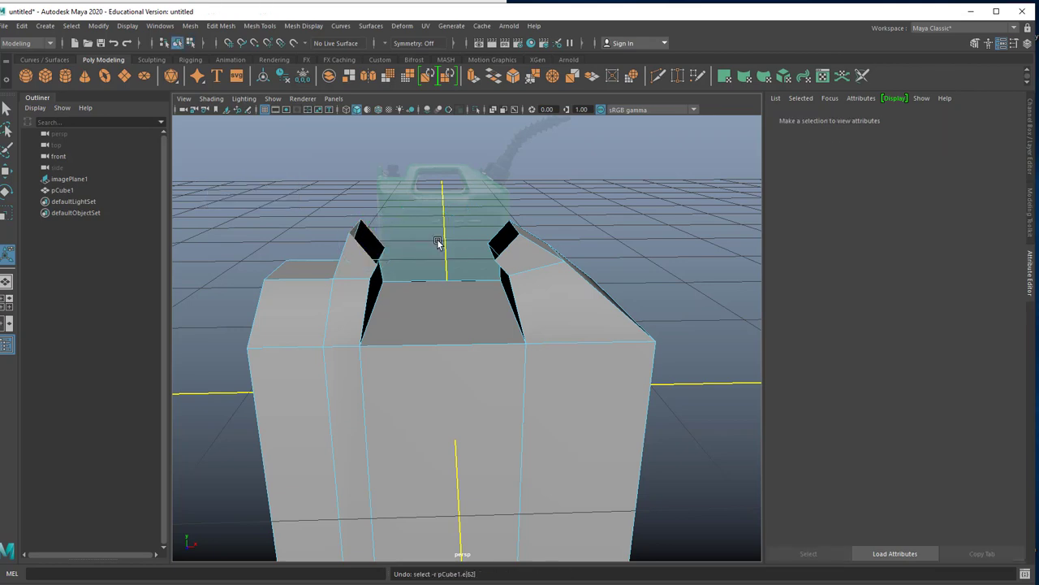
# - Reselect the cap-side support's open border edges and try extruding them along a local axis, undoing the move
pyautogui.click(379, 256)
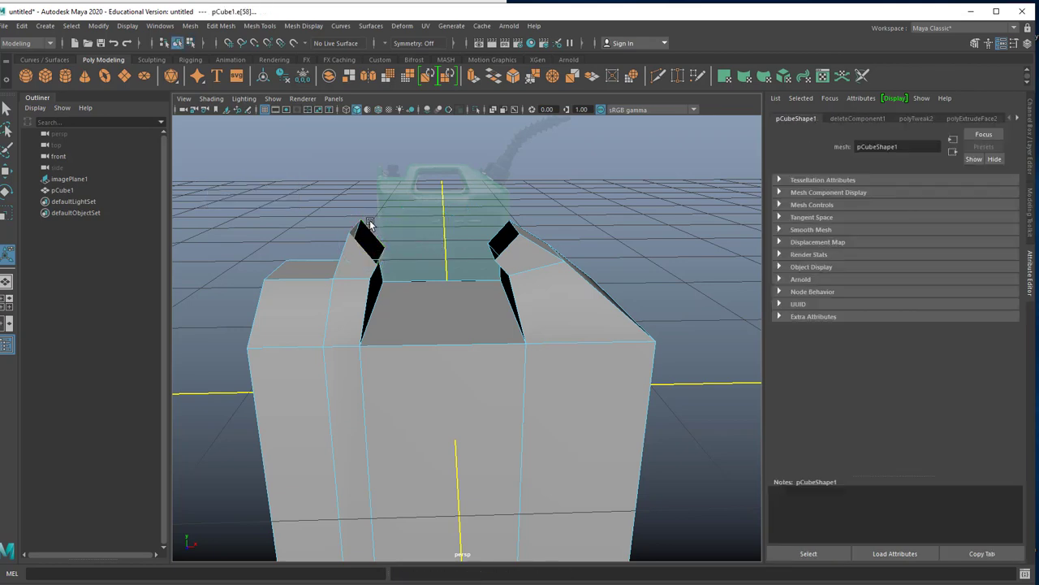
pyautogui.keyDown('alt'); pyautogui.moveTo(367, 227); pyautogui.dragTo(457, 222); pyautogui.keyUp('alt')
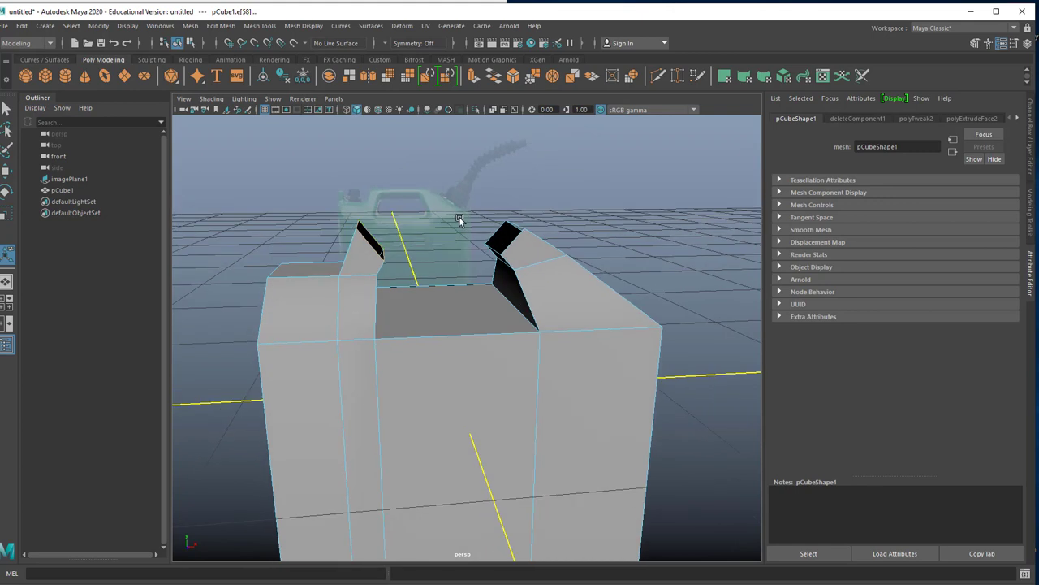
pyautogui.click(472, 77)
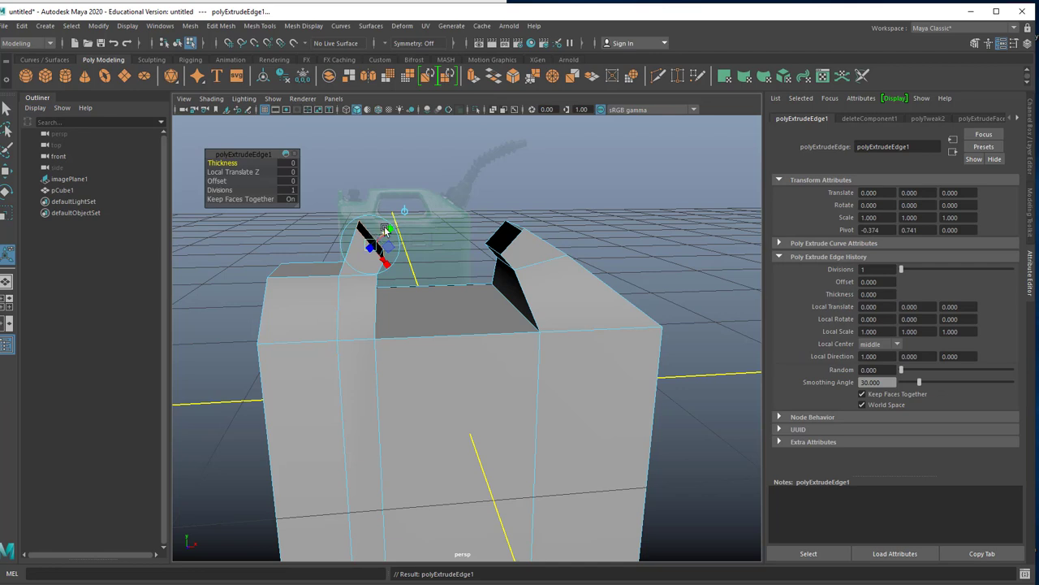
pyautogui.moveTo(383, 237); pyautogui.dragTo(481, 177)
pyautogui.hotkey('ctrl', 'z')
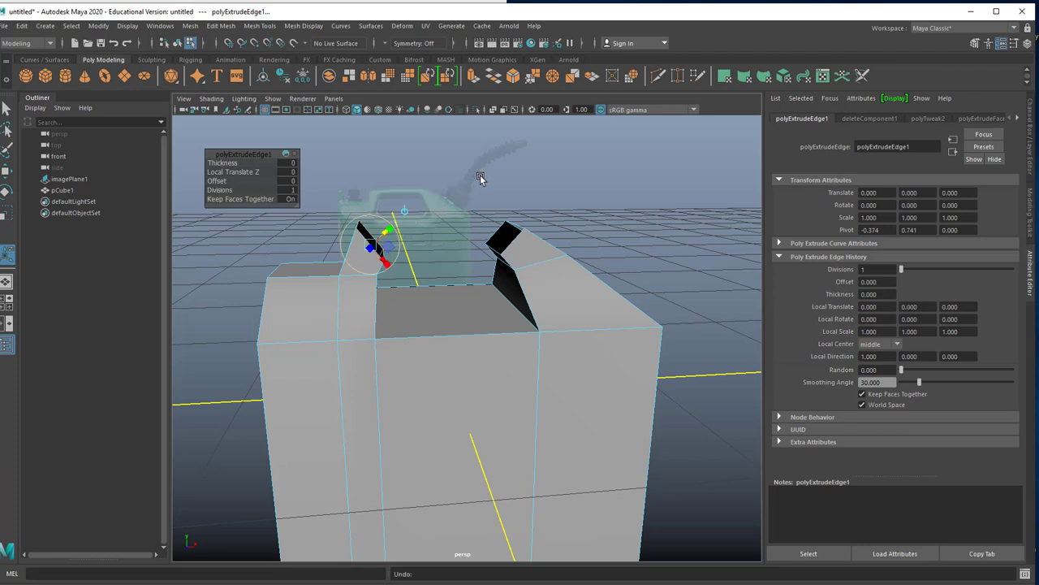
# - Switch the extrusion to world axes and try extending the cap-side border edges 0.214 along X across the handle gap
pyautogui.click(405, 211)
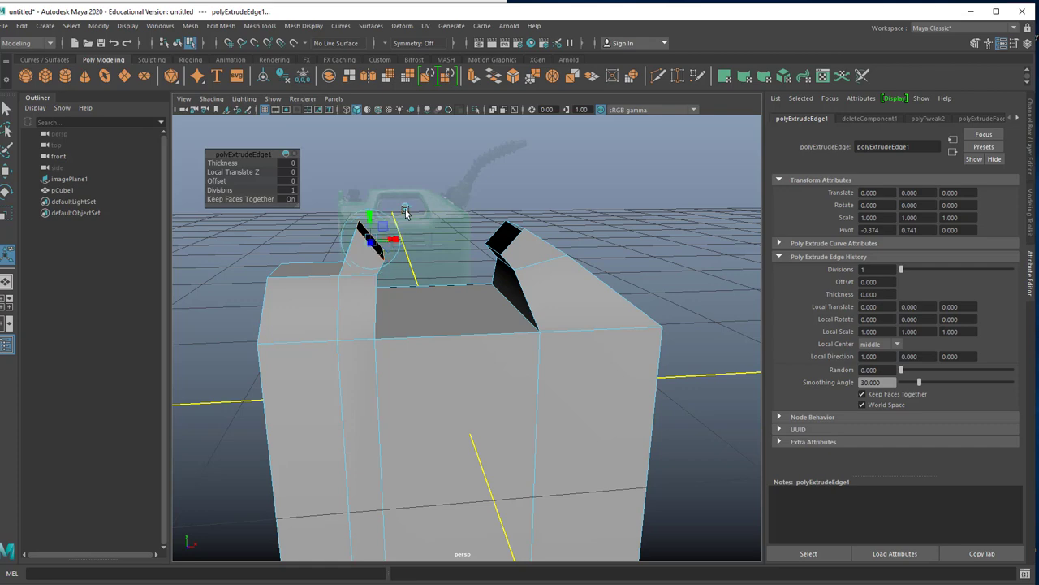
pyautogui.keyDown('alt'); pyautogui.moveTo(406, 213); pyautogui.dragTo(414, 258); pyautogui.keyUp('alt')
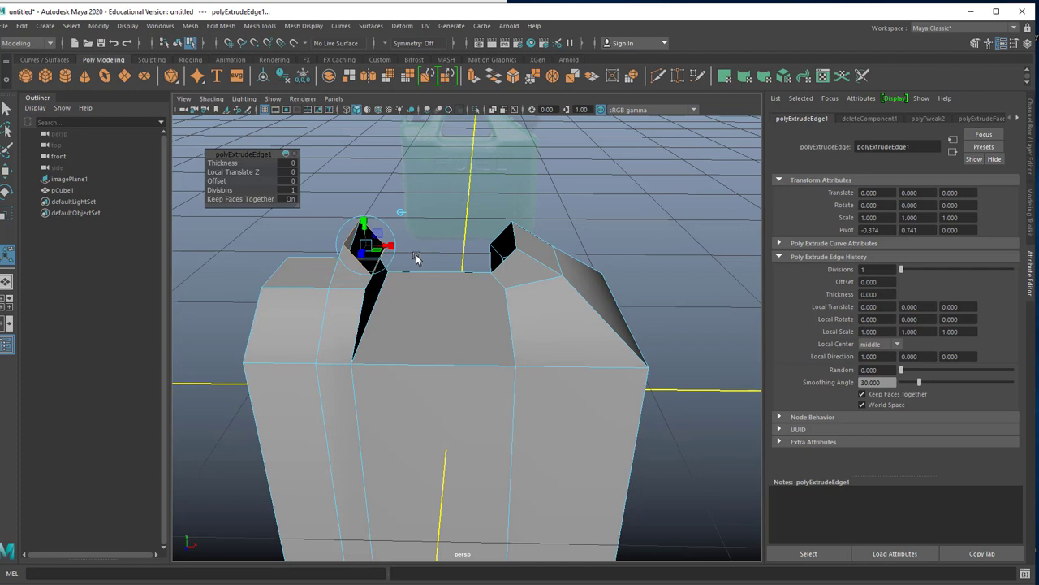
pyautogui.click(400, 213)
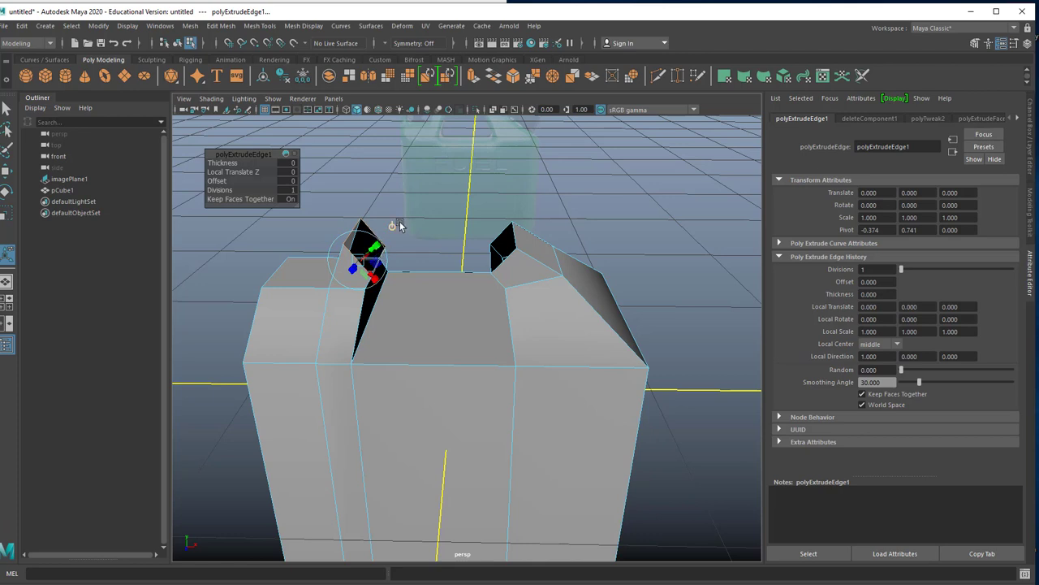
pyautogui.click(392, 226)
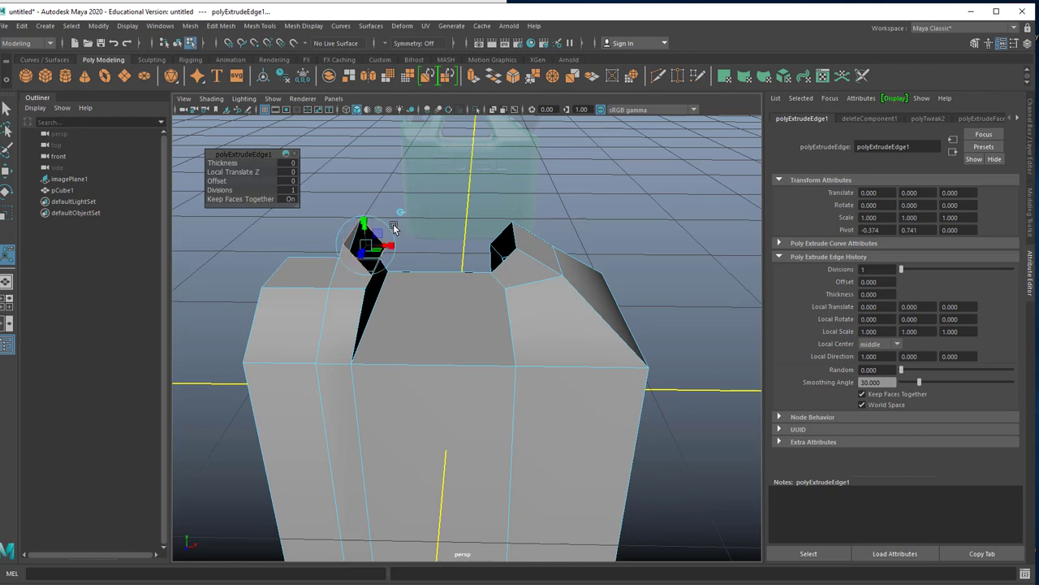
pyautogui.moveTo(381, 249); pyautogui.dragTo(434, 246)
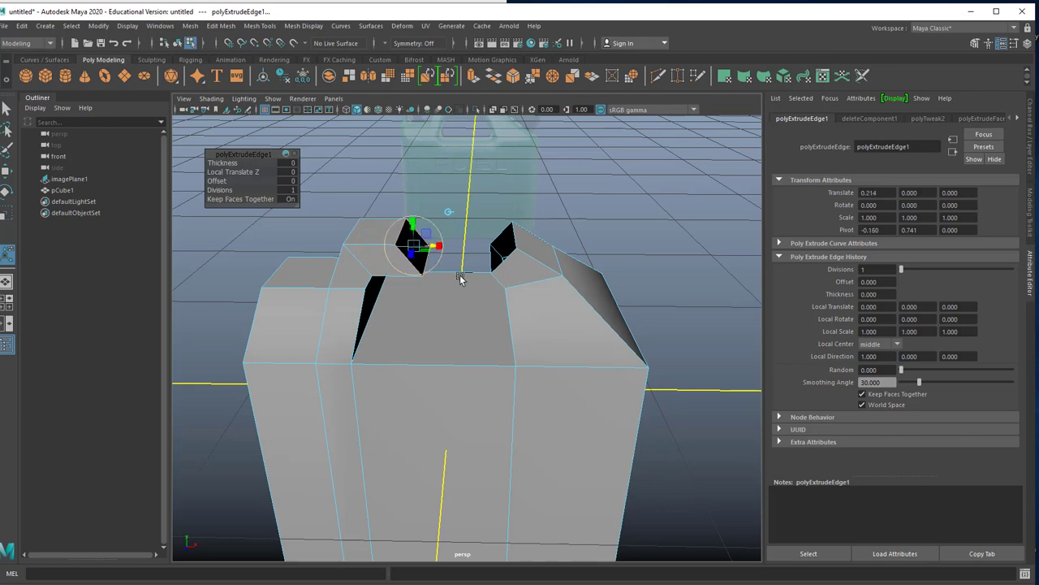
# - Try rotating the extruded handle end and flattening it along X, and undo everything back to before the extrusion
pyautogui.keyDown('alt'); pyautogui.moveTo(470, 283); pyautogui.dragTo(485, 262); pyautogui.keyUp('alt')
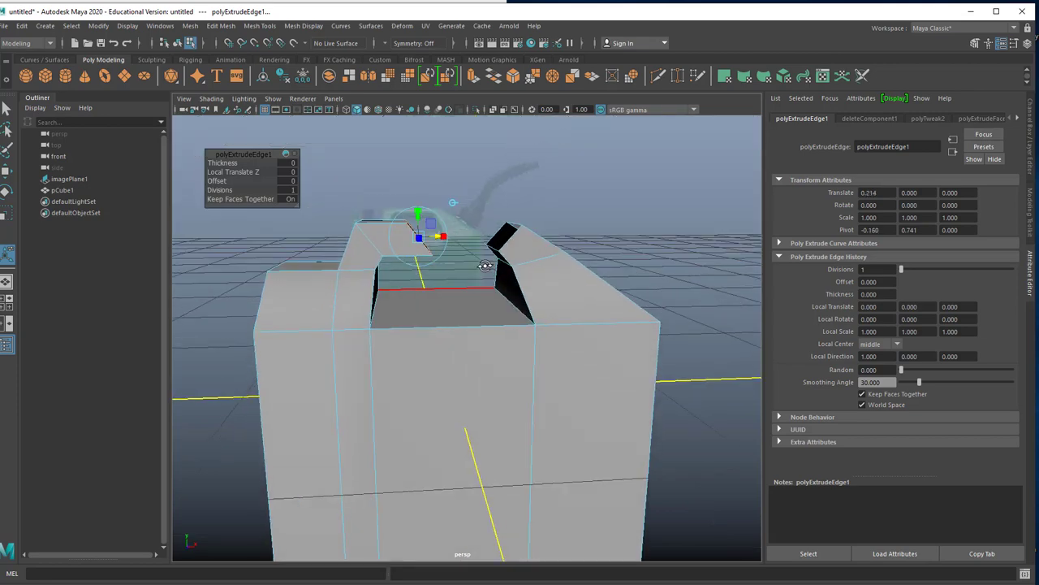
pyautogui.click(436, 211)
pyautogui.moveTo(435, 211); pyautogui.dragTo(466, 235)
pyautogui.hotkey('ctrl', 'z')
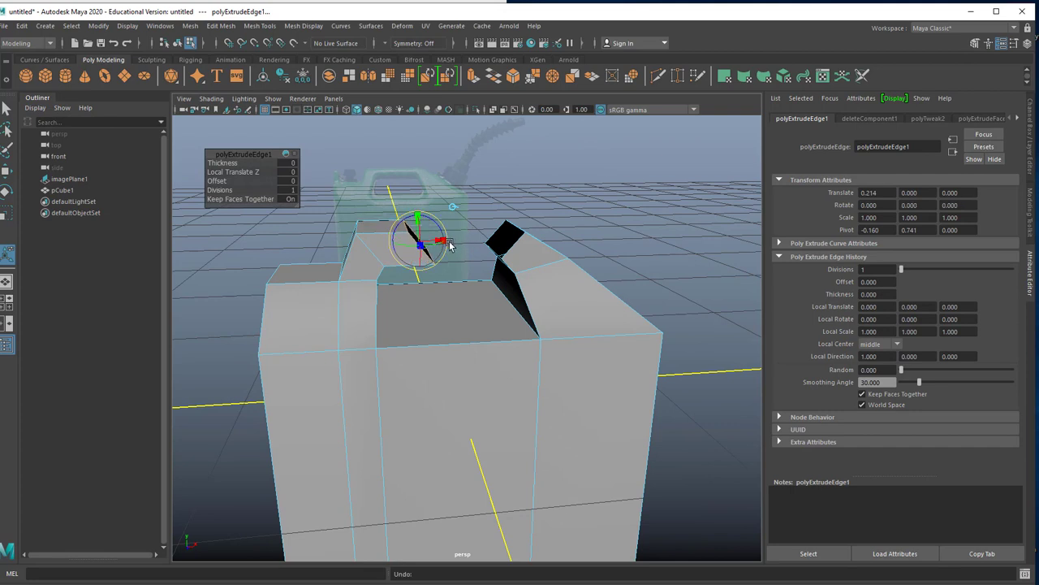
pyautogui.click(445, 241)
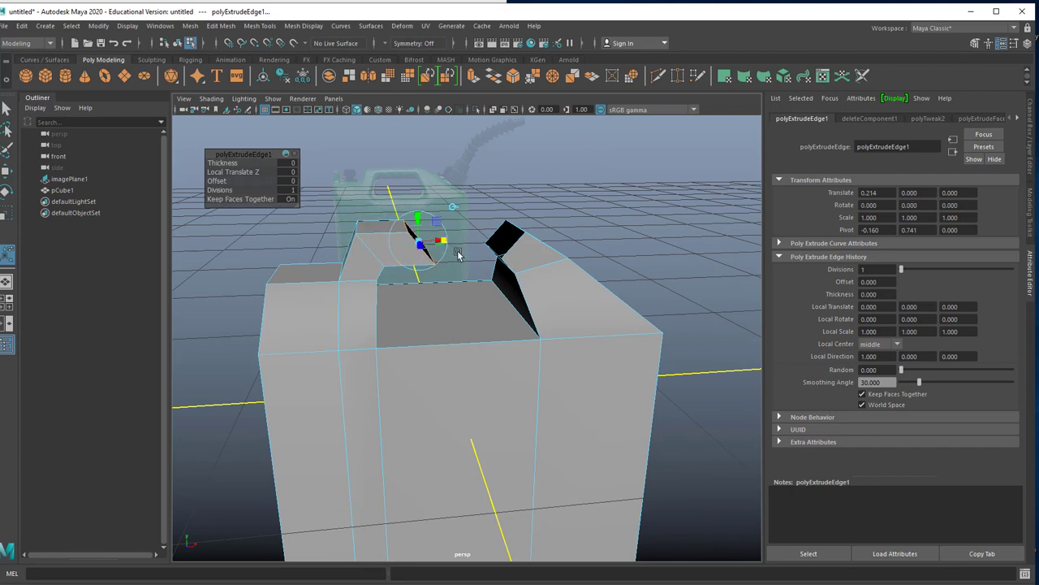
pyautogui.moveTo(445, 241); pyautogui.dragTo(441, 267)
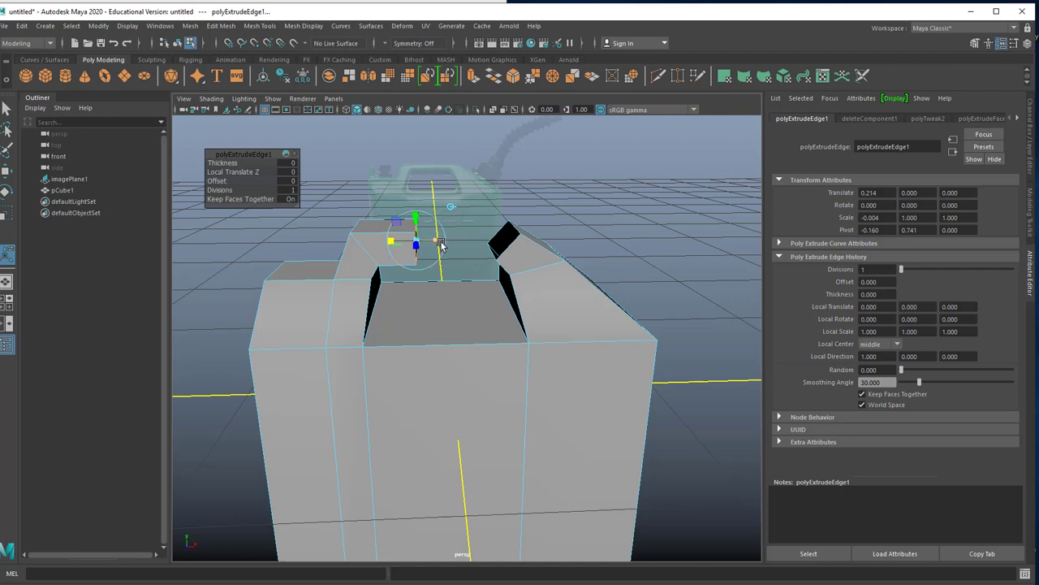
pyautogui.hotkey('ctrl', 'z')
pyautogui.hotkey('ctrl', 'z')
pyautogui.hotkey('ctrl', 'z')
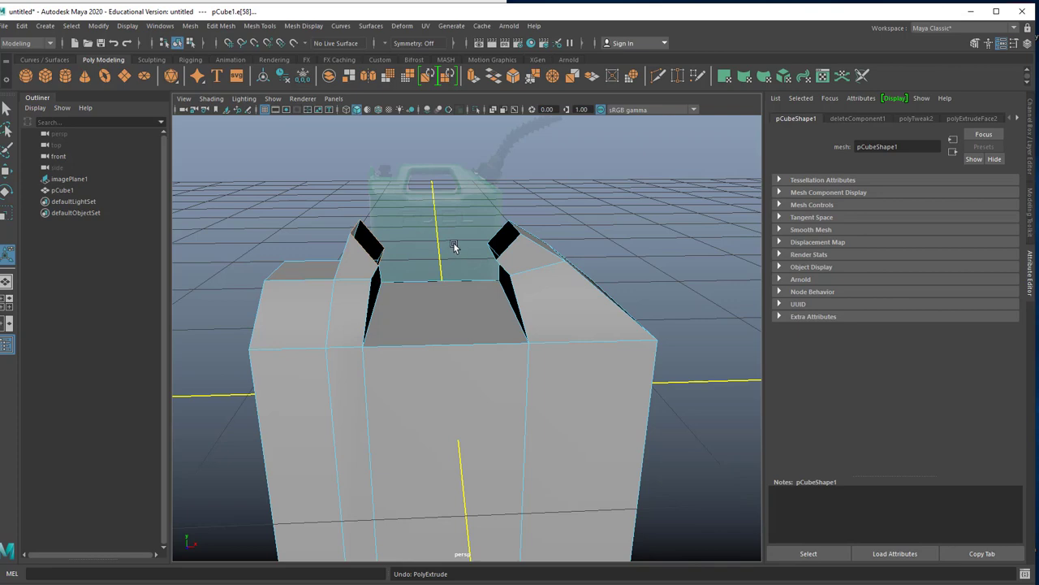
# - Select all border edges around the open end of the cap-side handle support
pyautogui.keyDown('alt'); pyautogui.moveTo(425, 242); pyautogui.dragTo(398, 260); pyautogui.keyUp('alt')
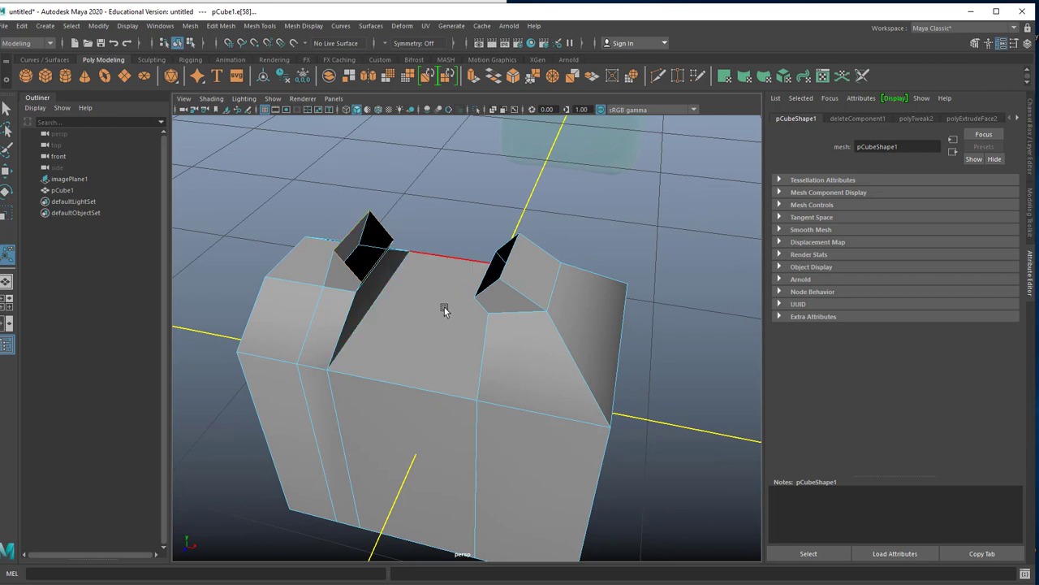
pyautogui.moveTo(436, 326)
pyautogui.keyDown('alt'); pyautogui.mouseDown()
pyautogui.moveTo(471, 311)
pyautogui.moveTo(441, 318)
pyautogui.moveTo(431, 308)
pyautogui.moveTo(478, 302)
pyautogui.moveTo(442, 318)
pyautogui.mouseUp(); pyautogui.keyUp('alt')
pyautogui.click(411, 204)
pyautogui.keyDown('alt'); pyautogui.moveTo(411, 204); pyautogui.dragTo(490, 271); pyautogui.keyUp('alt')
pyautogui.click(491, 259)
pyautogui.click(501, 233)
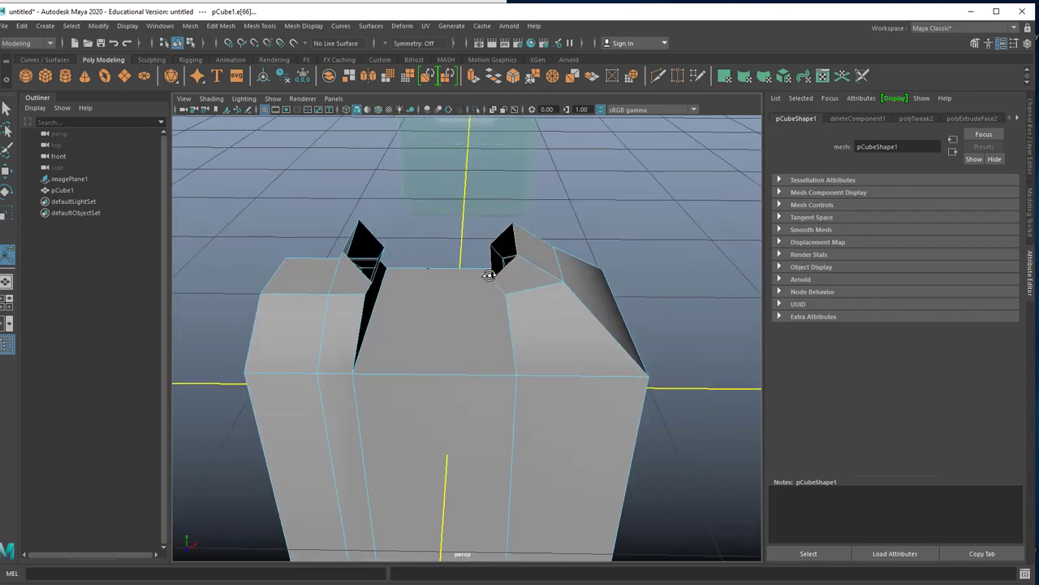
pyautogui.keyDown('alt'); pyautogui.moveTo(447, 201); pyautogui.dragTo(425, 200); pyautogui.keyUp('alt')
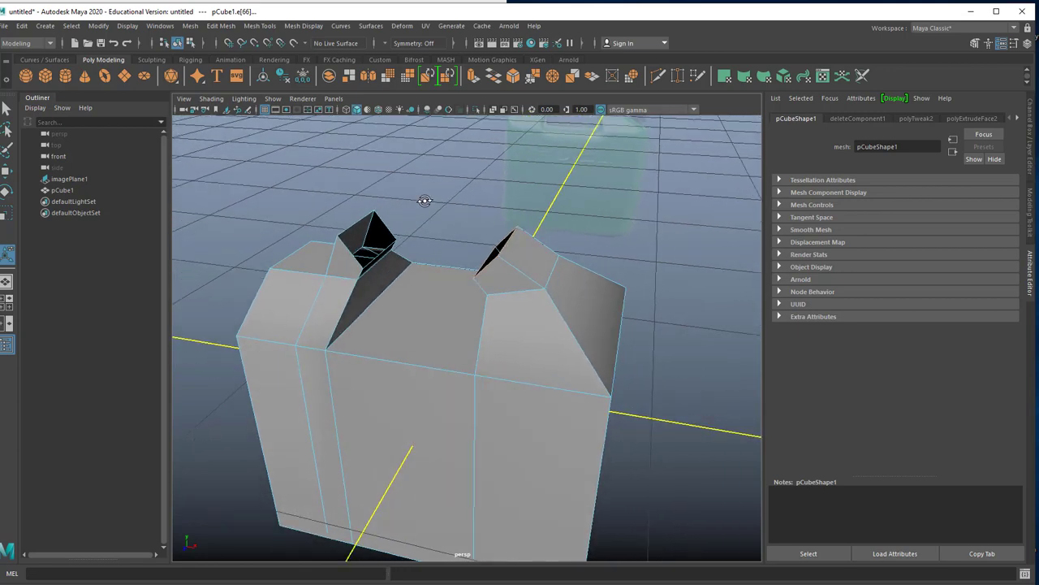
pyautogui.keyDown('alt'); pyautogui.moveTo(425, 201); pyautogui.dragTo(431, 202); pyautogui.keyUp('alt')
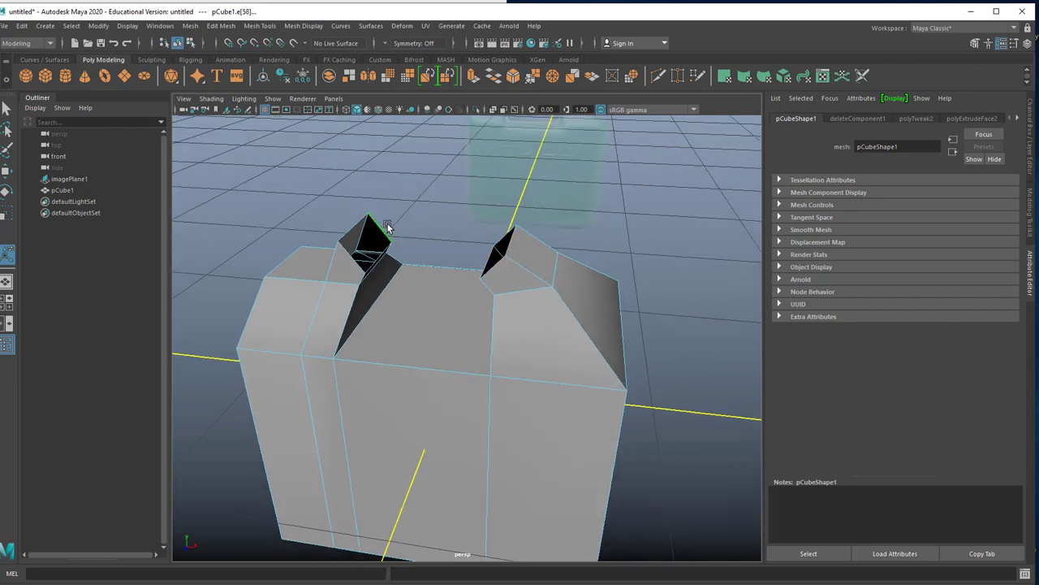
pyautogui.moveTo(390, 248)
pyautogui.keyDown('alt'); pyautogui.mouseDown()
pyautogui.moveTo(345, 253)
pyautogui.moveTo(417, 232)
pyautogui.moveTo(407, 240)
pyautogui.mouseUp(); pyautogui.keyUp('alt')
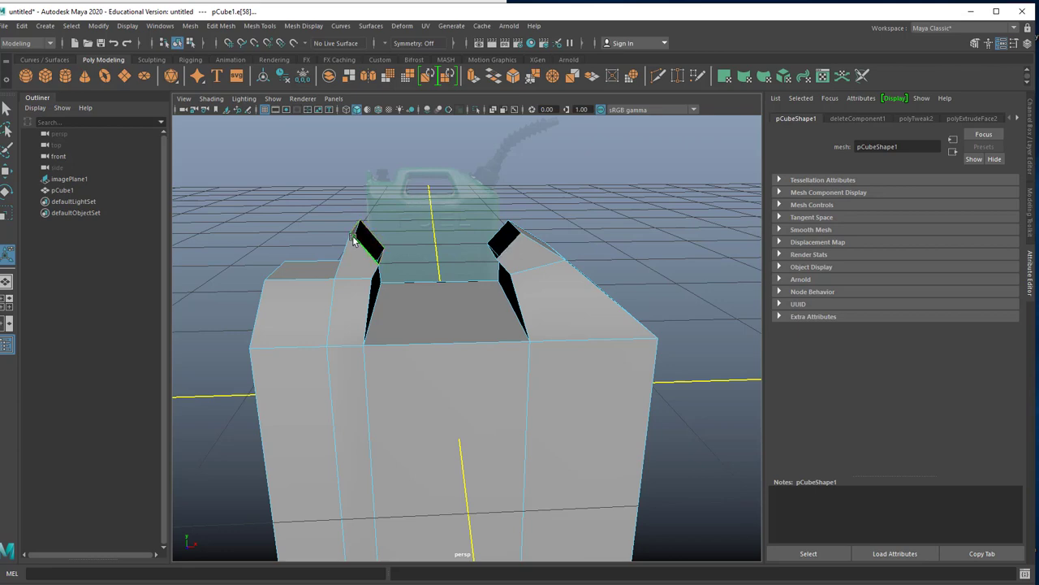
pyautogui.keyDown('alt'); pyautogui.moveTo(404, 242); pyautogui.dragTo(386, 226); pyautogui.keyUp('alt')
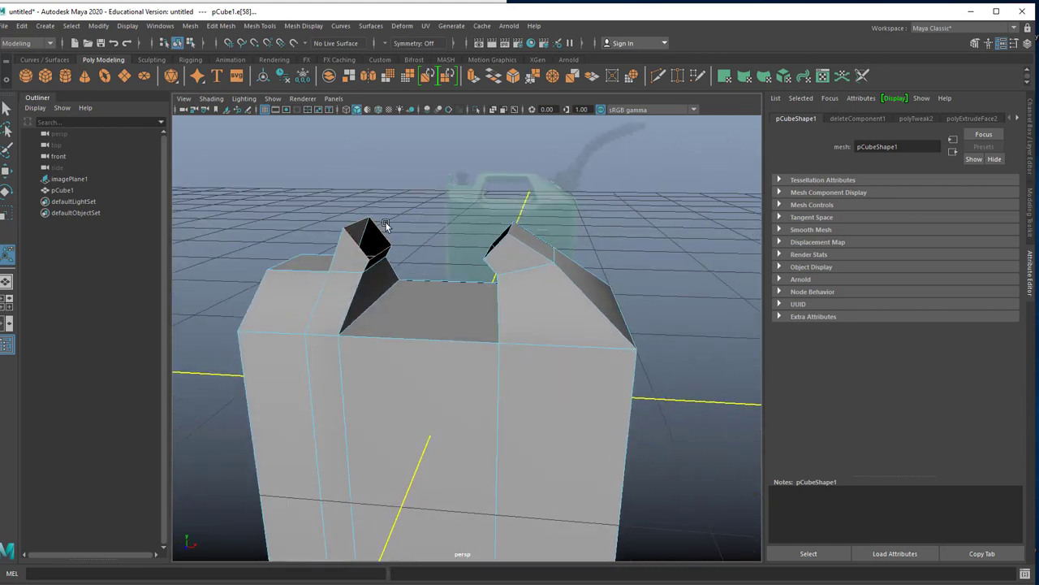
# - Extrude the selected border edges along world X across the gap, almost up to the spout-side support's opening
pyautogui.click(473, 80)
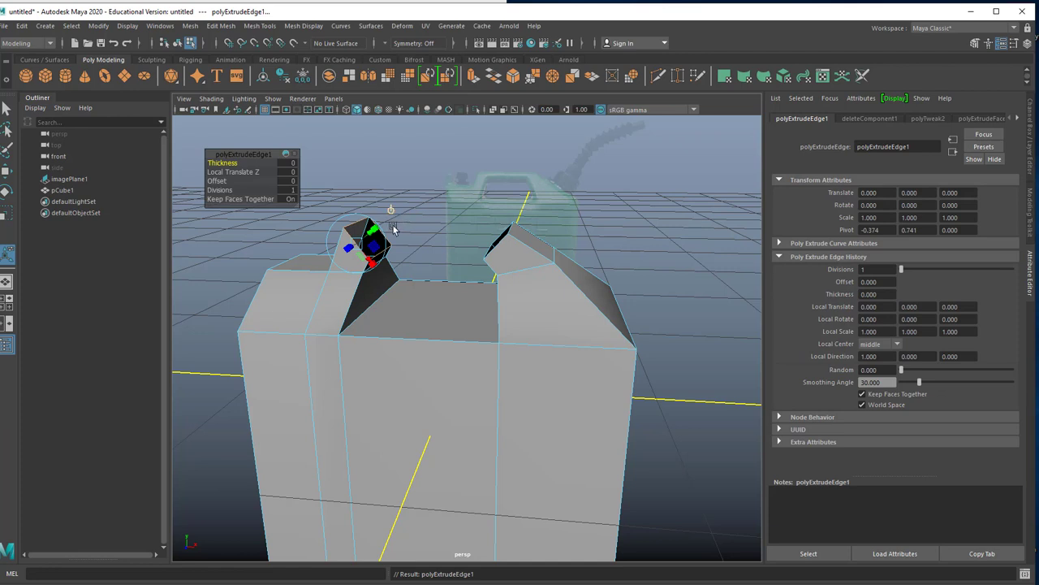
pyautogui.click(391, 211)
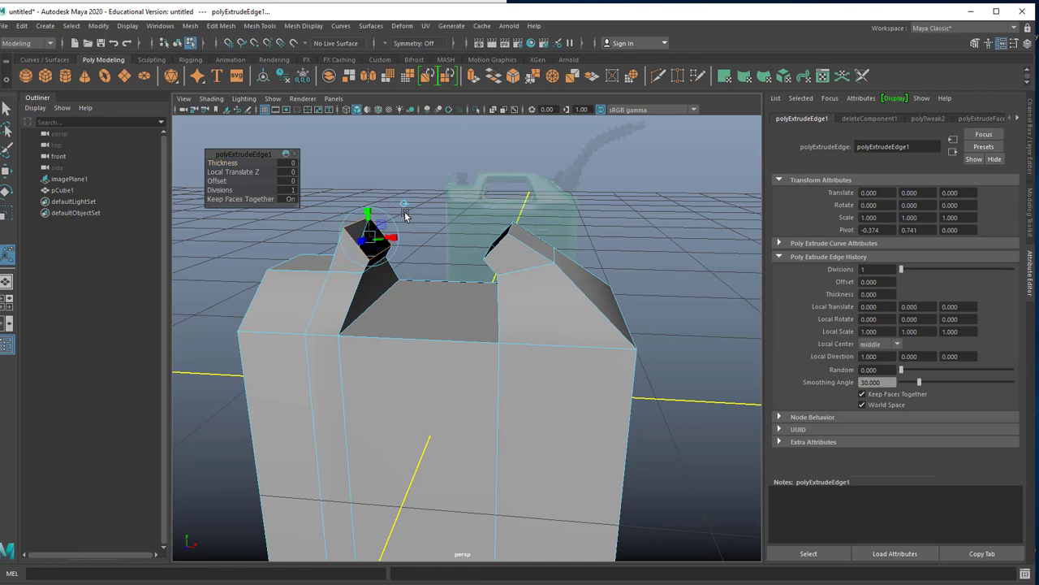
pyautogui.moveTo(389, 237); pyautogui.dragTo(520, 263)
pyautogui.click(576, 176)
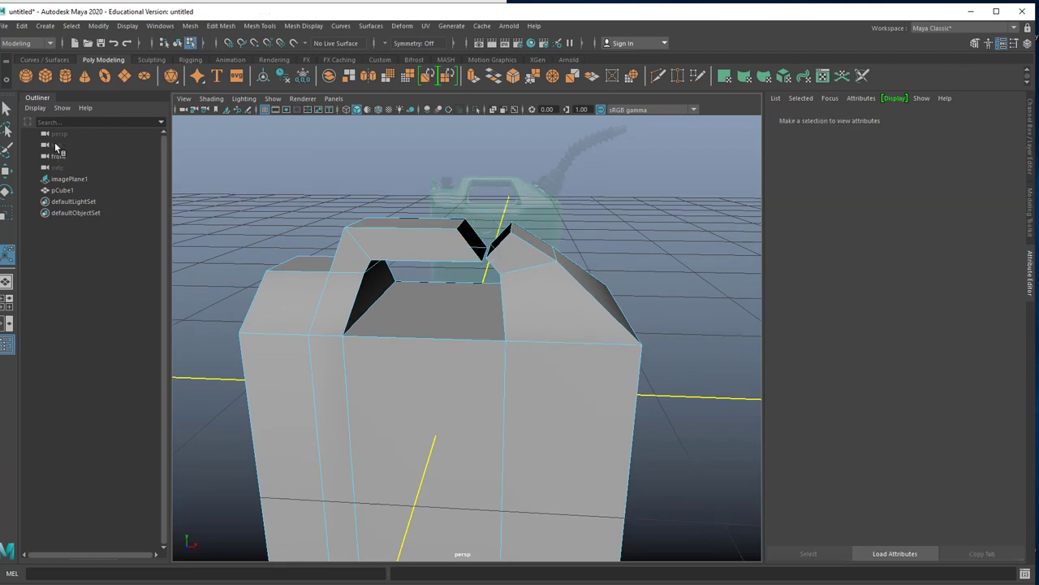
# - Examine the vertices, faces and border edges around the remaining gap between the cap-side and spout-side handle ends
pyautogui.keyDown('alt'); pyautogui.moveTo(592, 350); pyautogui.dragTo(587, 290, button='right'); pyautogui.keyUp('alt')
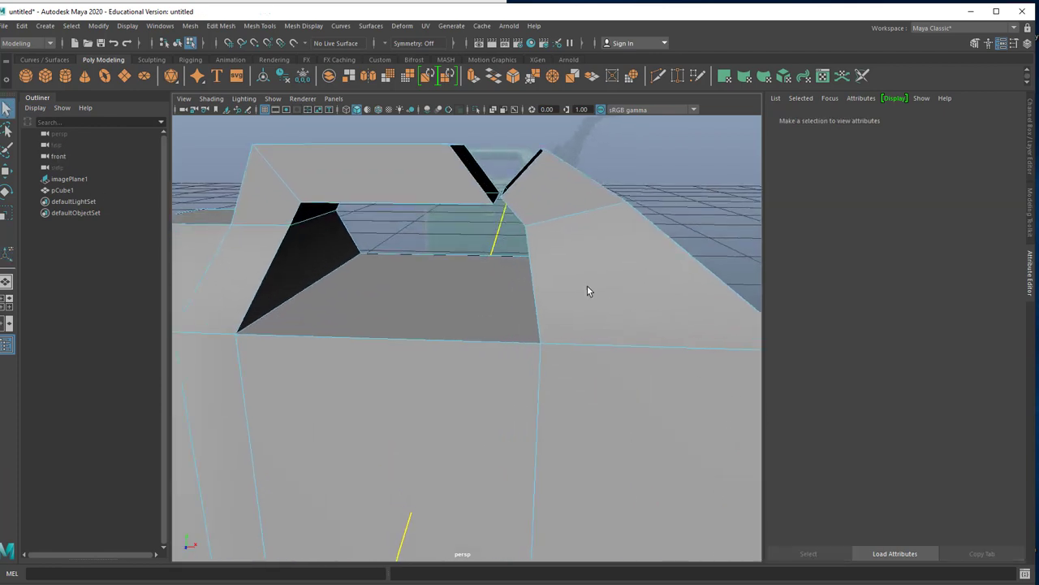
pyautogui.keyDown('alt'); pyautogui.moveTo(587, 290); pyautogui.dragTo(550, 288); pyautogui.keyUp('alt')
pyautogui.rightClick(556, 263)
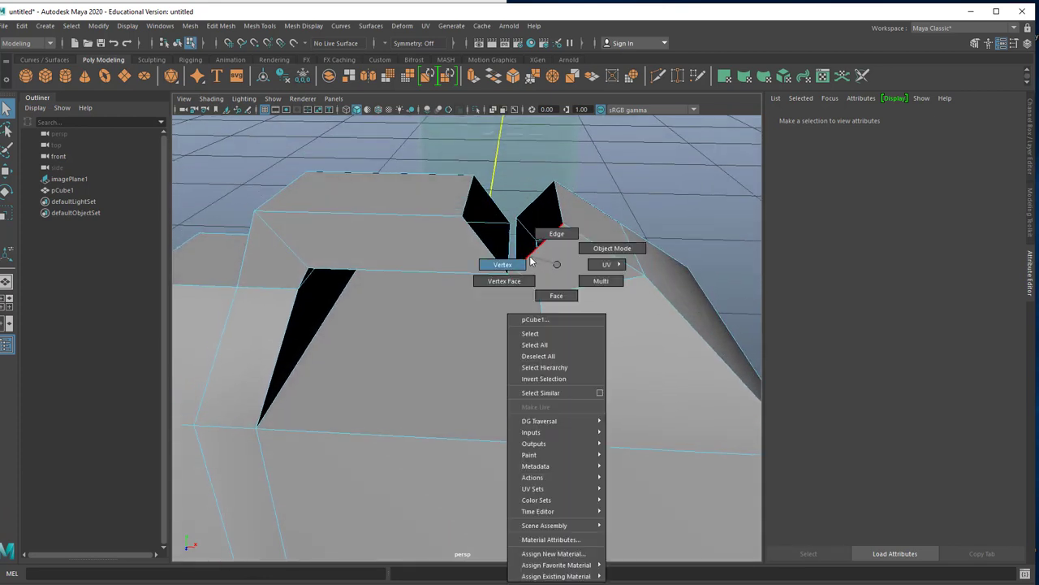
pyautogui.click(526, 263)
pyautogui.click(514, 219)
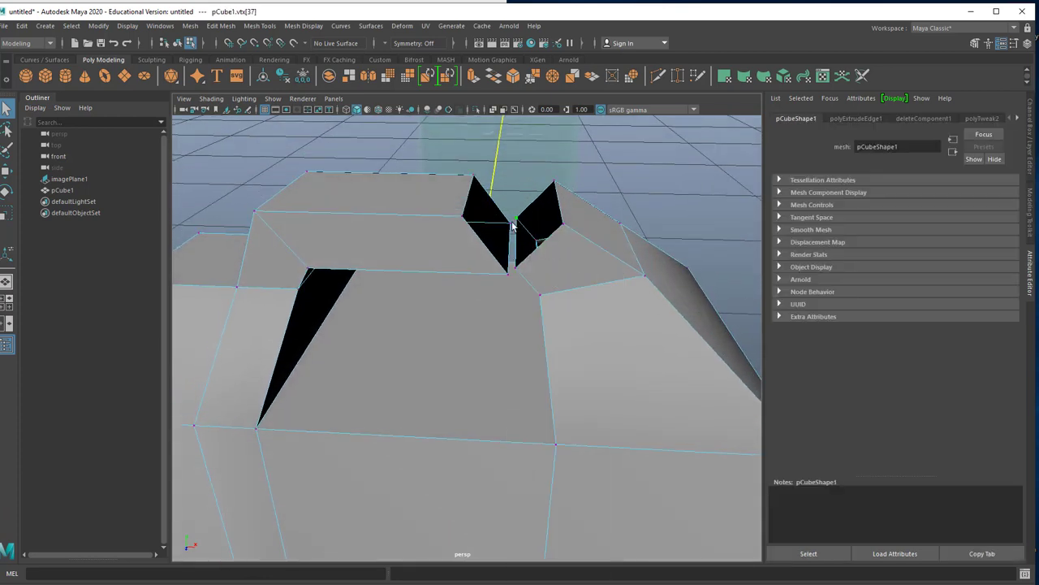
pyautogui.rightClick(514, 266)
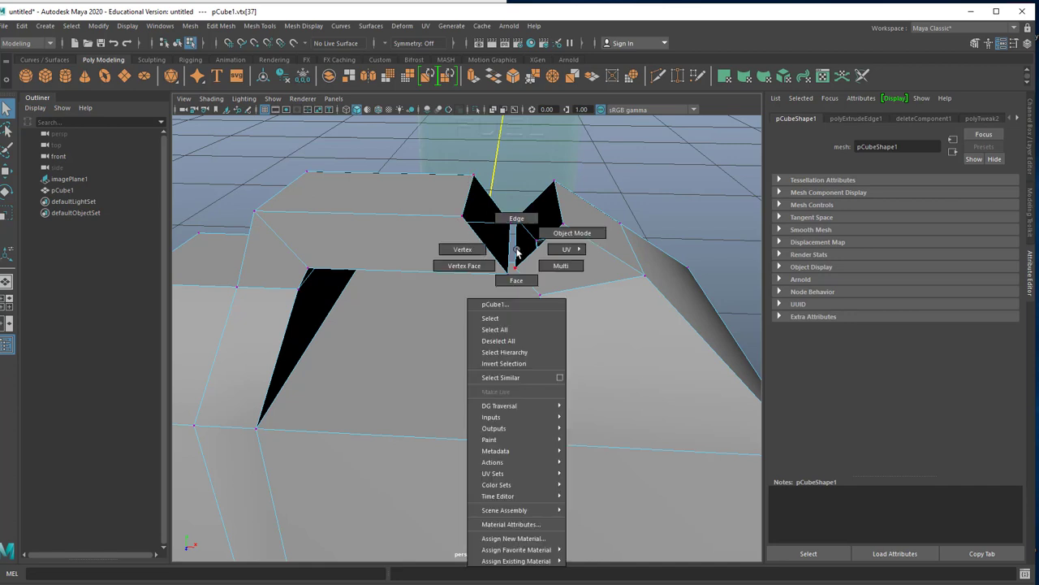
pyautogui.click(514, 282)
pyautogui.click(526, 250)
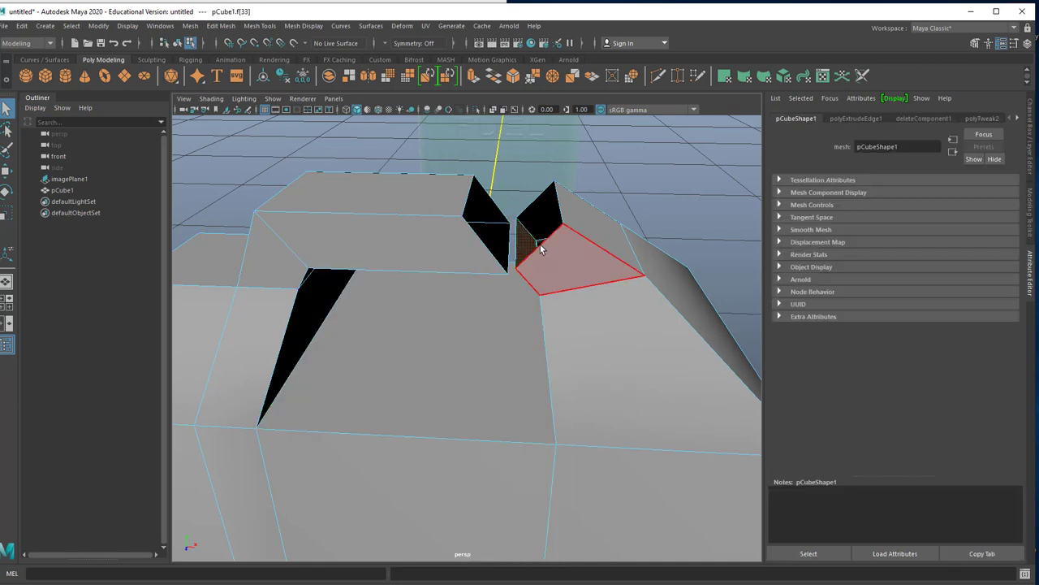
pyautogui.rightClick(540, 241)
pyautogui.moveTo(530, 269); pyautogui.dragTo(541, 209, button='right')
pyautogui.click(541, 201)
pyautogui.keyDown('shift'); pyautogui.click(554, 211); pyautogui.keyUp('shift')
pyautogui.click(555, 237)
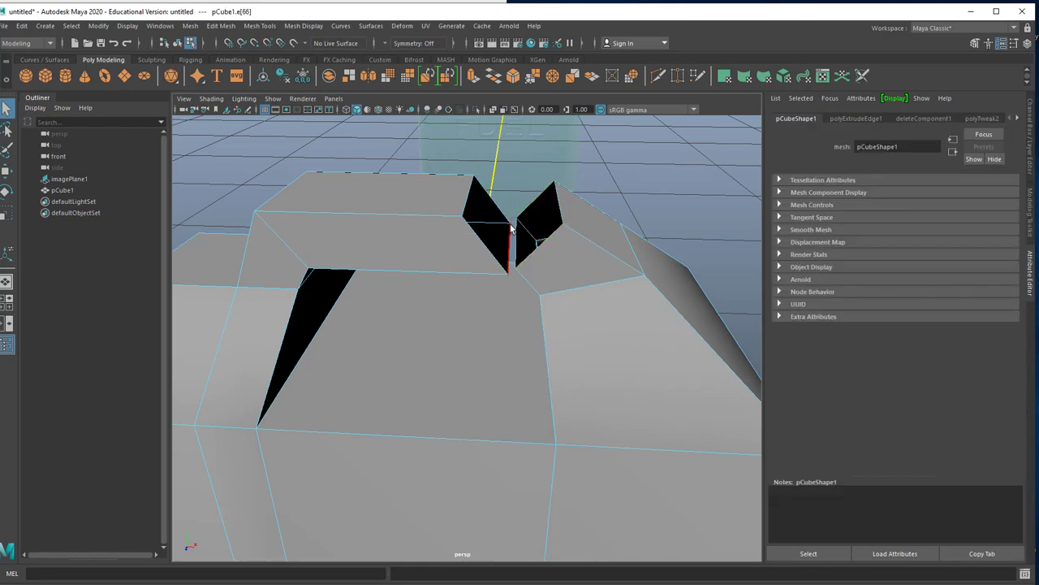
pyautogui.keyDown('alt'); pyautogui.moveTo(547, 276); pyautogui.dragTo(420, 312); pyautogui.keyUp('alt')
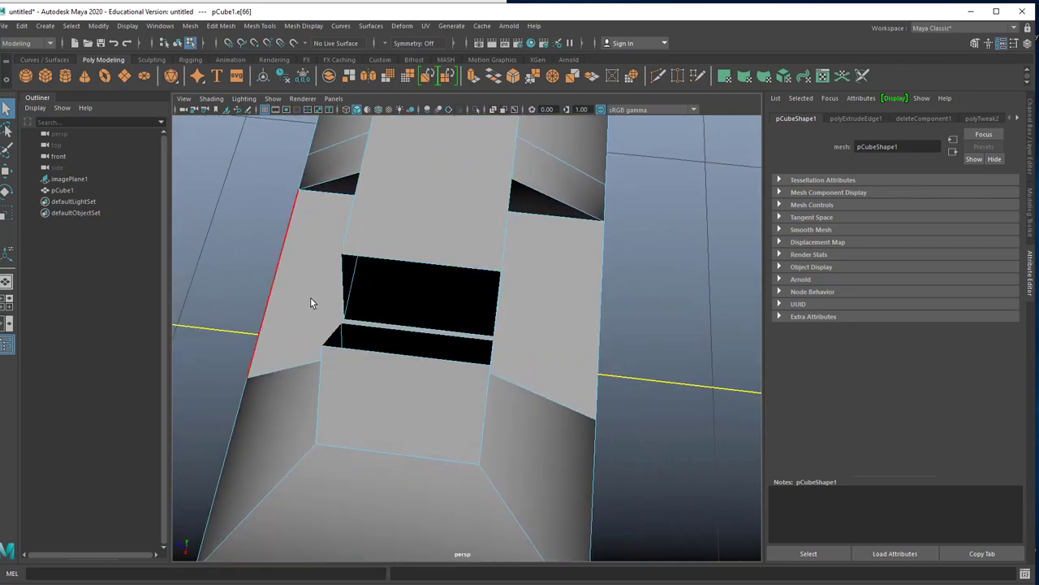
pyautogui.keyDown('alt'); pyautogui.moveTo(435, 358); pyautogui.dragTo(571, 338); pyautogui.keyUp('alt')
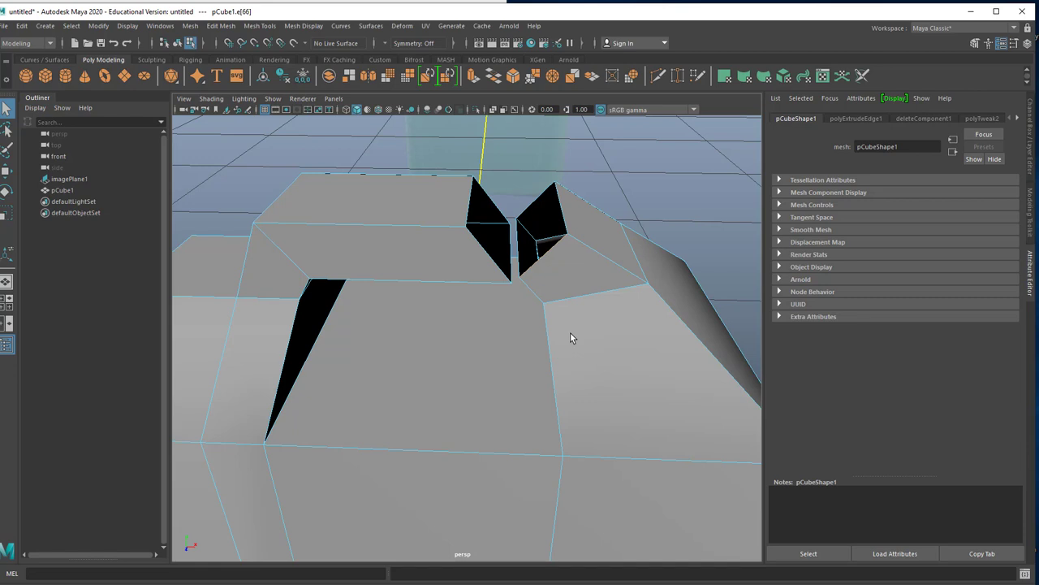
# - Activate Target Weld, reset its settings so that it merges to the target, and switch the mesh to vertex mode
pyautogui.click(268, 26)
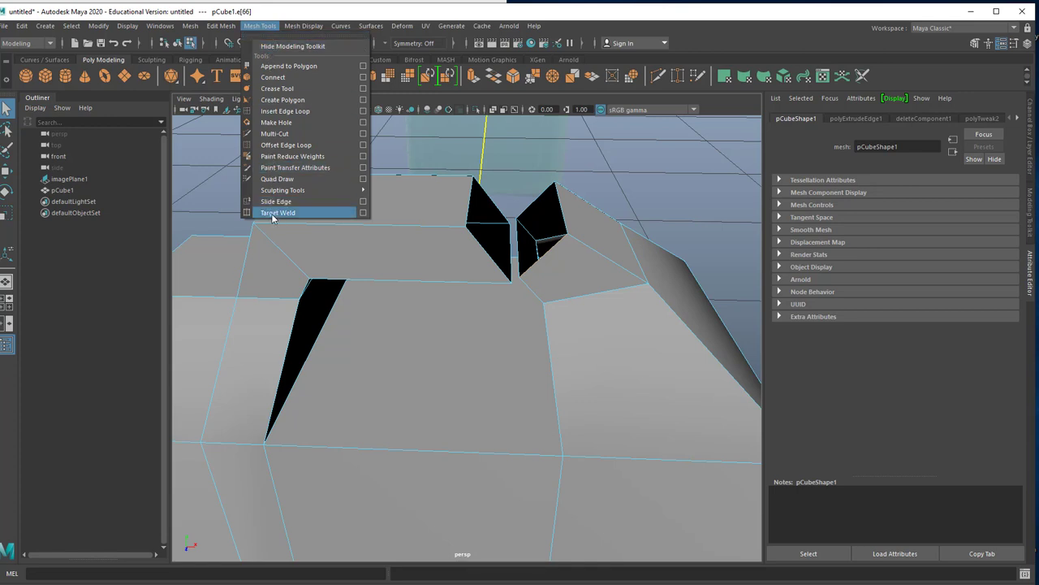
pyautogui.click(363, 213)
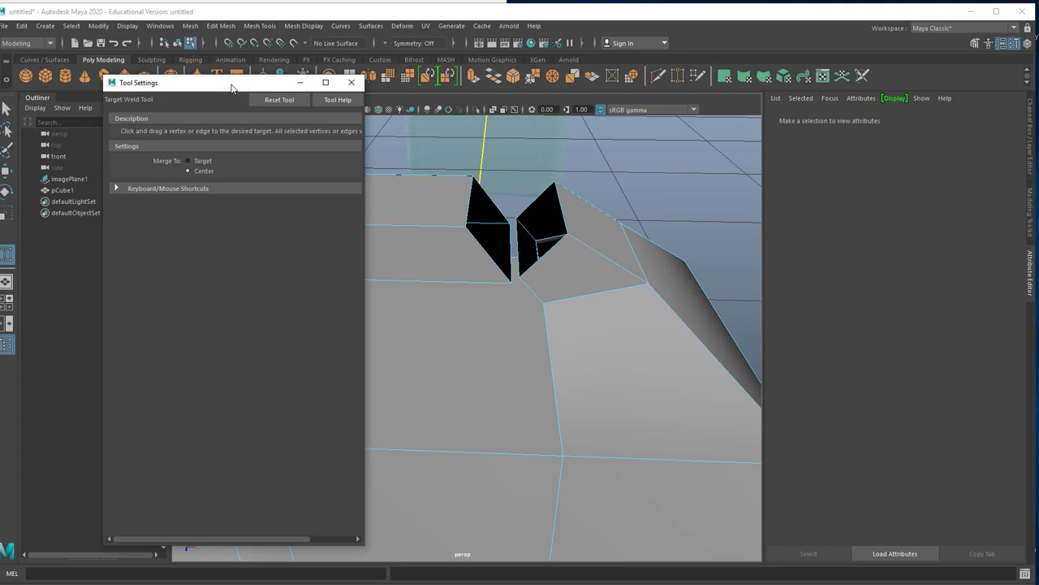
pyautogui.moveTo(232, 88); pyautogui.dragTo(137, 28)
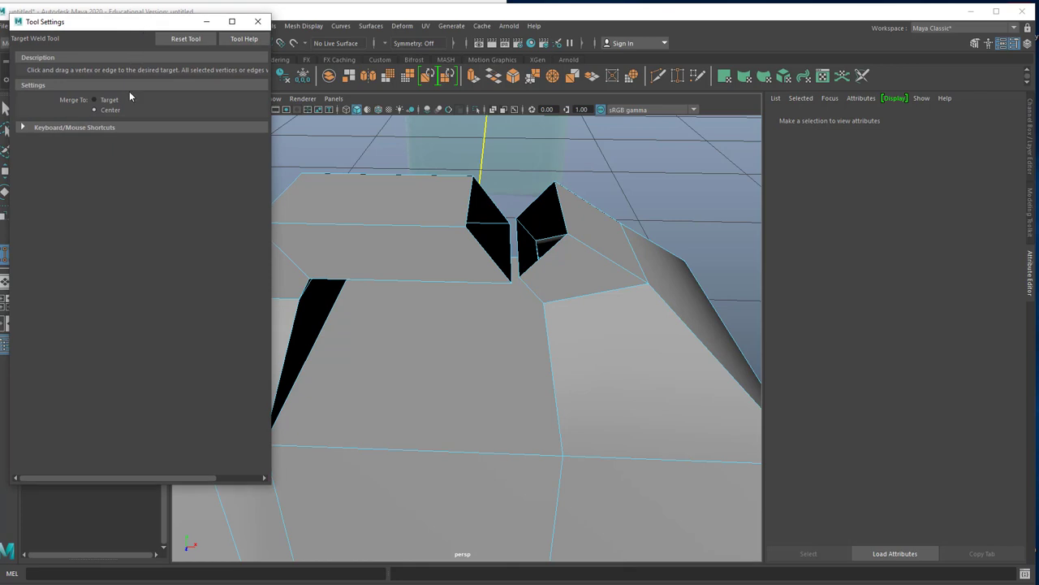
pyautogui.click(176, 39)
pyautogui.moveTo(480, 204); pyautogui.dragTo(433, 203, button='right')
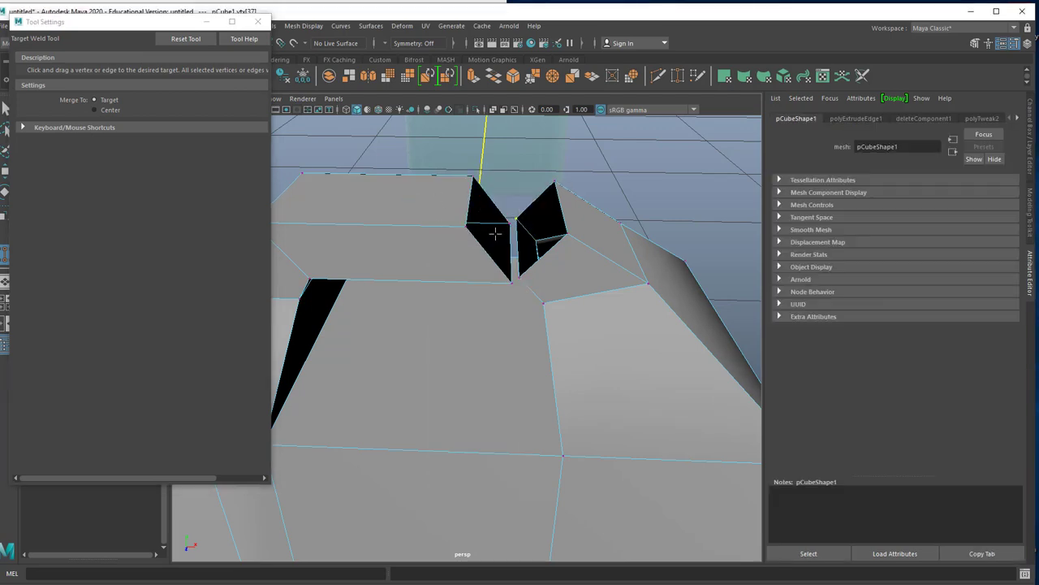
# - Weld the lower rear vertex of the cap-side handle end to the matching spout-side vertex, merging to the target
pyautogui.keyDown('alt'); pyautogui.moveTo(502, 258); pyautogui.dragTo(670, 257, button='right'); pyautogui.keyUp('alt')
pyautogui.keyDown('alt'); pyautogui.moveTo(629, 207); pyautogui.dragTo(597, 295, button='middle'); pyautogui.keyUp('alt')
pyautogui.keyDown('alt'); pyautogui.moveTo(579, 236); pyautogui.dragTo(520, 204); pyautogui.keyUp('alt')
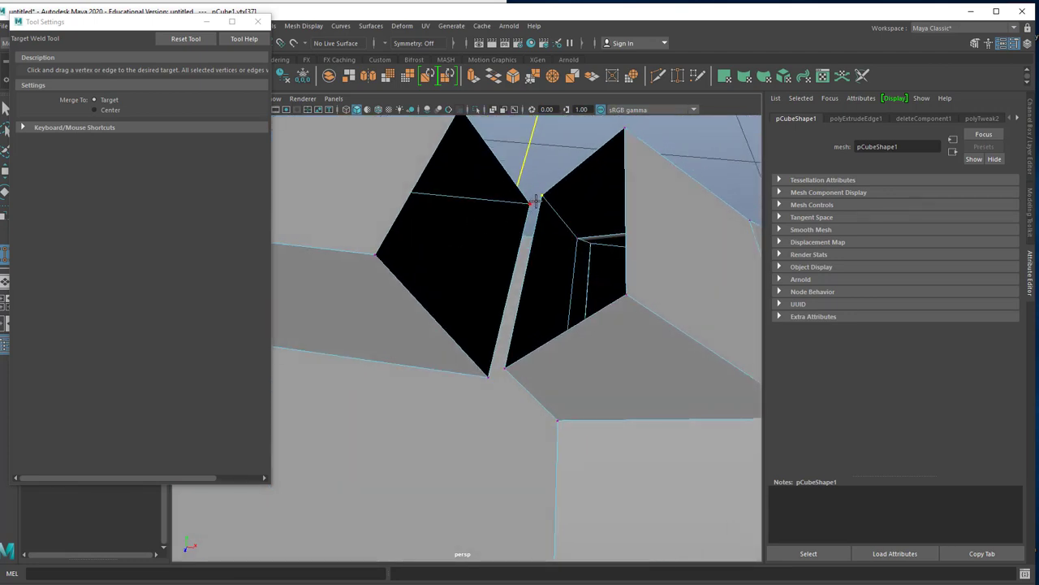
pyautogui.moveTo(542, 195); pyautogui.dragTo(518, 202)
pyautogui.click(112, 106)
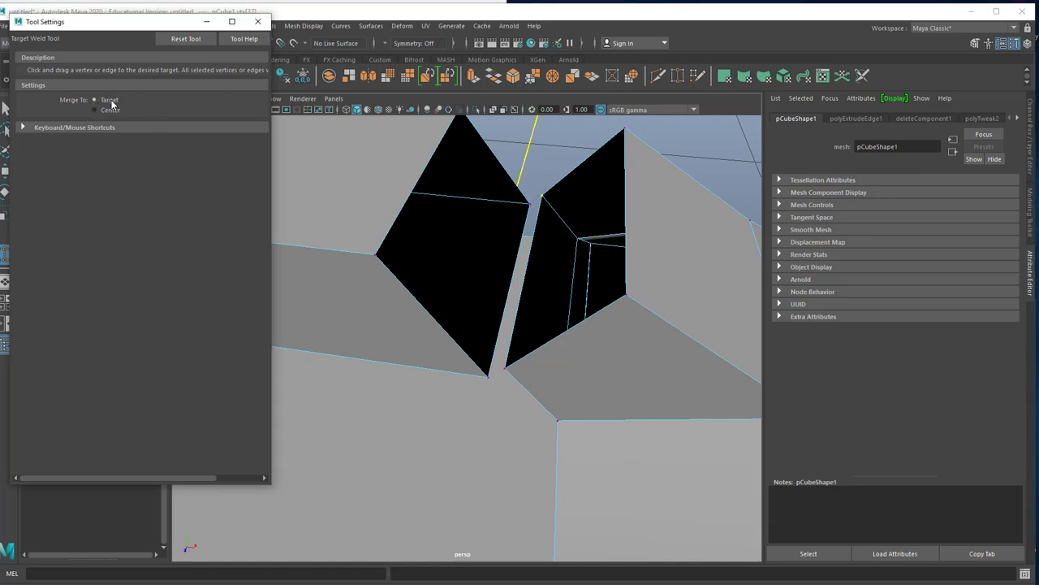
pyautogui.moveTo(530, 203); pyautogui.dragTo(543, 195)
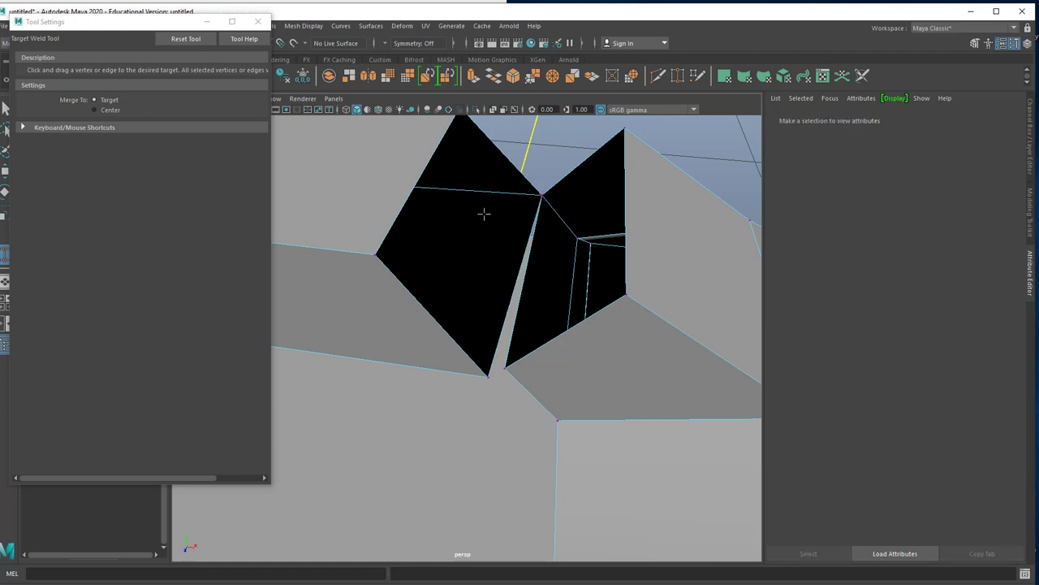
# - Weld the remaining cap-side handle end vertices to their matching spout-side vertices and close the tool settings
pyautogui.keyDown('alt'); pyautogui.moveTo(560, 167); pyautogui.dragTo(539, 189, button='middle'); pyautogui.keyUp('alt')
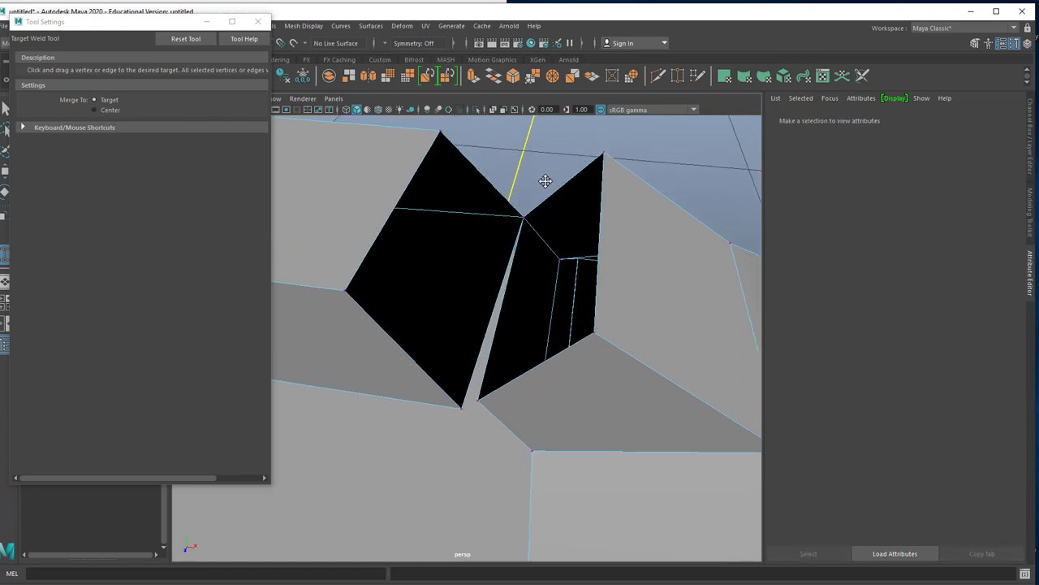
pyautogui.moveTo(540, 189)
pyautogui.keyDown('alt'); pyautogui.mouseDown()
pyautogui.moveTo(550, 190)
pyautogui.moveTo(544, 203)
pyautogui.mouseUp(); pyautogui.keyUp('alt')
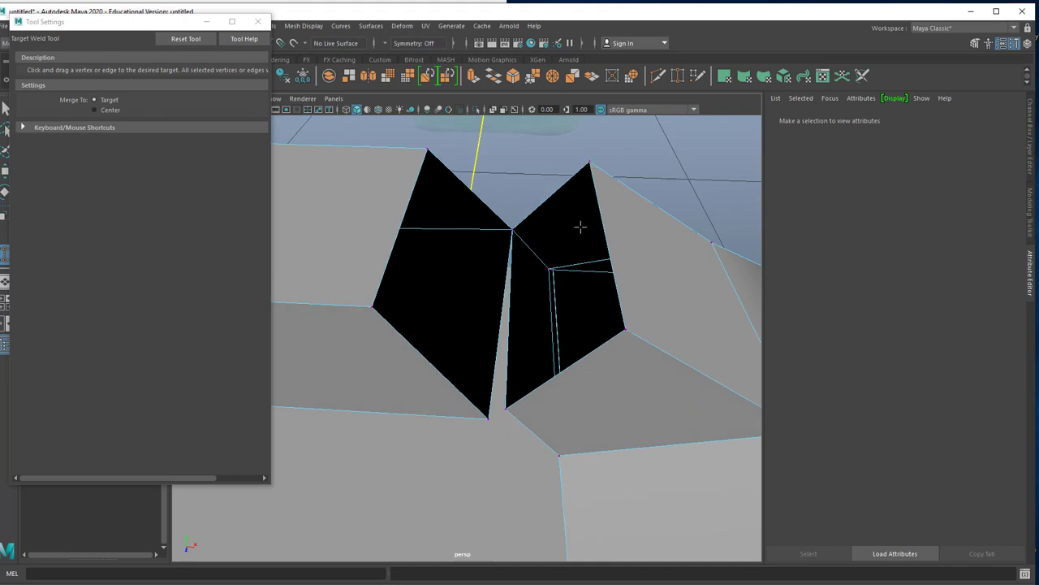
pyautogui.keyDown('alt'); pyautogui.moveTo(580, 227); pyautogui.dragTo(582, 222); pyautogui.keyUp('alt')
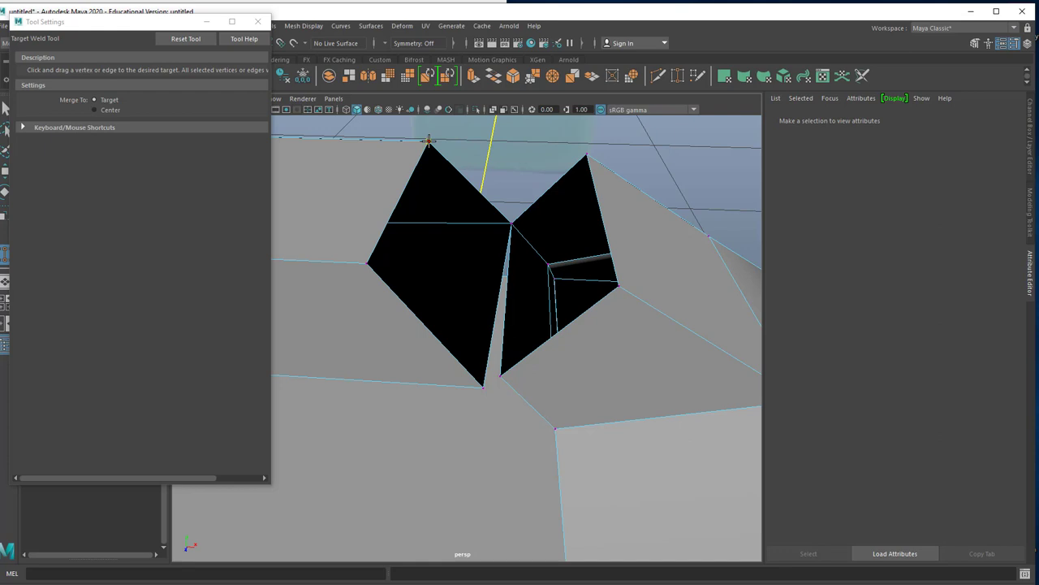
pyautogui.moveTo(430, 142); pyautogui.dragTo(588, 154)
pyautogui.keyDown('alt'); pyautogui.moveTo(595, 197); pyautogui.dragTo(573, 287); pyautogui.keyUp('alt')
pyautogui.keyDown('alt'); pyautogui.moveTo(580, 289); pyautogui.dragTo(659, 294, button='right'); pyautogui.keyUp('alt')
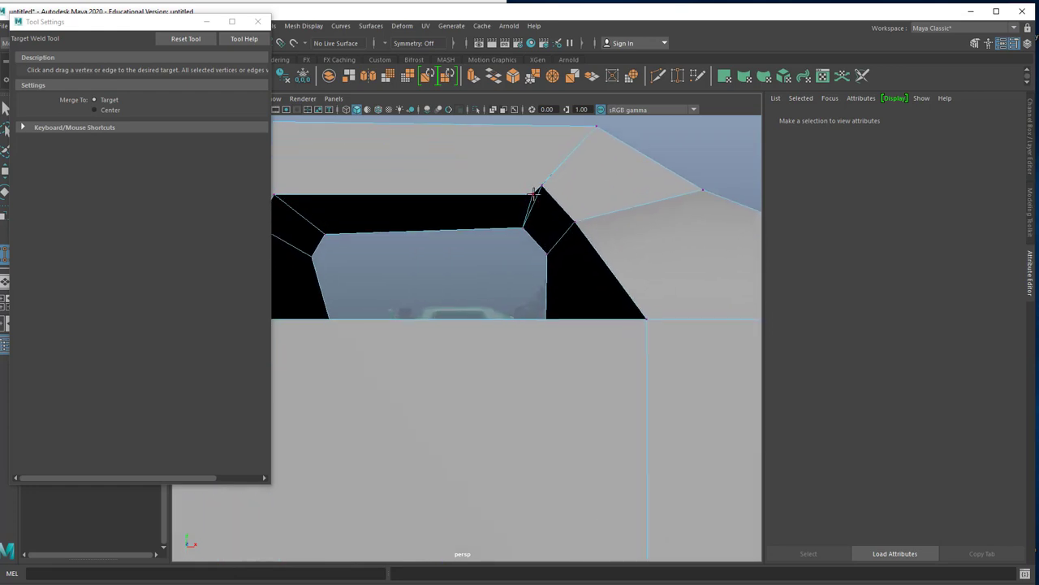
pyautogui.moveTo(534, 192); pyautogui.dragTo(542, 186)
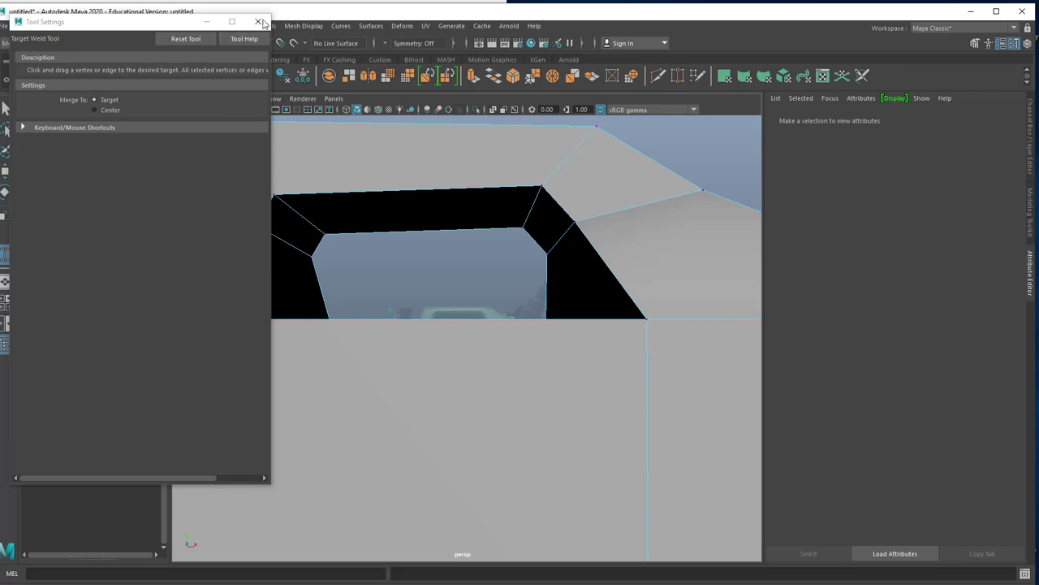
pyautogui.click(257, 21)
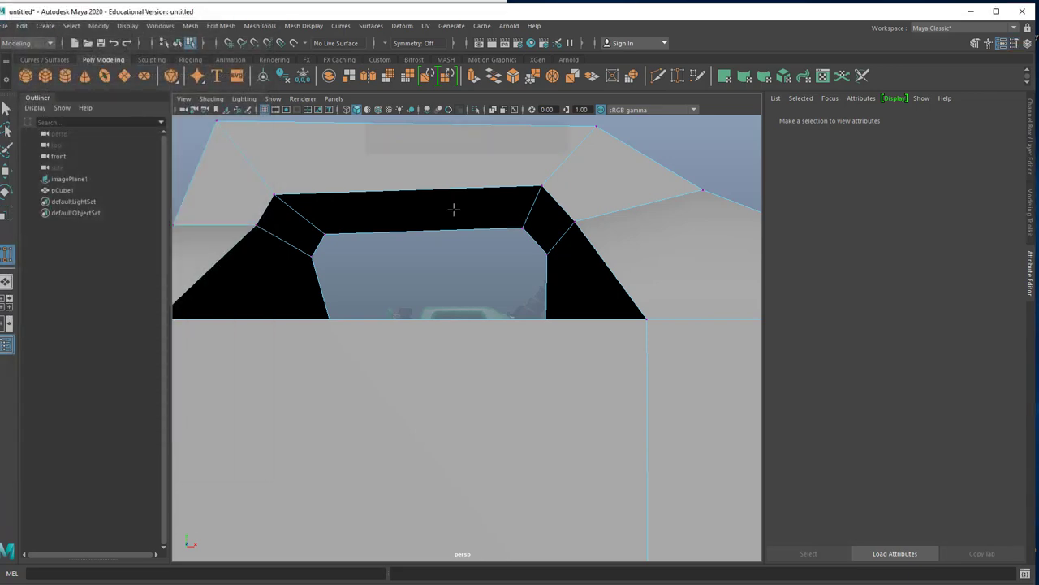
# - Preview the joined handle and can body in smooth mesh display, and return to the unsmoothed display
pyautogui.press('5')
pyautogui.press('3')
pyautogui.scroll(-5, 501, 321)
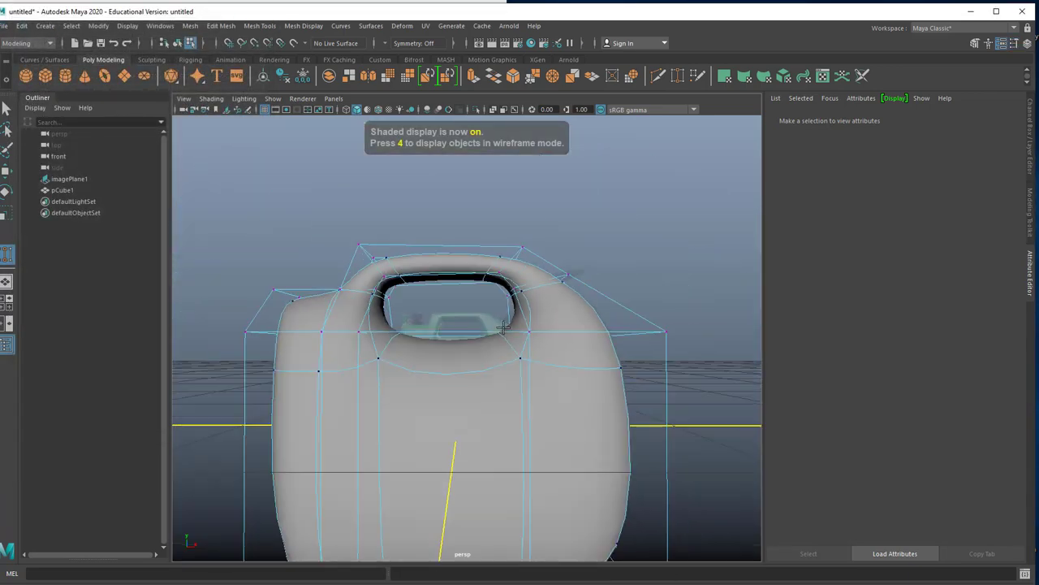
pyautogui.moveTo(501, 344)
pyautogui.keyDown('alt'); pyautogui.mouseDown()
pyautogui.moveTo(478, 365)
pyautogui.moveTo(364, 379)
pyautogui.moveTo(225, 352)
pyautogui.moveTo(417, 338)
pyautogui.moveTo(496, 355)
pyautogui.mouseUp(); pyautogui.keyUp('alt')
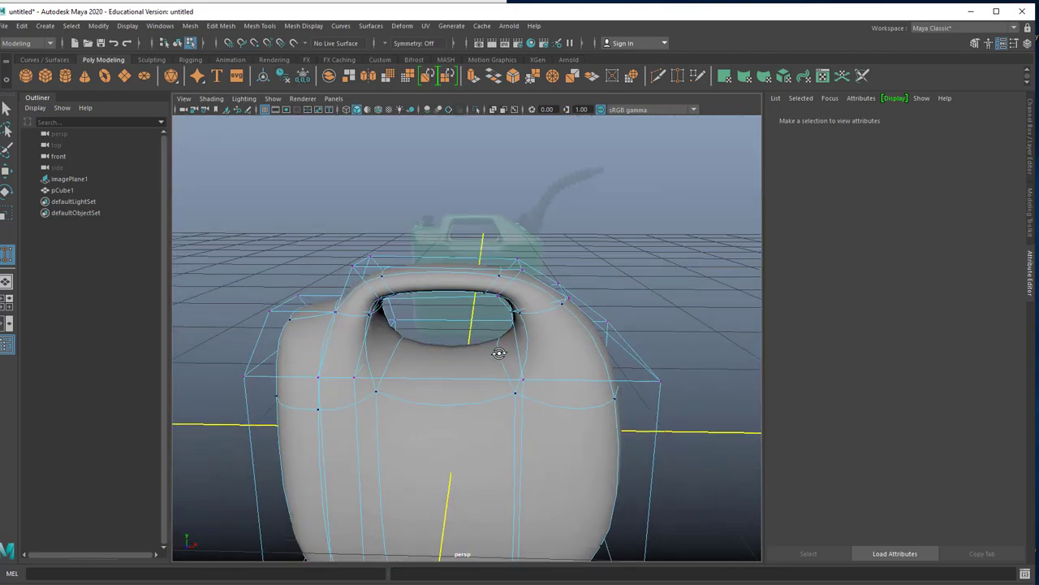
pyautogui.press('1')
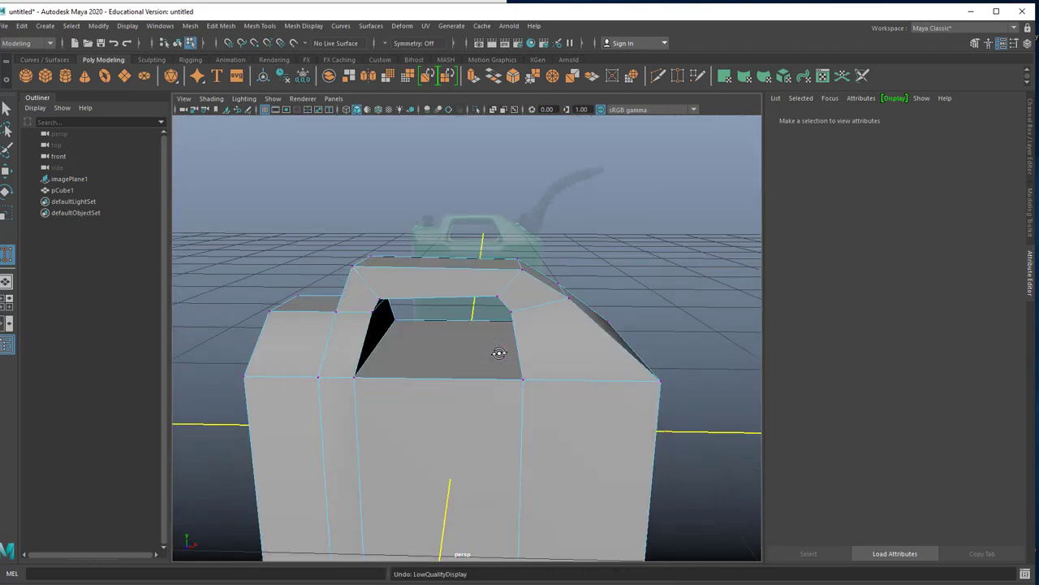
# - Undo the display changes and all the vertex welds so that the handle gap is open again
pyautogui.hotkey('ctrl', 'z')
pyautogui.hotkey('ctrl', 'z')
pyautogui.hotkey('ctrl', 'z')
pyautogui.hotkey('ctrl', 'z')
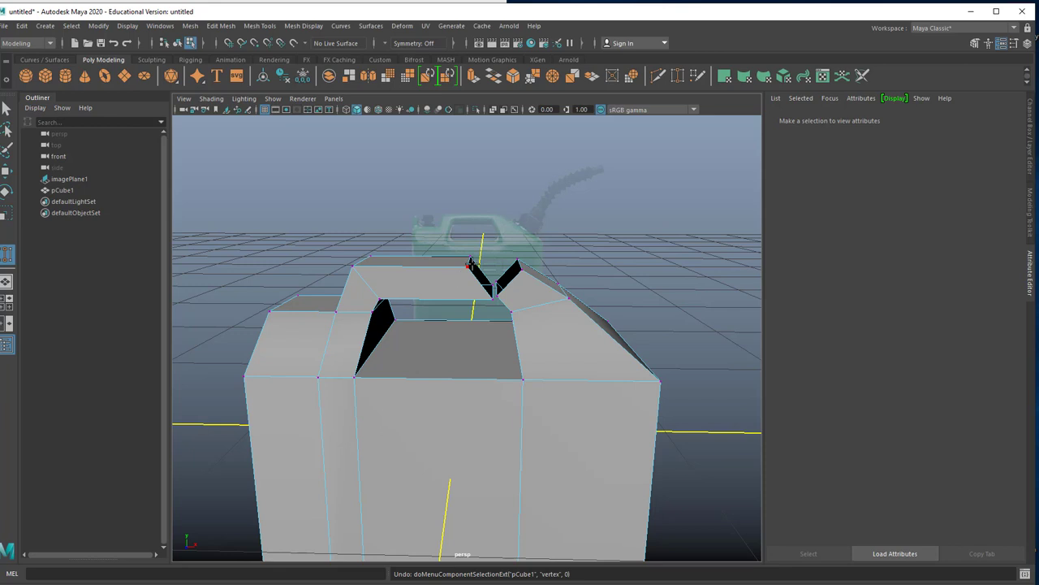
# - Try Target Weld with merge to center on the rear vertex pairs of the handle gap, and undo the welds
pyautogui.doubleClick(6, 257)
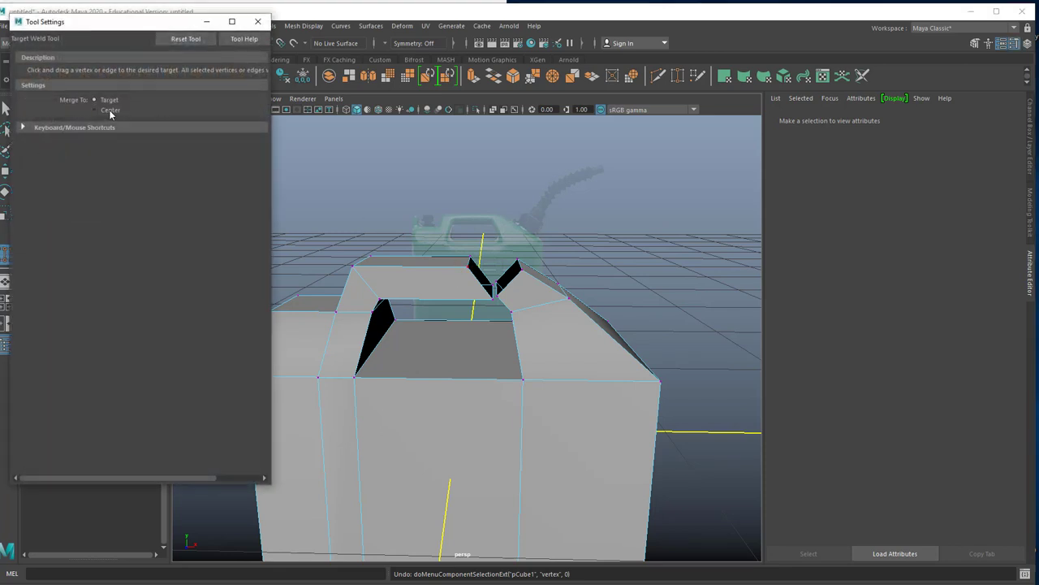
pyautogui.scroll(5, 536, 280)
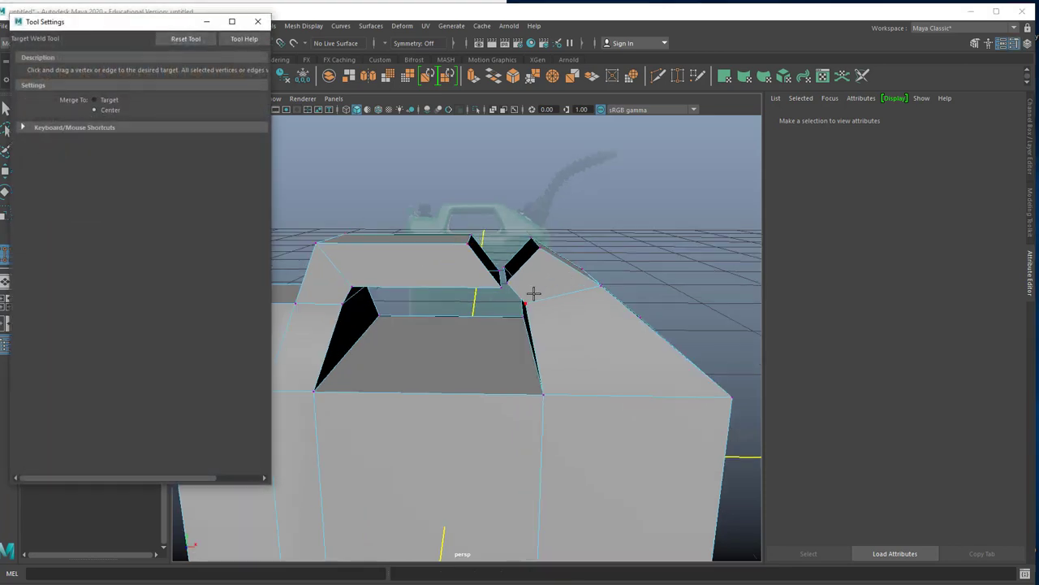
pyautogui.keyDown('alt'); pyautogui.moveTo(538, 242); pyautogui.dragTo(538, 278); pyautogui.keyUp('alt')
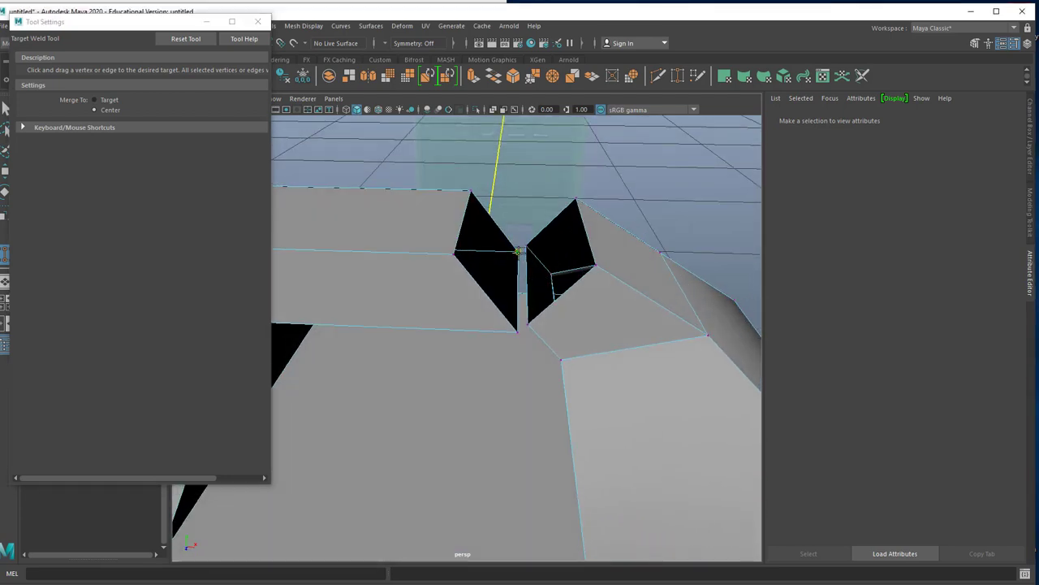
pyautogui.moveTo(527, 244); pyautogui.dragTo(521, 250)
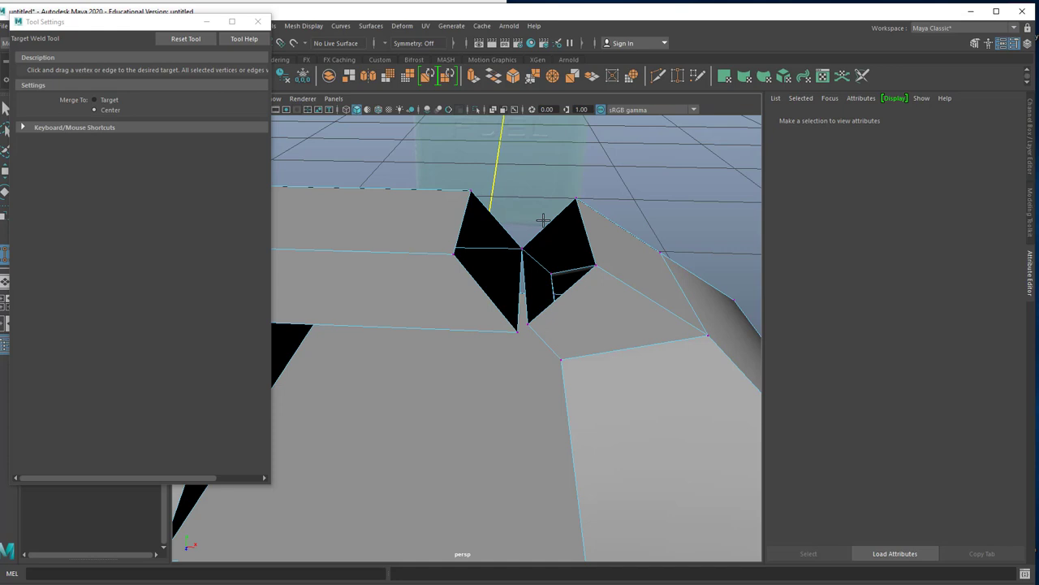
pyautogui.keyDown('alt'); pyautogui.moveTo(552, 215); pyautogui.dragTo(573, 194); pyautogui.keyUp('alt')
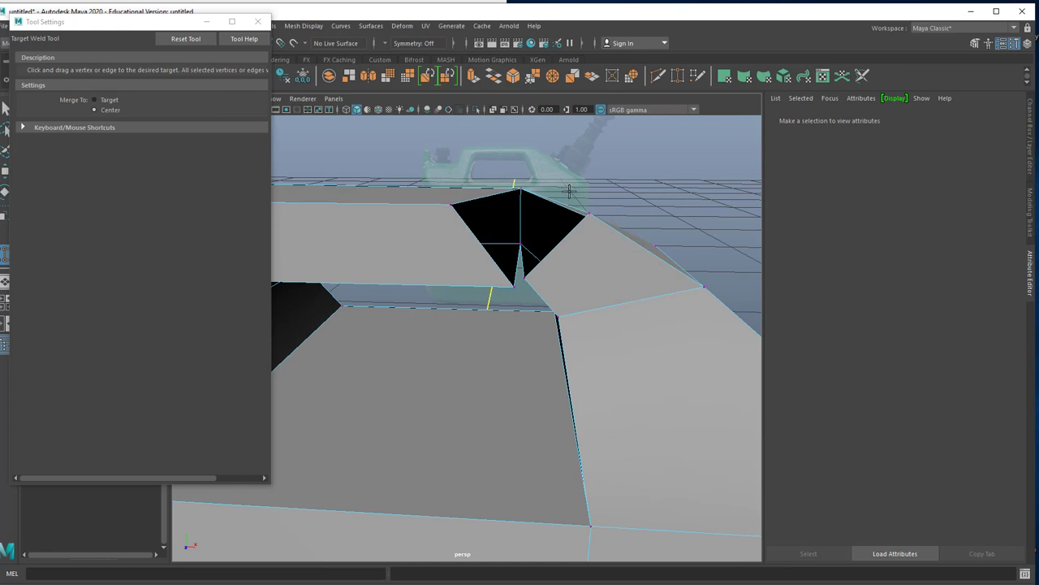
pyautogui.hotkey('ctrl', 'z')
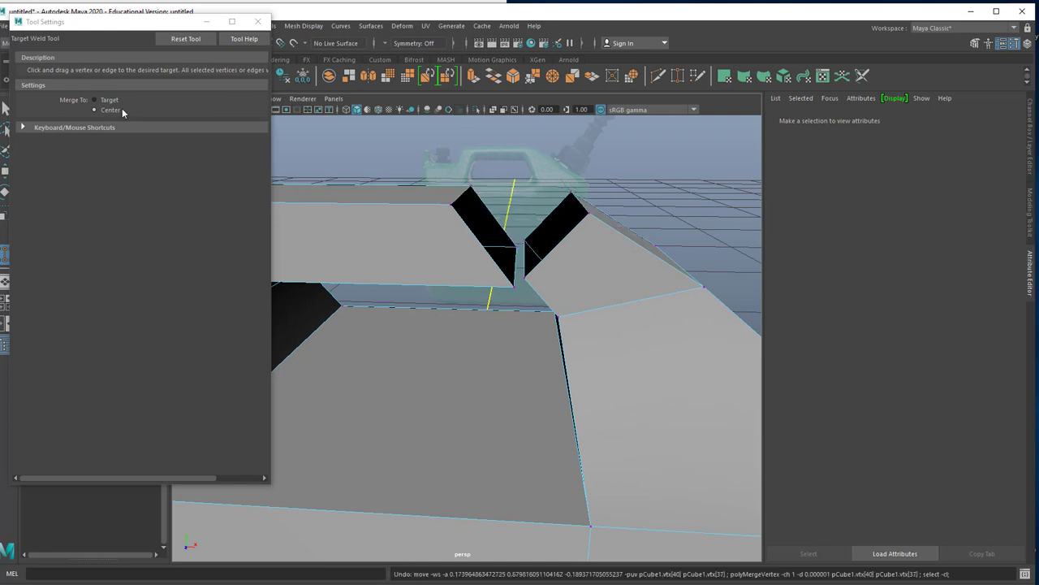
# - Set Target Weld to merge to target and weld the cap-side handle's border edges onto the matching spout-side edges in edge mode
pyautogui.rightClick(459, 197)
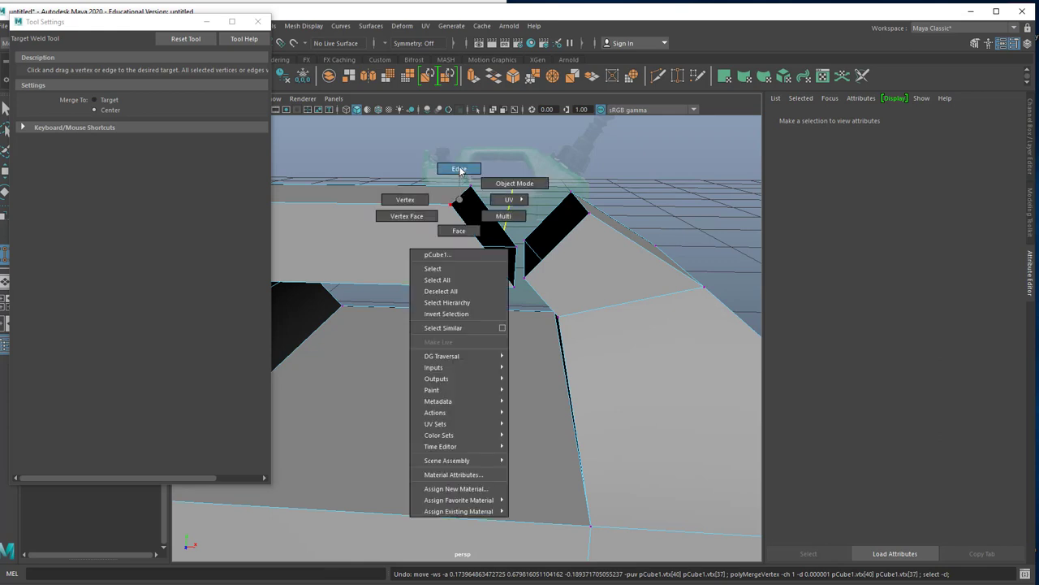
pyautogui.click(459, 168)
pyautogui.click(111, 101)
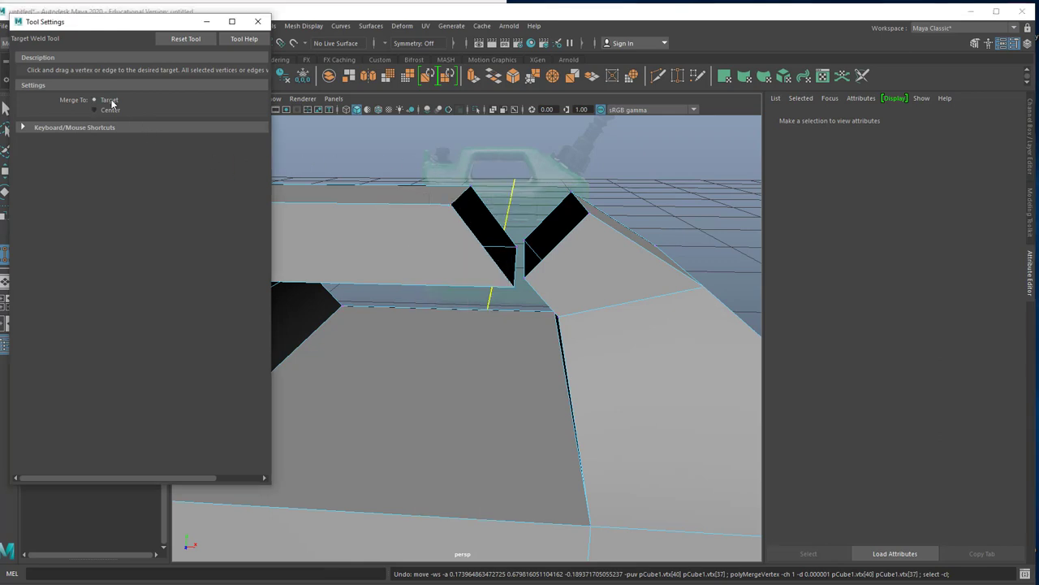
pyautogui.click(515, 264)
pyautogui.moveTo(524, 258); pyautogui.dragTo(525, 258)
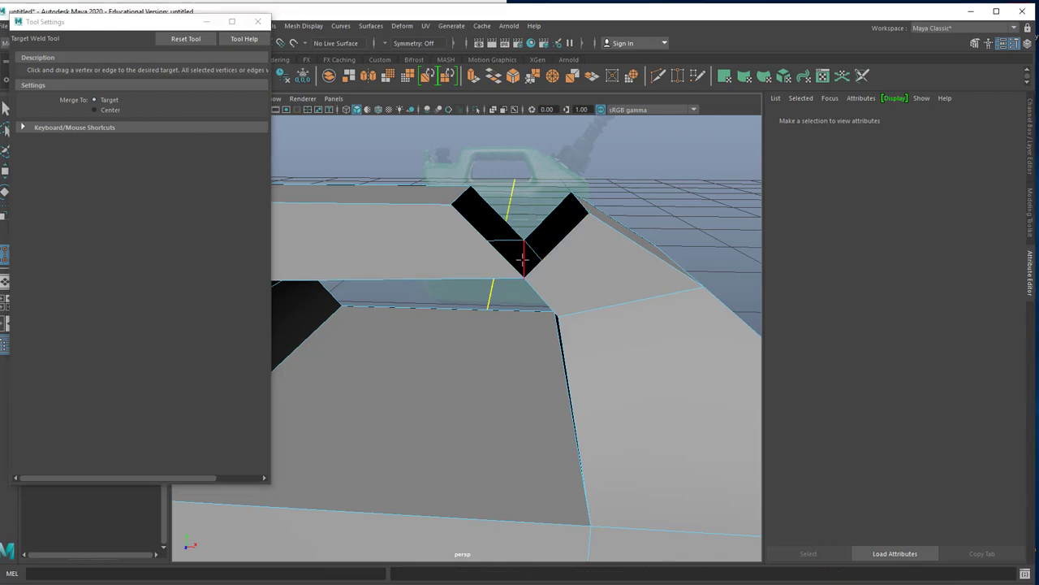
pyautogui.moveTo(501, 220); pyautogui.dragTo(578, 204)
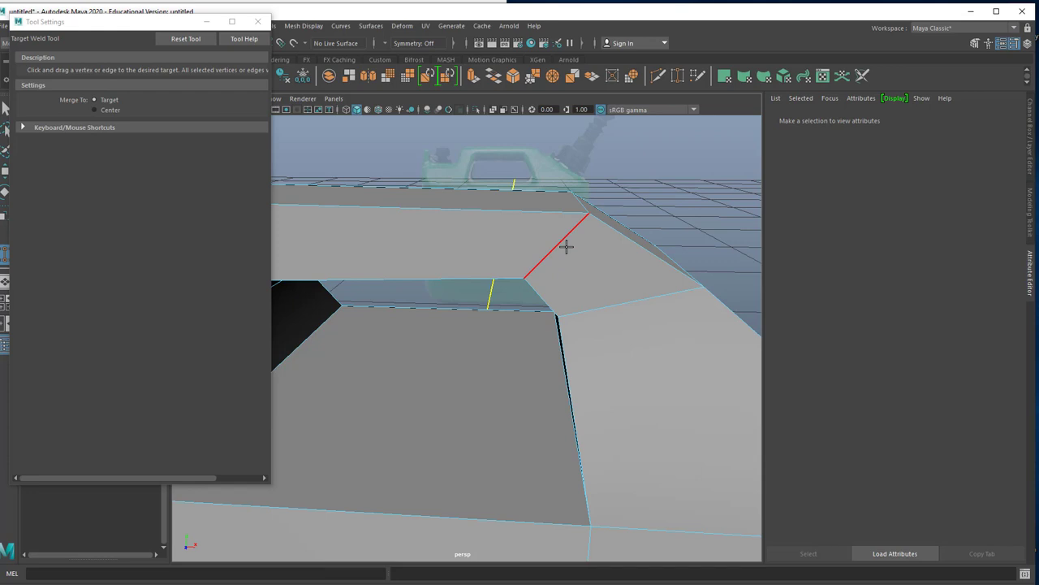
# - Undo the edge welds so that the handle gap is open again
pyautogui.hotkey('ctrl', 'z')
pyautogui.hotkey('ctrl', 'z')
pyautogui.hotkey('ctrl', 'z')
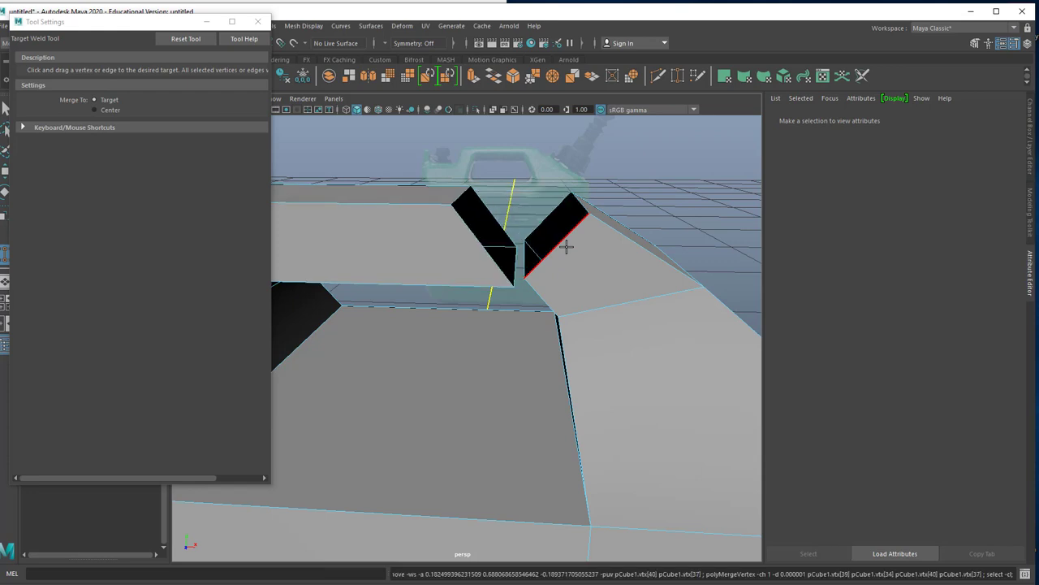
# - Weld the cap-side handle's border vertices onto the matching spout-side vertices in vertex mode with Target Weld merging to target
pyautogui.rightClick(477, 207)
pyautogui.moveTo(475, 194); pyautogui.dragTo(428, 208, button='right')
pyautogui.click(112, 100)
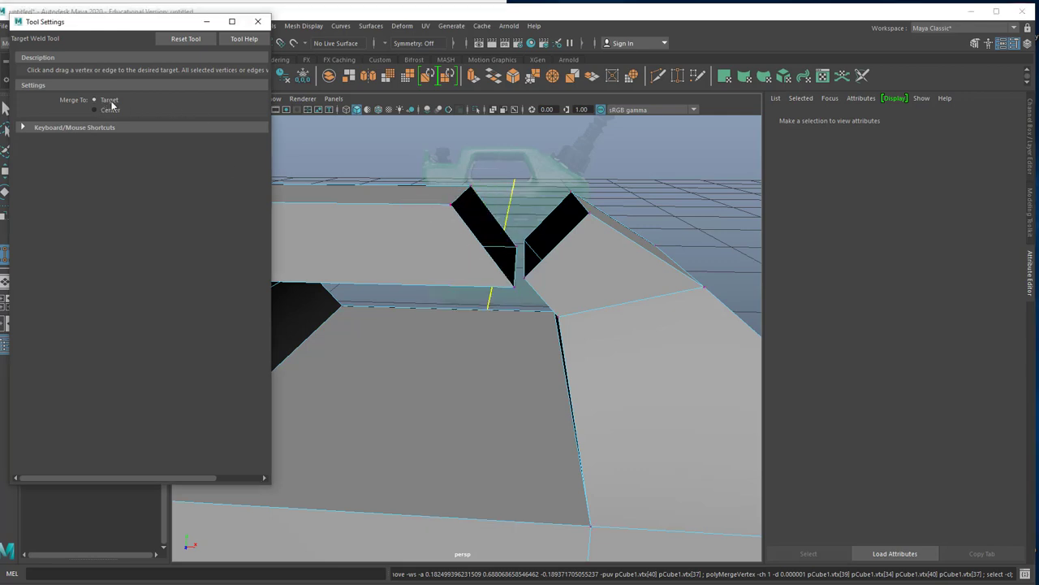
pyautogui.moveTo(516, 247); pyautogui.dragTo(529, 239)
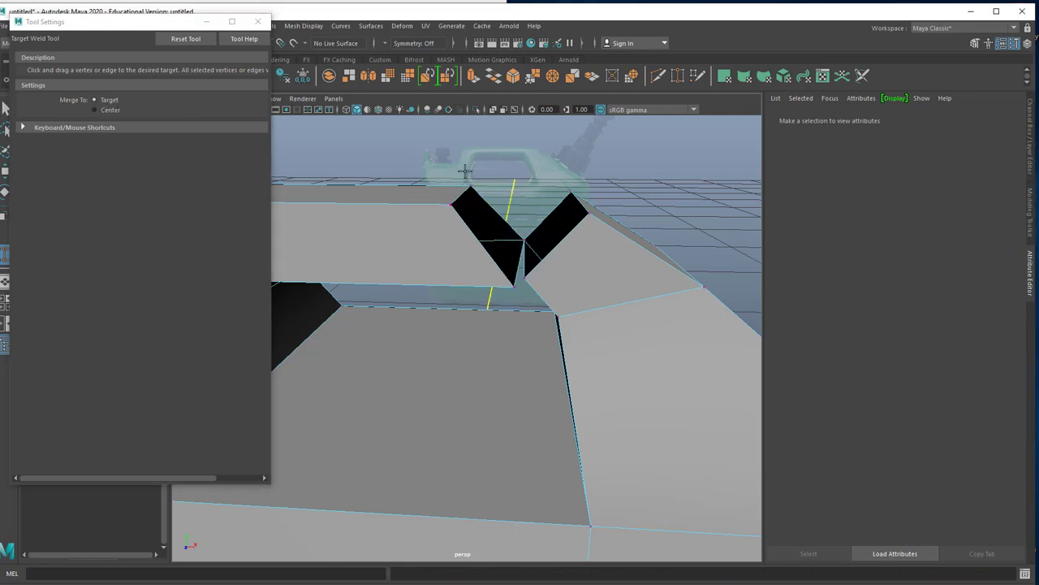
pyautogui.moveTo(471, 187); pyautogui.dragTo(584, 210)
pyautogui.moveTo(514, 288); pyautogui.dragTo(529, 277)
pyautogui.hotkey('ctrl', 'z')
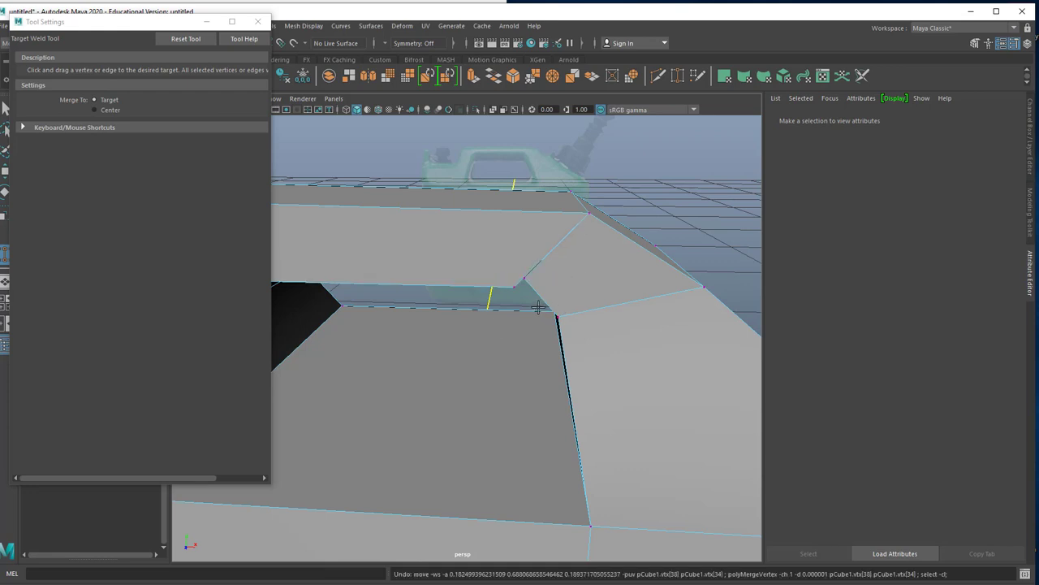
pyautogui.moveTo(514, 286)
pyautogui.mouseDown()
pyautogui.moveTo(573, 325)
pyautogui.moveTo(689, 288)
pyautogui.moveTo(647, 230)
pyautogui.moveTo(536, 188)
pyautogui.moveTo(243, 192)
pyautogui.moveTo(642, 350)
pyautogui.moveTo(533, 296)
pyautogui.moveTo(569, 322)
pyautogui.moveTo(530, 279)
pyautogui.mouseUp()
pyautogui.keyDown('alt'); pyautogui.moveTo(534, 320); pyautogui.dragTo(550, 296); pyautogui.keyUp('alt')
pyautogui.keyDown('alt'); pyautogui.moveTo(550, 296); pyautogui.dragTo(409, 295, button='right'); pyautogui.keyUp('alt')
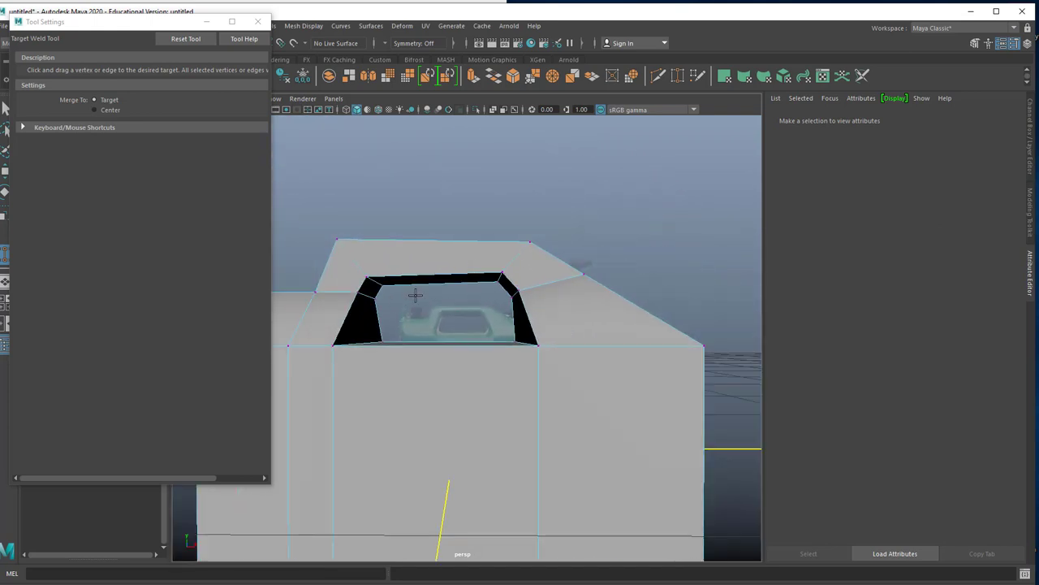
pyautogui.keyDown('alt'); pyautogui.moveTo(408, 295); pyautogui.dragTo(477, 315); pyautogui.keyUp('alt')
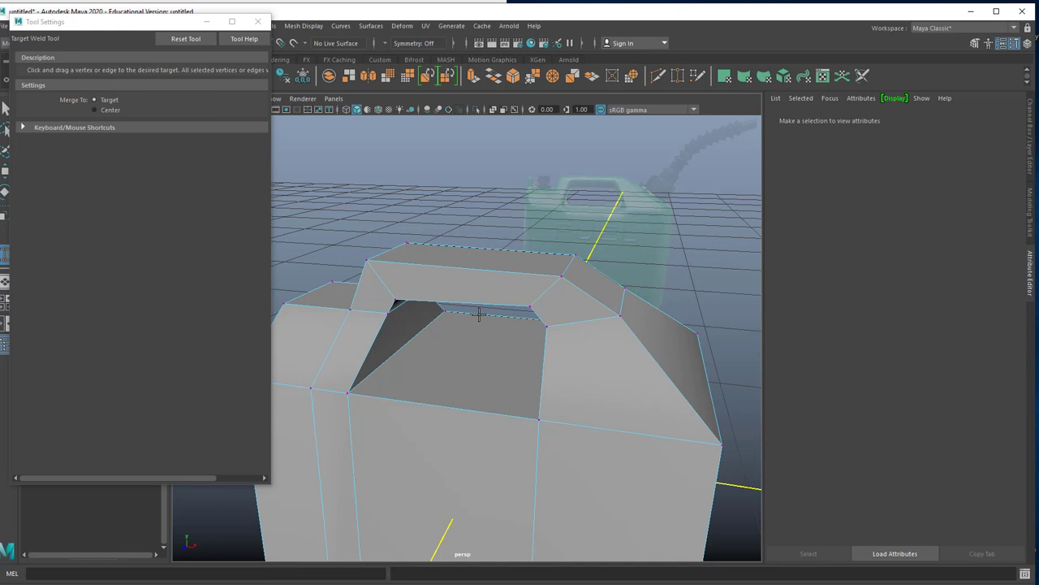
# - Undo the vertex welds that join the handle to the spout-side support
pyautogui.hotkey('ctrl', 'z')
pyautogui.hotkey('ctrl', 'z')
pyautogui.hotkey('ctrl', 'z')
pyautogui.hotkey('ctrl', 'z')
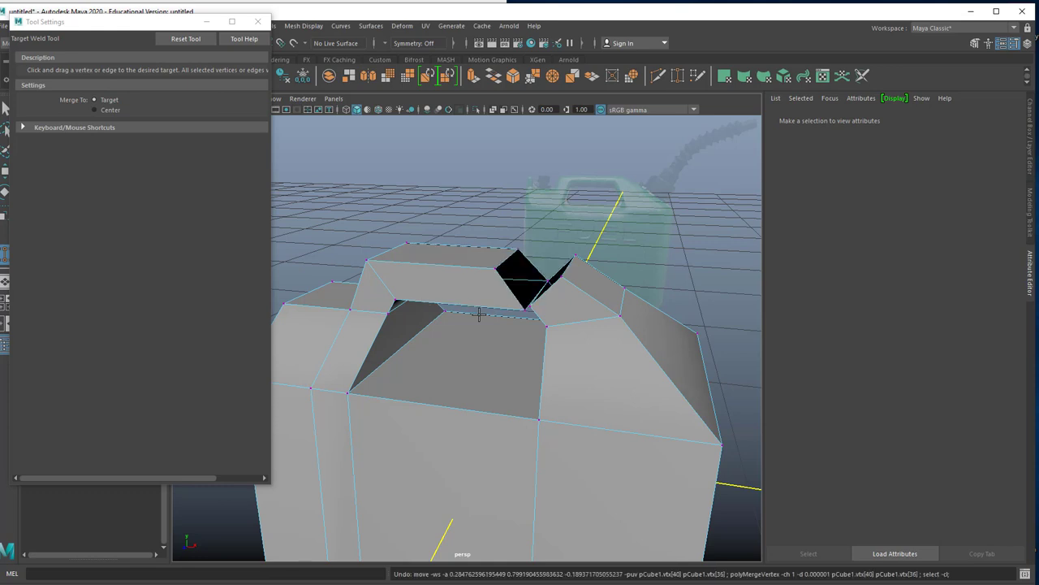
pyautogui.hotkey('ctrl', 'z')
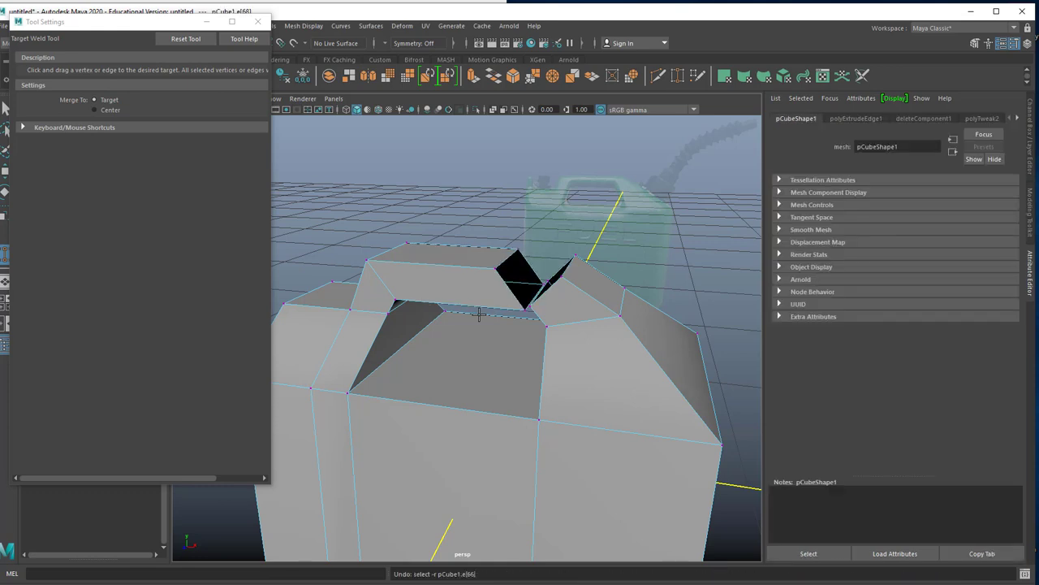
# - Delete the four faces of the extruded horizontal handle section, leaving open ends on the cap-side and spout-side supports
pyautogui.rightClick(446, 265)
pyautogui.press('q')
pyautogui.moveTo(445, 269); pyautogui.dragTo(445, 301, button='right')
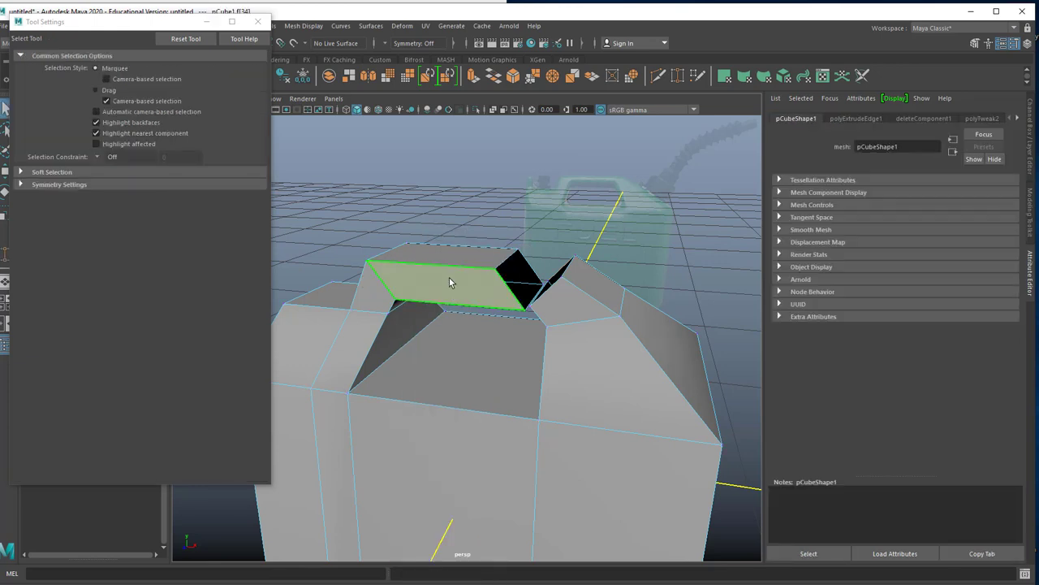
pyautogui.click(459, 254)
pyautogui.keyDown('shift'); pyautogui.click(522, 274); pyautogui.keyUp('shift')
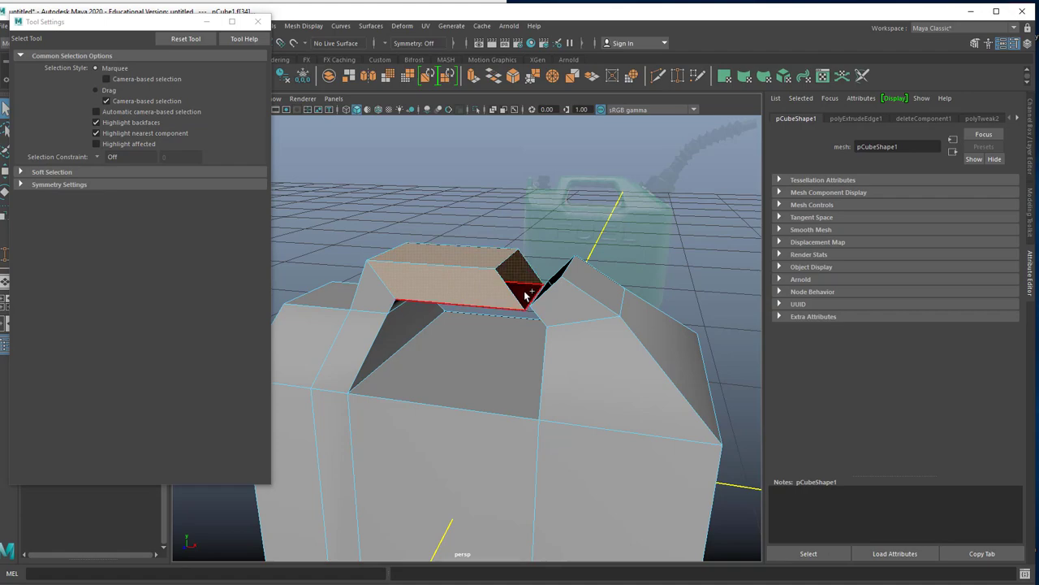
pyautogui.keyDown('alt'); pyautogui.moveTo(526, 297); pyautogui.dragTo(554, 319); pyautogui.keyUp('alt')
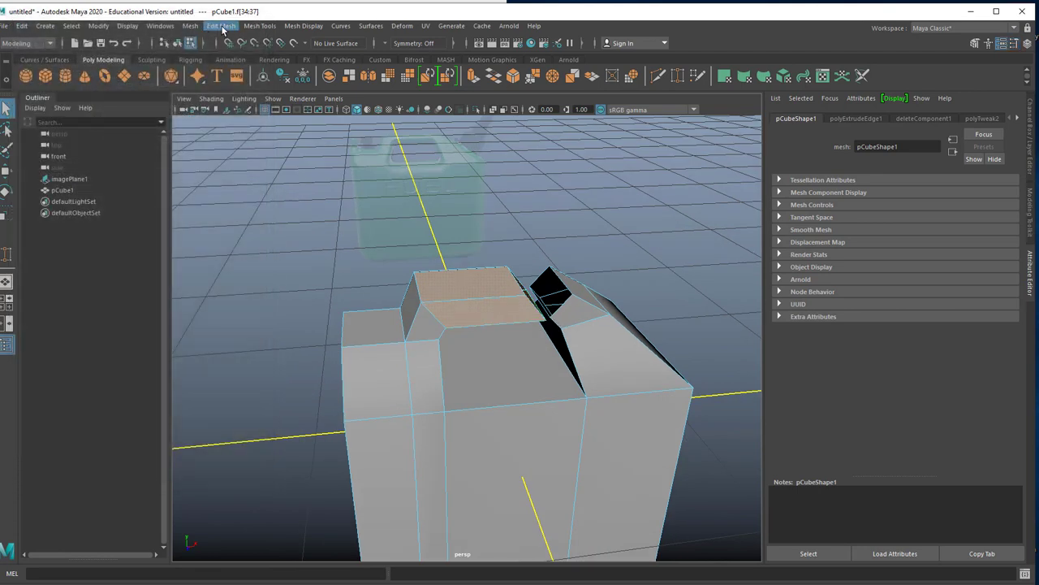
pyautogui.click(229, 26)
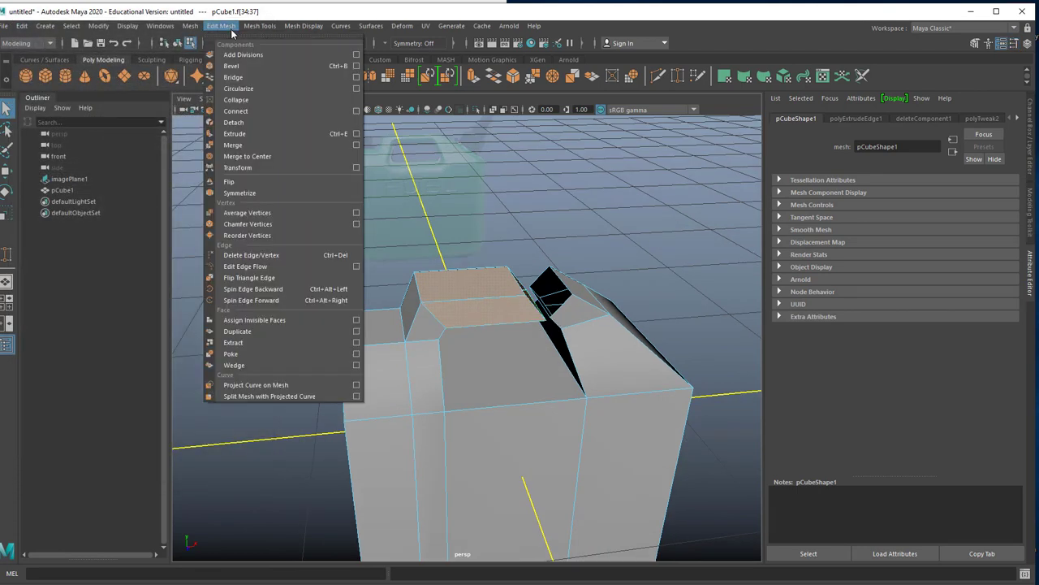
pyautogui.click(254, 255)
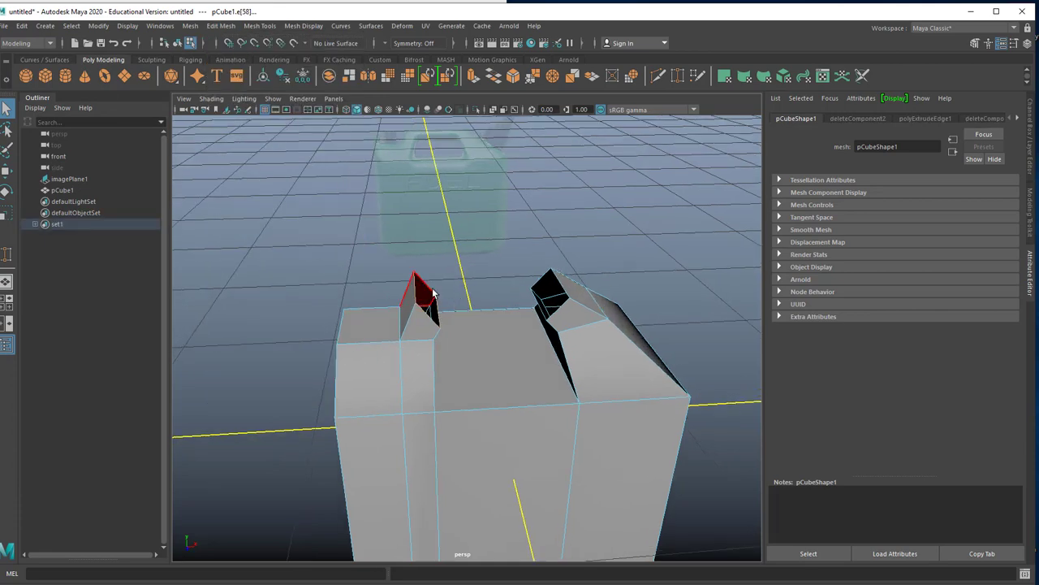
# - Bridge the border edges of the two open handle supports using reset bridge options, a linear path and 1 division
pyautogui.keyDown('alt'); pyautogui.moveTo(439, 258); pyautogui.dragTo(487, 243); pyautogui.keyUp('alt')
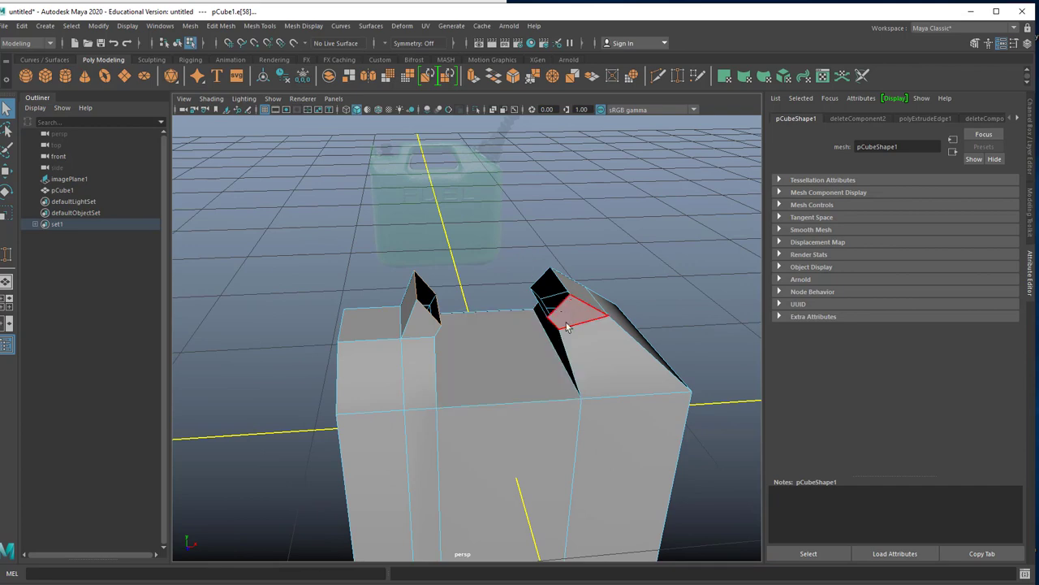
pyautogui.moveTo(553, 297); pyautogui.dragTo(558, 256, button='right')
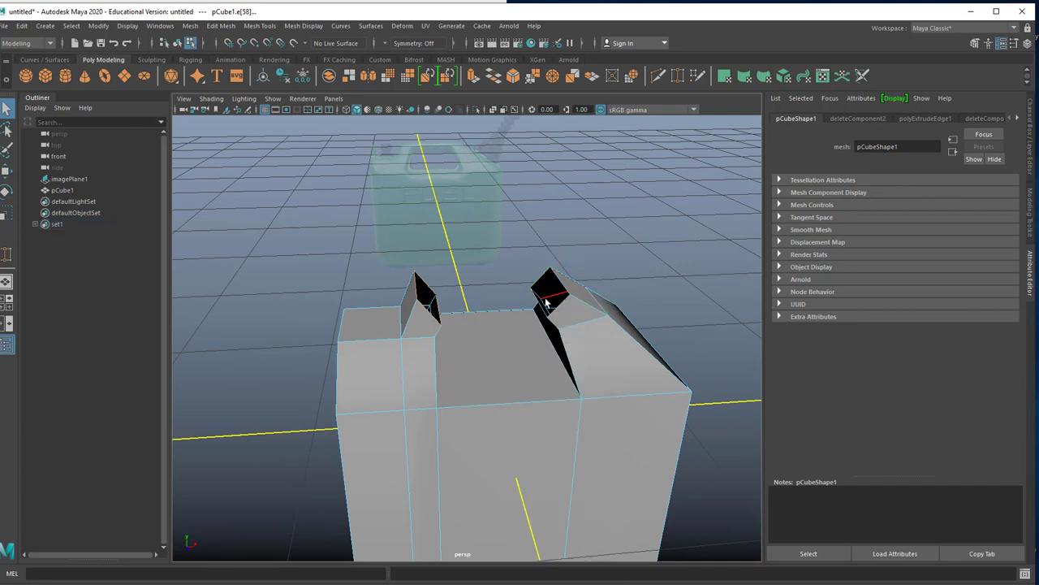
pyautogui.keyDown('alt'); pyautogui.moveTo(506, 310); pyautogui.dragTo(475, 307); pyautogui.keyUp('alt')
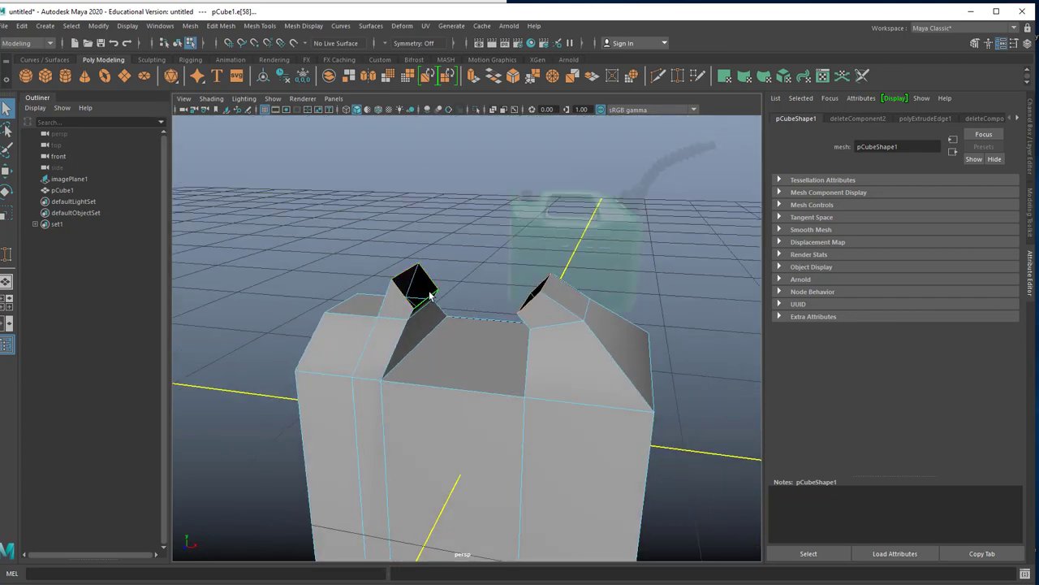
pyautogui.keyDown('alt'); pyautogui.moveTo(447, 239); pyautogui.dragTo(519, 238); pyautogui.keyUp('alt')
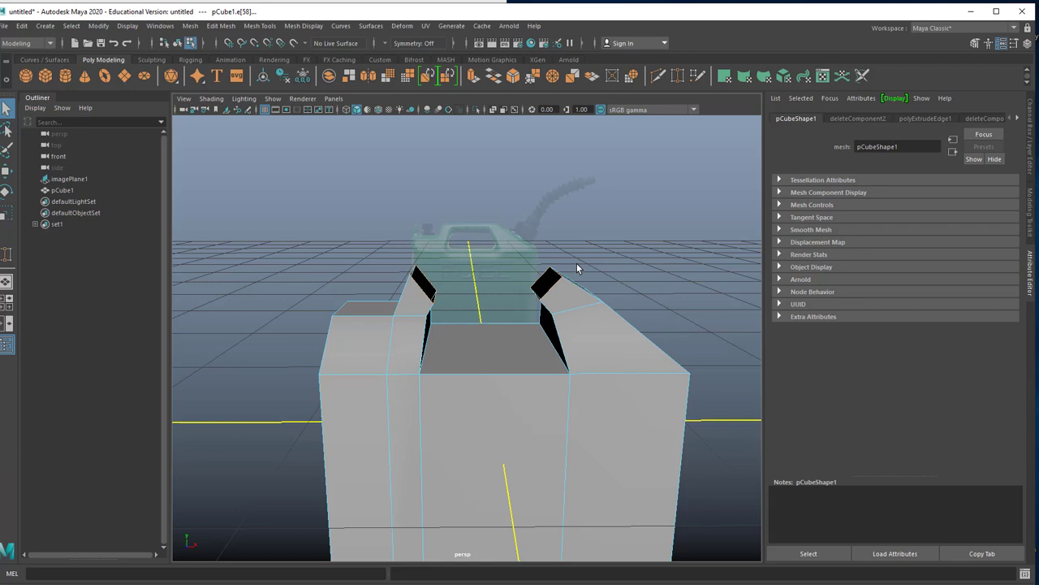
pyautogui.click(221, 25)
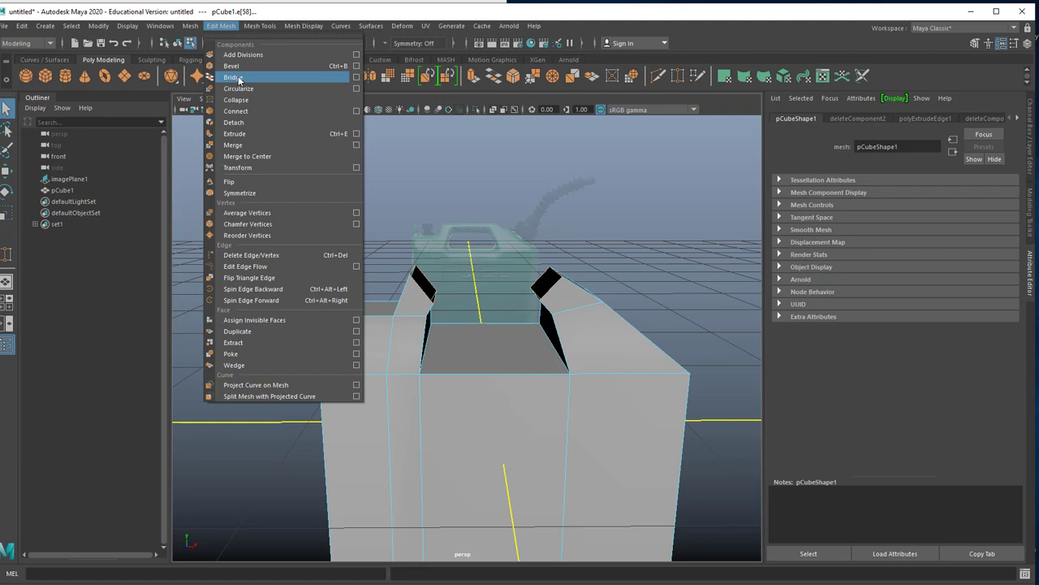
pyautogui.click(356, 77)
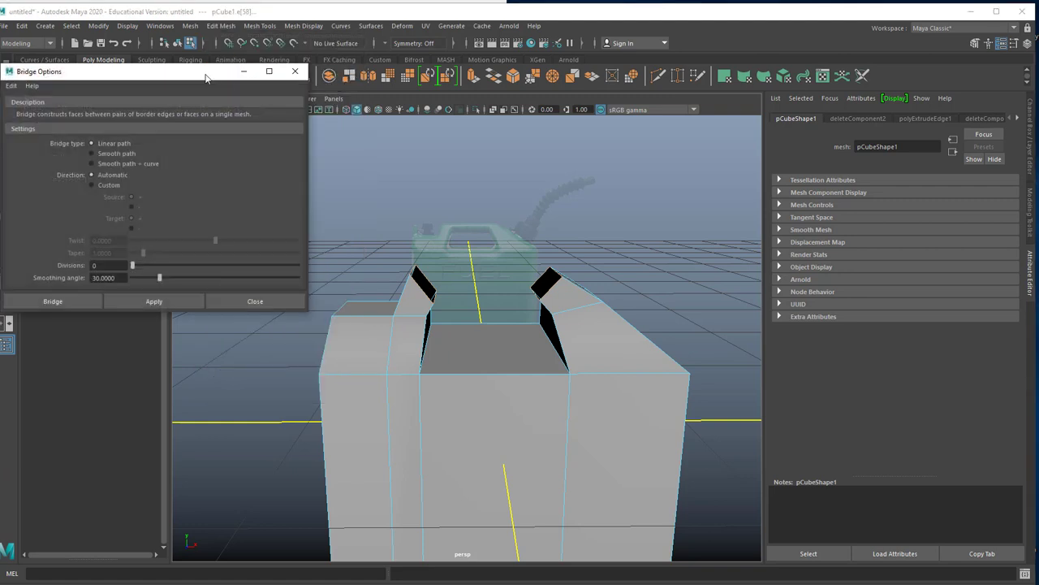
pyautogui.moveTo(206, 77); pyautogui.dragTo(238, 79)
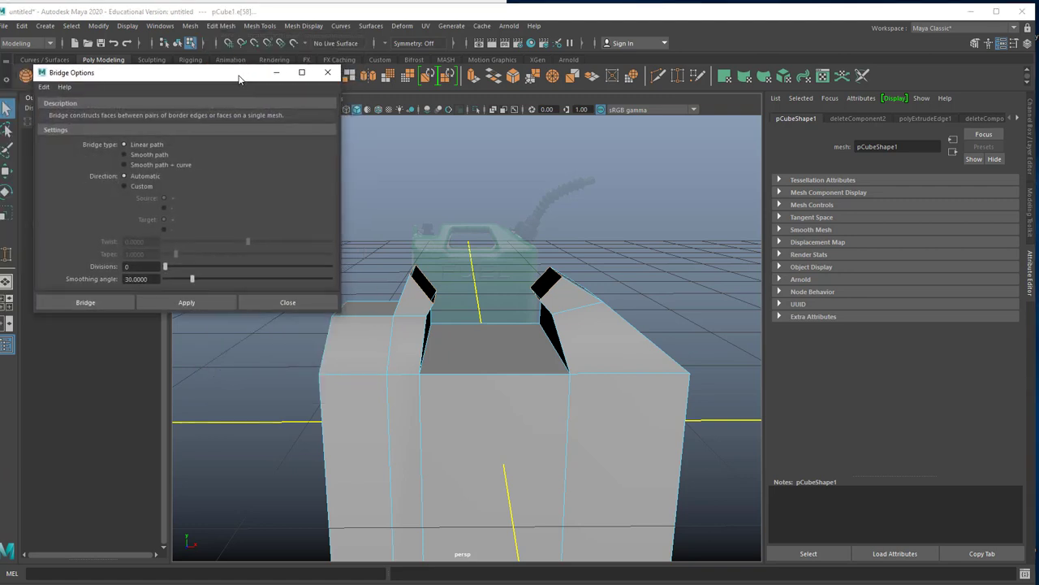
pyautogui.click(45, 86)
pyautogui.click(59, 113)
pyautogui.click(130, 266)
pyautogui.click(184, 302)
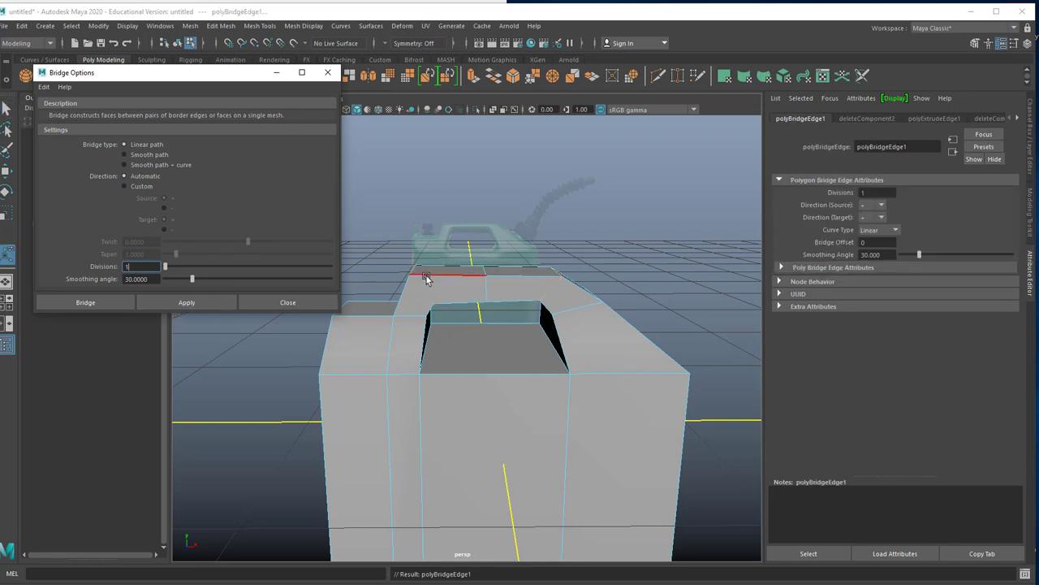
# - Preview the bridged handle and can body in smooth mesh display, and close the bridge options
pyautogui.moveTo(426, 278)
pyautogui.keyDown('alt'); pyautogui.mouseDown()
pyautogui.moveTo(446, 290)
pyautogui.moveTo(397, 292)
pyautogui.moveTo(457, 288)
pyautogui.moveTo(401, 295)
pyautogui.moveTo(415, 285)
pyautogui.mouseUp(); pyautogui.keyUp('alt')
pyautogui.press('3')
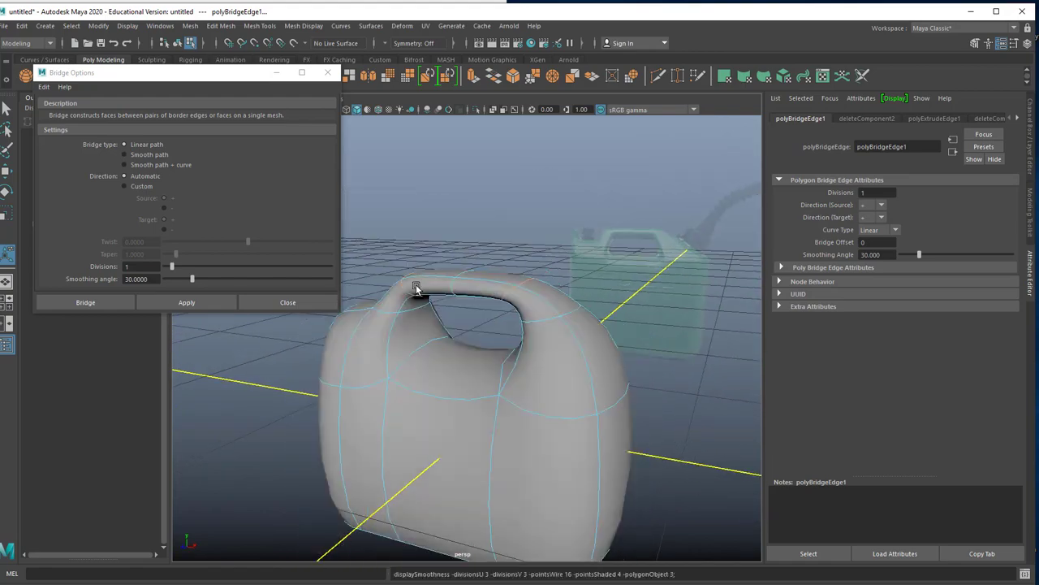
pyautogui.keyDown('alt'); pyautogui.moveTo(490, 299); pyautogui.dragTo(525, 303); pyautogui.keyUp('alt')
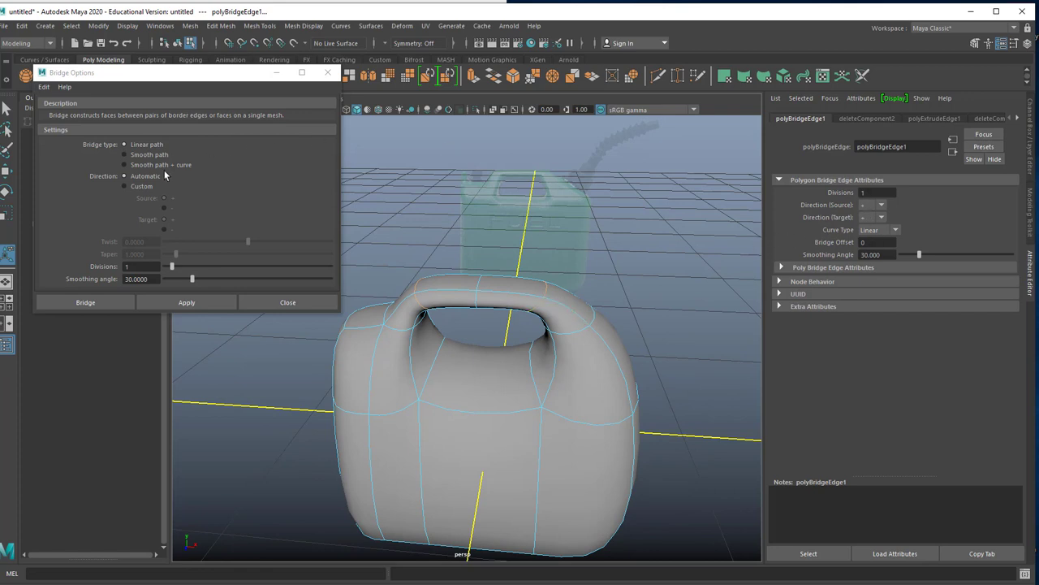
pyautogui.click(285, 301)
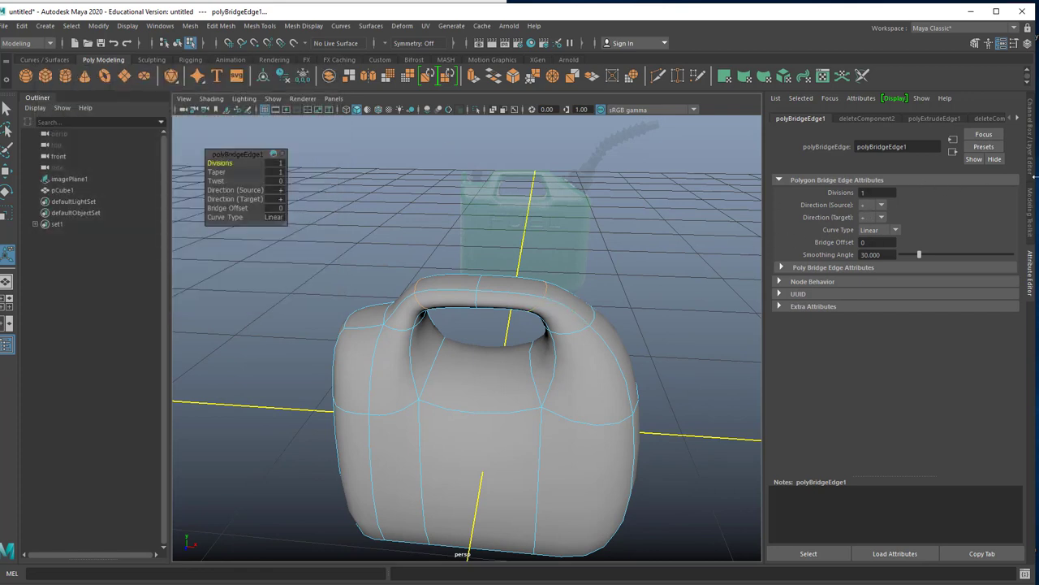
# - Try 3 divisions on the handle bridge, set them to 2, and return to the unsmoothed display
pyautogui.click(862, 193)
pyautogui.write('3')
pyautogui.press('Return')
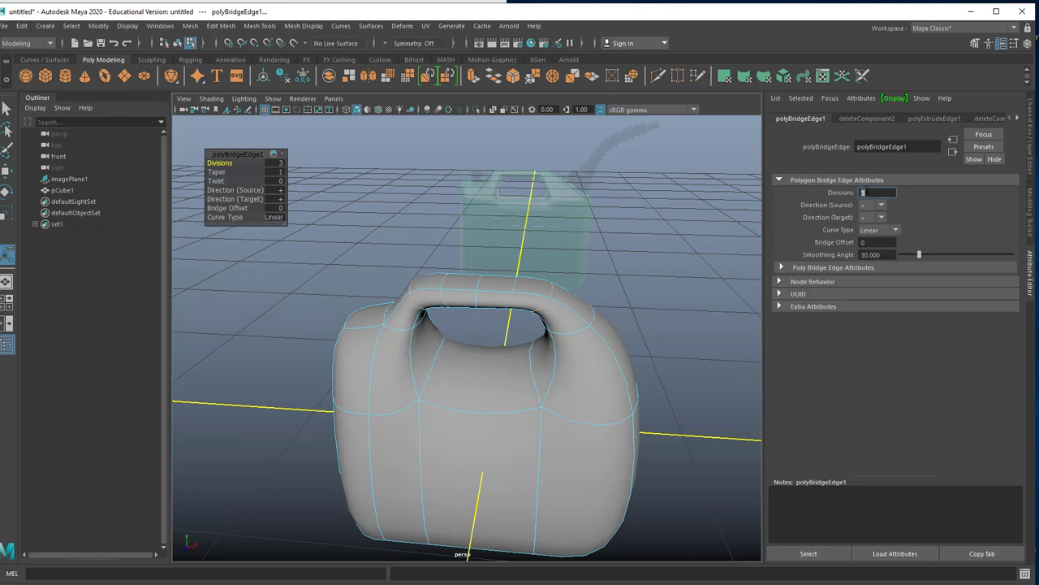
pyautogui.write('2')
pyautogui.press('Return')
pyautogui.keyDown('alt'); pyautogui.moveTo(534, 422); pyautogui.dragTo(391, 382); pyautogui.keyUp('alt')
pyautogui.press('1')
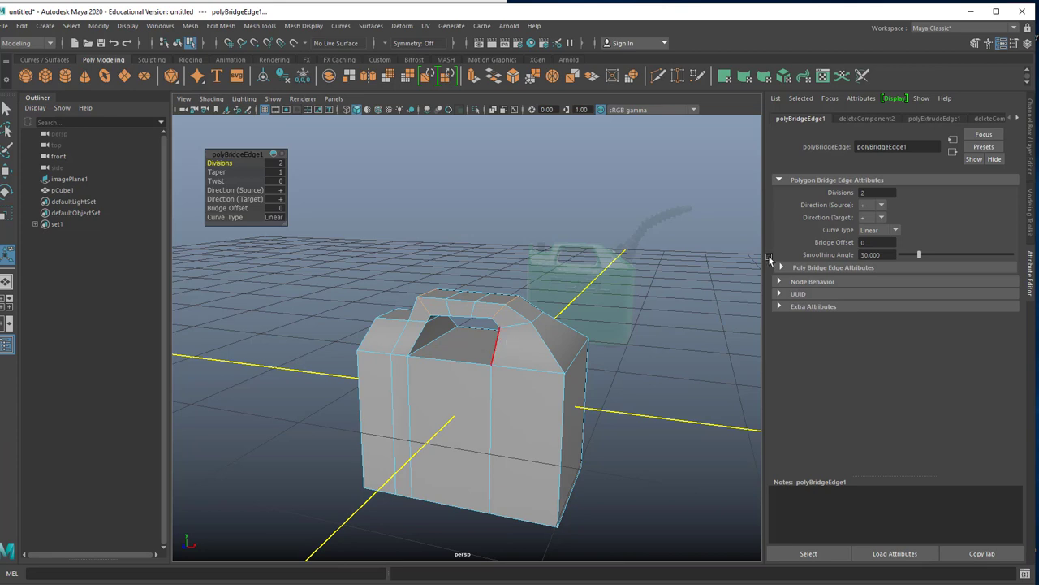
# - Insert an edge loop close to each side of both division lines across the bridged handle
pyautogui.scroll(2, 590, 424)
pyautogui.moveTo(588, 425)
pyautogui.keyDown('alt'); pyautogui.mouseDown()
pyautogui.moveTo(500, 431)
pyautogui.moveTo(610, 434)
pyautogui.moveTo(599, 431)
pyautogui.mouseUp(); pyautogui.keyUp('alt')
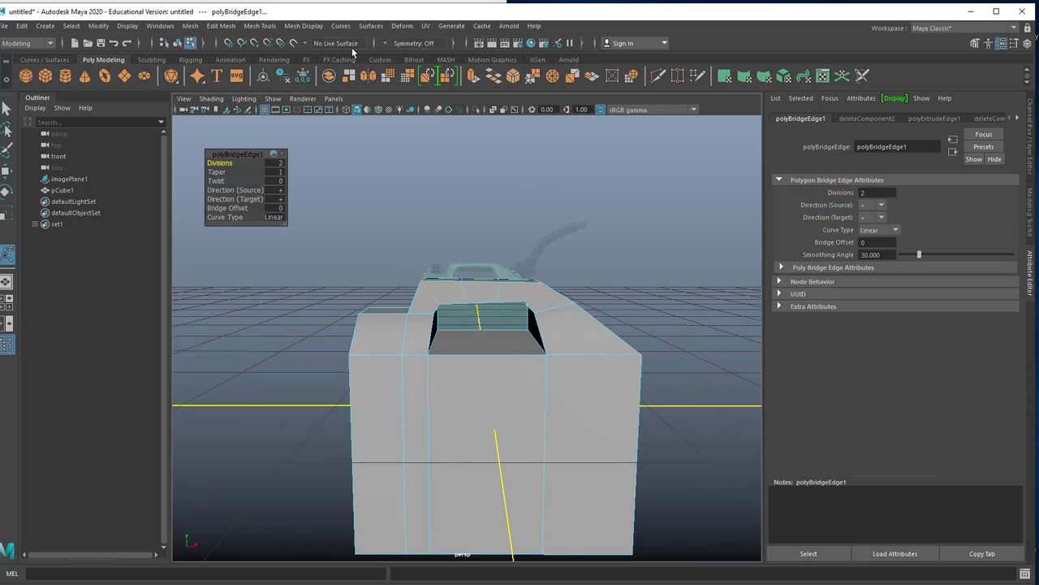
pyautogui.click(228, 27)
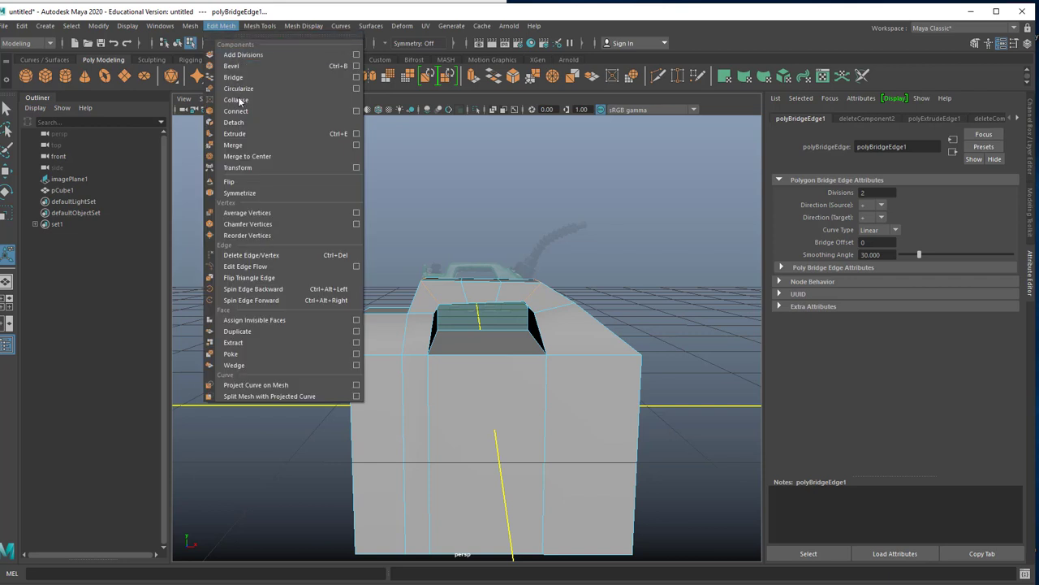
pyautogui.moveTo(259, 28)
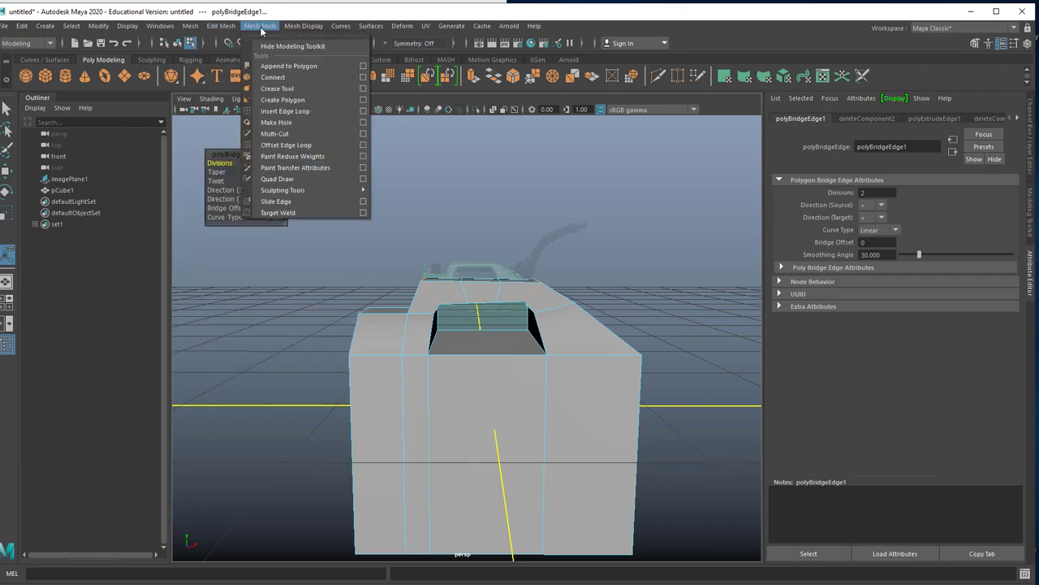
pyautogui.click(285, 110)
pyautogui.scroll(4, 463, 308)
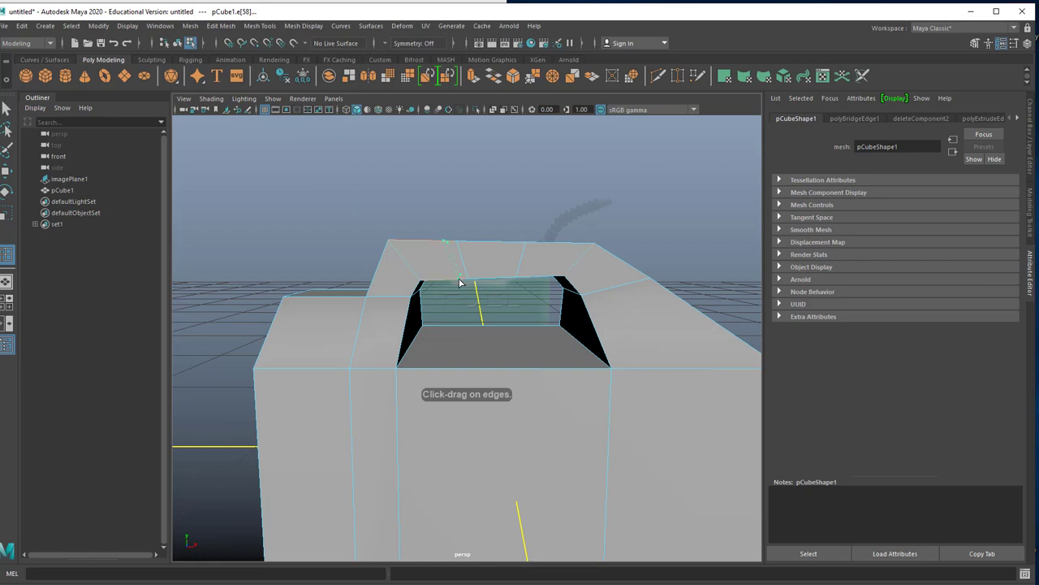
pyautogui.click(466, 283)
pyautogui.click(476, 281)
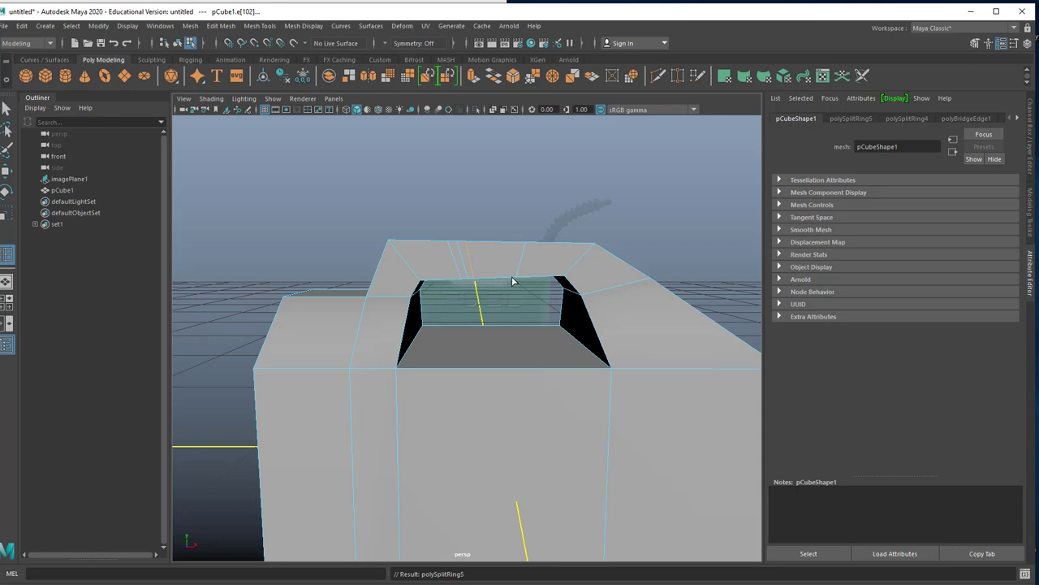
pyautogui.click(510, 279)
pyautogui.click(526, 280)
pyautogui.click(521, 280)
pyautogui.press('q')
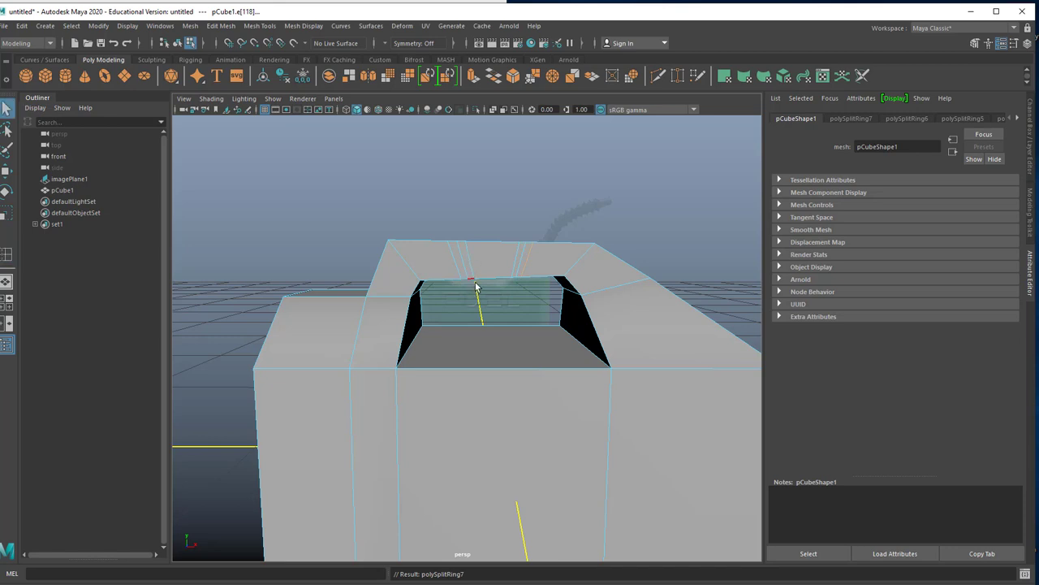
# - Lower the centre edge of each of the two edge-loop groups on the handle's underside to form pointed finger ridges
pyautogui.scroll(5, 476, 290)
pyautogui.moveTo(471, 202); pyautogui.dragTo(469, 168, button='right')
pyautogui.click(468, 203)
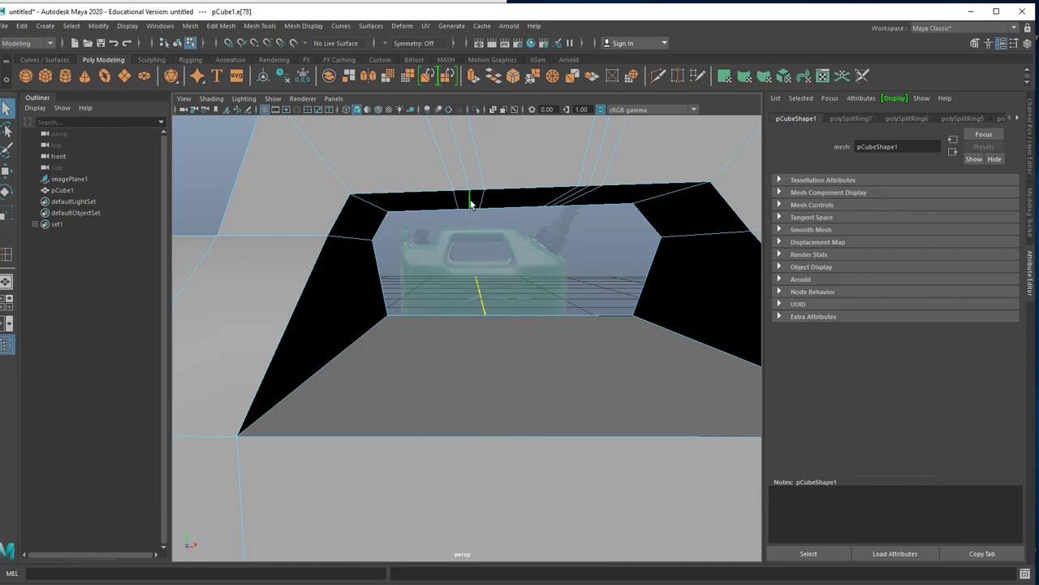
pyautogui.press('w')
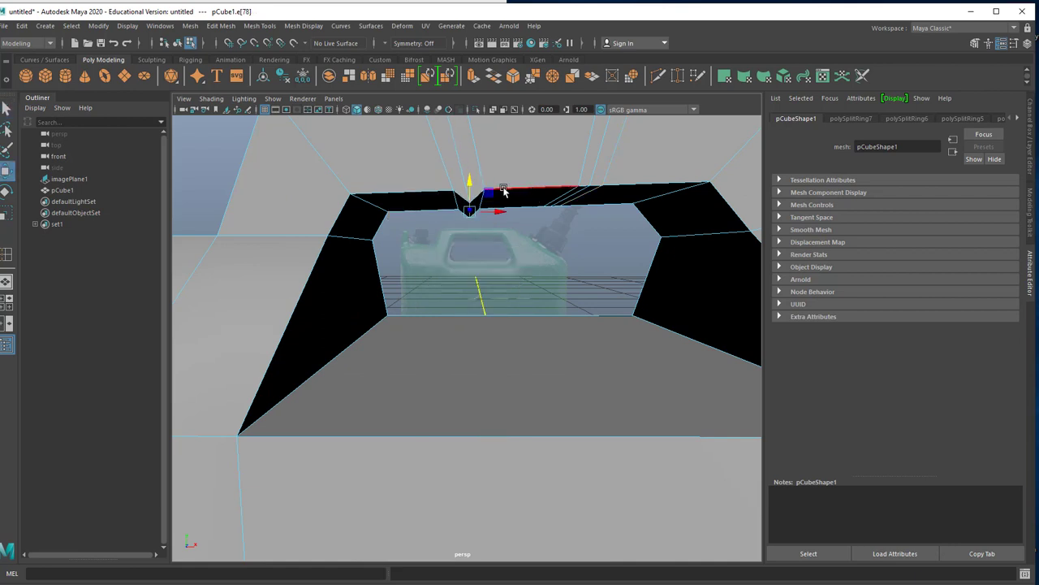
pyautogui.click(577, 187)
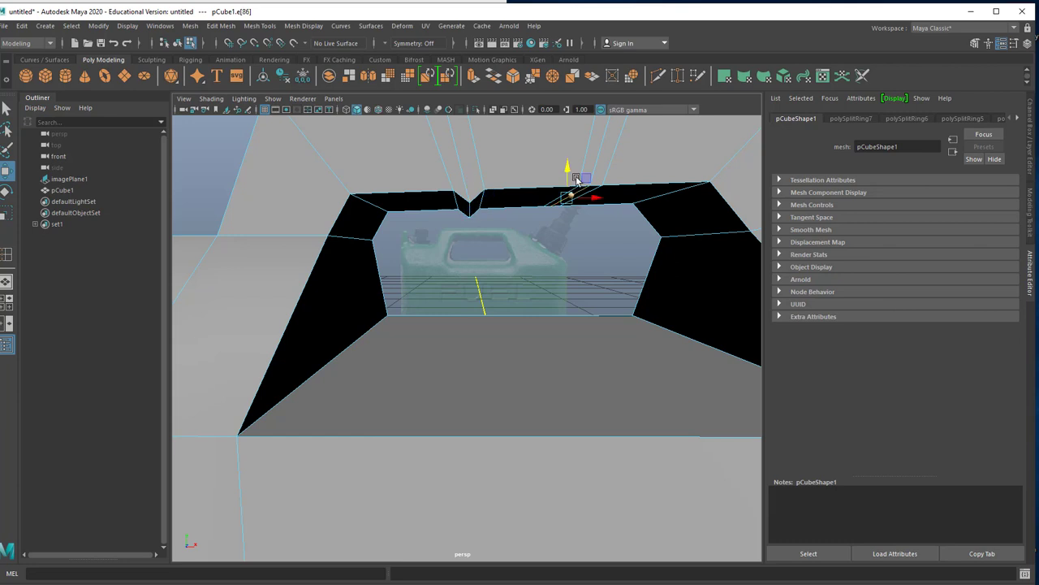
pyautogui.moveTo(566, 167)
pyautogui.mouseDown()
pyautogui.moveTo(580, 239)
pyautogui.moveTo(577, 220)
pyautogui.moveTo(522, 195)
pyautogui.moveTo(555, 179)
pyautogui.mouseUp()
# - Preview the handle's finger ridges in smooth mesh display, and return to the unsmoothed display
pyautogui.press('3')
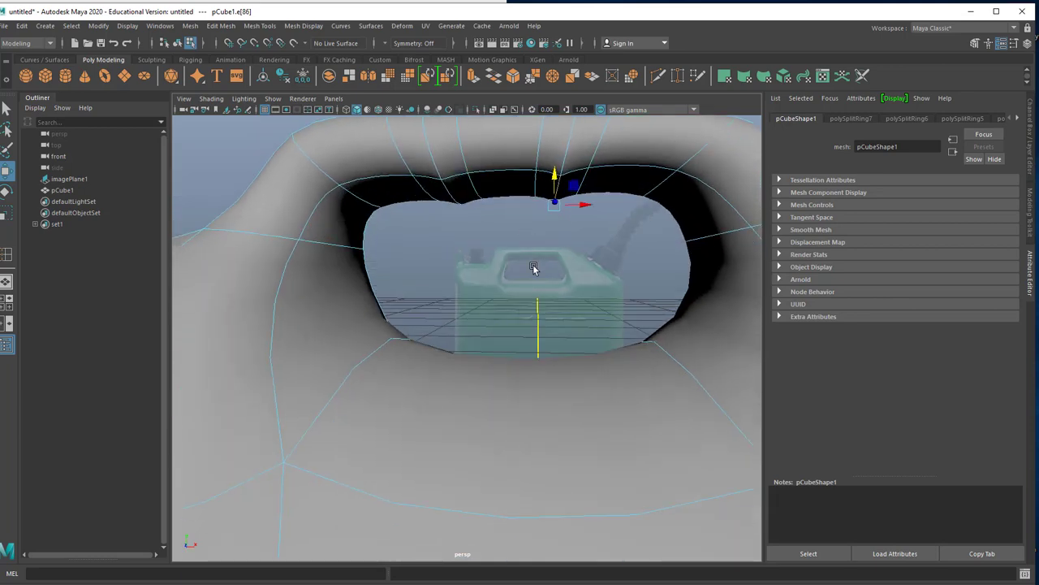
pyautogui.scroll(-5, 552, 244)
pyautogui.keyDown('alt'); pyautogui.moveTo(546, 298); pyautogui.dragTo(550, 333); pyautogui.keyUp('alt')
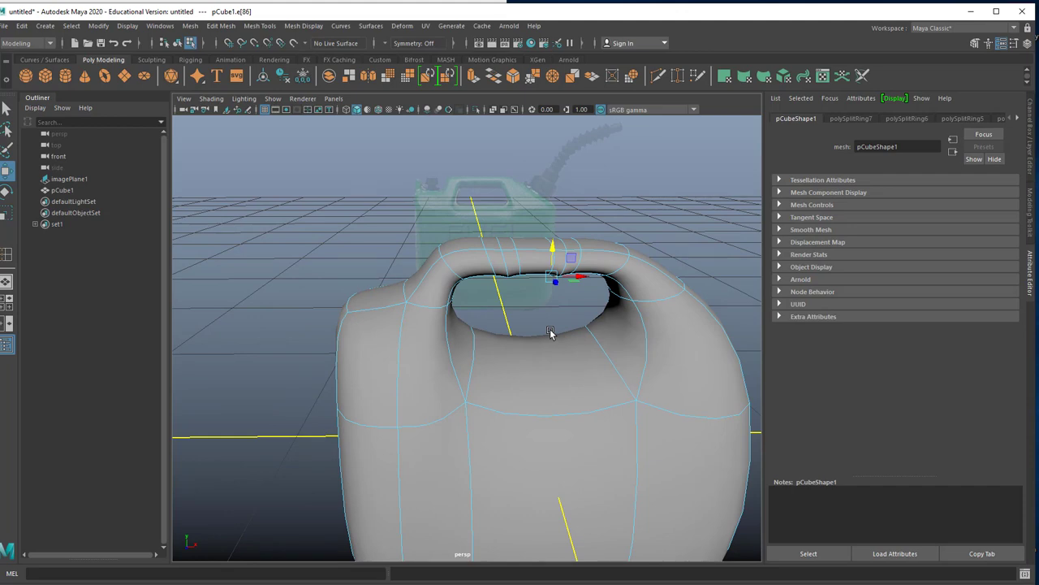
pyautogui.keyDown('alt'); pyautogui.moveTo(557, 332); pyautogui.dragTo(525, 345); pyautogui.keyUp('alt')
pyautogui.press('1')
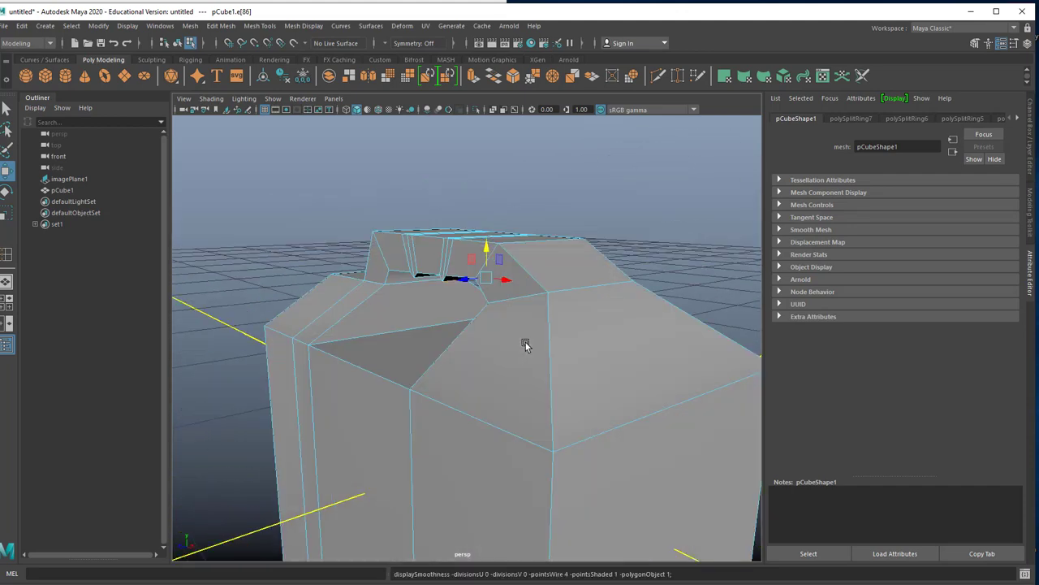
# - Extrude the small flat top face beside the handle as an inset scaled to 0.6 and shifted 0.031 along its local X
pyautogui.scroll(-2, 417, 366)
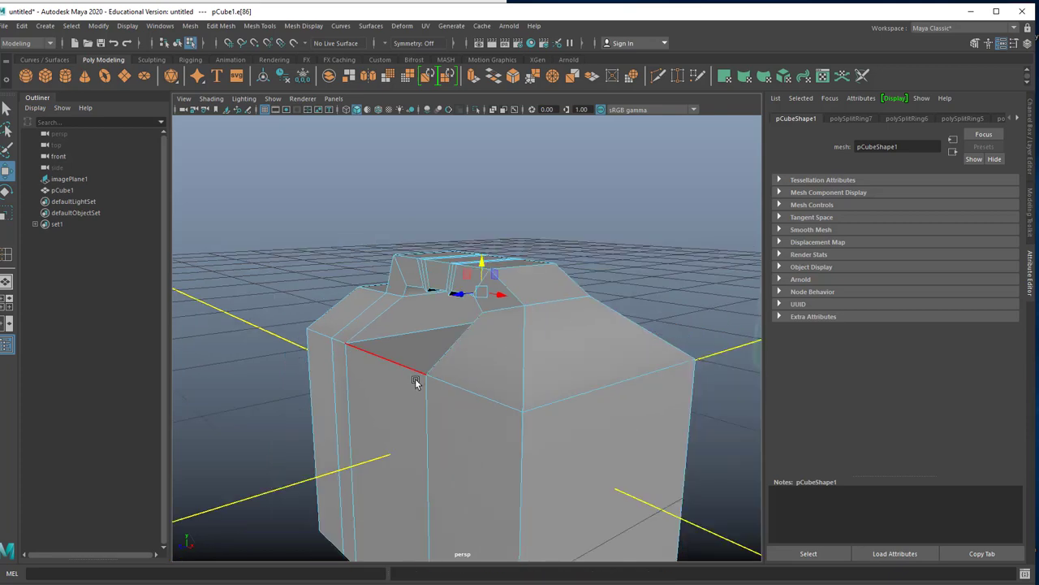
pyautogui.keyDown('alt'); pyautogui.moveTo(414, 382); pyautogui.dragTo(561, 419); pyautogui.keyUp('alt')
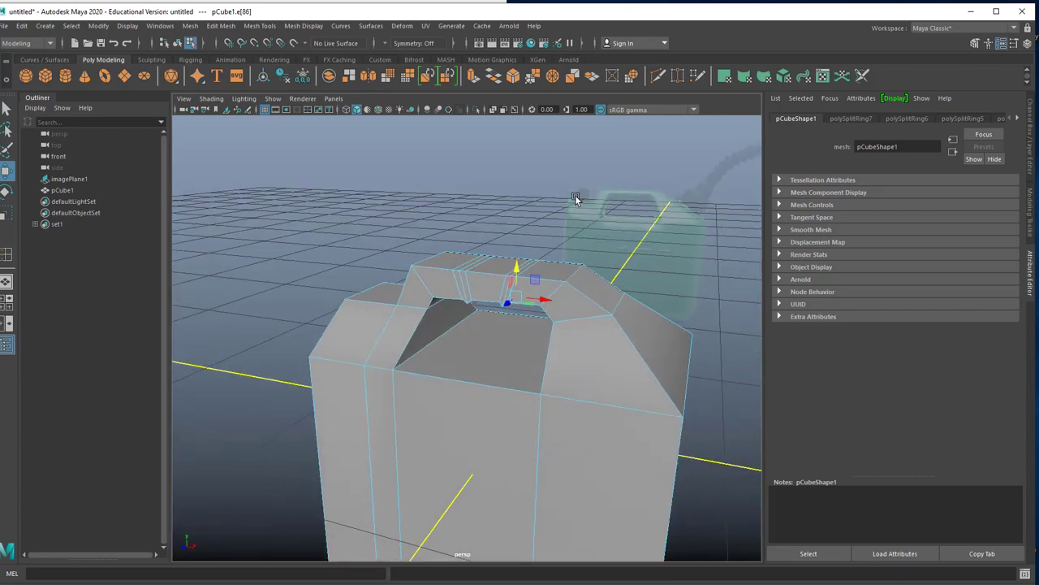
pyautogui.keyDown('alt'); pyautogui.moveTo(588, 219); pyautogui.dragTo(605, 224); pyautogui.keyUp('alt')
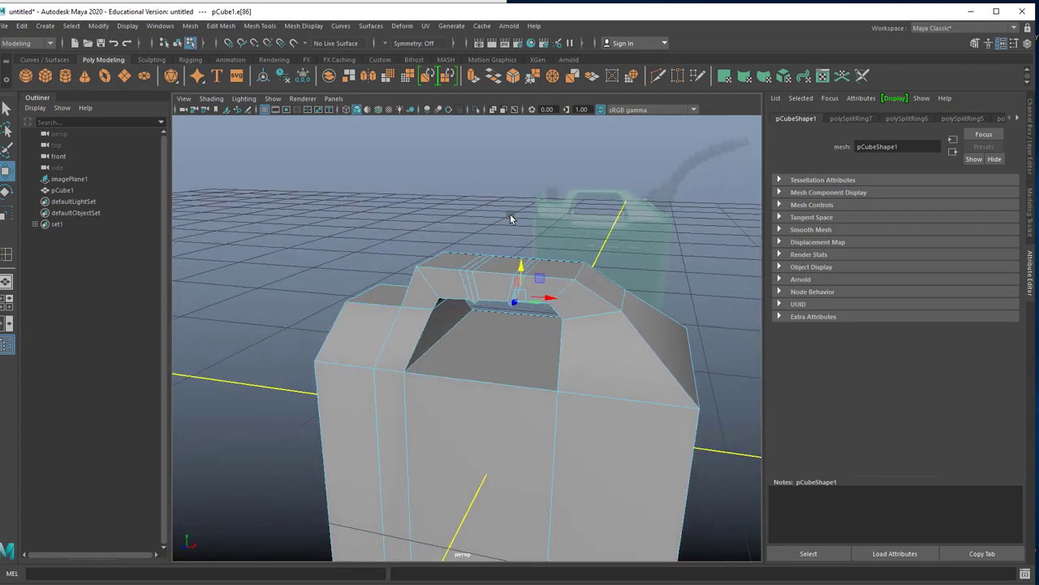
pyautogui.keyDown('alt'); pyautogui.moveTo(420, 300); pyautogui.dragTo(386, 302); pyautogui.keyUp('alt')
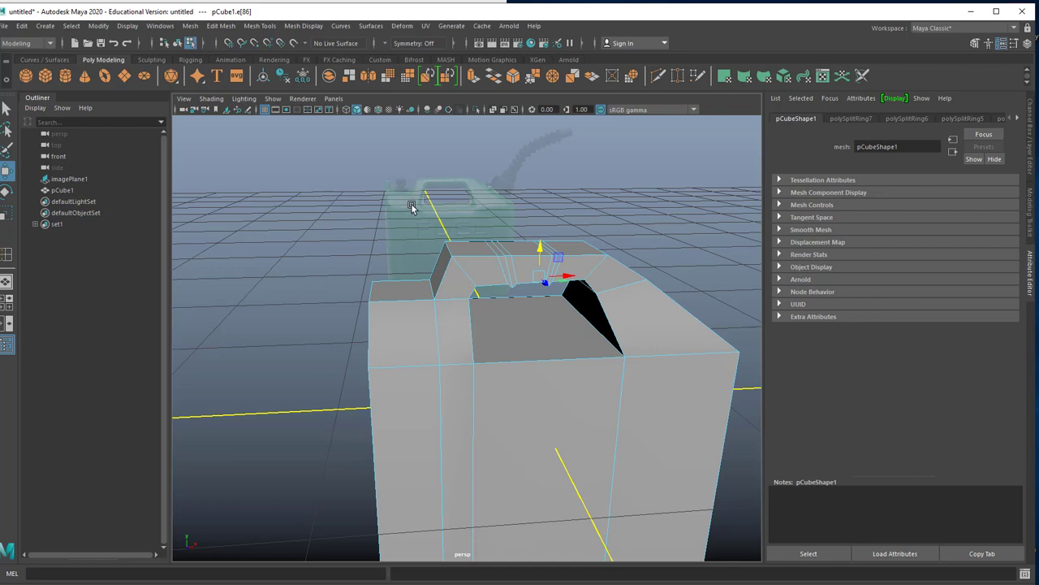
pyautogui.keyDown('alt'); pyautogui.moveTo(441, 301); pyautogui.dragTo(430, 345); pyautogui.keyUp('alt')
pyautogui.moveTo(401, 302); pyautogui.dragTo(409, 314, button='right')
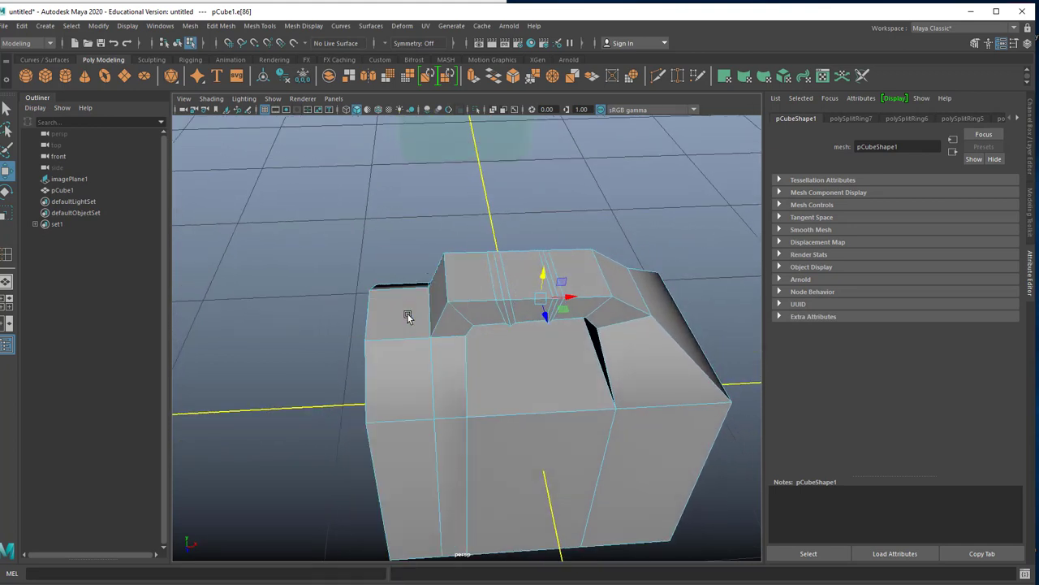
pyautogui.click(402, 313)
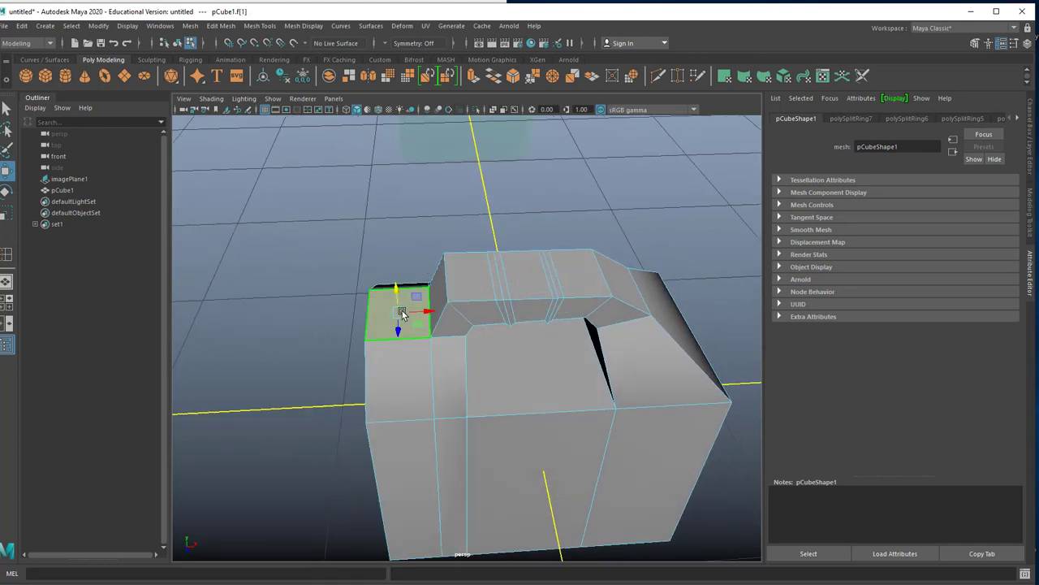
pyautogui.click(474, 76)
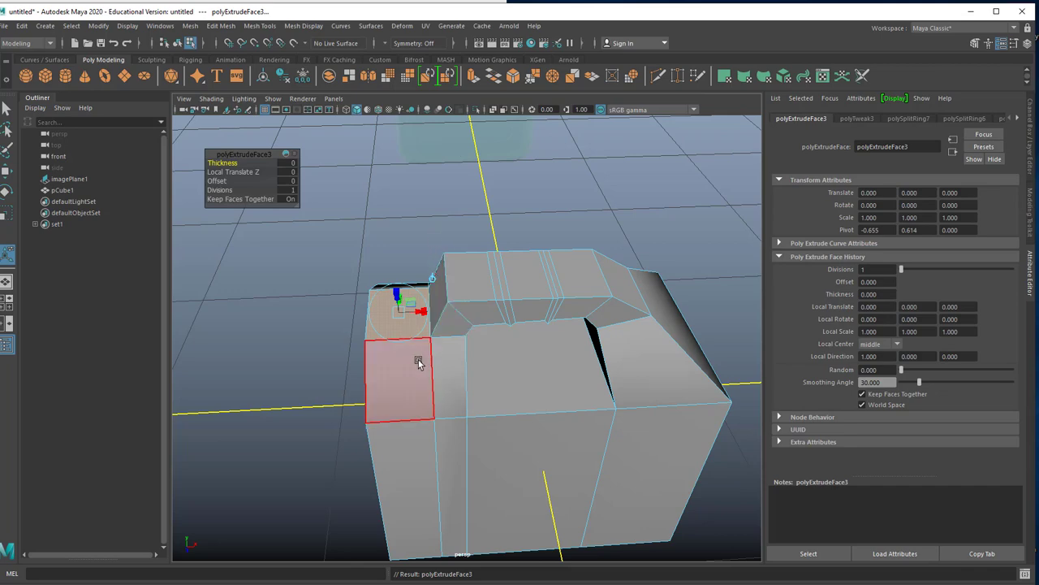
pyautogui.keyDown('alt'); pyautogui.moveTo(418, 355); pyautogui.dragTo(426, 258); pyautogui.keyUp('alt')
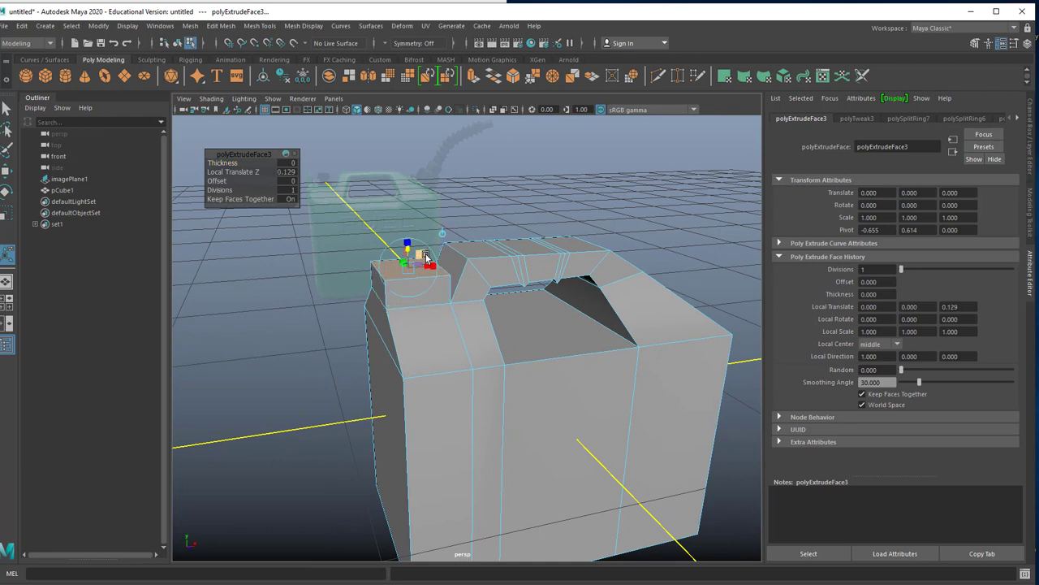
pyautogui.hotkey('ctrl', 'z')
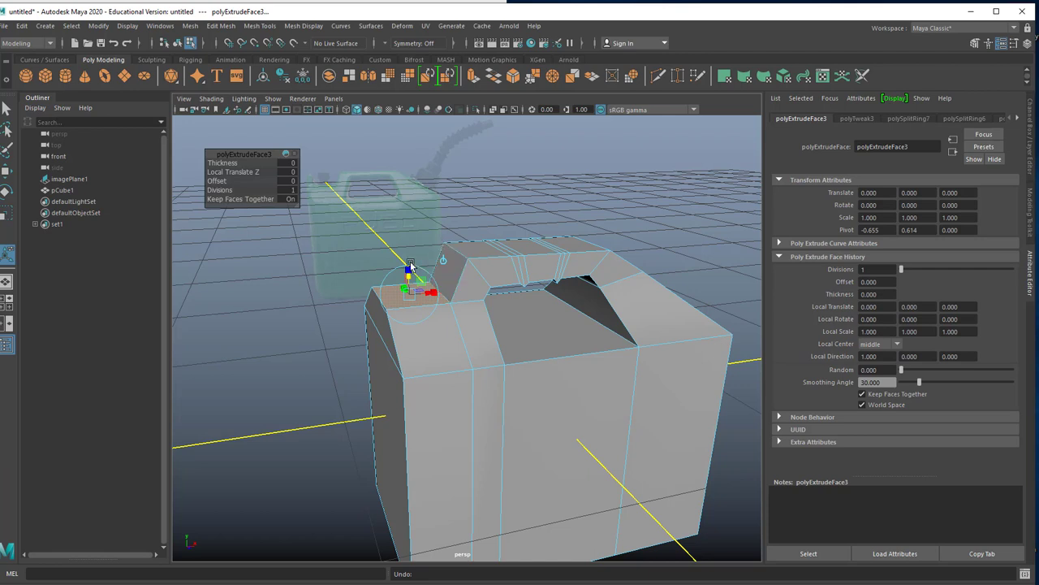
pyautogui.moveTo(411, 298); pyautogui.dragTo(433, 293)
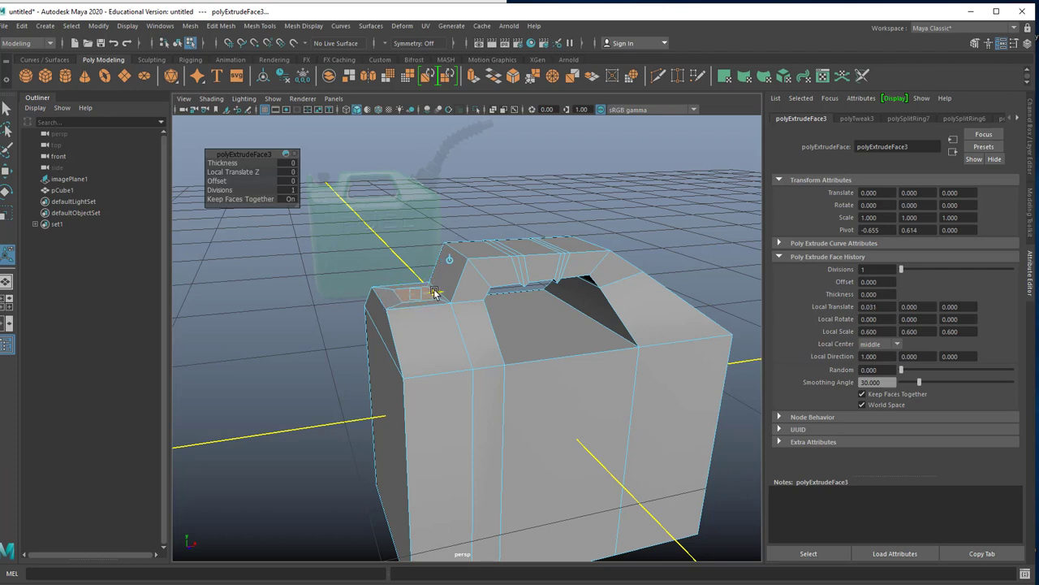
# - Extrude the narrow outer border face next to the inset on the small flat top upward into a raised block
pyautogui.click(394, 300)
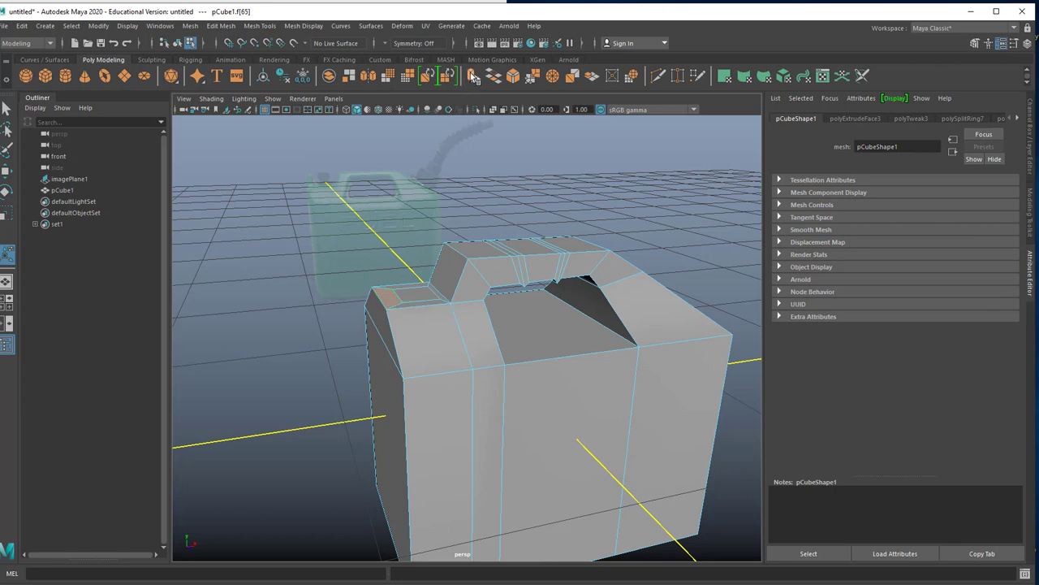
pyautogui.click(473, 75)
pyautogui.moveTo(387, 284); pyautogui.dragTo(385, 250)
# - Extrude the inset face beside the raised block at 0.717 scale, extrude it again -0.118 in local Z as a recess, and deselect it
pyautogui.click(422, 294)
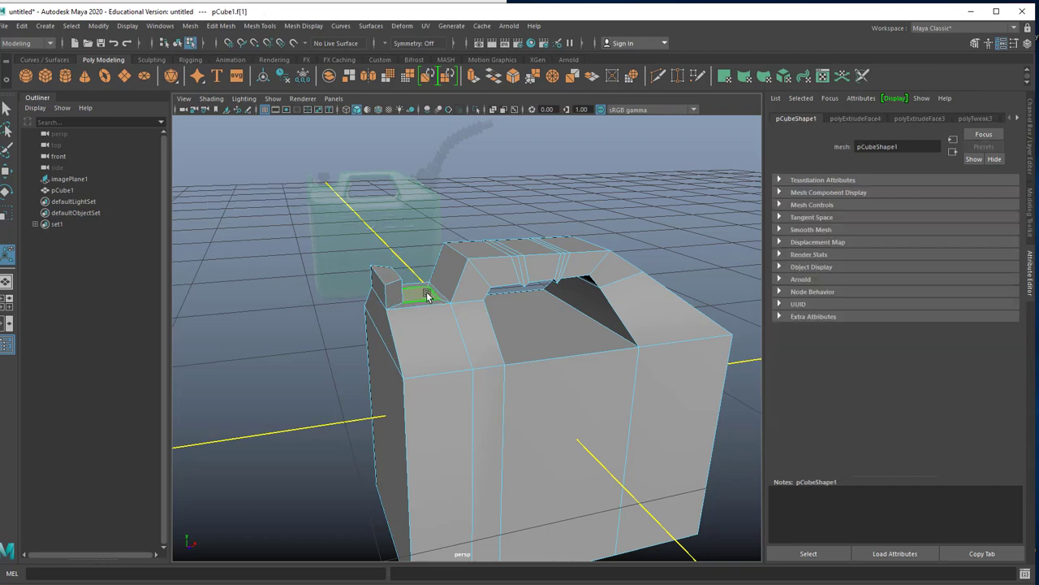
pyautogui.moveTo(423, 294)
pyautogui.keyDown('alt'); pyautogui.mouseDown()
pyautogui.moveTo(398, 293)
pyautogui.moveTo(416, 297)
pyautogui.mouseUp(); pyautogui.keyUp('alt')
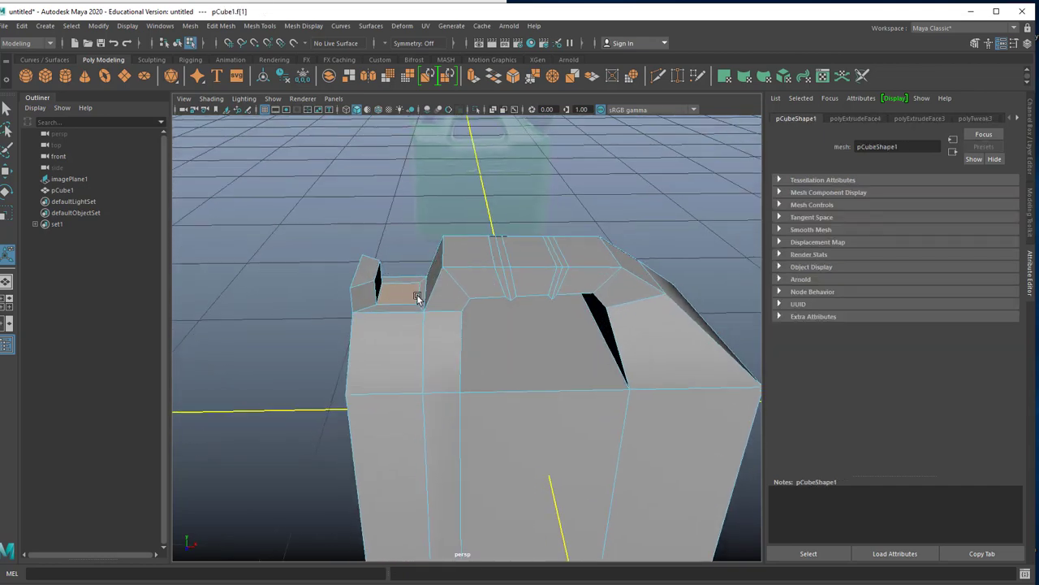
pyautogui.click(473, 78)
pyautogui.moveTo(399, 271); pyautogui.dragTo(392, 298)
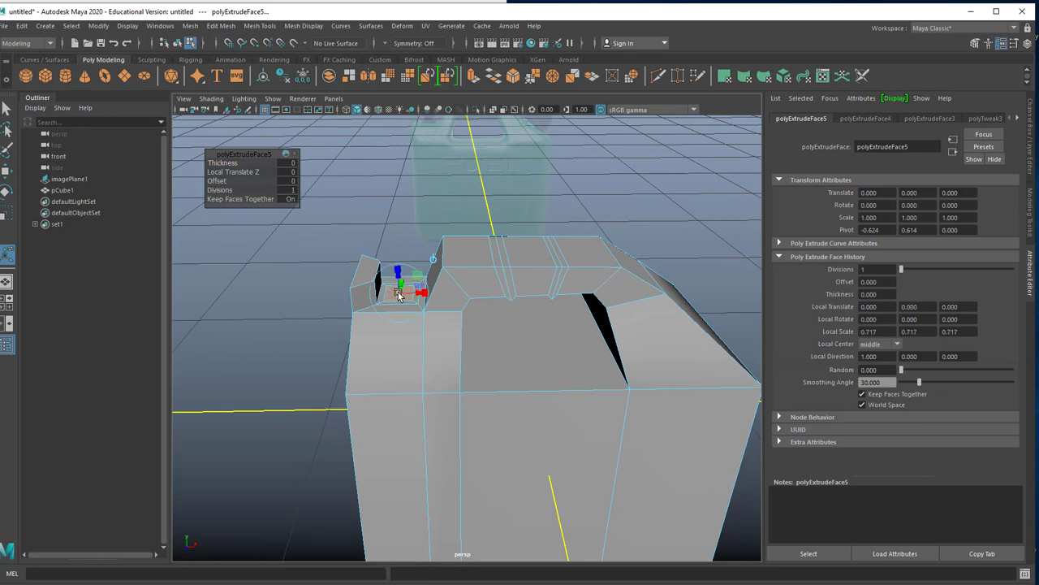
pyautogui.press('r')
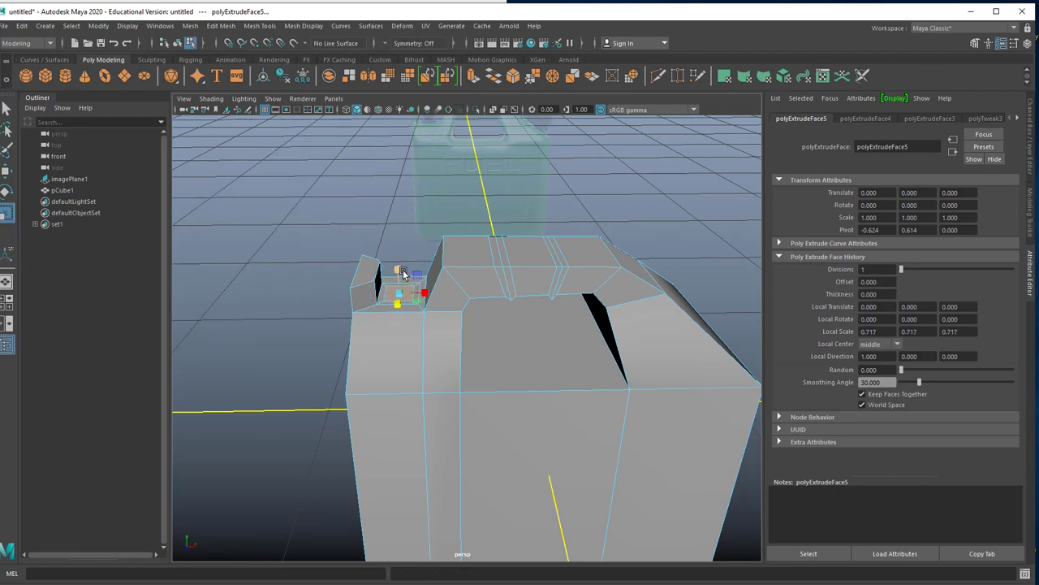
pyautogui.hotkey('ctrl', 'e')
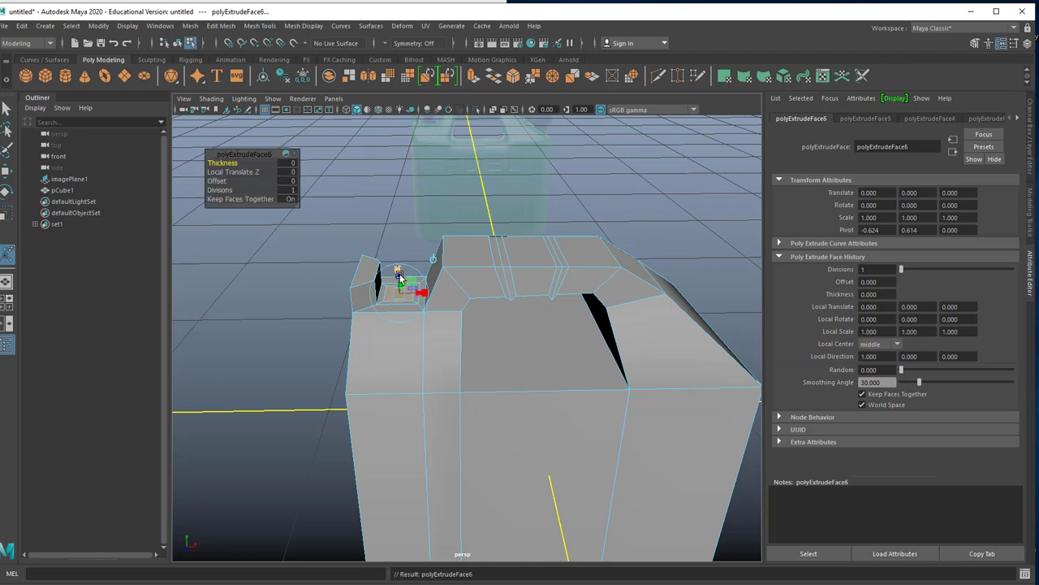
pyautogui.moveTo(397, 274); pyautogui.dragTo(402, 303)
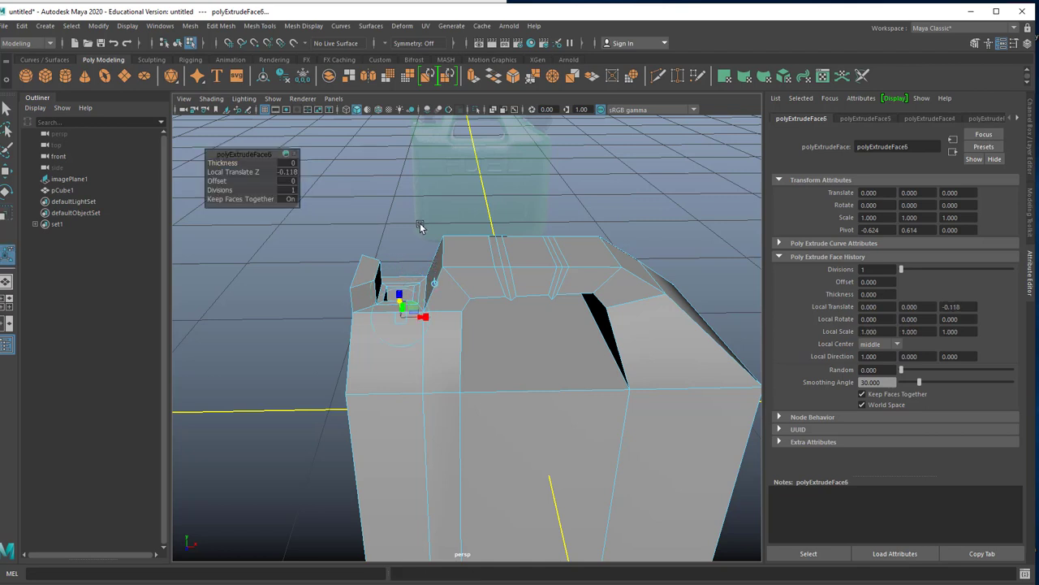
pyautogui.click(421, 225)
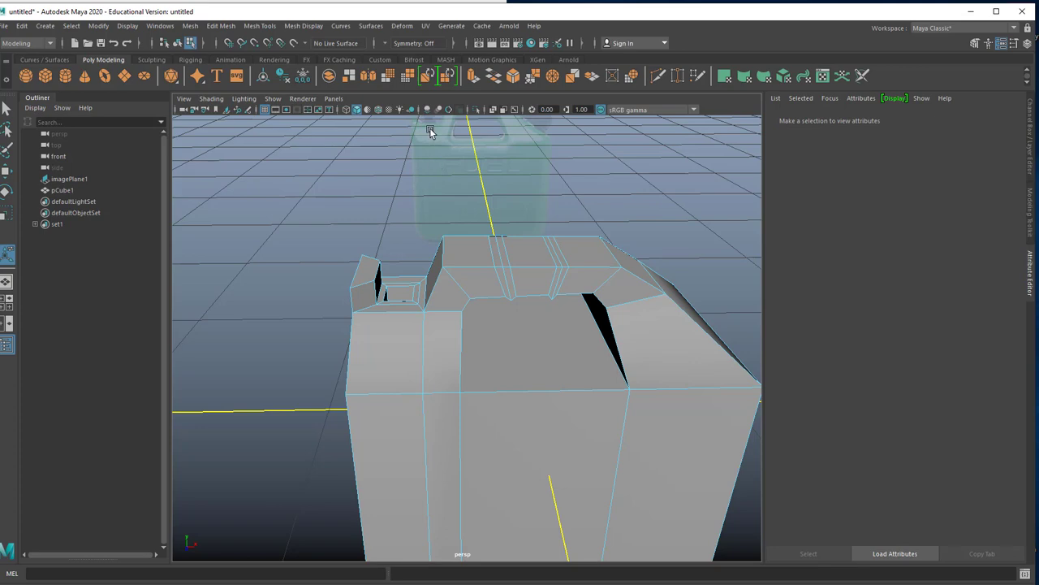
# - Extrude the large sloping face at the opposite end of the can's top as a smaller inset face
pyautogui.moveTo(417, 263)
pyautogui.keyDown('alt'); pyautogui.mouseDown()
pyautogui.moveTo(455, 248)
pyautogui.moveTo(420, 252)
pyautogui.mouseUp(); pyautogui.keyUp('alt')
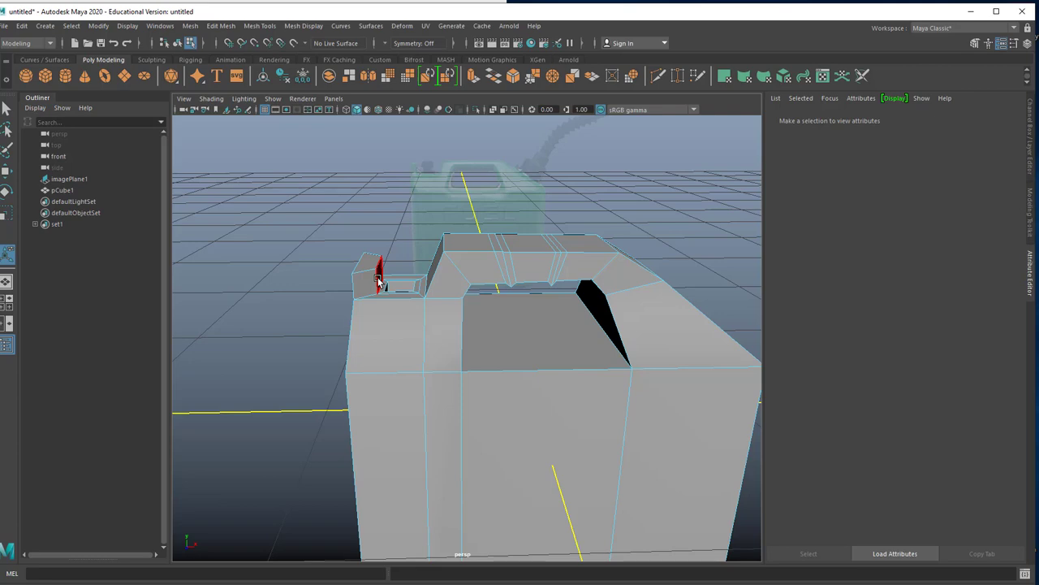
pyautogui.keyDown('alt'); pyautogui.moveTo(576, 324); pyautogui.dragTo(617, 390); pyautogui.keyUp('alt')
pyautogui.click(619, 389)
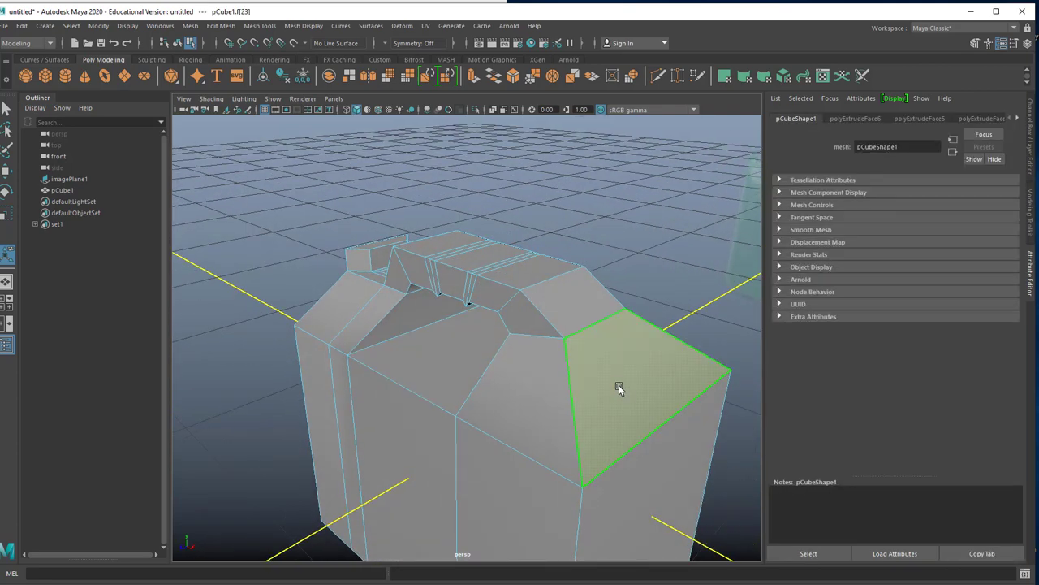
pyautogui.scroll(-4, 629, 385)
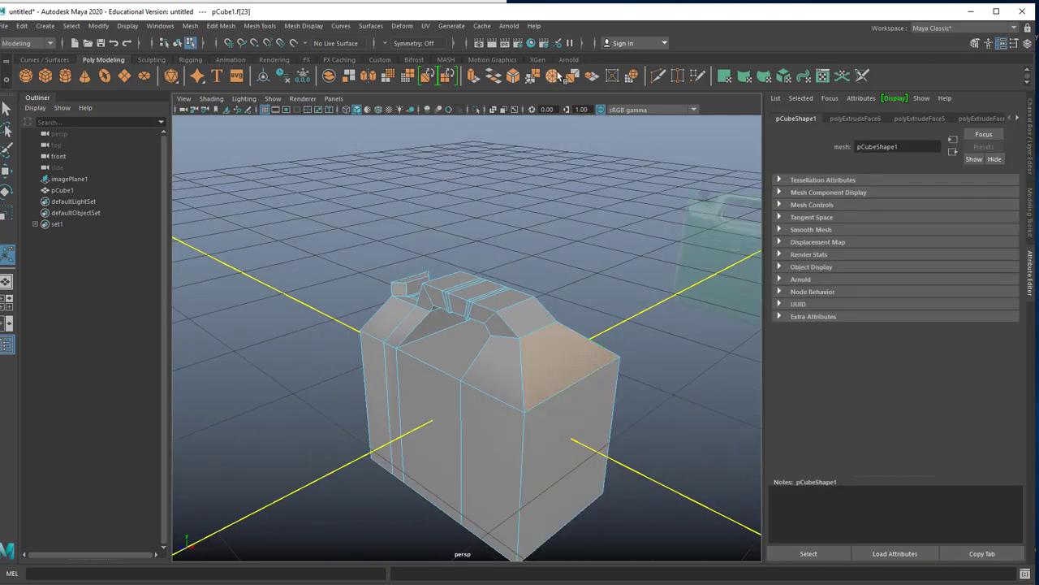
pyautogui.hotkey('ctrl', 'e')
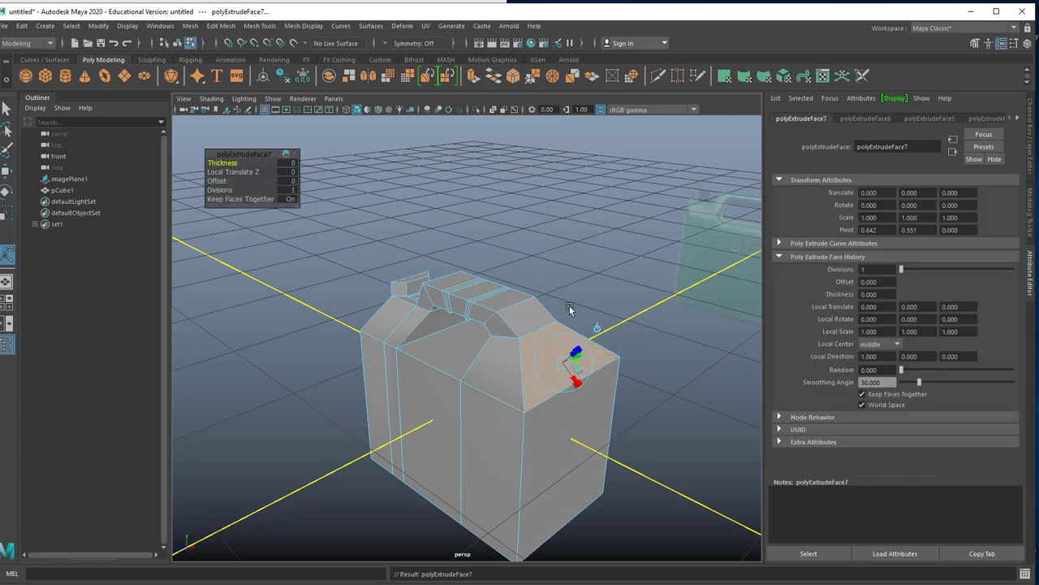
pyautogui.click(579, 350)
pyautogui.moveTo(563, 362); pyautogui.dragTo(586, 342)
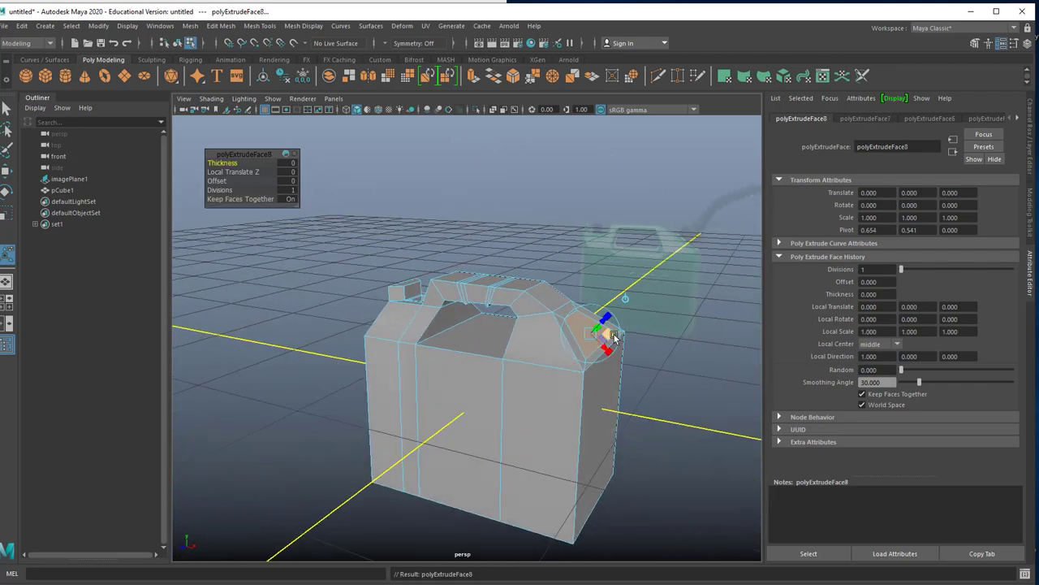
# - Extrude the inset face on the slope 0.077 outward in local Z, with its local X scale at 0.699
pyautogui.hotkey('ctrl', 'e')
pyautogui.moveTo(608, 325)
pyautogui.mouseDown()
pyautogui.moveTo(615, 347)
pyautogui.moveTo(573, 371)
pyautogui.mouseUp()
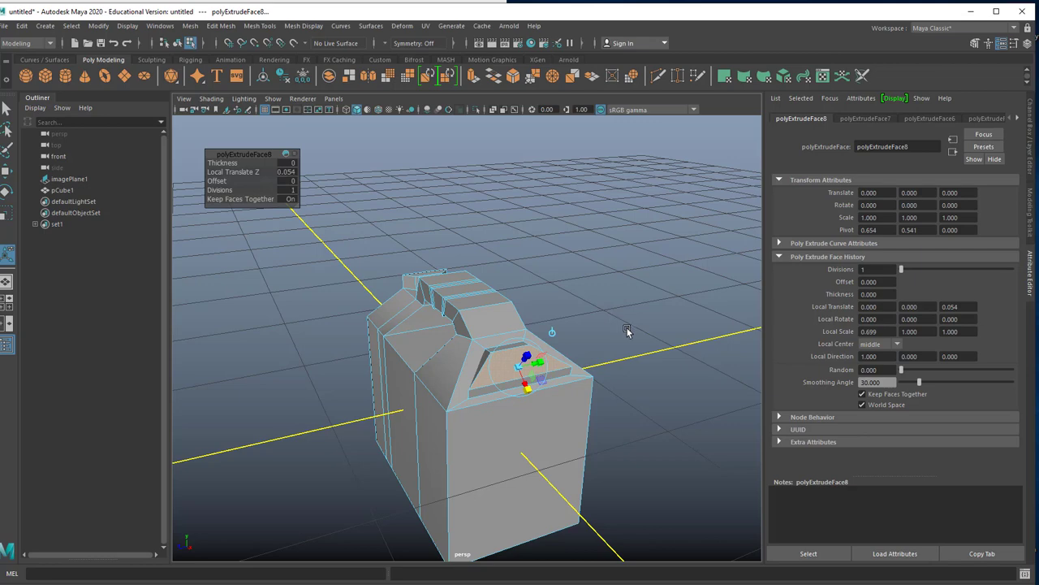
pyautogui.keyDown('alt'); pyautogui.moveTo(505, 368); pyautogui.dragTo(660, 341); pyautogui.keyUp('alt')
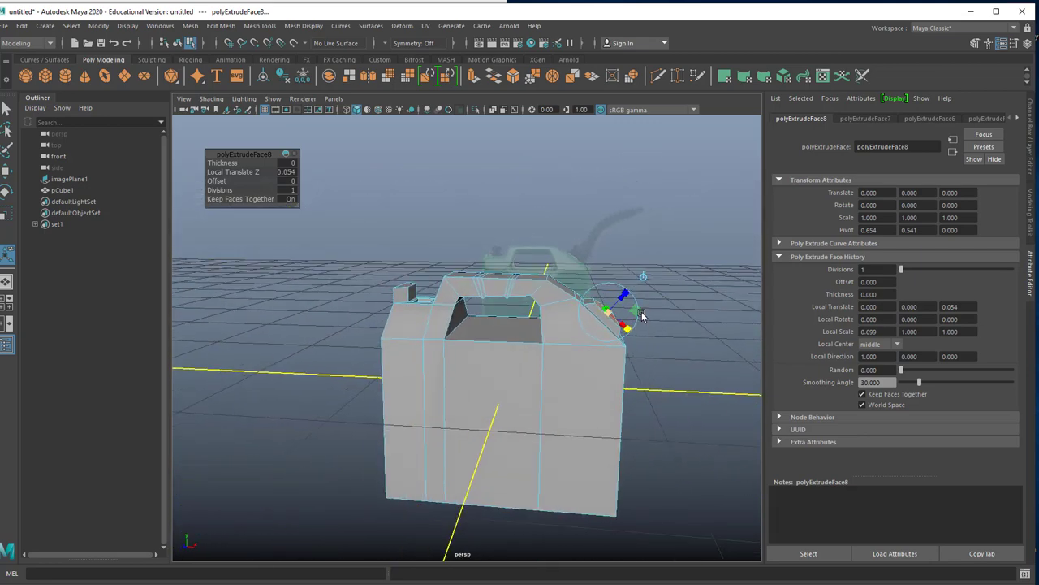
pyautogui.moveTo(626, 310); pyautogui.dragTo(558, 345)
# - Scale the lower corner vertices of the raised block on the slope closer together across its width
pyautogui.rightClick(558, 345)
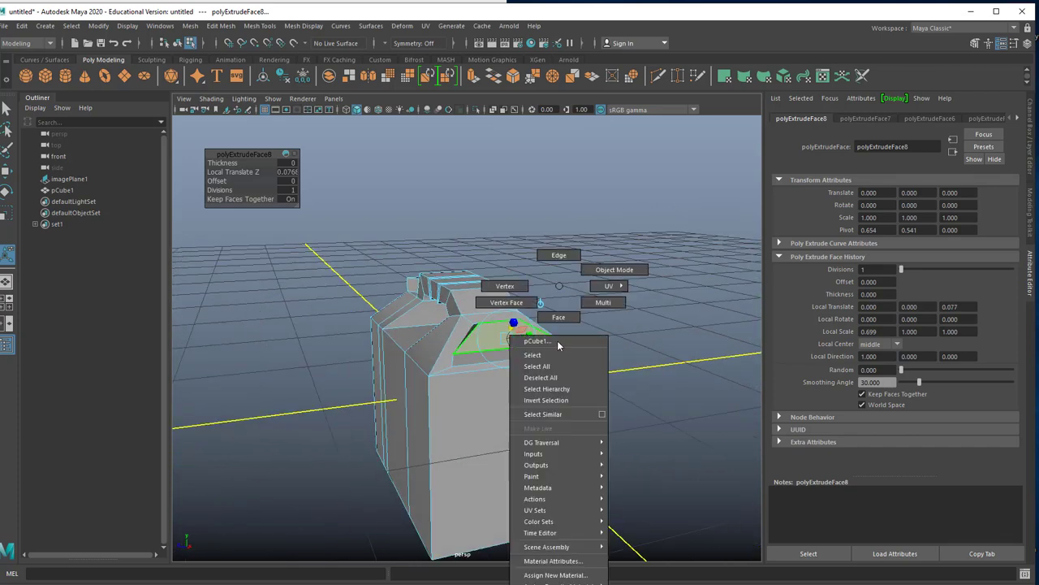
pyautogui.click(512, 287)
pyautogui.click(454, 371)
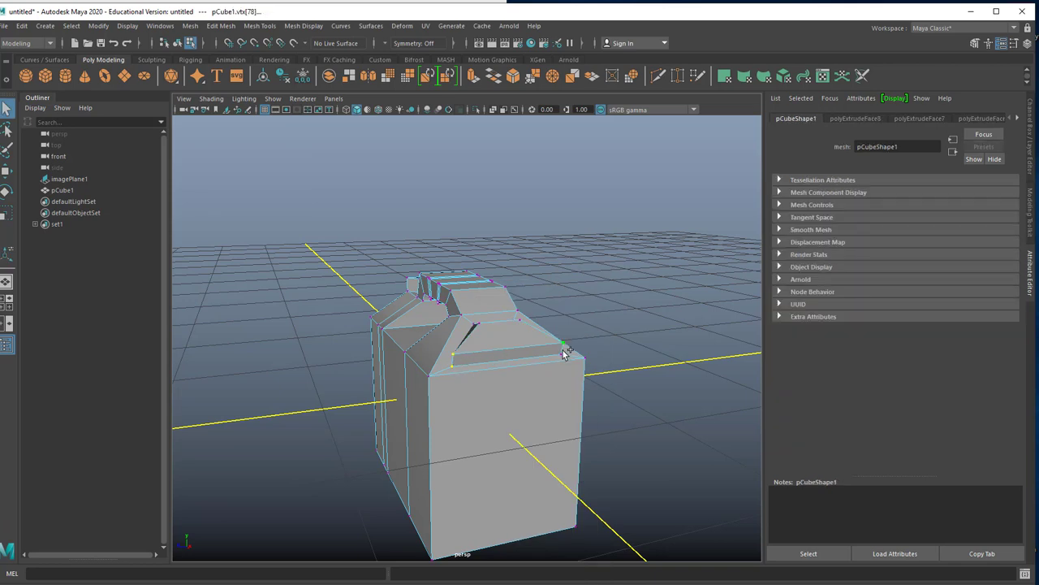
pyautogui.press('w')
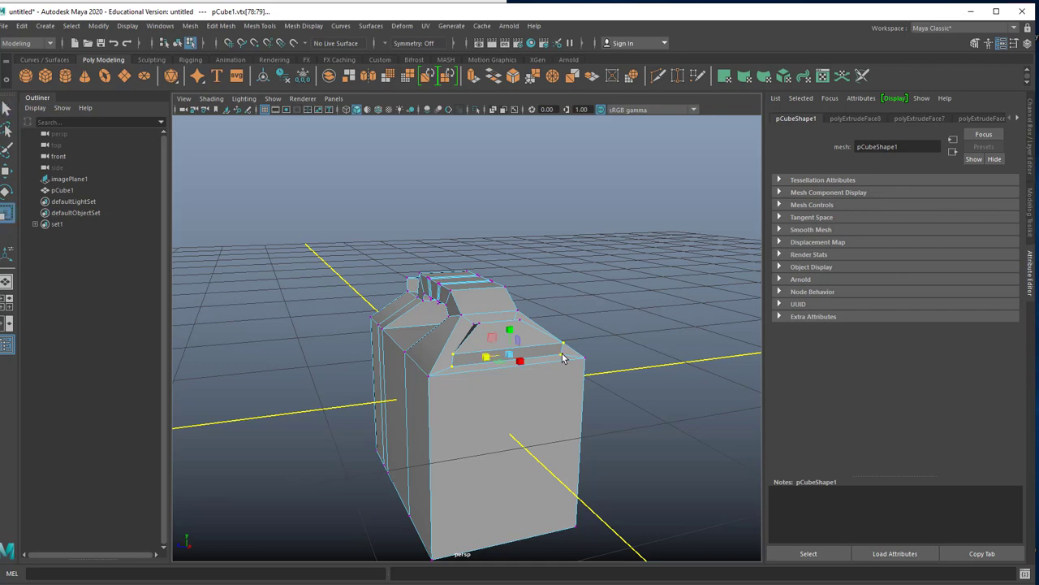
pyautogui.moveTo(487, 360); pyautogui.dragTo(479, 387)
pyautogui.click(450, 393)
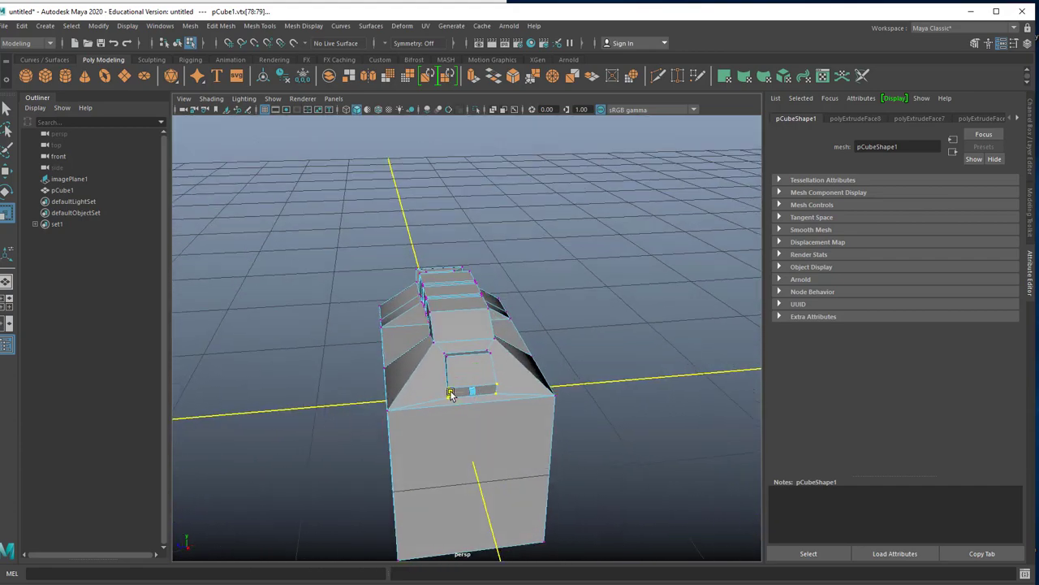
# - Select a single lower corner vertex of the raised block on the slope and move it to adjust the block's corner
pyautogui.click(498, 385)
pyautogui.click(496, 387)
pyautogui.press('w')
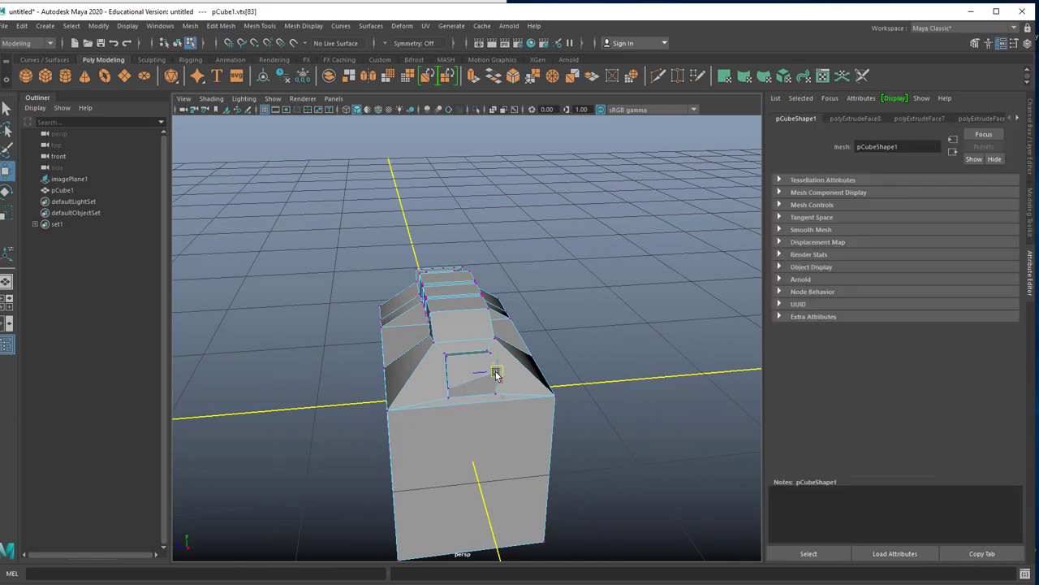
pyautogui.moveTo(497, 374)
pyautogui.mouseDown()
pyautogui.moveTo(509, 362)
pyautogui.moveTo(492, 358)
pyautogui.moveTo(509, 365)
pyautogui.mouseUp()
pyautogui.keyDown('alt'); pyautogui.moveTo(481, 437); pyautogui.dragTo(607, 308); pyautogui.keyUp('alt')
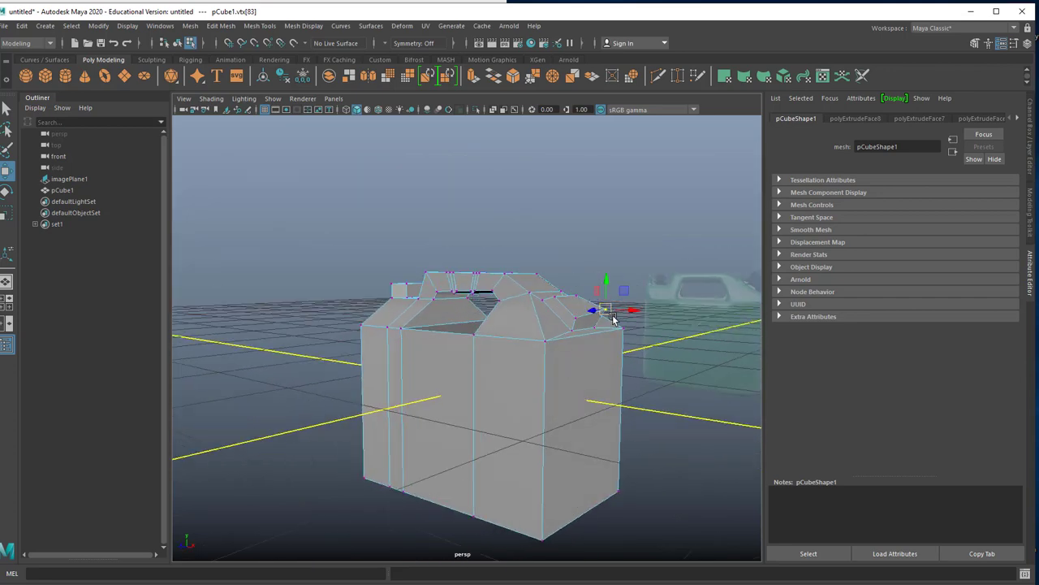
# - Scale the two outer top vertices of the raised block at the opposite end closer together across the can's width
pyautogui.moveTo(613, 320); pyautogui.dragTo(496, 379)
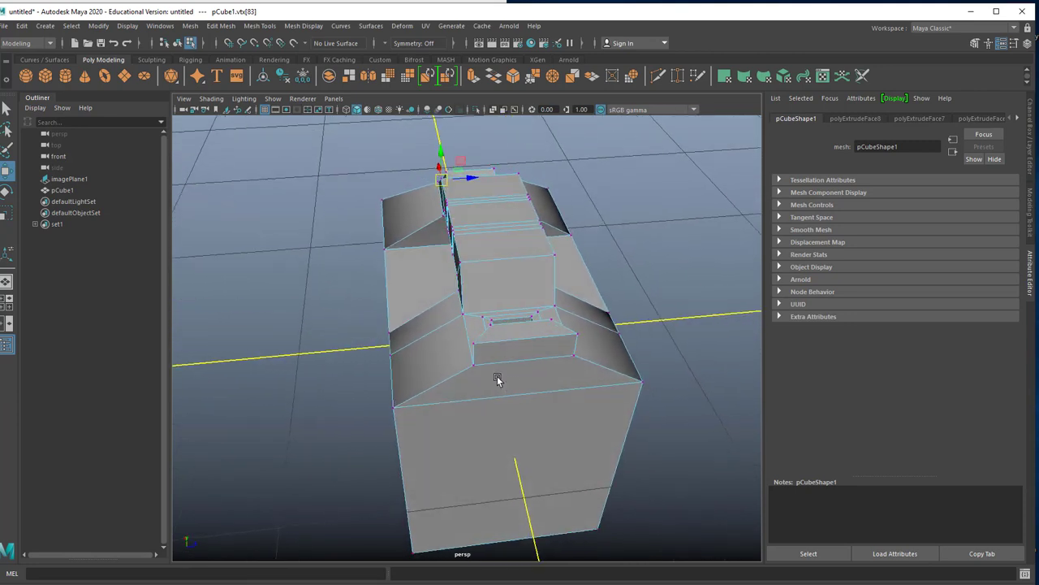
pyautogui.click(474, 344)
pyautogui.keyDown('shift'); pyautogui.click(577, 336); pyautogui.keyUp('shift')
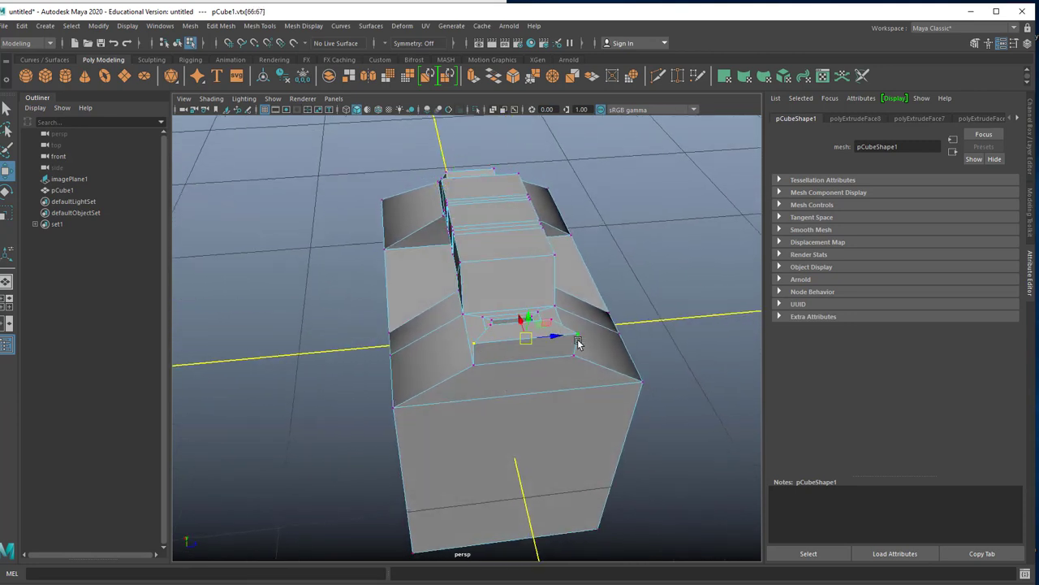
pyautogui.press('r')
pyautogui.moveTo(555, 342); pyautogui.dragTo(261, 223)
# - Examine the gas can from several sides in smooth preview, and return it to the unsmoothed display
pyautogui.press('3')
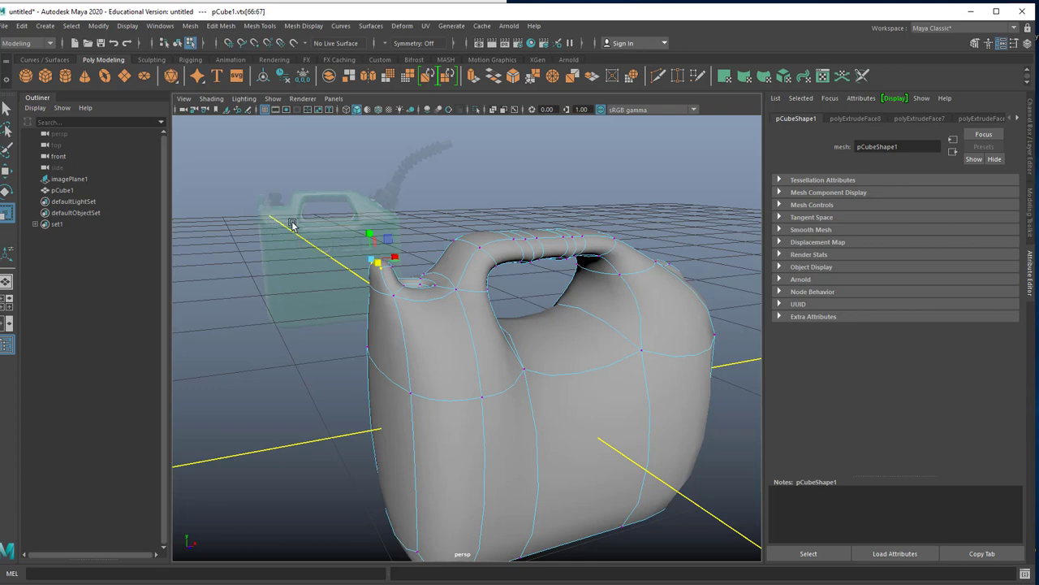
pyautogui.keyDown('alt'); pyautogui.moveTo(578, 249); pyautogui.dragTo(590, 355); pyautogui.keyUp('alt')
pyautogui.keyDown('alt'); pyautogui.moveTo(604, 298); pyautogui.dragTo(589, 213); pyautogui.keyUp('alt')
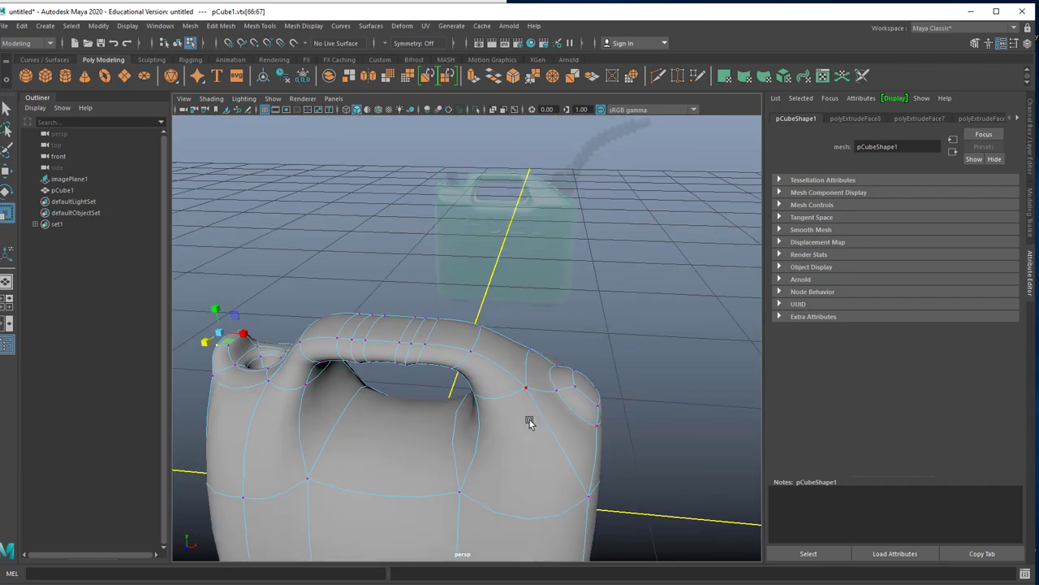
pyautogui.scroll(-3, 478, 449)
pyautogui.keyDown('alt'); pyautogui.moveTo(503, 440); pyautogui.dragTo(558, 419, button='middle'); pyautogui.keyUp('alt')
pyautogui.keyDown('alt'); pyautogui.moveTo(558, 418); pyautogui.dragTo(571, 406); pyautogui.keyUp('alt')
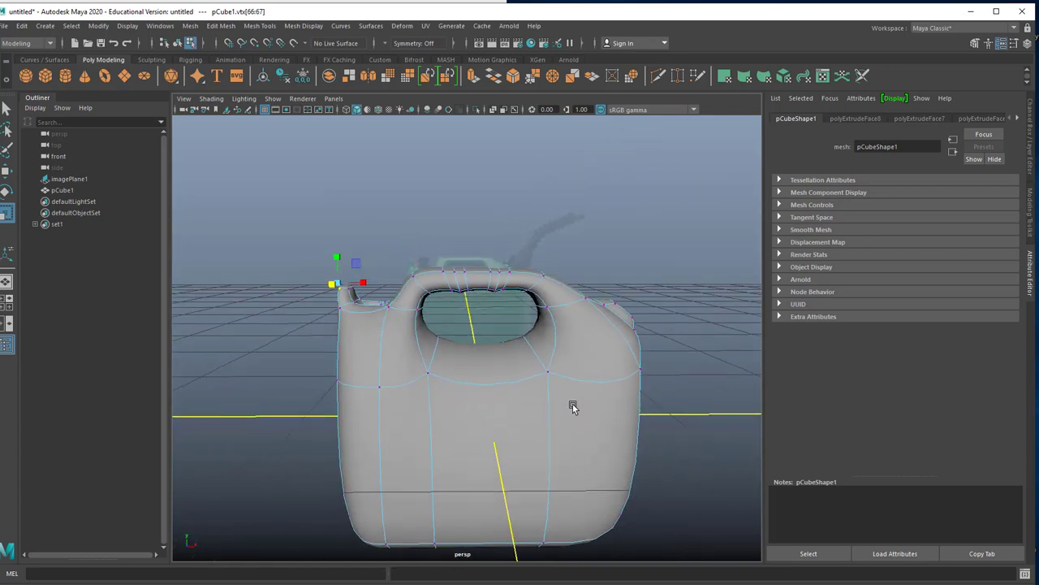
pyautogui.press('2')
pyautogui.press('1')
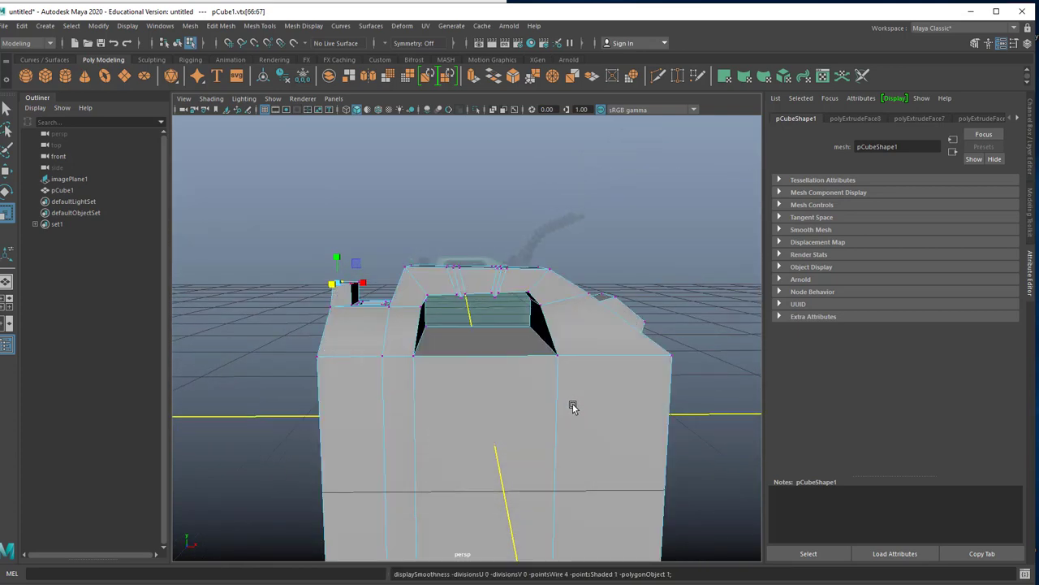
pyautogui.keyDown('alt'); pyautogui.moveTo(598, 395); pyautogui.dragTo(615, 412); pyautogui.keyUp('alt')
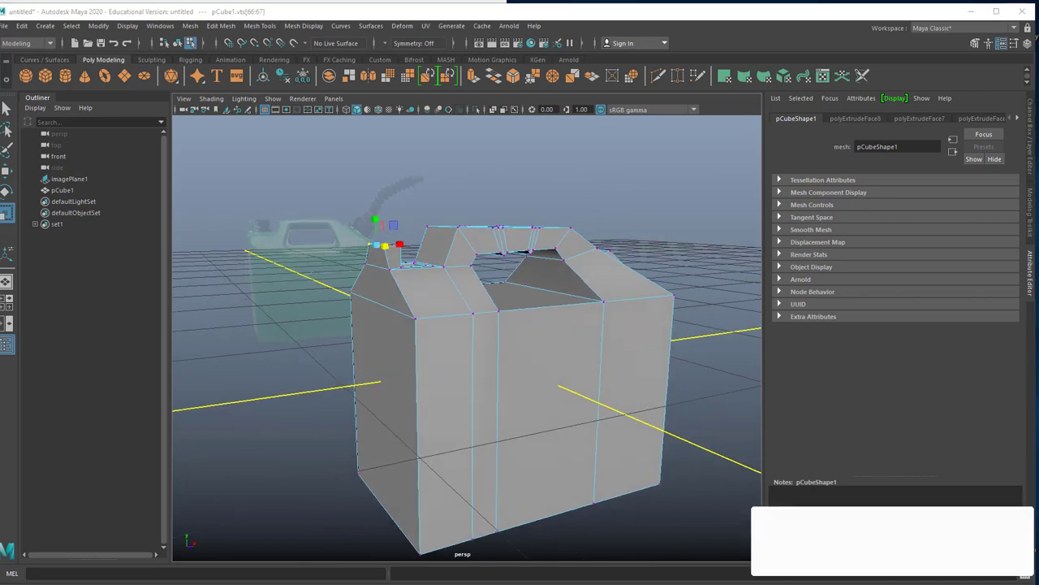
pyautogui.click(987, 544)
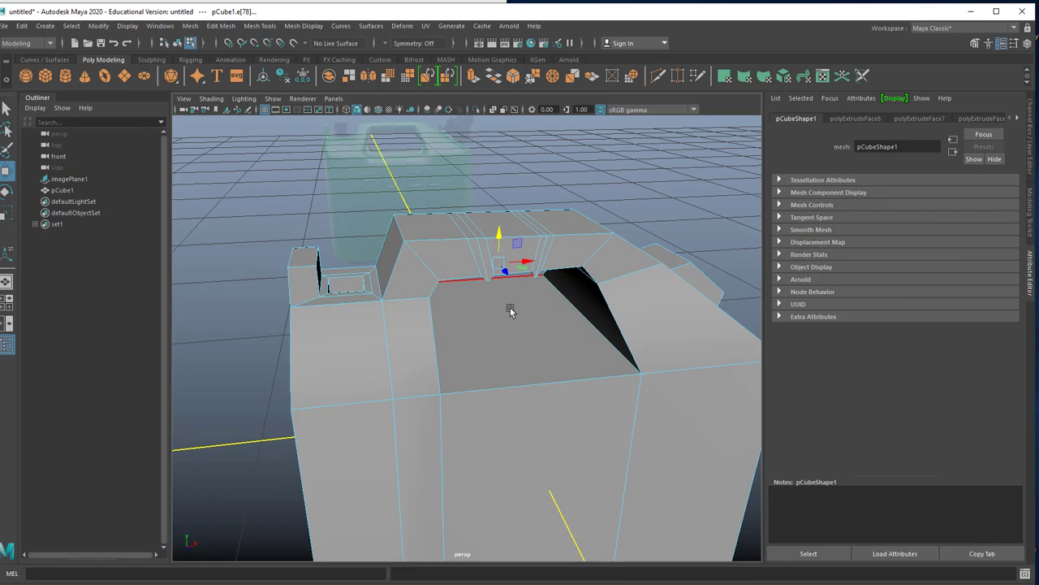
# - Try to extrude the can's large end face below the sloped block 0.490 outward in local Z, and undo the offset
pyautogui.keyDown('alt'); pyautogui.moveTo(501, 307); pyautogui.dragTo(545, 308); pyautogui.keyUp('alt')
pyautogui.click(614, 354)
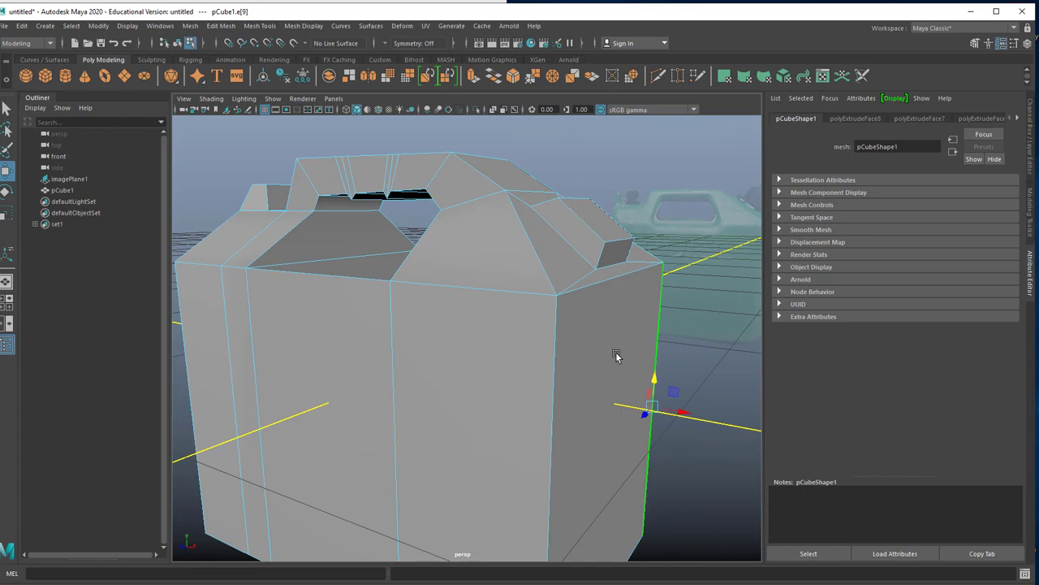
pyautogui.moveTo(616, 352); pyautogui.dragTo(614, 315, button='right')
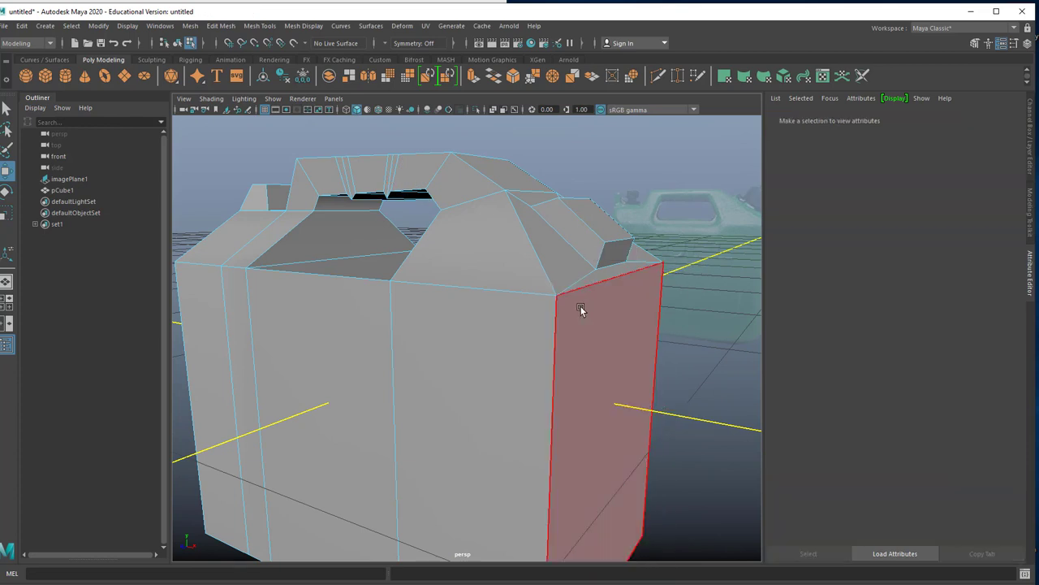
pyautogui.click(599, 323)
pyautogui.keyDown('alt'); pyautogui.moveTo(665, 354); pyautogui.dragTo(540, 311); pyautogui.keyUp('alt')
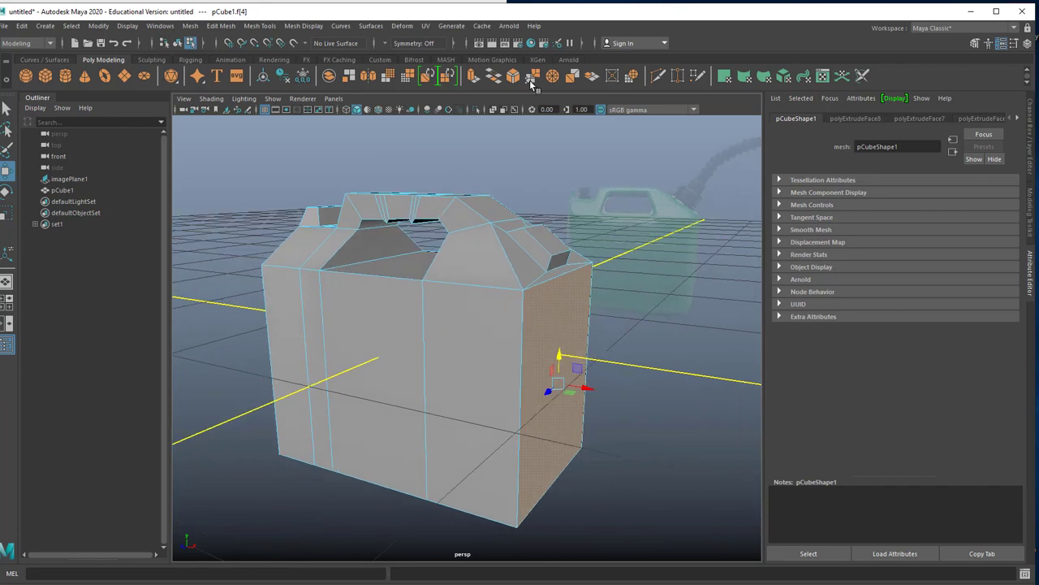
pyautogui.click(473, 75)
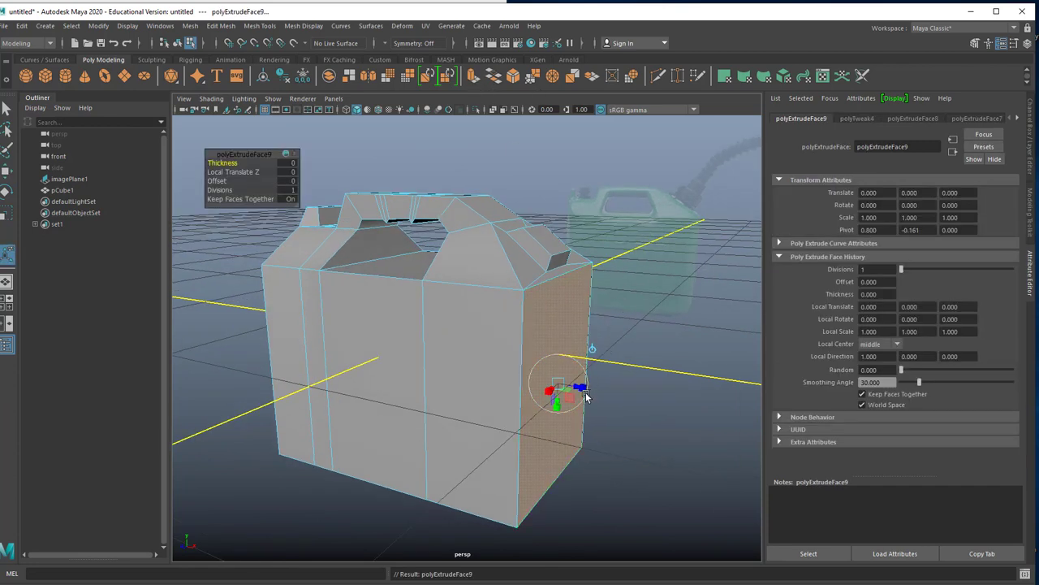
pyautogui.moveTo(573, 387); pyautogui.dragTo(671, 408)
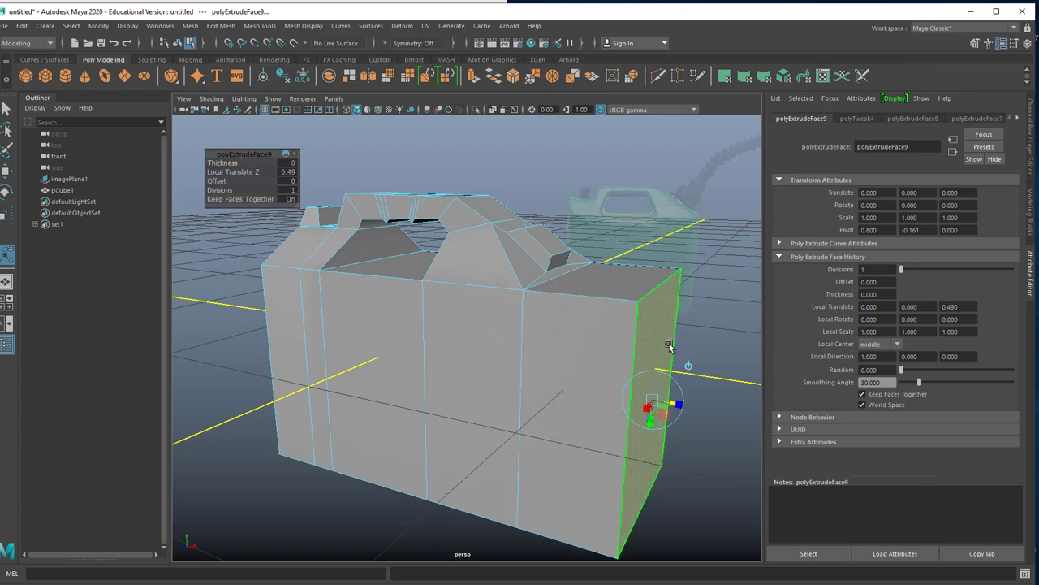
pyautogui.hotkey('ctrl', 'z')
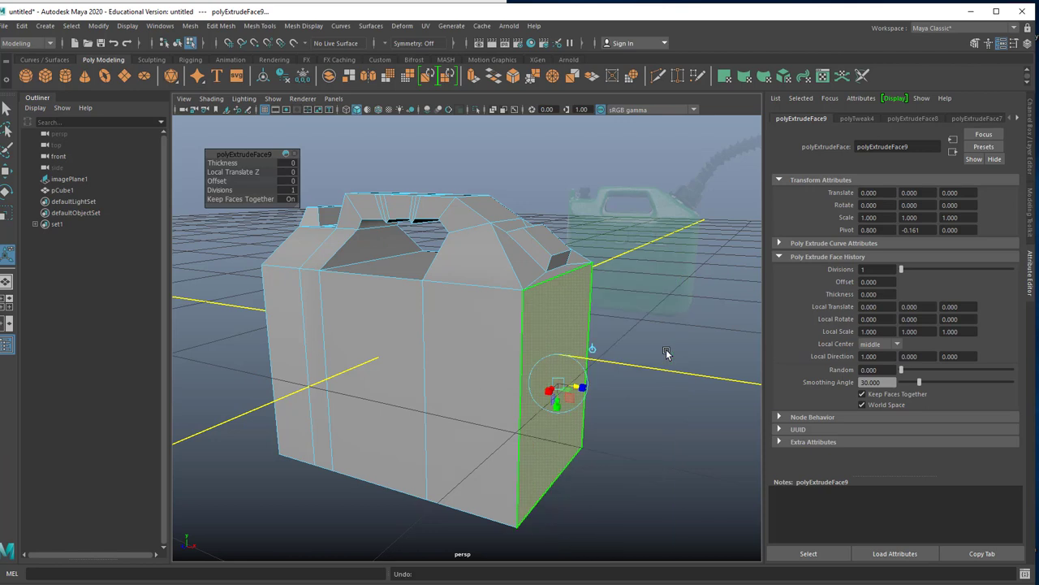
# - Clear the face selection and create an empty group in the scene
pyautogui.click(653, 327)
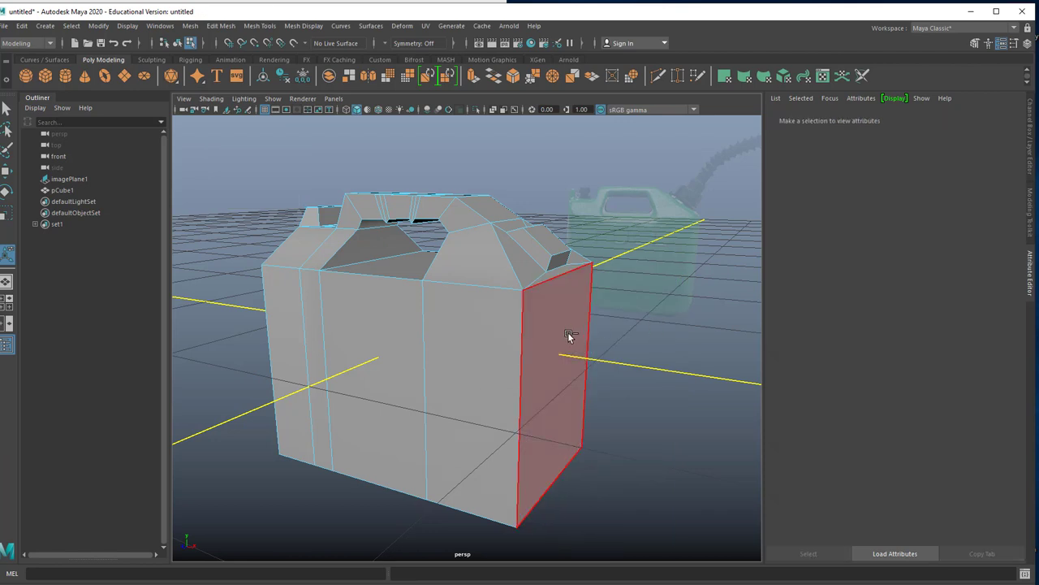
pyautogui.hotkey('ctrl', 'g')
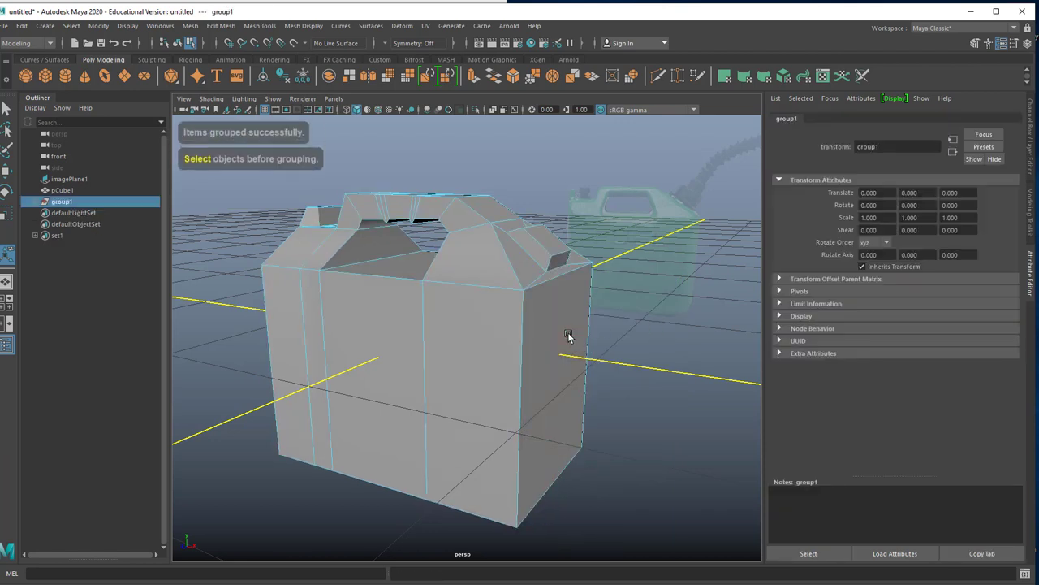
pyautogui.press('f')
pyautogui.press('a')
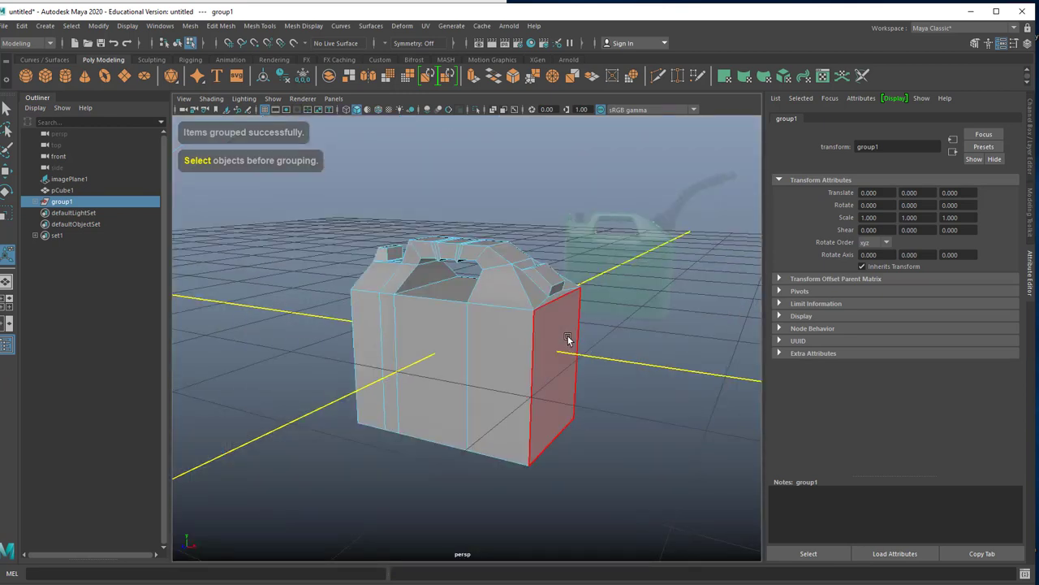
# - Select the can's large end face below the sloped block and activate the Move tool on it
pyautogui.click(568, 334)
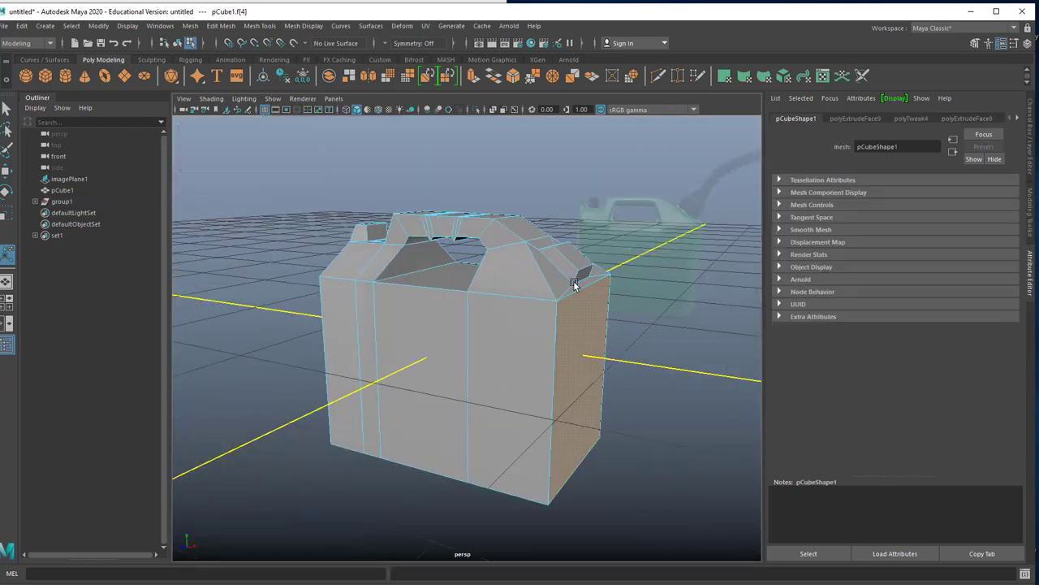
pyautogui.click(723, 272)
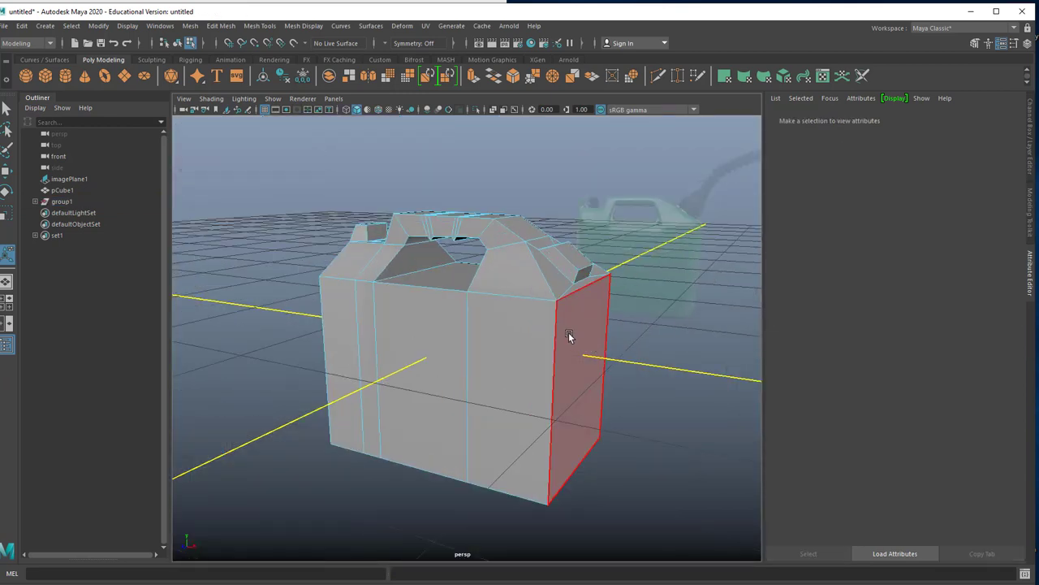
pyautogui.moveTo(588, 290); pyautogui.dragTo(581, 261, button='right')
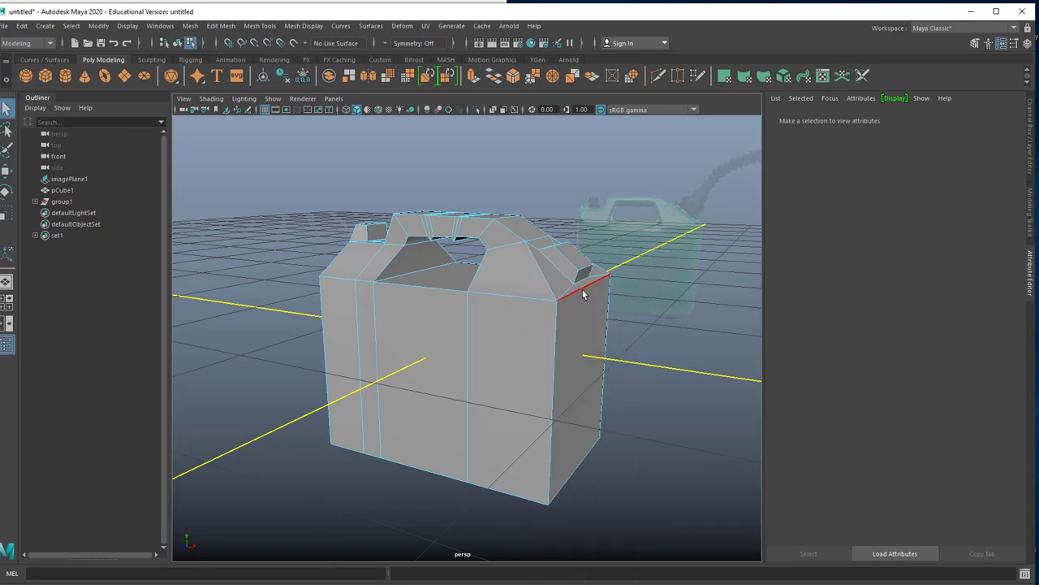
pyautogui.click(583, 294)
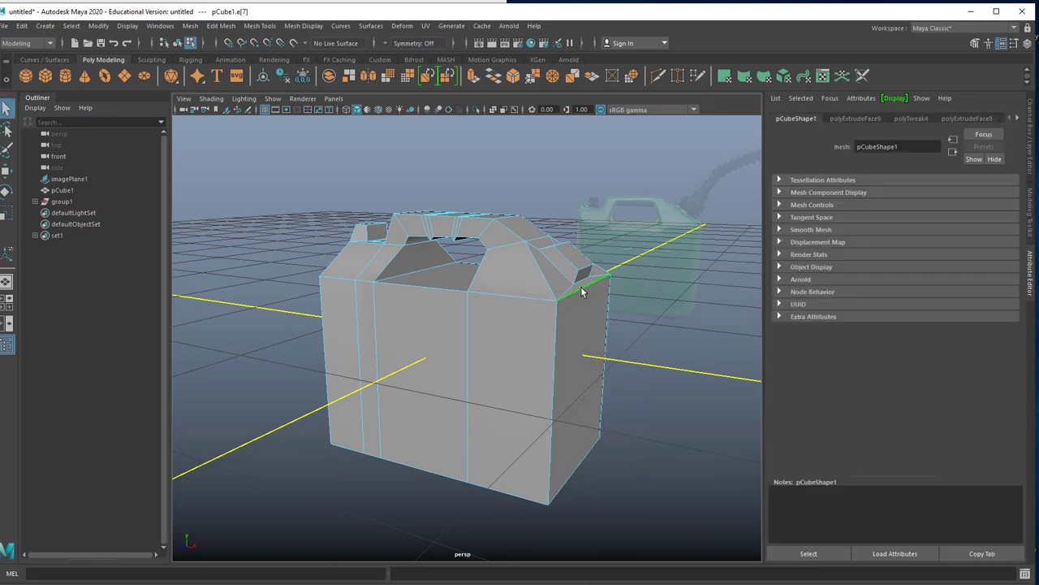
pyautogui.click(568, 340)
pyautogui.moveTo(588, 355); pyautogui.dragTo(587, 321, button='right')
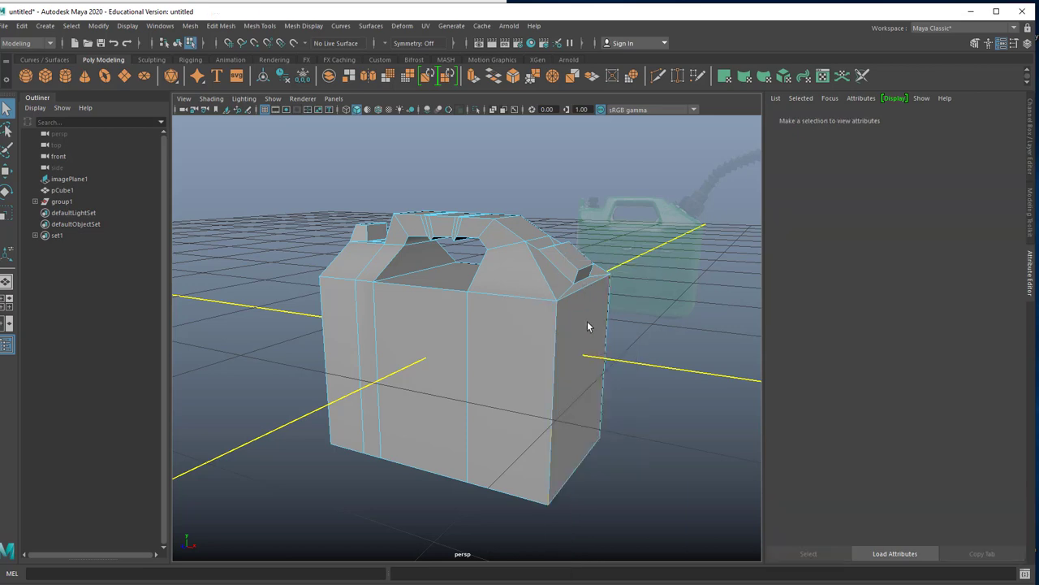
pyautogui.click(585, 328)
pyautogui.press('w')
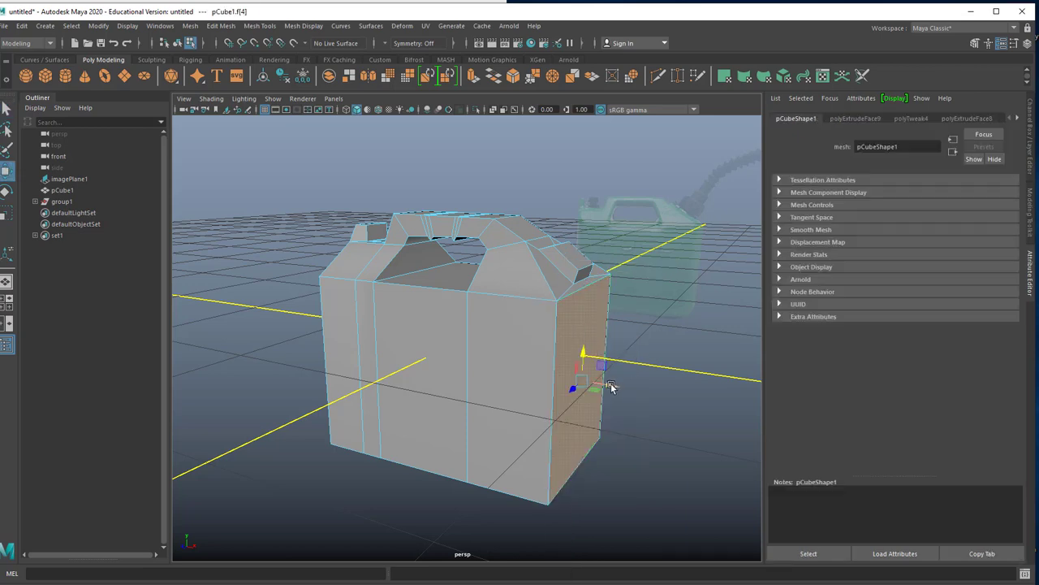
# - Extrude the body's spout-side end face slightly inward and move the new face's far vertical edge deeper into the body
pyautogui.keyDown('shift'); pyautogui.moveTo(613, 385); pyautogui.dragTo(552, 343); pyautogui.keyUp('shift')
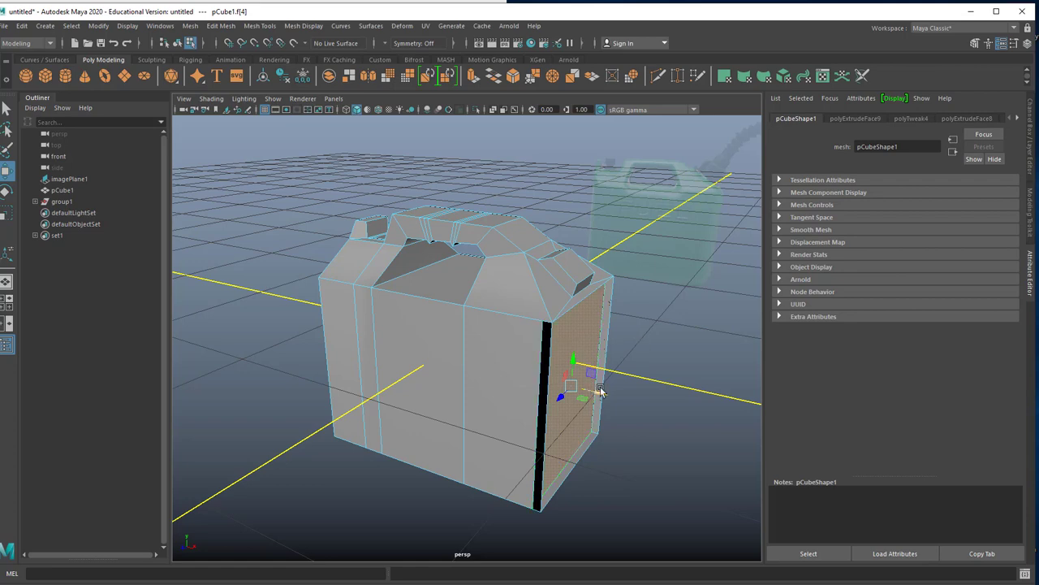
pyautogui.scroll(2, 605, 398)
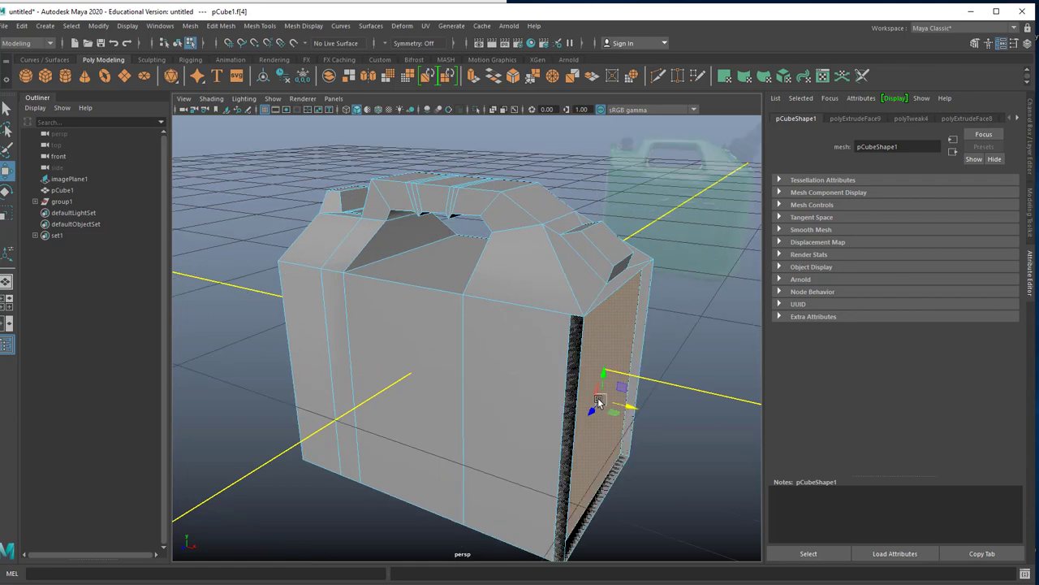
pyautogui.moveTo(630, 334); pyautogui.dragTo(637, 280, button='right')
pyautogui.click(638, 299)
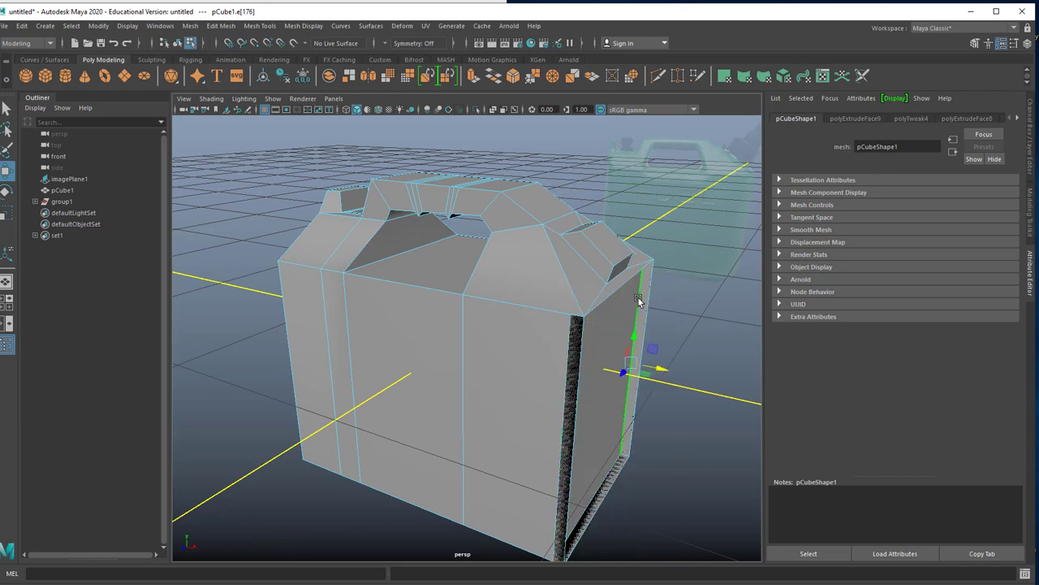
pyautogui.moveTo(660, 369); pyautogui.dragTo(565, 397)
# - Show the four-view layout with a shaded perspective view and move the selected vertical edge further into the body along the X axis
pyautogui.press('4')
pyautogui.press('r')
pyautogui.press('space')
pyautogui.press('space')
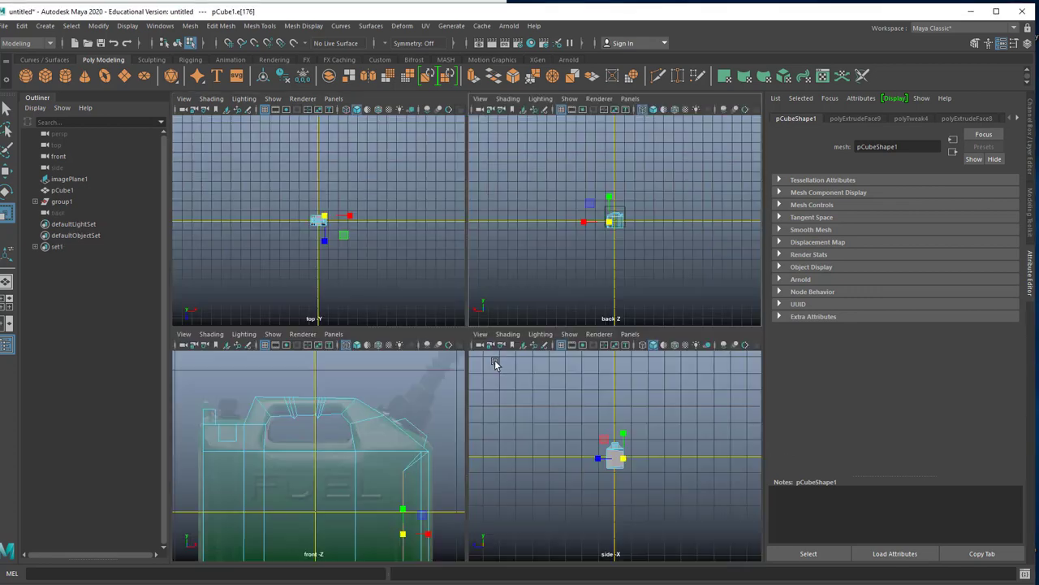
pyautogui.press('space')
pyautogui.moveTo(631, 222); pyautogui.dragTo(636, 187)
pyautogui.press('5')
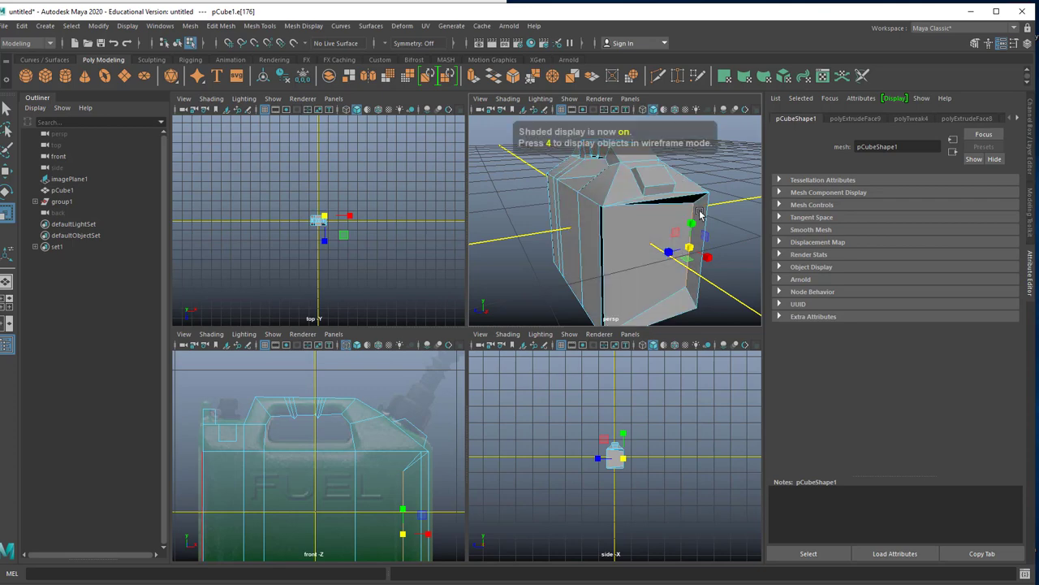
pyautogui.press('w')
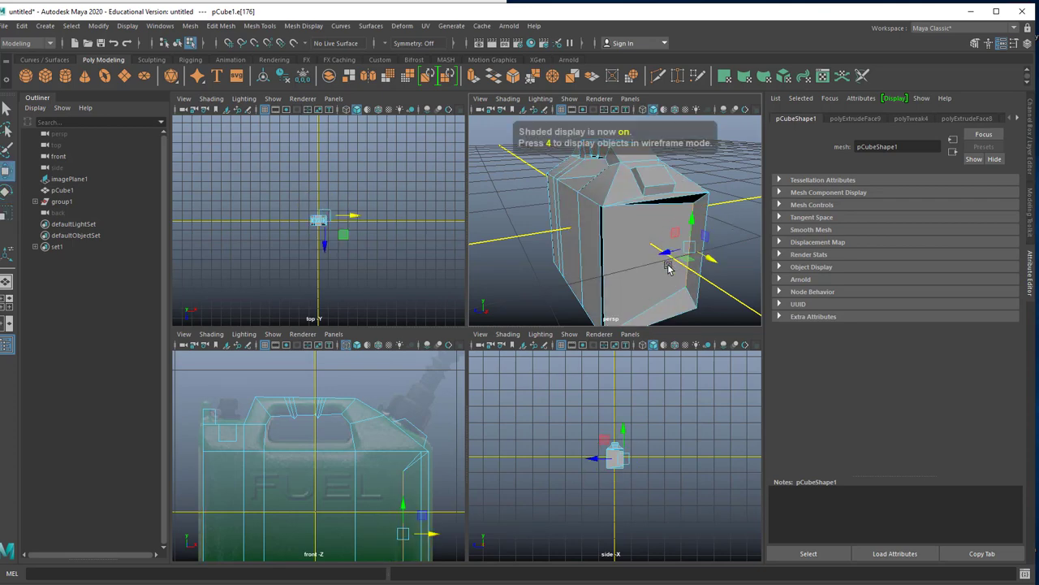
pyautogui.moveTo(708, 259); pyautogui.dragTo(561, 240)
pyautogui.keyDown('alt'); pyautogui.moveTo(572, 240); pyautogui.dragTo(680, 231); pyautogui.keyUp('alt')
# - Move the upper corner vertex of the recessed end face outward along the X axis and select the distorted face
pyautogui.click(733, 233)
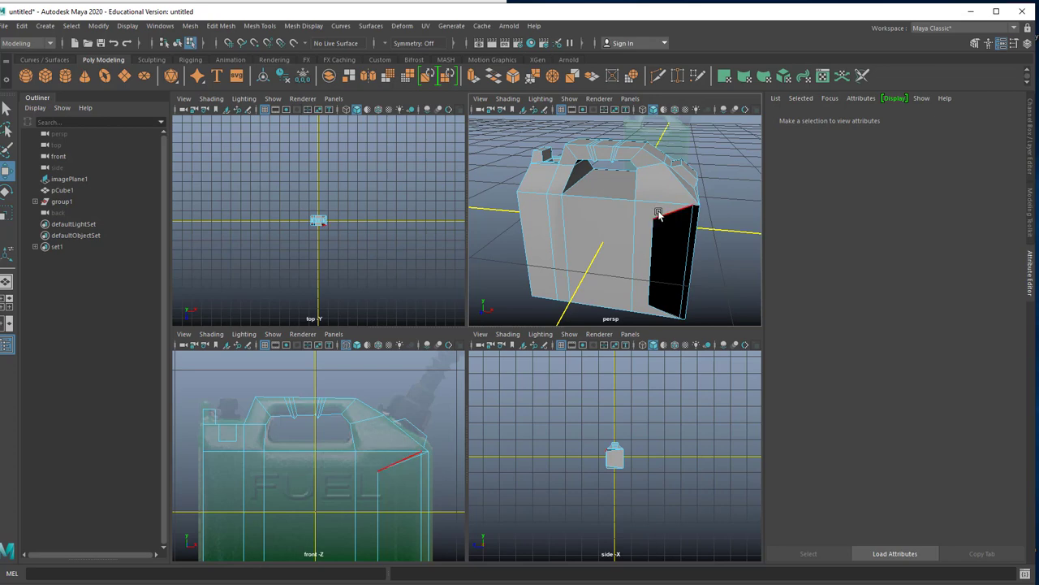
pyautogui.click(657, 213)
pyautogui.moveTo(657, 213)
pyautogui.mouseDown(button='right')
pyautogui.moveTo(622, 218)
pyautogui.moveTo(641, 224)
pyautogui.mouseUp(button='right')
pyautogui.click(654, 220)
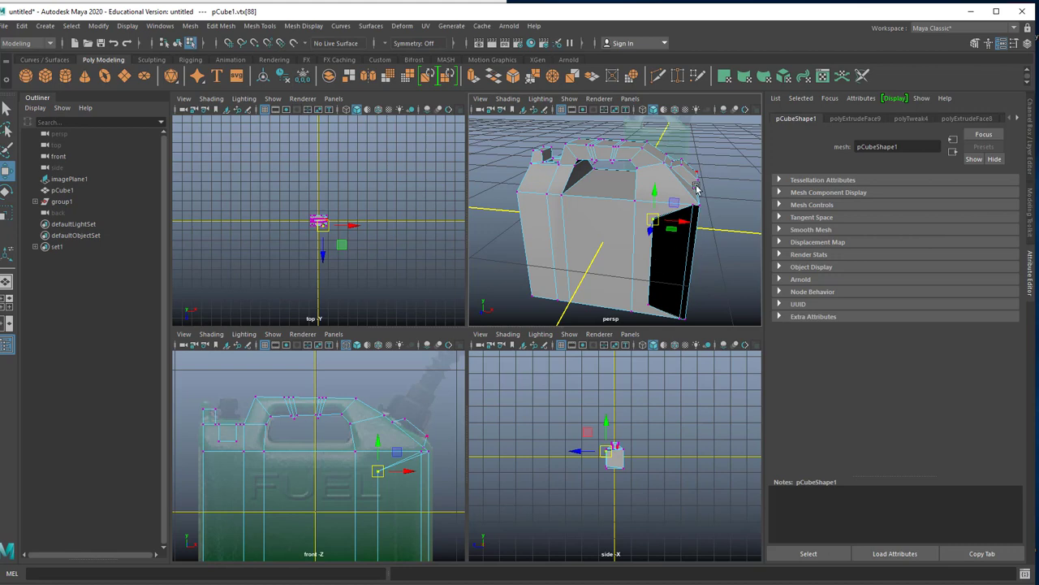
pyautogui.keyDown('alt'); pyautogui.moveTo(667, 214); pyautogui.dragTo(673, 281); pyautogui.keyUp('alt')
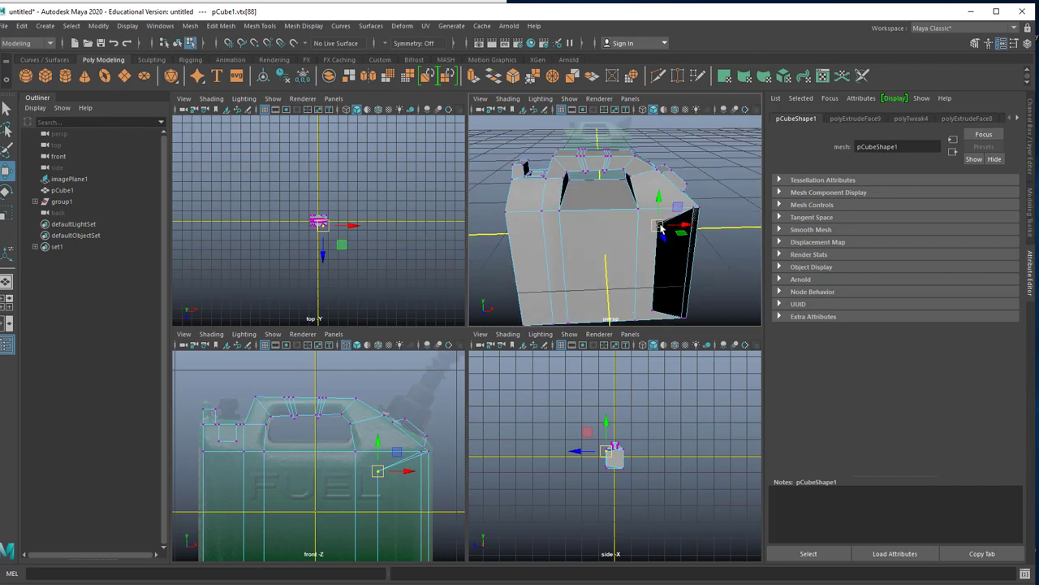
pyautogui.moveTo(689, 226); pyautogui.dragTo(672, 272)
pyautogui.rightClick(616, 253)
pyautogui.click(615, 281)
pyautogui.click(626, 271)
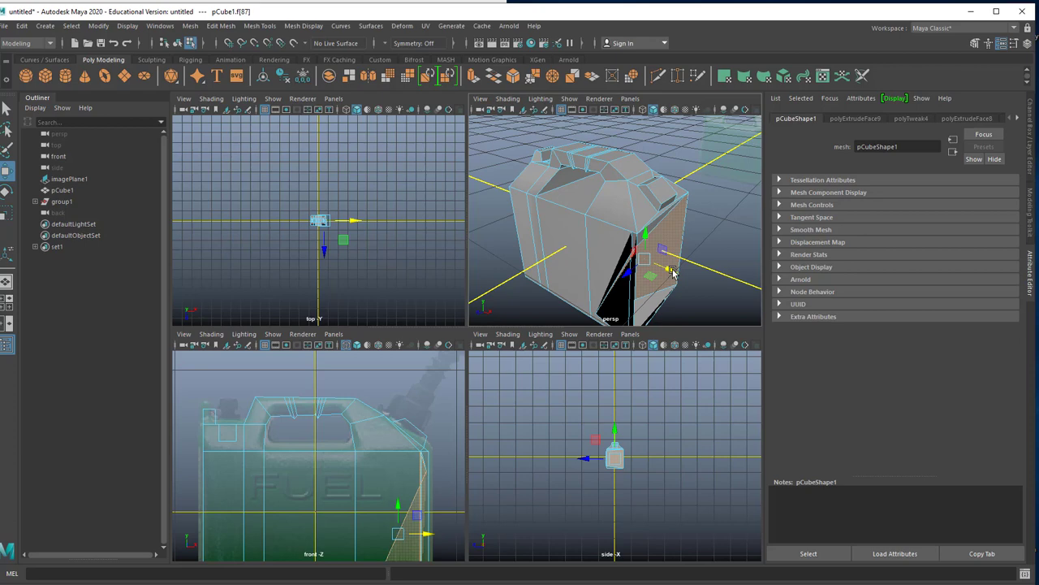
# - Undo the face, vertex and edge edits back to before the end face was extruded
pyautogui.hotkey('ctrl', 'z')
pyautogui.hotkey('ctrl', 'z')
pyautogui.hotkey('ctrl', 'z')
pyautogui.hotkey('ctrl', 'z')
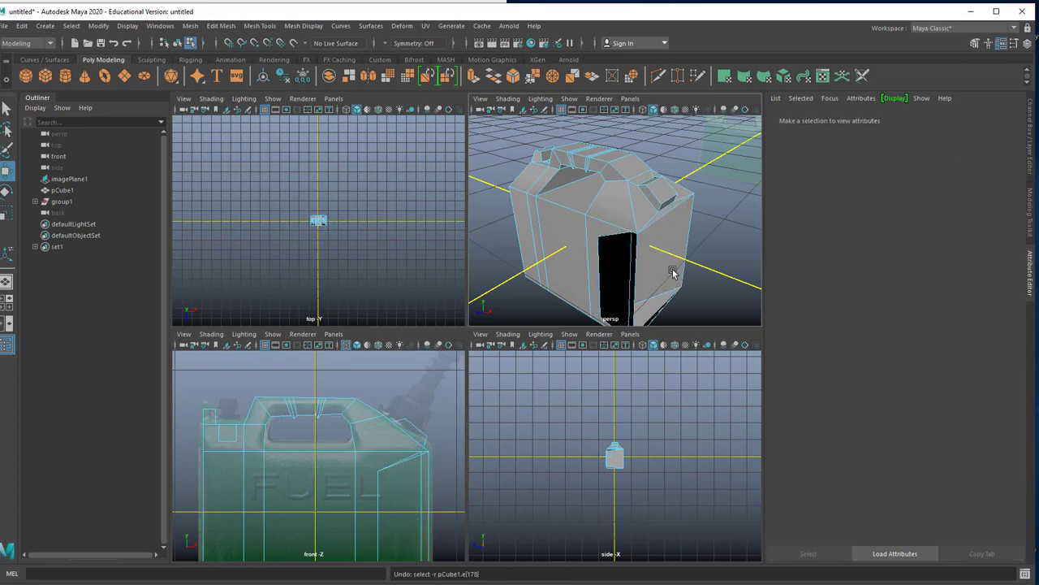
pyautogui.hotkey('ctrl', 'z')
pyautogui.hotkey('ctrl', 'z')
pyautogui.hotkey('ctrl', 'z')
pyautogui.hotkey('ctrl', 'z')
pyautogui.hotkey('ctrl', 'z')
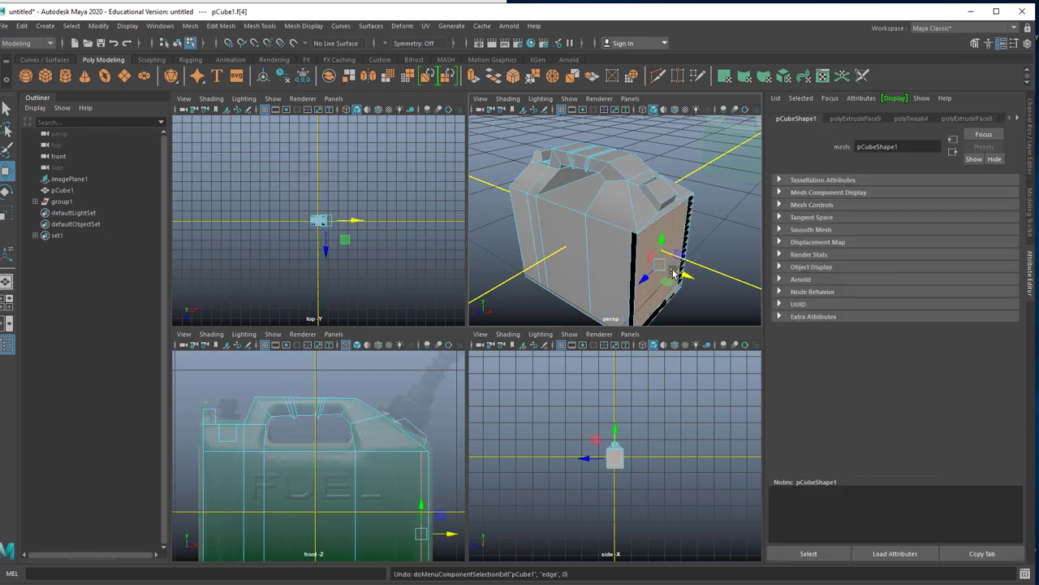
pyautogui.hotkey('ctrl', 'z')
pyautogui.hotkey('ctrl', 'z')
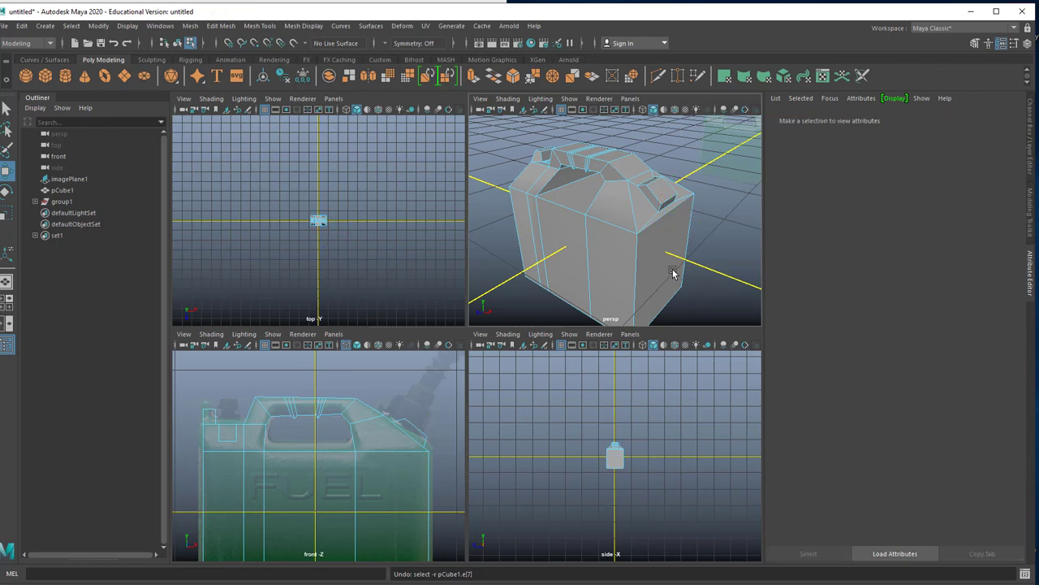
# - Select the top and side faces along the handle's grip and inspect the handle area in the full perspective view
pyautogui.keyDown('alt'); pyautogui.moveTo(479, 179); pyautogui.dragTo(614, 166); pyautogui.keyUp('alt')
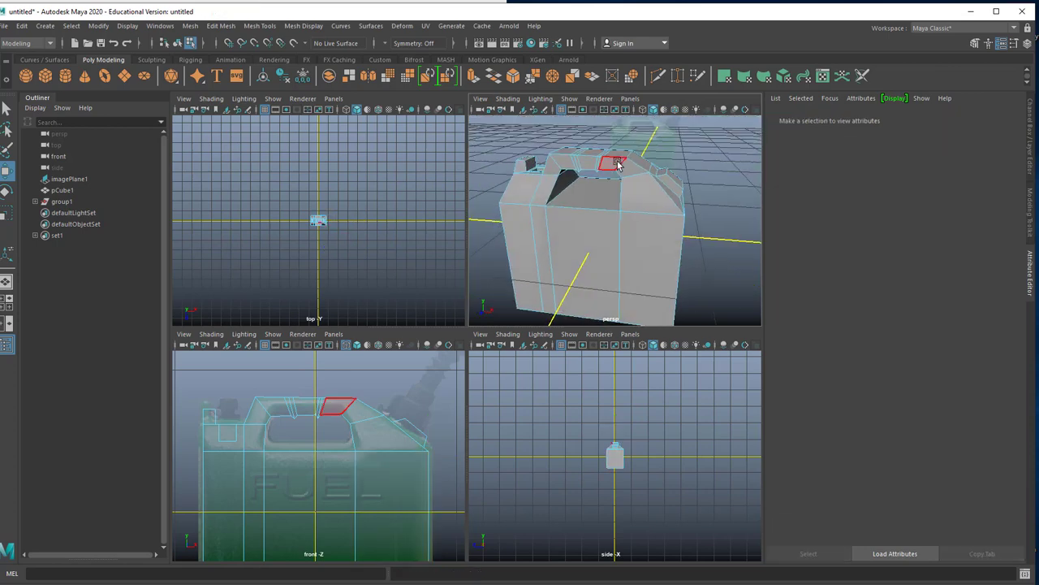
pyautogui.moveTo(615, 165); pyautogui.dragTo(614, 191, button='right')
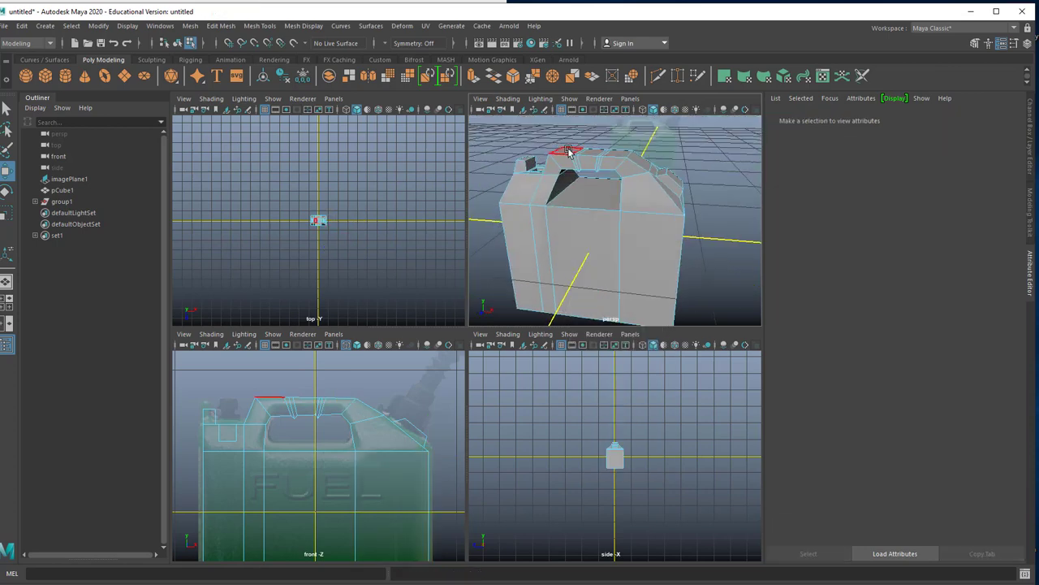
pyautogui.keyDown('alt'); pyautogui.moveTo(585, 162); pyautogui.dragTo(461, 219); pyautogui.keyUp('alt')
pyautogui.click(605, 170)
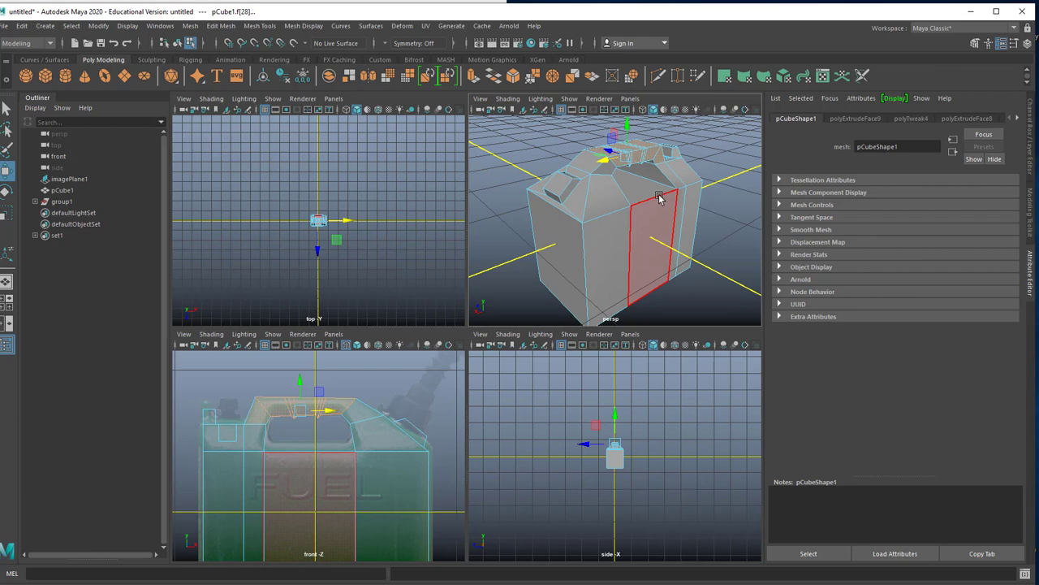
pyautogui.keyDown('alt'); pyautogui.moveTo(625, 211); pyautogui.dragTo(529, 190); pyautogui.keyUp('alt')
pyautogui.press('space')
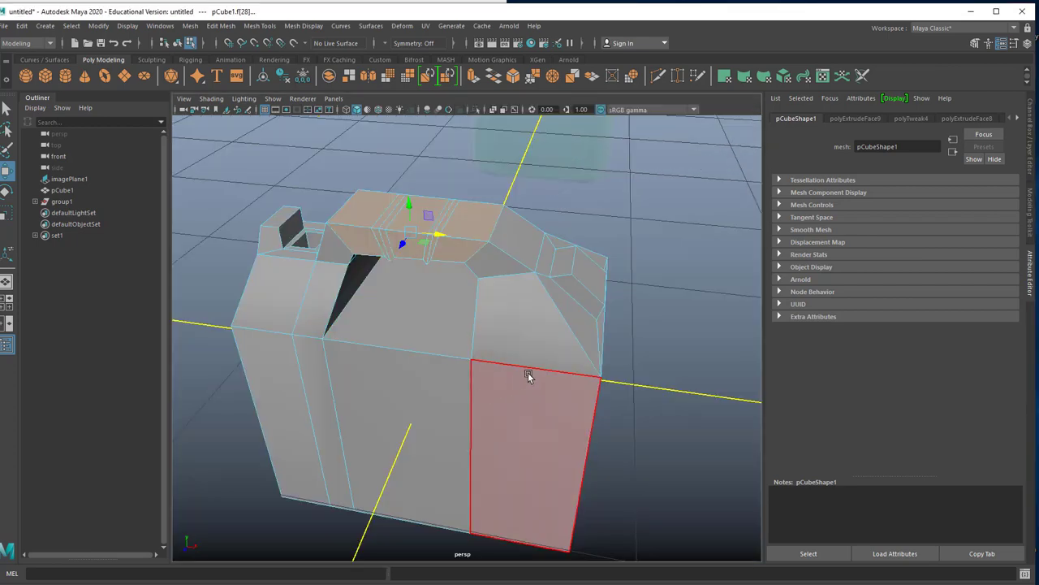
pyautogui.keyDown('alt'); pyautogui.moveTo(528, 347); pyautogui.dragTo(608, 382); pyautogui.keyUp('alt')
pyautogui.scroll(3, 396, 307)
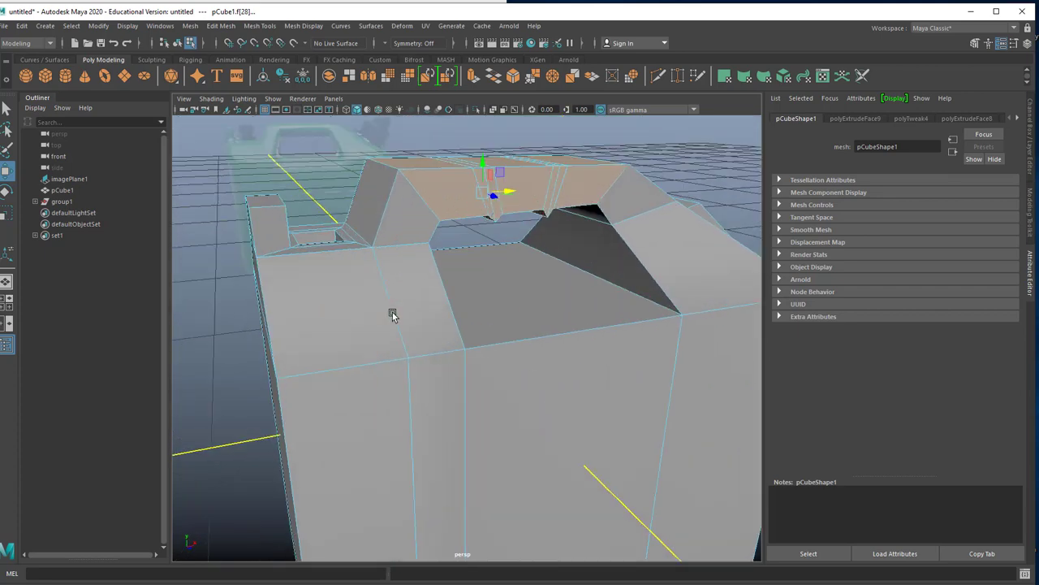
pyautogui.keyDown('alt'); pyautogui.moveTo(396, 314); pyautogui.dragTo(414, 333); pyautogui.keyUp('alt')
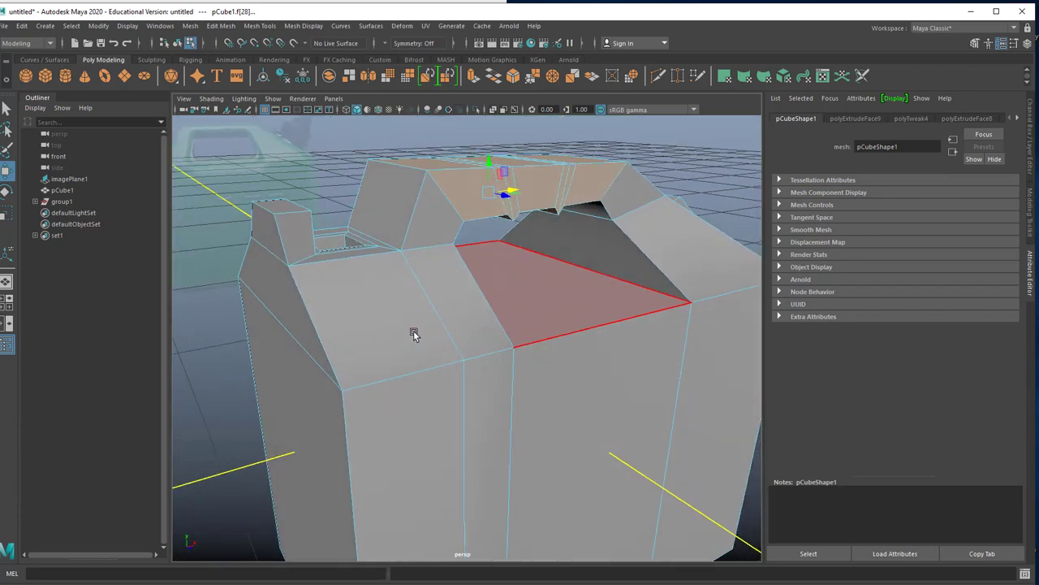
# - Select the flat end face of the body on the cap side and extrude it outward by about 0.32
pyautogui.moveTo(303, 426); pyautogui.dragTo(311, 318, button='right')
pyautogui.click(294, 402)
pyautogui.keyDown('alt'); pyautogui.moveTo(355, 411); pyautogui.dragTo(412, 362); pyautogui.keyUp('alt')
pyautogui.scroll(3, 412, 362)
pyautogui.keyDown('alt'); pyautogui.moveTo(412, 362); pyautogui.dragTo(472, 346, button='middle'); pyautogui.keyUp('alt')
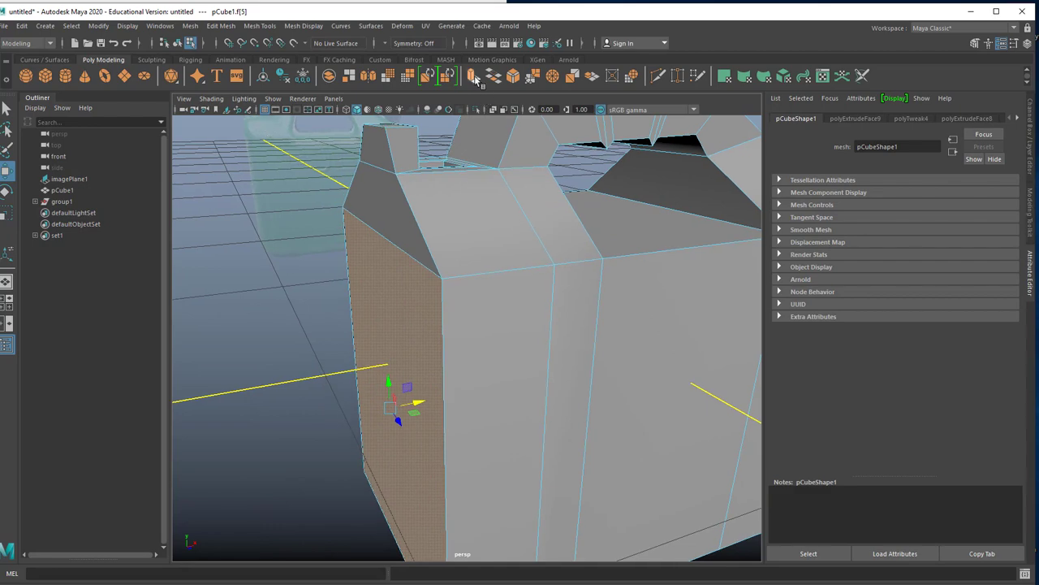
pyautogui.keyDown('alt'); pyautogui.moveTo(464, 140); pyautogui.dragTo(416, 173); pyautogui.keyUp('alt')
pyautogui.keyDown('alt'); pyautogui.moveTo(433, 173); pyautogui.dragTo(393, 205, button='middle'); pyautogui.keyUp('alt')
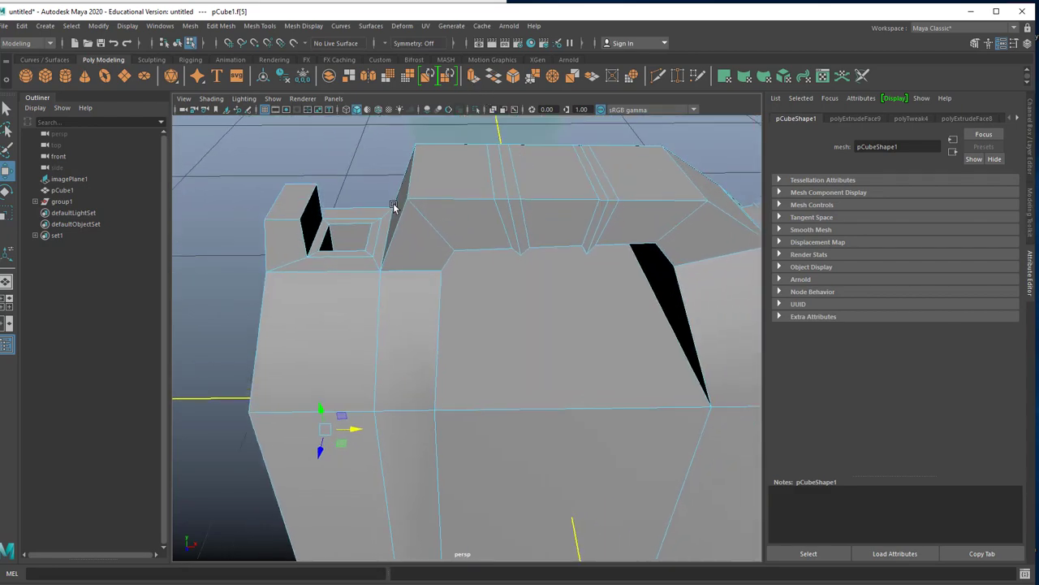
pyautogui.keyDown('alt'); pyautogui.moveTo(393, 205); pyautogui.dragTo(439, 349); pyautogui.keyUp('alt')
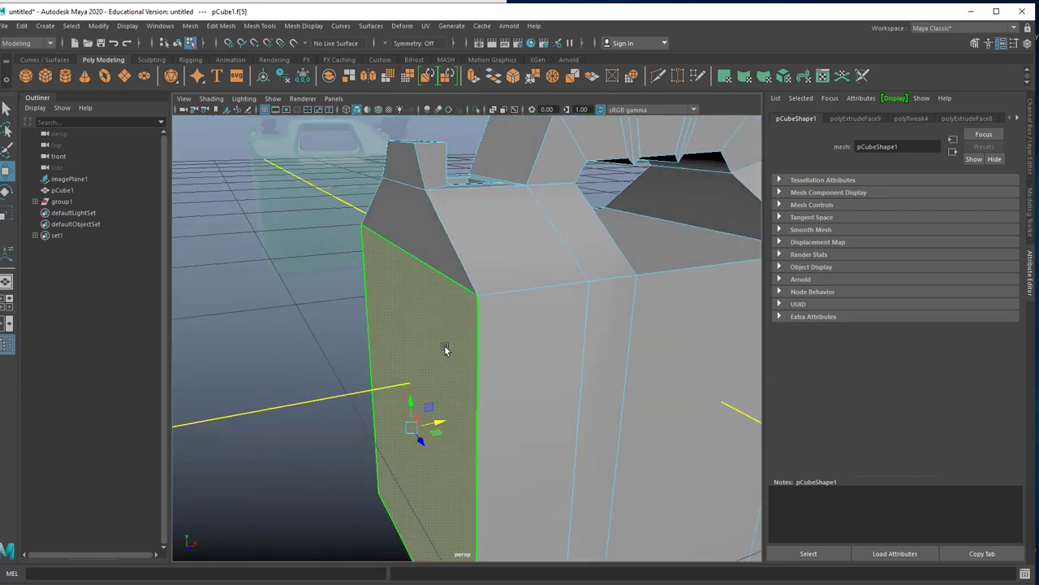
pyautogui.click(472, 76)
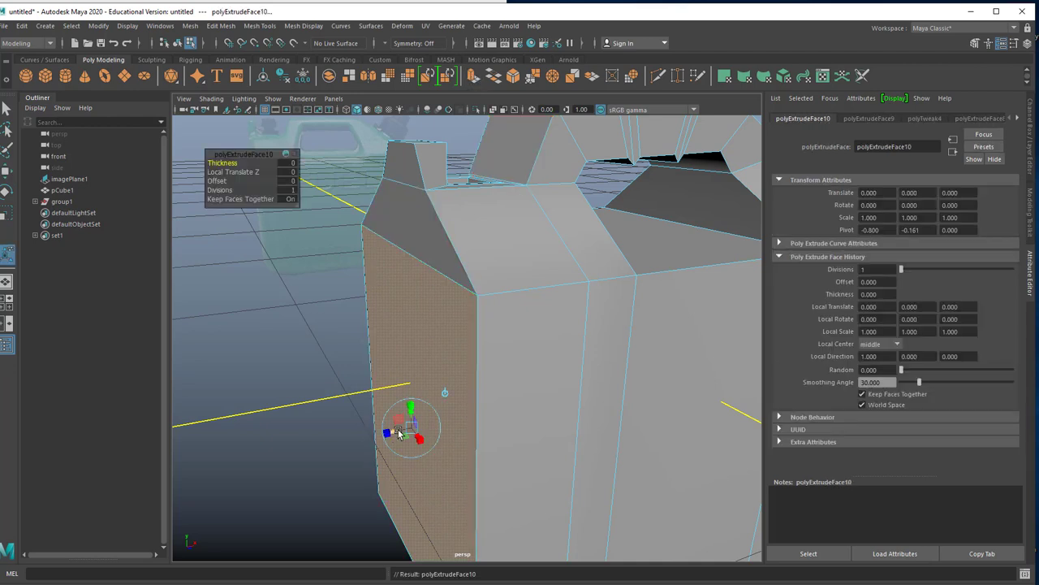
pyautogui.moveTo(399, 433); pyautogui.dragTo(296, 434)
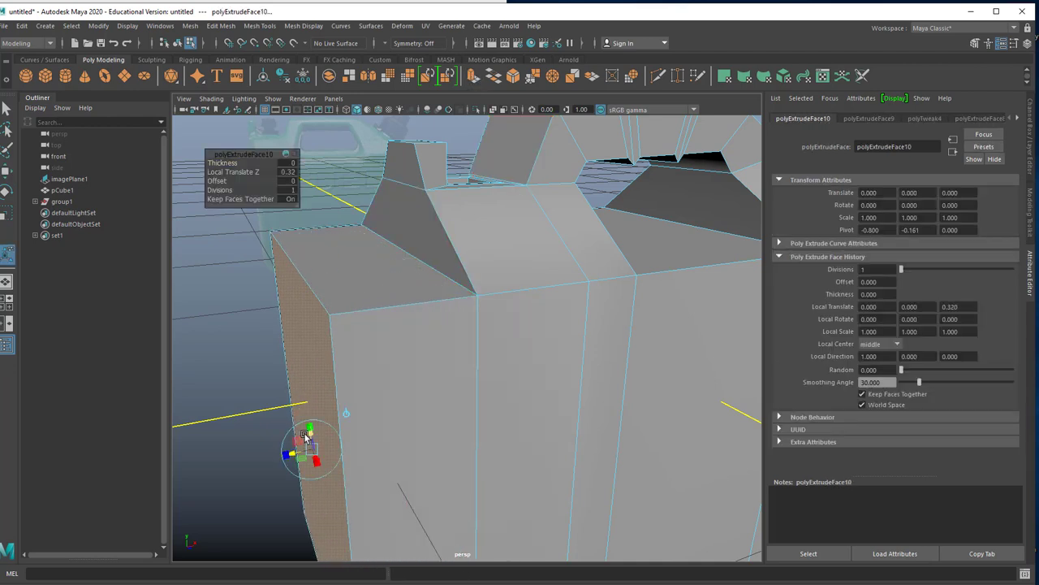
# - Extrude the same end face repeatedly without thickness and move it further outward along the X axis
pyautogui.hotkey('ctrl', 'e')
pyautogui.click(305, 424)
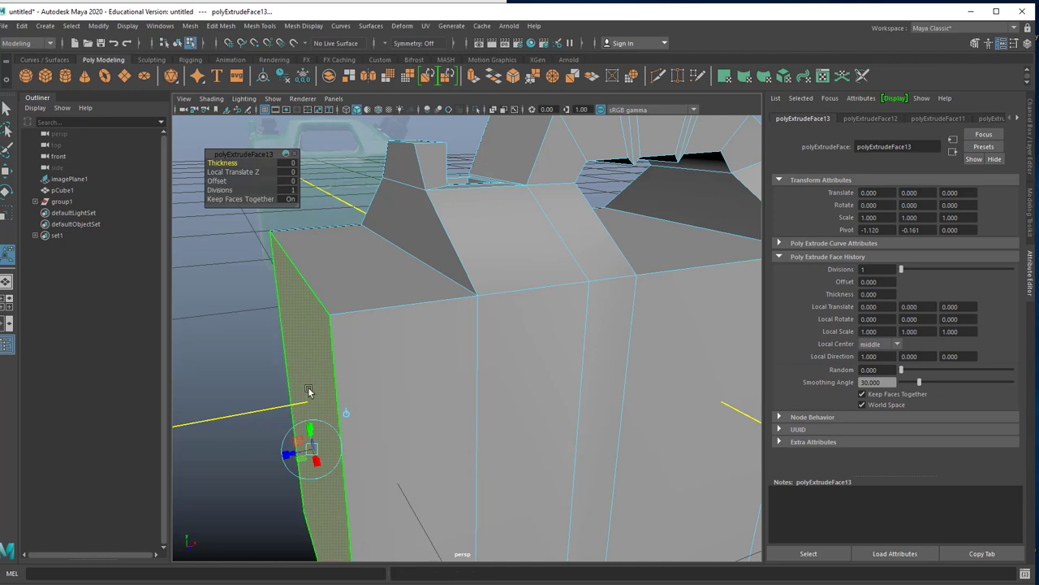
pyautogui.press('w')
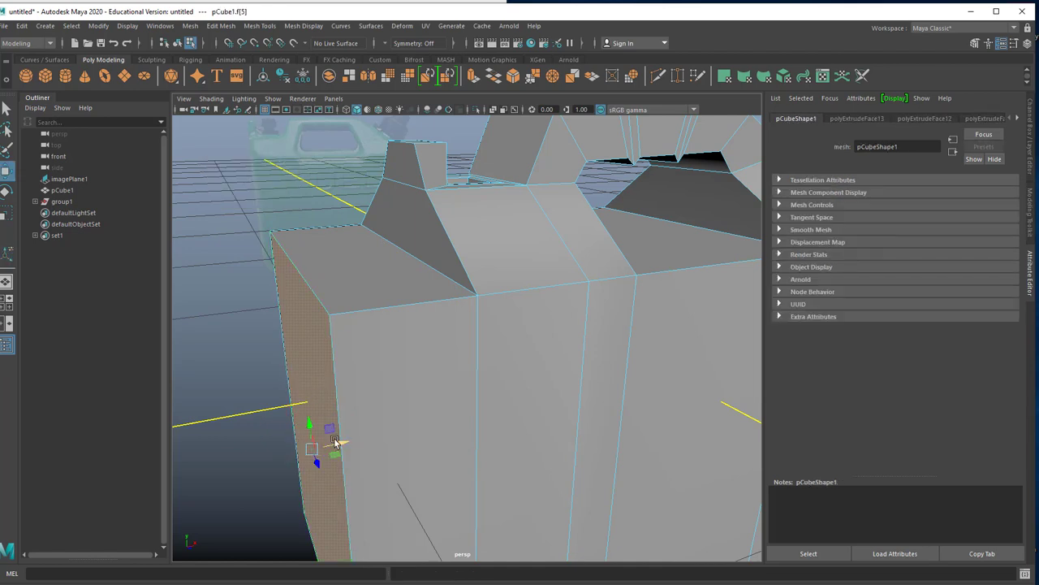
pyautogui.moveTo(338, 442); pyautogui.dragTo(221, 455)
pyautogui.scroll(-5, 342, 387)
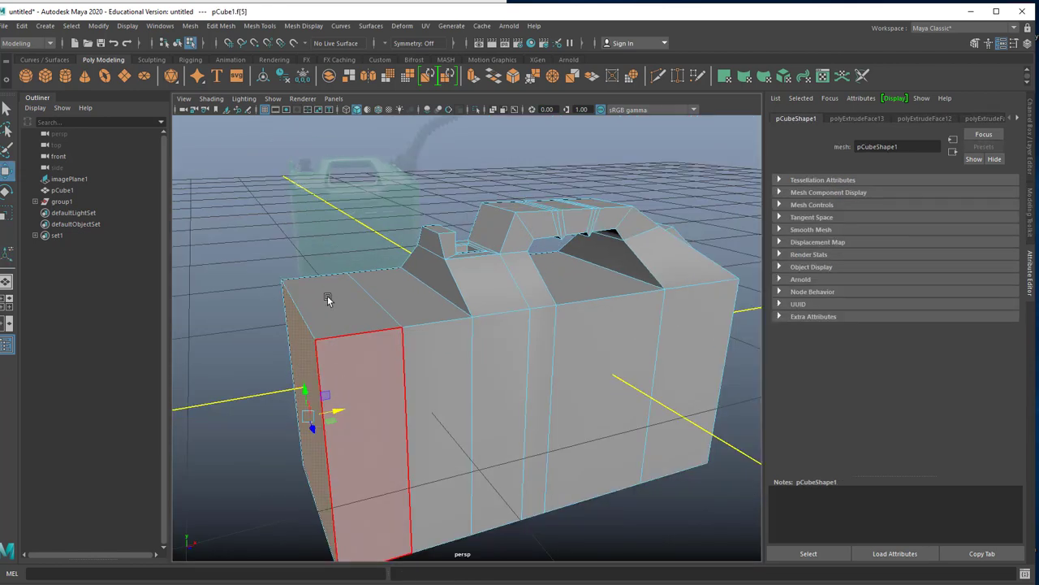
# - Select the full edge loop at the seam between the two extruded end sections and slide it toward the body
pyautogui.click(280, 262)
pyautogui.moveTo(417, 359); pyautogui.dragTo(422, 252, button='right')
pyautogui.keyDown('alt'); pyautogui.moveTo(404, 375); pyautogui.dragTo(594, 399); pyautogui.keyUp('alt')
pyautogui.click(569, 356)
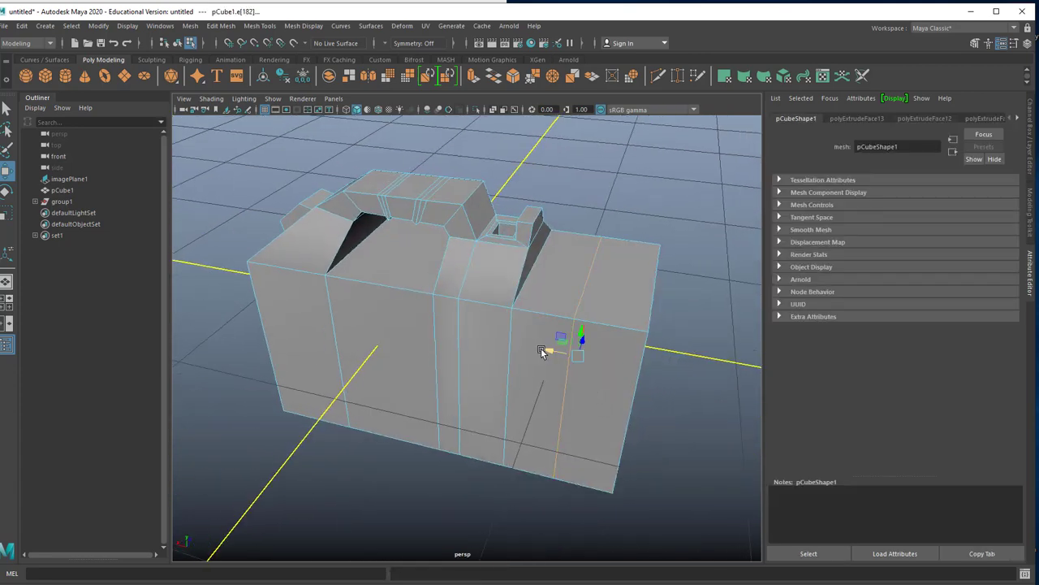
pyautogui.moveTo(529, 351); pyautogui.dragTo(535, 353)
pyautogui.click(627, 215)
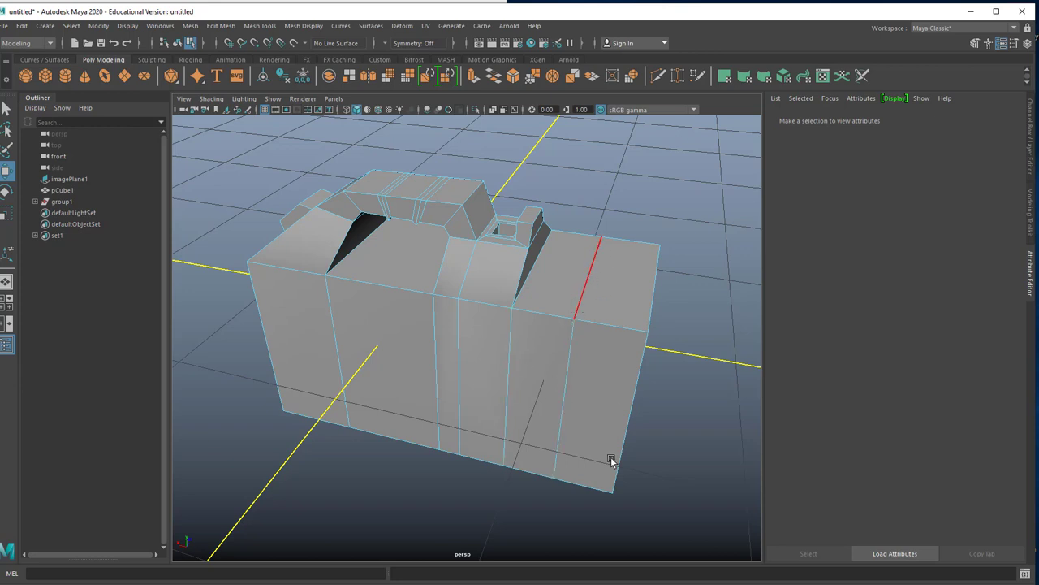
pyautogui.keyDown('alt'); pyautogui.moveTo(612, 461); pyautogui.dragTo(594, 369); pyautogui.keyUp('alt')
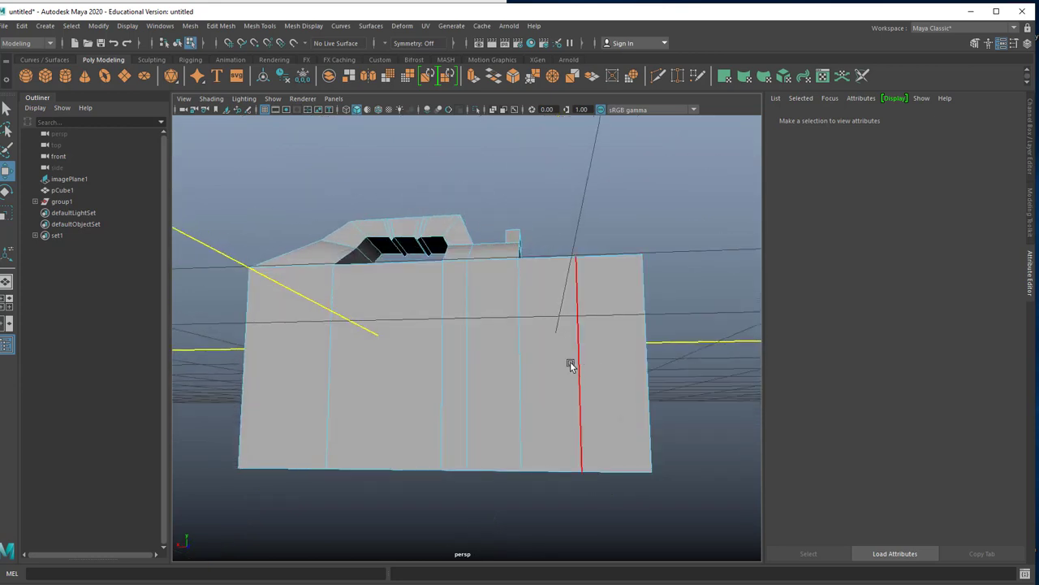
pyautogui.click(578, 358)
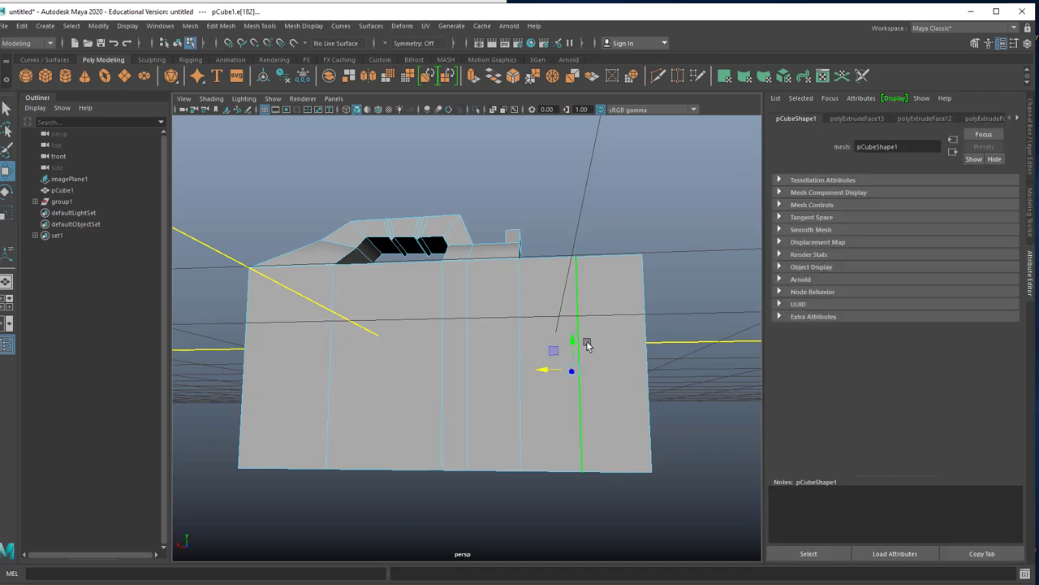
pyautogui.keyDown('alt'); pyautogui.moveTo(585, 344); pyautogui.dragTo(563, 366); pyautogui.keyUp('alt')
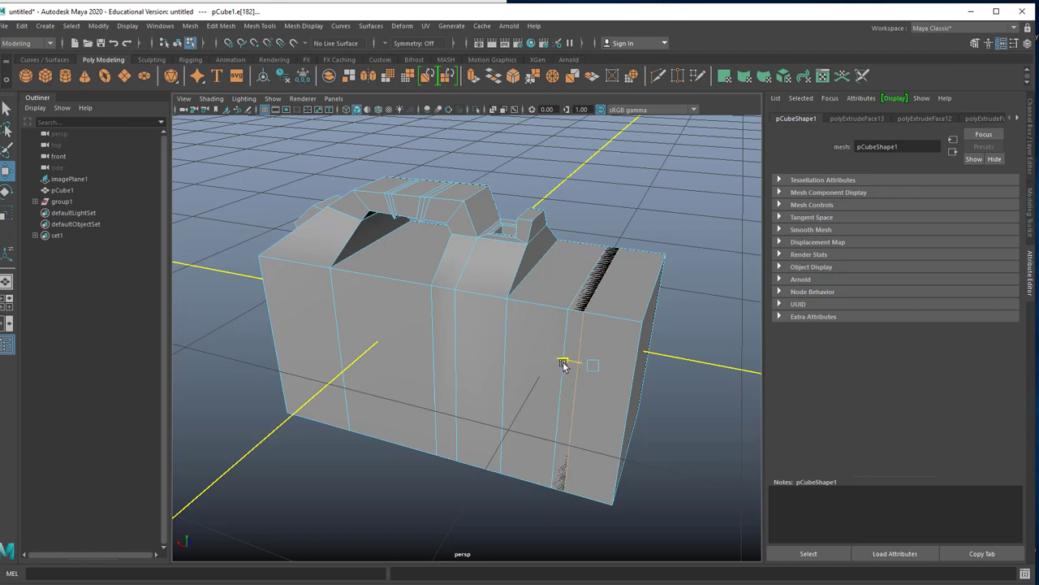
pyautogui.moveTo(564, 366); pyautogui.dragTo(536, 357)
# - Separate the other edge loops stacked at the seam, sliding one toward the body and one toward the end face
pyautogui.click(560, 375)
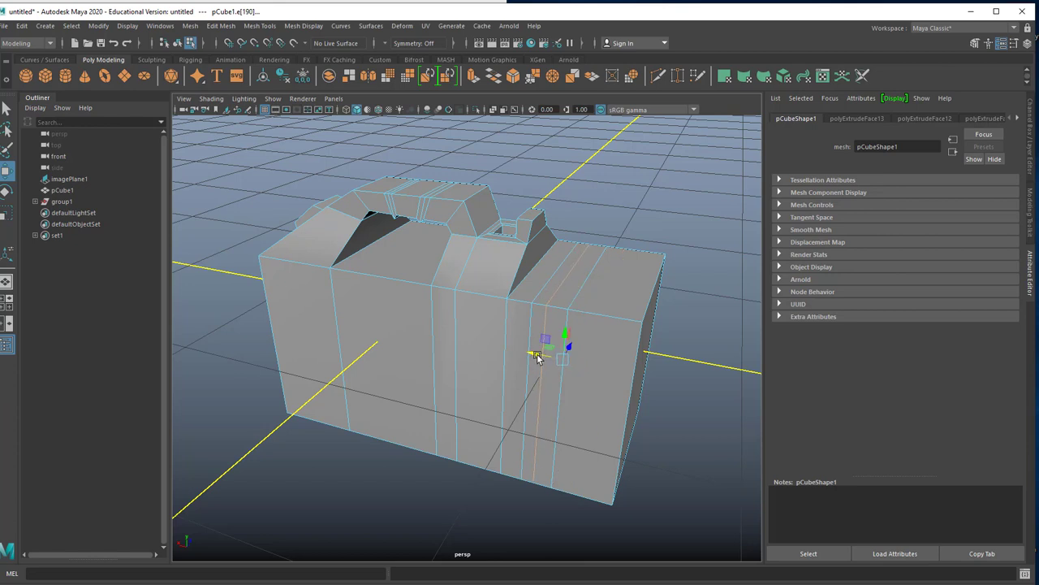
pyautogui.click(560, 396)
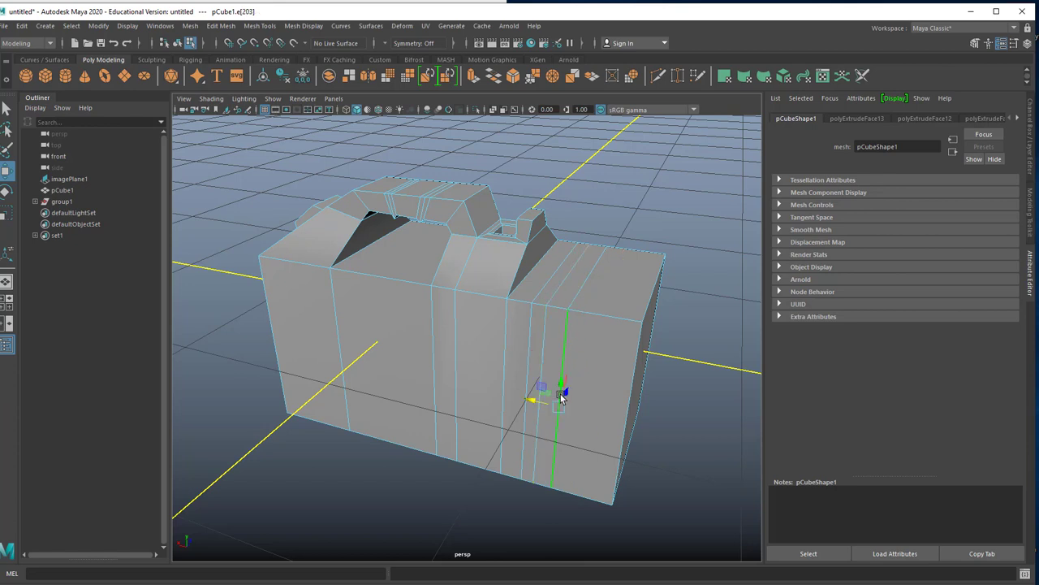
pyautogui.doubleClick(560, 396)
pyautogui.moveTo(552, 363)
pyautogui.mouseDown()
pyautogui.moveTo(579, 369)
pyautogui.moveTo(537, 362)
pyautogui.moveTo(571, 360)
pyautogui.mouseUp()
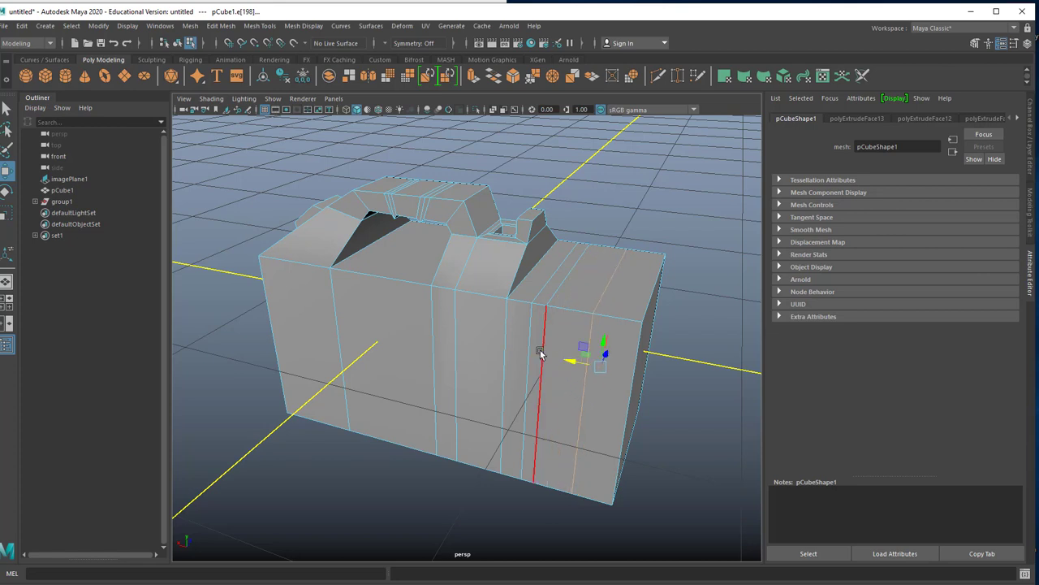
# - Select the remaining stacked edge loops near the end of the body and slide them apart along the X axis
pyautogui.doubleClick(541, 352)
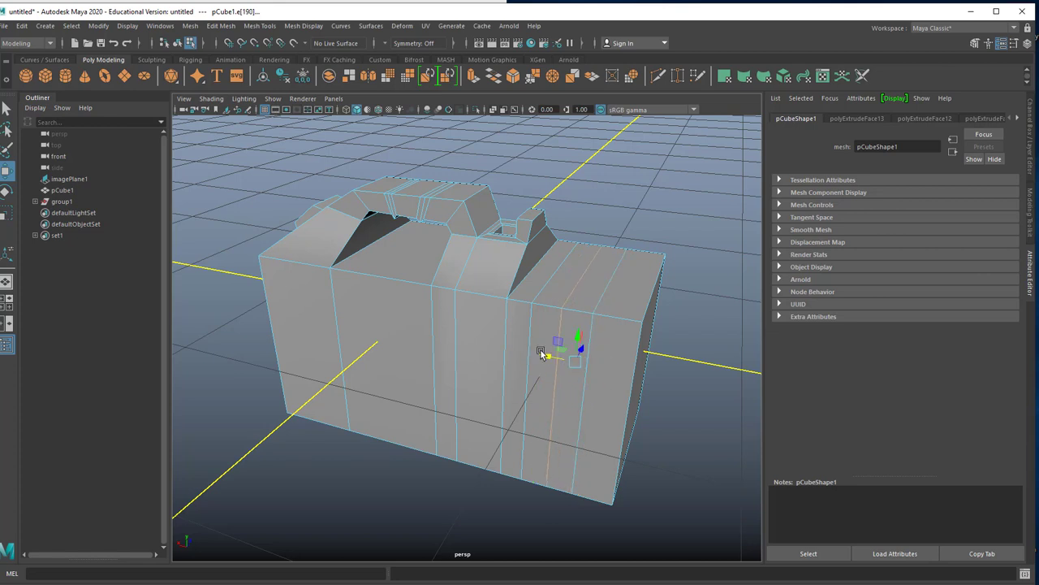
pyautogui.doubleClick(523, 354)
pyautogui.moveTo(522, 355)
pyautogui.mouseDown()
pyautogui.moveTo(536, 357)
pyautogui.moveTo(526, 358)
pyautogui.mouseUp()
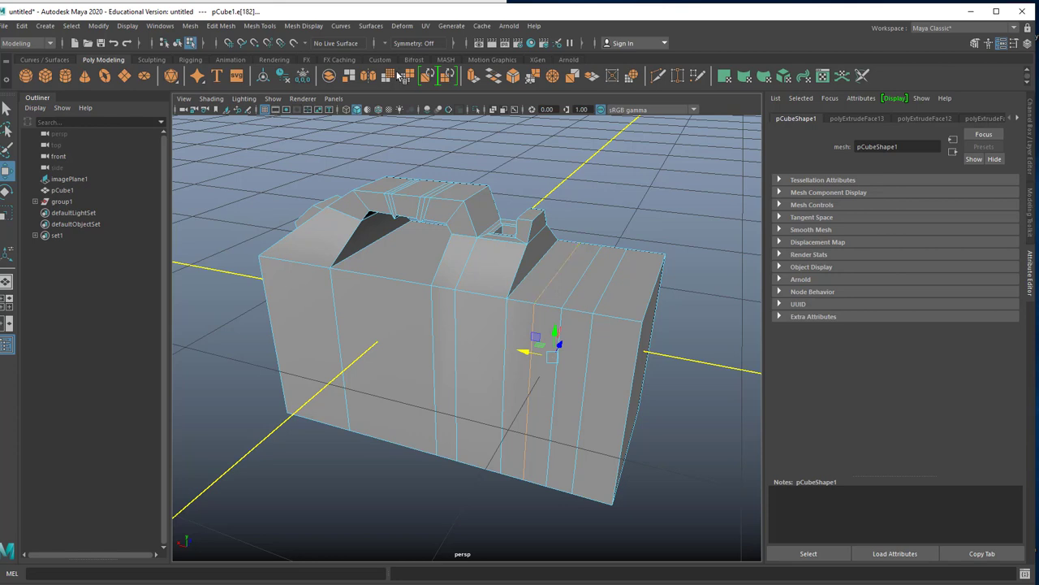
# - Add the other two spread edge loops to the selection and delete all three with their vertices
pyautogui.keyDown('shift'); pyautogui.doubleClick(570, 297); pyautogui.keyUp('shift')
pyautogui.keyDown('shift'); pyautogui.doubleClick(603, 302); pyautogui.keyUp('shift')
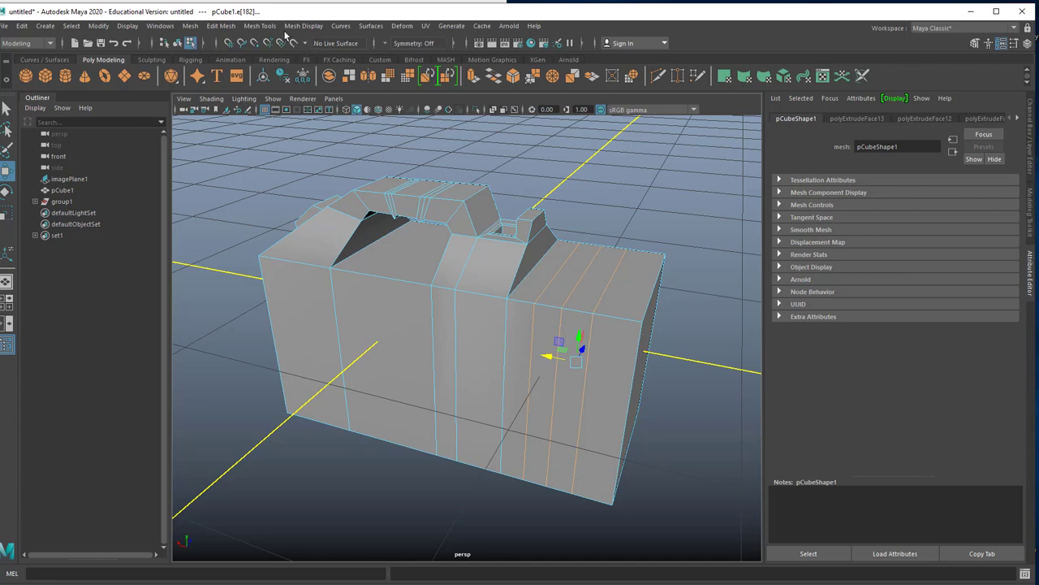
pyautogui.click(223, 27)
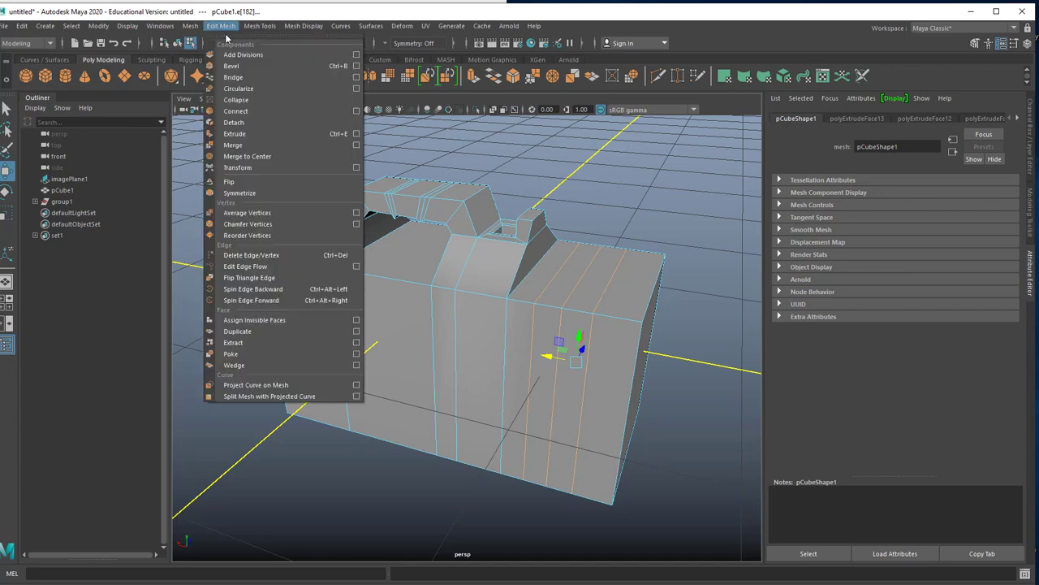
pyautogui.click(266, 257)
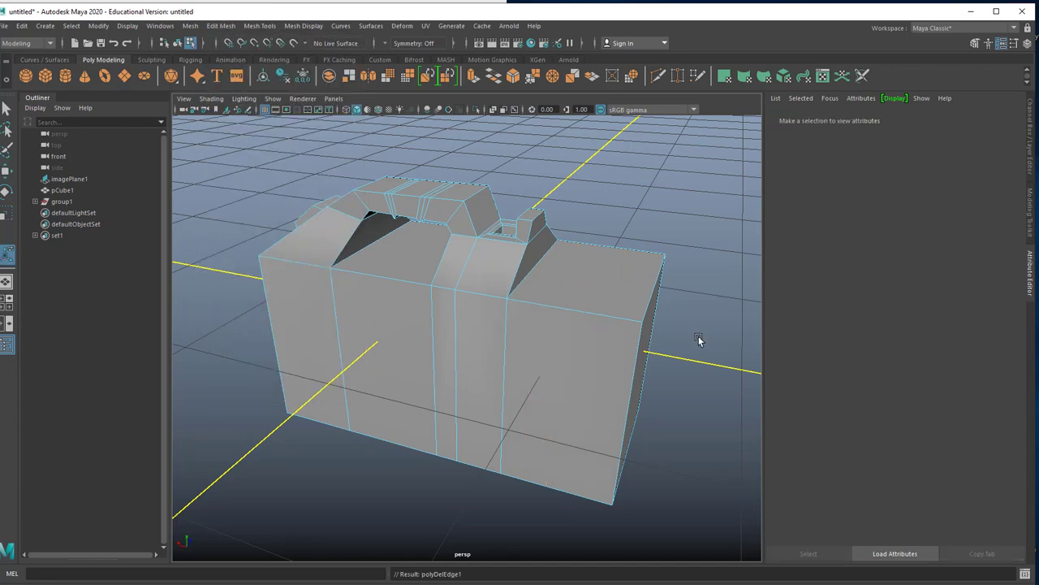
# - Select the extended end face of the body and move it back inward along the X axis toward the cap
pyautogui.keyDown('alt'); pyautogui.moveTo(698, 340); pyautogui.dragTo(661, 349); pyautogui.keyUp('alt')
pyautogui.moveTo(661, 348); pyautogui.dragTo(656, 325, button='right')
pyautogui.click(646, 383)
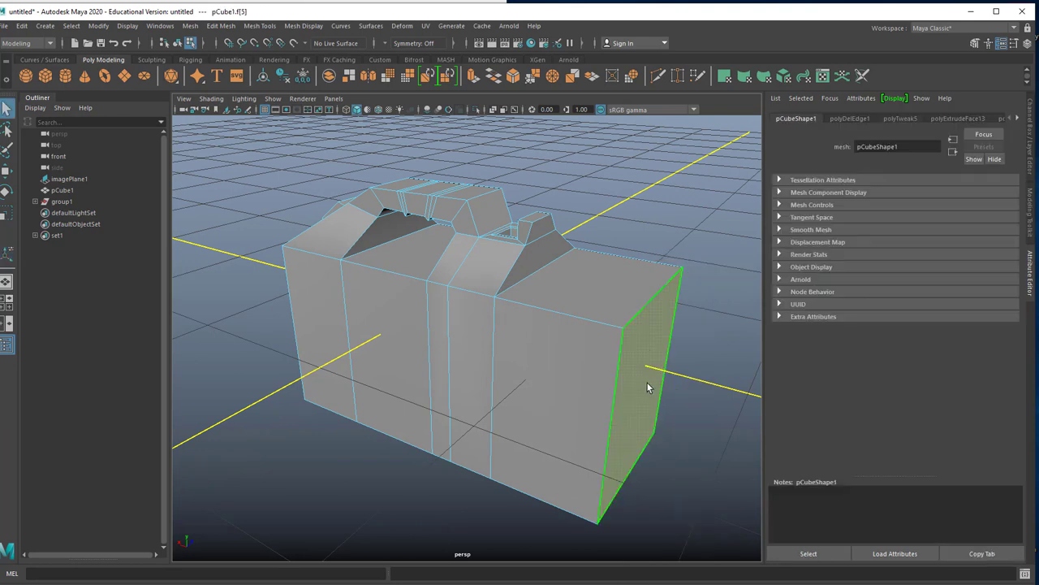
pyautogui.press('w')
pyautogui.moveTo(618, 385); pyautogui.dragTo(528, 350)
# - Insert edge loops across the sloped handle section, along the width of the can, and around the sloped shoulder
pyautogui.keyDown('alt'); pyautogui.moveTo(567, 304); pyautogui.dragTo(449, 375); pyautogui.keyUp('alt')
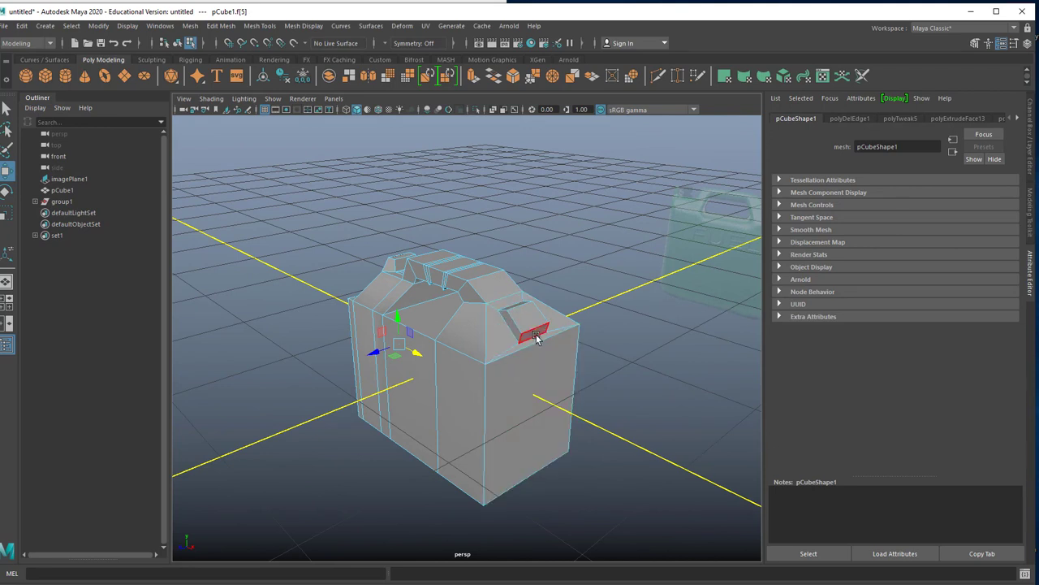
pyautogui.keyDown('alt'); pyautogui.moveTo(553, 315); pyautogui.dragTo(539, 323); pyautogui.keyUp('alt')
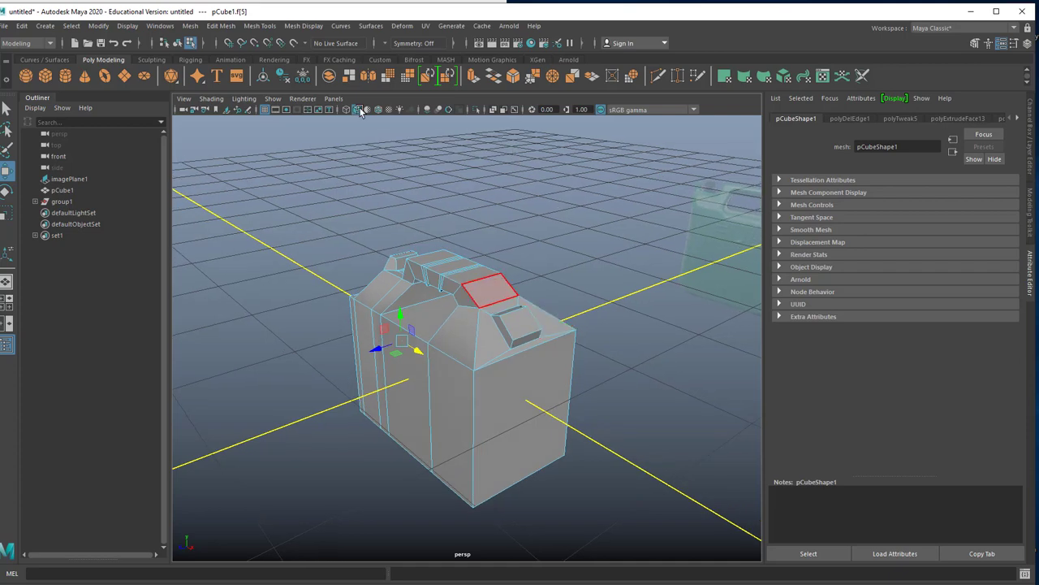
pyautogui.click(221, 26)
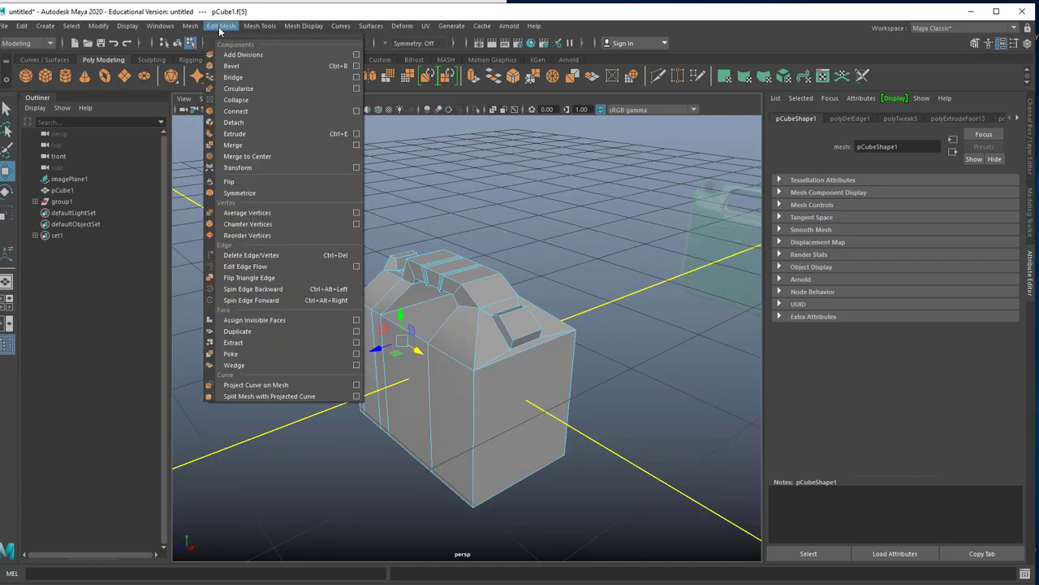
pyautogui.moveTo(260, 25)
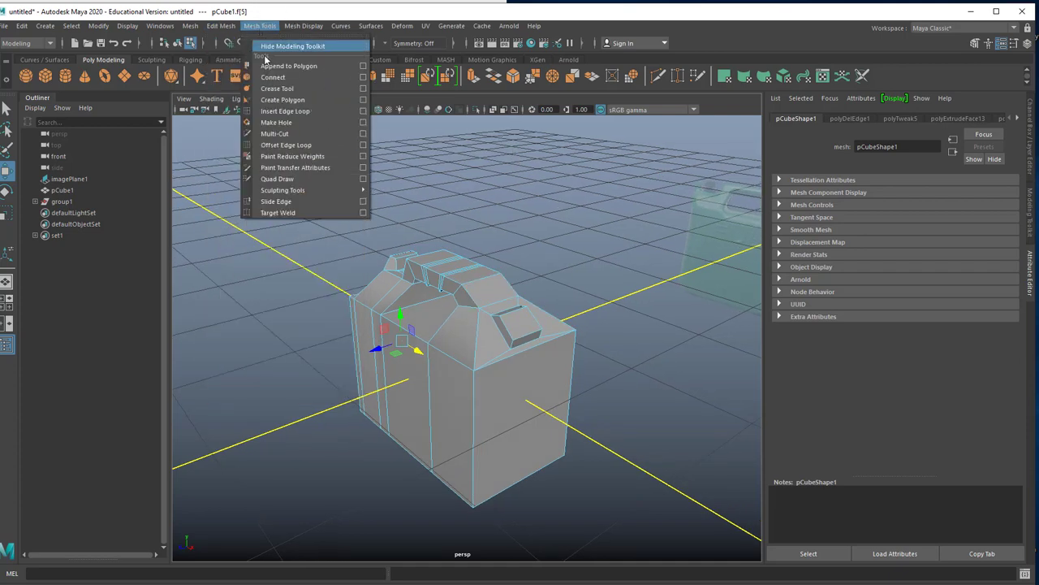
pyautogui.click(285, 111)
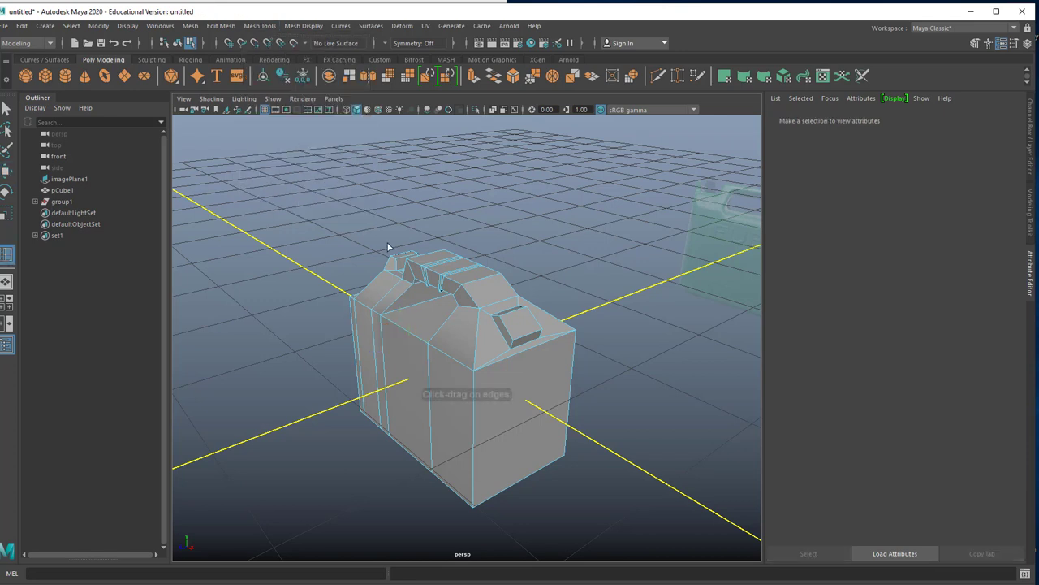
pyautogui.click(471, 300)
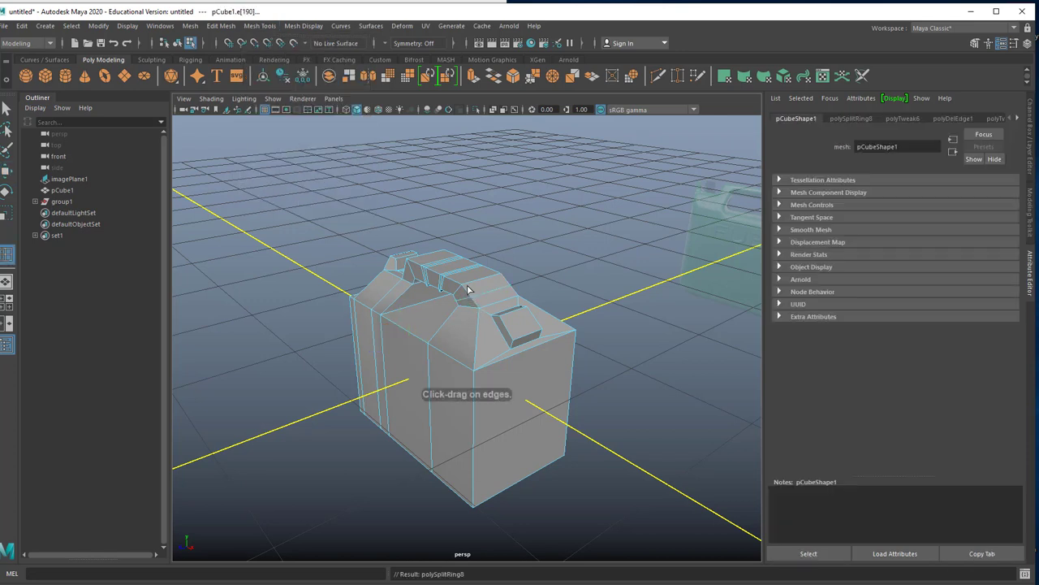
pyautogui.click(520, 339)
pyautogui.click(479, 341)
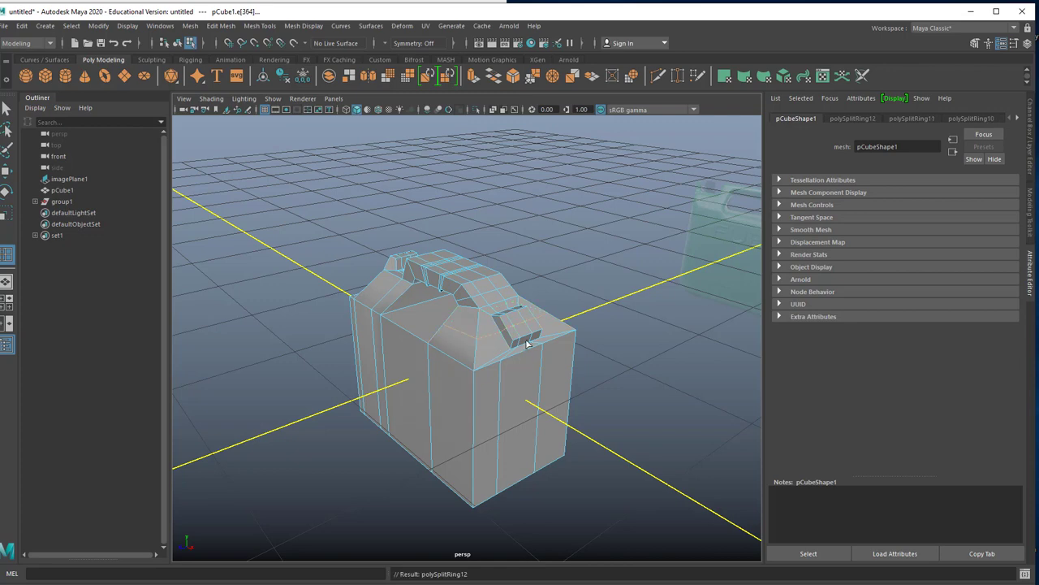
# - Turn on the smooth mesh preview for the fuel can and inspect the handle and cap area up close
pyautogui.keyDown('alt'); pyautogui.moveTo(529, 320); pyautogui.dragTo(507, 307); pyautogui.keyUp('alt')
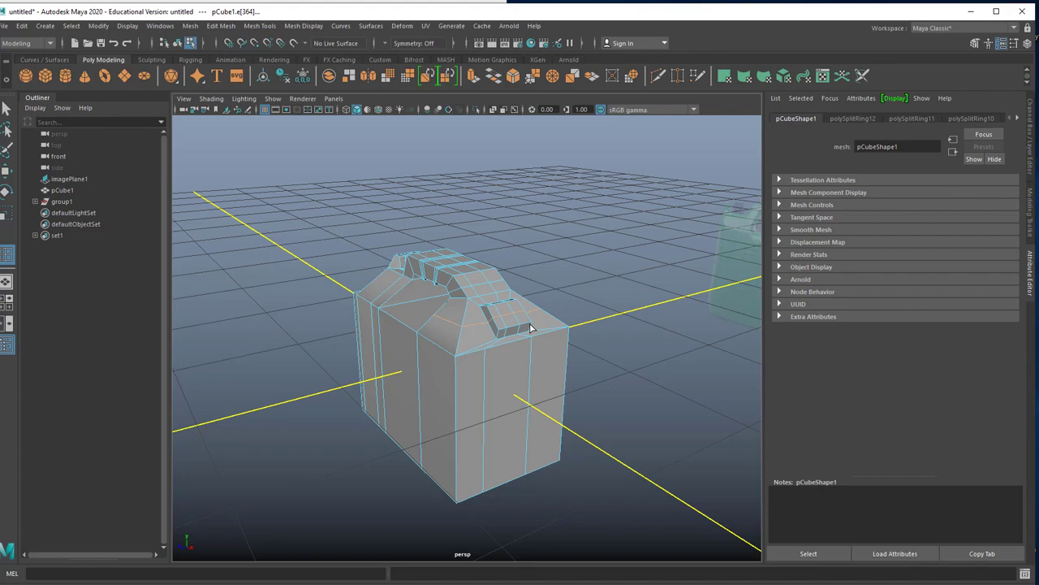
pyautogui.press('3')
pyautogui.keyDown('alt'); pyautogui.moveTo(479, 309); pyautogui.dragTo(565, 292); pyautogui.keyUp('alt')
pyautogui.keyDown('alt'); pyautogui.moveTo(455, 310); pyautogui.dragTo(591, 294); pyautogui.keyUp('alt')
pyautogui.scroll(5, 701, 352)
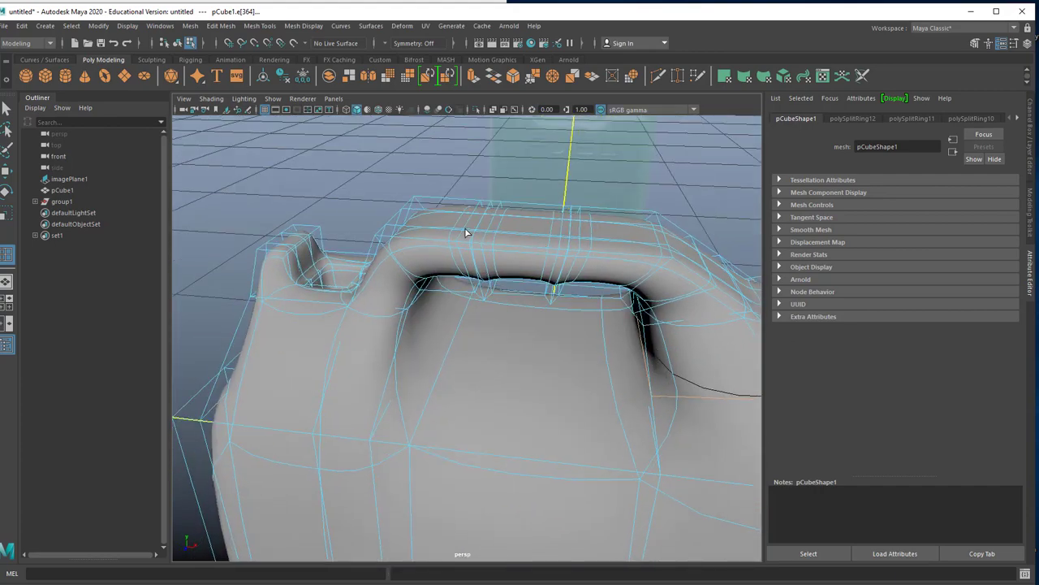
pyautogui.press('3')
pyautogui.scroll(-5, 587, 230)
# - Examine the smoothed fuel can from the front, around the shoulder corner and from the opposite side
pyautogui.keyDown('alt'); pyautogui.moveTo(573, 360); pyautogui.dragTo(653, 367); pyautogui.keyUp('alt')
pyautogui.keyDown('alt'); pyautogui.moveTo(425, 396); pyautogui.dragTo(468, 246); pyautogui.keyUp('alt')
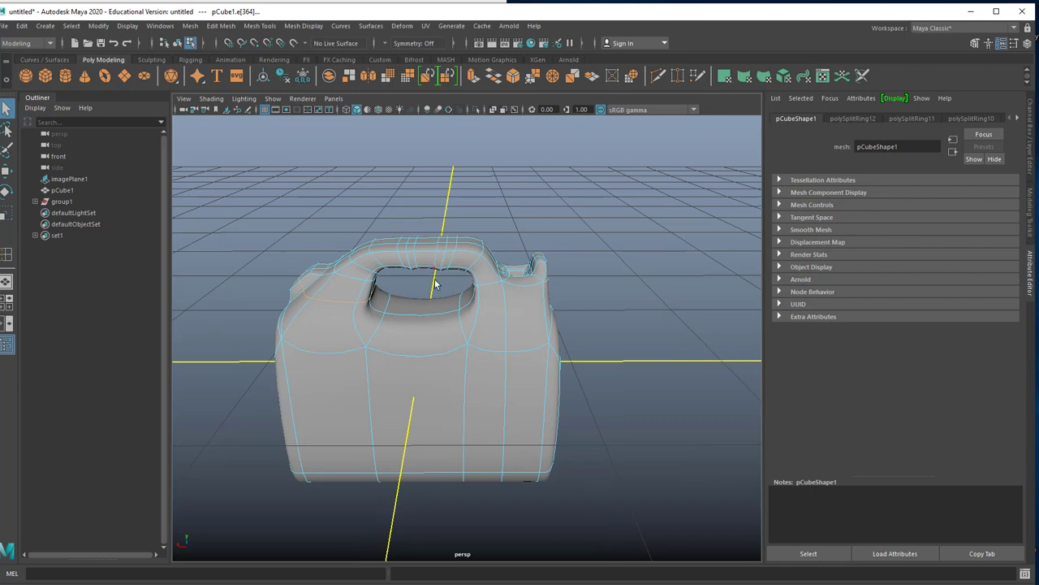
pyautogui.keyDown('alt'); pyautogui.moveTo(511, 405); pyautogui.dragTo(552, 379); pyautogui.keyUp('alt')
pyautogui.keyDown('alt'); pyautogui.moveTo(553, 377); pyautogui.dragTo(674, 355, button='right'); pyautogui.keyUp('alt')
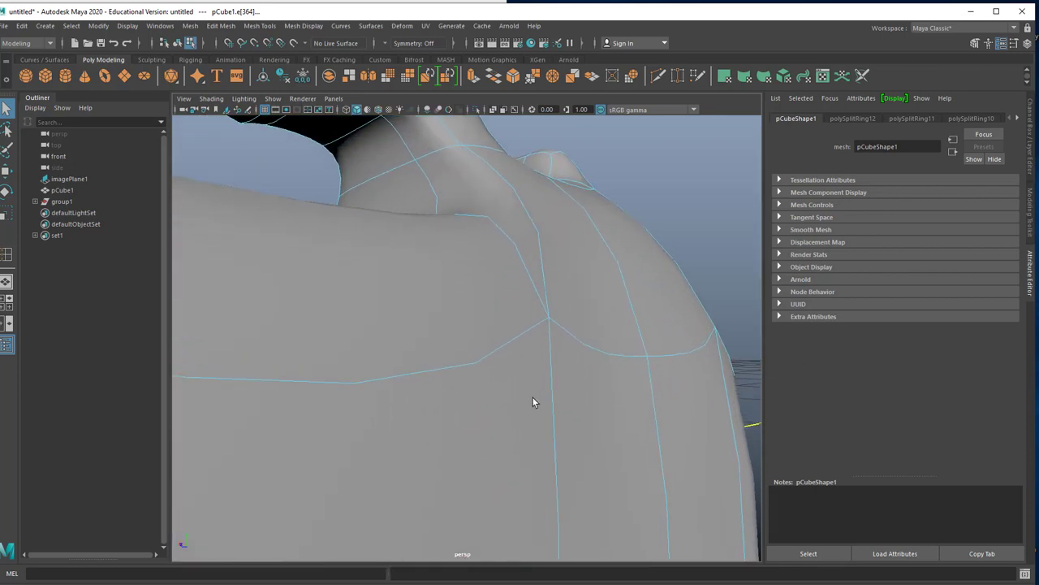
pyautogui.keyDown('alt'); pyautogui.moveTo(533, 397); pyautogui.dragTo(672, 366, button='right'); pyautogui.keyUp('alt')
pyautogui.keyDown('alt'); pyautogui.moveTo(672, 366); pyautogui.dragTo(515, 332); pyautogui.keyUp('alt')
pyautogui.keyDown('alt'); pyautogui.moveTo(515, 332); pyautogui.dragTo(439, 321, button='right'); pyautogui.keyUp('alt')
pyautogui.keyDown('alt'); pyautogui.moveTo(438, 321); pyautogui.dragTo(391, 346); pyautogui.keyUp('alt')
# - Create a polygon cube and move it about 2.5 units along the X axis, clear of the can
pyautogui.click(547, 331)
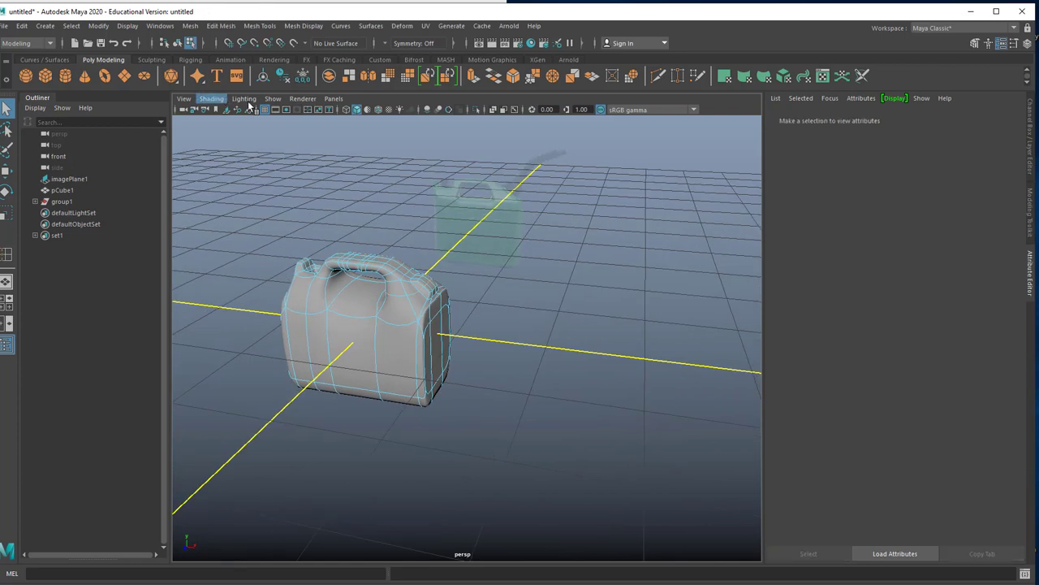
pyautogui.click(47, 75)
pyautogui.keyDown('alt'); pyautogui.moveTo(341, 311); pyautogui.dragTo(356, 328); pyautogui.keyUp('alt')
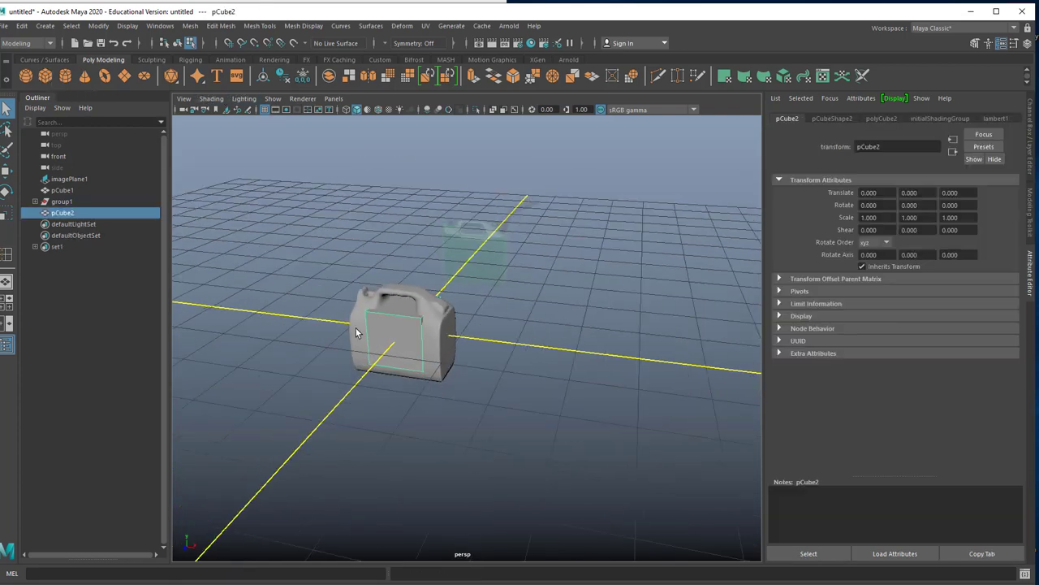
pyautogui.press('w')
pyautogui.moveTo(433, 337); pyautogui.dragTo(574, 353)
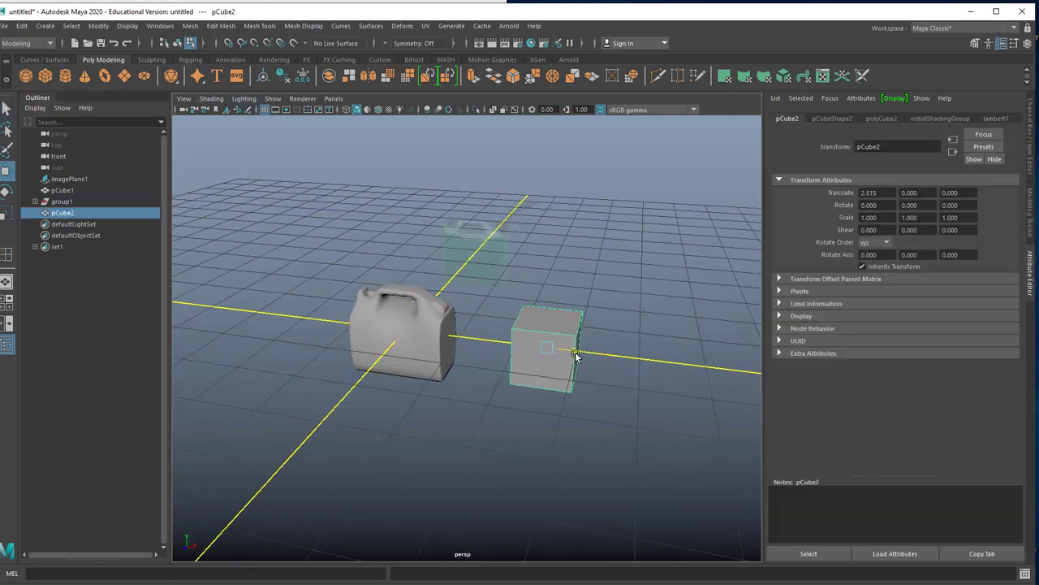
# - Duplicate the cube and move the copy to about 3.62 on the X axis, leaving a narrow gap
pyautogui.hotkey('ctrl', 'd')
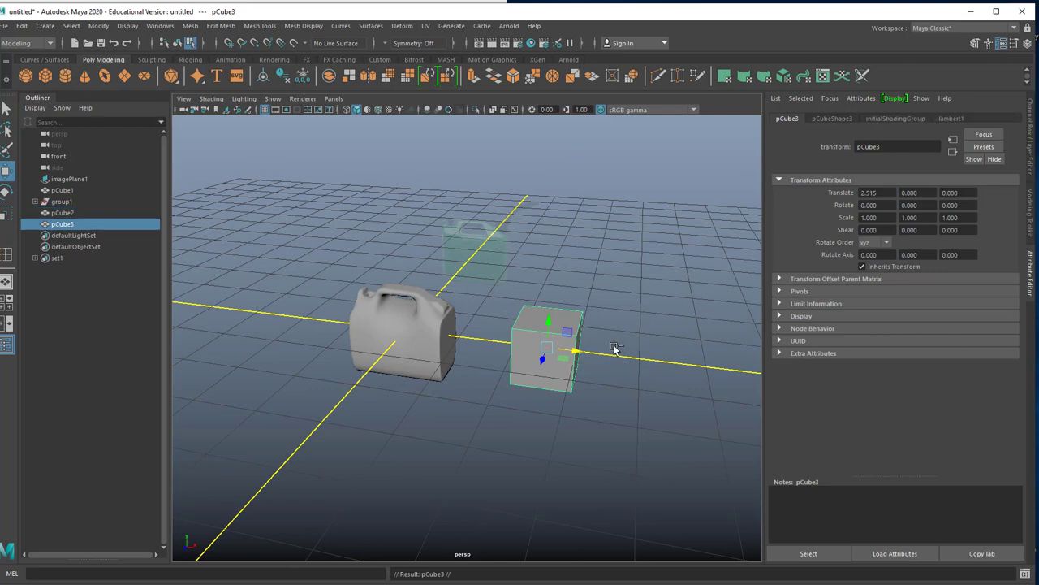
pyautogui.moveTo(577, 353); pyautogui.dragTo(647, 370)
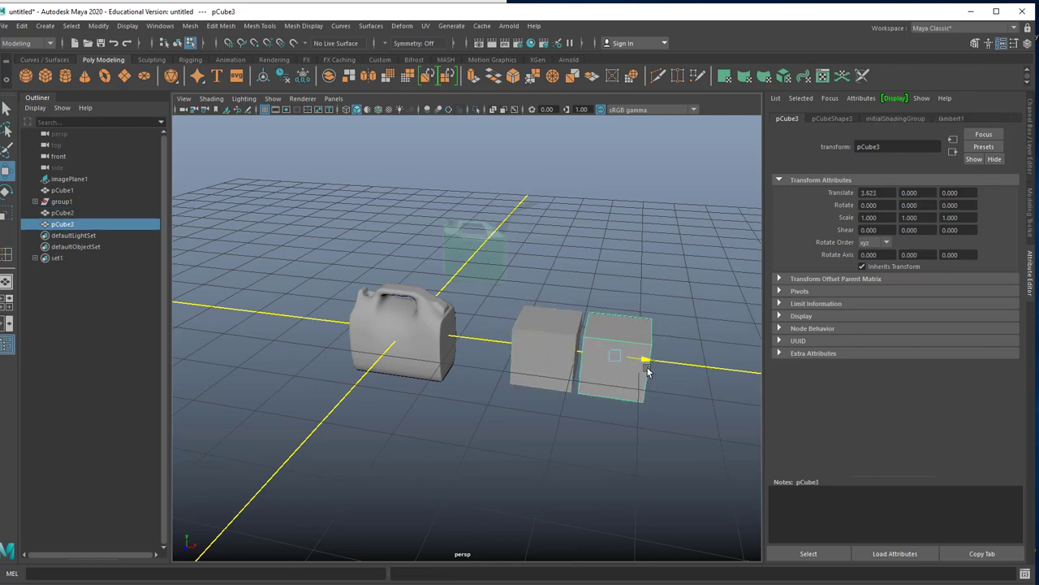
pyautogui.keyDown('alt'); pyautogui.moveTo(595, 391); pyautogui.dragTo(586, 392); pyautogui.keyUp('alt')
pyautogui.keyDown('alt'); pyautogui.moveTo(595, 392); pyautogui.dragTo(801, 370, button='right'); pyautogui.keyUp('alt')
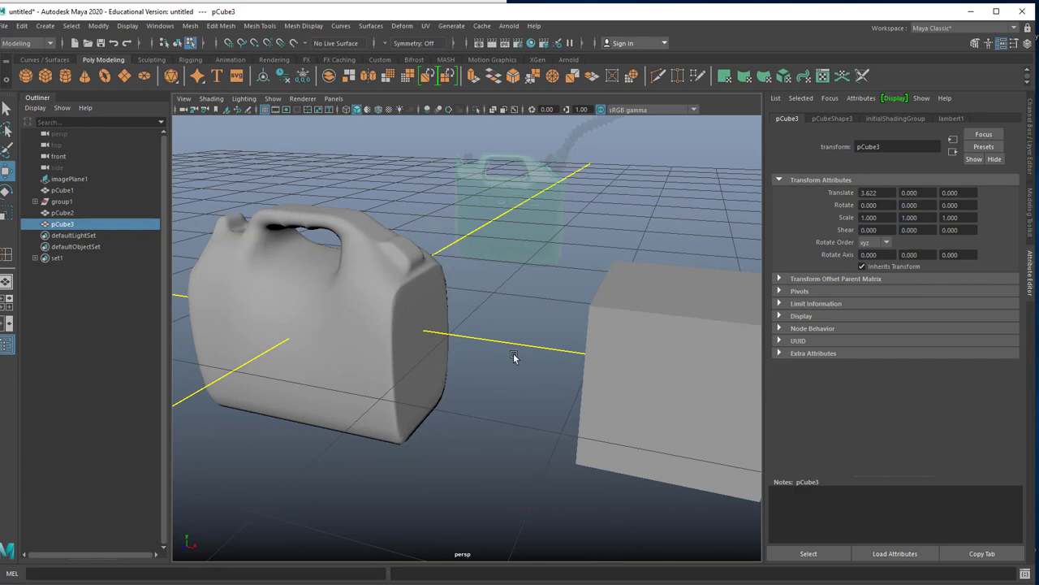
pyautogui.keyDown('alt'); pyautogui.moveTo(513, 357); pyautogui.dragTo(466, 309); pyautogui.keyUp('alt')
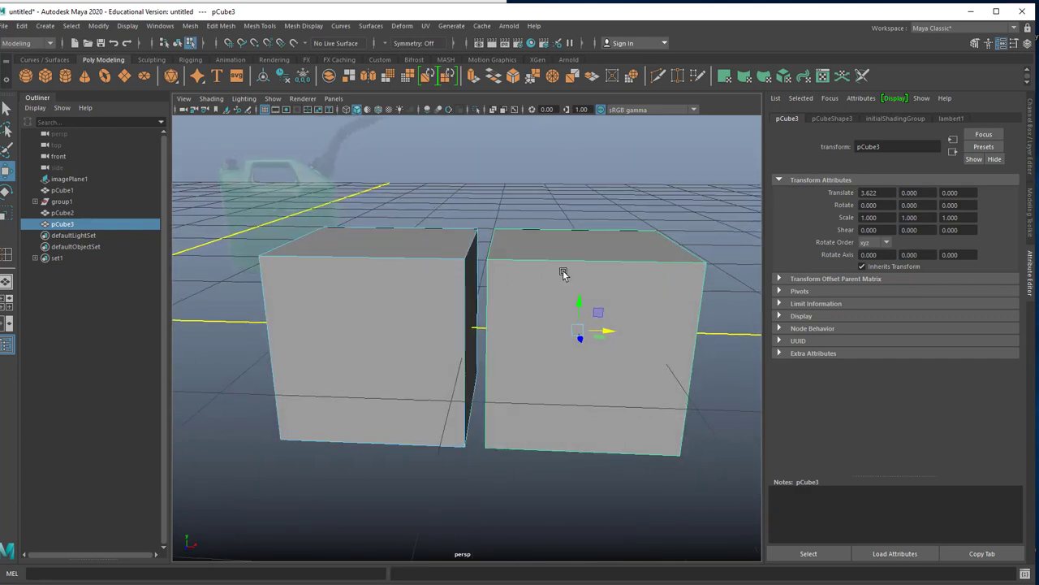
pyautogui.moveTo(563, 273); pyautogui.dragTo(576, 242, button='right')
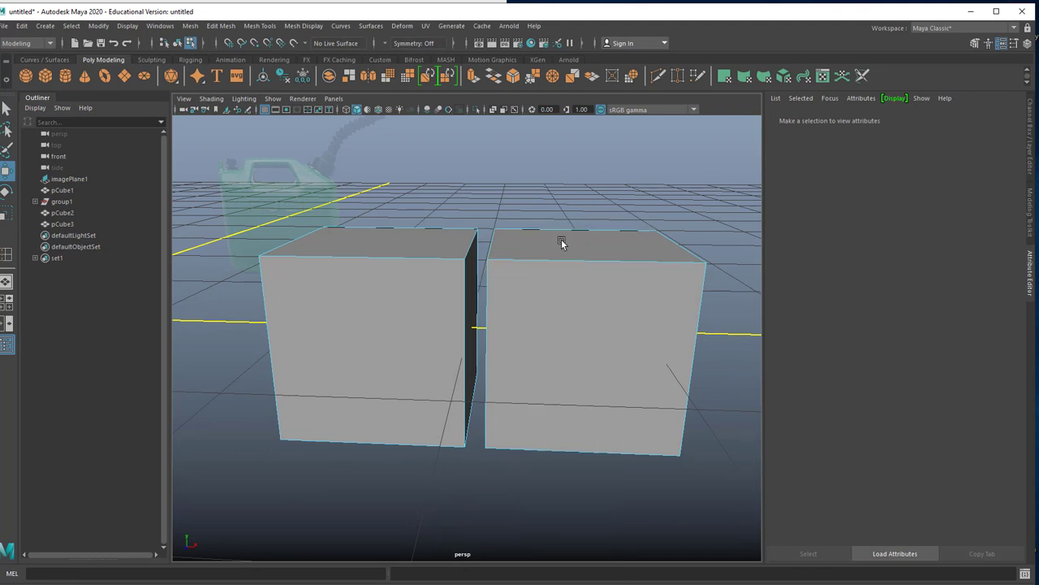
pyautogui.click(471, 358)
pyautogui.click(561, 303)
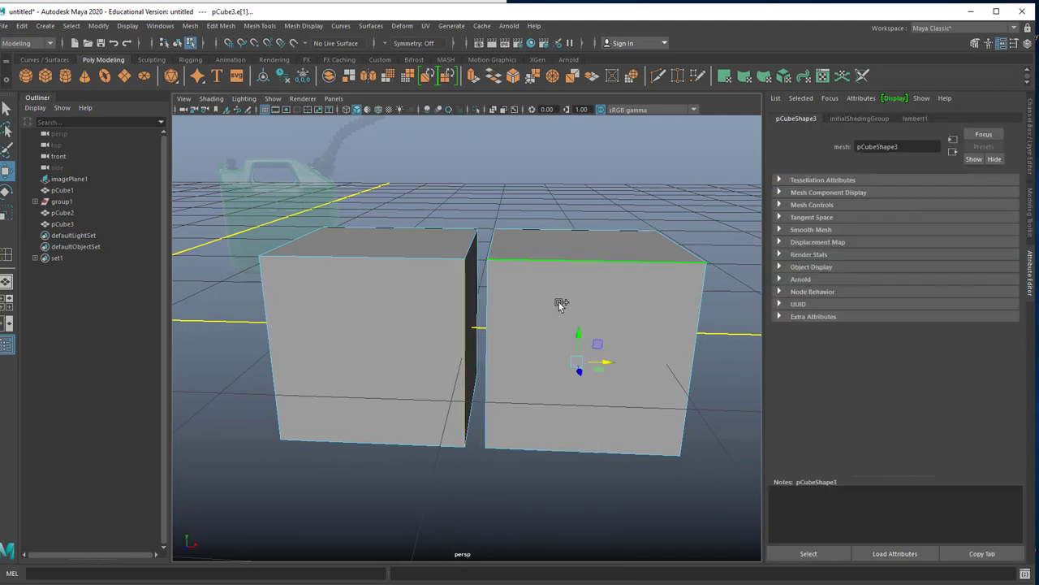
pyautogui.moveTo(558, 304); pyautogui.dragTo(608, 272, button='right')
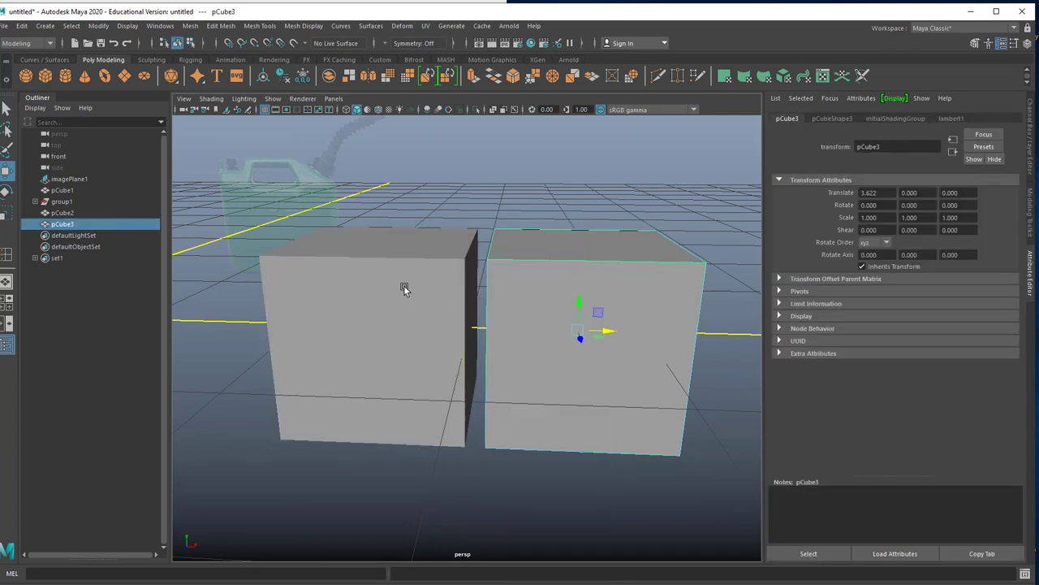
# - Combine the two cubes into a single mesh and briefly check it in smooth preview
pyautogui.click(404, 289)
pyautogui.keyDown('shift'); pyautogui.click(523, 299); pyautogui.keyUp('shift')
pyautogui.scroll(-3, 526, 297)
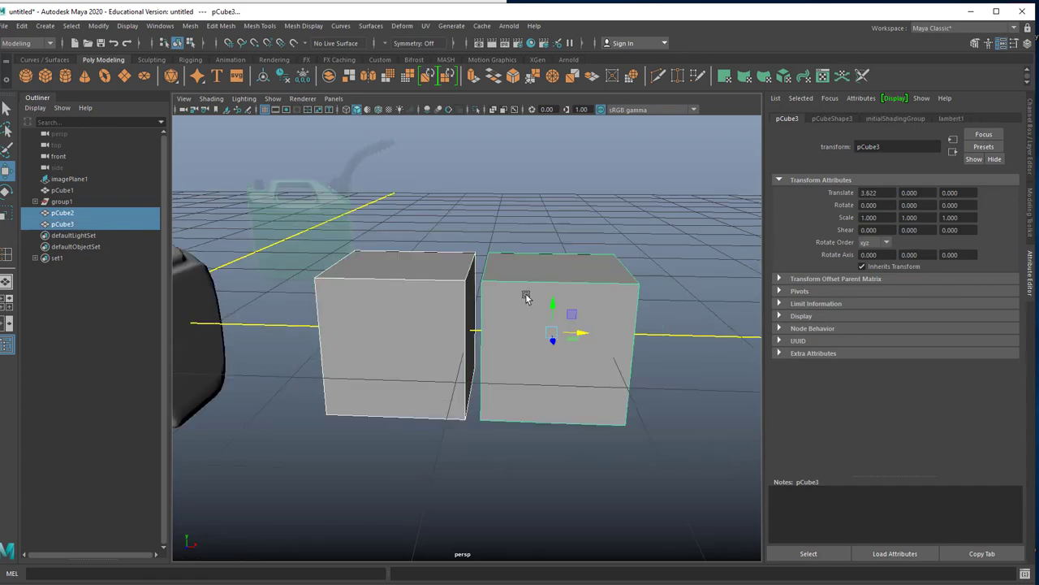
pyautogui.moveTo(497, 314)
pyautogui.keyDown('alt'); pyautogui.mouseDown()
pyautogui.moveTo(522, 314)
pyautogui.moveTo(502, 319)
pyautogui.mouseUp(); pyautogui.keyUp('alt')
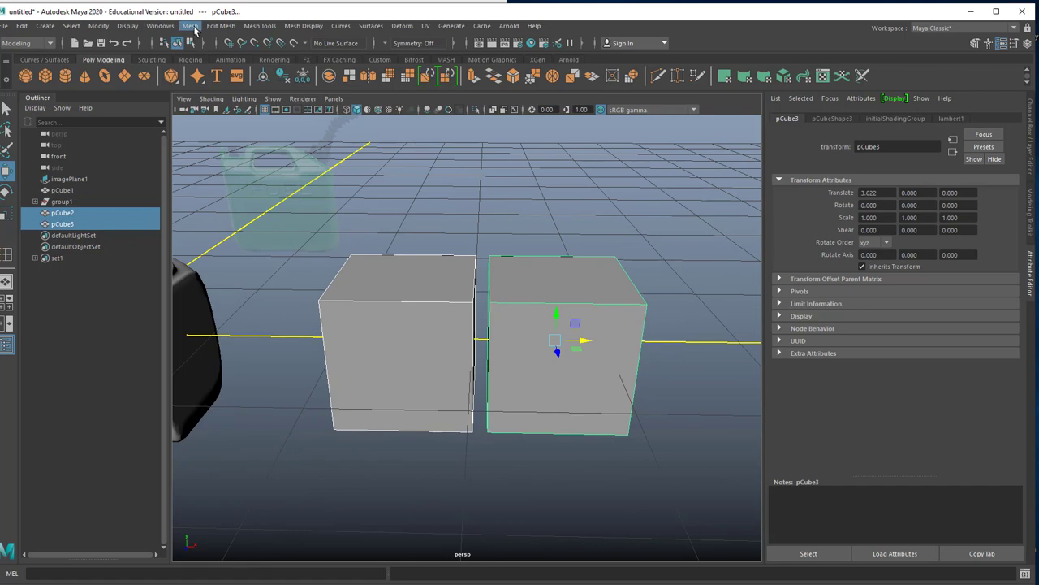
pyautogui.click(193, 27)
pyautogui.click(210, 67)
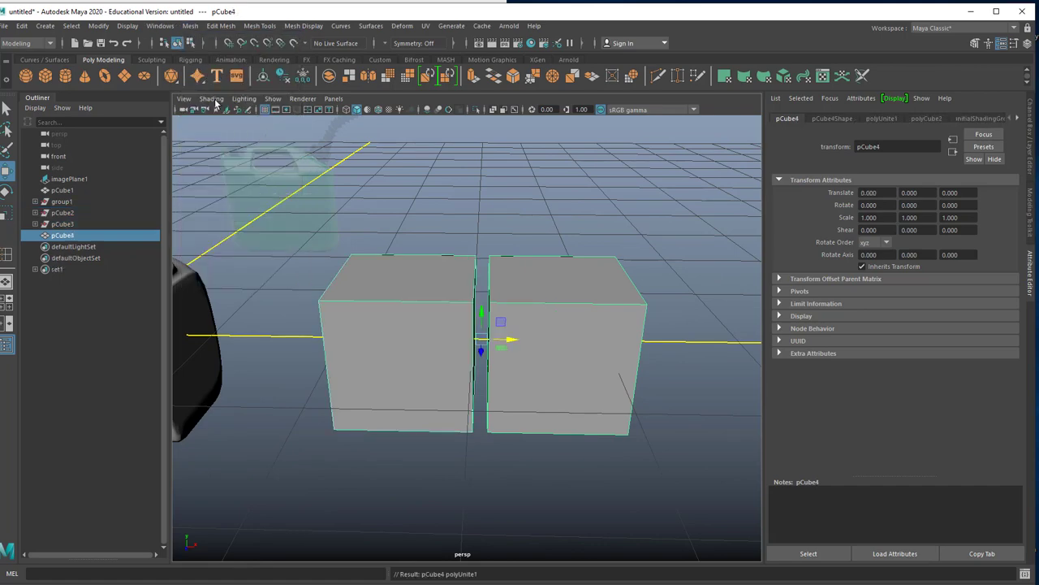
pyautogui.moveTo(529, 336)
pyautogui.keyDown('alt'); pyautogui.mouseDown()
pyautogui.moveTo(503, 341)
pyautogui.moveTo(542, 339)
pyautogui.mouseUp(); pyautogui.keyUp('alt')
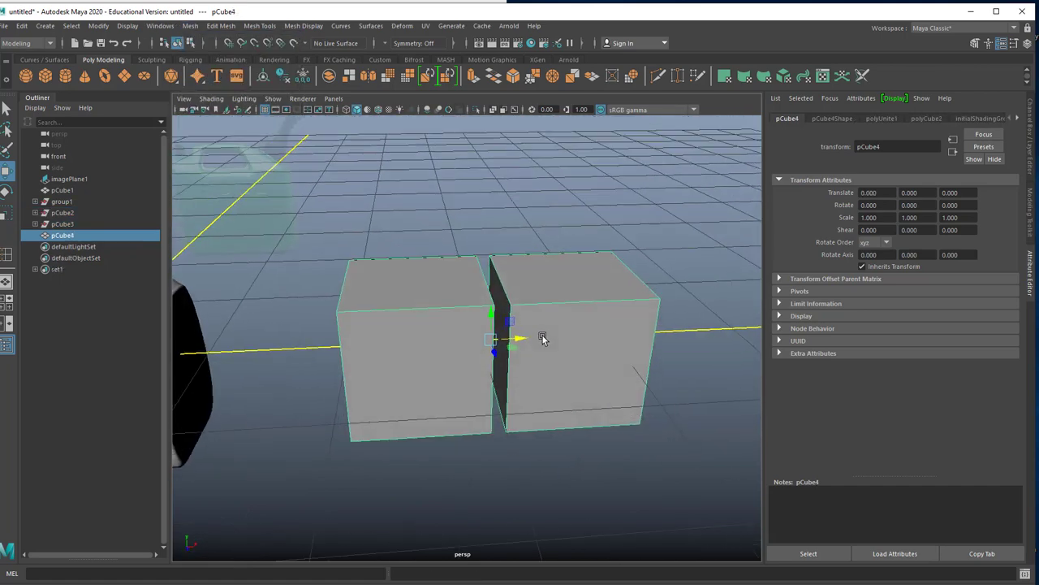
pyautogui.press('3')
pyautogui.press('1')
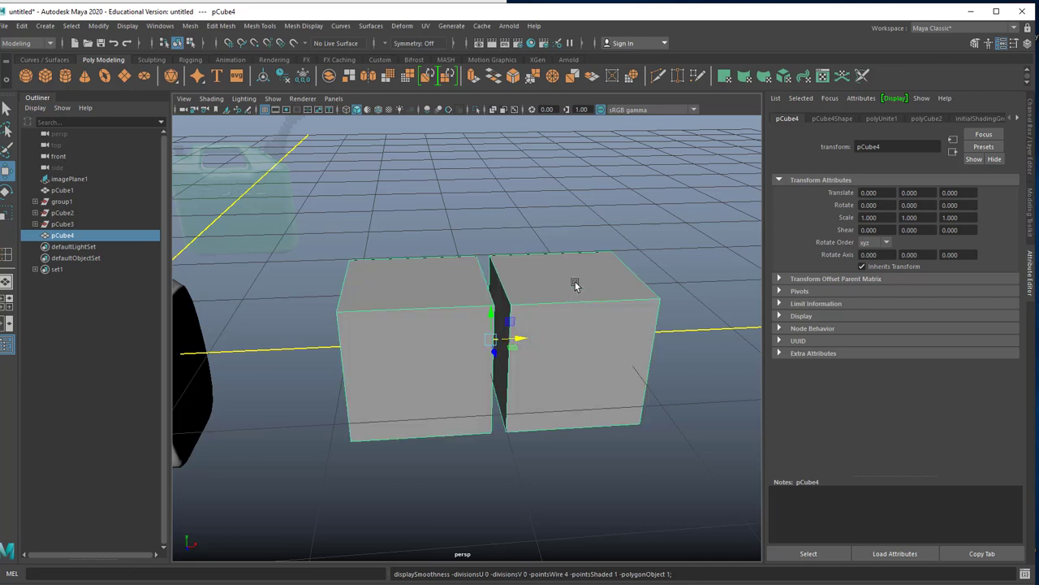
# - Use Target Weld to merge the facing vertices of the combined cubes, closing the gap, and turn on smooth preview
pyautogui.moveTo(574, 284); pyautogui.dragTo(524, 283, button='right')
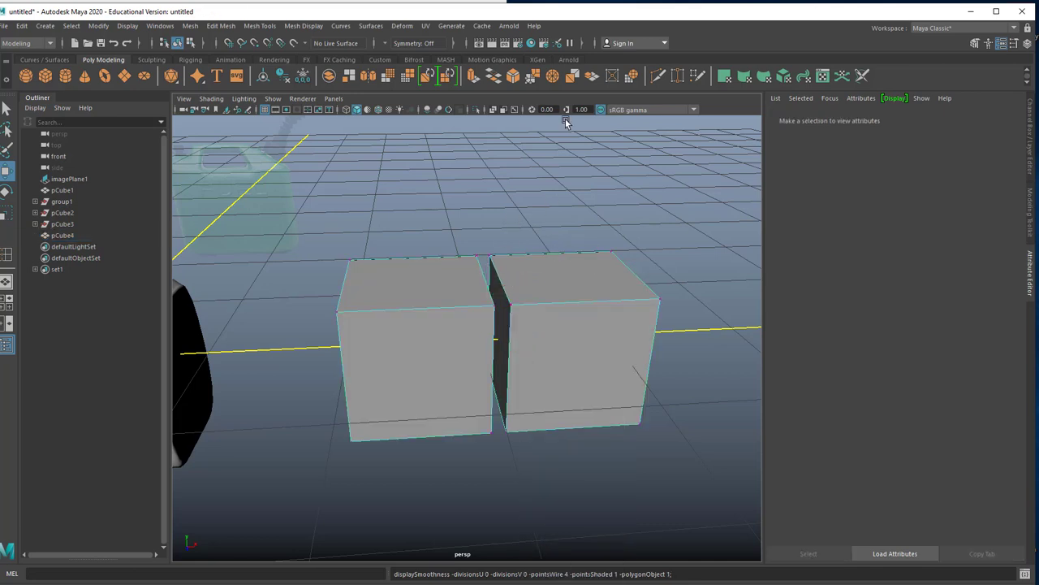
pyautogui.click(677, 76)
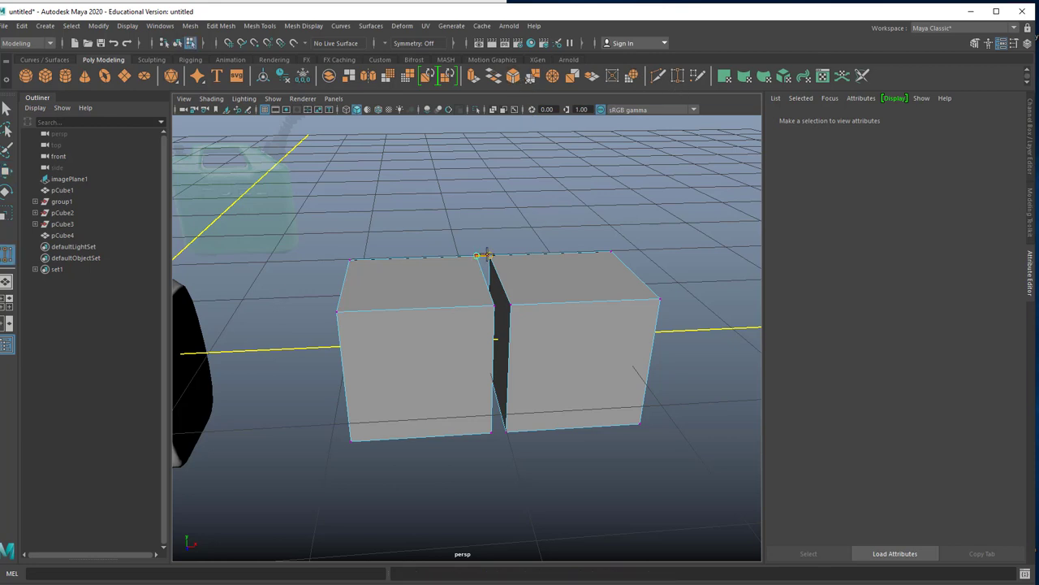
pyautogui.keyDown('alt'); pyautogui.moveTo(493, 292); pyautogui.dragTo(622, 320); pyautogui.keyUp('alt')
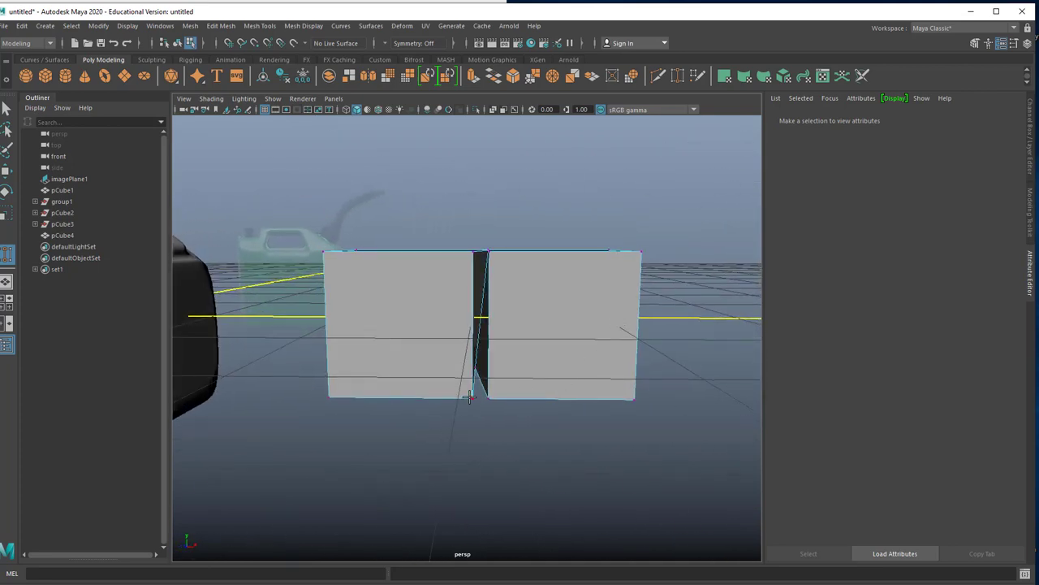
pyautogui.keyDown('alt'); pyautogui.moveTo(488, 399); pyautogui.dragTo(497, 288); pyautogui.keyUp('alt')
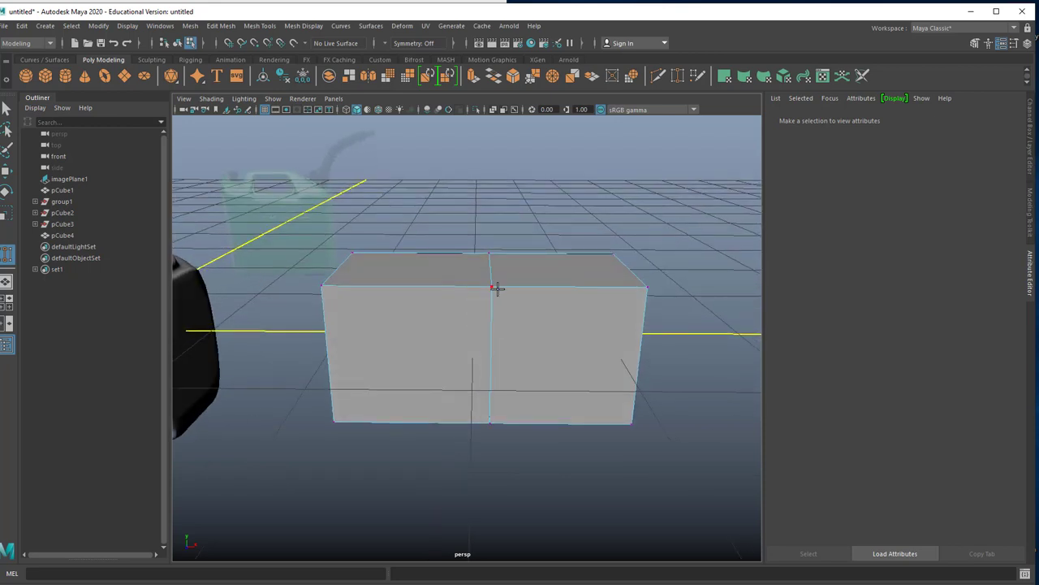
pyautogui.press('3')
pyautogui.press('space')
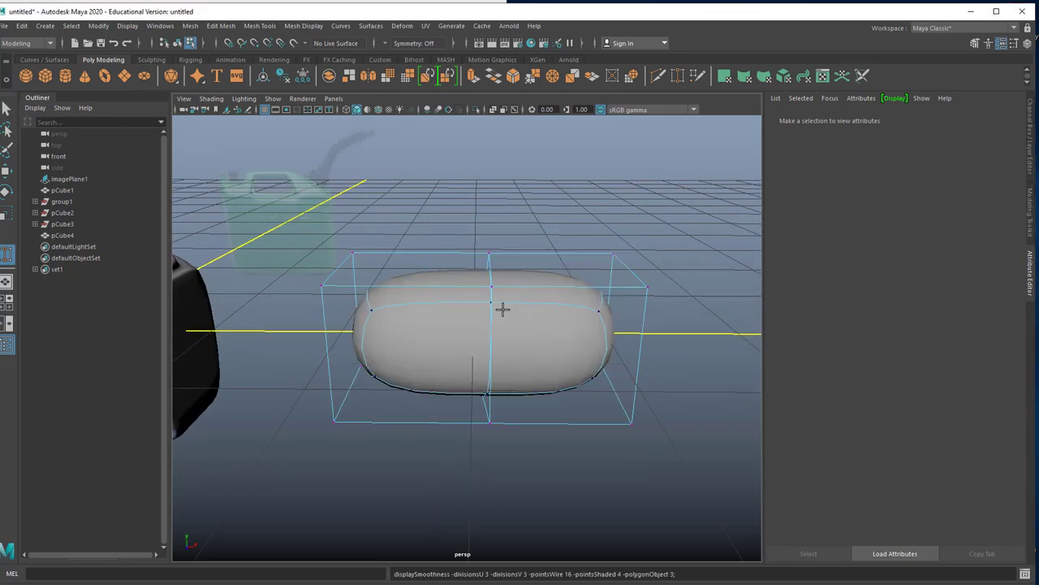
# - Examine the inside of the welded mesh in face mode, comparing the unsmoothed and smooth displays
pyautogui.moveTo(501, 306)
pyautogui.keyDown('alt'); pyautogui.mouseDown()
pyautogui.moveTo(693, 320)
pyautogui.moveTo(472, 301)
pyautogui.moveTo(856, 308)
pyautogui.moveTo(609, 319)
pyautogui.moveTo(527, 353)
pyautogui.moveTo(541, 334)
pyautogui.mouseUp(); pyautogui.keyUp('alt')
pyautogui.moveTo(543, 297)
pyautogui.mouseDown(button='right')
pyautogui.moveTo(545, 312)
pyautogui.moveTo(547, 301)
pyautogui.mouseUp(button='right')
pyautogui.press('q')
pyautogui.click(613, 320)
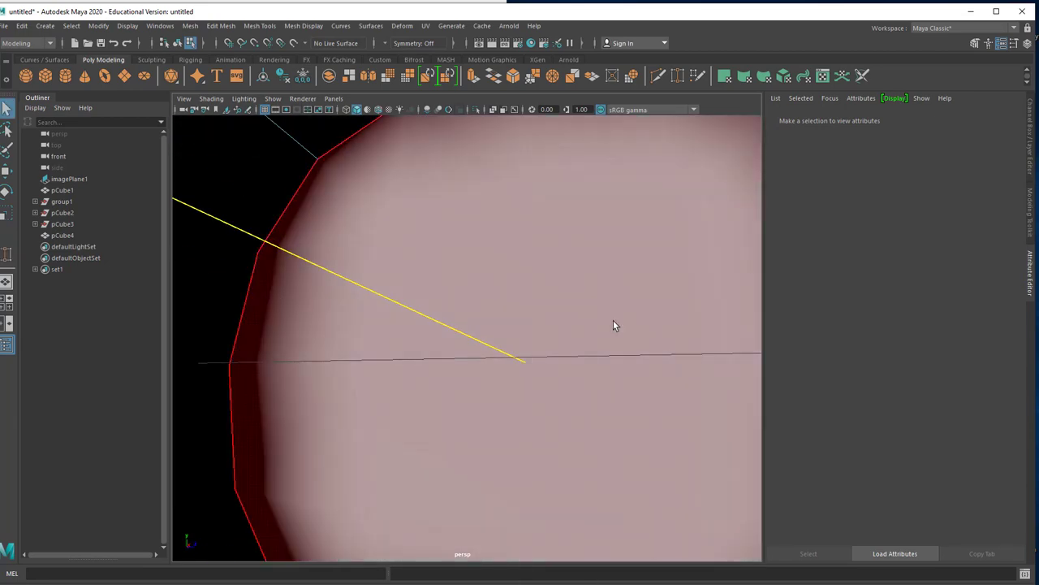
pyautogui.moveTo(613, 320); pyautogui.dragTo(615, 320, button='right')
pyautogui.press('3')
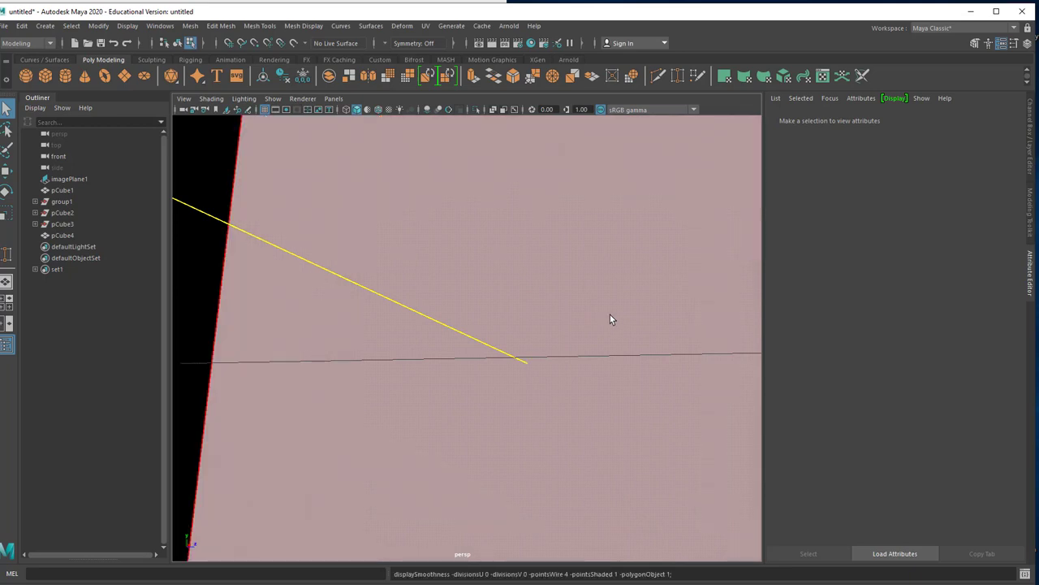
pyautogui.keyDown('alt'); pyautogui.moveTo(610, 317); pyautogui.dragTo(569, 333); pyautogui.keyUp('alt')
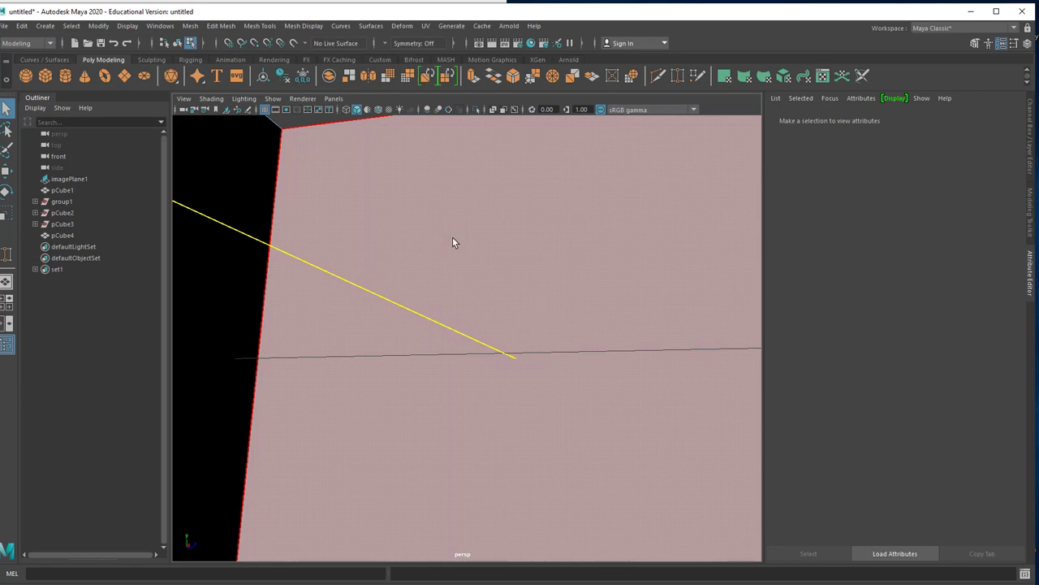
pyautogui.keyDown('alt'); pyautogui.moveTo(453, 238); pyautogui.dragTo(525, 376); pyautogui.keyUp('alt')
pyautogui.press('3')
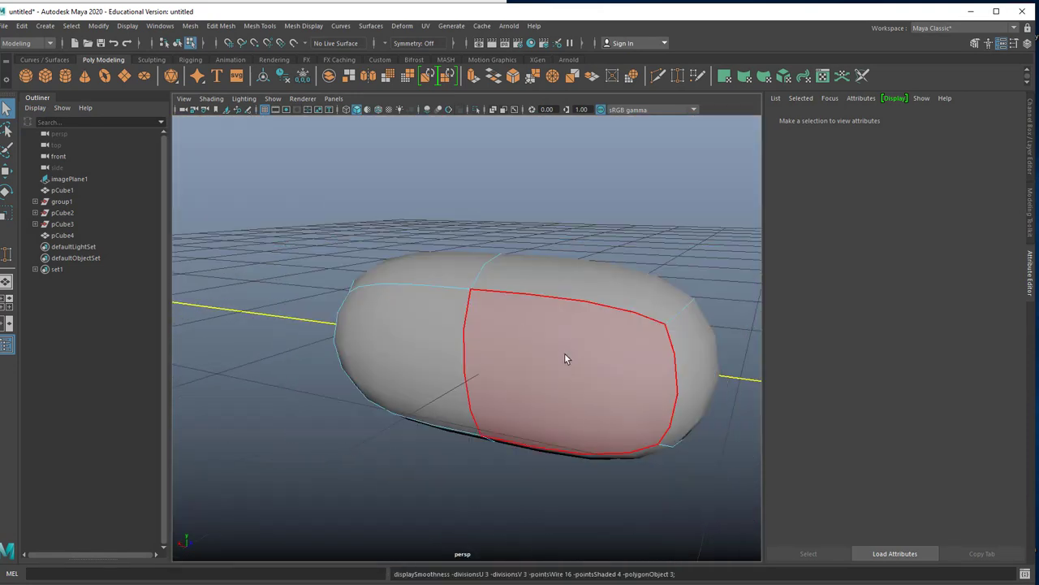
# - Delete the interior faces left at the middle seam of the welded cubes
pyautogui.moveTo(475, 310); pyautogui.dragTo(471, 276, button='right')
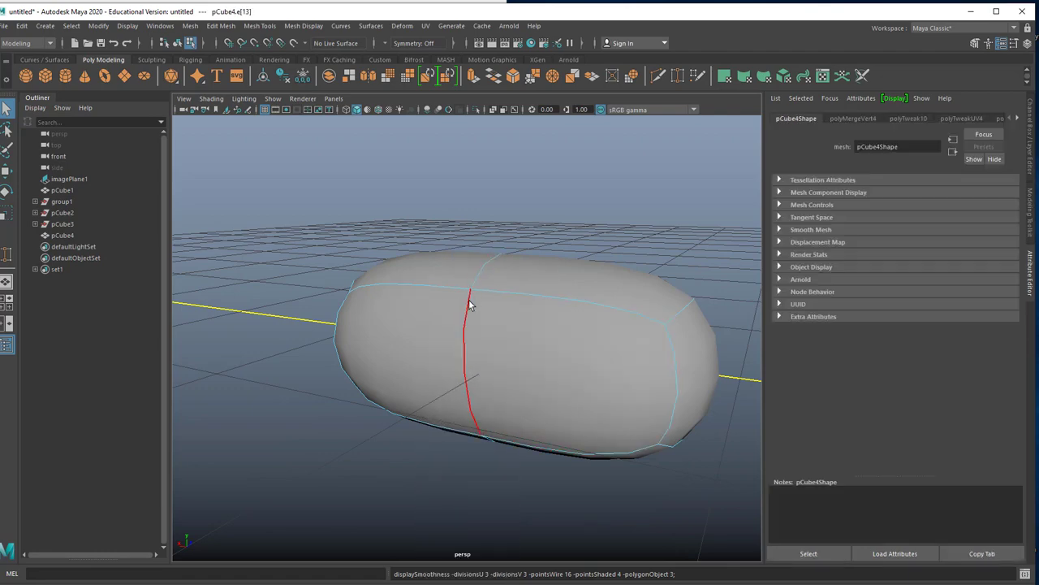
pyautogui.click(469, 304)
pyautogui.keyDown('alt'); pyautogui.moveTo(487, 322); pyautogui.dragTo(522, 321); pyautogui.keyUp('alt')
pyautogui.keyDown('alt'); pyautogui.moveTo(471, 321); pyautogui.dragTo(713, 355); pyautogui.keyUp('alt')
pyautogui.moveTo(488, 284); pyautogui.dragTo(491, 311, button='right')
pyautogui.click(492, 306)
pyautogui.press('Delete')
pyautogui.click(517, 322)
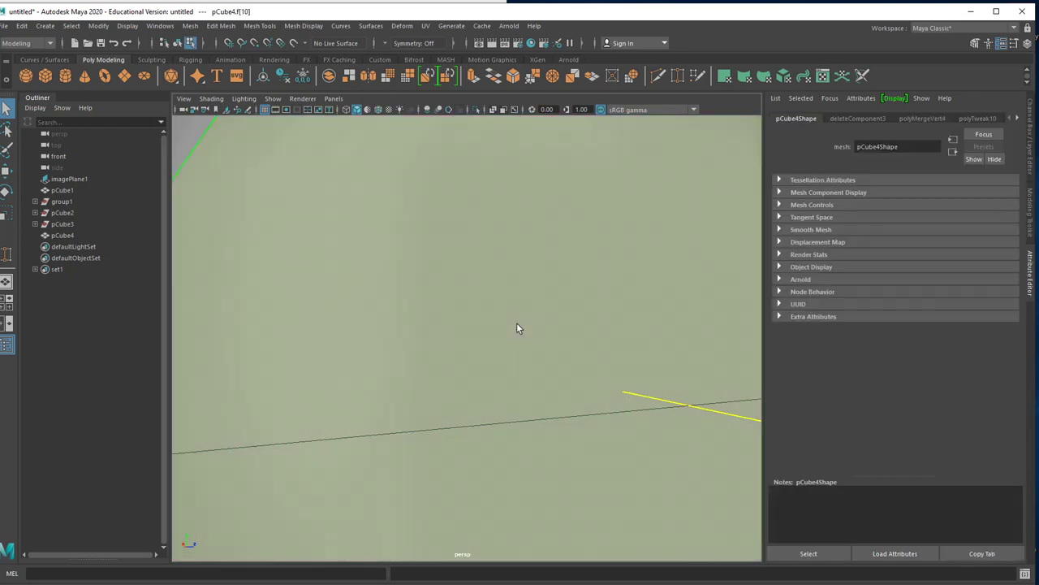
pyautogui.press('Delete')
# - Examine the smoothed, hollow cube mesh from the inside and from around its exterior
pyautogui.keyDown('alt'); pyautogui.moveTo(512, 355); pyautogui.dragTo(538, 332); pyautogui.keyUp('alt')
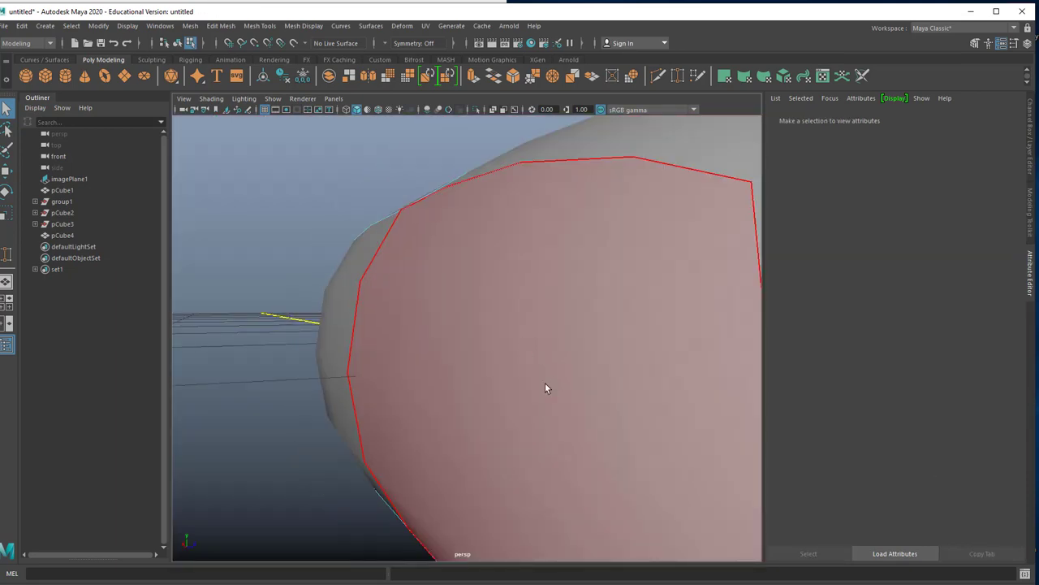
pyautogui.keyDown('alt'); pyautogui.moveTo(545, 388); pyautogui.dragTo(428, 371); pyautogui.keyUp('alt')
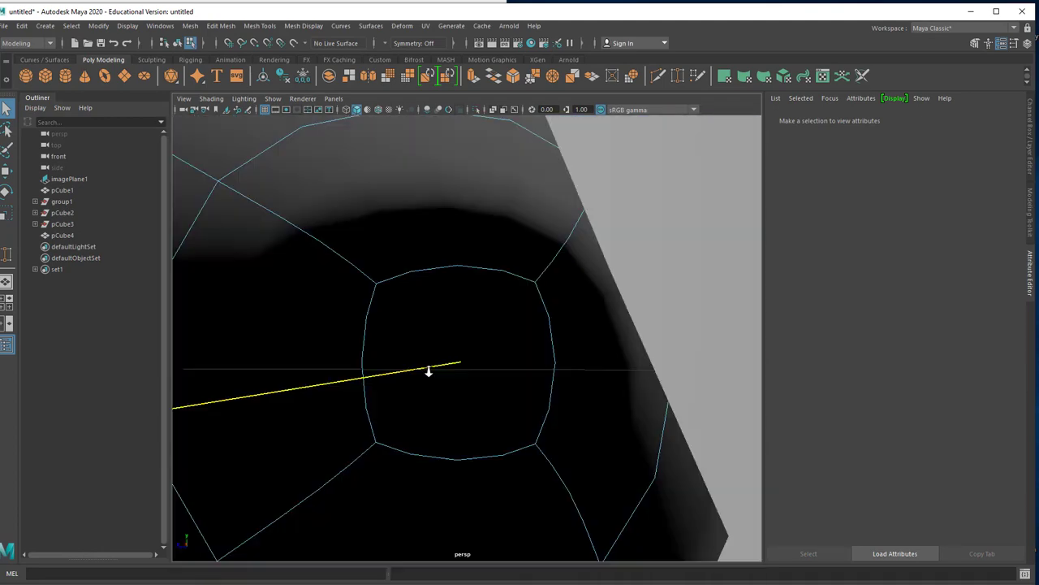
pyautogui.keyDown('alt'); pyautogui.moveTo(428, 371); pyautogui.dragTo(462, 371, button='right'); pyautogui.keyUp('alt')
pyautogui.keyDown('alt'); pyautogui.moveTo(462, 371); pyautogui.dragTo(503, 276, button='middle'); pyautogui.keyUp('alt')
pyautogui.keyDown('alt'); pyautogui.moveTo(503, 276); pyautogui.dragTo(525, 309); pyautogui.keyUp('alt')
pyautogui.keyDown('alt'); pyautogui.moveTo(525, 308); pyautogui.dragTo(397, 313, button='right'); pyautogui.keyUp('alt')
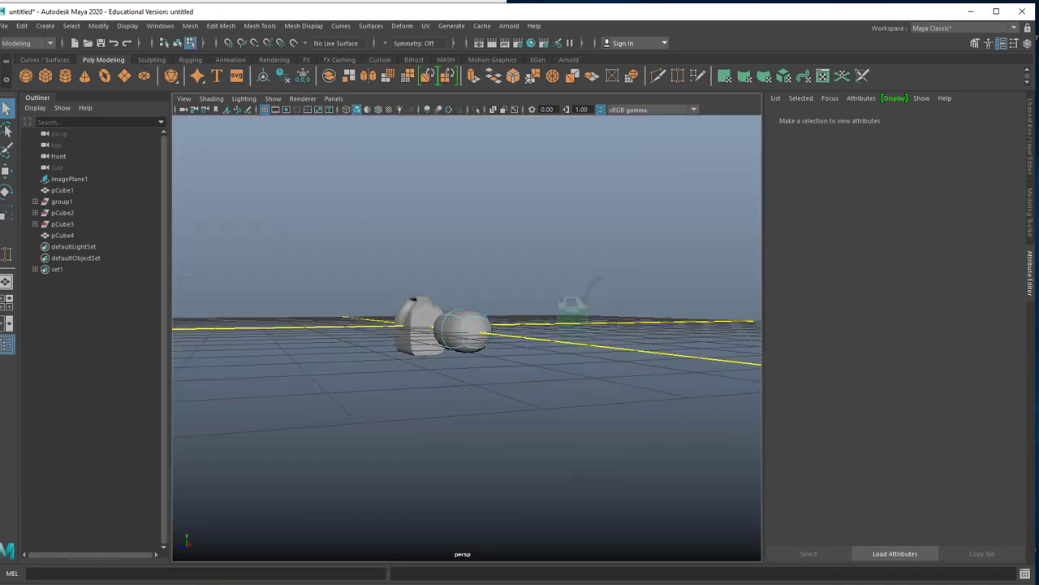
pyautogui.keyDown('alt'); pyautogui.moveTo(398, 313); pyautogui.dragTo(419, 353); pyautogui.keyUp('alt')
pyautogui.keyDown('alt'); pyautogui.moveTo(419, 352); pyautogui.dragTo(575, 371, button='right'); pyautogui.keyUp('alt')
pyautogui.keyDown('alt'); pyautogui.moveTo(576, 371); pyautogui.dragTo(290, 355); pyautogui.keyUp('alt')
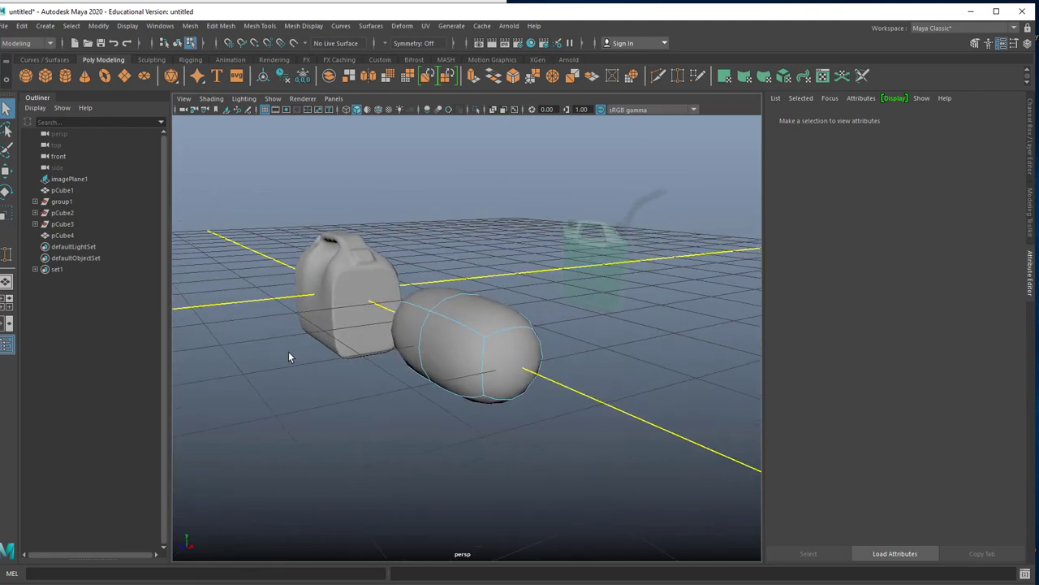
# - Switch the fuel can to object mode, deselect it, and examine its smoothed body from the end
pyautogui.click(369, 305)
pyautogui.keyDown('alt'); pyautogui.moveTo(369, 305); pyautogui.dragTo(502, 306); pyautogui.keyUp('alt')
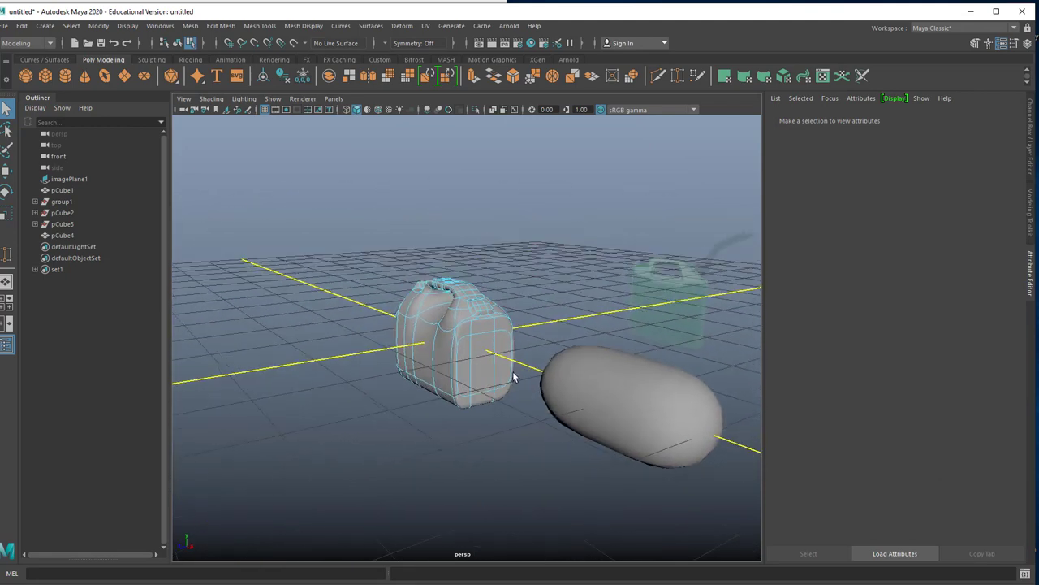
pyautogui.click(501, 306)
pyautogui.moveTo(490, 286); pyautogui.dragTo(534, 259, button='right')
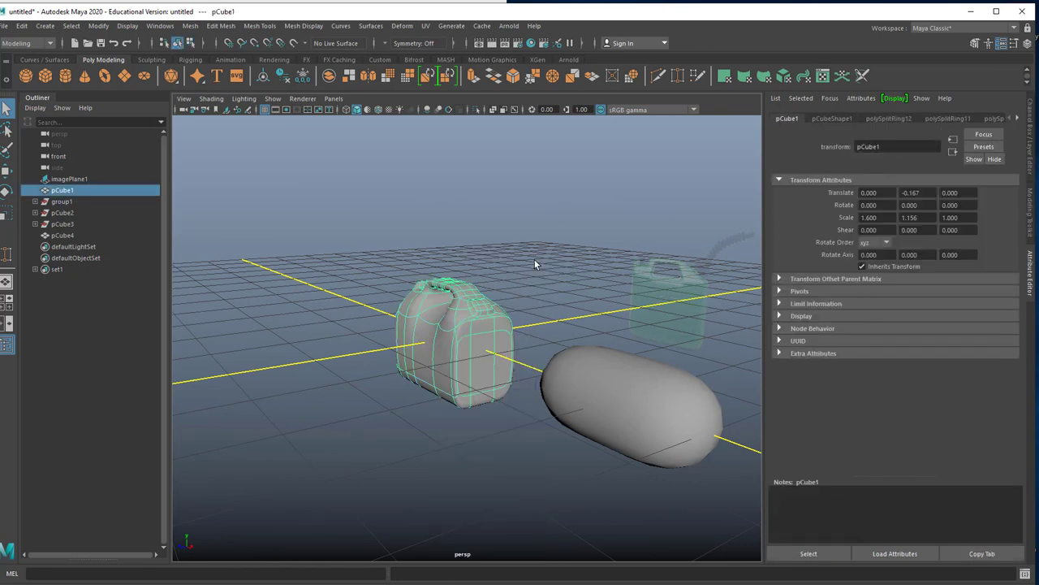
pyautogui.click(534, 264)
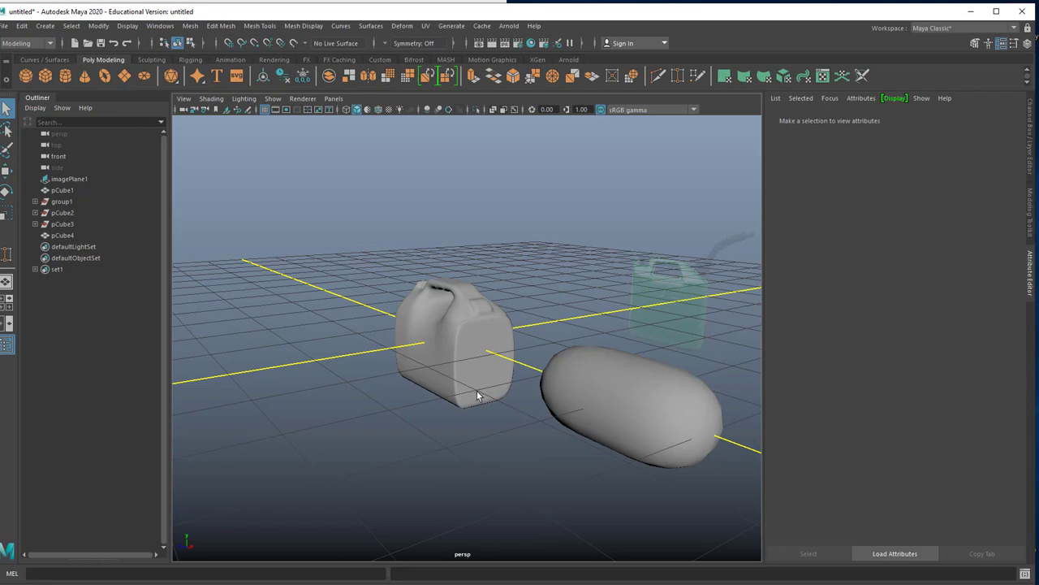
pyautogui.scroll(5, 490, 364)
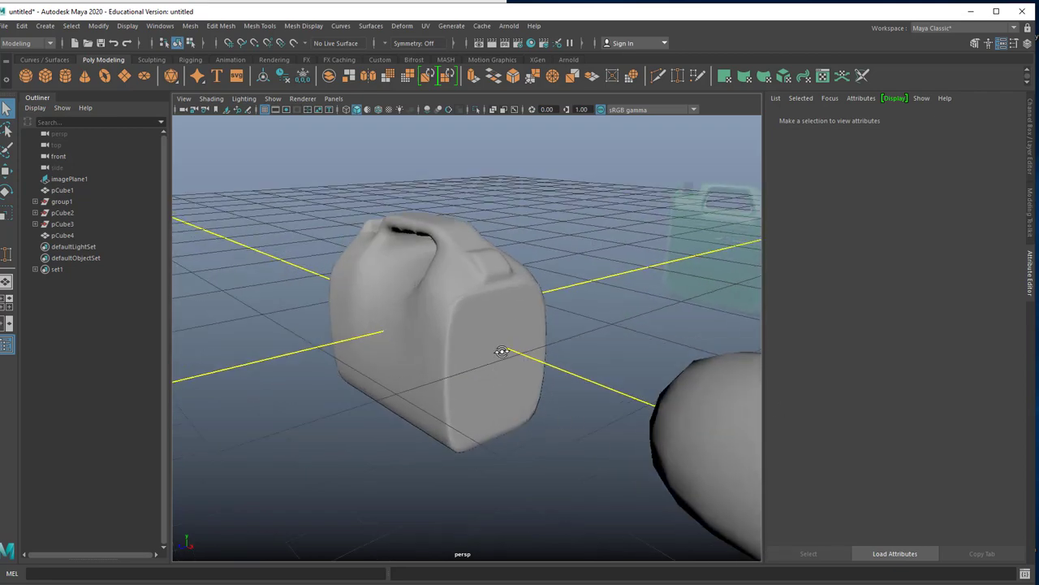
pyautogui.keyDown('alt'); pyautogui.moveTo(508, 394); pyautogui.dragTo(583, 351, button='middle'); pyautogui.keyUp('alt')
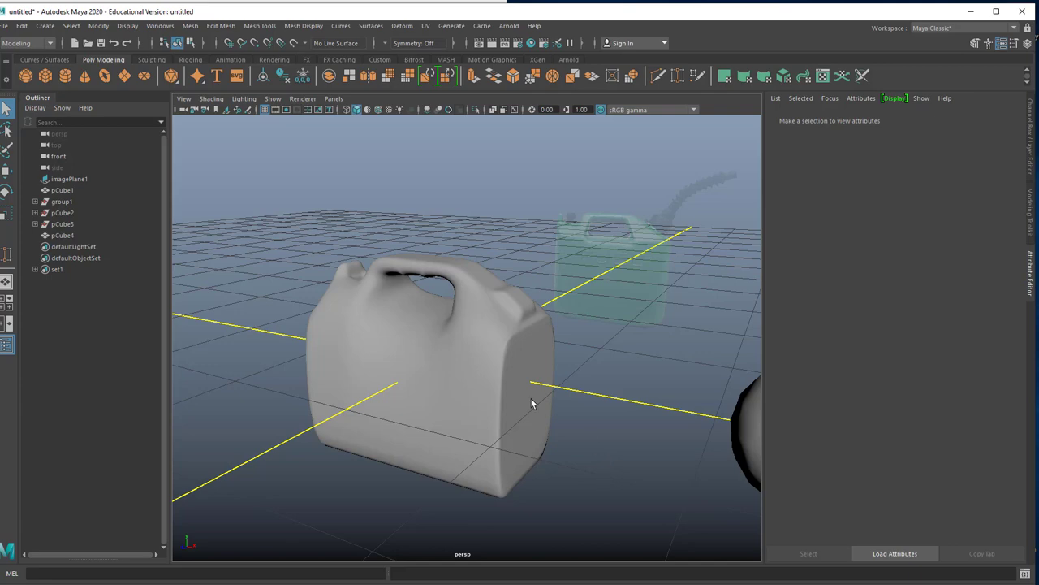
# - Compare the fuel can's unsmoothed cage with its smooth preview from several sides
pyautogui.click(512, 383)
pyautogui.press('1')
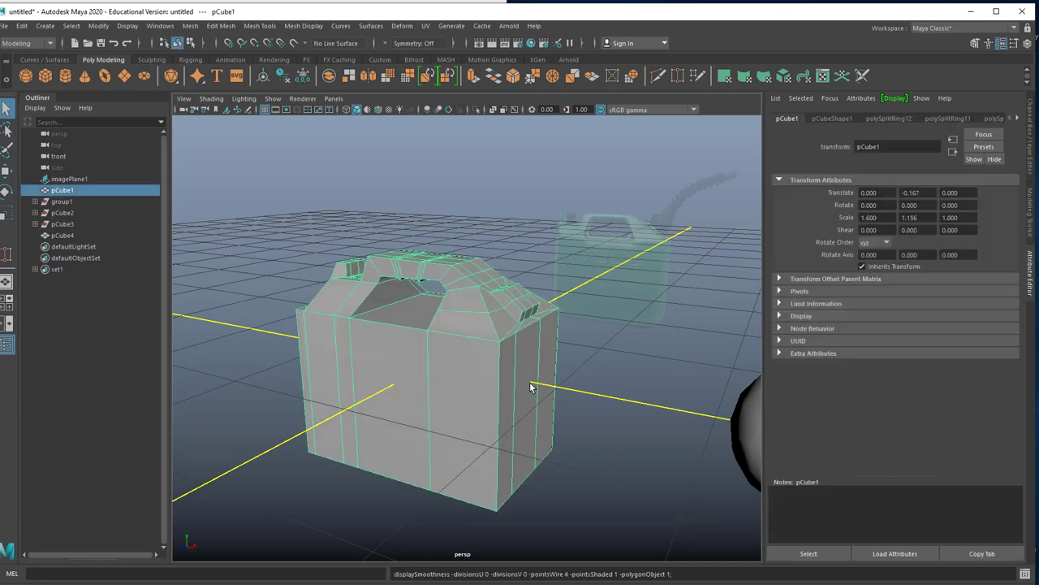
pyautogui.keyDown('alt'); pyautogui.moveTo(534, 376); pyautogui.dragTo(604, 415, button='middle'); pyautogui.keyUp('alt')
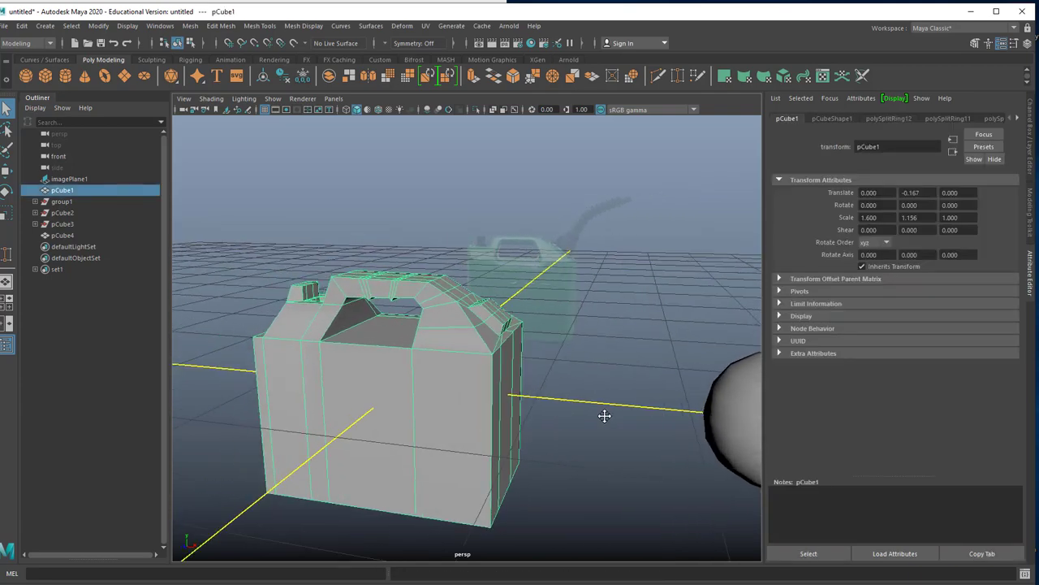
pyautogui.keyDown('alt'); pyautogui.moveTo(604, 416); pyautogui.dragTo(495, 420); pyautogui.keyUp('alt')
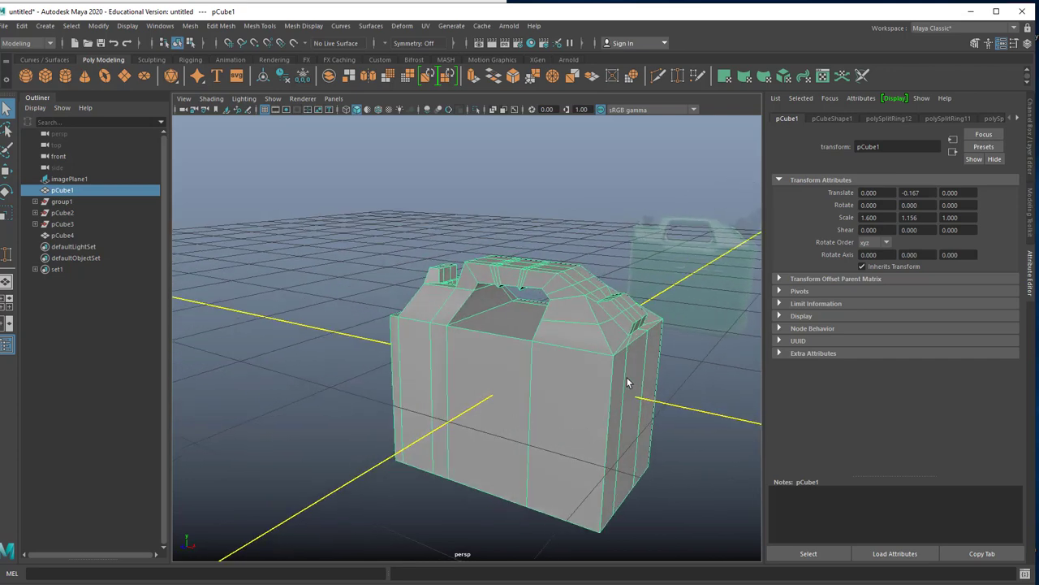
pyautogui.keyDown('alt'); pyautogui.moveTo(627, 382); pyautogui.dragTo(509, 422); pyautogui.keyUp('alt')
pyautogui.keyDown('alt'); pyautogui.moveTo(508, 423); pyautogui.dragTo(362, 428, button='middle'); pyautogui.keyUp('alt')
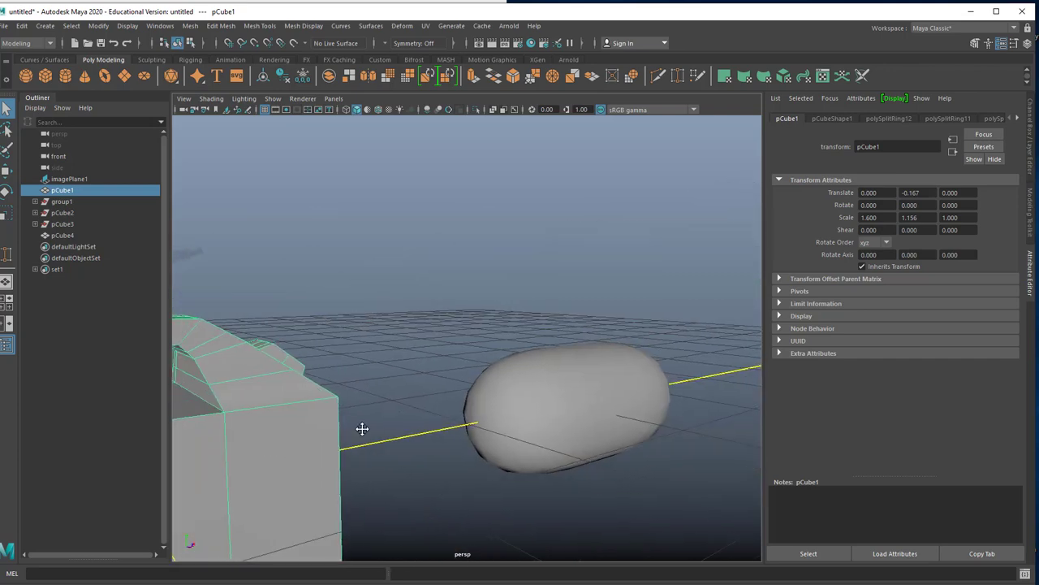
pyautogui.press('f')
pyautogui.press('3')
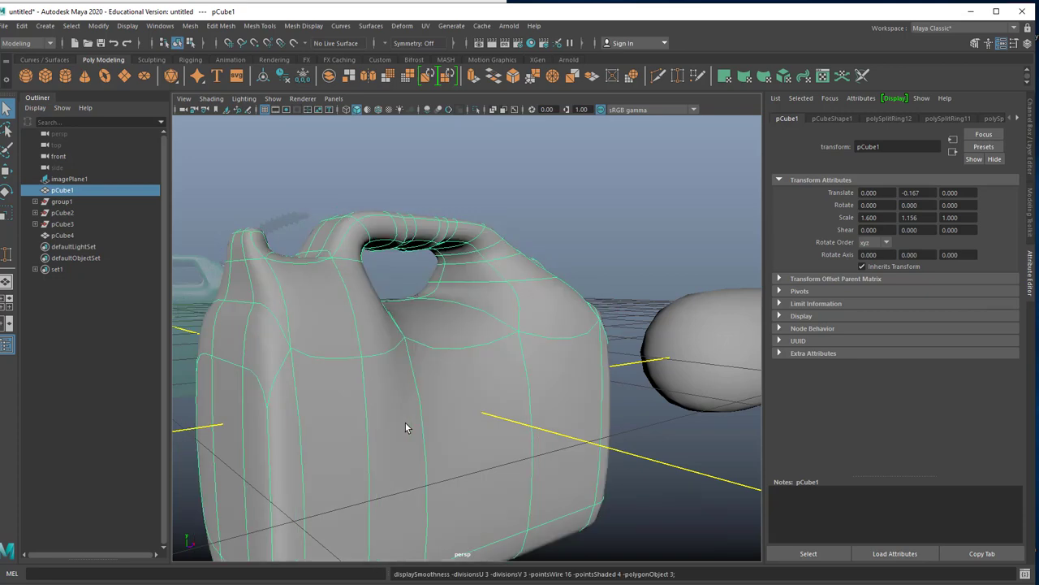
pyautogui.keyDown('alt'); pyautogui.moveTo(434, 420); pyautogui.dragTo(433, 413); pyautogui.keyUp('alt')
pyautogui.keyDown('alt'); pyautogui.moveTo(434, 413); pyautogui.dragTo(418, 398, button='middle'); pyautogui.keyUp('alt')
pyautogui.keyDown('alt'); pyautogui.moveTo(418, 399); pyautogui.dragTo(550, 374); pyautogui.keyUp('alt')
# - Select the three side-by-side faces on the can's end and shift them outward, then back inward along X in smooth preview
pyautogui.rightClick(563, 286)
pyautogui.click(563, 317)
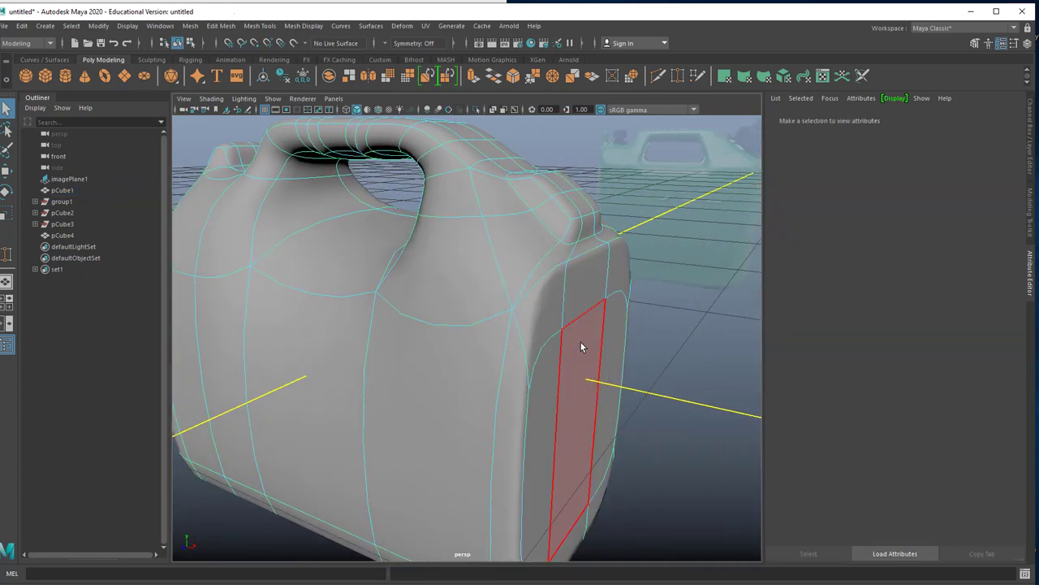
pyautogui.click(580, 342)
pyautogui.press('1')
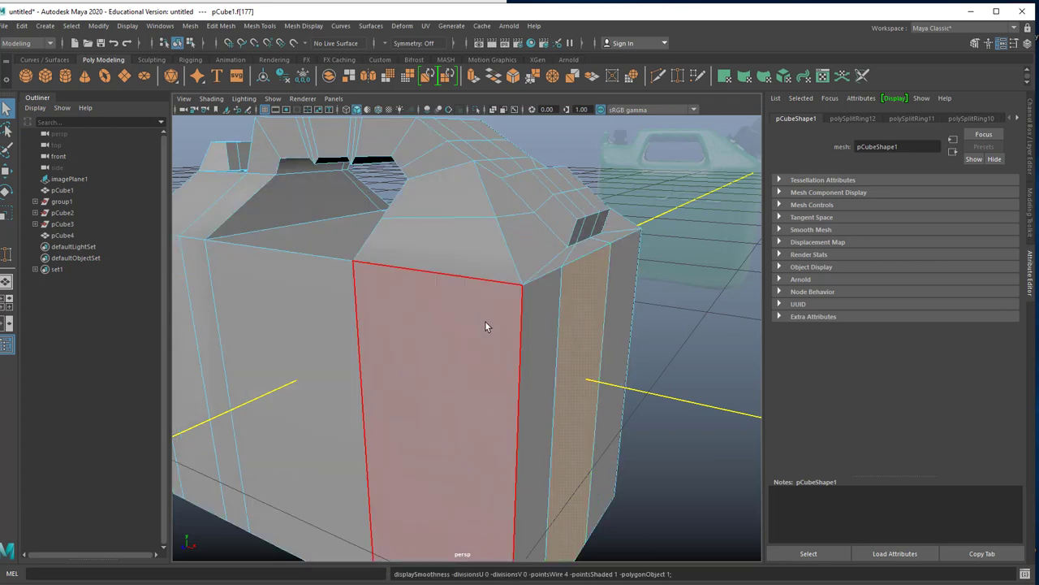
pyautogui.keyDown('shift'); pyautogui.click(541, 331); pyautogui.keyUp('shift')
pyautogui.keyDown('shift'); pyautogui.click(619, 303); pyautogui.keyUp('shift')
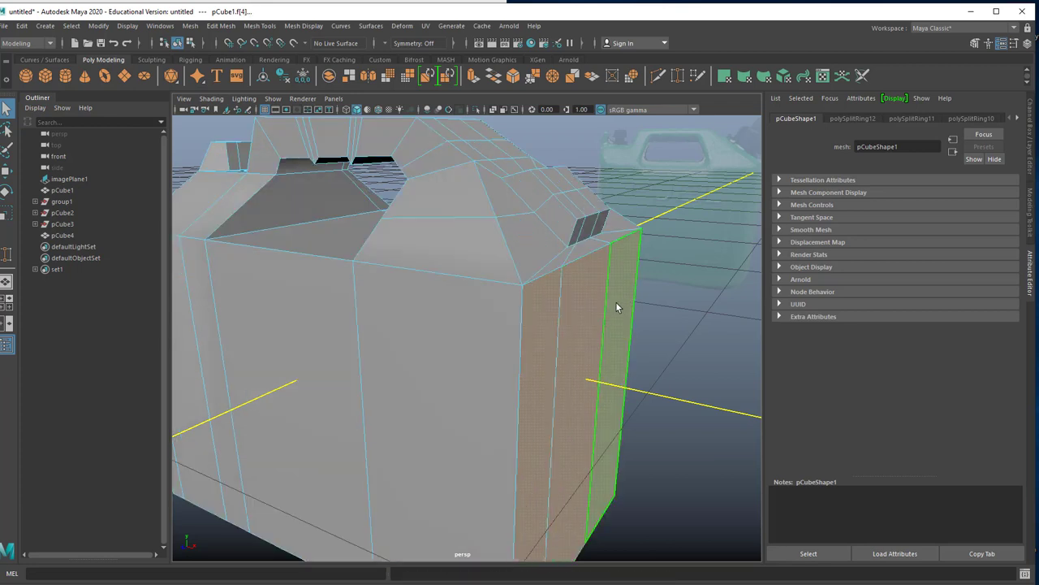
pyautogui.press('w')
pyautogui.moveTo(632, 436); pyautogui.dragTo(621, 497)
pyautogui.press('3')
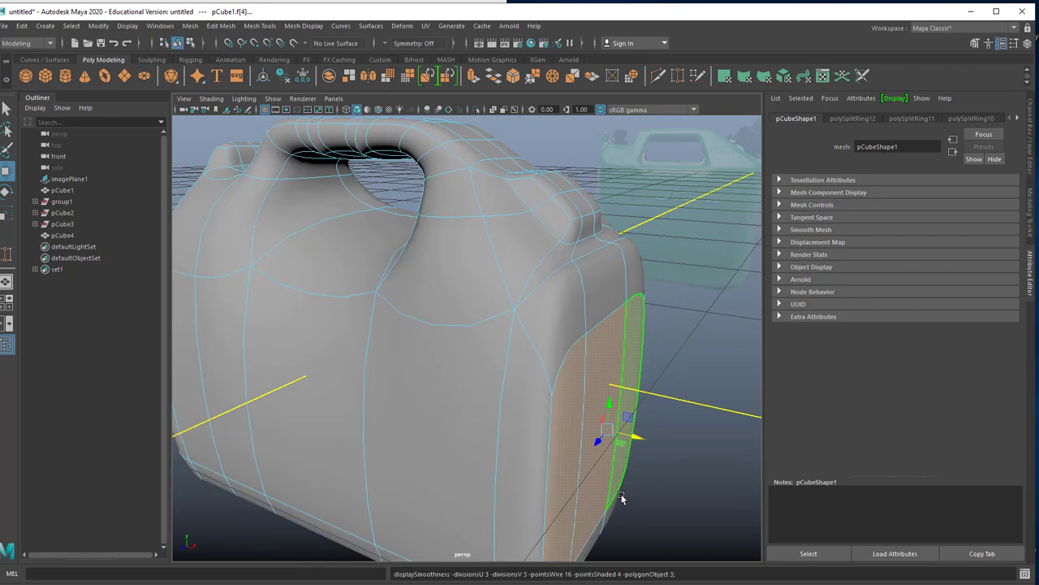
pyautogui.moveTo(642, 440); pyautogui.dragTo(609, 460)
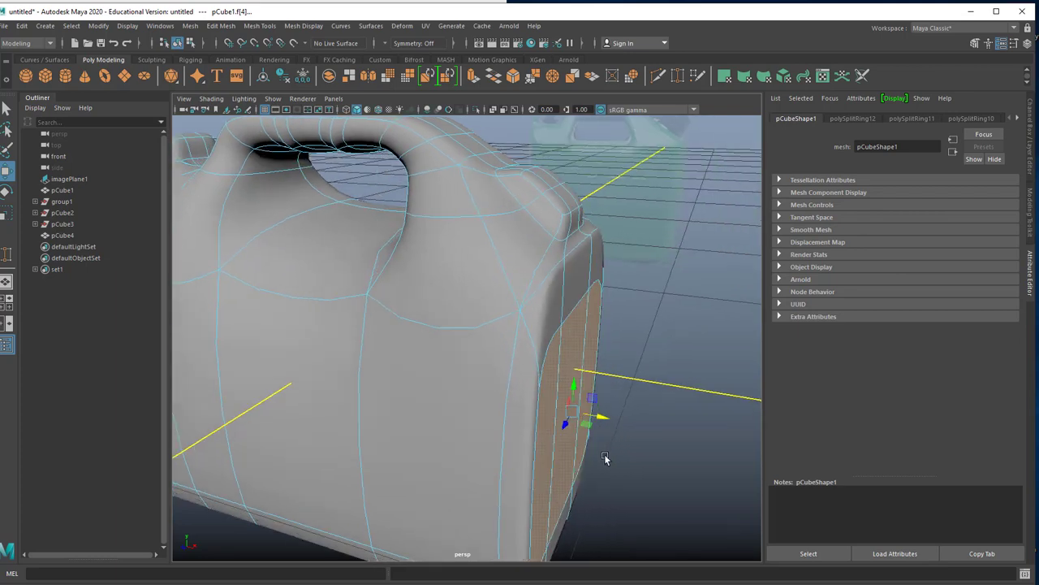
# - Turn off smooth preview and pull the three selected end faces outward along the X axis
pyautogui.keyDown('alt'); pyautogui.moveTo(608, 459); pyautogui.dragTo(517, 413, button='right'); pyautogui.keyUp('alt')
pyautogui.keyDown('alt'); pyautogui.moveTo(517, 413); pyautogui.dragTo(573, 390, button='middle'); pyautogui.keyUp('alt')
pyautogui.keyDown('alt'); pyautogui.moveTo(573, 391); pyautogui.dragTo(567, 382); pyautogui.keyUp('alt')
pyautogui.press('1')
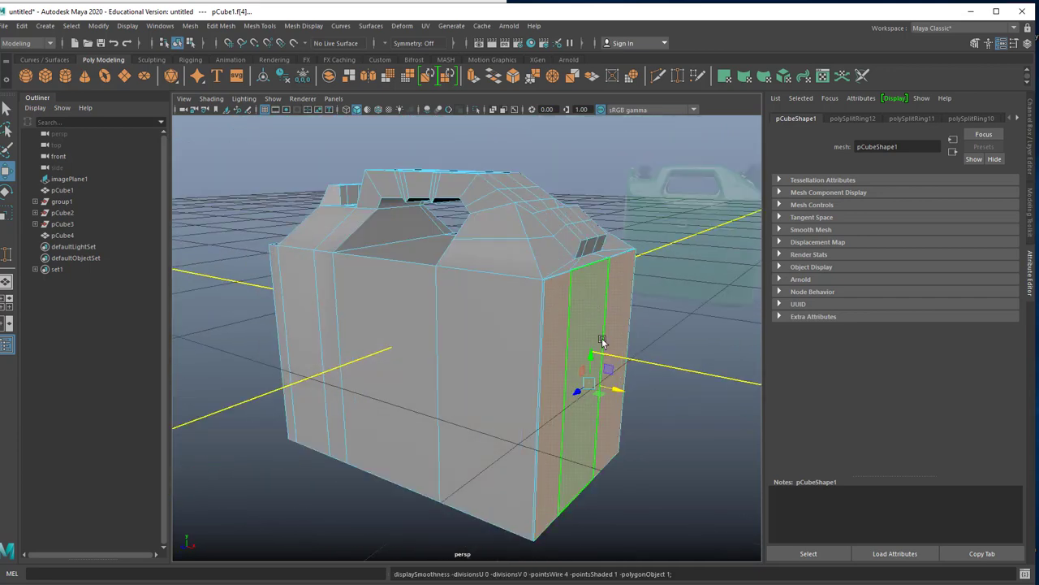
pyautogui.moveTo(615, 387); pyautogui.dragTo(643, 404)
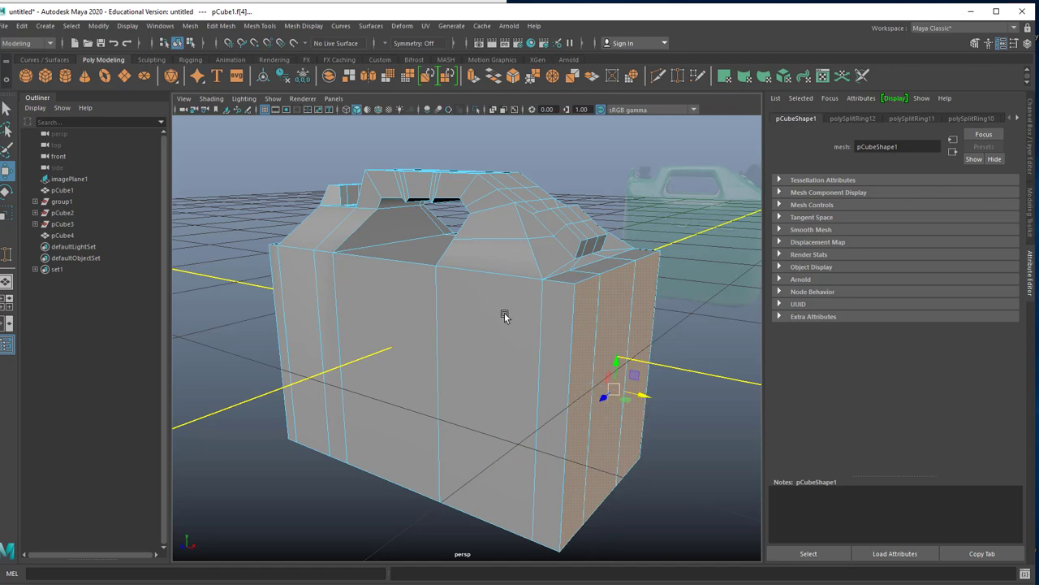
# - Select the whole fuel can object and hide it
pyautogui.keyDown('alt'); pyautogui.moveTo(501, 311); pyautogui.dragTo(553, 364); pyautogui.keyUp('alt')
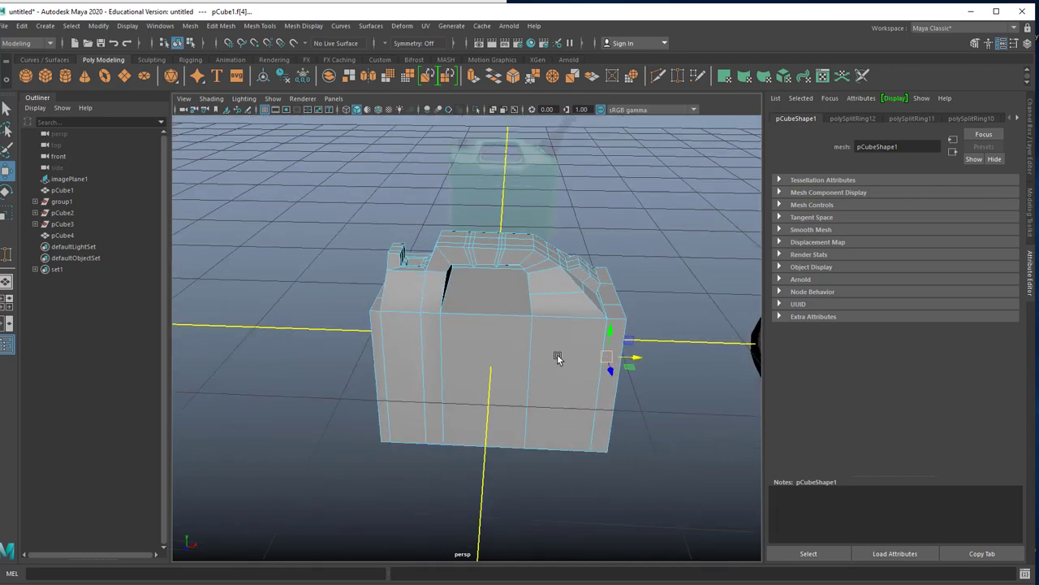
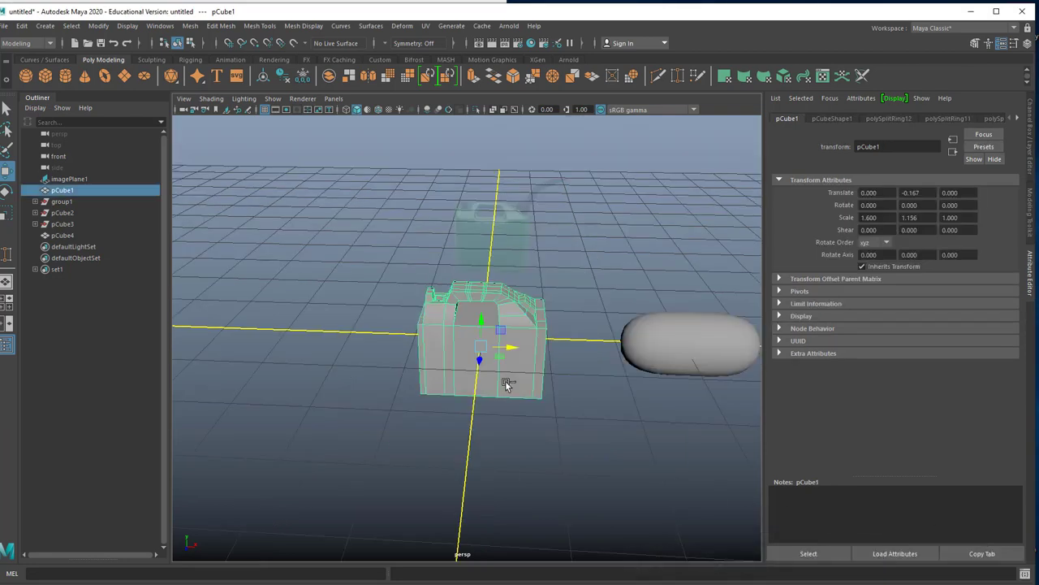
pyautogui.hotkey('ctrl', 'h')
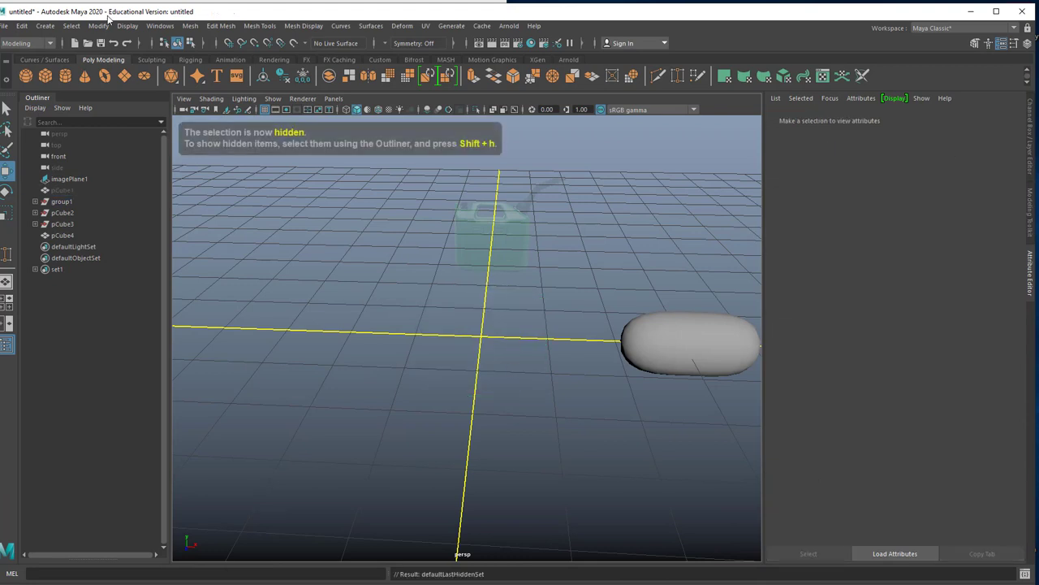
# - Show the last hidden object, then select the fuel can and hide it again
pyautogui.click(128, 26)
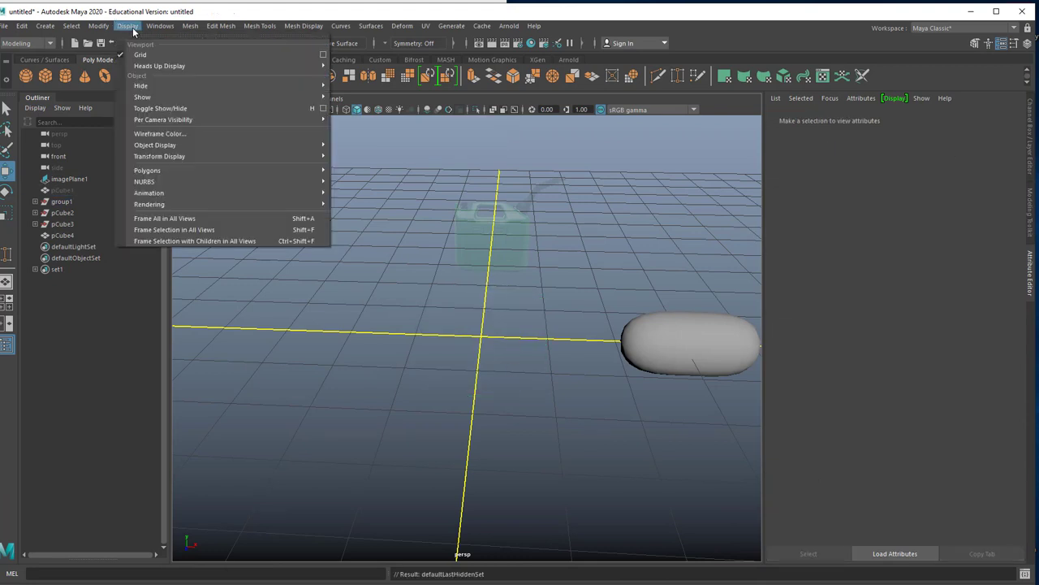
pyautogui.moveTo(152, 87)
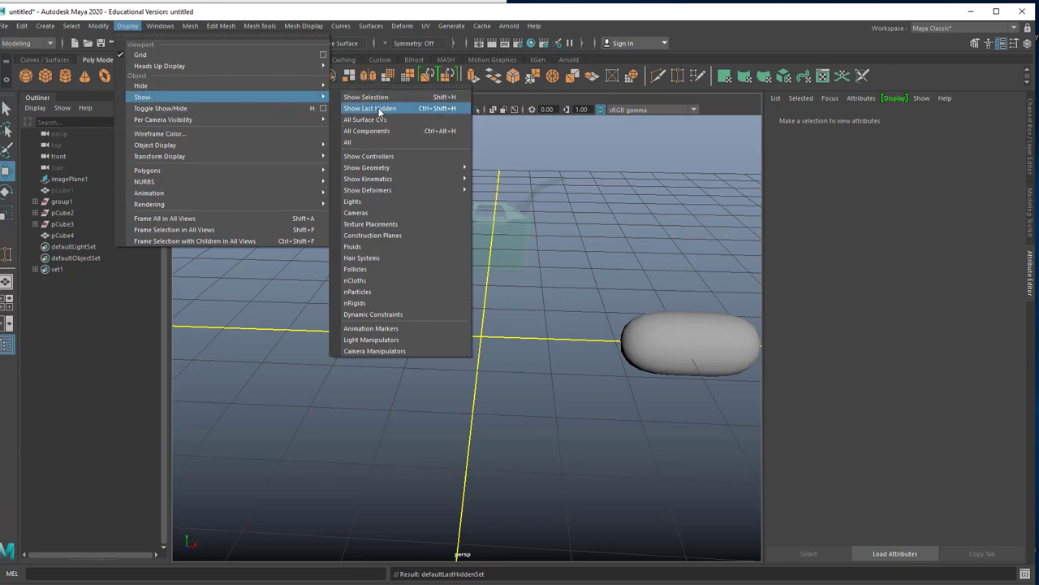
pyautogui.click(379, 111)
pyautogui.click(516, 335)
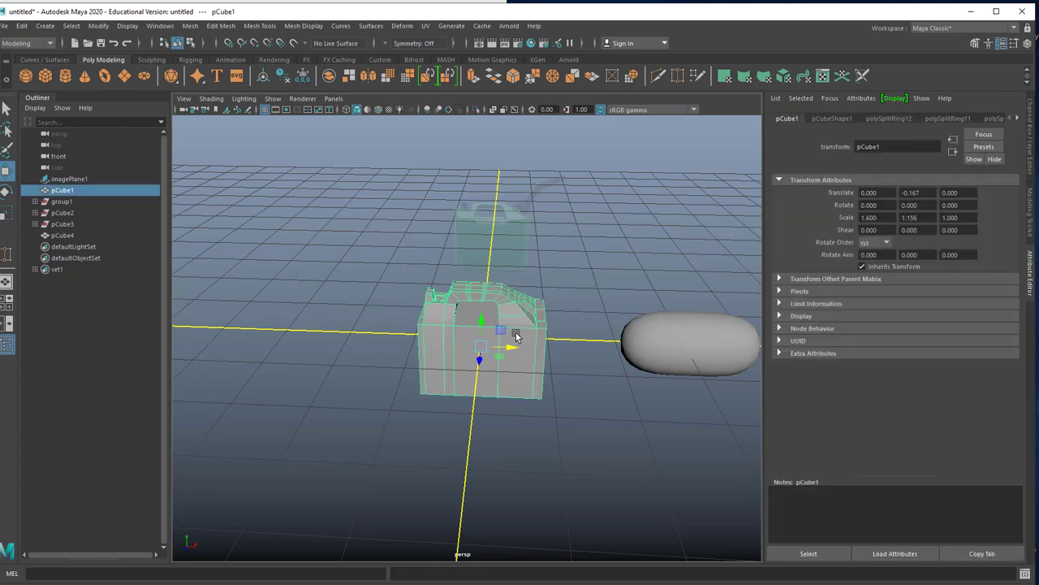
pyautogui.hotkey('ctrl', 'h')
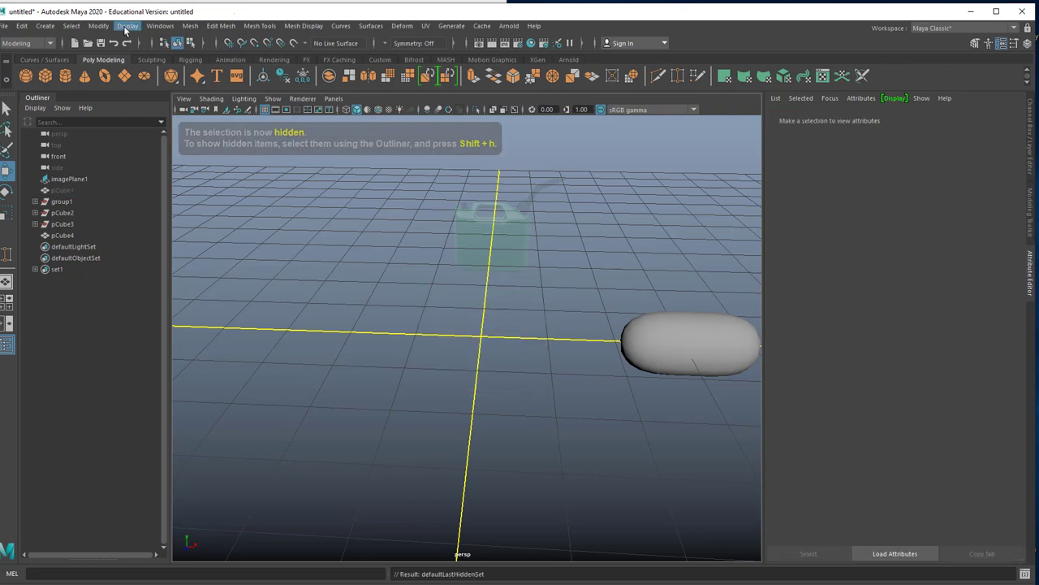
# - Try to reveal the hidden fuel can with the Show Selection command
pyautogui.click(127, 27)
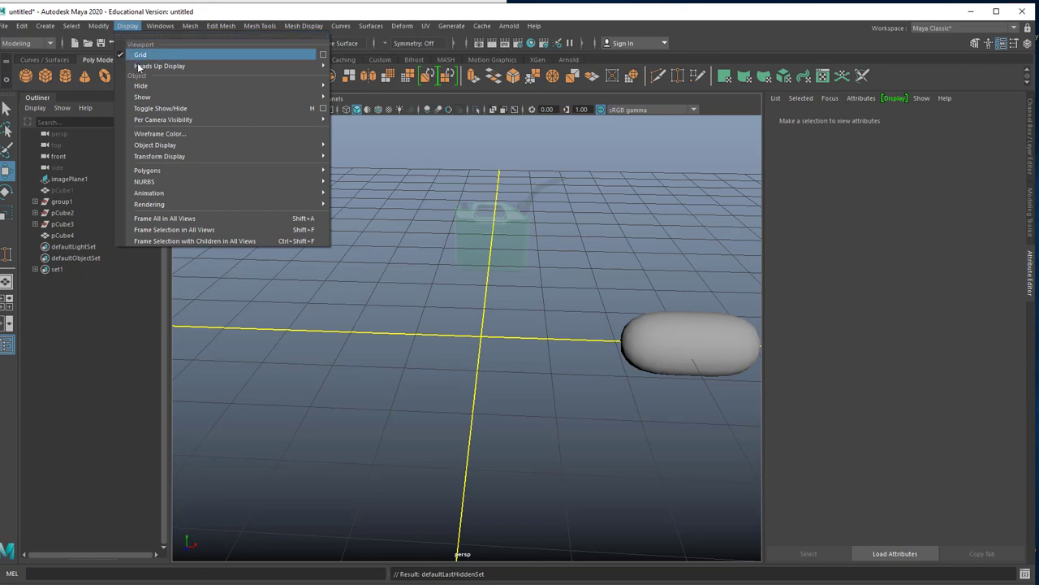
pyautogui.moveTo(143, 99)
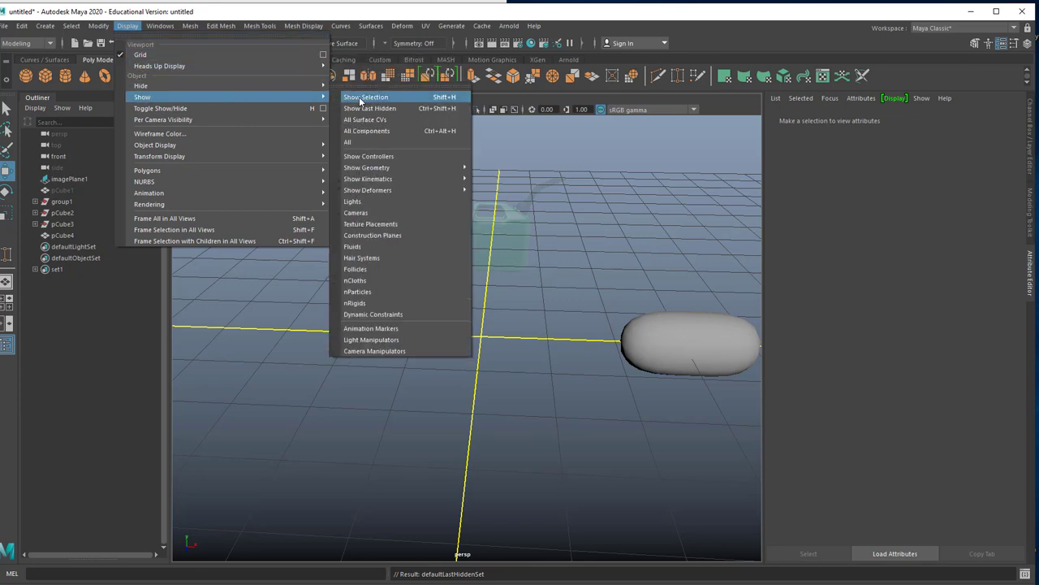
pyautogui.moveTo(253, 85)
pyautogui.click(380, 98)
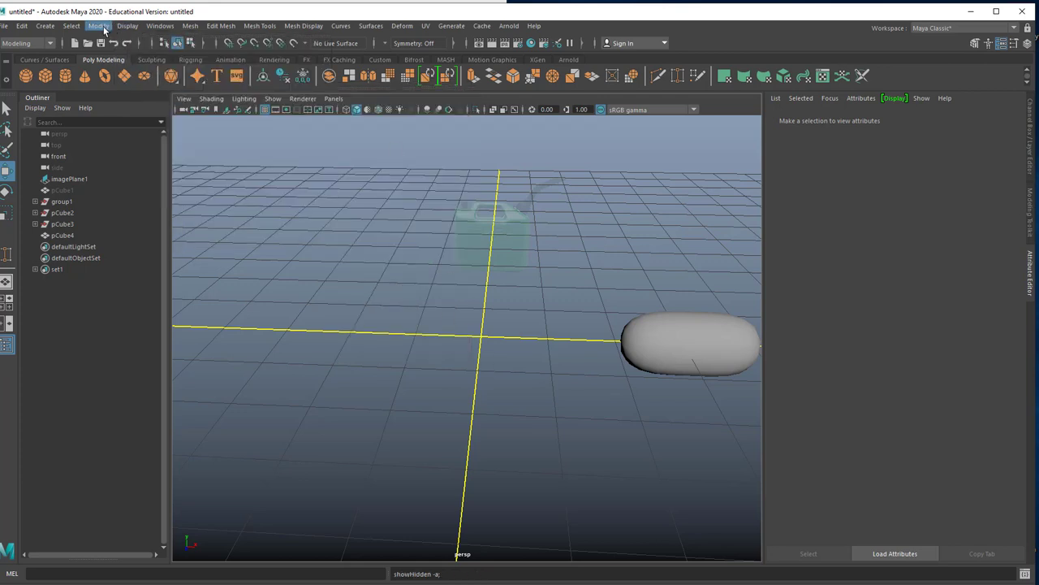
# - Open the Channel Box / Layer Editor, enlarge its layer area, and show the last hidden object
pyautogui.click(1031, 114)
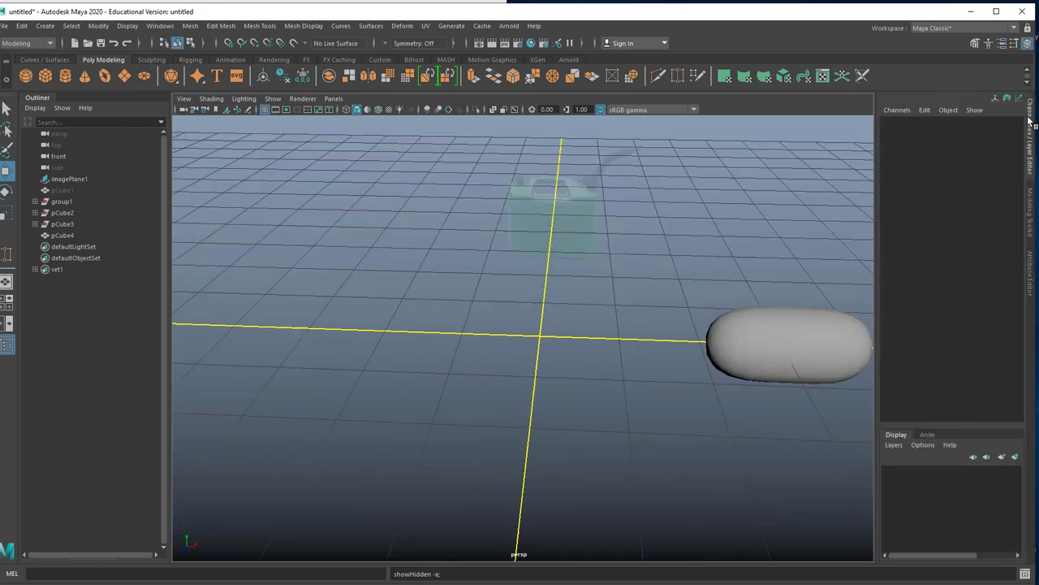
pyautogui.moveTo(951, 423); pyautogui.dragTo(957, 300)
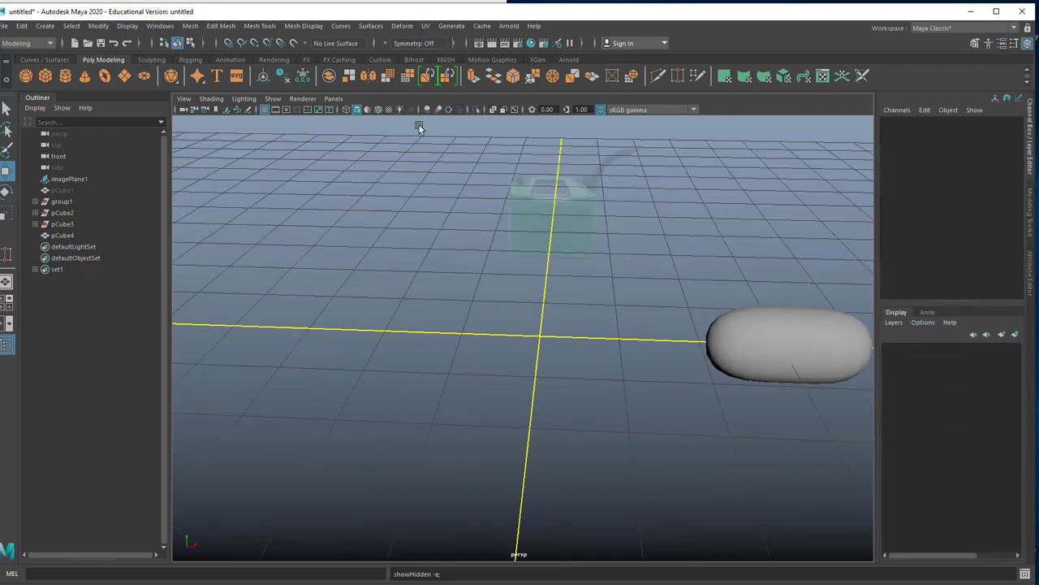
pyautogui.click(128, 26)
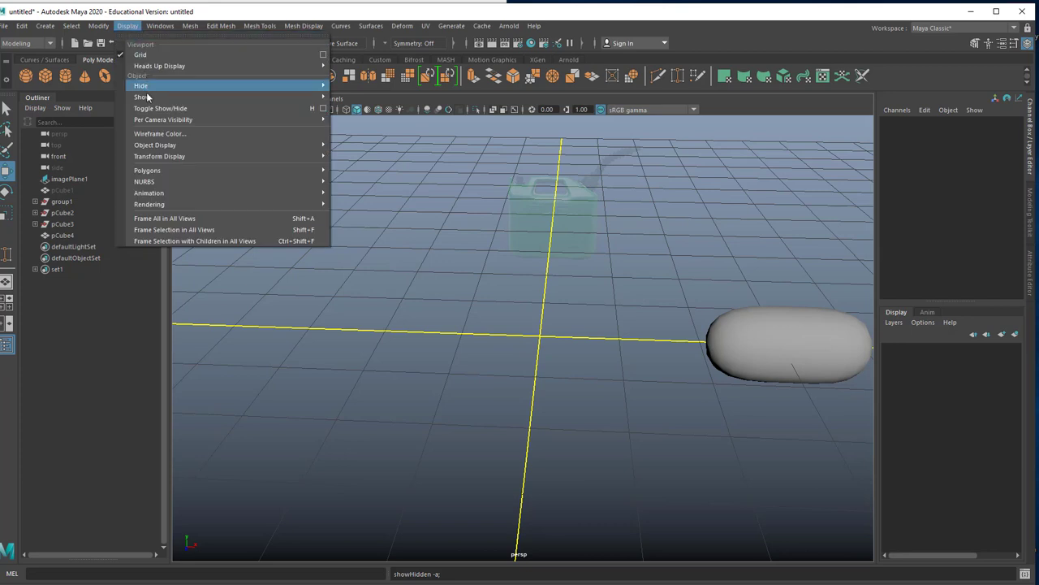
pyautogui.click(405, 107)
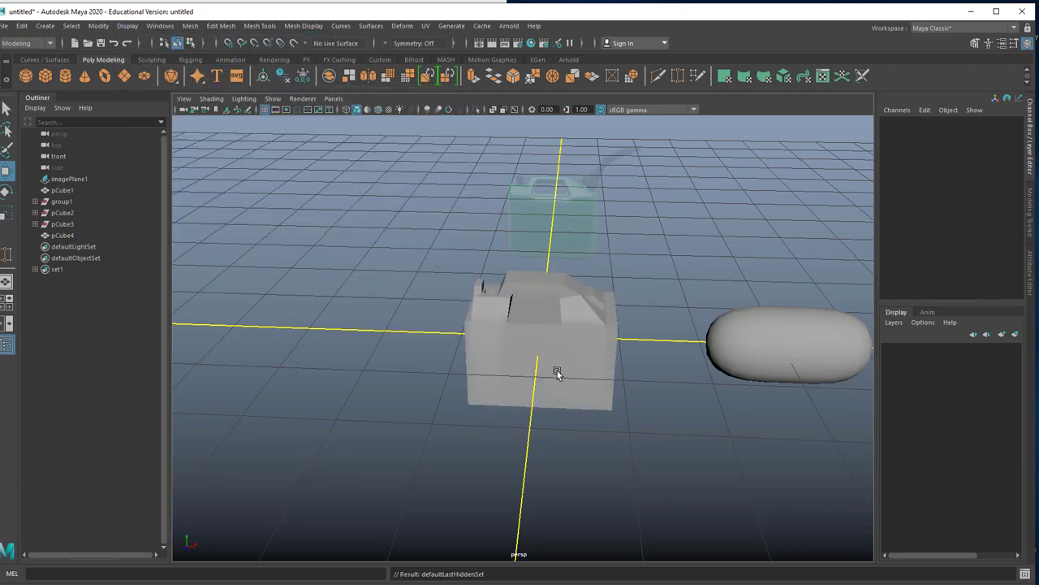
# - Select the fuel can and create a new display layer containing it
pyautogui.click(574, 349)
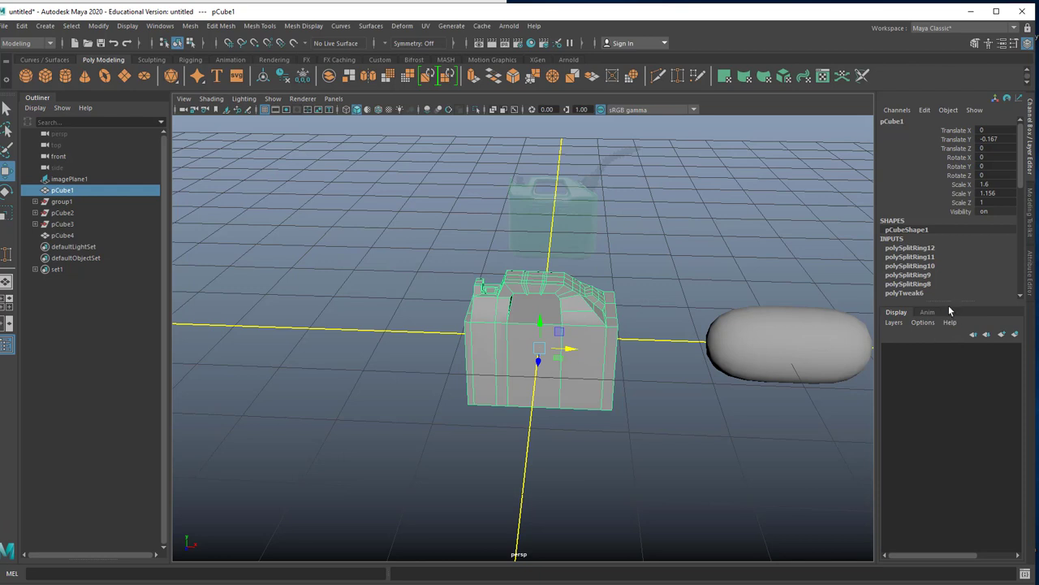
pyautogui.click(894, 322)
pyautogui.click(894, 322)
pyautogui.moveTo(952, 304); pyautogui.dragTo(951, 307)
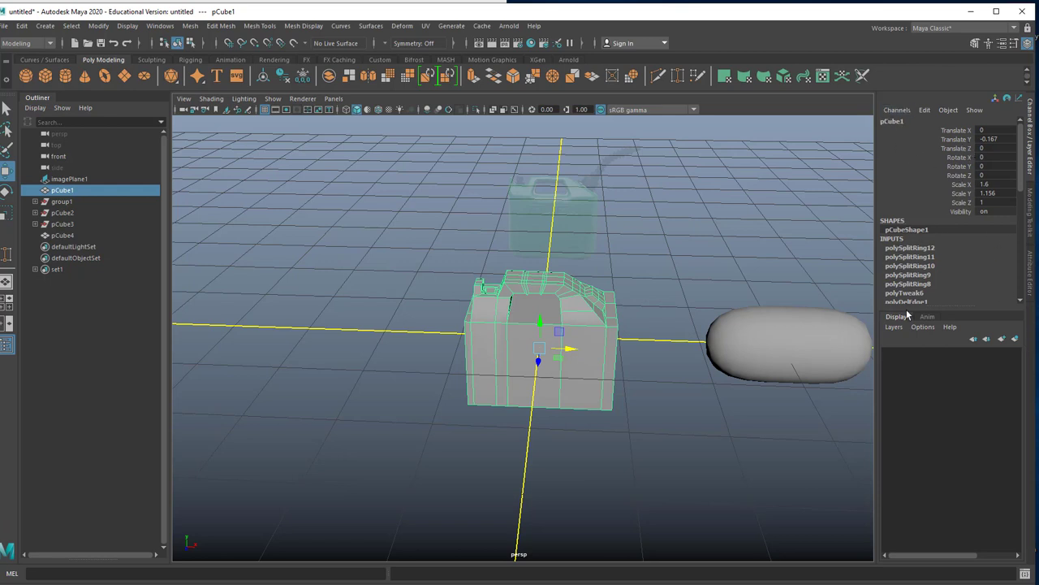
pyautogui.moveTo(964, 305); pyautogui.dragTo(976, 357)
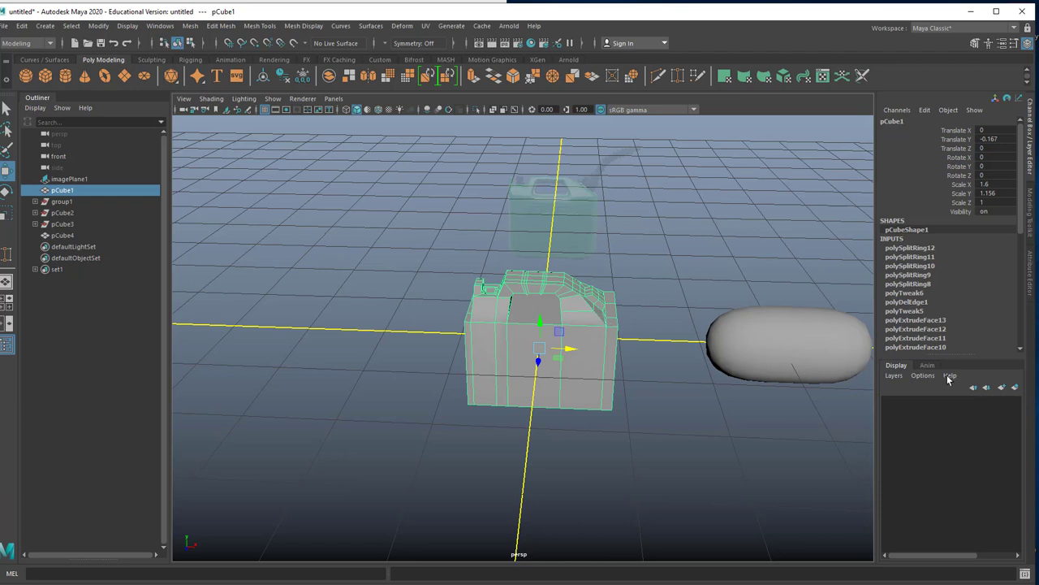
pyautogui.click(1016, 388)
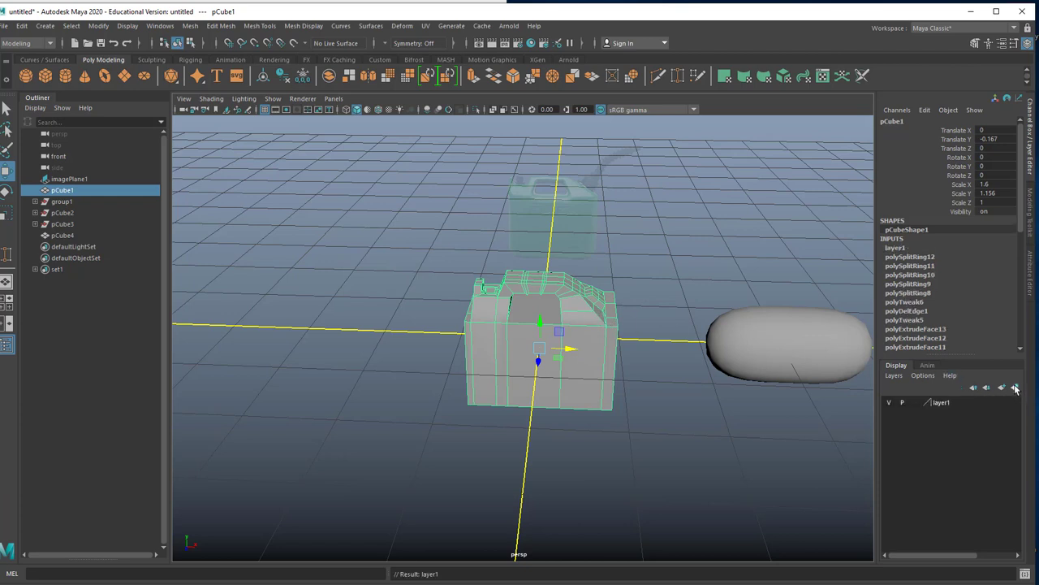
# - Rename the new display layer to GasCan1 and save the layer settings
pyautogui.doubleClick(943, 402)
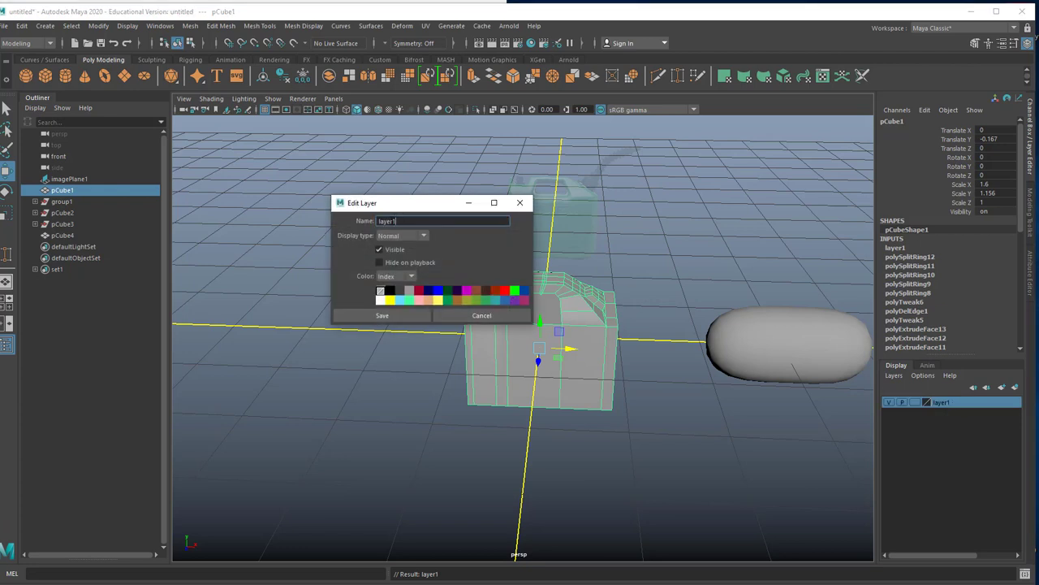
pyautogui.moveTo(396, 221); pyautogui.dragTo(366, 219)
pyautogui.write('GasCan1')
pyautogui.click(389, 319)
# - Deselect the fuel can and toggle the GasCan1 layer's visibility several times, leaving it hidden
pyautogui.click(806, 412)
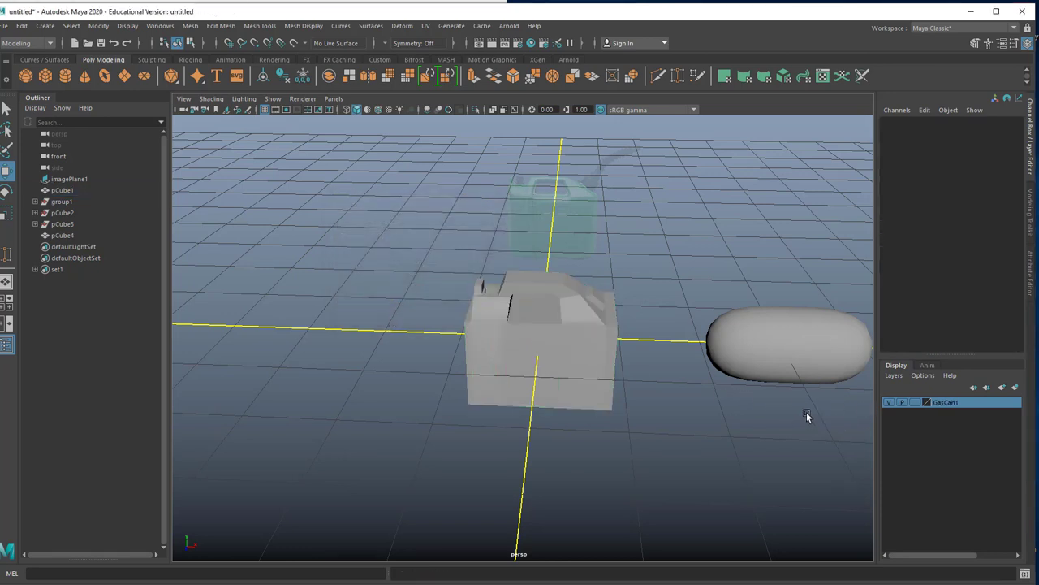
pyautogui.click(889, 404)
pyautogui.click(891, 402)
pyautogui.click(891, 403)
pyautogui.click(890, 402)
pyautogui.click(891, 403)
pyautogui.click(891, 403)
pyautogui.click(891, 403)
# - Select the rounded capsule-shaped test object beside the fuel can and delete it
pyautogui.click(834, 358)
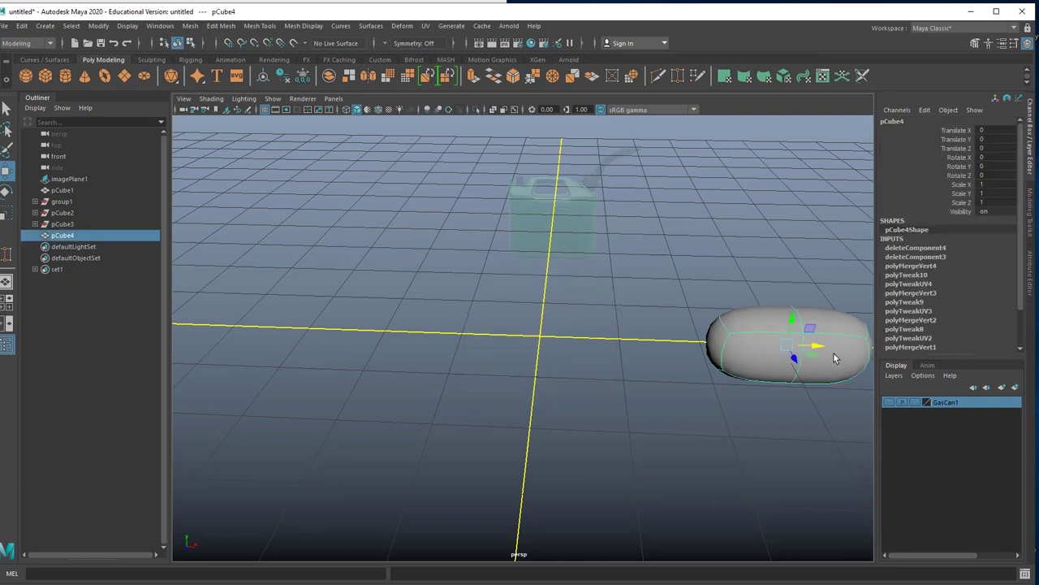
pyautogui.press('Delete')
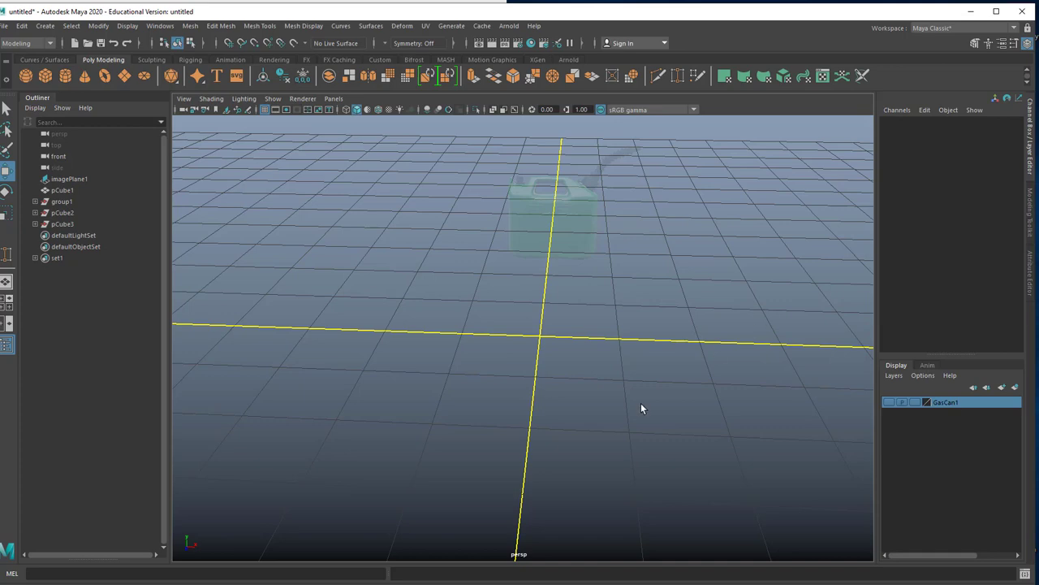
# - In the front view, inspect the reference image, and examine the red wireframe guides on GasCanImagePlaneCleanedUpWireFrameGuides.png in Photos
pyautogui.press('space')
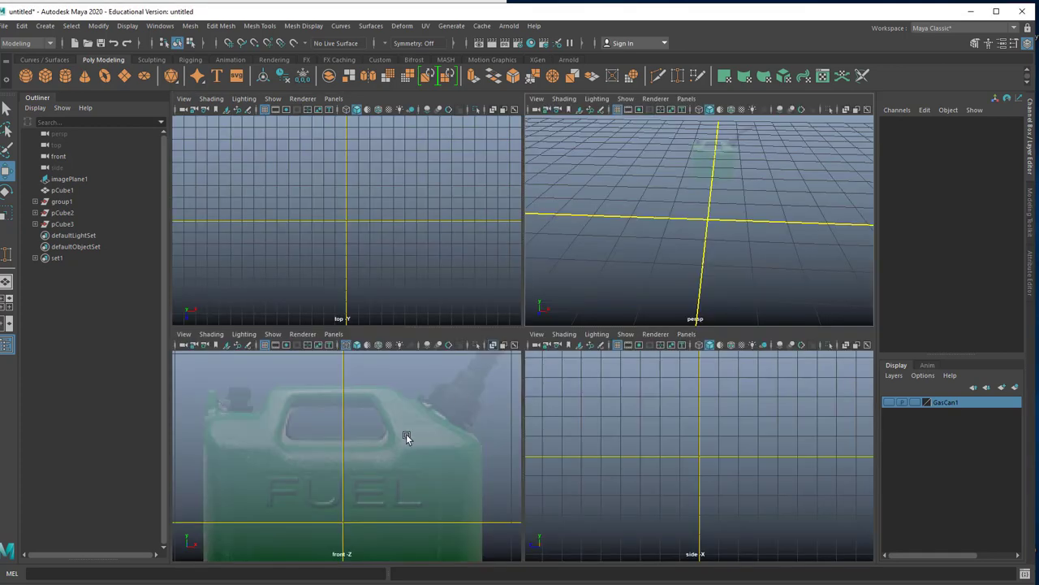
pyautogui.press('space')
pyautogui.scroll(-5, 475, 386)
pyautogui.scroll(10, 481, 381)
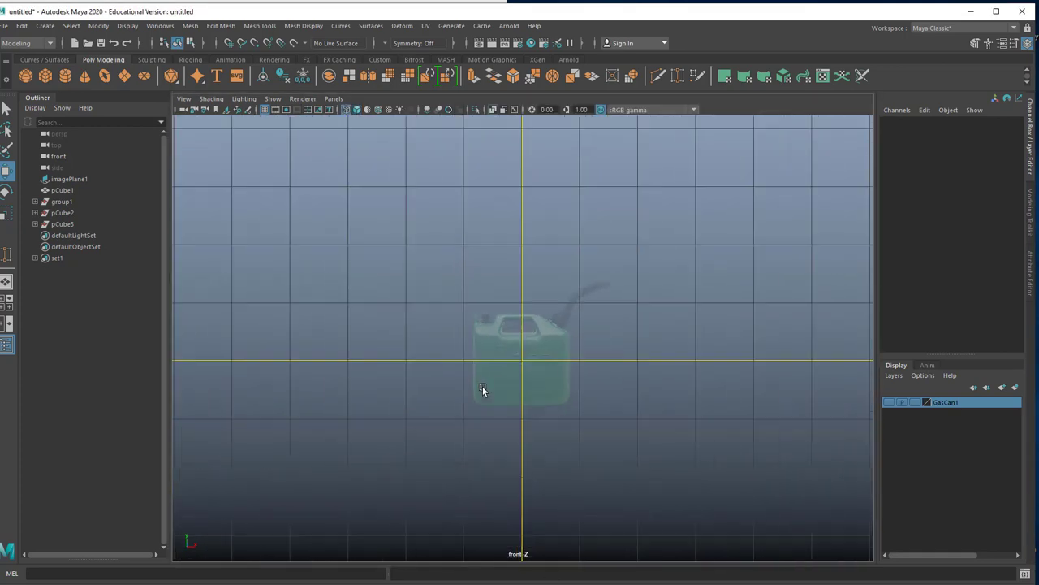
pyautogui.keyDown('alt'); pyautogui.moveTo(495, 385); pyautogui.dragTo(483, 309, button='middle'); pyautogui.keyUp('alt')
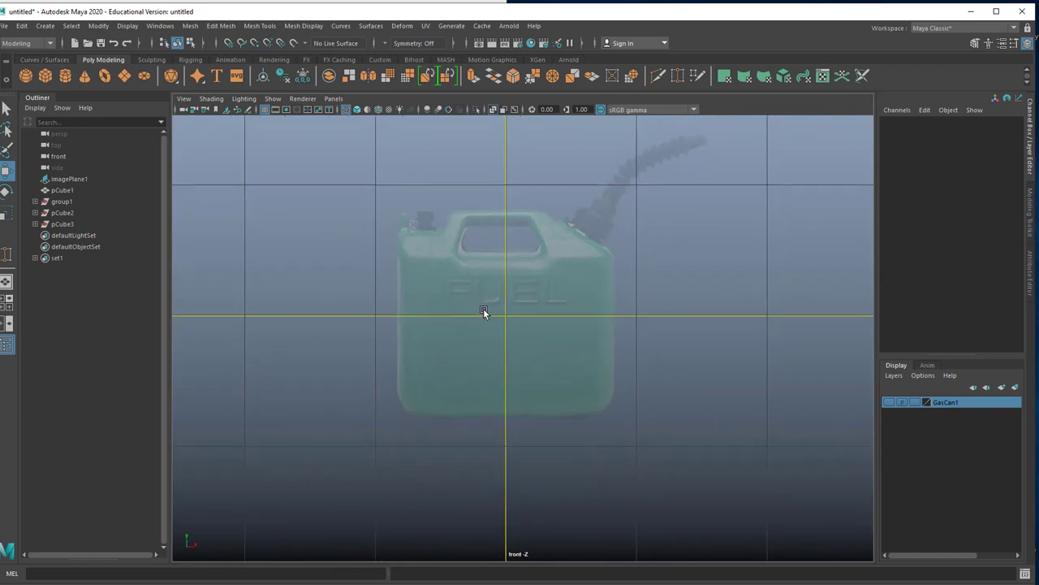
pyautogui.scroll(-4, 561, 344)
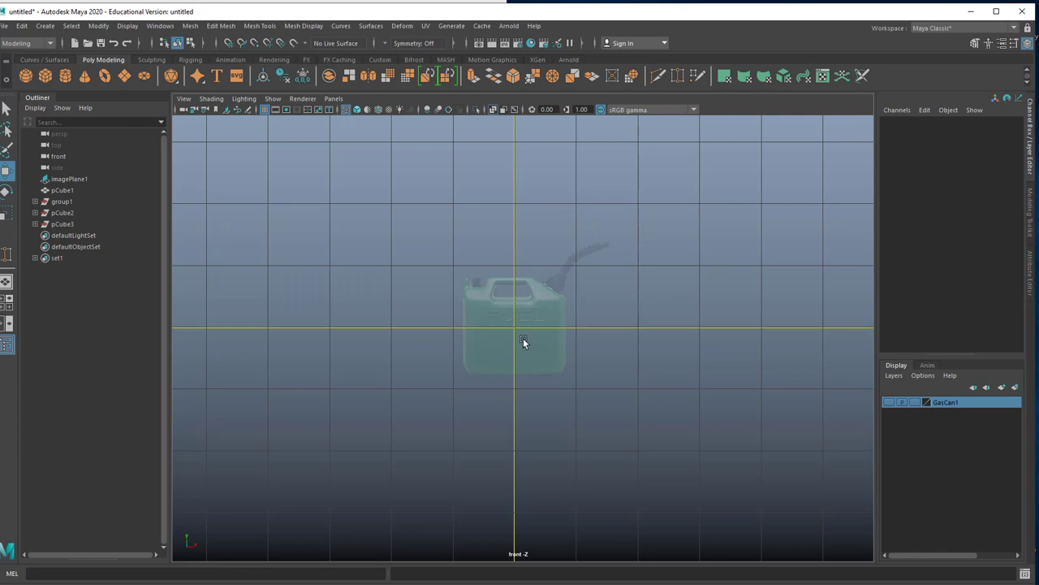
pyautogui.scroll(2, 523, 339)
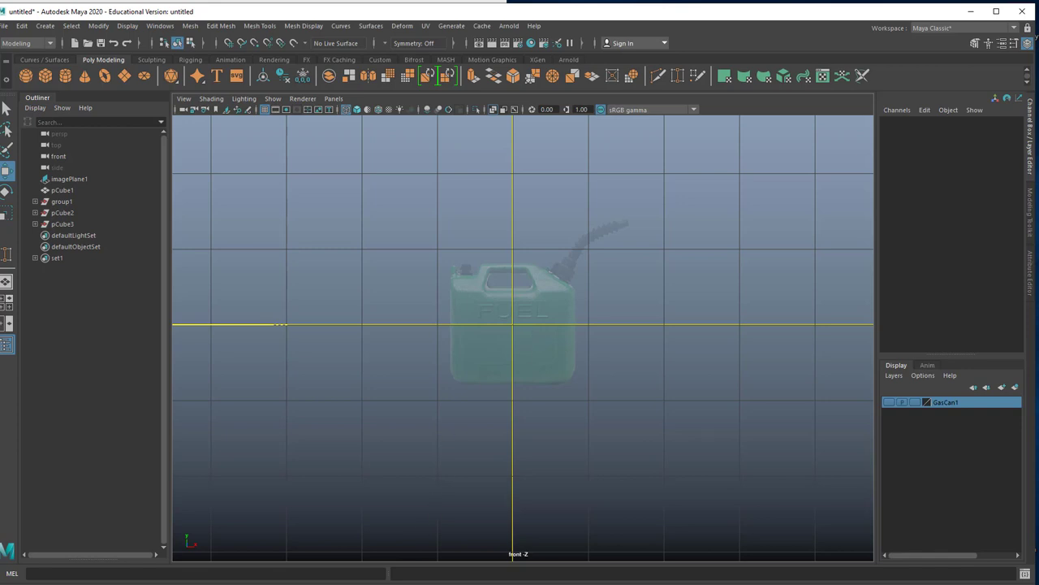
pyautogui.click(411, 584)
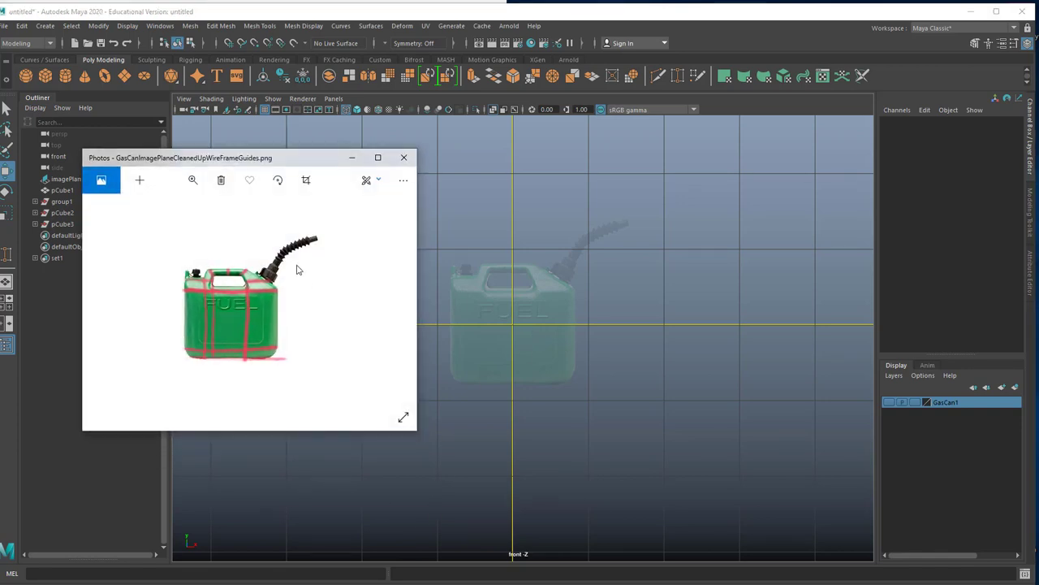
pyautogui.moveTo(276, 164); pyautogui.dragTo(217, 149)
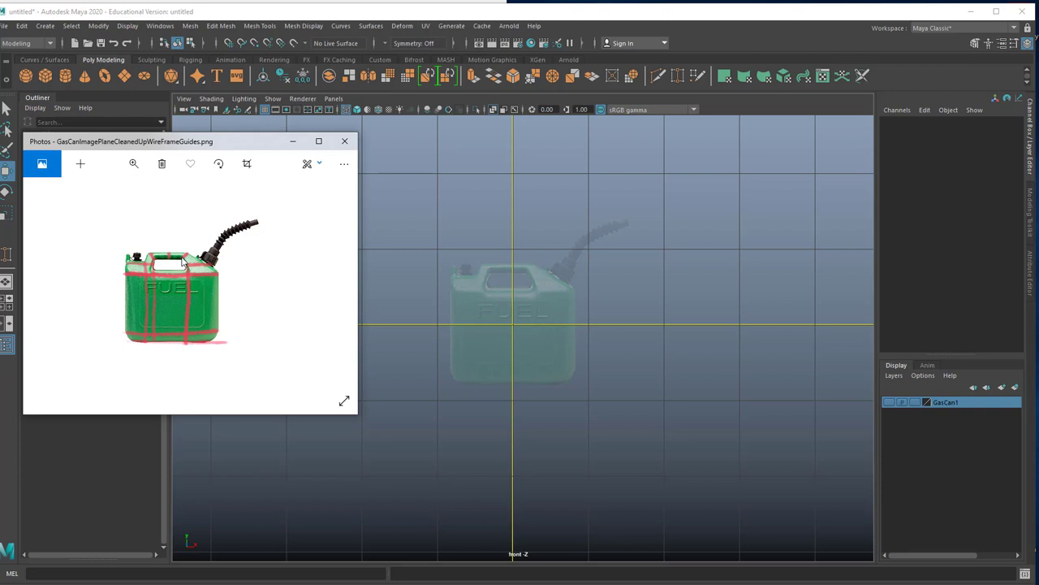
pyautogui.click(294, 145)
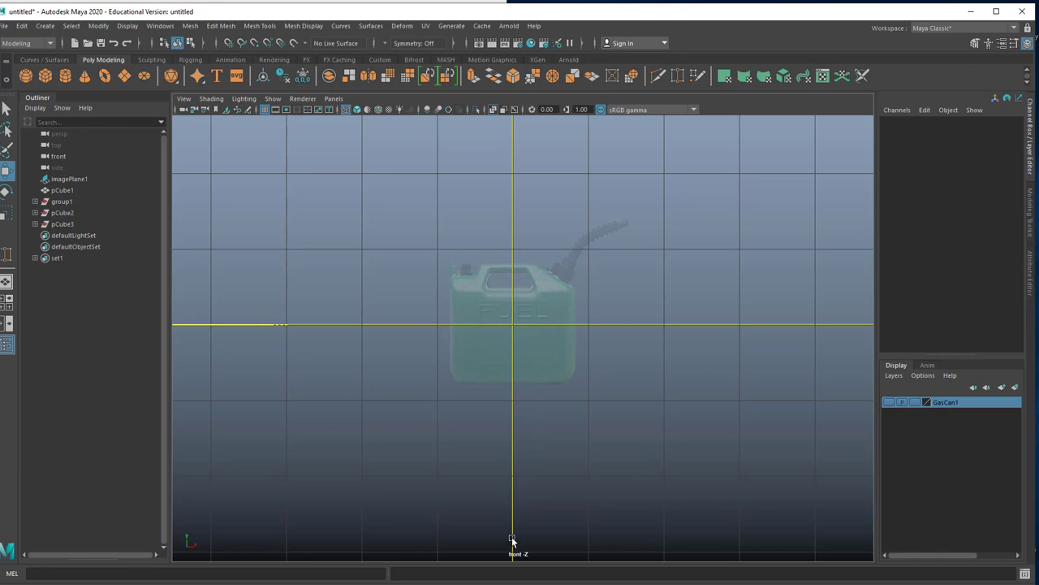
pyautogui.click(510, 583)
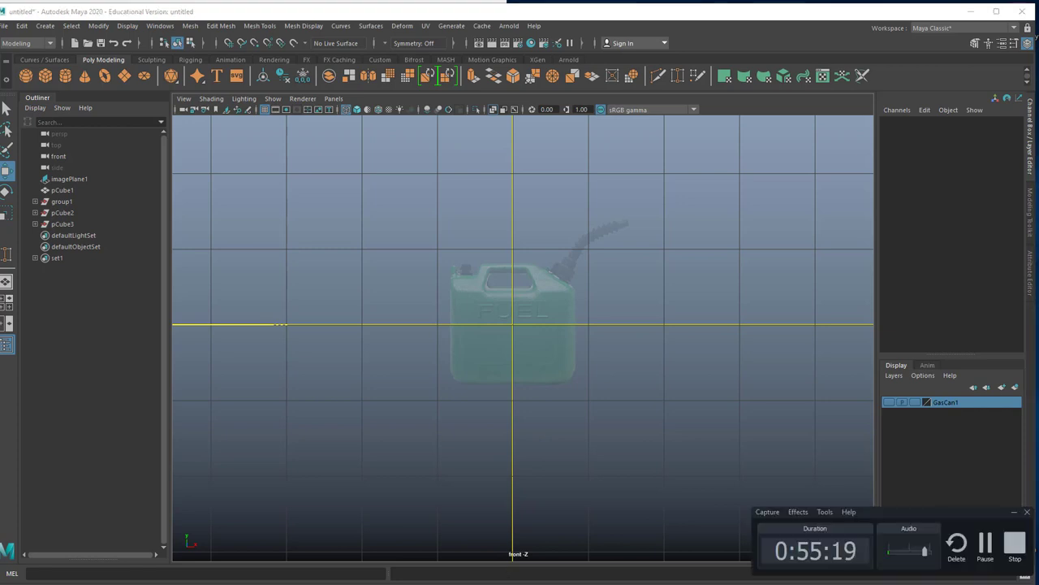
pyautogui.click(989, 551)
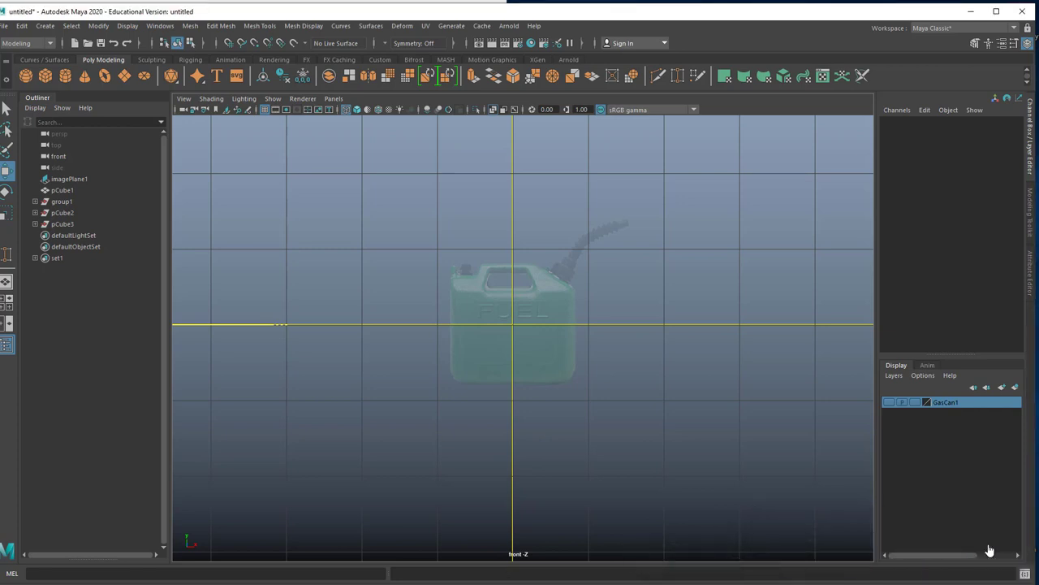
# - Make the GasCan1 layer visible and select the fuel can in a maximized perspective view
pyautogui.click(888, 402)
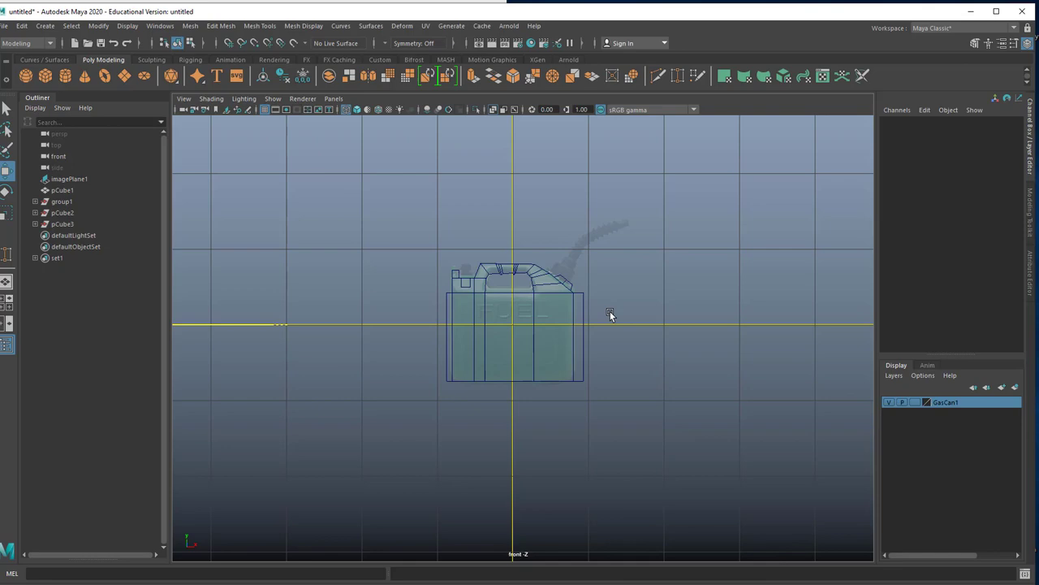
pyautogui.click(563, 329)
pyautogui.keyDown('alt'); pyautogui.moveTo(579, 329); pyautogui.dragTo(496, 348); pyautogui.keyUp('alt')
pyautogui.press('space')
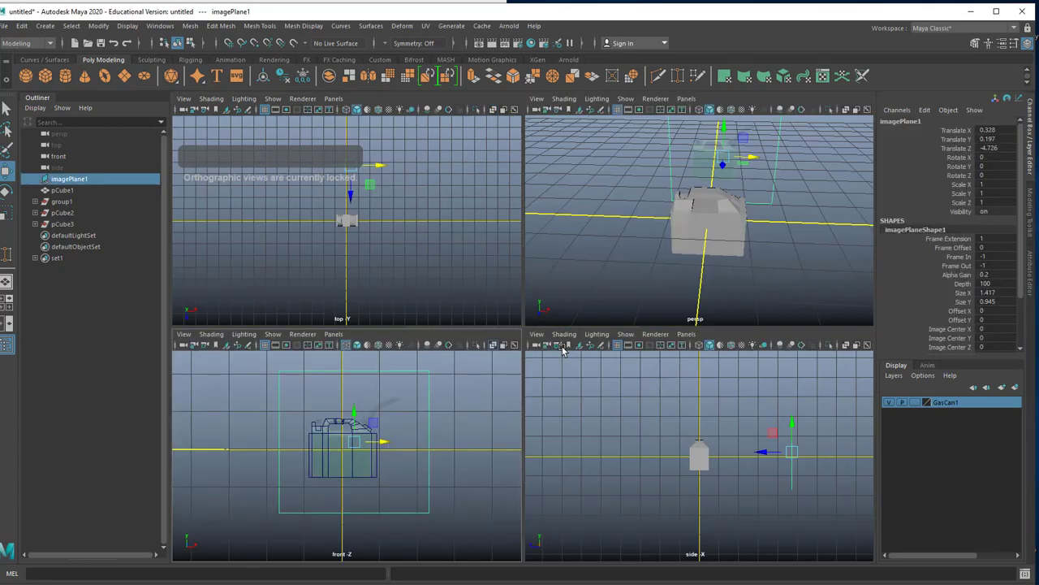
pyautogui.press('space')
pyautogui.click(562, 372)
# - Compare the fuel can's full smooth preview, cage-plus-smooth display and unsmoothed mesh from below and the front, ending unsmoothed
pyautogui.keyDown('alt'); pyautogui.moveTo(572, 345); pyautogui.dragTo(654, 274); pyautogui.keyUp('alt')
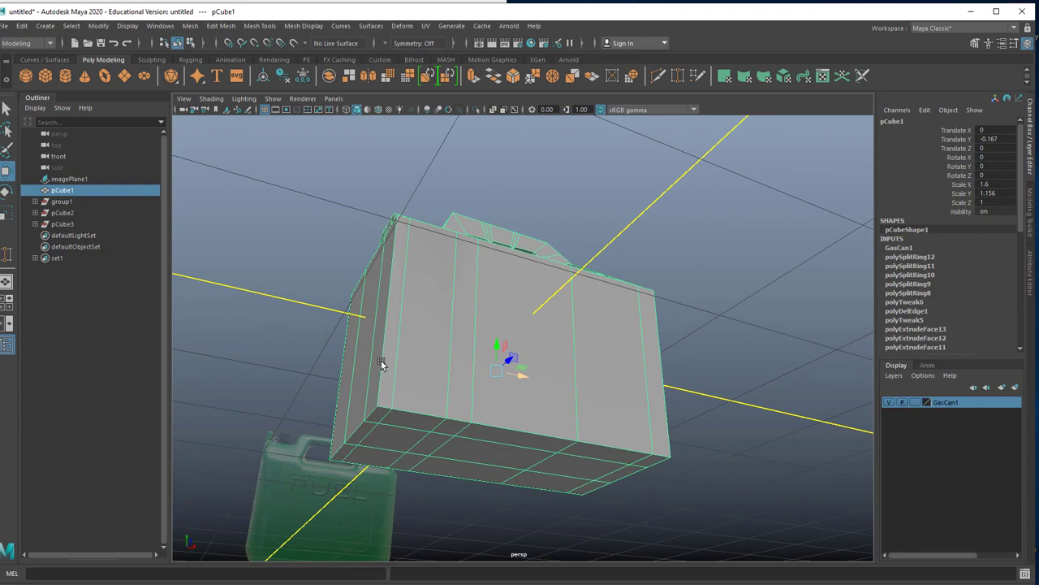
pyautogui.press('3')
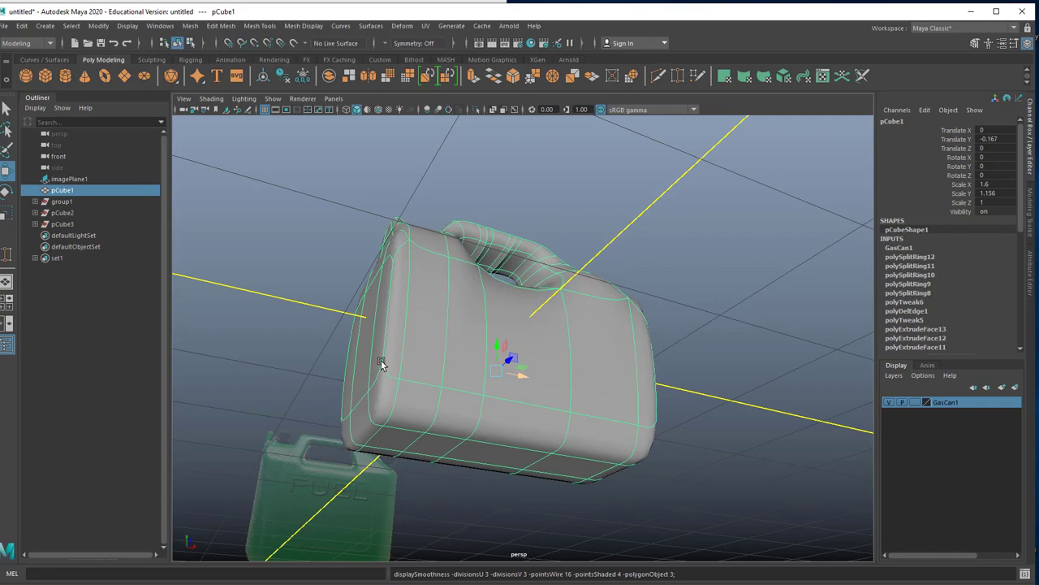
pyautogui.keyDown('alt'); pyautogui.moveTo(380, 360); pyautogui.dragTo(511, 367); pyautogui.keyUp('alt')
pyautogui.press('2')
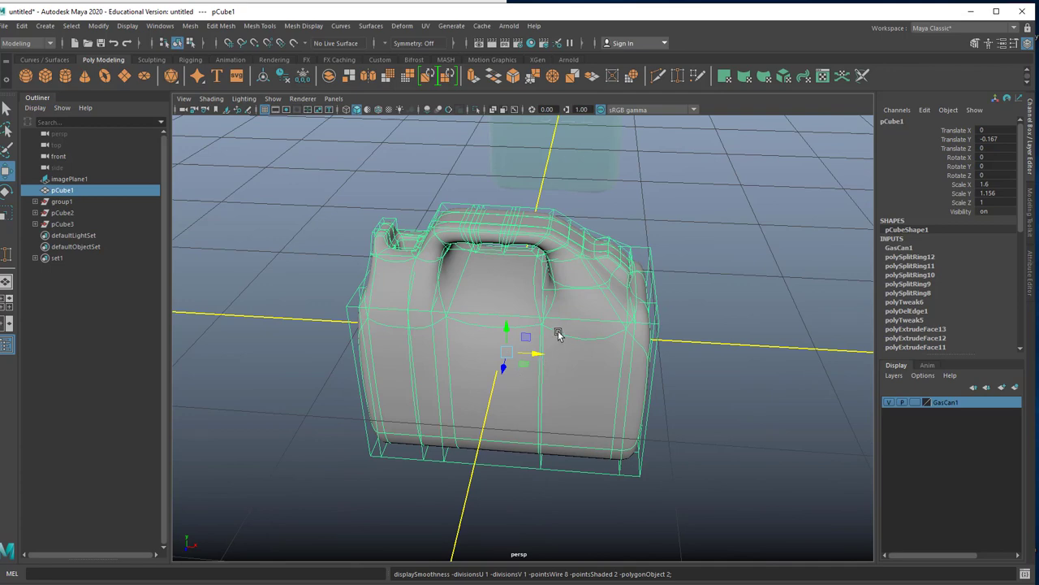
pyautogui.press('1')
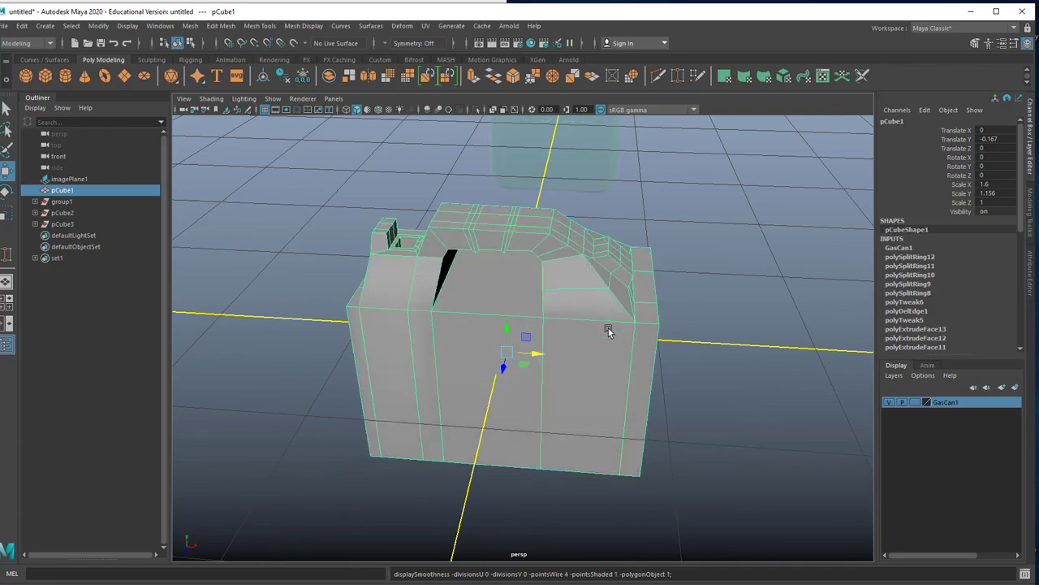
# - Examine the fuel can from the side and front with its cage shown over the smooth preview
pyautogui.keyDown('alt'); pyautogui.moveTo(608, 328); pyautogui.dragTo(530, 335); pyautogui.keyUp('alt')
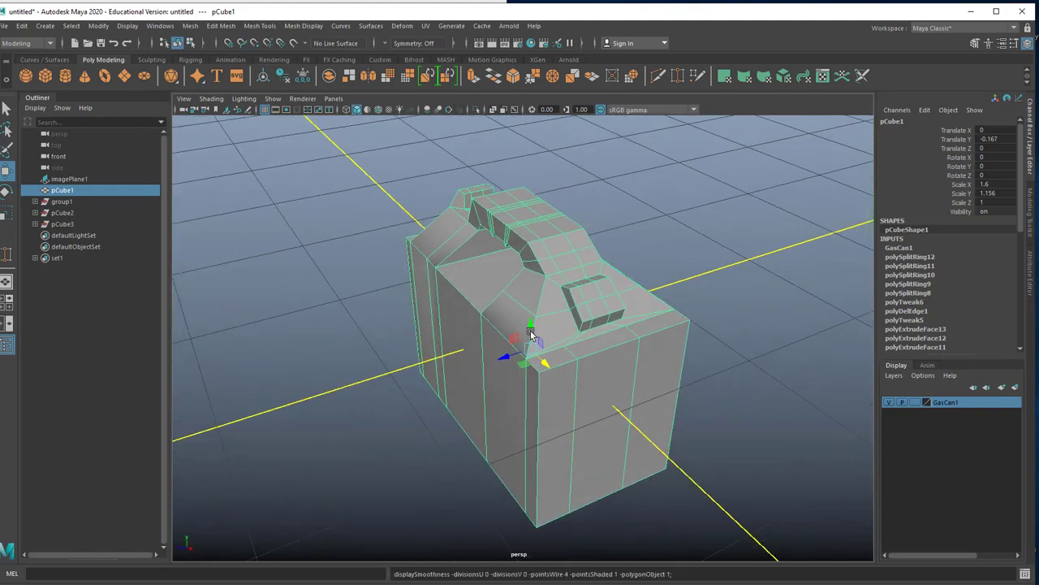
pyautogui.press('2')
pyautogui.keyDown('alt'); pyautogui.moveTo(560, 283); pyautogui.dragTo(660, 353); pyautogui.keyUp('alt')
pyautogui.scroll(2, 696, 364)
pyautogui.keyDown('alt'); pyautogui.moveTo(632, 347); pyautogui.dragTo(679, 349, button='middle'); pyautogui.keyUp('alt')
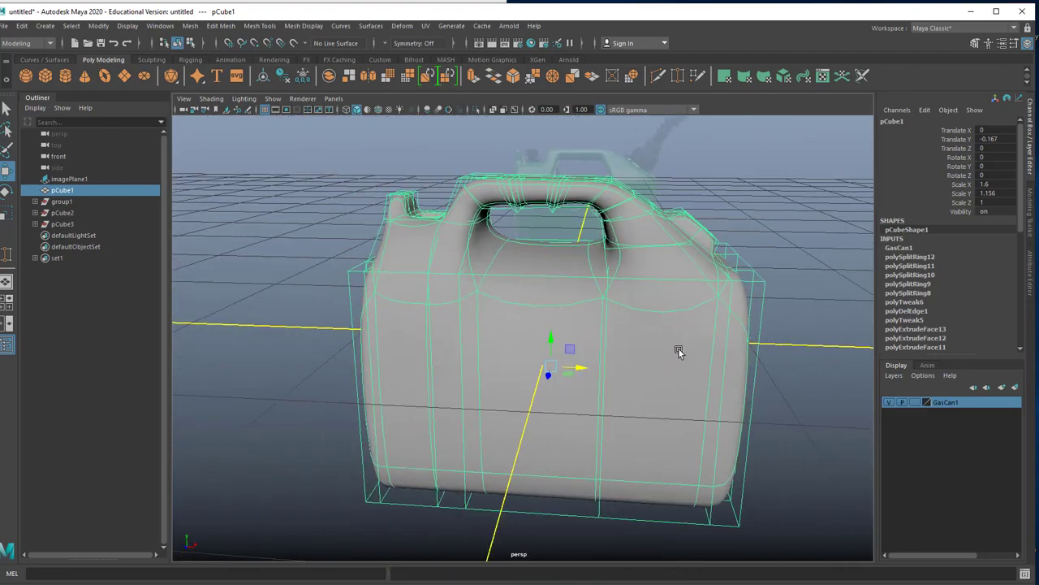
pyautogui.scroll(-5, 693, 345)
# - Hide the GasCan1 layer and create a polygon cube at the origin
pyautogui.click(807, 418)
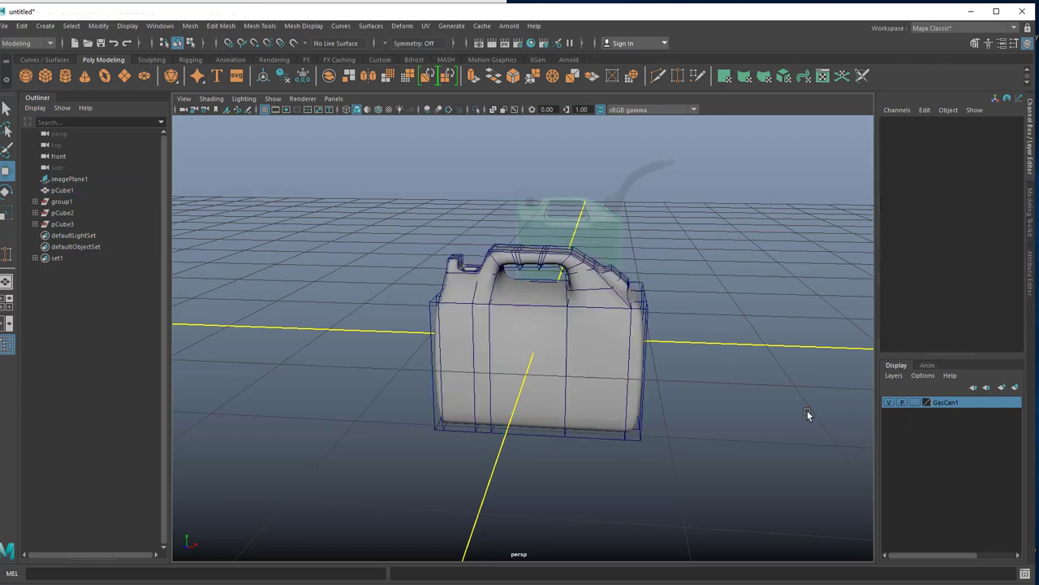
pyautogui.click(889, 401)
pyautogui.click(639, 312)
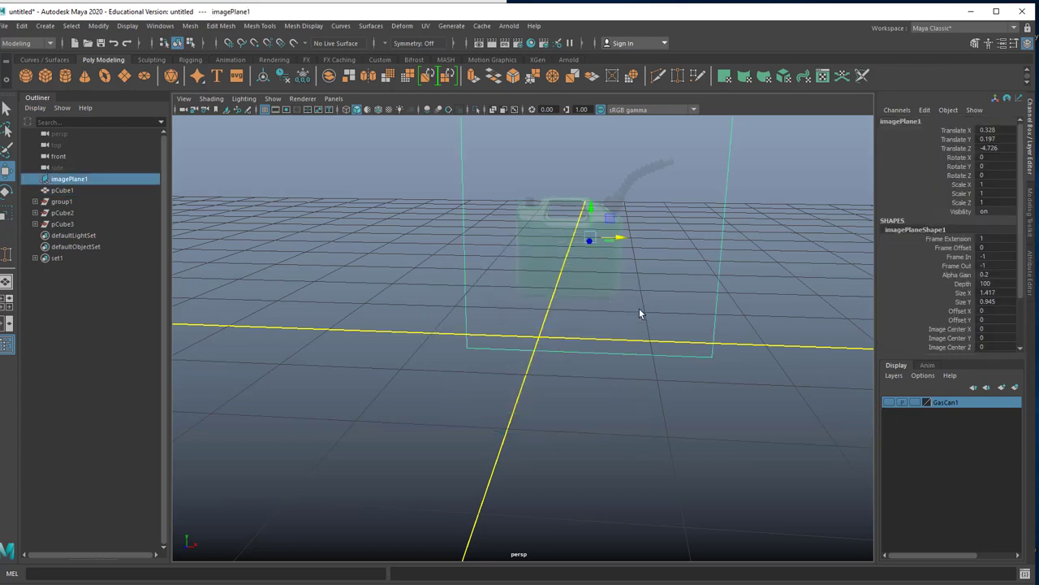
pyautogui.click(46, 75)
pyautogui.scroll(3, 586, 313)
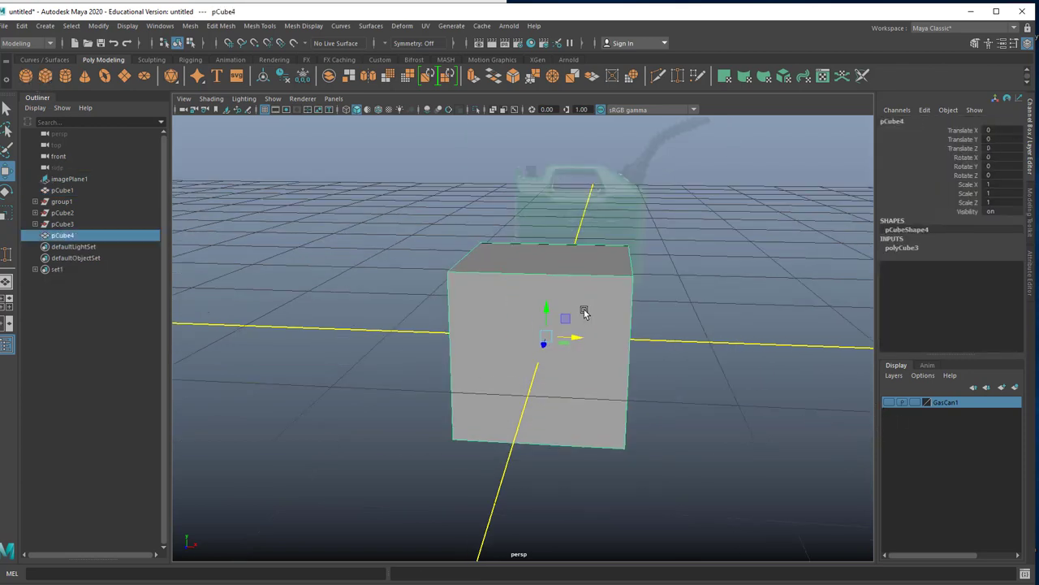
# - Display the cube with its cage over the smooth preview, seen from an angle
pyautogui.press('3')
pyautogui.press('2')
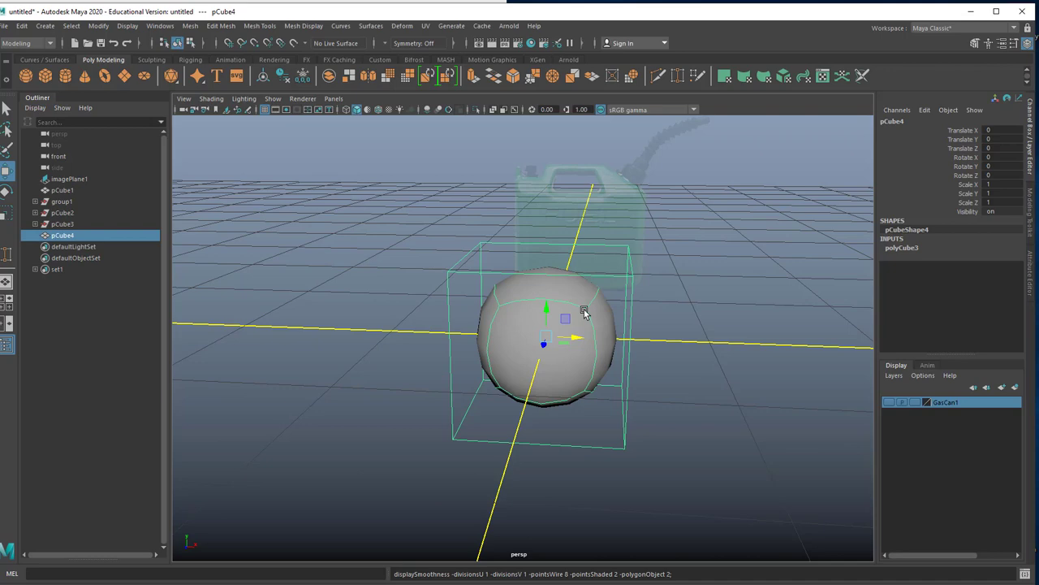
pyautogui.keyDown('alt'); pyautogui.moveTo(599, 443); pyautogui.dragTo(526, 410); pyautogui.keyUp('alt')
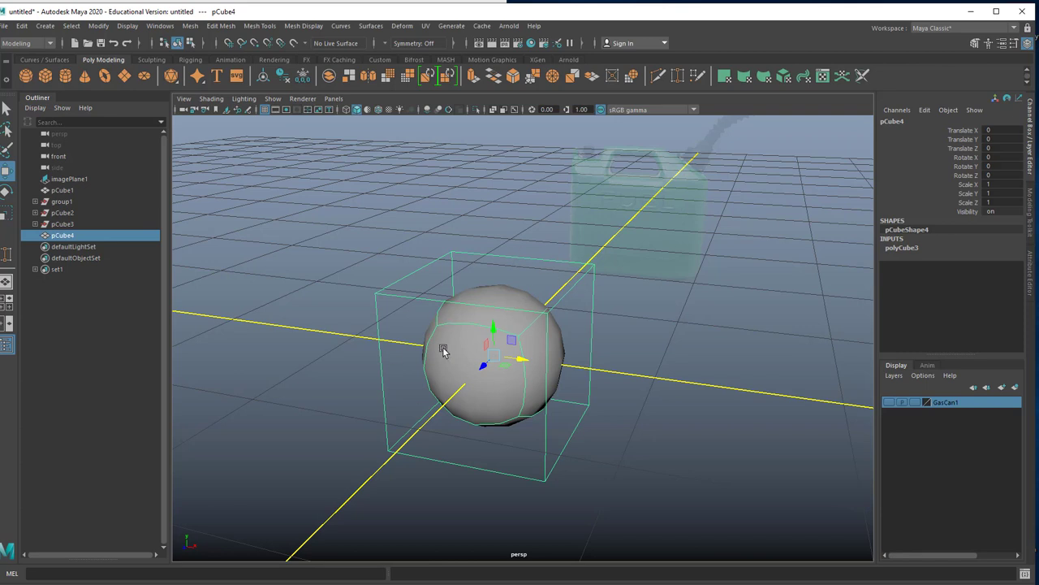
# - Insert an edge loop near one side face of the cube and move it closer to that face
pyautogui.click(261, 26)
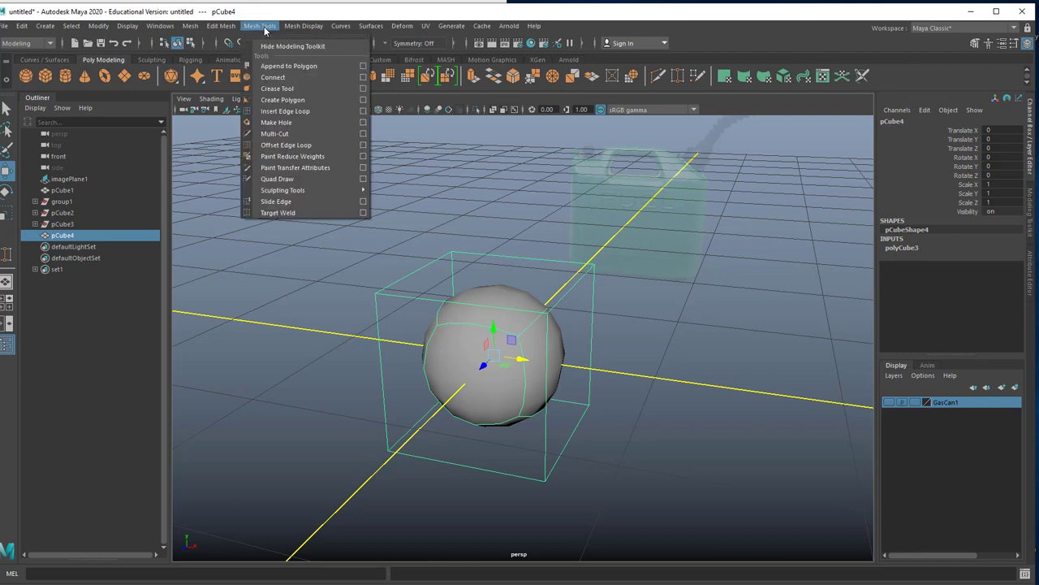
pyautogui.click(285, 111)
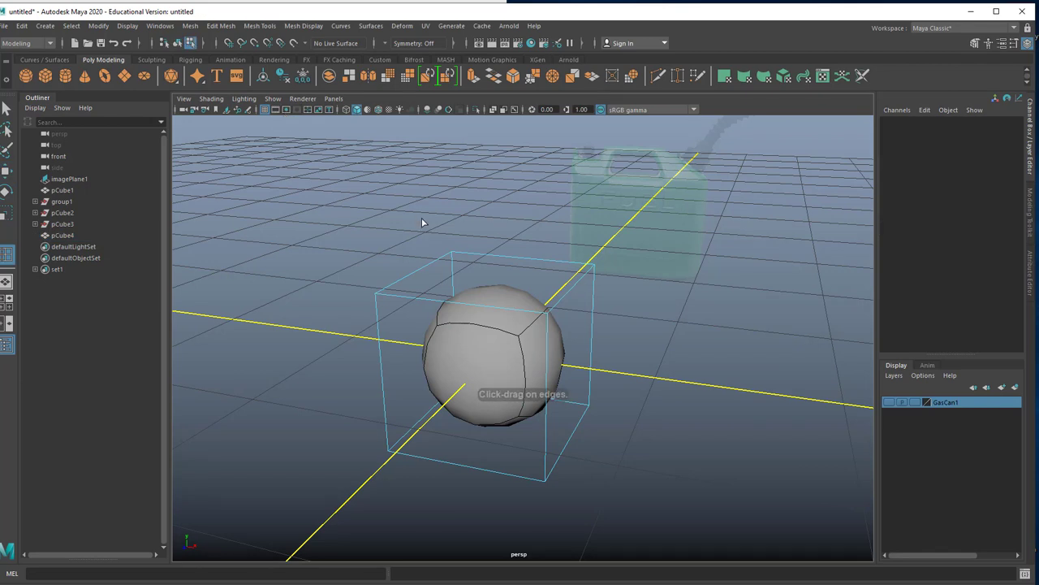
pyautogui.click(562, 302)
pyautogui.moveTo(562, 303); pyautogui.dragTo(424, 328)
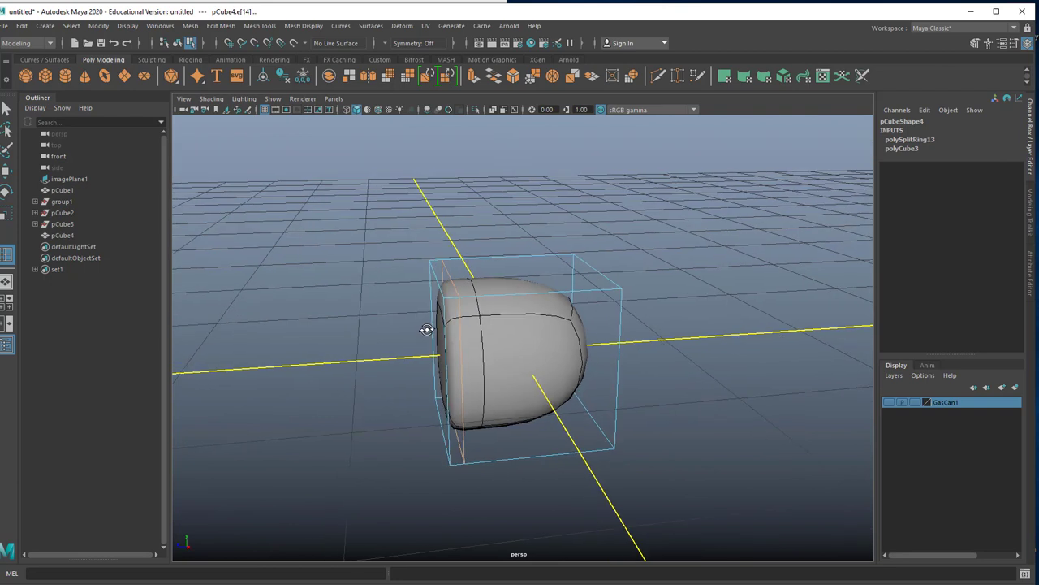
pyautogui.press('w')
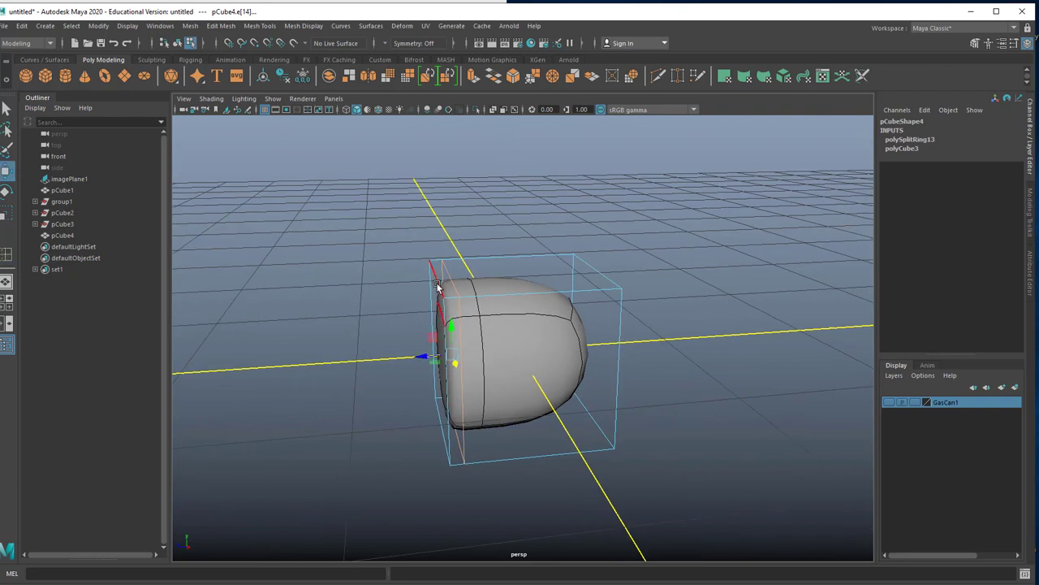
pyautogui.moveTo(423, 359); pyautogui.dragTo(455, 363)
pyautogui.moveTo(477, 361); pyautogui.dragTo(691, 347)
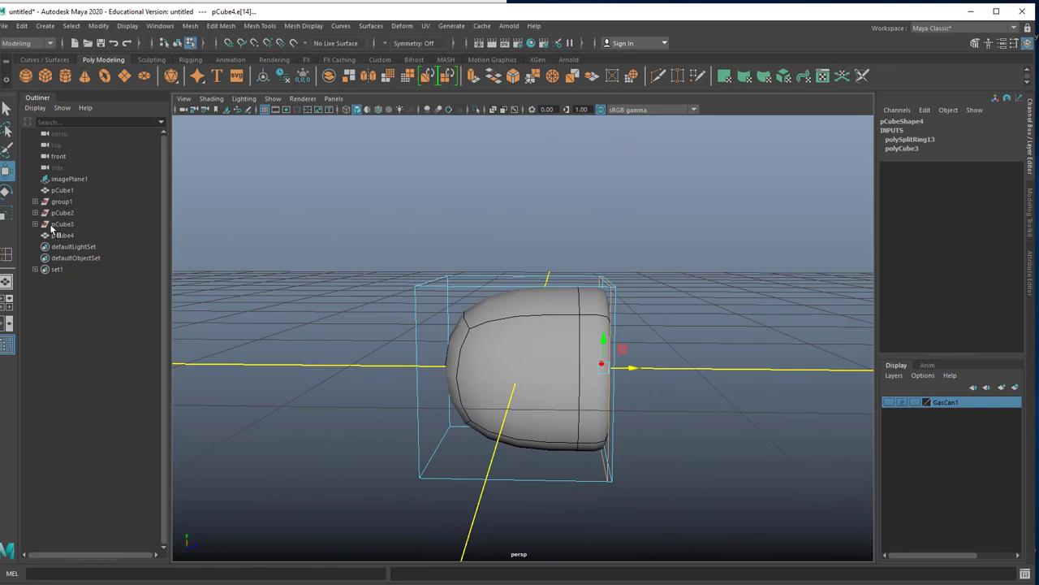
# - Insert three more edge loops close to the cube's remaining upright sides
pyautogui.click(7, 255)
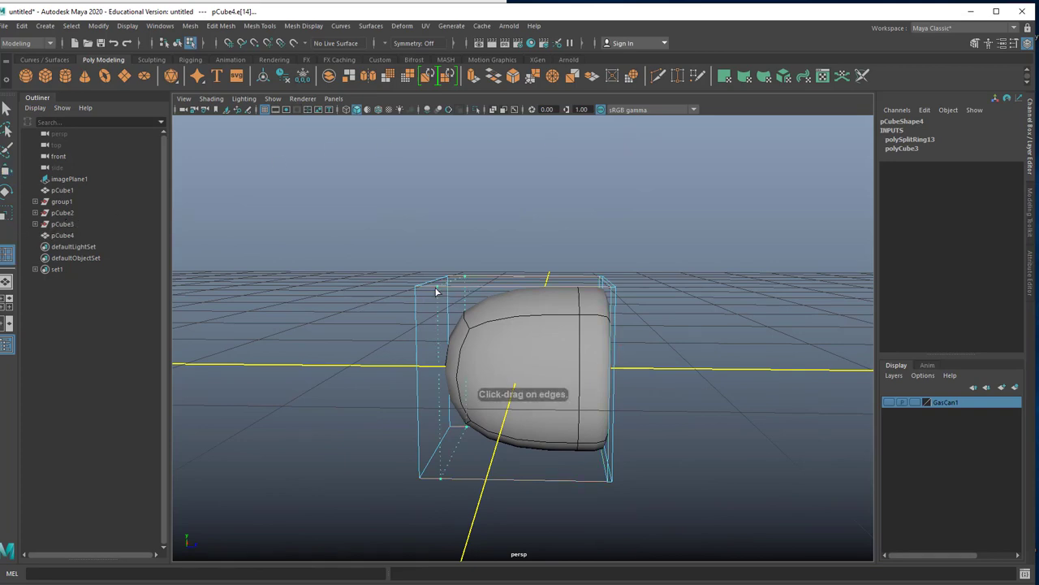
pyautogui.click(490, 303)
pyautogui.keyDown('alt'); pyautogui.moveTo(489, 303); pyautogui.dragTo(420, 322); pyautogui.keyUp('alt')
pyautogui.click(417, 312)
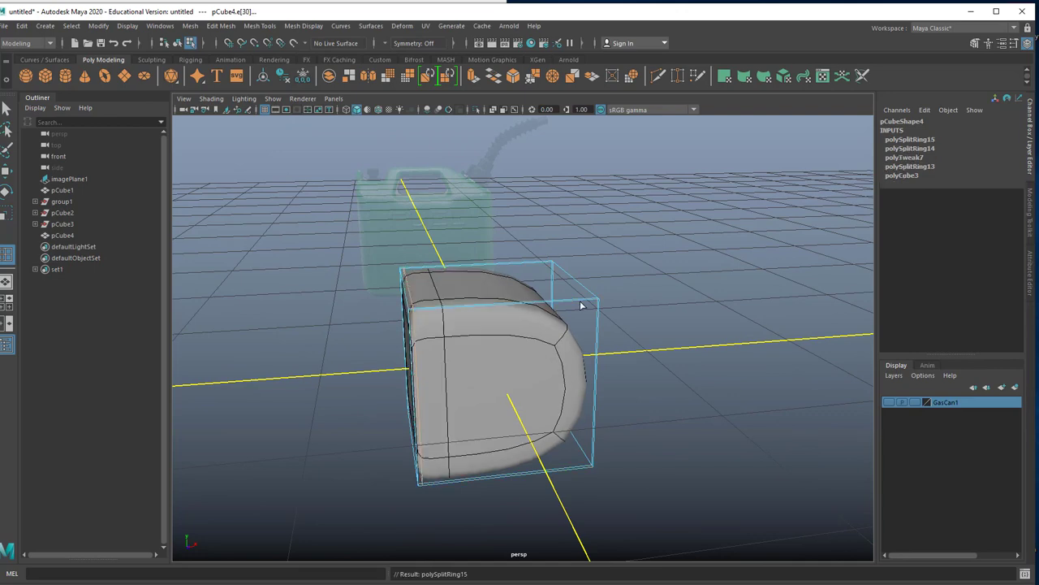
pyautogui.click(592, 304)
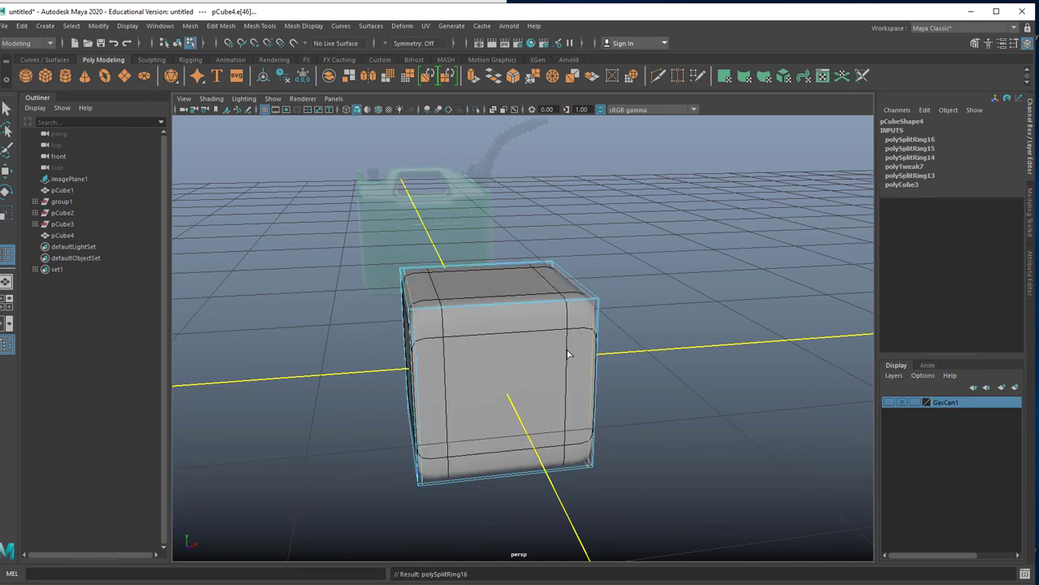
# - Insert edge loops close to the cube's bottom and top edges
pyautogui.keyDown('alt'); pyautogui.moveTo(571, 352); pyautogui.dragTo(467, 404); pyautogui.keyUp('alt')
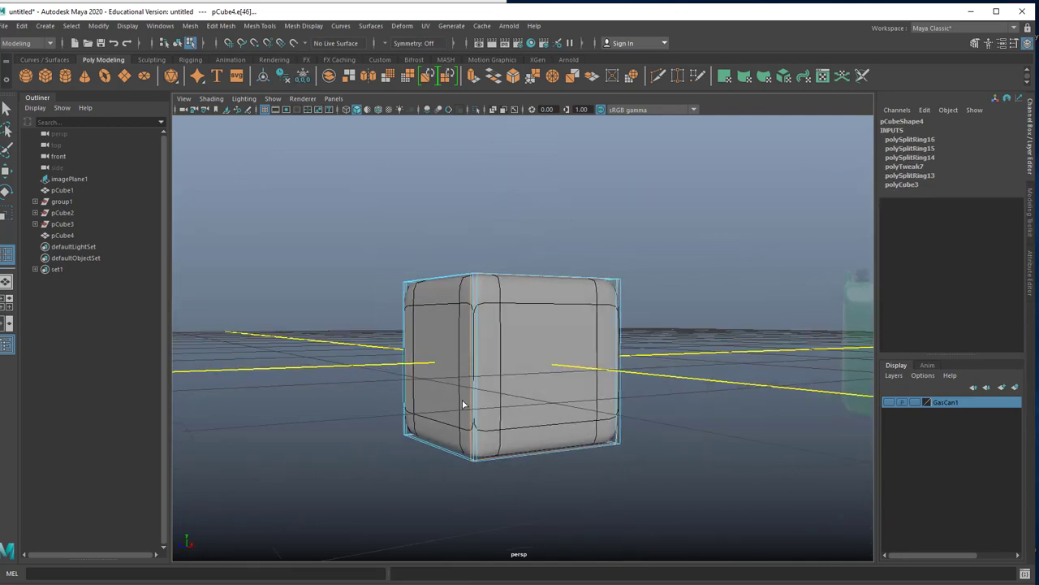
pyautogui.click(477, 457)
pyautogui.keyDown('alt'); pyautogui.moveTo(556, 382); pyautogui.dragTo(506, 309); pyautogui.keyUp('alt')
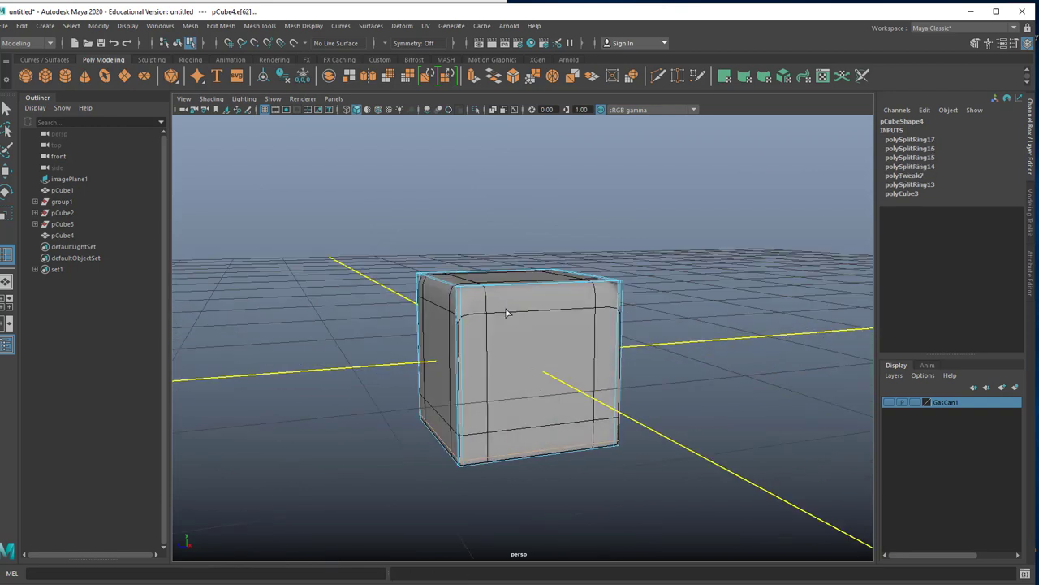
pyautogui.click(465, 294)
pyautogui.keyDown('alt'); pyautogui.moveTo(587, 339); pyautogui.dragTo(547, 349); pyautogui.keyUp('alt')
pyautogui.keyDown('alt'); pyautogui.moveTo(547, 349); pyautogui.dragTo(690, 342, button='right'); pyautogui.keyUp('alt')
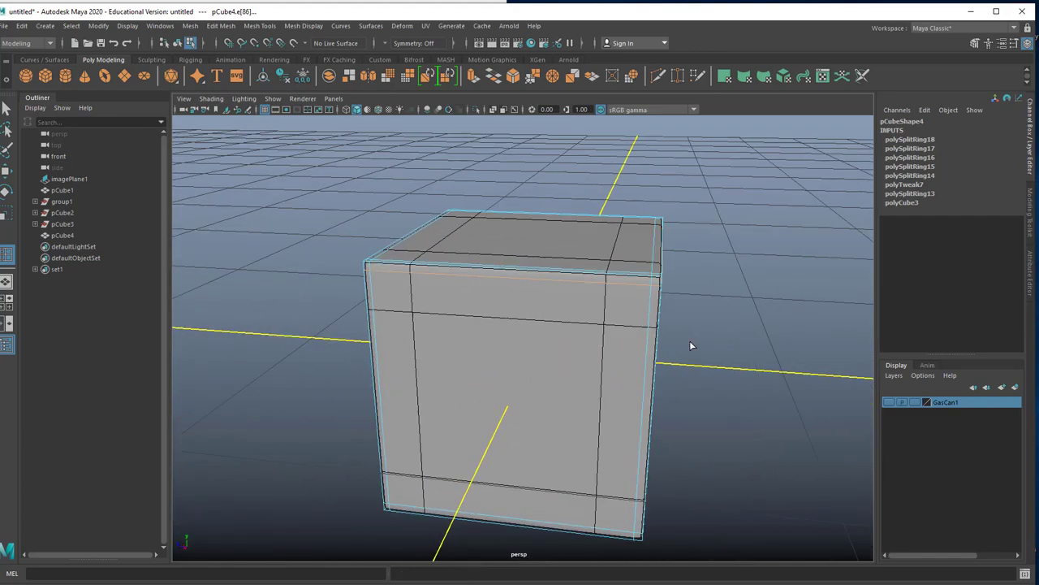
# - Preview the cube fully smoothed, return to object mode, and set its display back to unsmoothed
pyautogui.press('3')
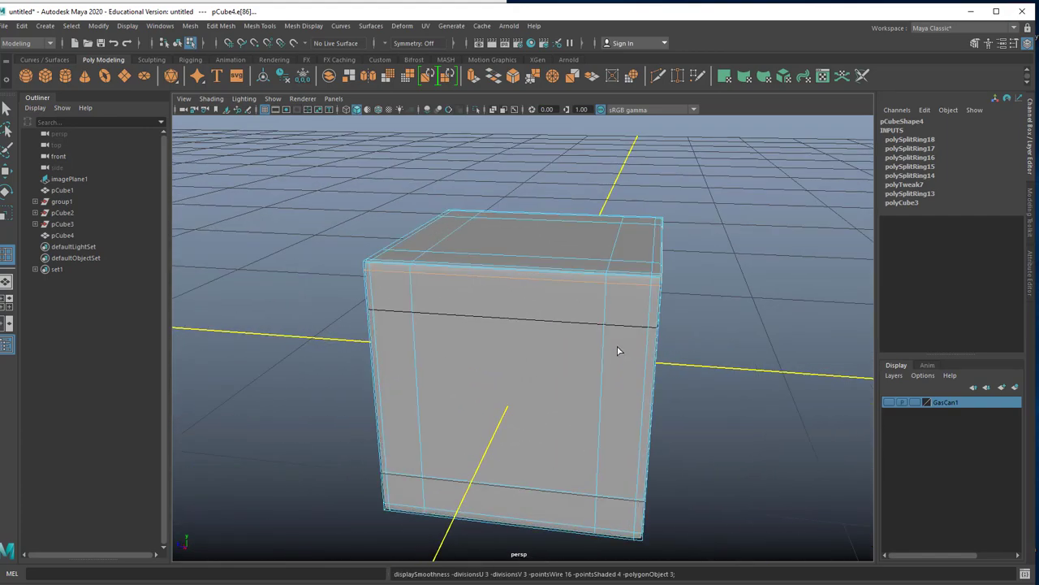
pyautogui.press('q')
pyautogui.click(724, 270)
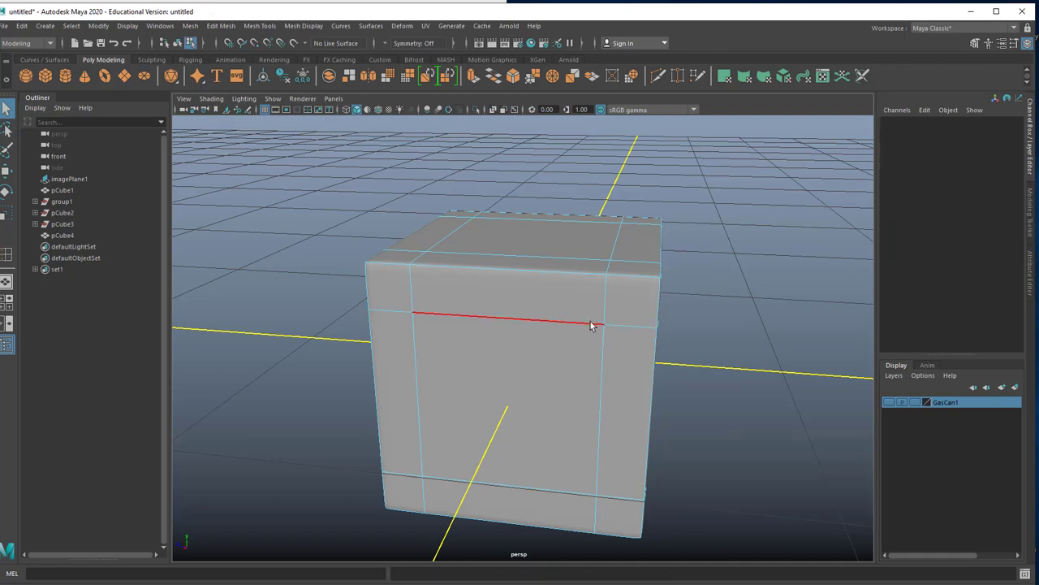
pyautogui.moveTo(586, 286); pyautogui.dragTo(648, 271, button='right')
pyautogui.click(685, 277)
pyautogui.click(622, 324)
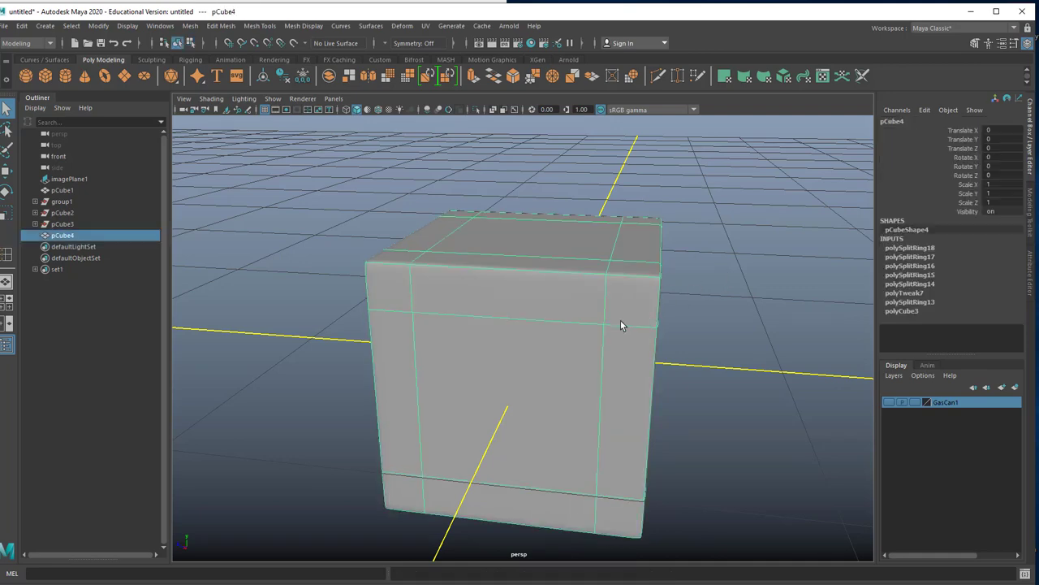
pyautogui.press('1')
pyautogui.scroll(-5, 569, 349)
pyautogui.scroll(3, 568, 349)
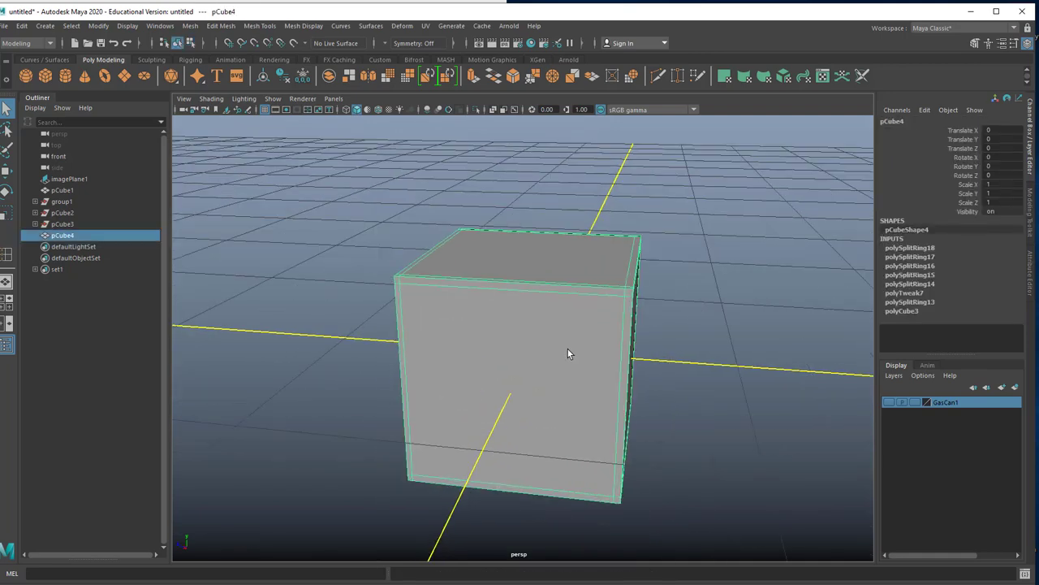
# - Duplicate the cube and move the copy along Z to about 1.267, beside the original
pyautogui.click(680, 281)
pyautogui.click(588, 322)
pyautogui.click(691, 292)
pyautogui.click(566, 334)
pyautogui.hotkey('ctrl', 'd')
pyautogui.scroll(-1, 572, 339)
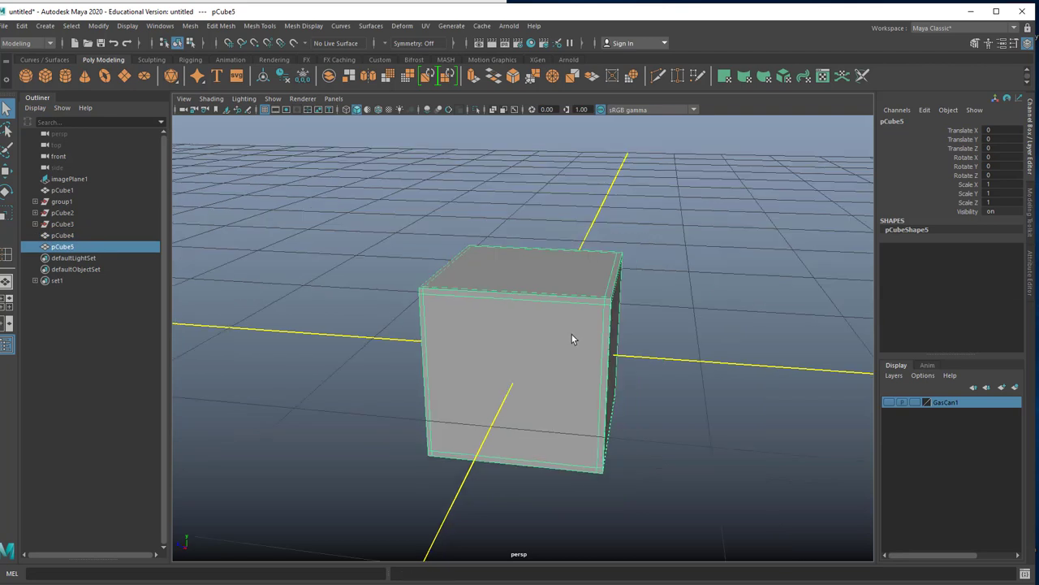
pyautogui.press('w')
pyautogui.moveTo(493, 343); pyautogui.dragTo(325, 343)
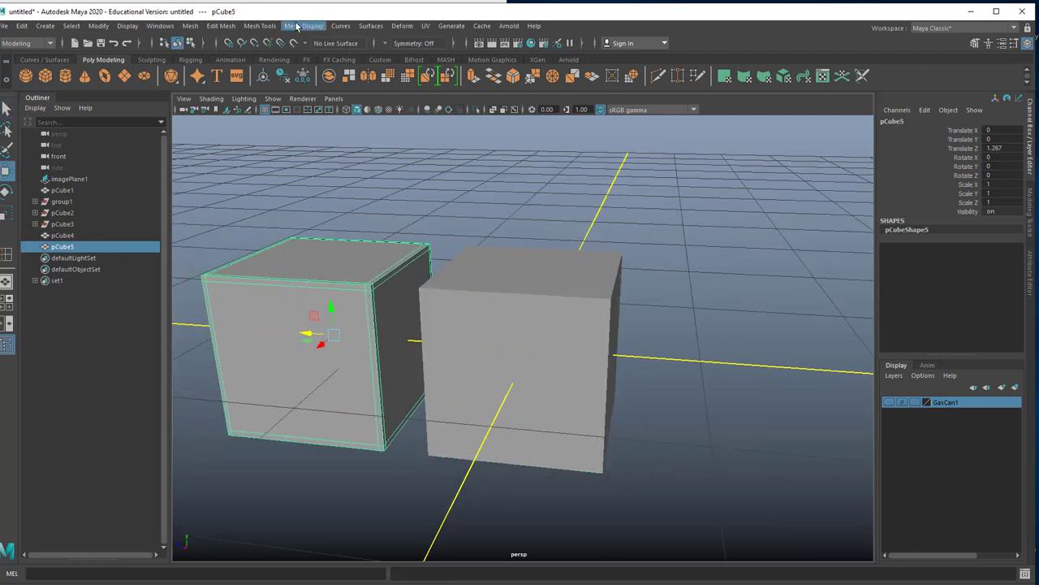
# - Apply Smooth to the duplicated cube with 2 divisions
pyautogui.click(190, 25)
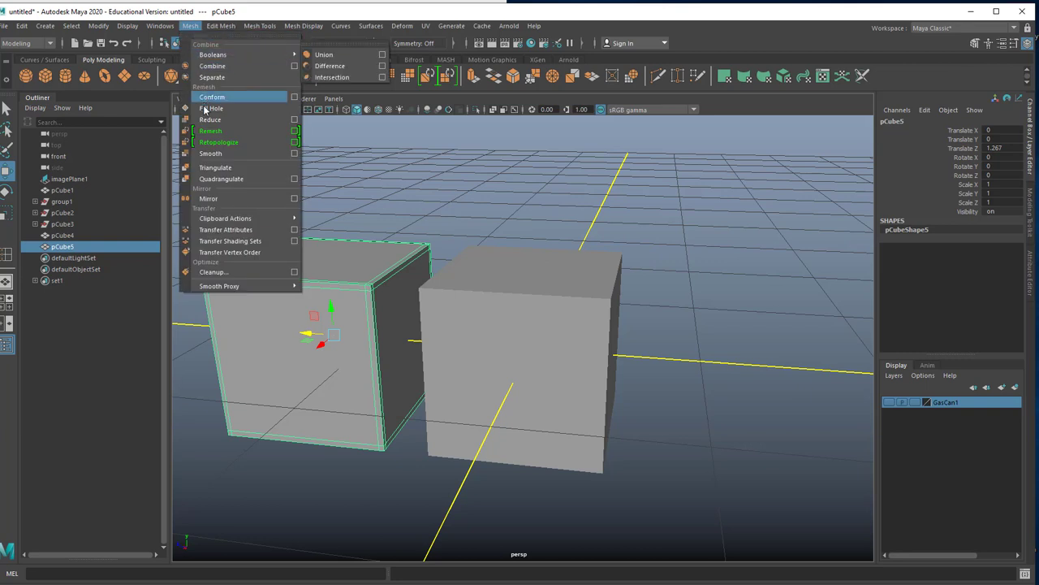
pyautogui.click(210, 153)
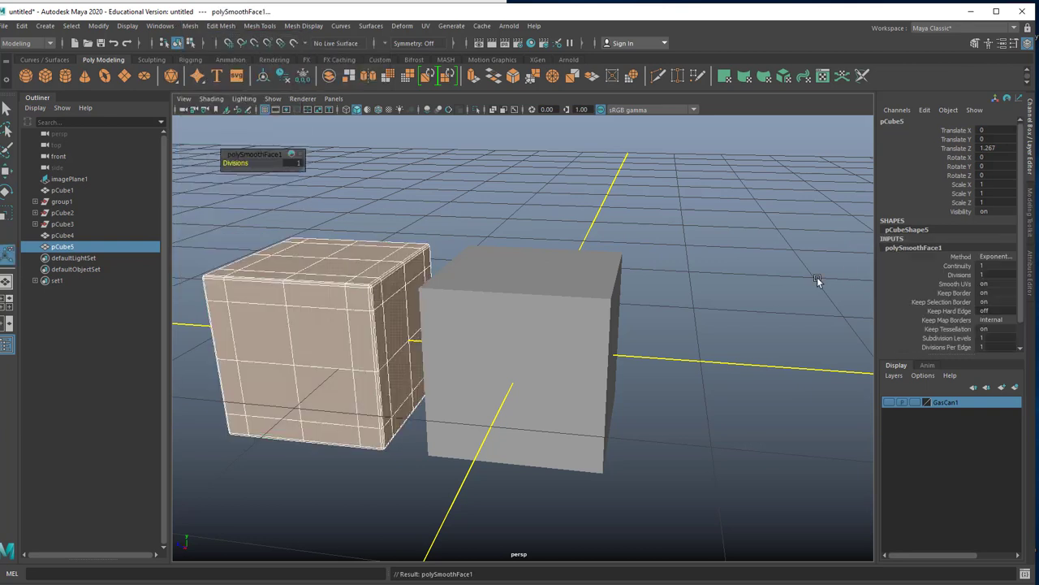
pyautogui.click(993, 275)
pyautogui.write('2')
pyautogui.press('Return')
pyautogui.click(524, 188)
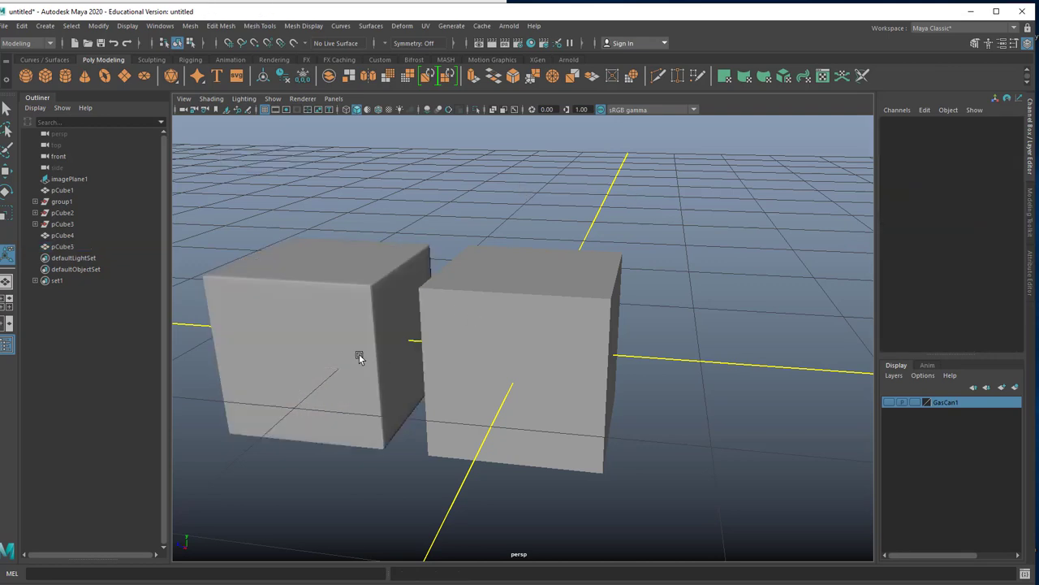
# - Examine the smoothed duplicate's wireframe along its edges and corners from several angles
pyautogui.keyDown('alt'); pyautogui.moveTo(360, 358); pyautogui.dragTo(503, 317); pyautogui.keyUp('alt')
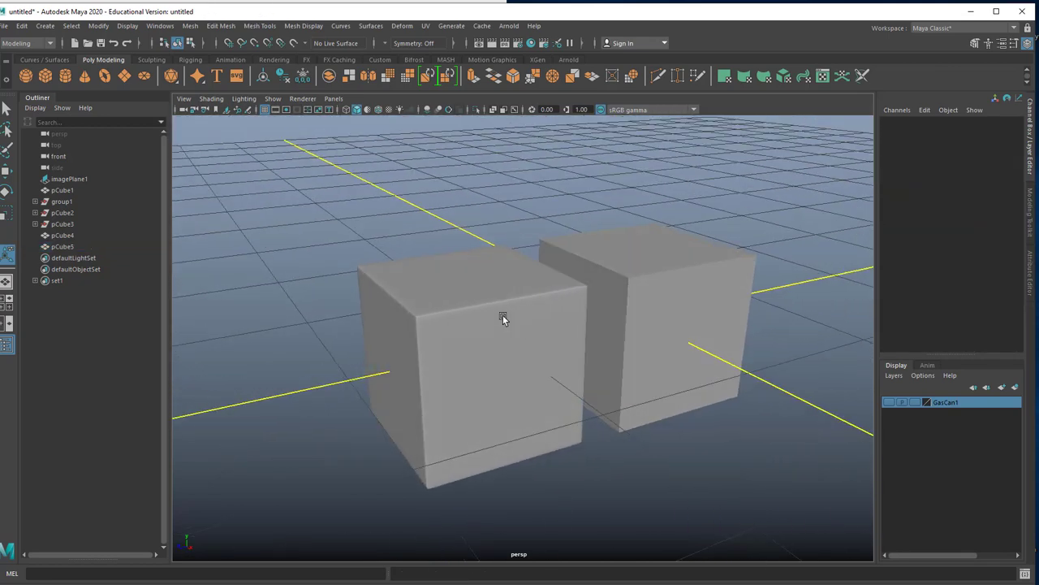
pyautogui.click(471, 328)
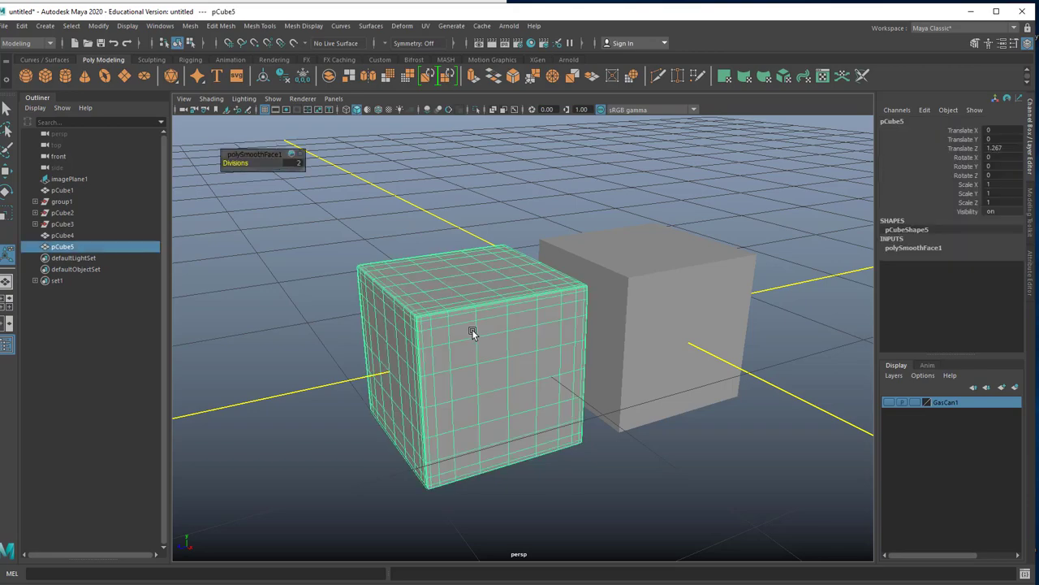
pyautogui.scroll(2, 463, 316)
pyautogui.scroll(2, 462, 316)
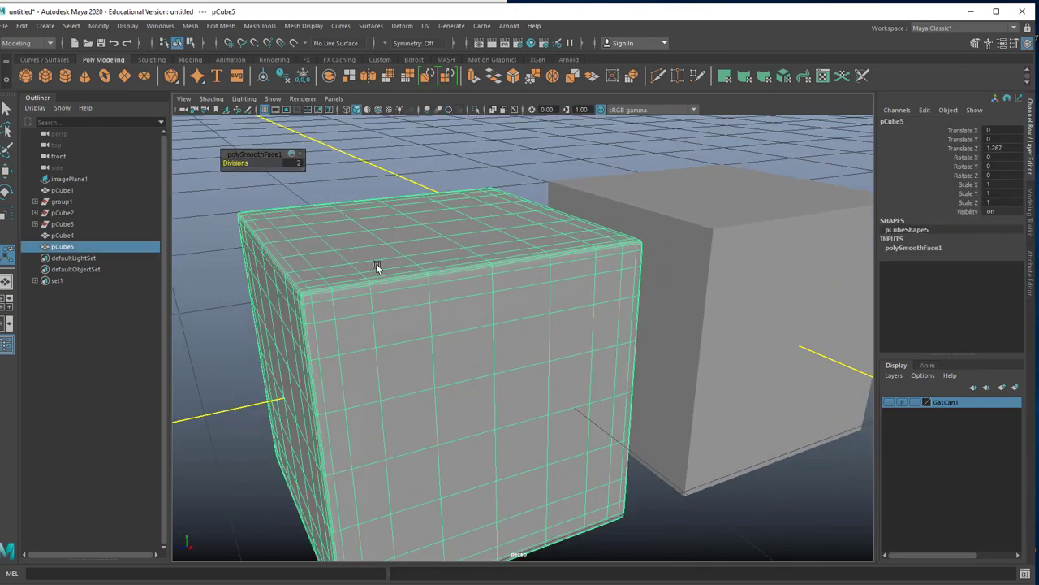
pyautogui.keyDown('alt'); pyautogui.moveTo(378, 263); pyautogui.dragTo(462, 269); pyautogui.keyUp('alt')
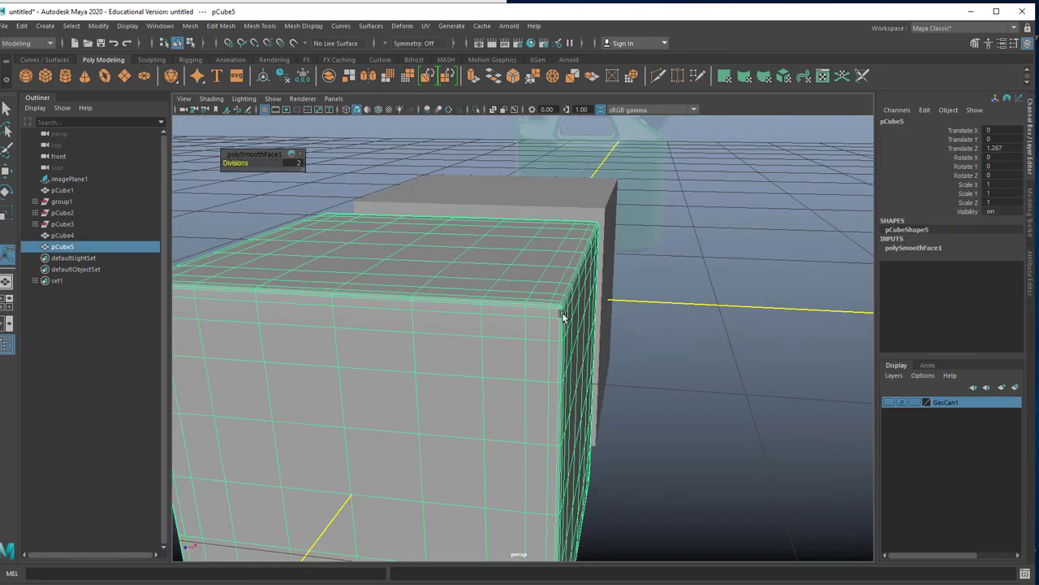
pyautogui.keyDown('alt'); pyautogui.moveTo(561, 313); pyautogui.dragTo(549, 320); pyautogui.keyUp('alt')
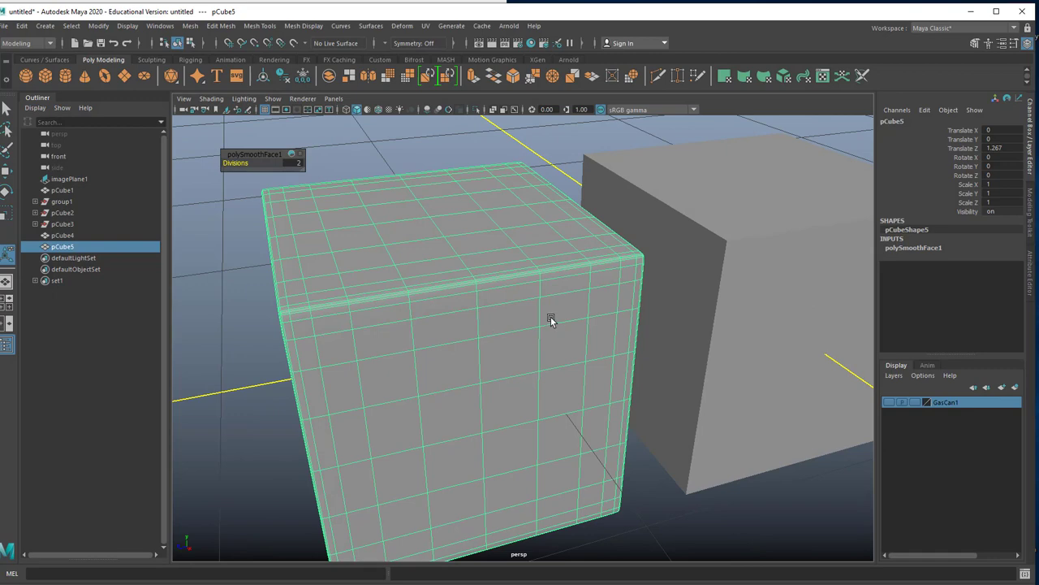
# - Raise the duplicate's smooth divisions to 3
pyautogui.click(926, 248)
pyautogui.doubleClick(995, 275)
pyautogui.write('3')
pyautogui.press('Return')
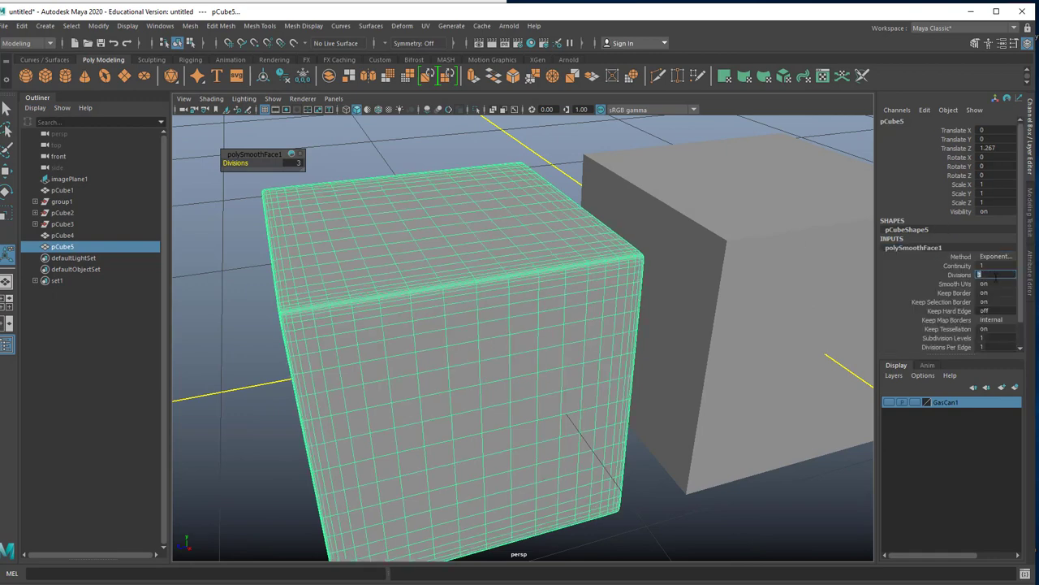
pyautogui.click(545, 135)
# - Select the original low-poly cube and compare it with the smoothed duplicate
pyautogui.keyDown('alt'); pyautogui.moveTo(545, 135); pyautogui.dragTo(425, 220); pyautogui.keyUp('alt')
pyautogui.click(739, 282)
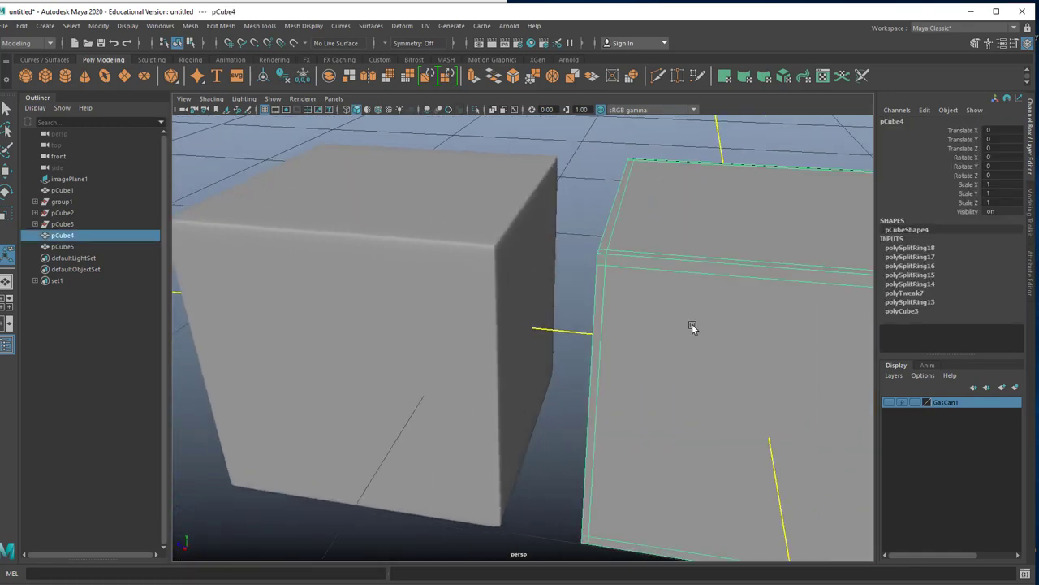
pyautogui.scroll(-2, 690, 324)
pyautogui.scroll(-5, 687, 323)
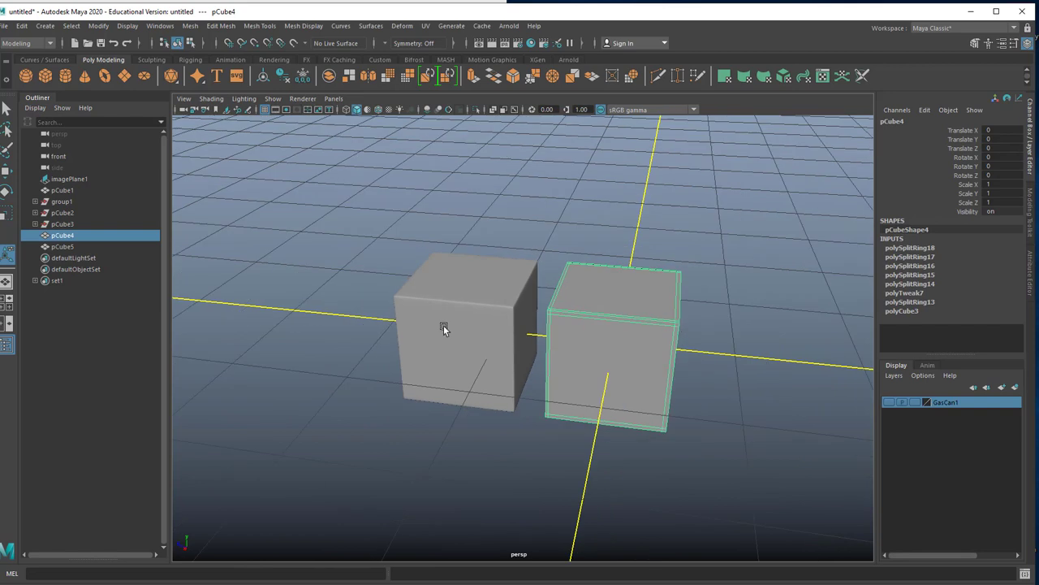
# - Move both existing test cubes about 2.3 units along Z and create a new polygon cube at the origin
pyautogui.keyDown('shift'); pyautogui.click(443, 325); pyautogui.keyUp('shift')
pyautogui.press('w')
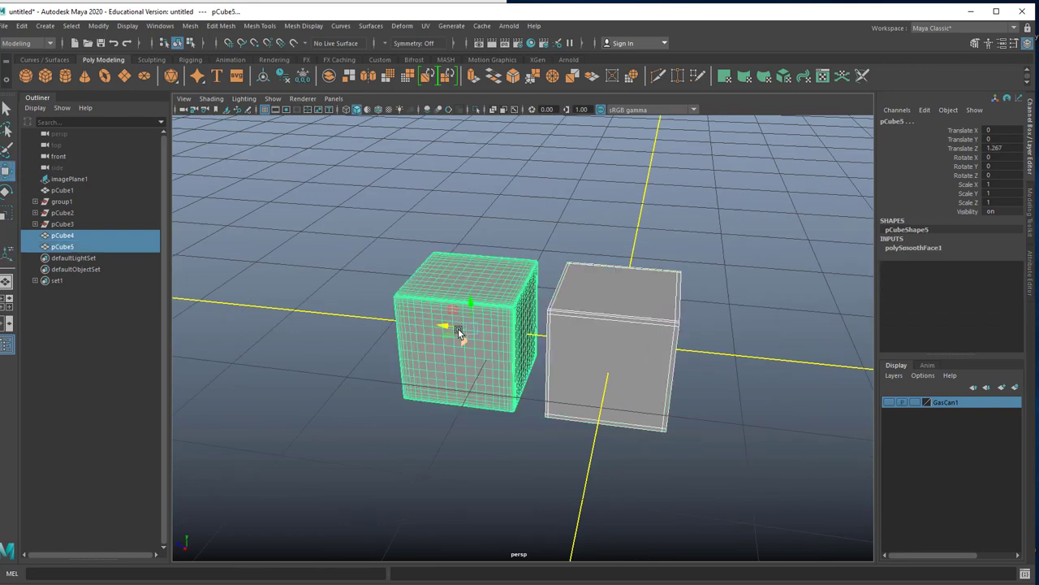
pyautogui.moveTo(458, 328); pyautogui.dragTo(217, 320)
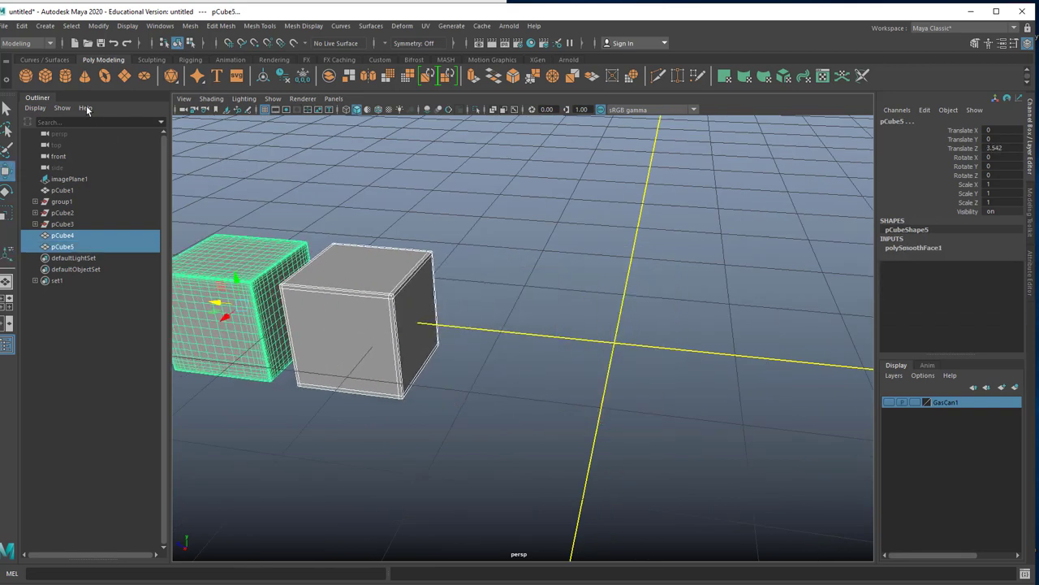
pyautogui.click(45, 79)
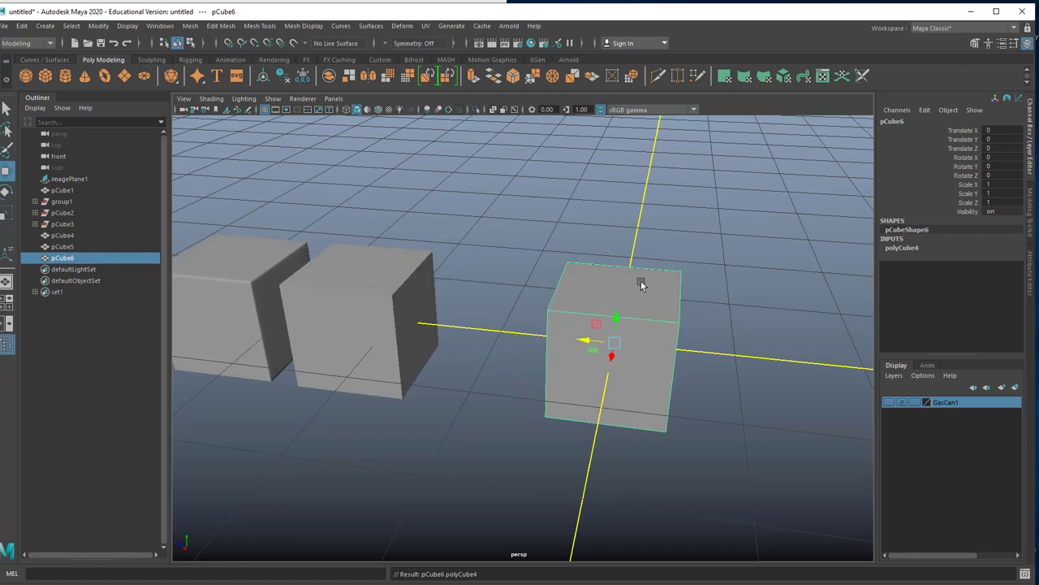
# - Show the new cube's smooth preview with its cage and select the four edges around its top face
pyautogui.press('2')
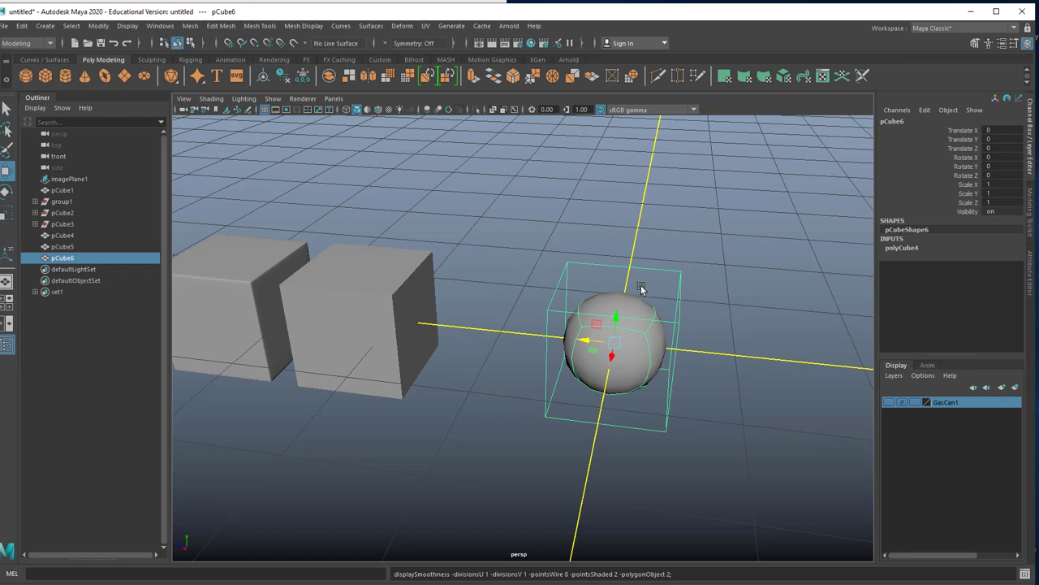
pyautogui.moveTo(656, 267); pyautogui.dragTo(652, 246, button='right')
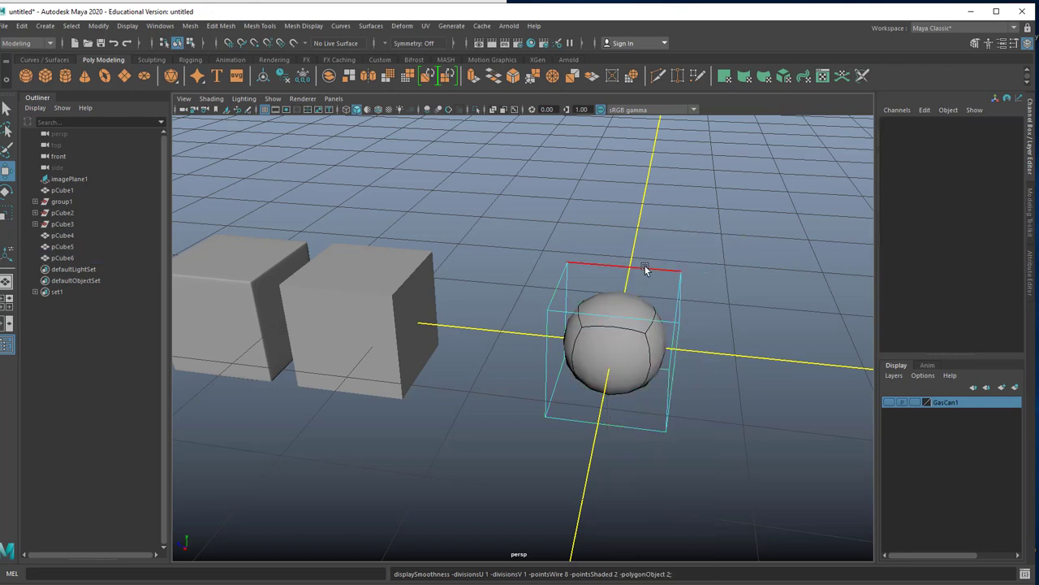
pyautogui.click(645, 268)
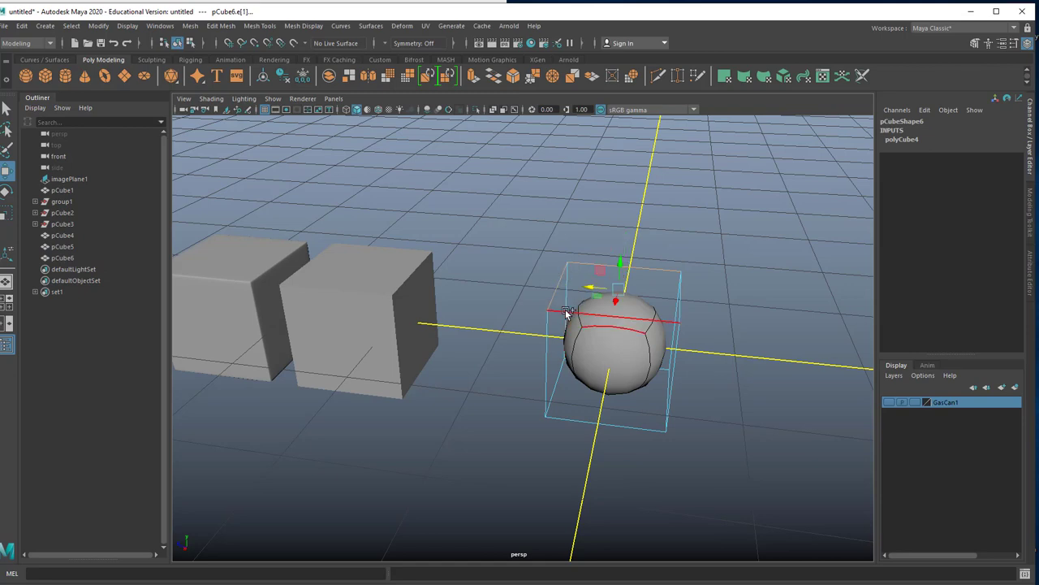
pyautogui.click(683, 286)
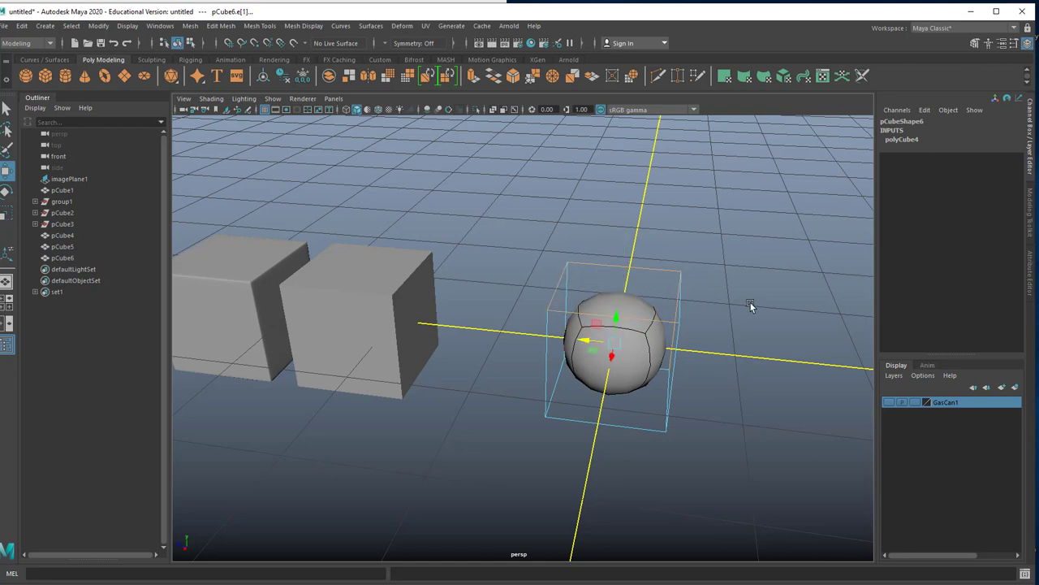
pyautogui.keyDown('alt'); pyautogui.moveTo(749, 304); pyautogui.dragTo(677, 323); pyautogui.keyUp('alt')
pyautogui.keyDown('shift'); pyautogui.click(675, 307); pyautogui.keyUp('shift')
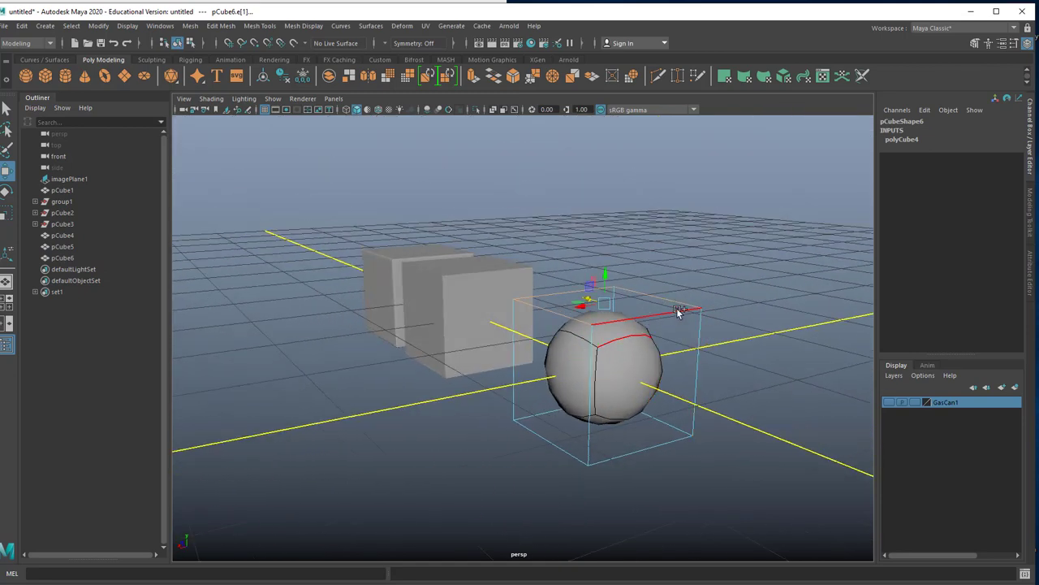
pyautogui.keyDown('alt'); pyautogui.moveTo(710, 252); pyautogui.dragTo(727, 257); pyautogui.keyUp('alt')
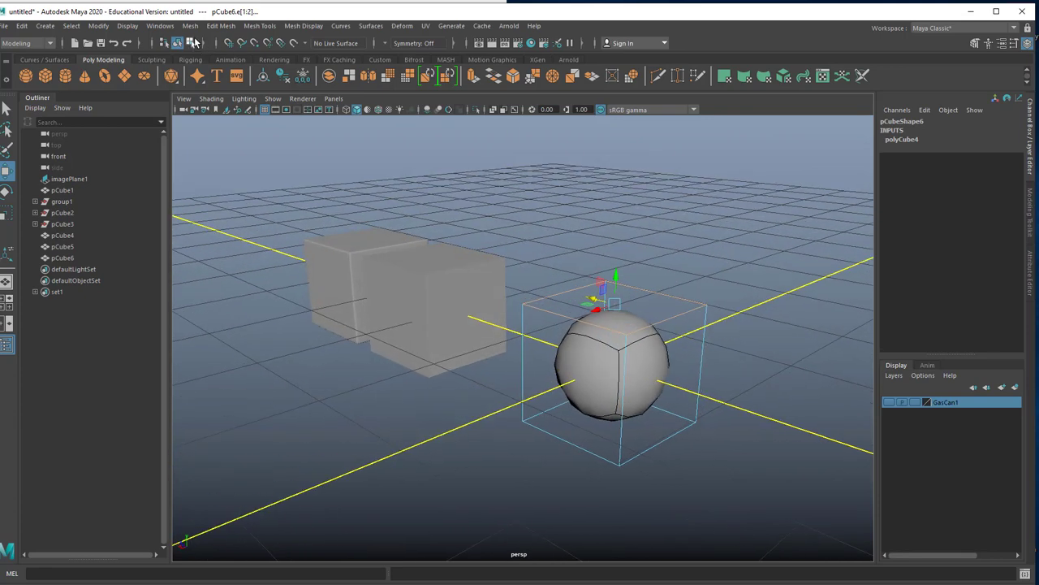
# - Sharpen the four selected top edges with the Crease Tool and return the cube to object mode
pyautogui.click(191, 26)
pyautogui.moveTo(215, 28)
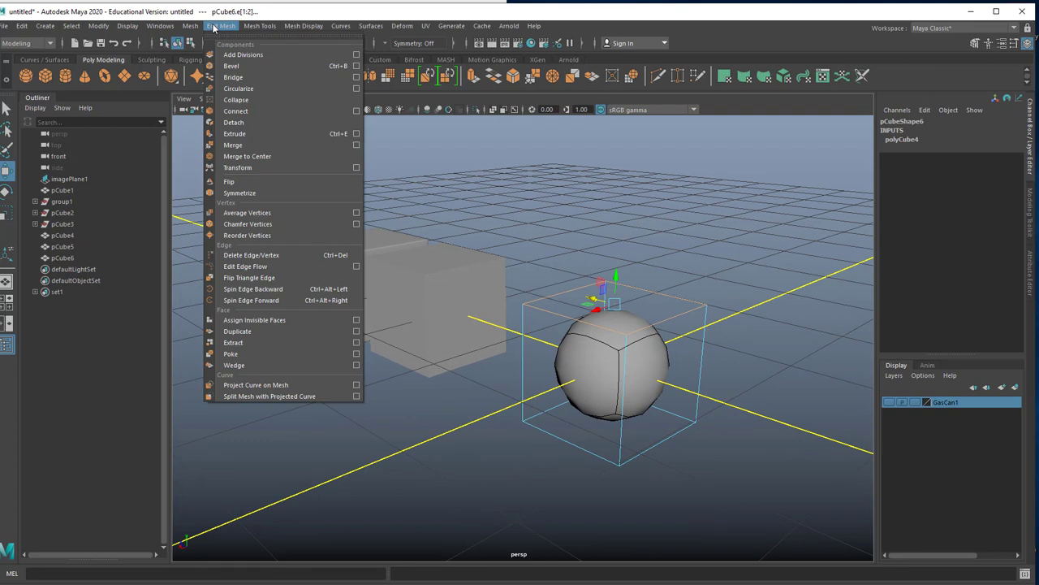
pyautogui.moveTo(246, 28)
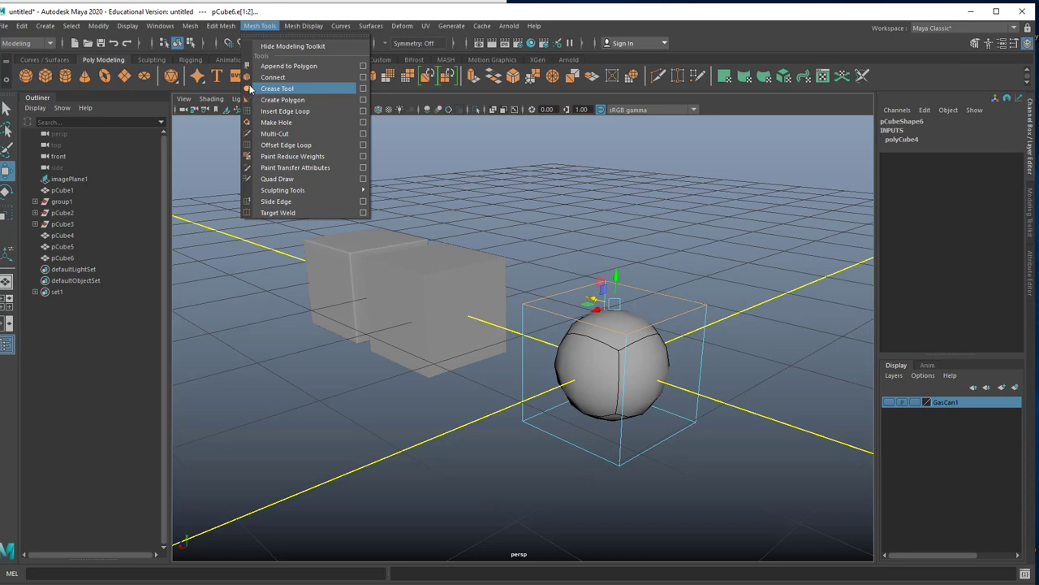
pyautogui.click(279, 88)
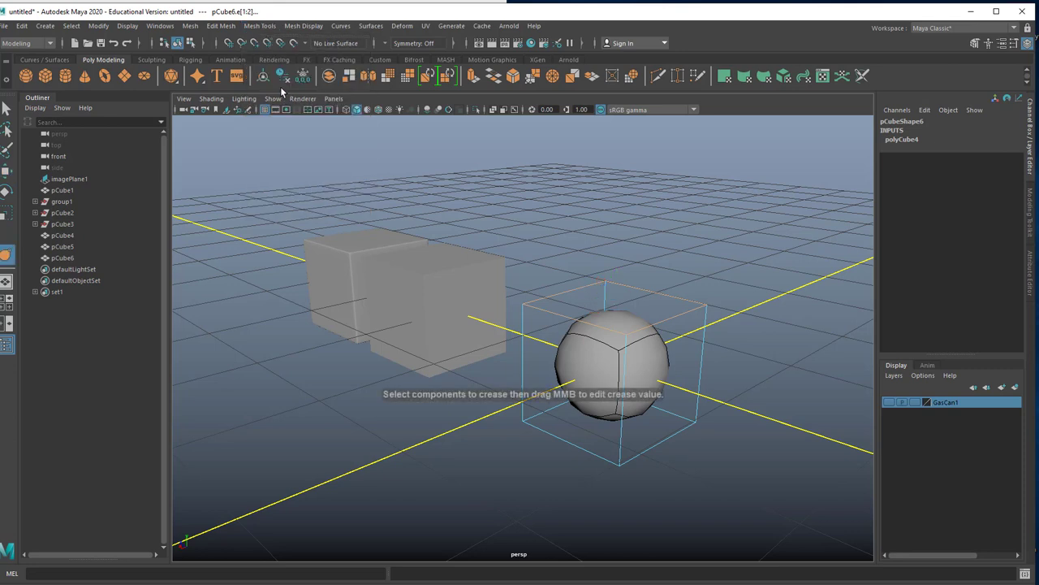
pyautogui.click(258, 26)
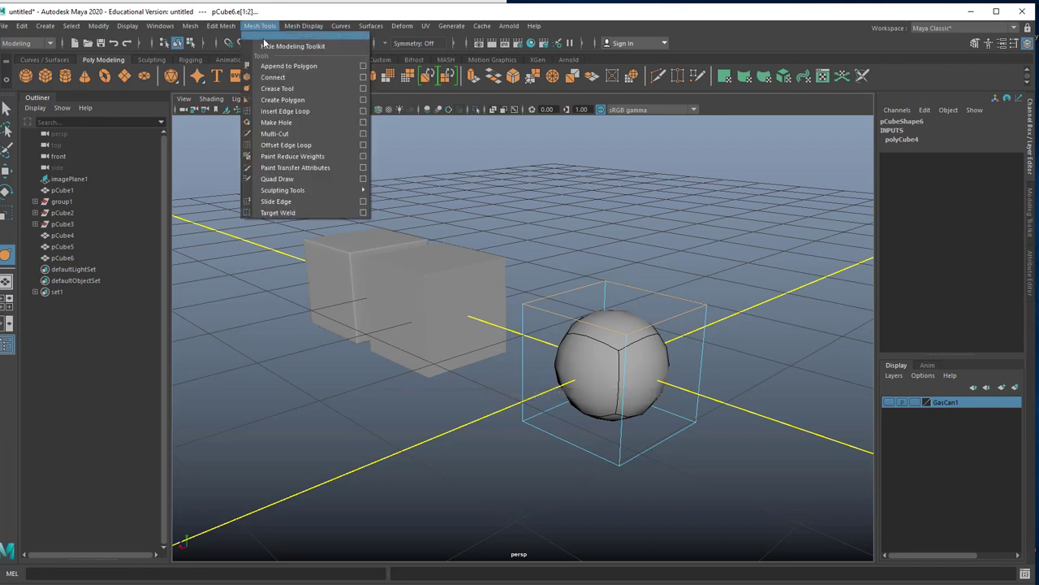
pyautogui.click(628, 288)
pyautogui.moveTo(629, 287); pyautogui.dragTo(771, 296, button='middle')
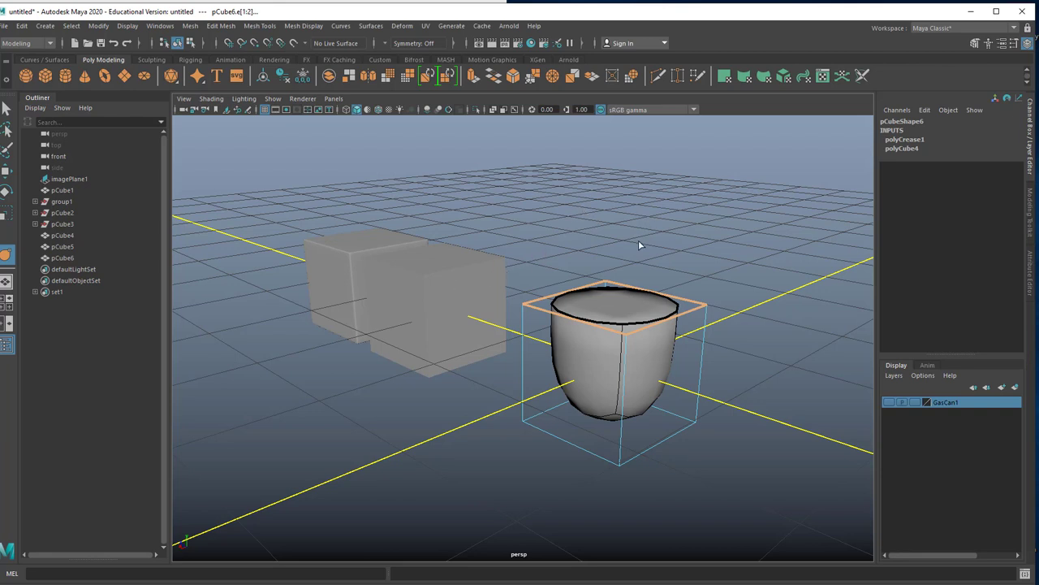
pyautogui.press('q')
pyautogui.click(637, 241)
pyautogui.moveTo(688, 286); pyautogui.dragTo(688, 343, button='right')
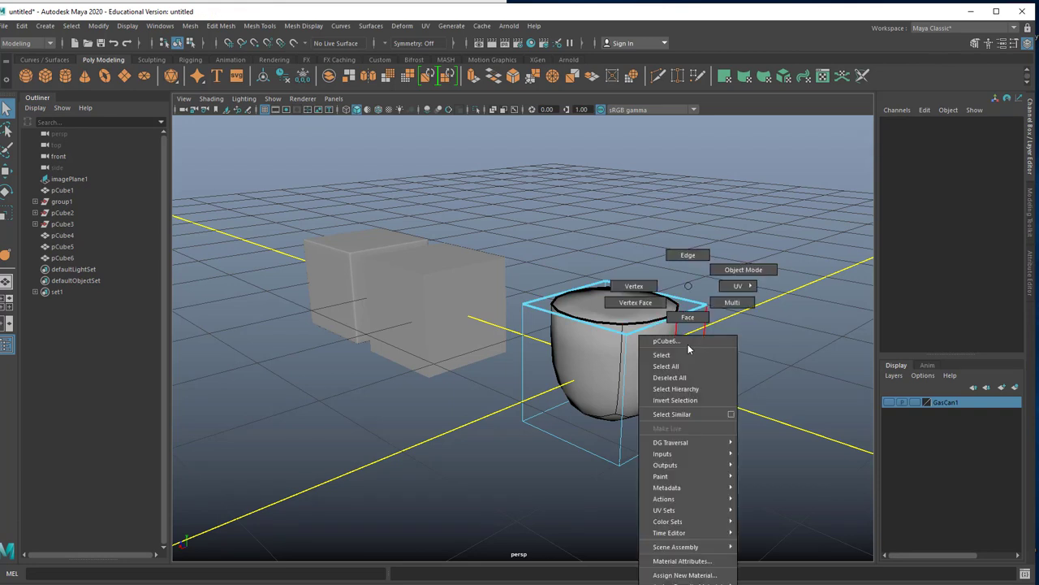
pyautogui.click(742, 269)
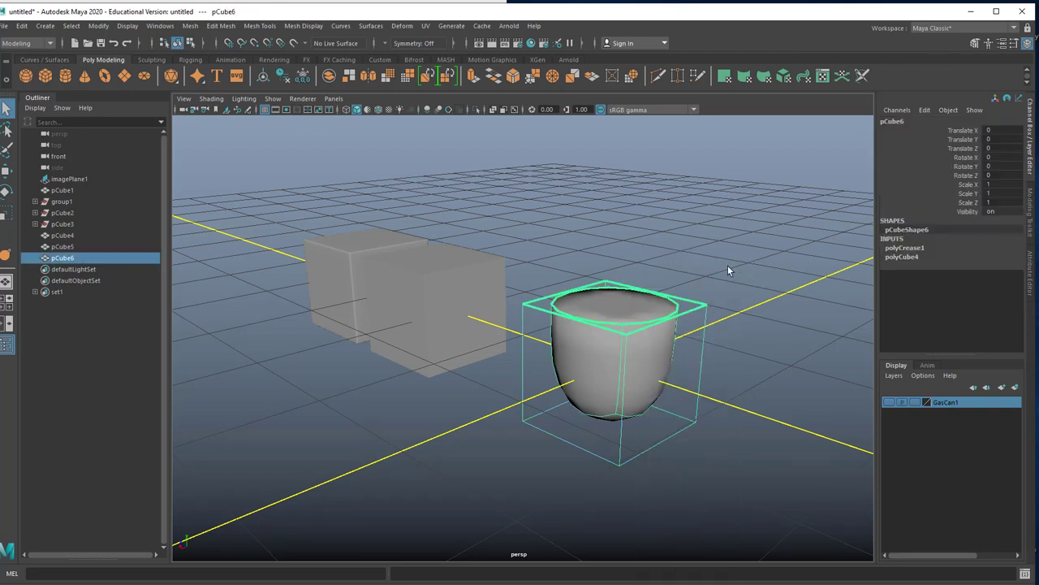
# - Compare the creased cube's unsmoothed, cage and smooth previews, ending on the unsmoothed display
pyautogui.click(657, 371)
pyautogui.press('1')
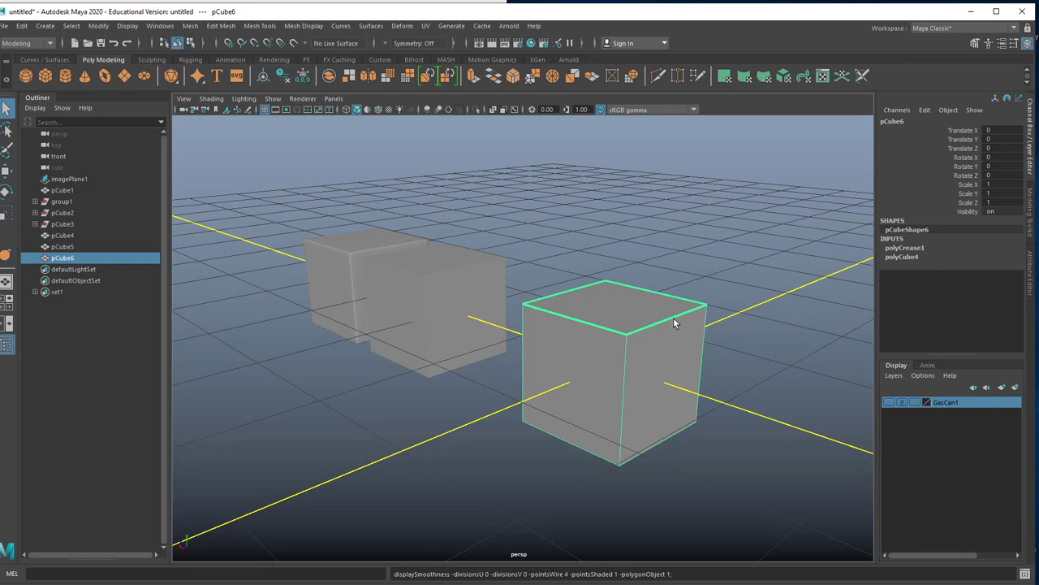
pyautogui.press('2')
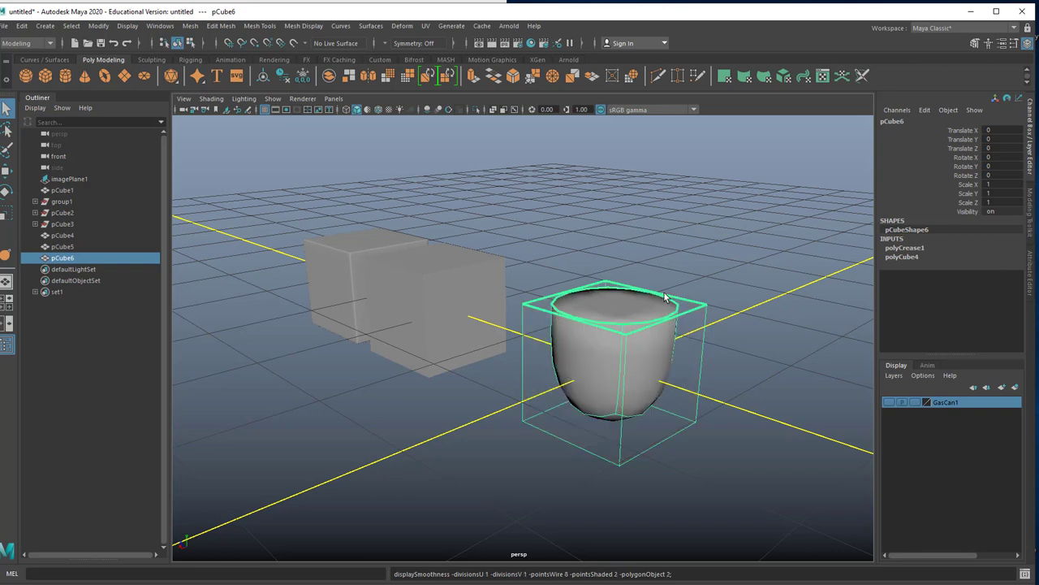
pyautogui.press('3')
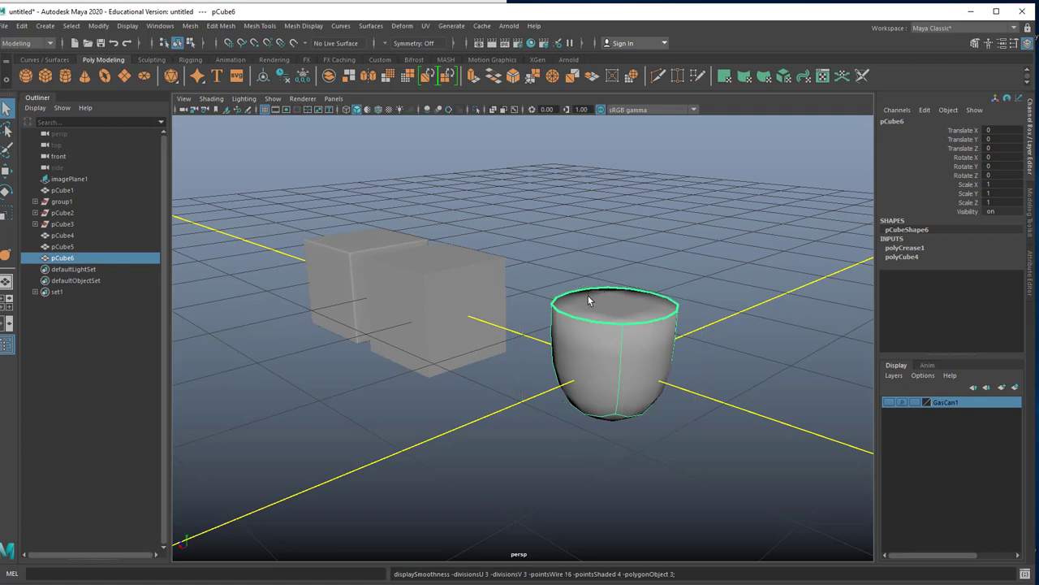
pyautogui.click(670, 274)
pyautogui.click(642, 335)
pyautogui.press('1')
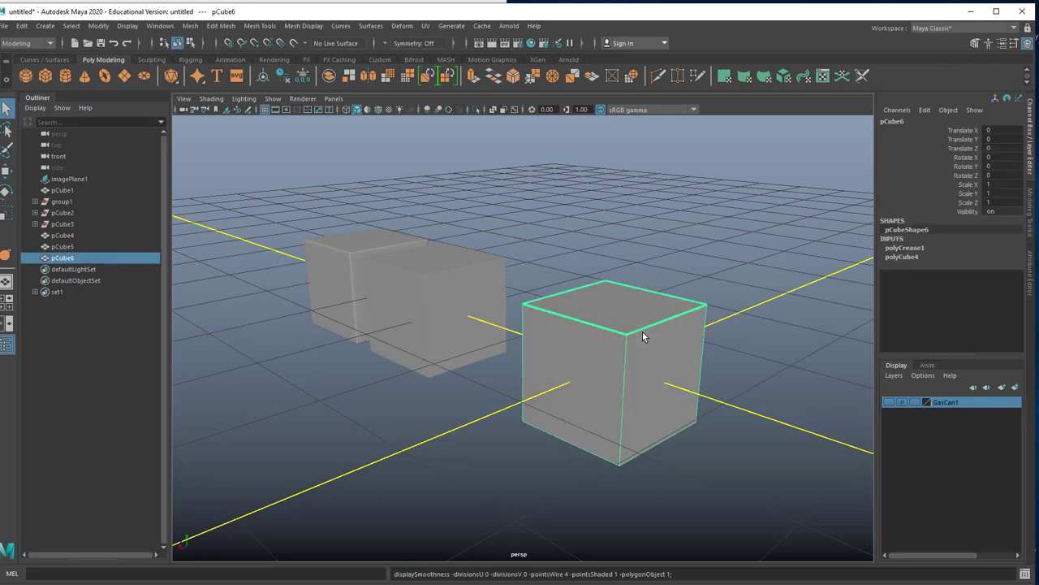
# - Apply Smooth to the creased cube with 3 divisions
pyautogui.click(190, 25)
pyautogui.click(210, 153)
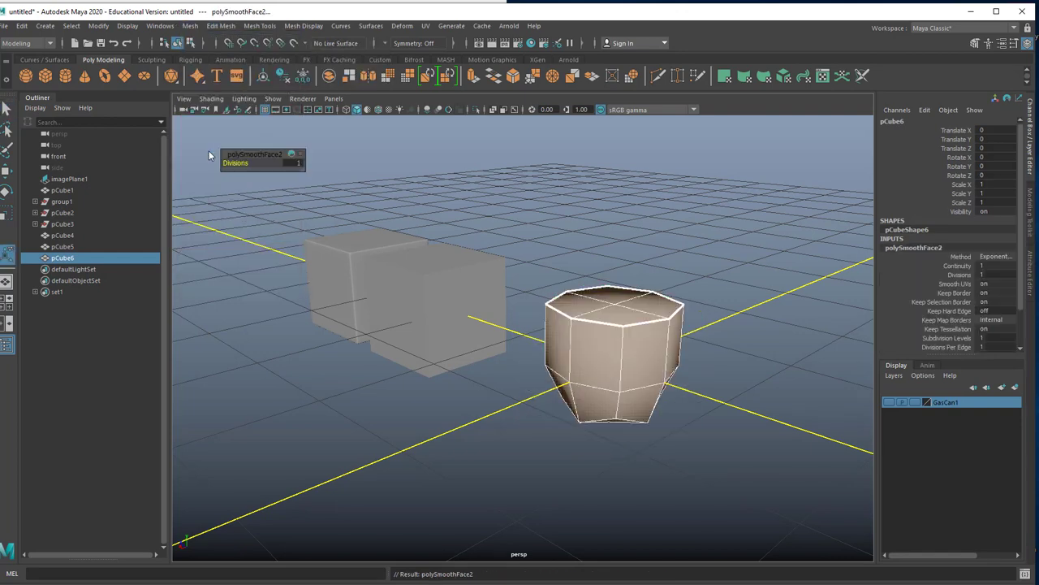
pyautogui.click(986, 274)
pyautogui.write('3')
pyautogui.press('Return')
pyautogui.click(795, 249)
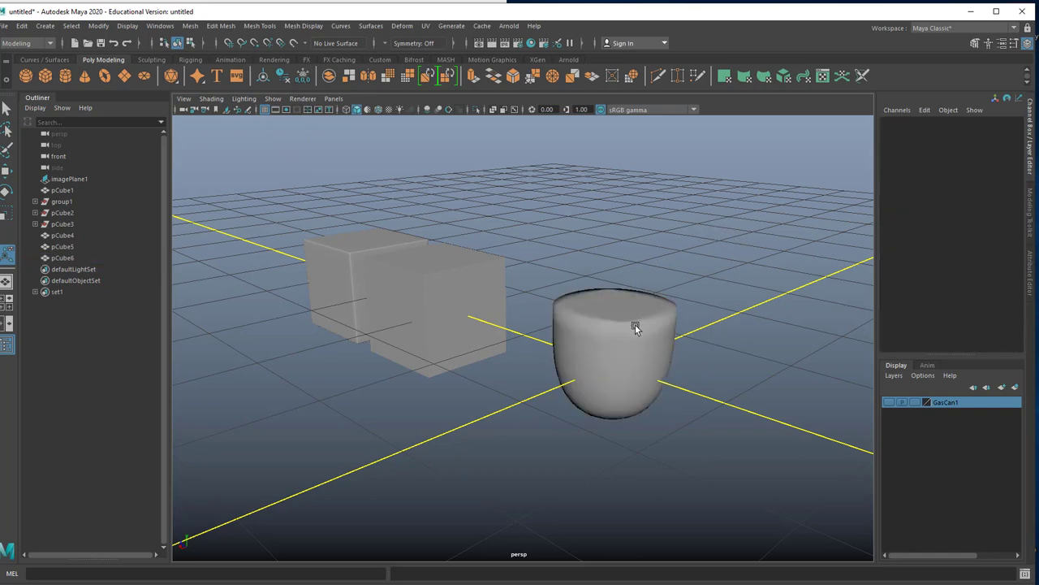
# - Raise the creased cube's smooth divisions to 5
pyautogui.moveTo(638, 322)
pyautogui.keyDown('alt'); pyautogui.mouseDown()
pyautogui.moveTo(661, 374)
pyautogui.moveTo(642, 330)
pyautogui.mouseUp(); pyautogui.keyUp('alt')
pyautogui.click(642, 329)
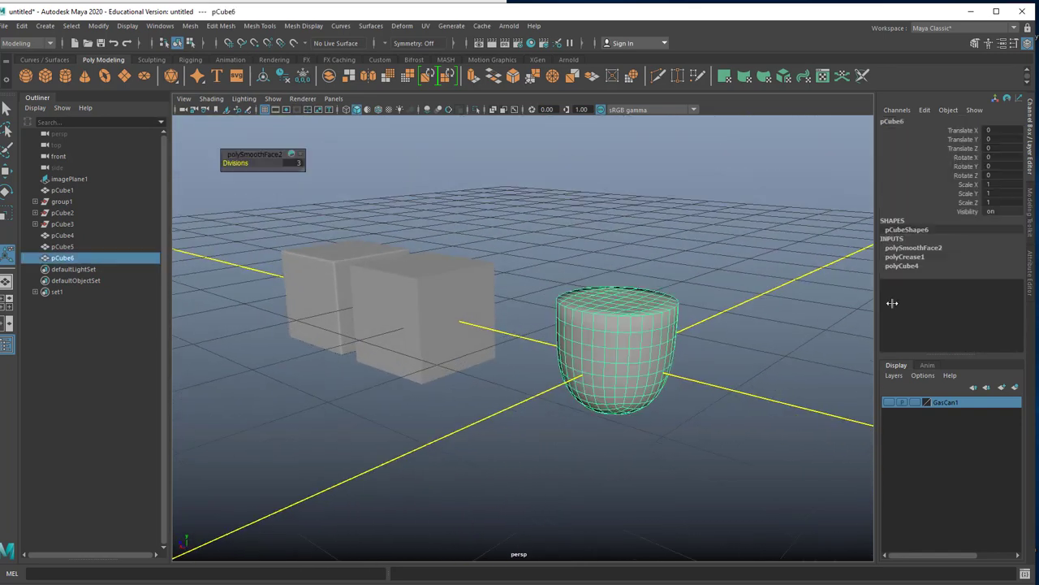
pyautogui.click(926, 248)
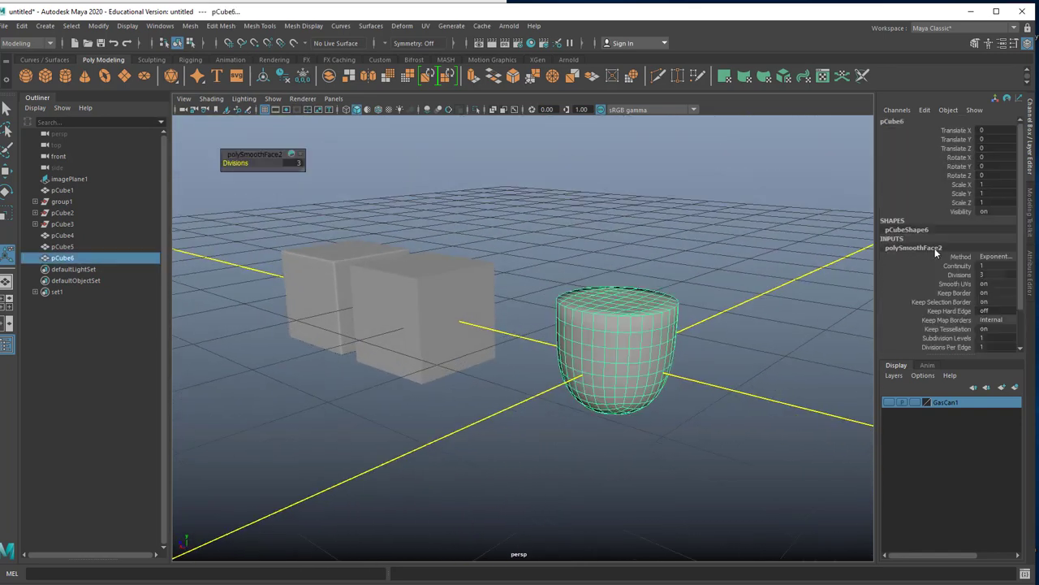
pyautogui.click(987, 275)
pyautogui.write('4')
pyautogui.press('Return')
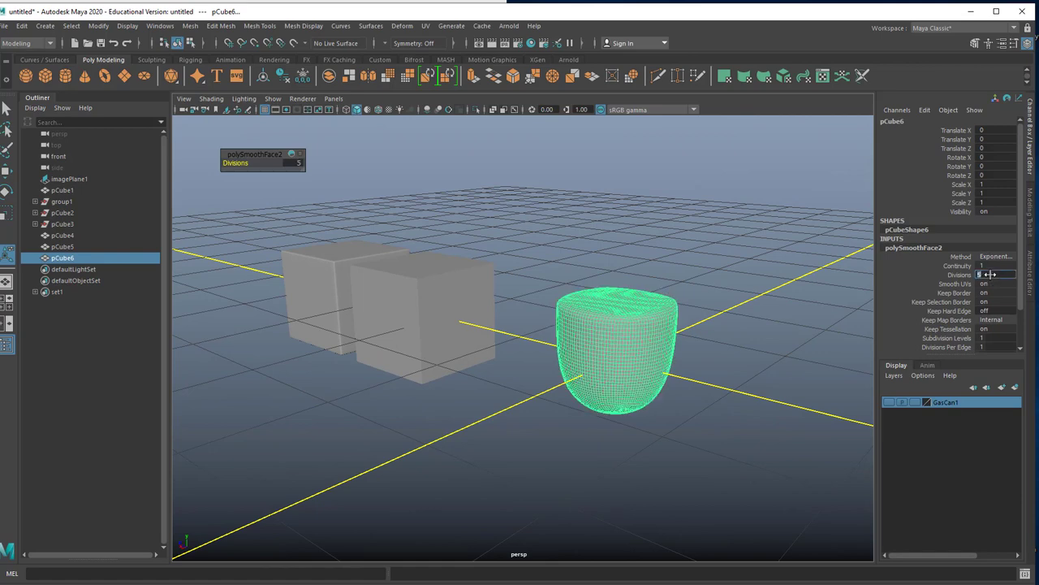
pyautogui.click(715, 209)
# - Move the smoothed creased cube away from the origin along X to about -5.3
pyautogui.moveTo(638, 320)
pyautogui.keyDown('alt'); pyautogui.mouseDown()
pyautogui.moveTo(647, 382)
pyautogui.moveTo(610, 341)
pyautogui.moveTo(626, 322)
pyautogui.moveTo(657, 339)
pyautogui.moveTo(650, 316)
pyautogui.moveTo(561, 325)
pyautogui.moveTo(630, 365)
pyautogui.moveTo(626, 327)
pyautogui.mouseUp(); pyautogui.keyUp('alt')
pyautogui.click(645, 353)
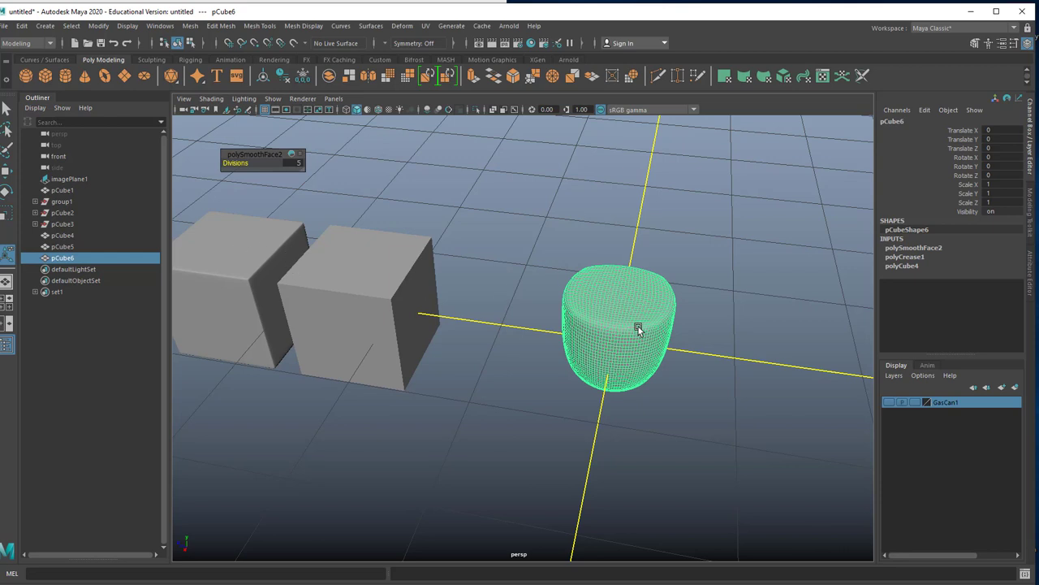
pyautogui.scroll(-5, 638, 328)
pyautogui.click(635, 350)
pyautogui.click(569, 321)
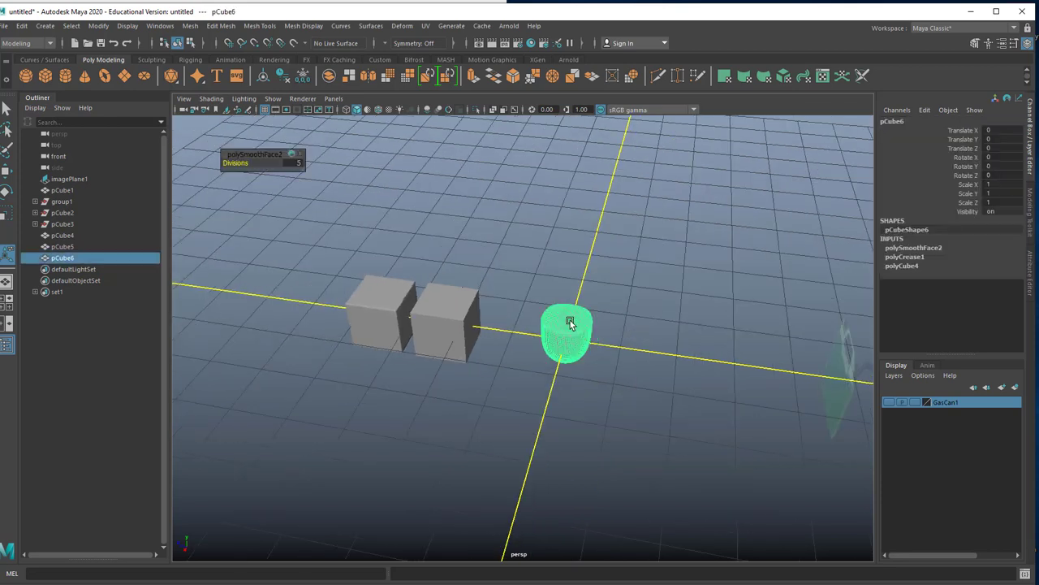
pyautogui.press('w')
pyautogui.moveTo(559, 348); pyautogui.dragTo(625, 263)
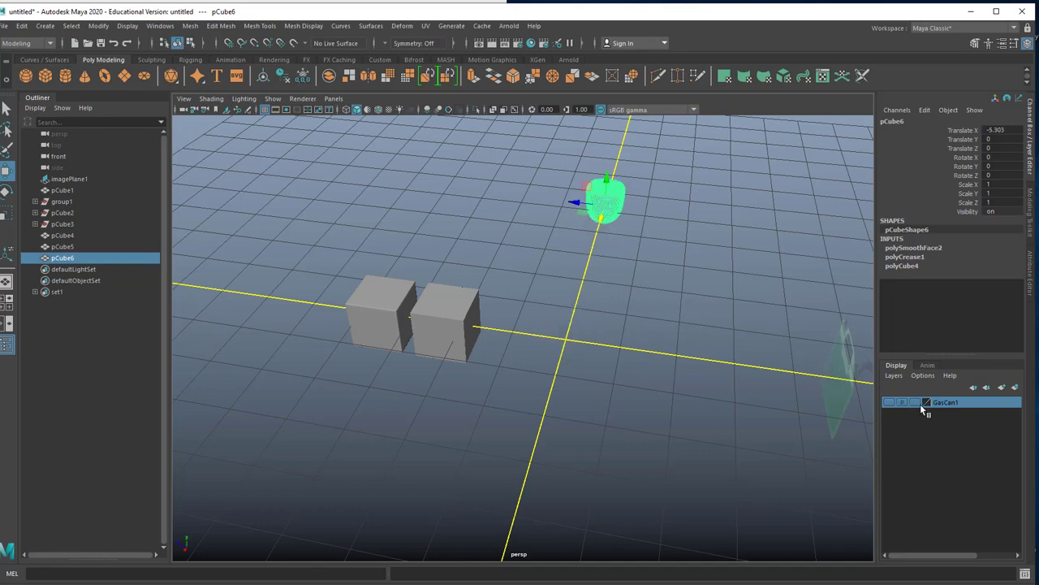
# - Make the GasCan1 layer visible and switch the fuel can to its unsmoothed display
pyautogui.click(892, 403)
pyautogui.scroll(5, 623, 371)
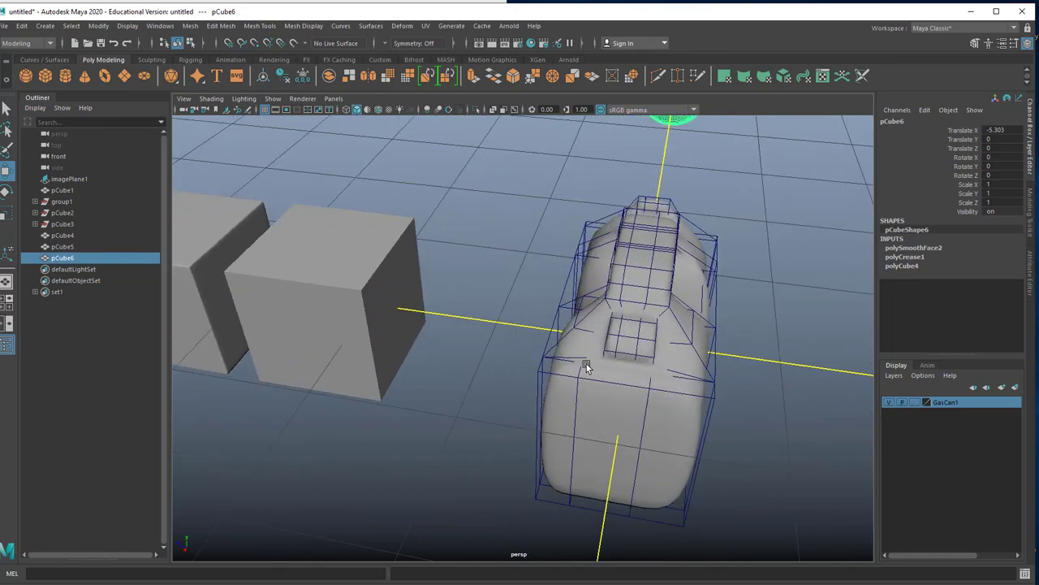
pyautogui.keyDown('alt'); pyautogui.moveTo(586, 359); pyautogui.dragTo(592, 379); pyautogui.keyUp('alt')
pyautogui.scroll(5, 592, 379)
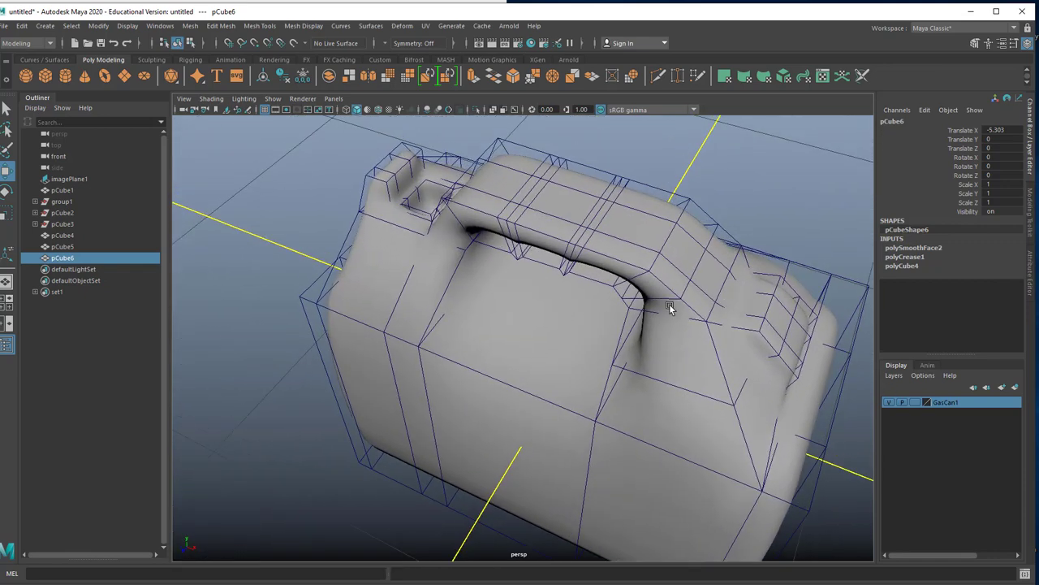
pyautogui.click(673, 304)
pyautogui.press('1')
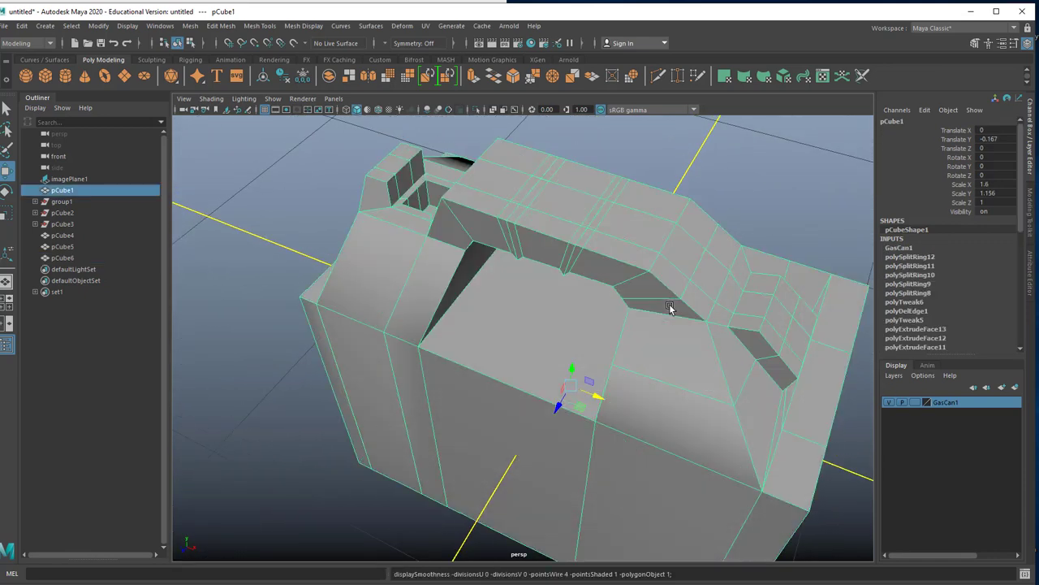
# - Use the Crease Tool to sharpen the long upper and lower edges along one side of the fuel can's handle, with smooth preview shown over the cage
pyautogui.moveTo(609, 261); pyautogui.dragTo(611, 229, button='right')
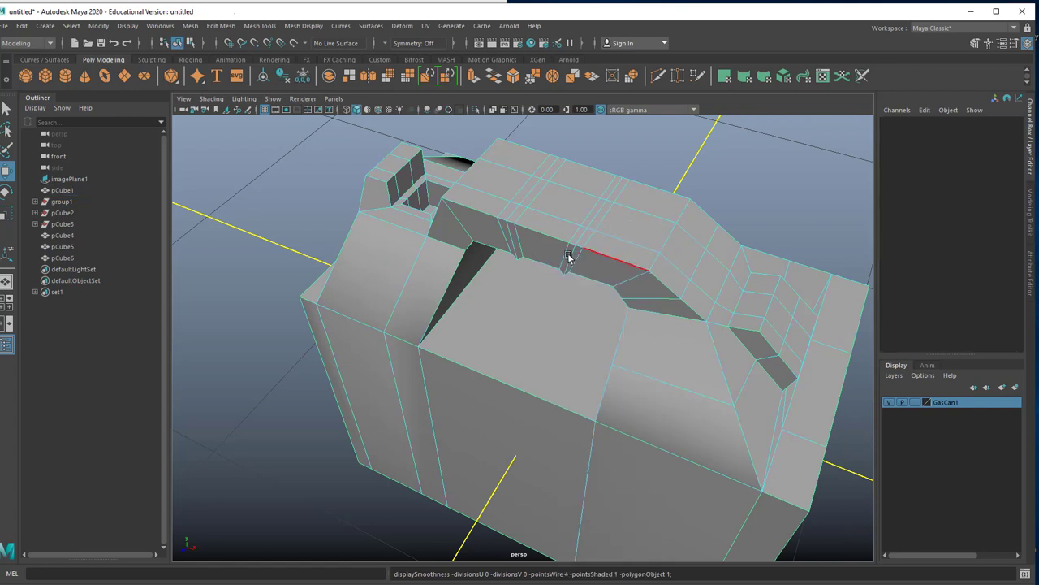
pyautogui.click(477, 213)
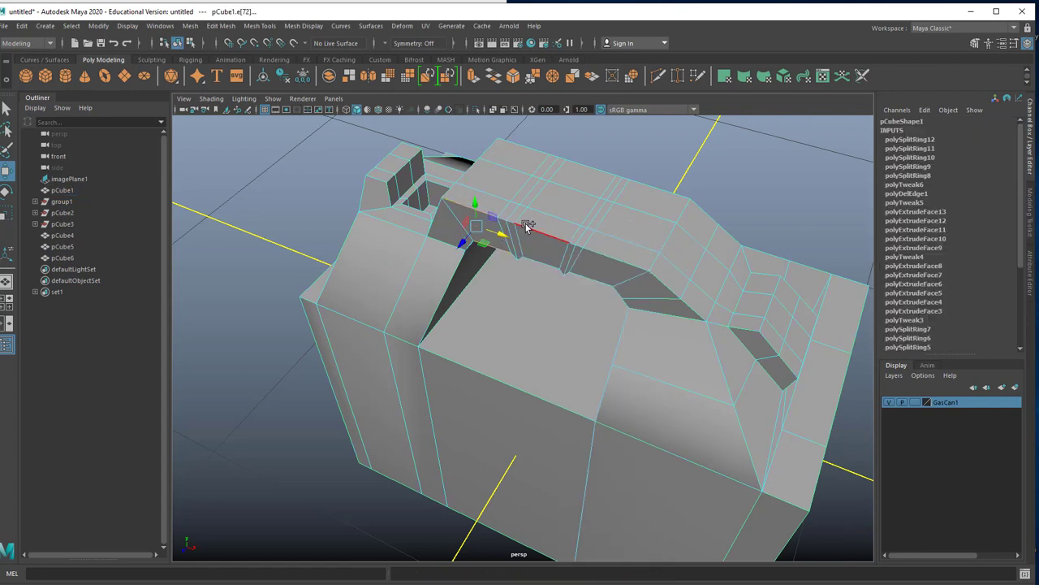
pyautogui.keyDown('shift'); pyautogui.click(596, 257); pyautogui.keyUp('shift')
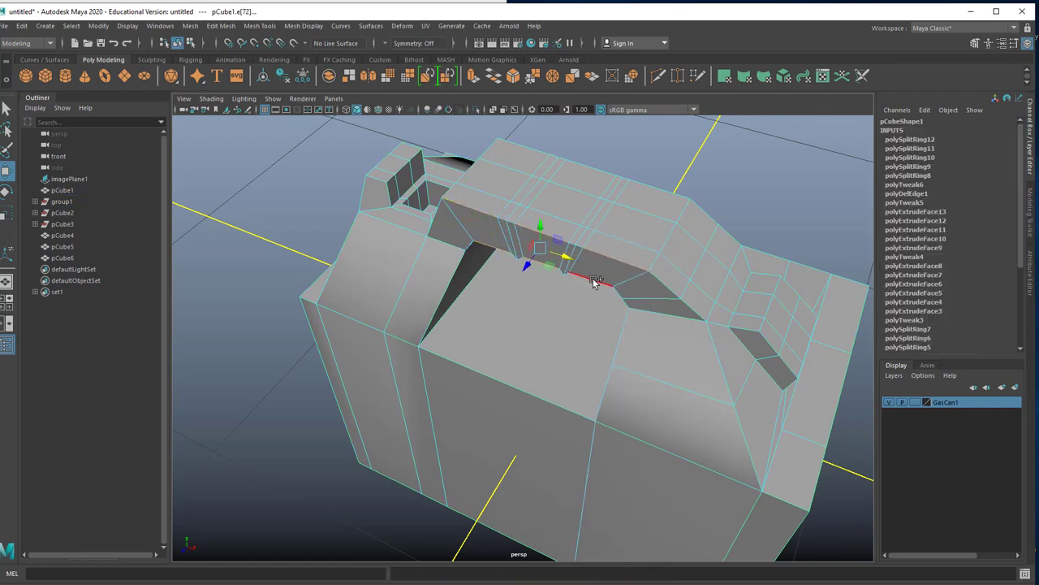
pyautogui.keyDown('shift'); pyautogui.click(664, 281); pyautogui.keyUp('shift')
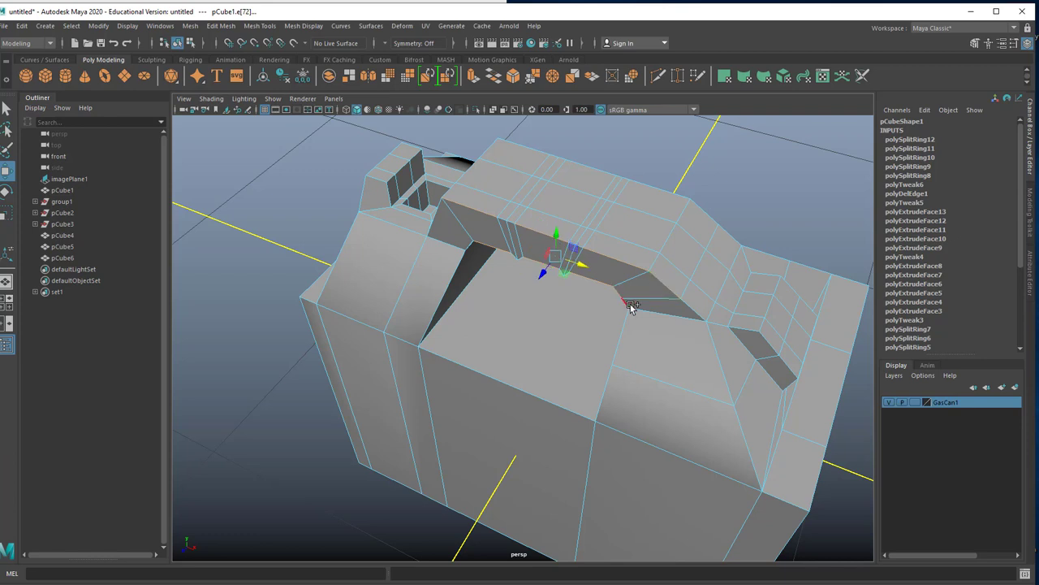
pyautogui.keyDown('shift'); pyautogui.click(688, 307); pyautogui.keyUp('shift')
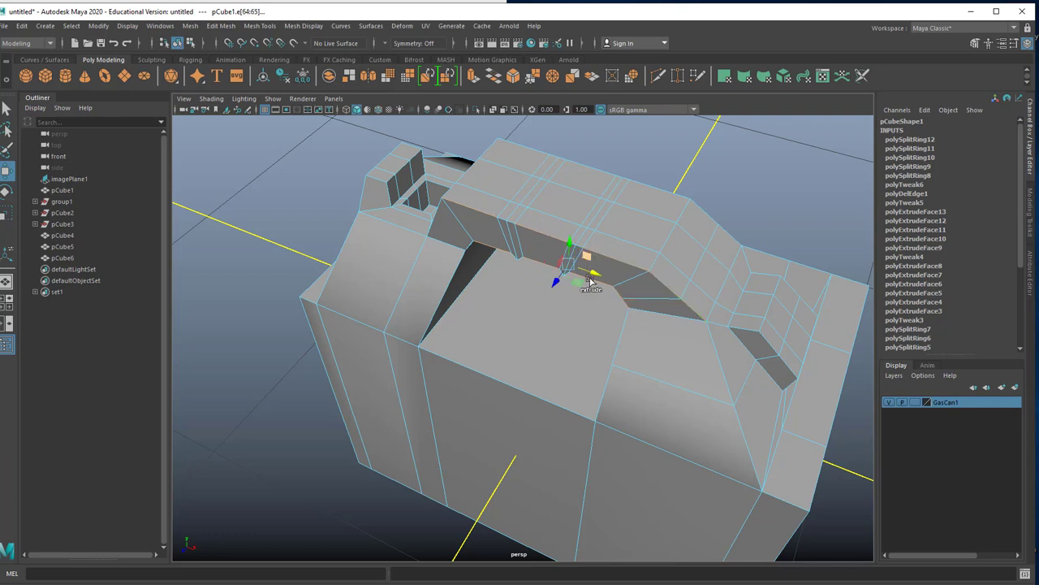
pyautogui.keyDown('shift'); pyautogui.click(432, 227); pyautogui.keyUp('shift')
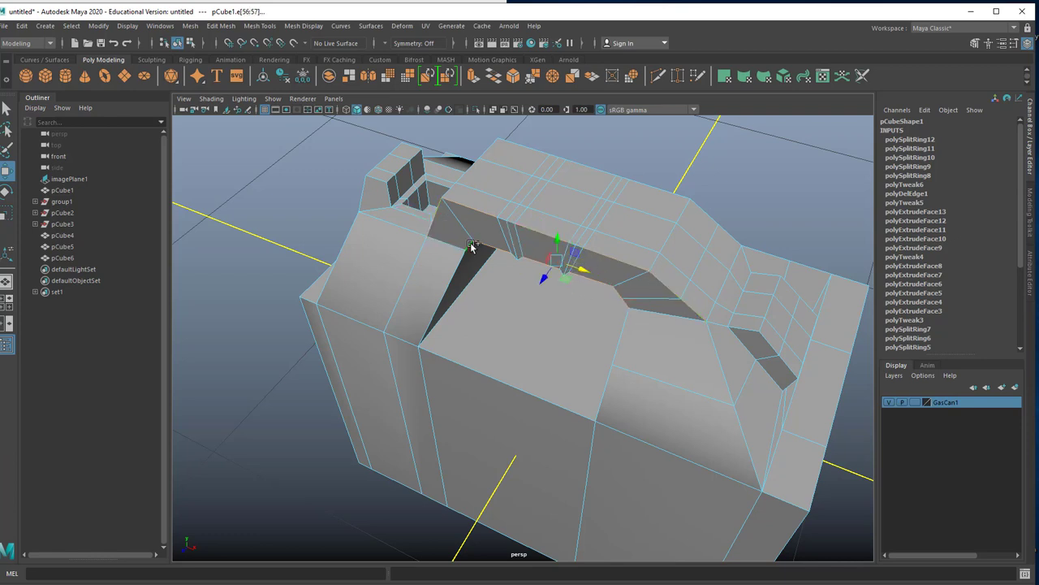
pyautogui.keyDown('alt'); pyautogui.moveTo(488, 237); pyautogui.dragTo(560, 278); pyautogui.keyUp('alt')
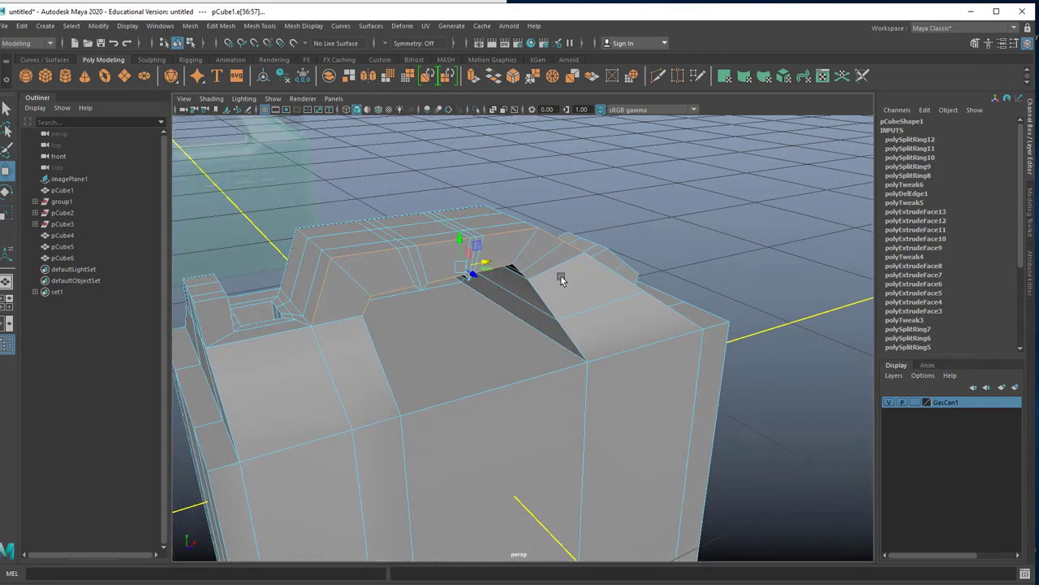
pyautogui.press('2')
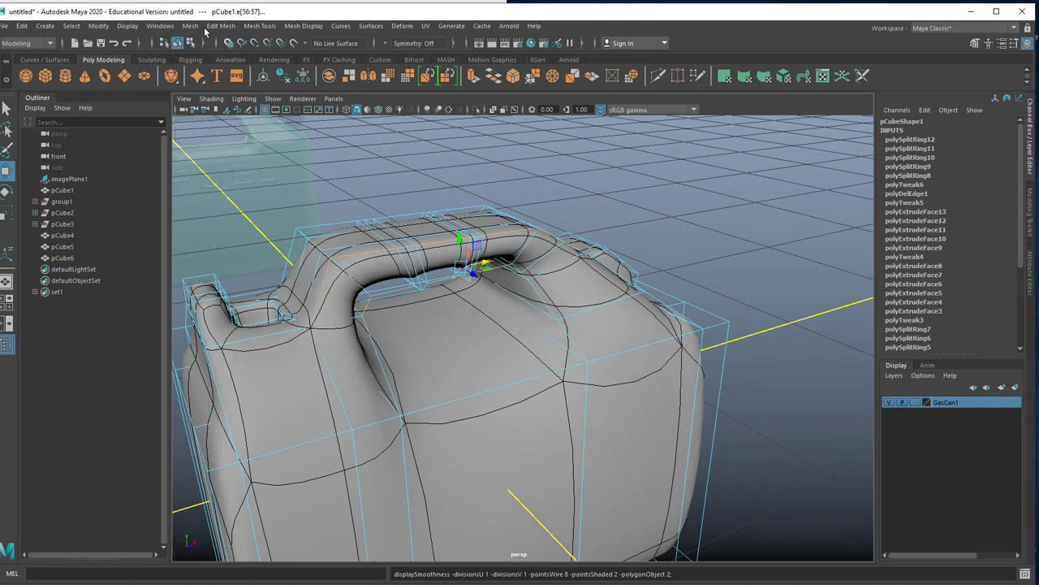
pyautogui.click(260, 26)
pyautogui.click(280, 84)
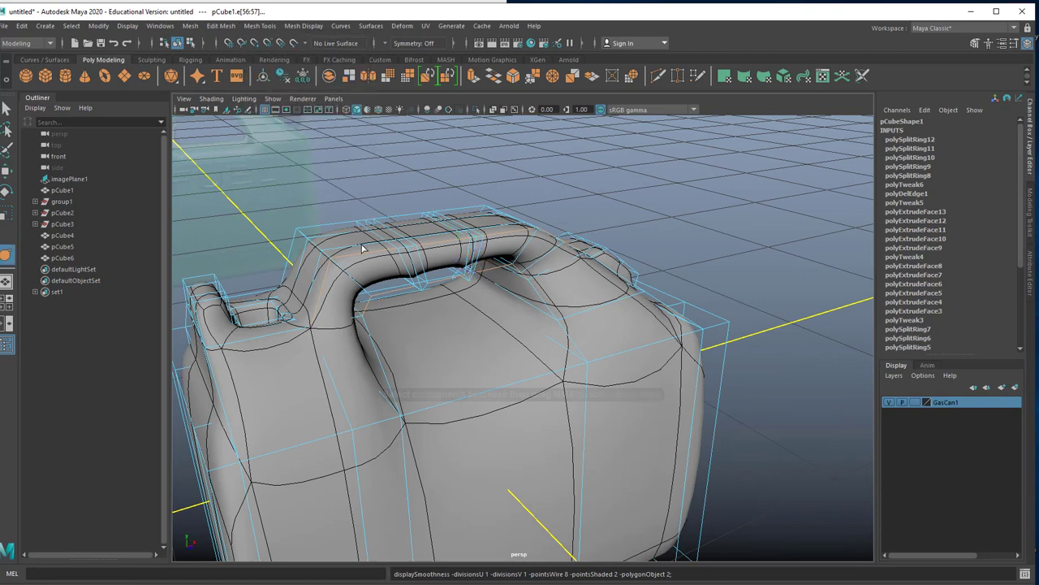
pyautogui.moveTo(382, 248); pyautogui.dragTo(587, 290, button='middle')
# - Crease the remaining short edges beneath the handle's grip and display the can as a full smooth preview
pyautogui.keyDown('alt'); pyautogui.moveTo(587, 293); pyautogui.dragTo(376, 265); pyautogui.keyUp('alt')
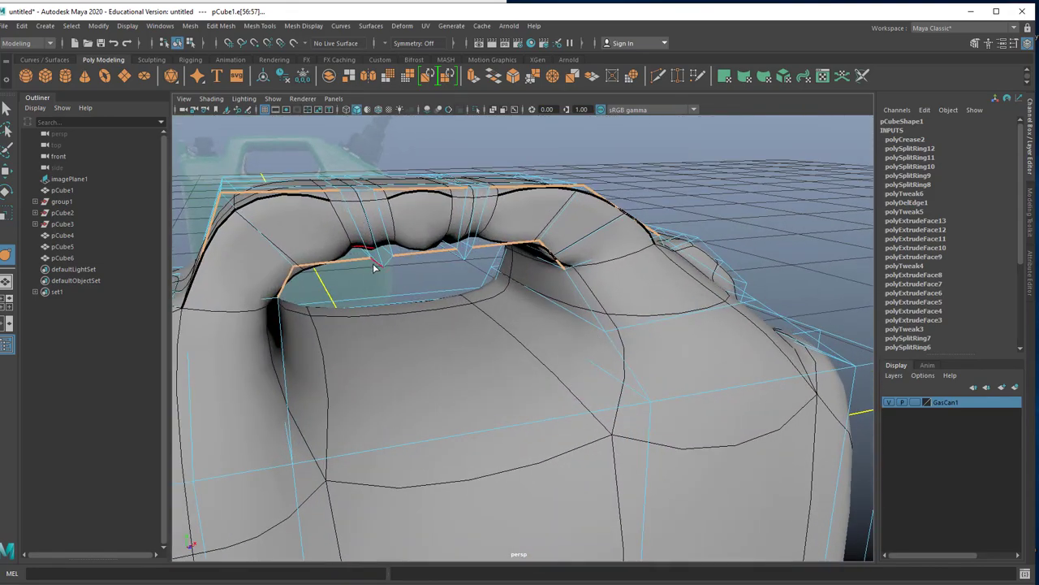
pyautogui.moveTo(388, 260); pyautogui.dragTo(574, 301, button='middle')
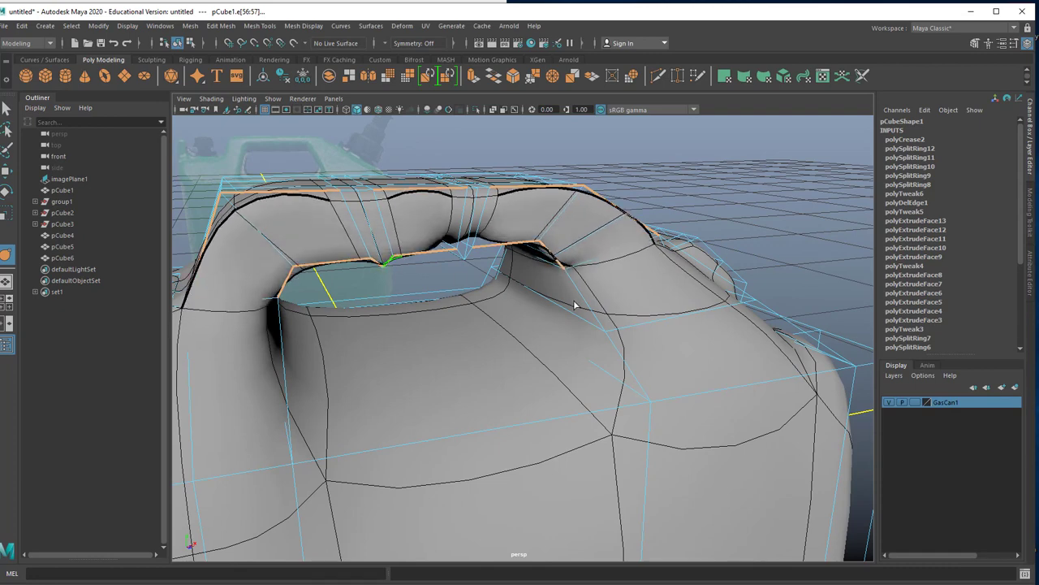
pyautogui.click(471, 255)
pyautogui.moveTo(471, 254); pyautogui.dragTo(679, 281, button='middle')
pyautogui.press('3')
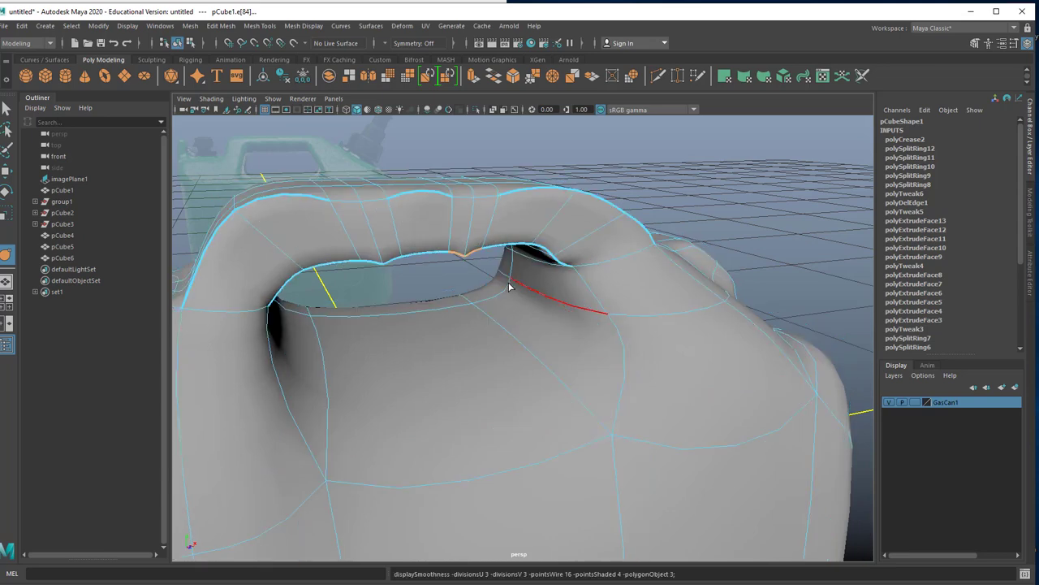
pyautogui.press('w')
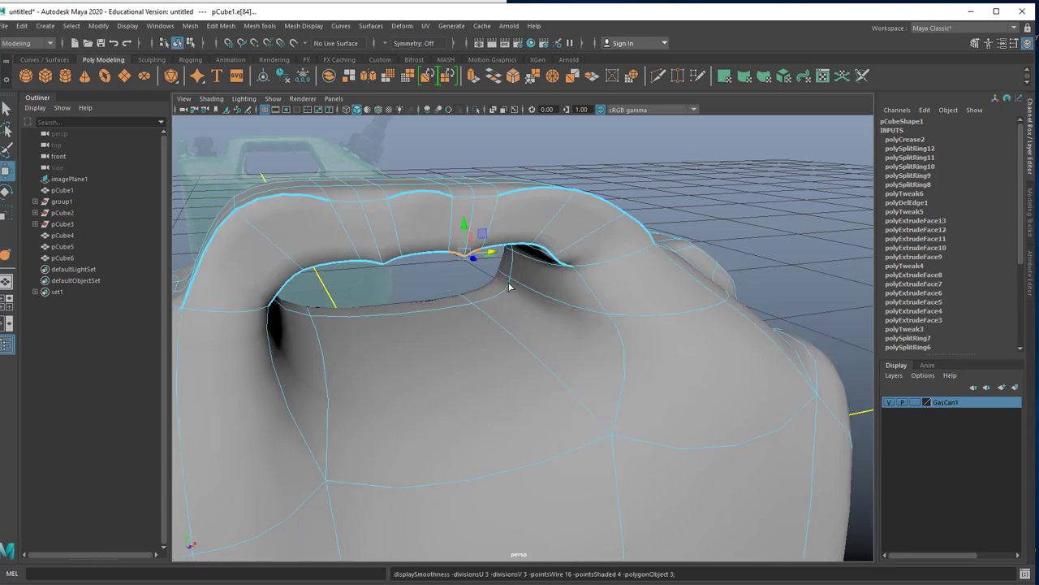
pyautogui.scroll(-4, 550, 330)
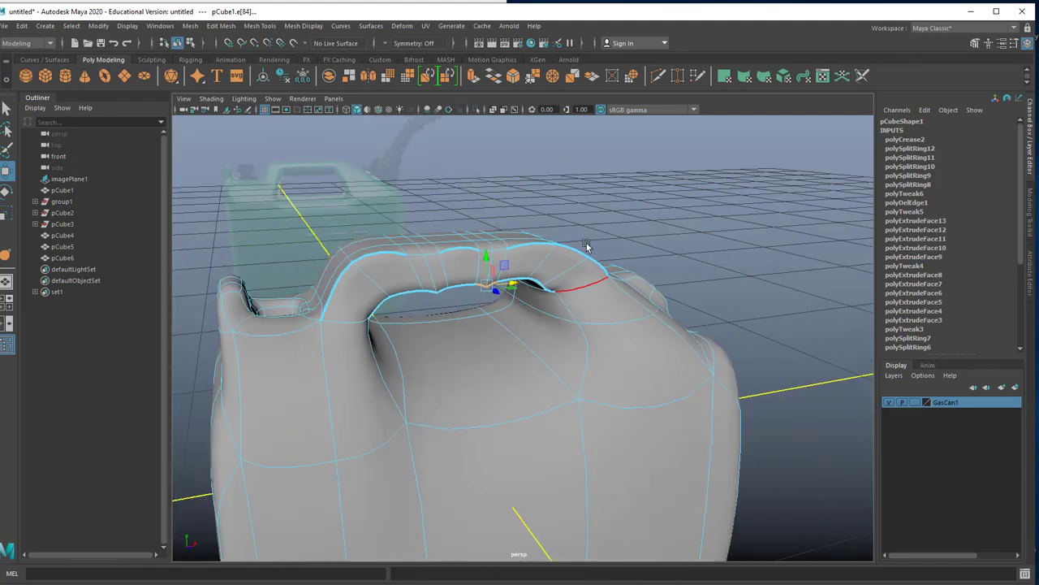
# - Crease the edge loop around the base of the raised block on the can's sloping shoulder
pyautogui.click(587, 246)
pyautogui.keyDown('alt'); pyautogui.moveTo(516, 304); pyautogui.dragTo(584, 327); pyautogui.keyUp('alt')
pyautogui.click(586, 328)
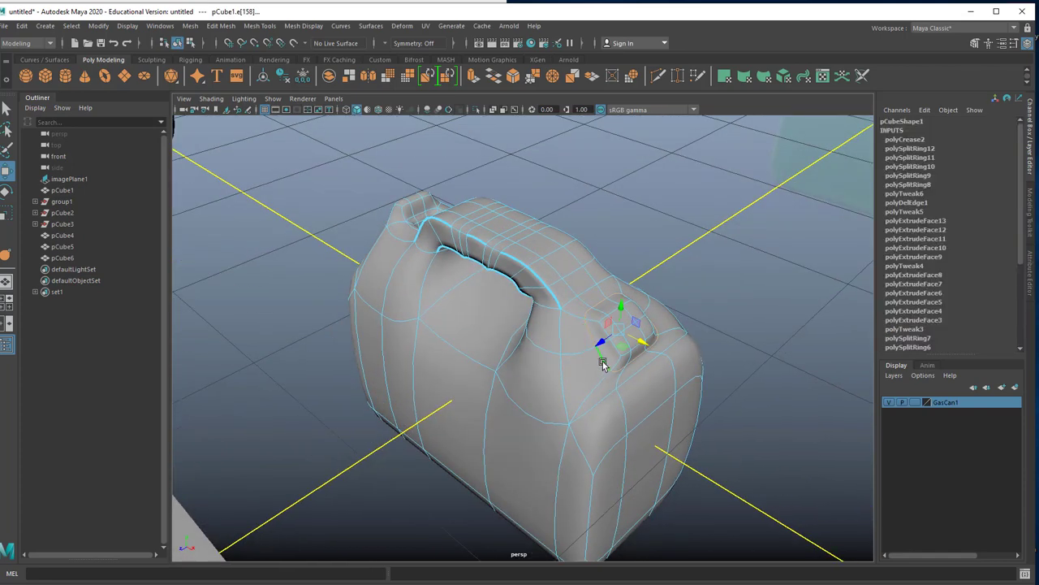
pyautogui.click(6, 255)
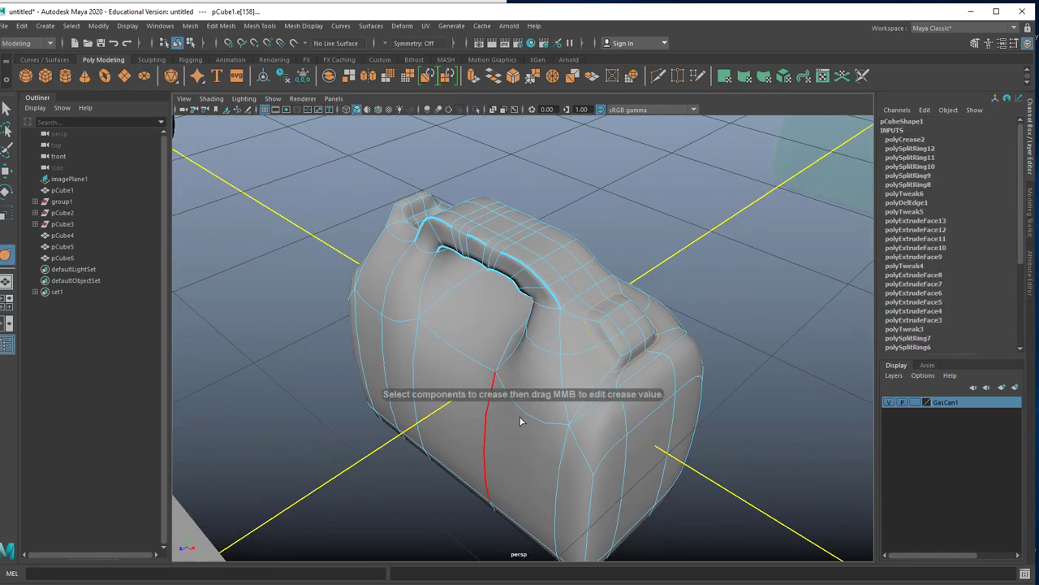
pyautogui.doubleClick(601, 359)
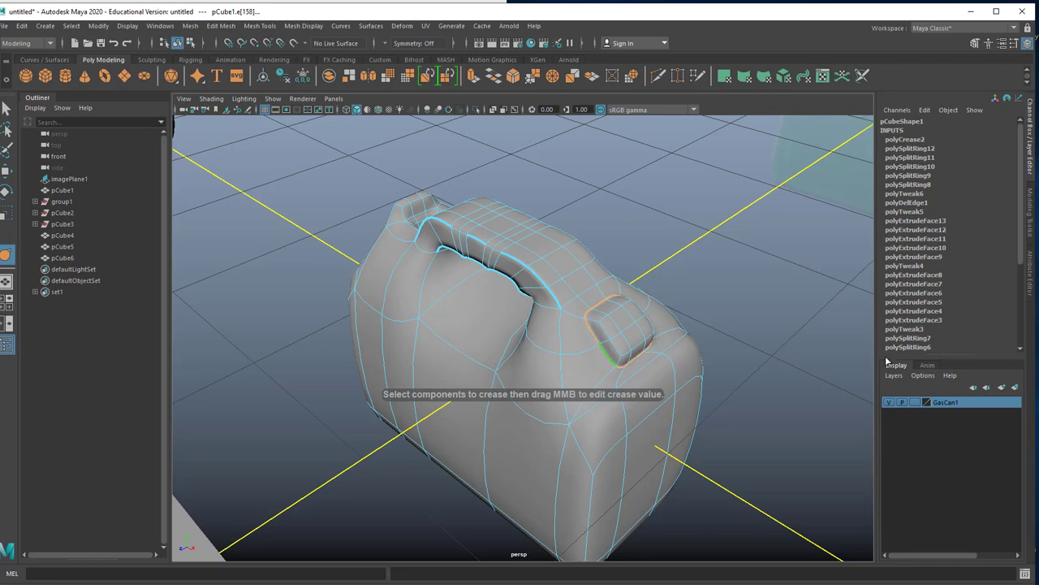
pyautogui.press('q')
pyautogui.click(701, 279)
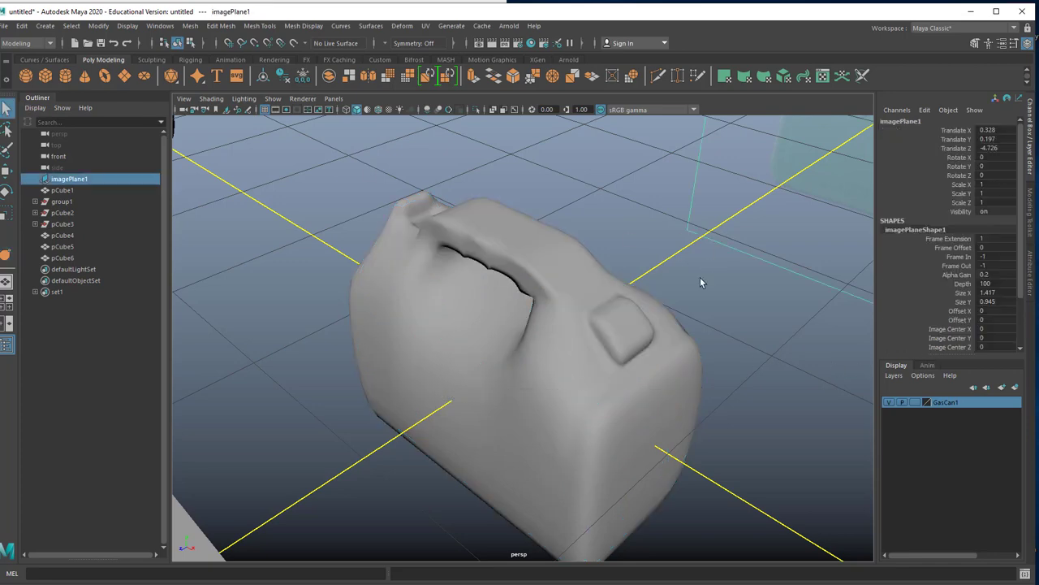
# - Crease the edge loop around the outer face of the raised shoulder block
pyautogui.keyDown('alt'); pyautogui.moveTo(623, 370); pyautogui.dragTo(443, 346); pyautogui.keyUp('alt')
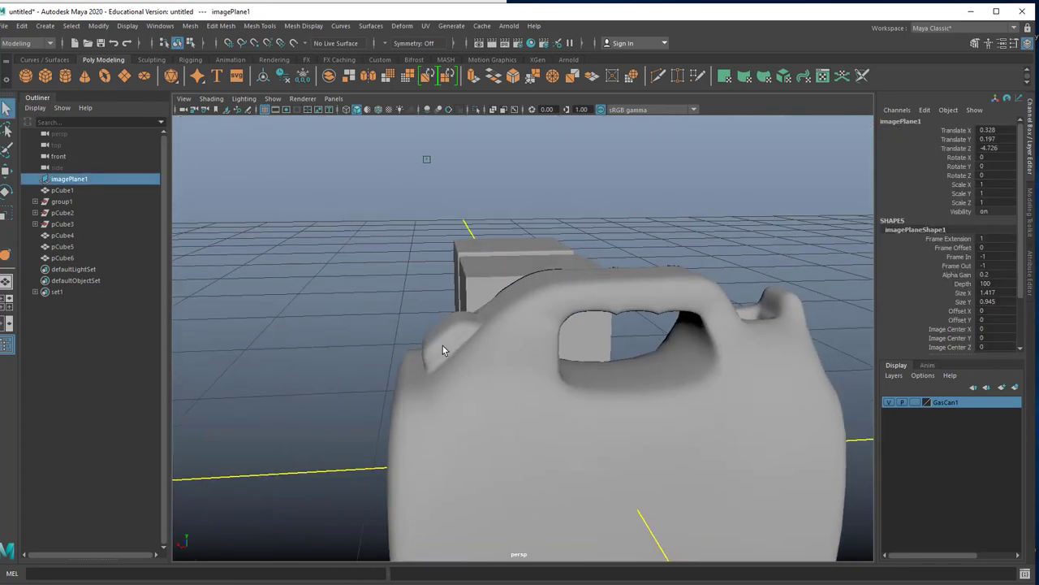
pyautogui.click(443, 346)
pyautogui.moveTo(442, 346); pyautogui.dragTo(445, 261, button='right')
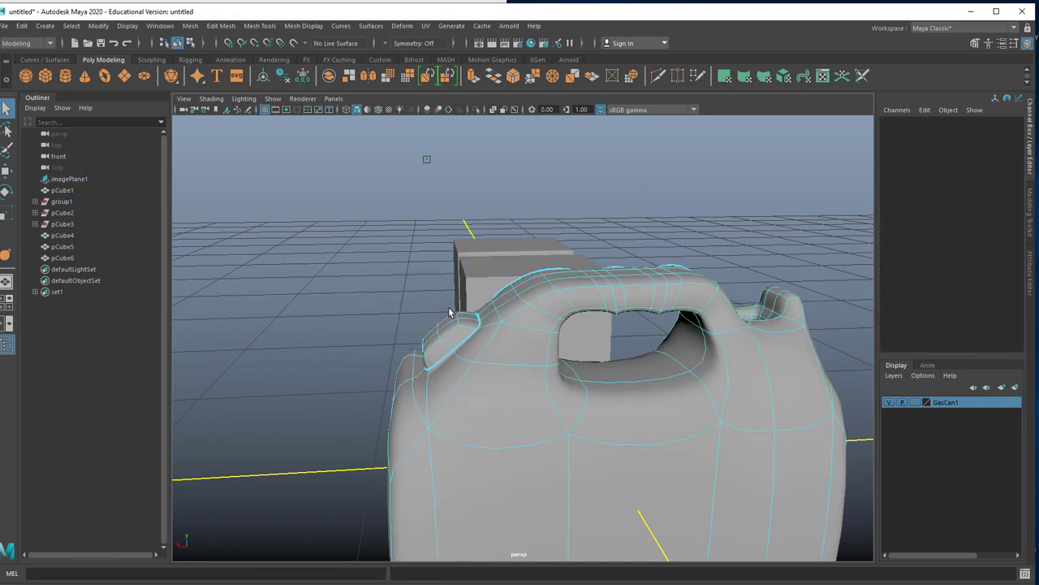
pyautogui.click(452, 333)
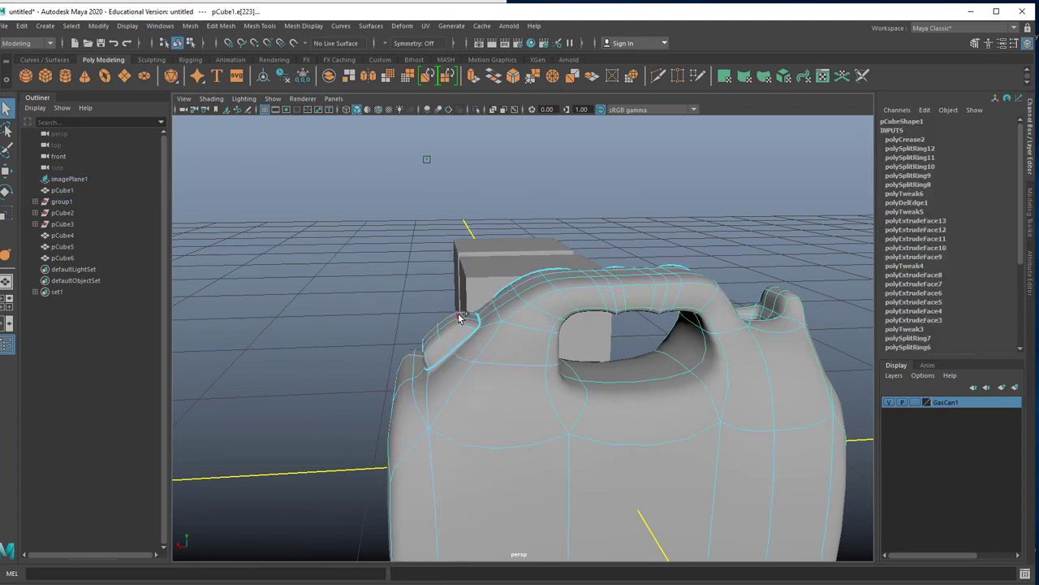
pyautogui.keyDown('alt'); pyautogui.moveTo(467, 346); pyautogui.dragTo(635, 369); pyautogui.keyUp('alt')
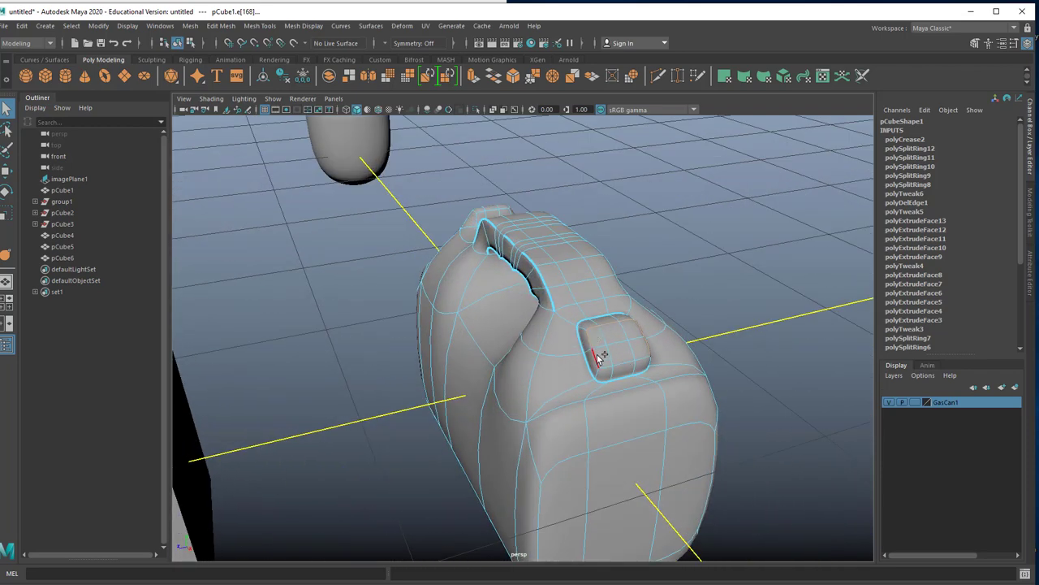
pyautogui.keyDown('shift'); pyautogui.click(609, 368); pyautogui.keyUp('shift')
pyautogui.keyDown('shift'); pyautogui.click(623, 367); pyautogui.keyUp('shift')
pyautogui.click(6, 255)
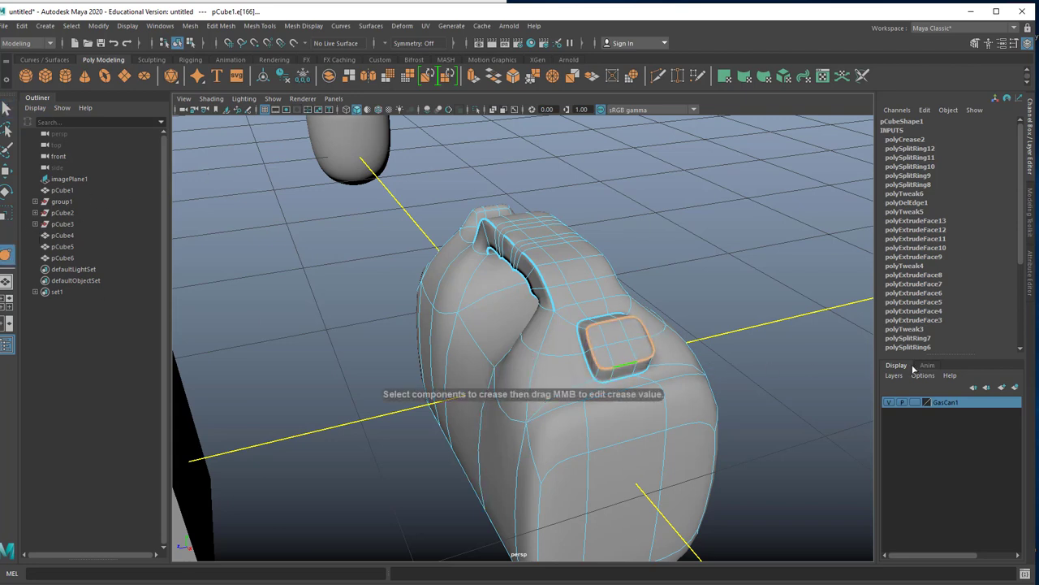
pyautogui.press('q')
pyautogui.click(679, 269)
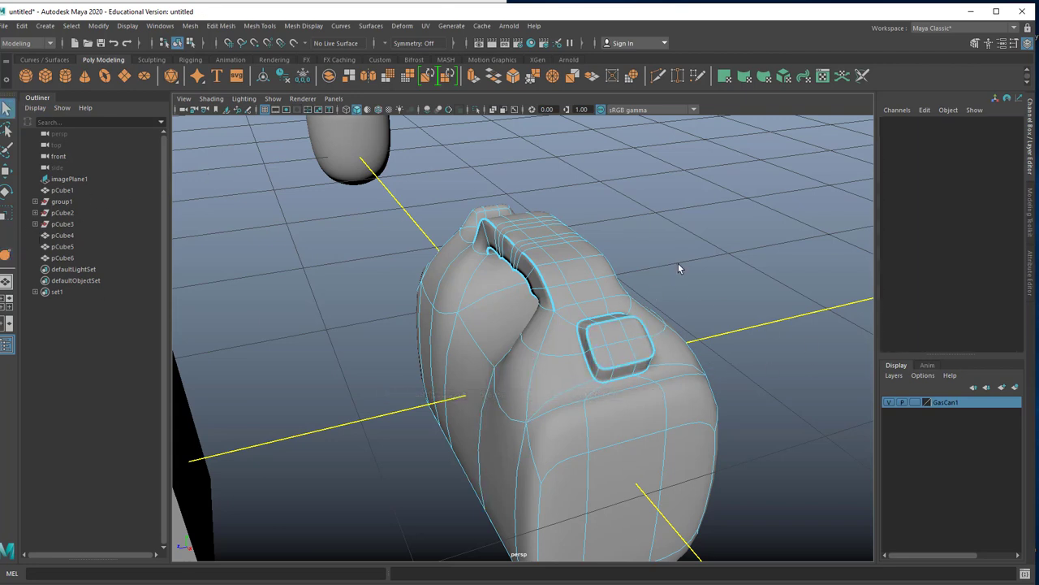
# - Crease the uncreased edge segments along the handle's upper side edge to make one continuous crease line
pyautogui.hotkey('alt', 'Tab')
pyautogui.click(278, 320)
pyautogui.keyDown('alt'); pyautogui.moveTo(729, 360); pyautogui.dragTo(760, 376); pyautogui.keyUp('alt')
pyautogui.keyDown('alt'); pyautogui.moveTo(514, 294); pyautogui.dragTo(435, 263); pyautogui.keyUp('alt')
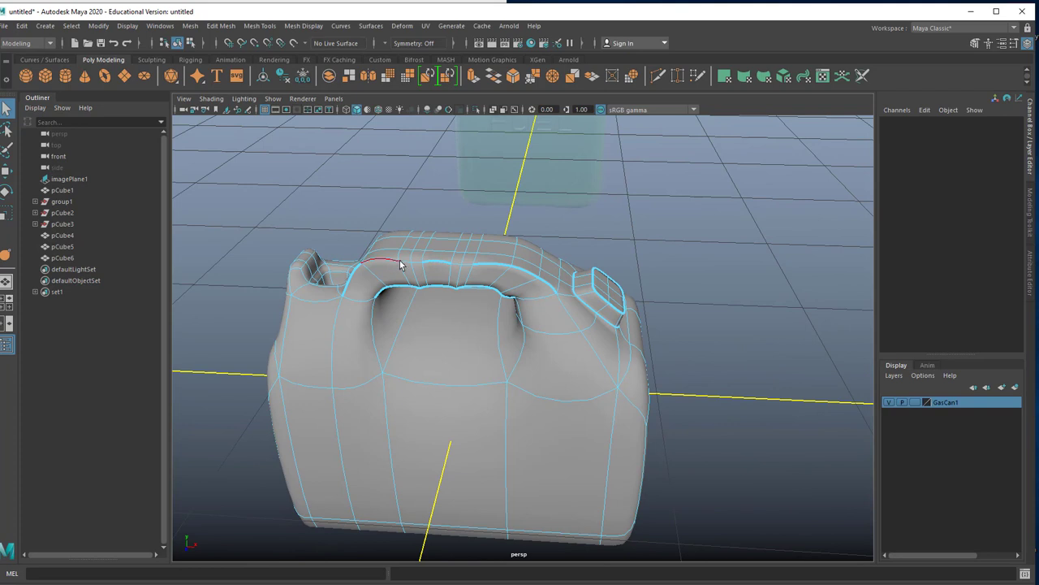
pyautogui.click(408, 266)
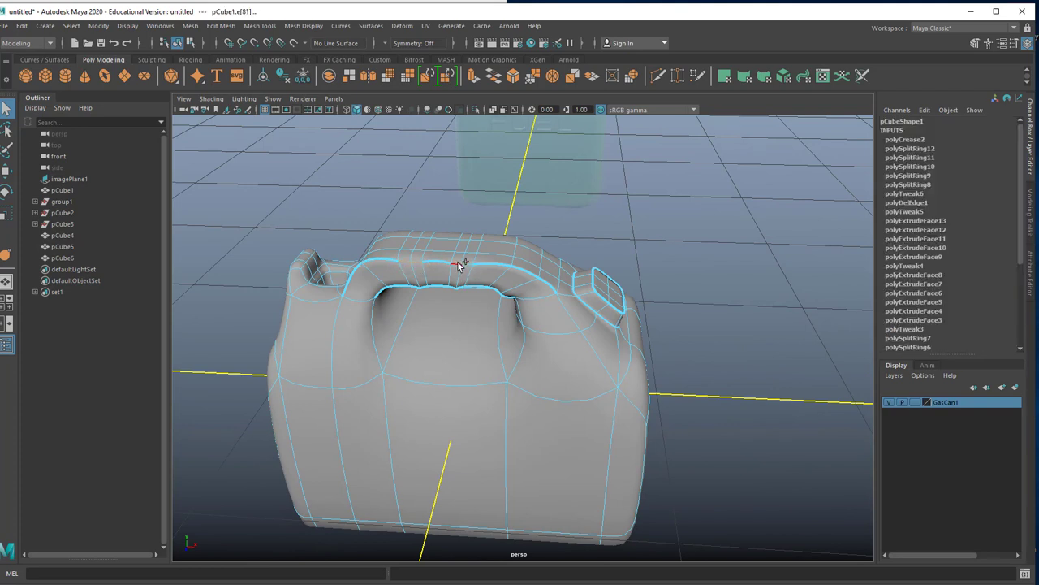
pyautogui.click(5, 255)
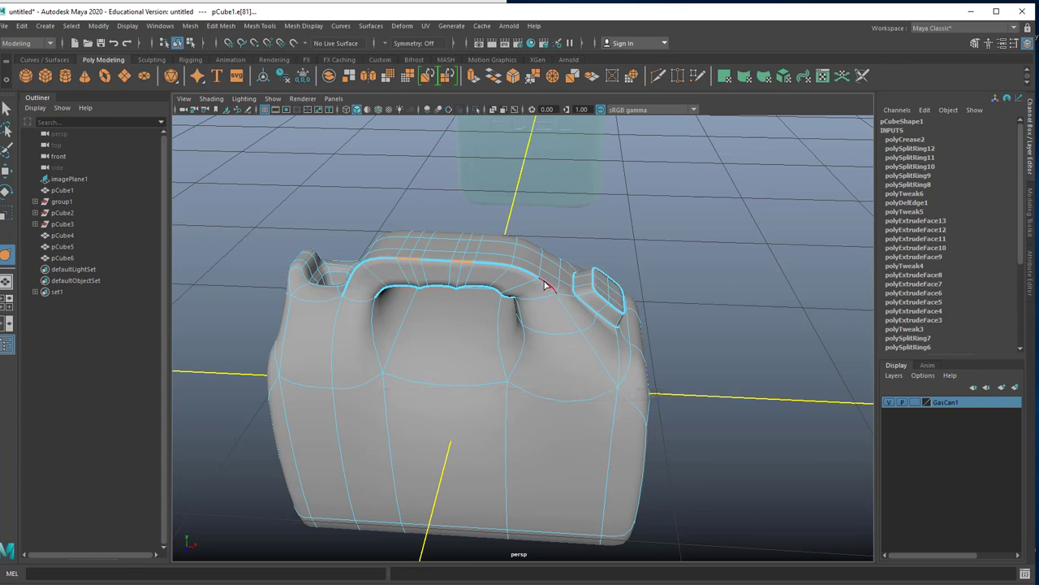
pyautogui.click(487, 269)
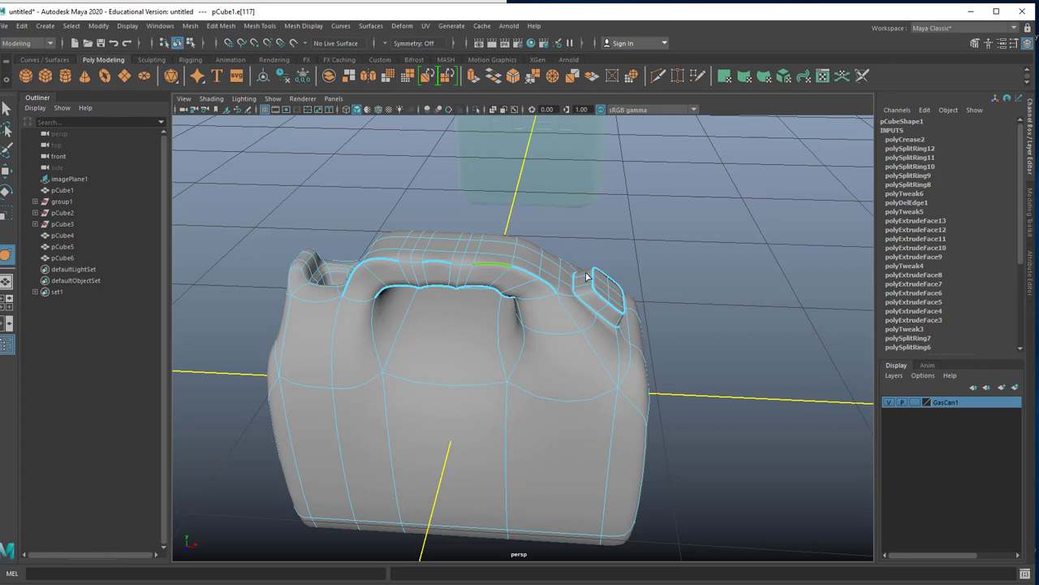
pyautogui.click(382, 265)
pyautogui.click(414, 263)
pyautogui.click(464, 267)
pyautogui.click(470, 268)
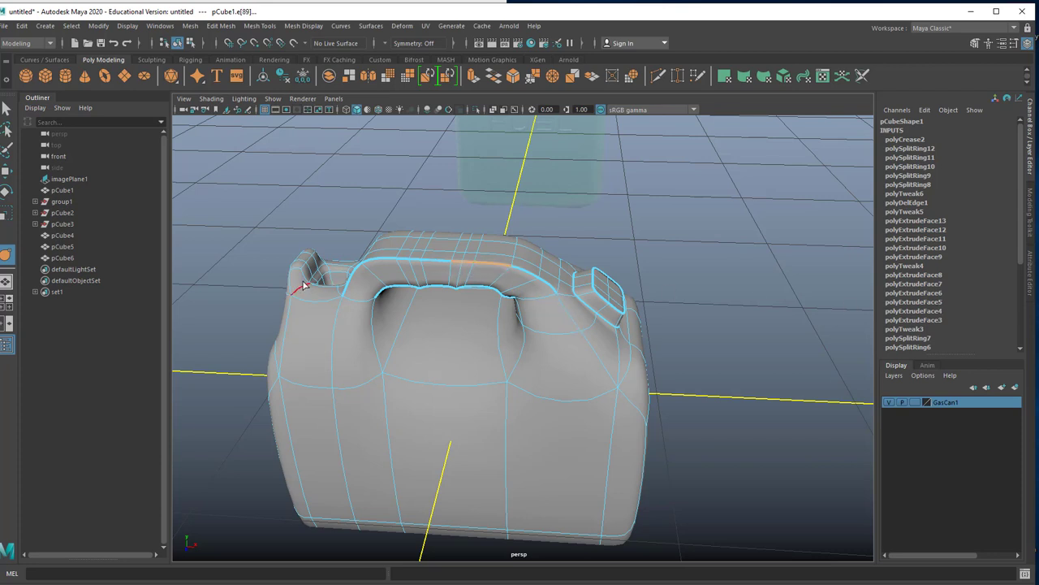
# - Crease the edges around the top face of the small raised block at the opposite end of the handle
pyautogui.click(300, 275)
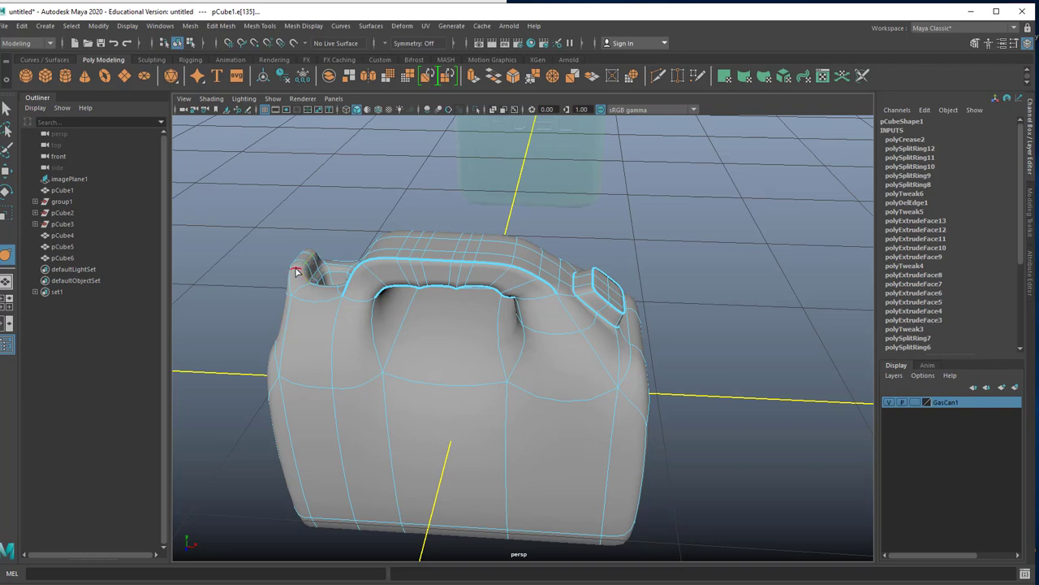
pyautogui.keyDown('shift'); pyautogui.click(296, 271); pyautogui.keyUp('shift')
pyautogui.keyDown('alt'); pyautogui.moveTo(311, 291); pyautogui.dragTo(426, 284); pyautogui.keyUp('alt')
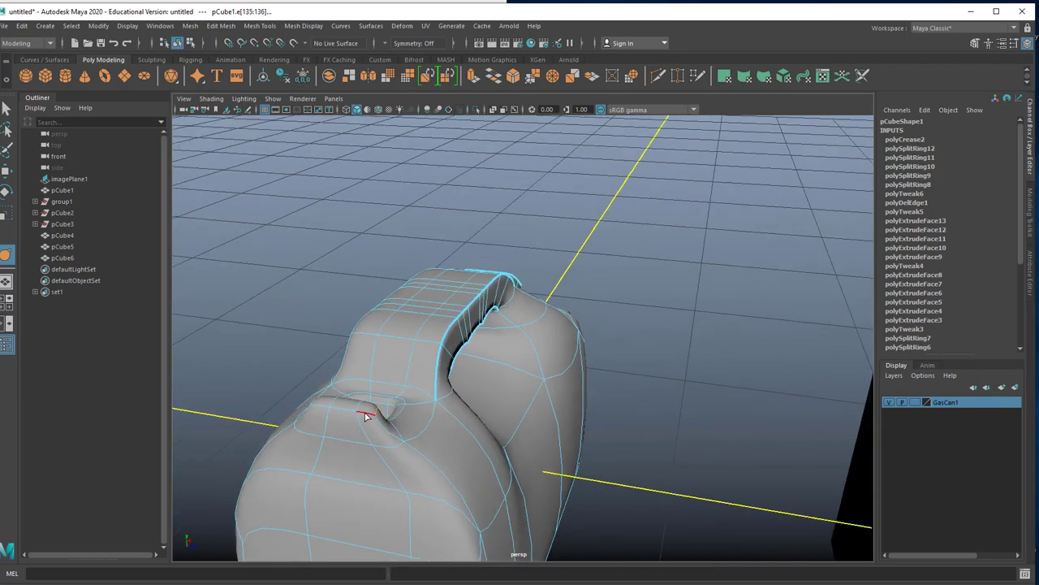
pyautogui.keyDown('shift'); pyautogui.click(339, 410); pyautogui.keyUp('shift')
pyautogui.keyDown('alt'); pyautogui.moveTo(325, 414); pyautogui.dragTo(659, 445); pyautogui.keyUp('alt')
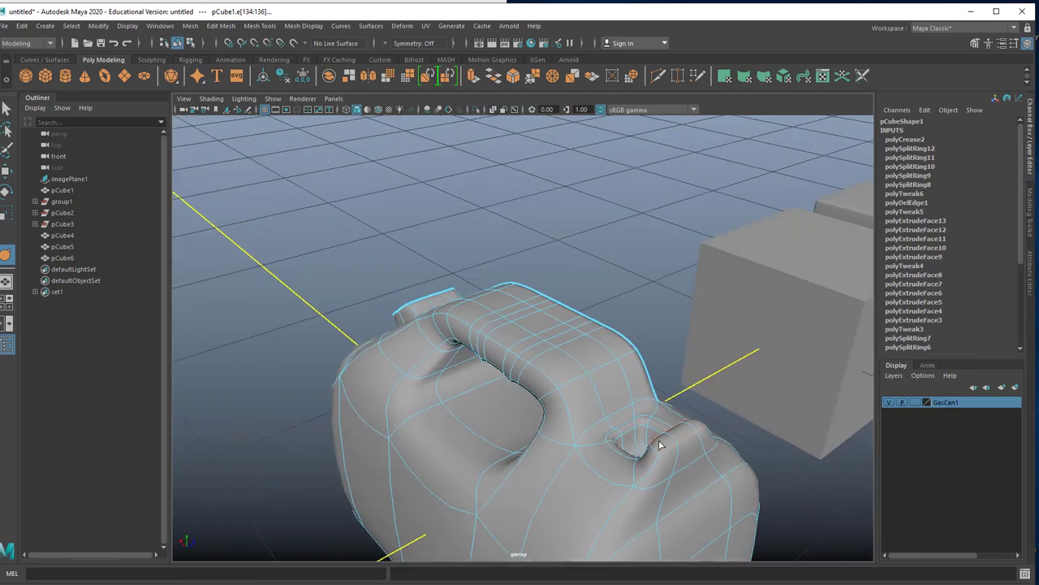
pyautogui.moveTo(667, 454); pyautogui.dragTo(1037, 427, button='middle')
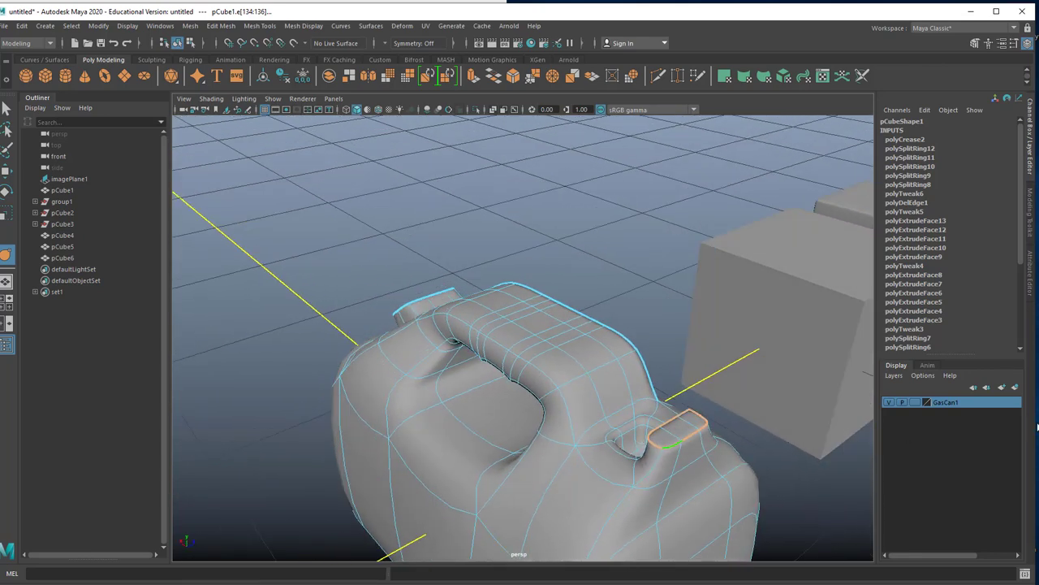
# - Add the missing front edge to the loop around the end block's top face and crease it
pyautogui.keyDown('shift'); pyautogui.click(646, 450); pyautogui.keyUp('shift')
pyautogui.moveTo(668, 460); pyautogui.dragTo(937, 448, button='middle')
pyautogui.keyDown('alt'); pyautogui.moveTo(722, 462); pyautogui.dragTo(410, 434); pyautogui.keyUp('alt')
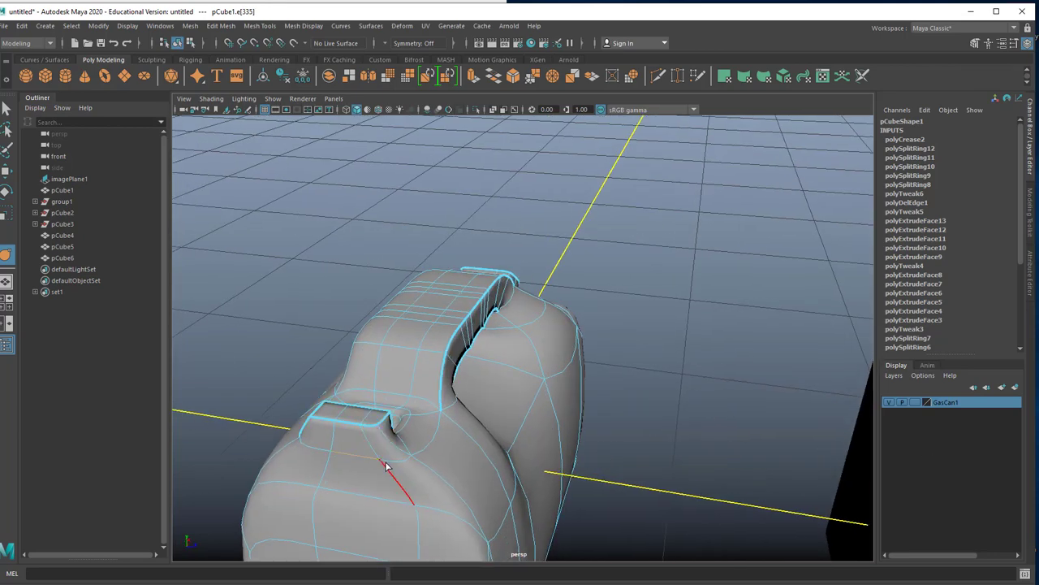
# - Crease the edges along the outer base of the small end block
pyautogui.click(341, 453)
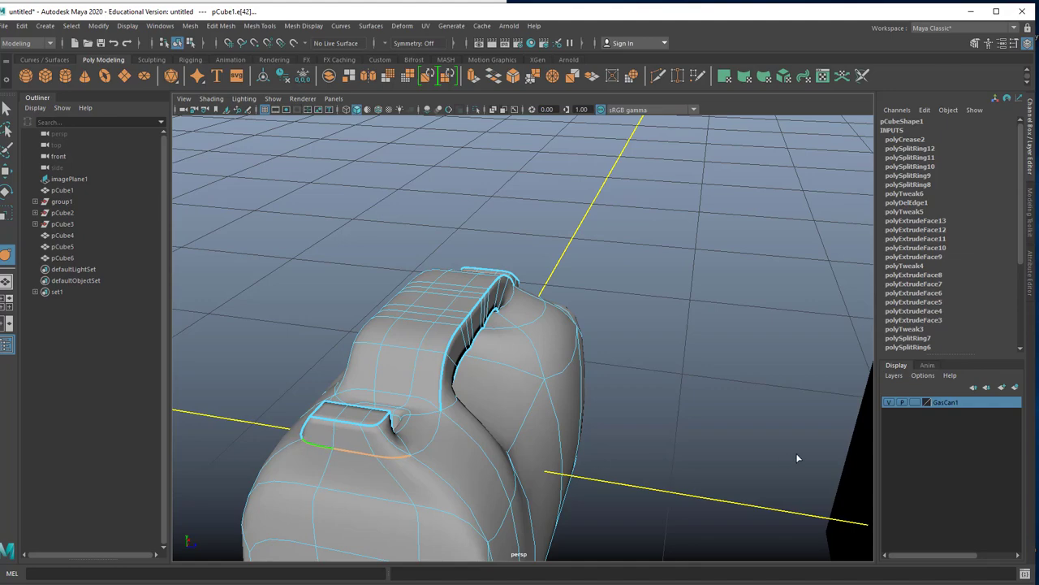
pyautogui.keyDown('alt'); pyautogui.moveTo(797, 455); pyautogui.dragTo(286, 408); pyautogui.keyUp('alt')
pyautogui.click(285, 406)
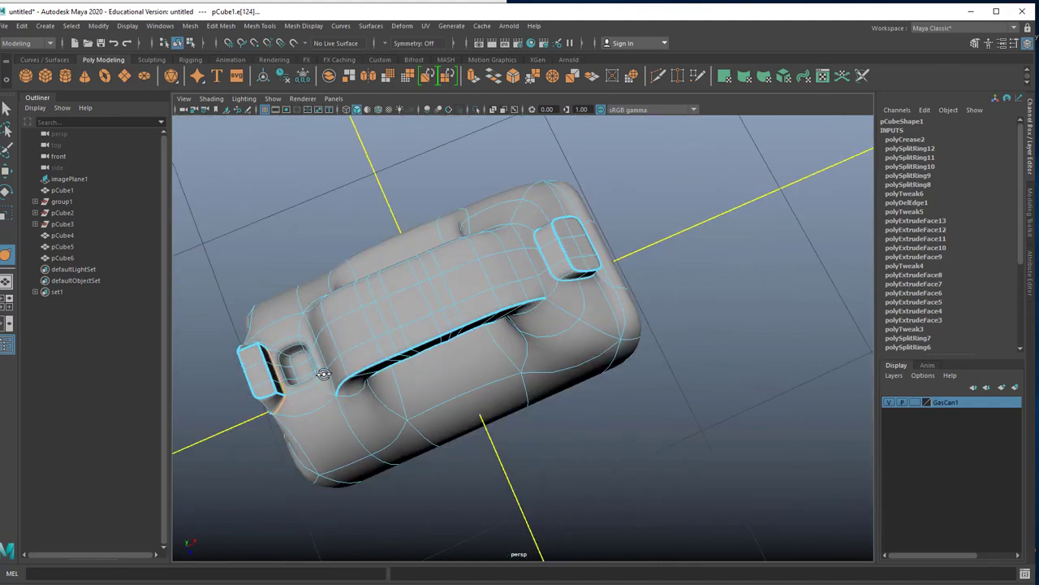
pyautogui.keyDown('alt'); pyautogui.moveTo(323, 374); pyautogui.dragTo(404, 350); pyautogui.keyUp('alt')
# - Crease the end block's upright corner edges and the remaining short base edges on its sides
pyautogui.click(471, 360)
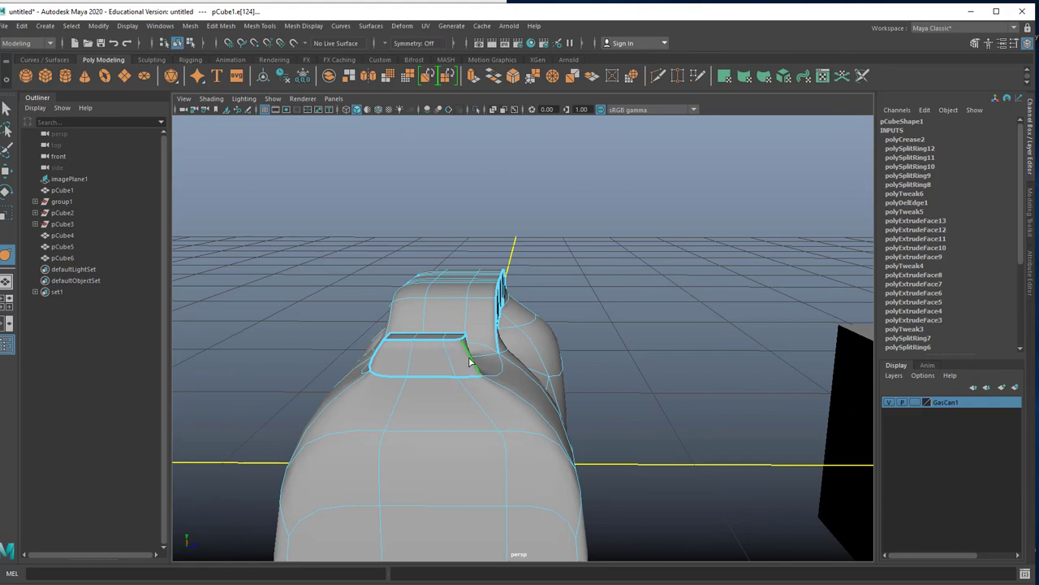
pyautogui.keyDown('alt'); pyautogui.moveTo(561, 387); pyautogui.dragTo(399, 383); pyautogui.keyUp('alt')
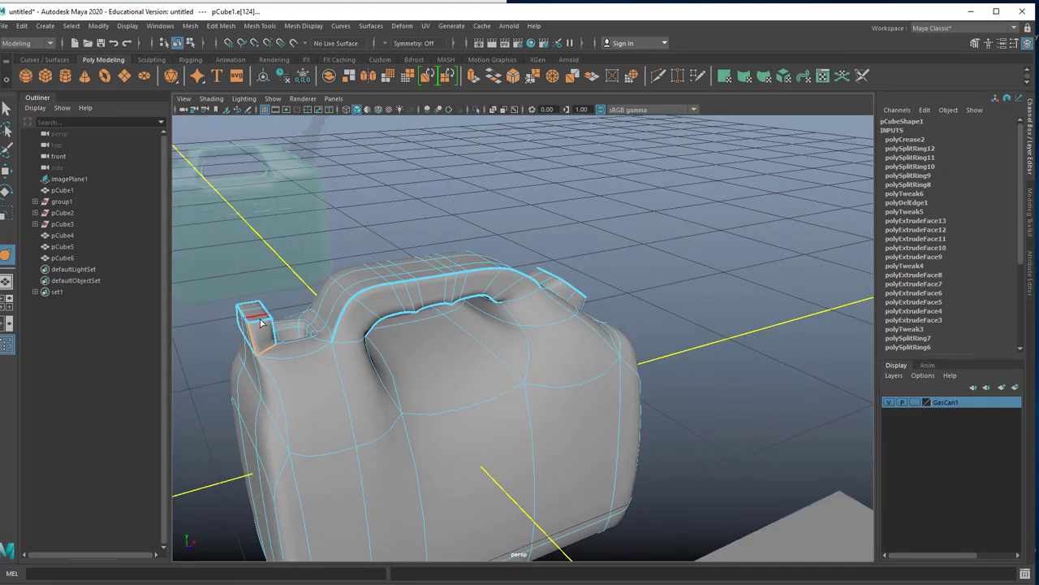
pyautogui.keyDown('alt'); pyautogui.moveTo(289, 344); pyautogui.dragTo(501, 354); pyautogui.keyUp('alt')
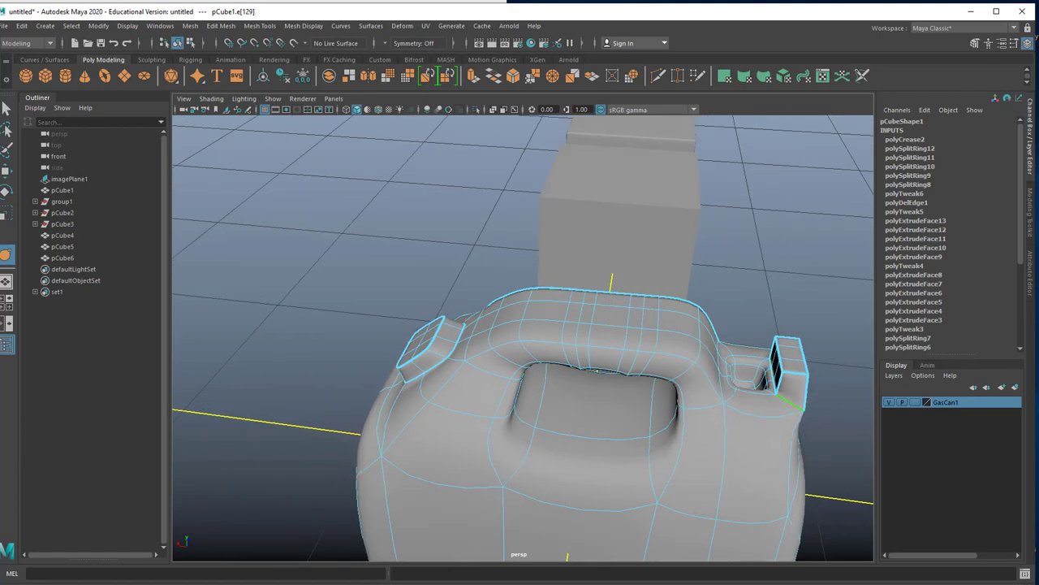
pyautogui.click(763, 401)
pyautogui.keyDown('alt'); pyautogui.moveTo(763, 401); pyautogui.dragTo(424, 376); pyautogui.keyUp('alt')
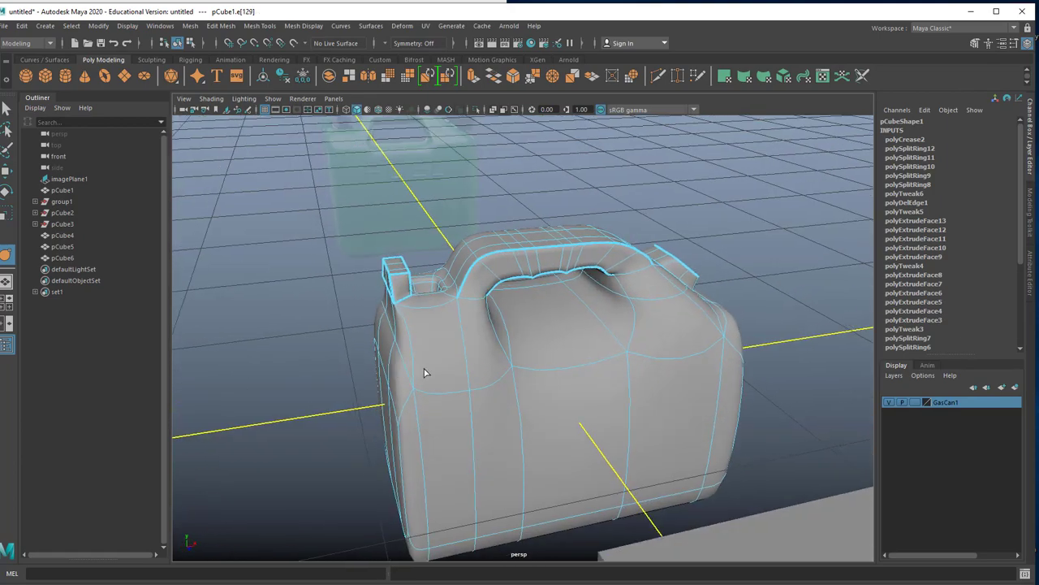
# - Review the Crease Tool's settings, close them and select the edge across the body below the handle opening
pyautogui.click(301, 252)
pyautogui.keyDown('alt'); pyautogui.moveTo(461, 344); pyautogui.dragTo(402, 332); pyautogui.keyUp('alt')
pyautogui.click(445, 355)
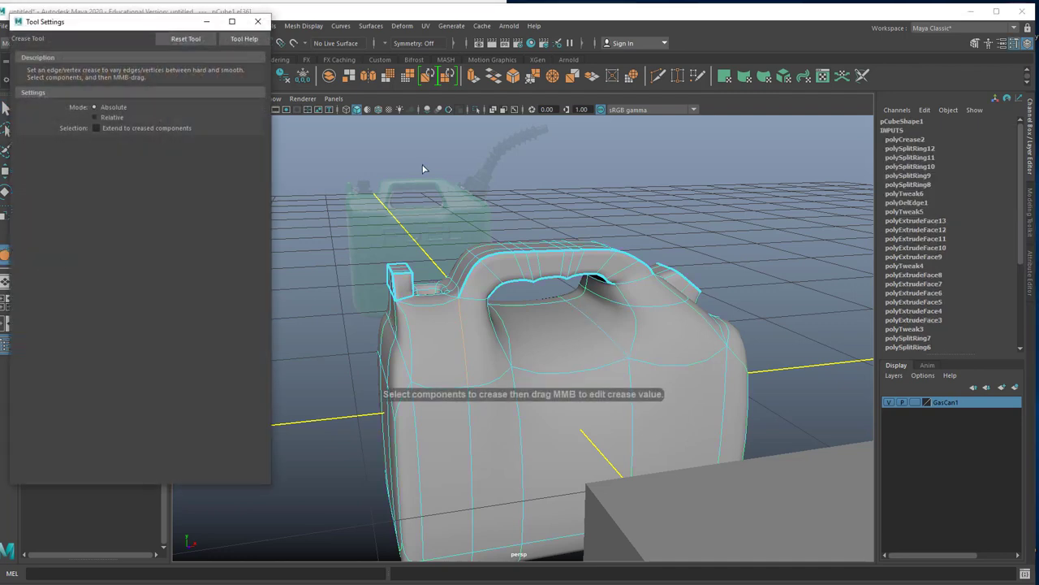
pyautogui.click(258, 22)
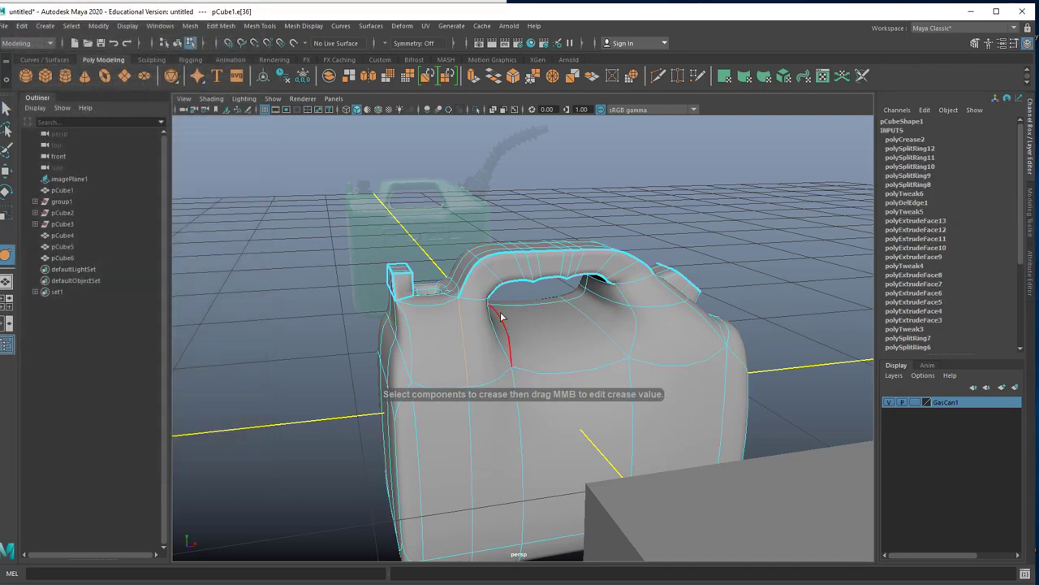
pyautogui.click(554, 378)
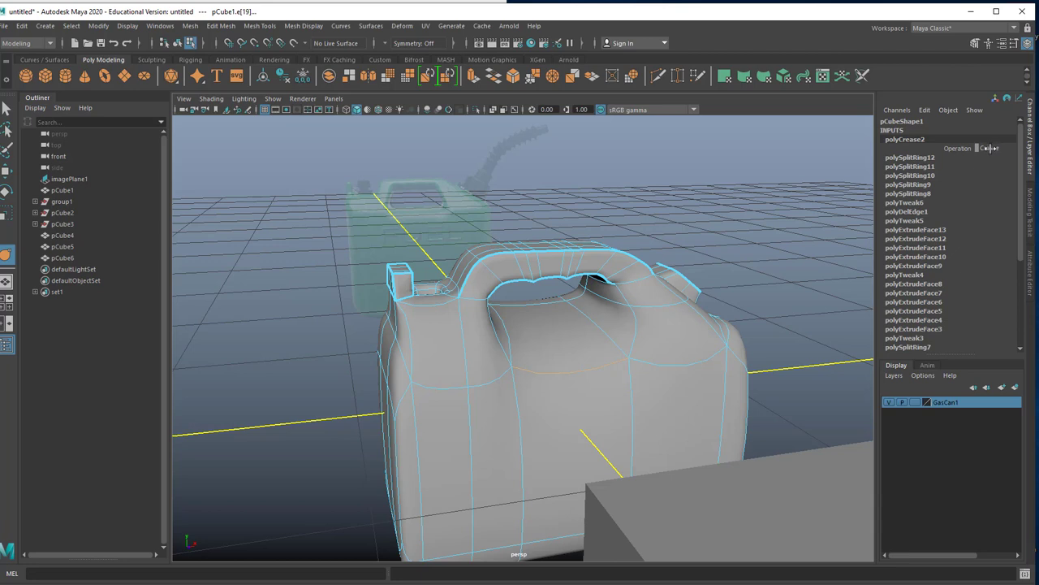
# - Try the Remove All and Remove operations on the can's polyCrease2 node and set it back to Crease
pyautogui.click(990, 154)
pyautogui.hotkey('ctrl', 'z')
pyautogui.hotkey('ctrl', 'y')
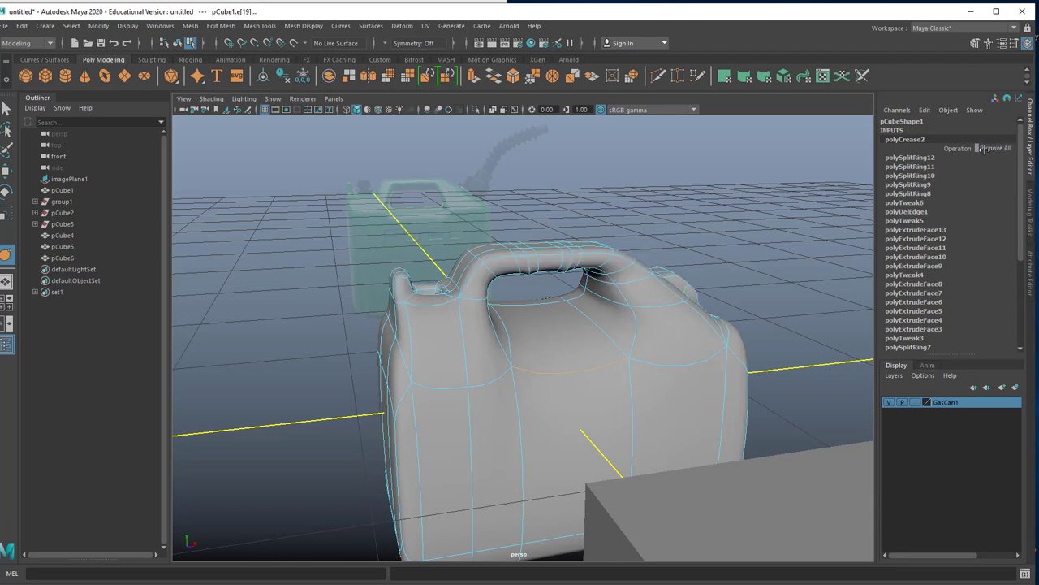
pyautogui.click(955, 148)
pyautogui.click(992, 151)
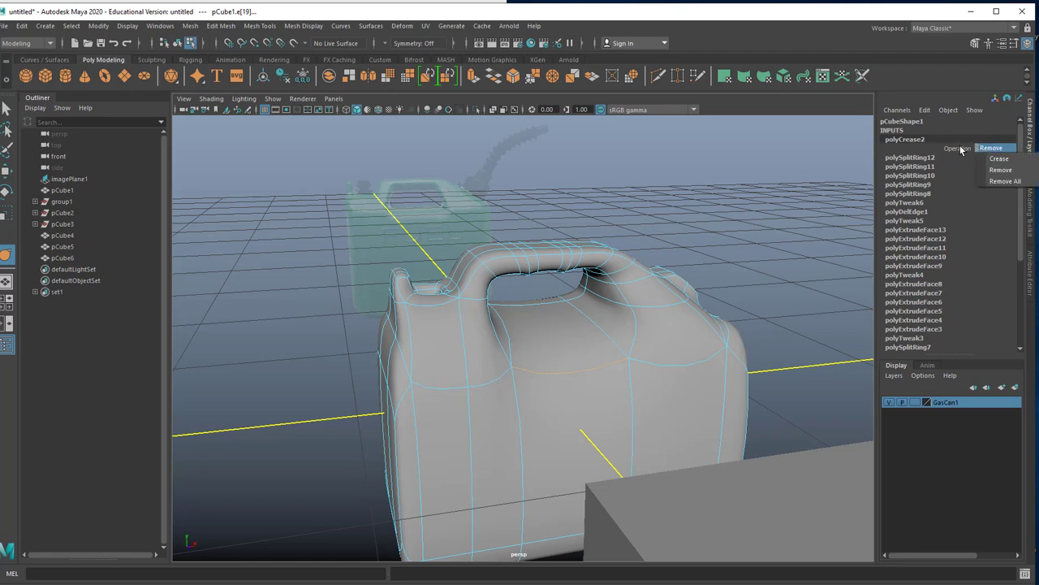
pyautogui.click(998, 159)
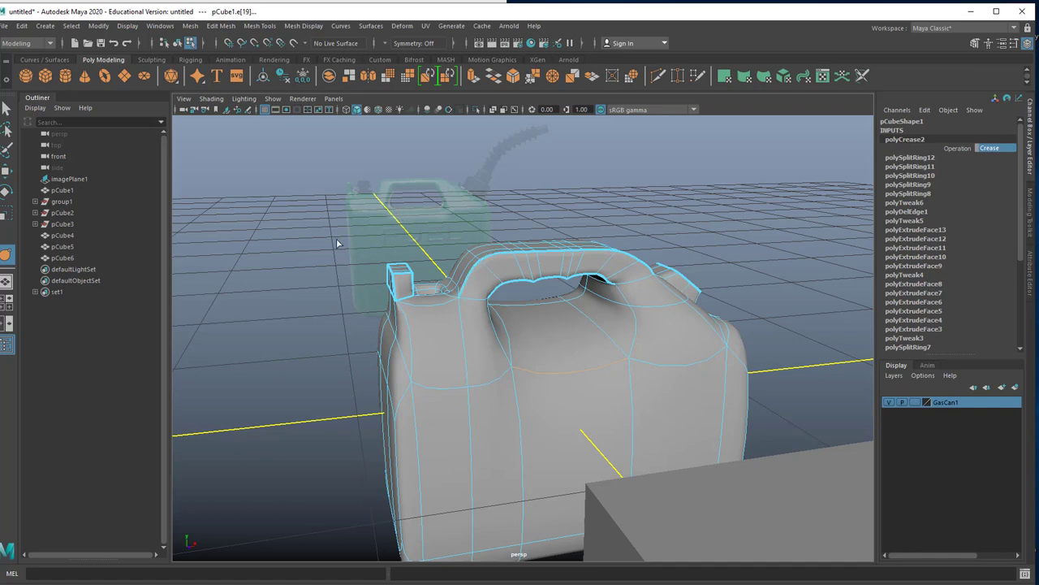
# - Leave the Crease Tool and display the fuel can without smoothing
pyautogui.click(321, 283)
pyautogui.scroll(-3, 503, 349)
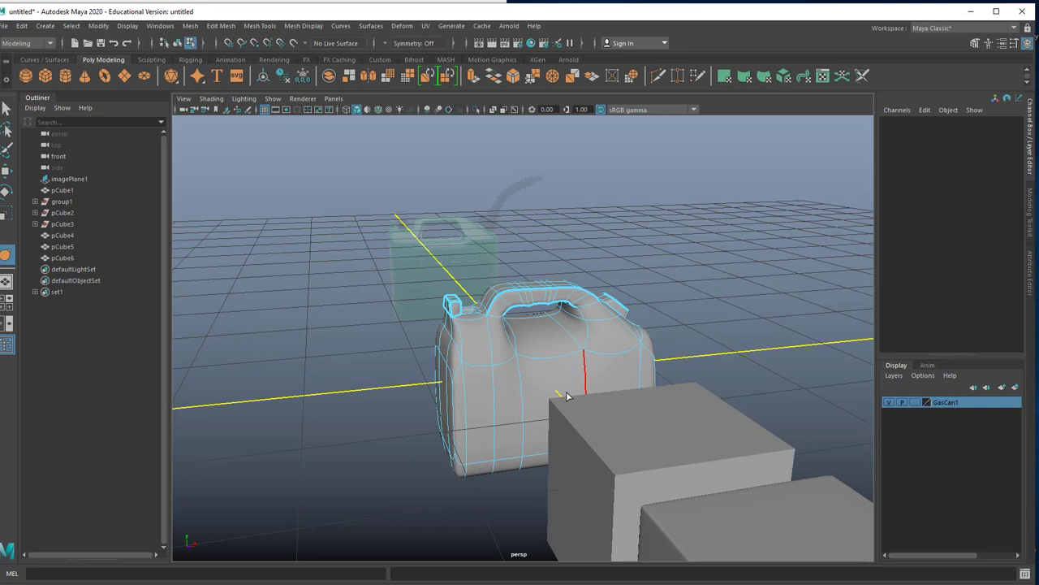
pyautogui.click(712, 416)
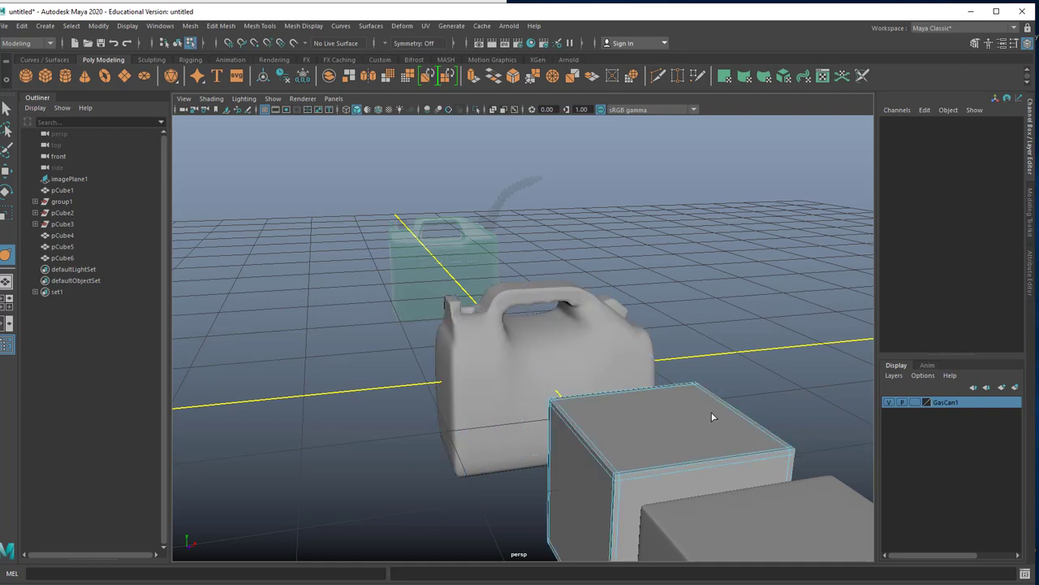
pyautogui.scroll(-5, 698, 421)
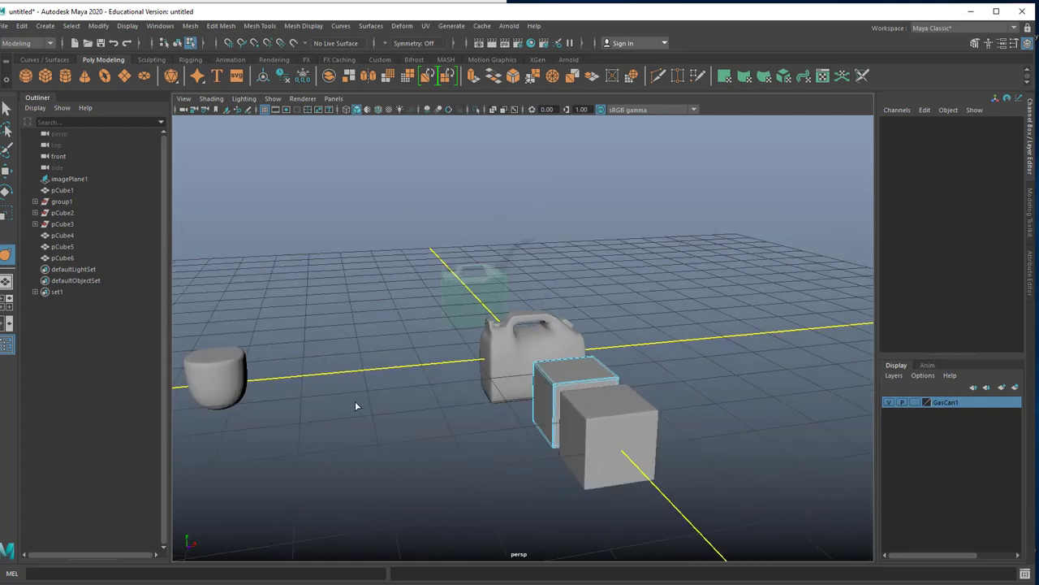
pyautogui.press('q')
pyautogui.click(590, 418)
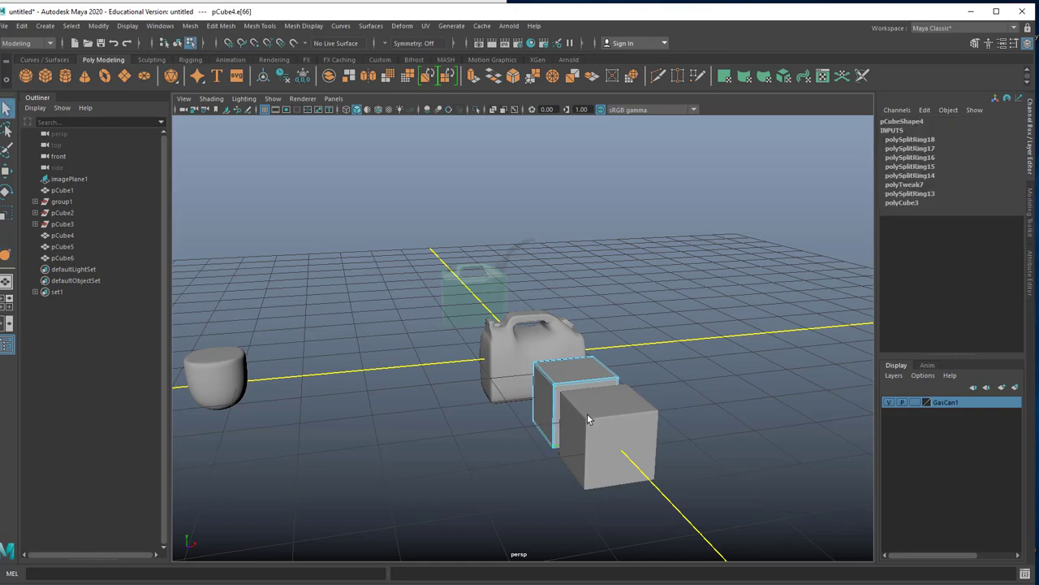
pyautogui.keyDown('alt'); pyautogui.moveTo(694, 269); pyautogui.dragTo(558, 383); pyautogui.keyUp('alt')
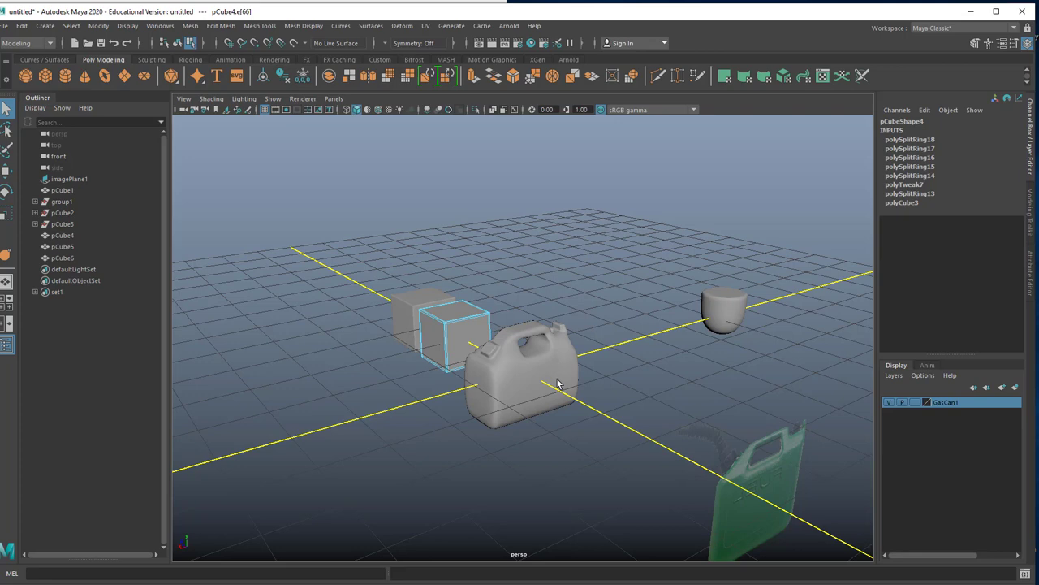
pyautogui.click(559, 383)
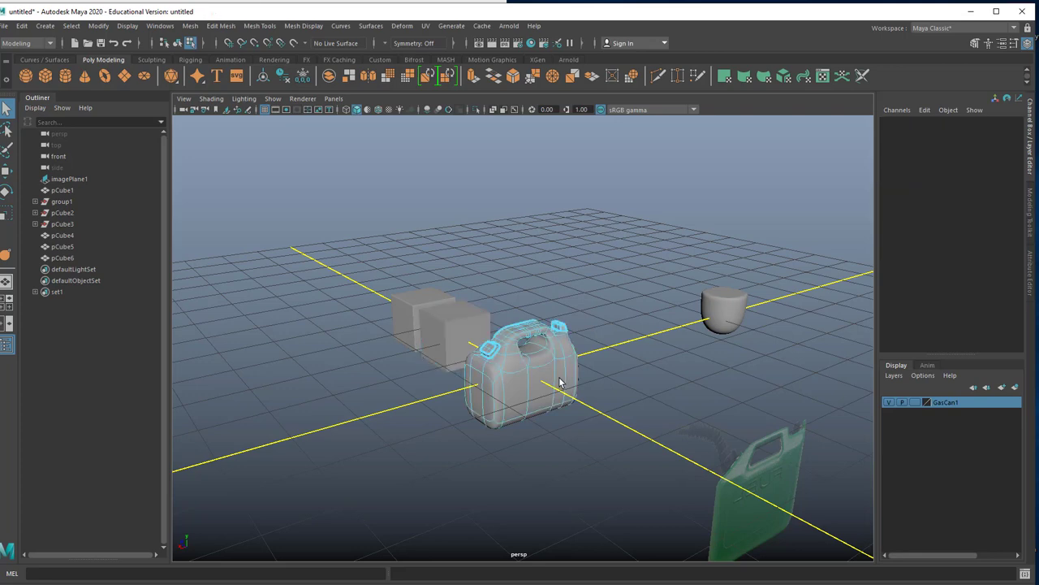
pyautogui.keyDown('alt'); pyautogui.moveTo(559, 382); pyautogui.dragTo(566, 369); pyautogui.keyUp('alt')
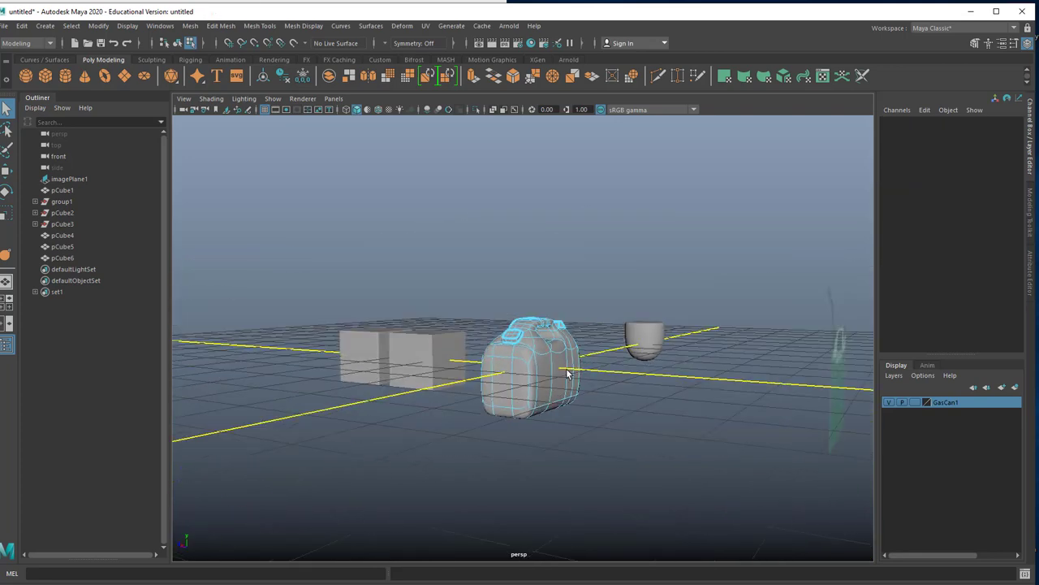
pyautogui.press('1')
pyautogui.scroll(6, 549, 376)
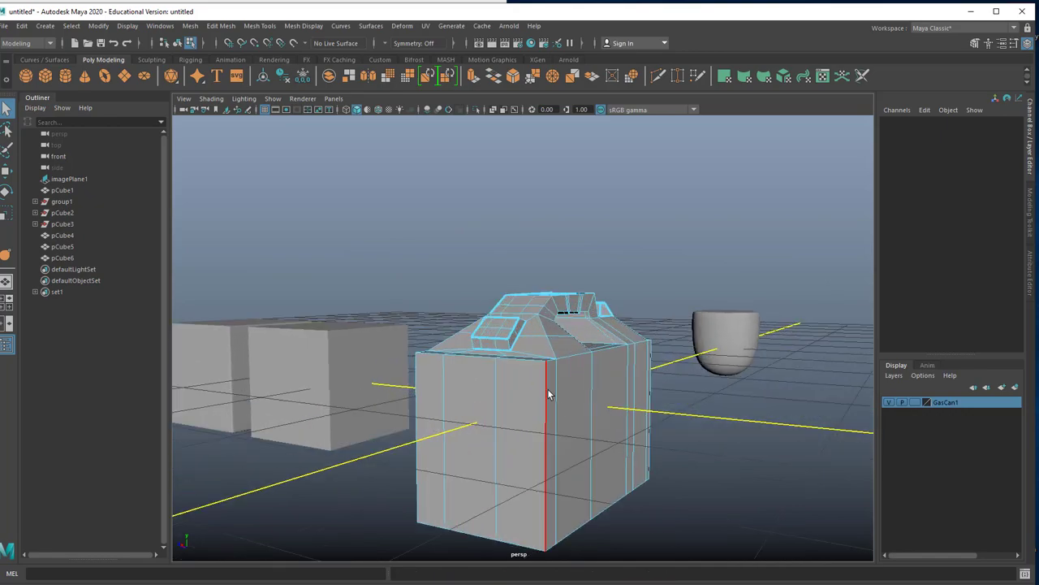
pyautogui.keyDown('alt'); pyautogui.moveTo(563, 405); pyautogui.dragTo(617, 427); pyautogui.keyUp('alt')
# - Scale all vertices along the can's bottom outward along its length, in smooth preview, to flare the body toward the base
pyautogui.moveTo(613, 463); pyautogui.dragTo(559, 289, button='right')
pyautogui.keyDown('alt'); pyautogui.moveTo(578, 419); pyautogui.dragTo(573, 420); pyautogui.keyUp('alt')
pyautogui.keyDown('alt'); pyautogui.moveTo(566, 466); pyautogui.dragTo(436, 413); pyautogui.keyUp('alt')
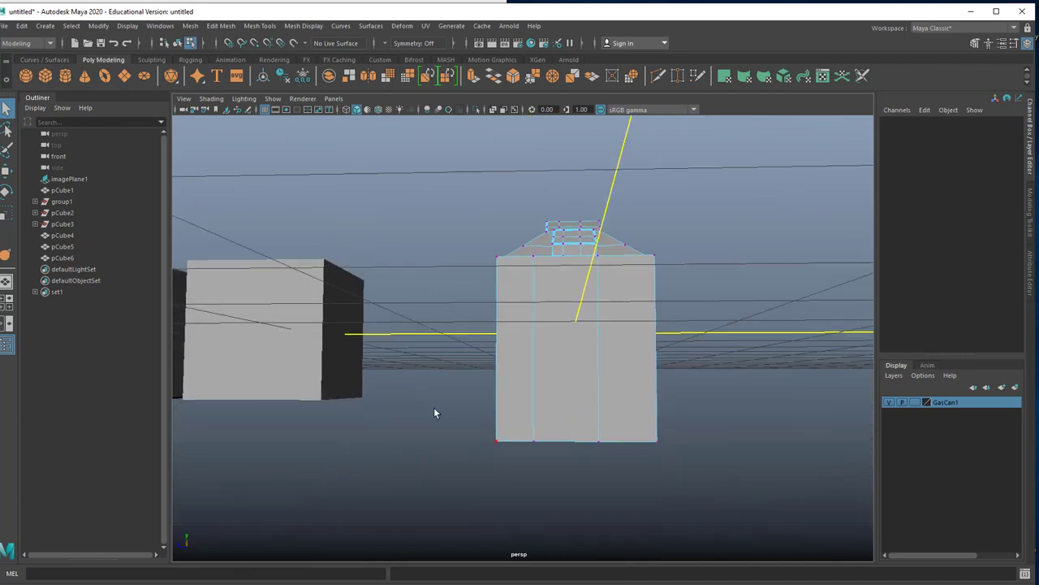
pyautogui.moveTo(397, 376); pyautogui.dragTo(745, 490)
pyautogui.keyDown('alt'); pyautogui.moveTo(745, 491); pyautogui.dragTo(487, 552); pyautogui.keyUp('alt')
pyautogui.press('3')
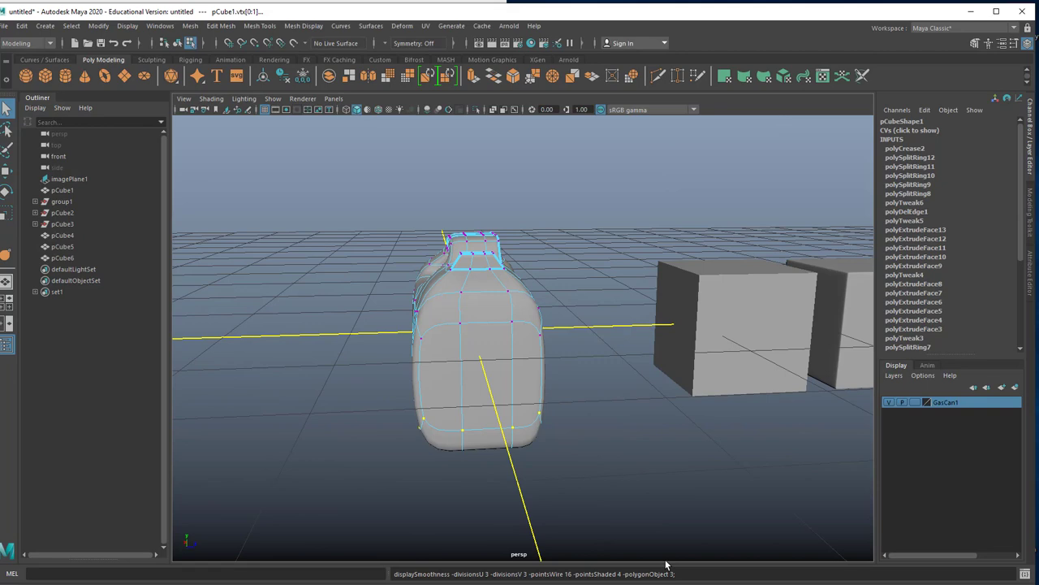
pyautogui.press('r')
pyautogui.moveTo(498, 412); pyautogui.dragTo(590, 452)
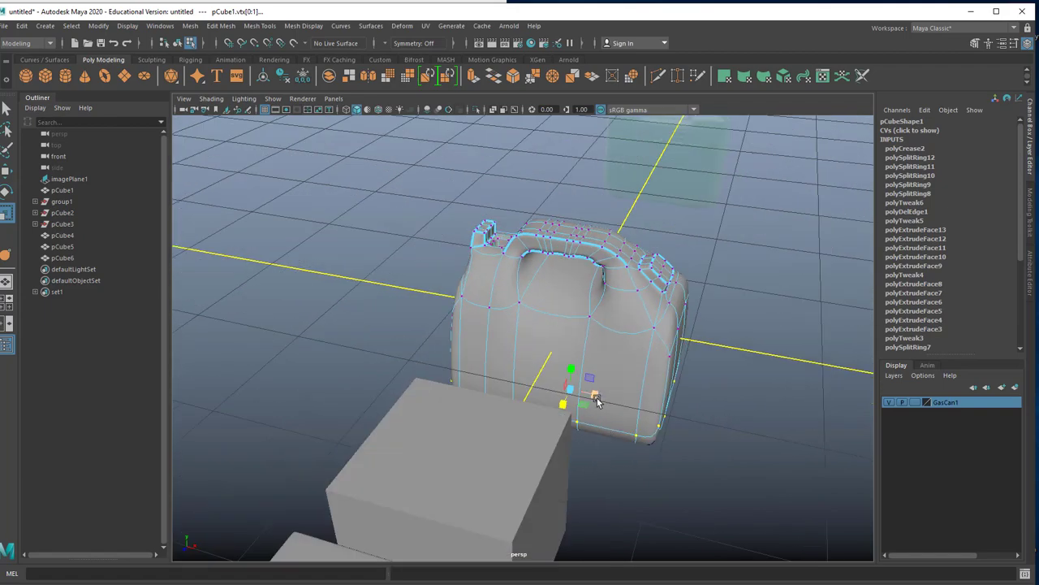
pyautogui.moveTo(598, 396); pyautogui.dragTo(599, 396)
pyautogui.keyDown('alt'); pyautogui.moveTo(622, 359); pyautogui.dragTo(431, 355); pyautogui.keyUp('alt')
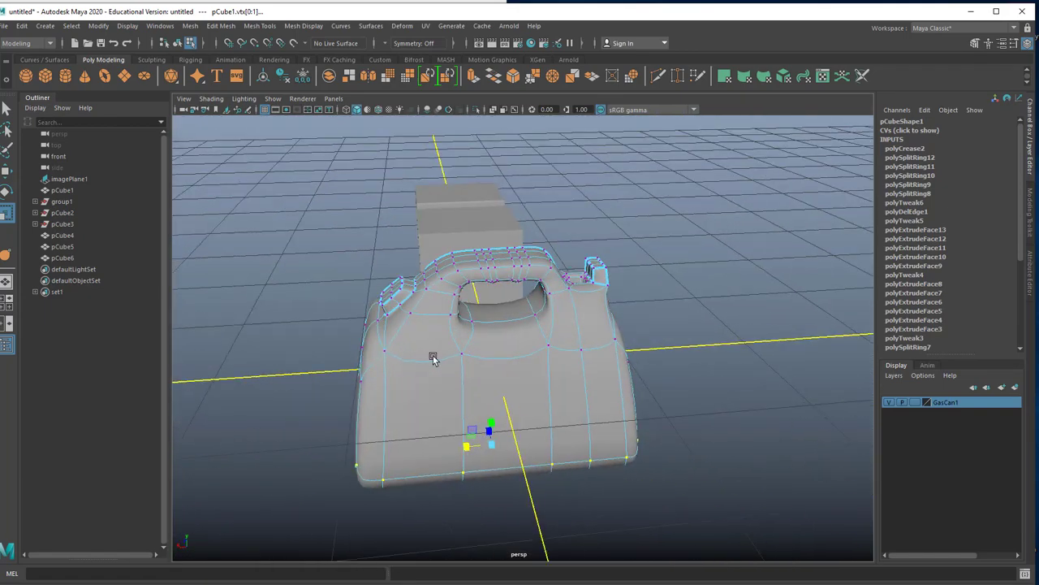
# - Return the can to unsmoothed display and insert two horizontal edge loops around its body, one in the upper part and one near the base
pyautogui.click(486, 412)
pyautogui.press('1')
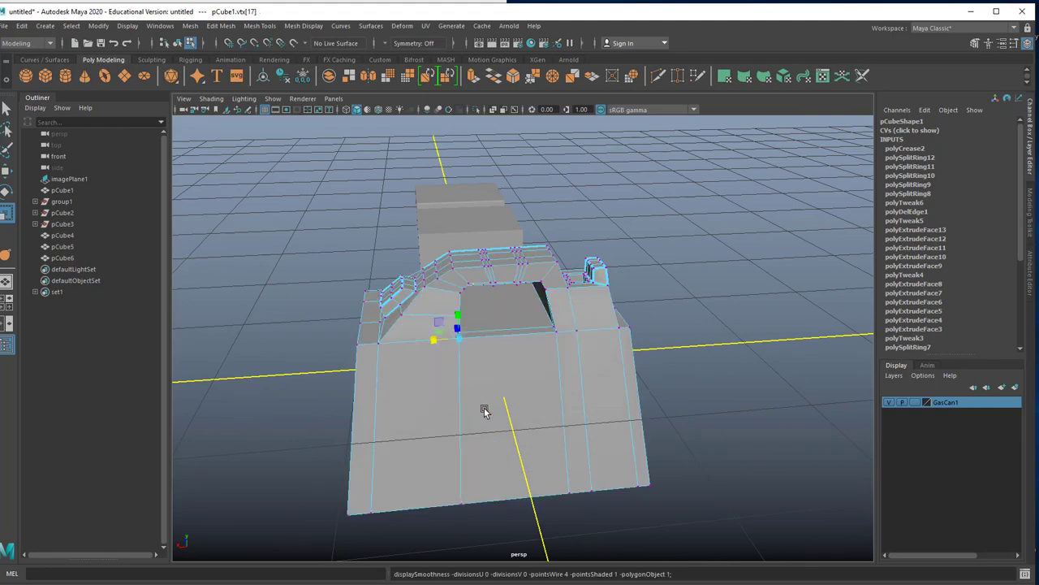
pyautogui.keyDown('alt'); pyautogui.moveTo(484, 412); pyautogui.dragTo(560, 195); pyautogui.keyUp('alt')
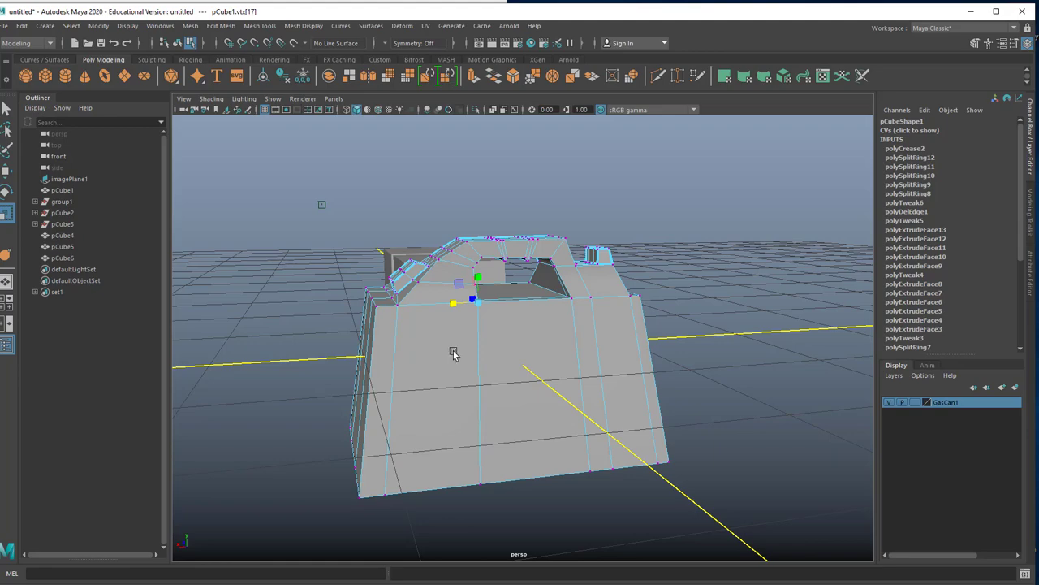
pyautogui.keyDown('alt'); pyautogui.moveTo(449, 350); pyautogui.dragTo(559, 379); pyautogui.keyUp('alt')
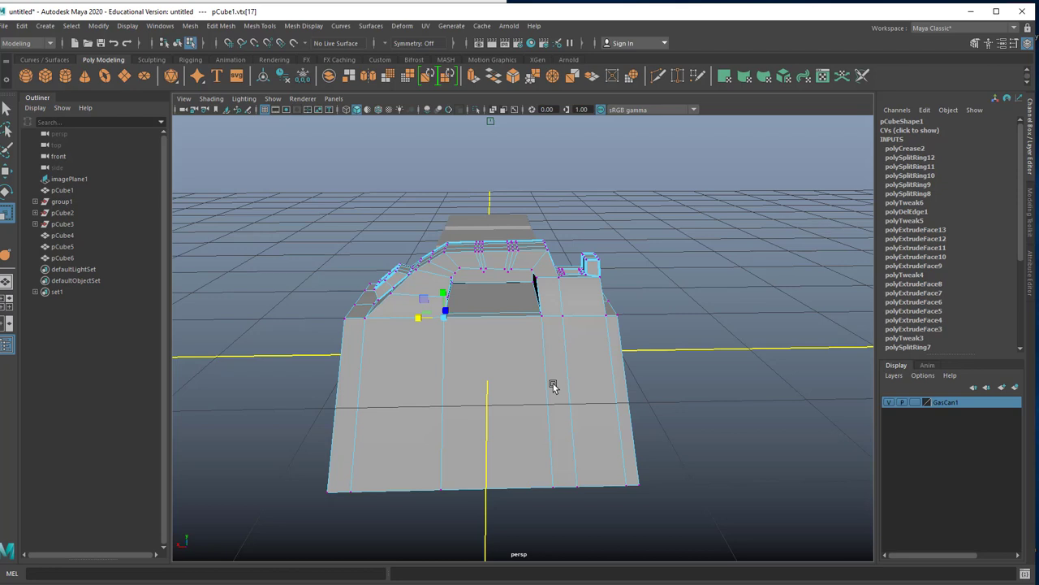
pyautogui.press('w')
pyautogui.press('q')
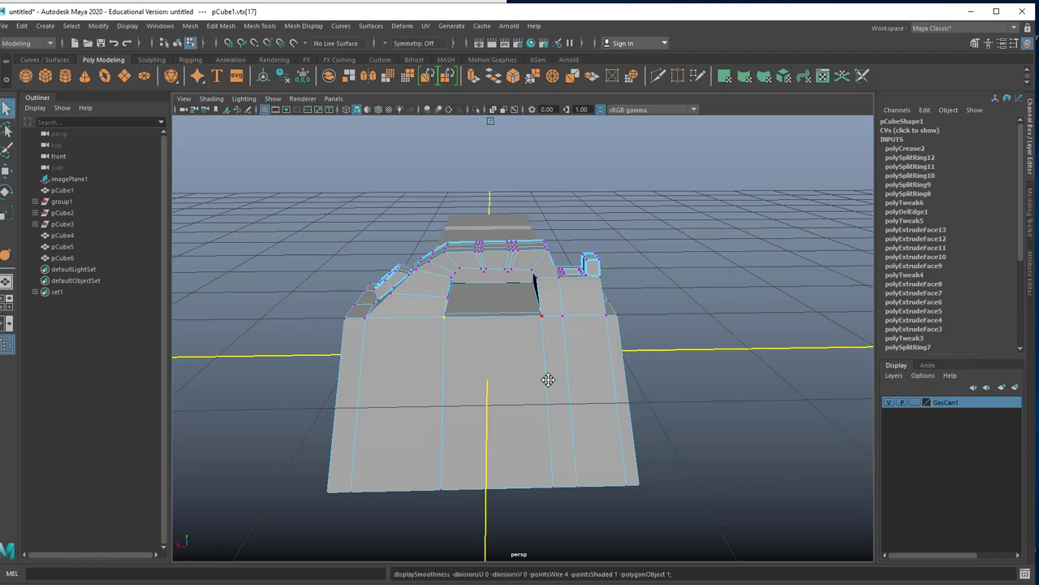
pyautogui.keyDown('alt'); pyautogui.moveTo(547, 378); pyautogui.dragTo(596, 341); pyautogui.keyUp('alt')
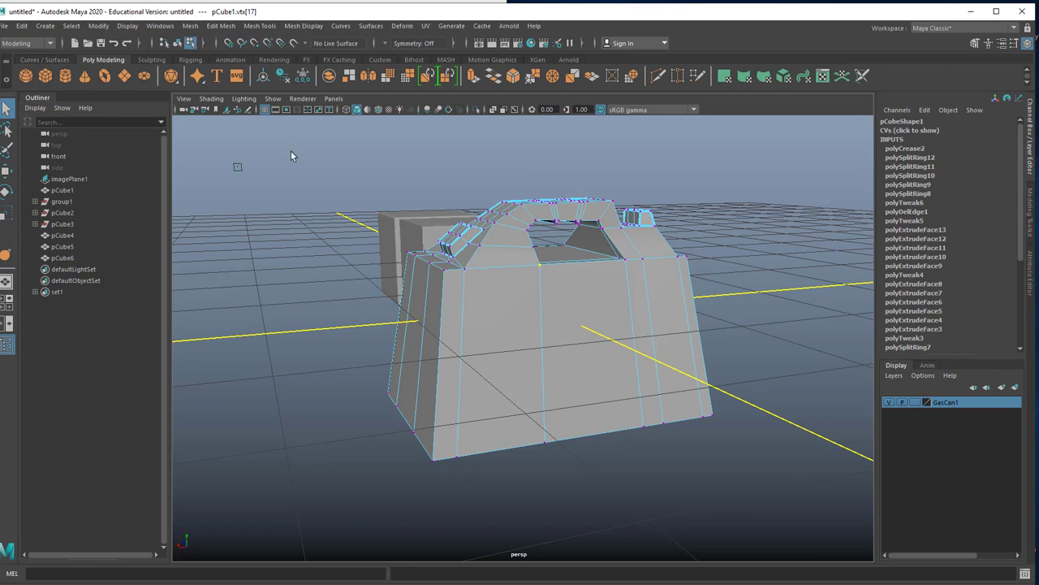
pyautogui.click(262, 26)
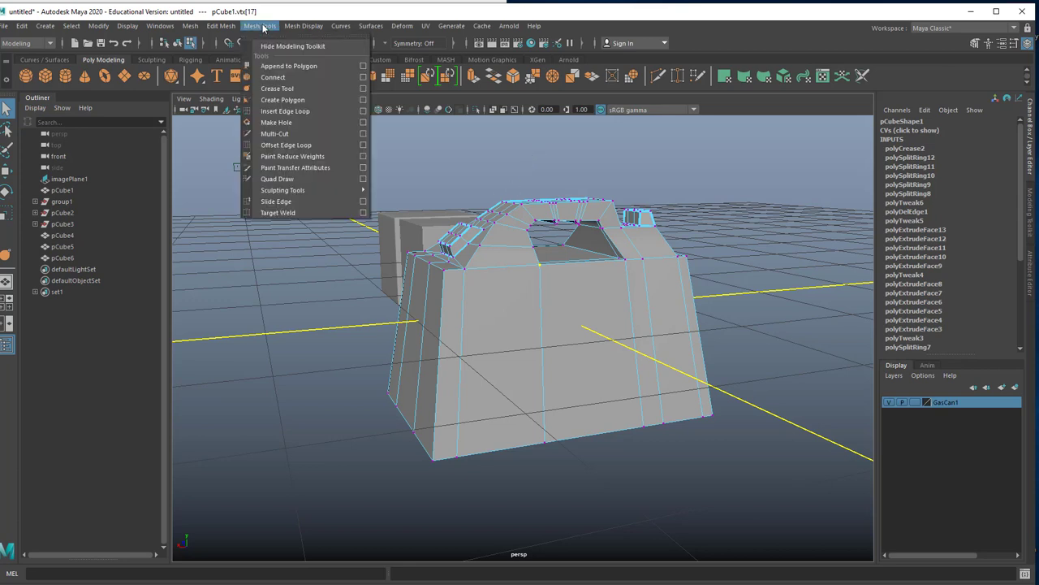
pyautogui.click(284, 111)
pyautogui.click(464, 313)
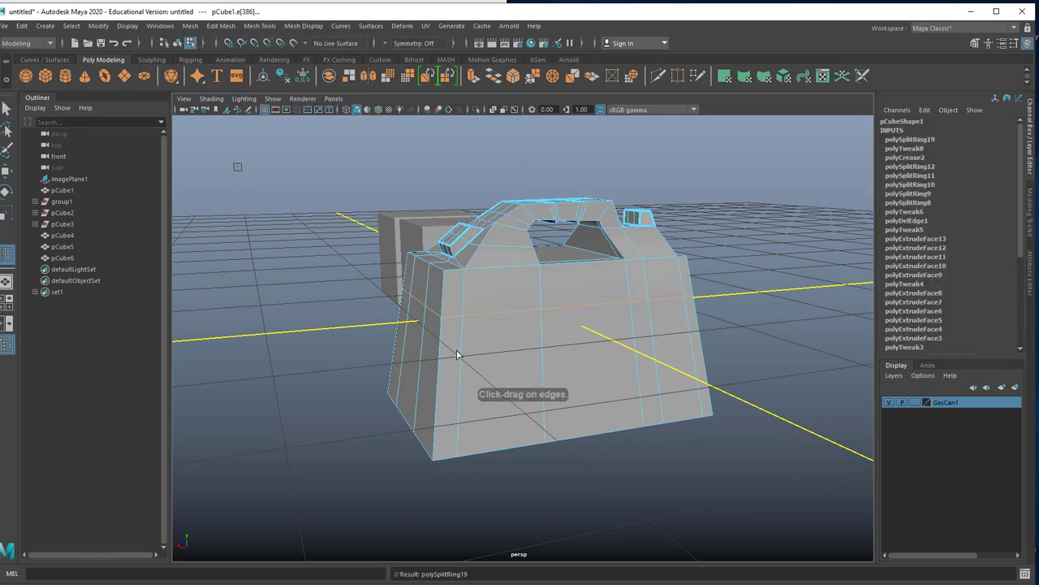
pyautogui.click(461, 415)
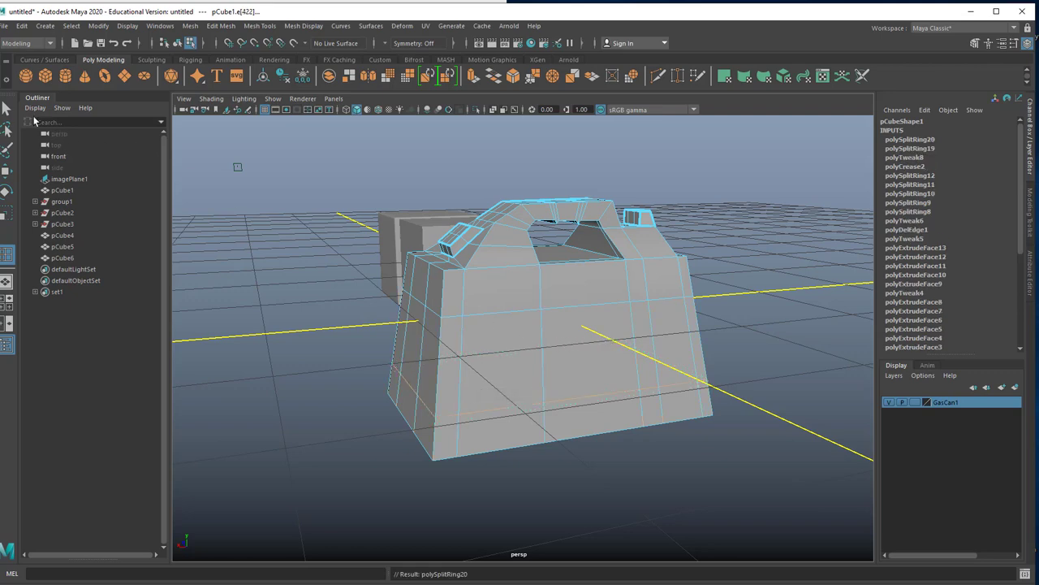
# - Select twelve faces on the can's broad side, four each in the middle, upper and lower rows, leaving out the narrow end column
pyautogui.click(7, 109)
pyautogui.keyDown('alt'); pyautogui.moveTo(534, 323); pyautogui.dragTo(501, 357); pyautogui.keyUp('alt')
pyautogui.moveTo(500, 355); pyautogui.dragTo(512, 317, button='right')
pyautogui.click(487, 361)
pyautogui.keyDown('shift'); pyautogui.click(560, 359); pyautogui.keyUp('shift')
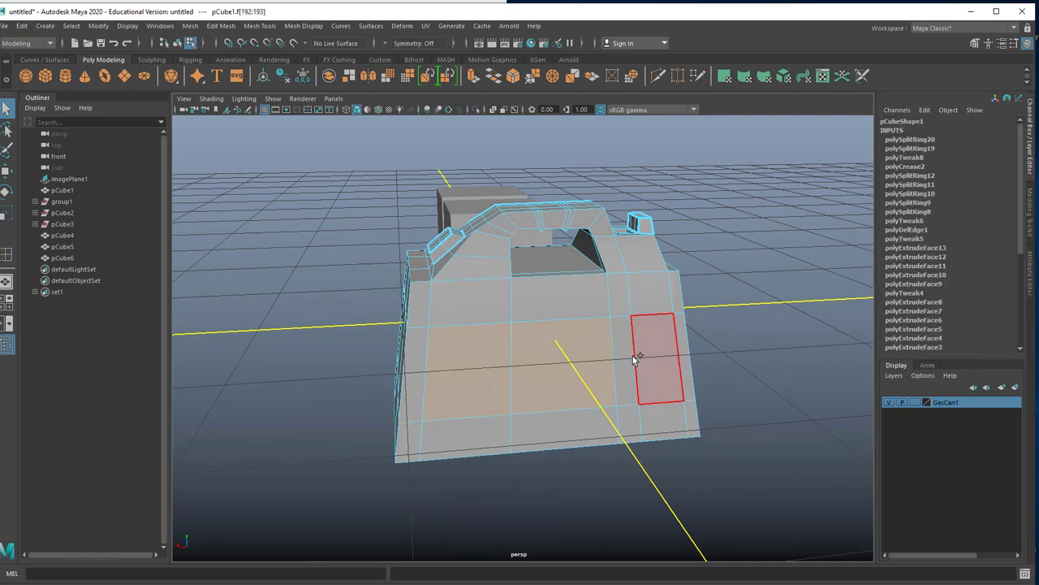
pyautogui.keyDown('shift'); pyautogui.click(622, 349); pyautogui.keyUp('shift')
pyautogui.keyDown('shift'); pyautogui.click(650, 361); pyautogui.keyUp('shift')
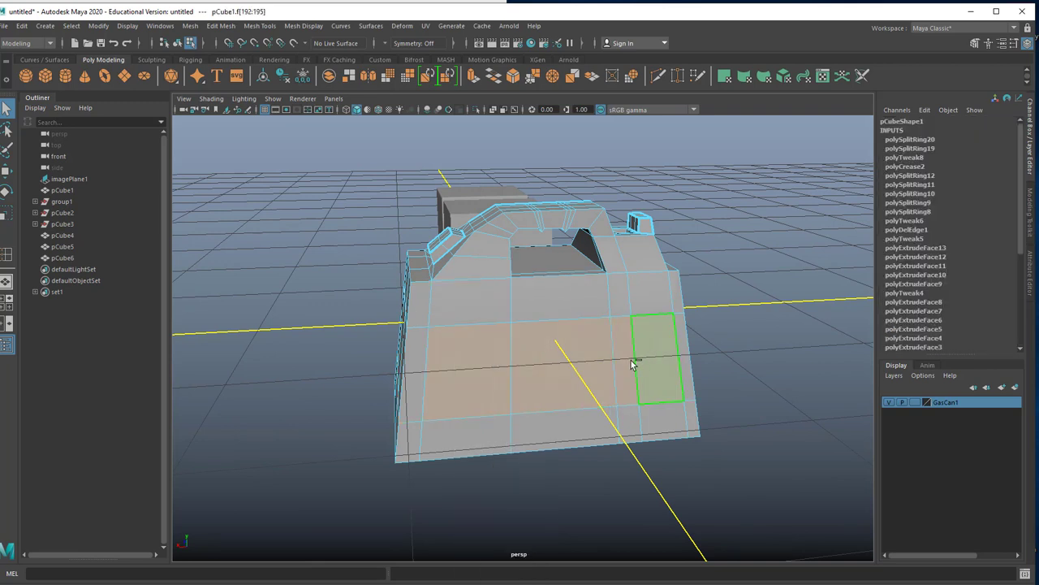
pyautogui.keyDown('shift'); pyautogui.click(477, 314); pyautogui.keyUp('shift')
pyautogui.keyDown('shift'); pyautogui.click(557, 300); pyautogui.keyUp('shift')
pyautogui.keyDown('shift'); pyautogui.click(620, 296); pyautogui.keyUp('shift')
pyautogui.keyDown('shift'); pyautogui.click(656, 294); pyautogui.keyUp('shift')
pyautogui.keyDown('shift'); pyautogui.click(479, 431); pyautogui.keyUp('shift')
pyautogui.keyDown('shift'); pyautogui.click(545, 427); pyautogui.keyUp('shift')
pyautogui.keyDown('shift'); pyautogui.click(638, 426); pyautogui.keyUp('shift')
pyautogui.keyDown('shift'); pyautogui.click(654, 424); pyautogui.keyUp('shift')
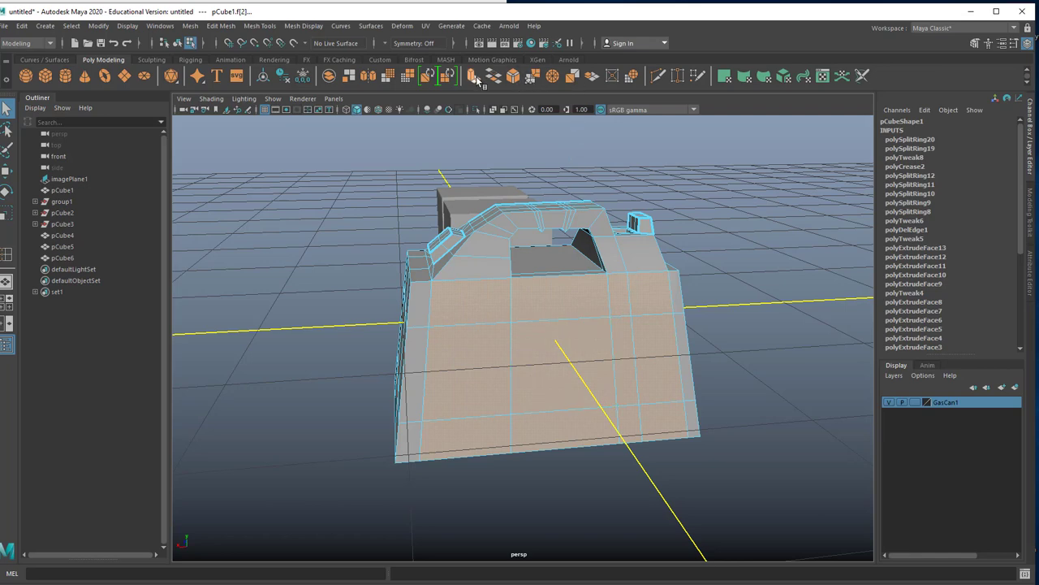
# - Extrude the selected side faces and scale them inward to a Local Scale X of about 0.783
pyautogui.click(473, 76)
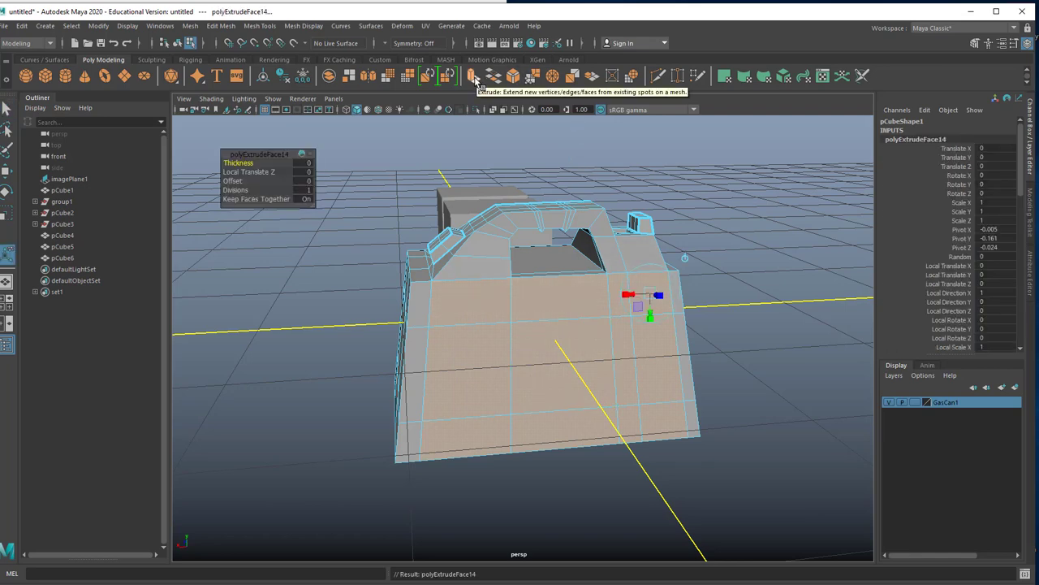
pyautogui.keyDown('alt'); pyautogui.moveTo(626, 382); pyautogui.dragTo(666, 357); pyautogui.keyUp('alt')
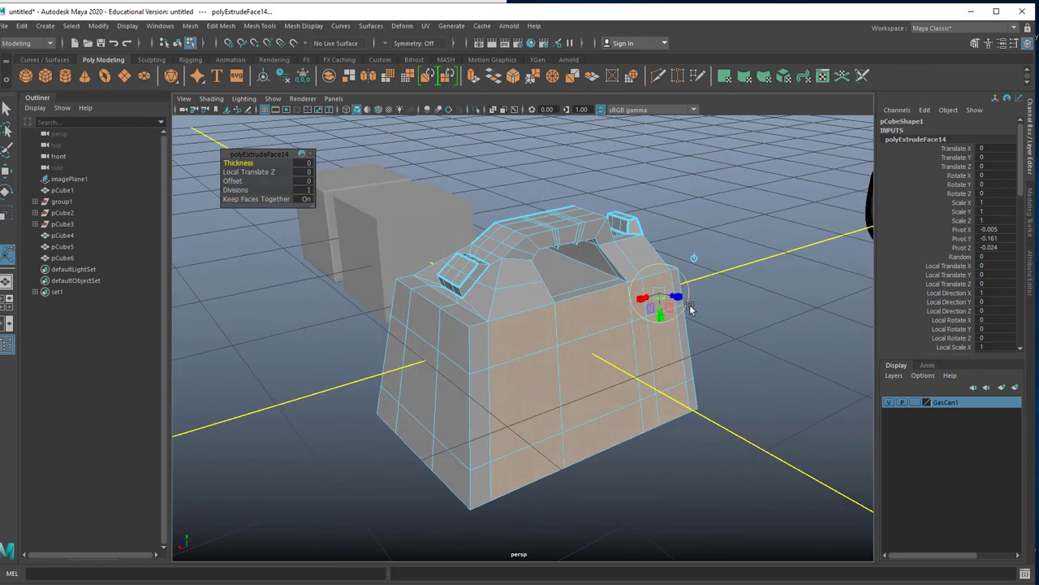
pyautogui.keyDown('alt'); pyautogui.moveTo(663, 331); pyautogui.dragTo(664, 349); pyautogui.keyUp('alt')
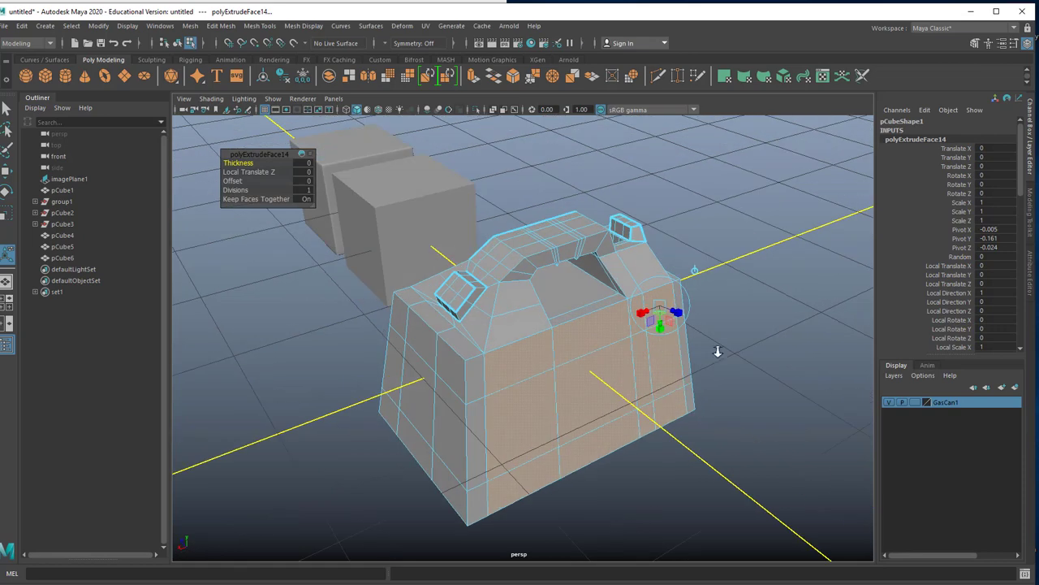
pyautogui.scroll(3, 717, 351)
pyautogui.keyDown('alt'); pyautogui.moveTo(696, 359); pyautogui.dragTo(579, 341, button='middle'); pyautogui.keyUp('alt')
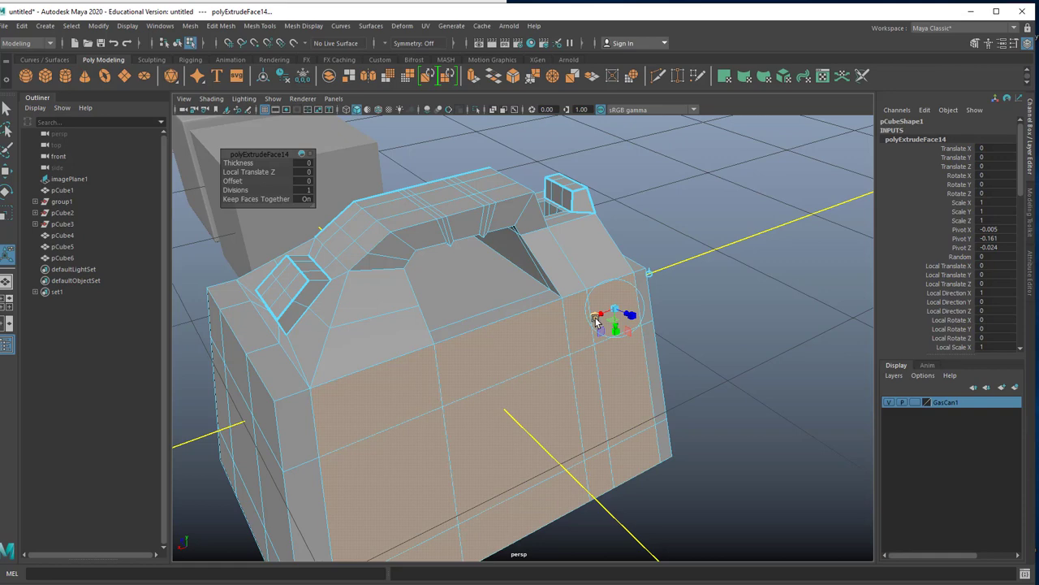
pyautogui.moveTo(598, 317); pyautogui.dragTo(611, 312)
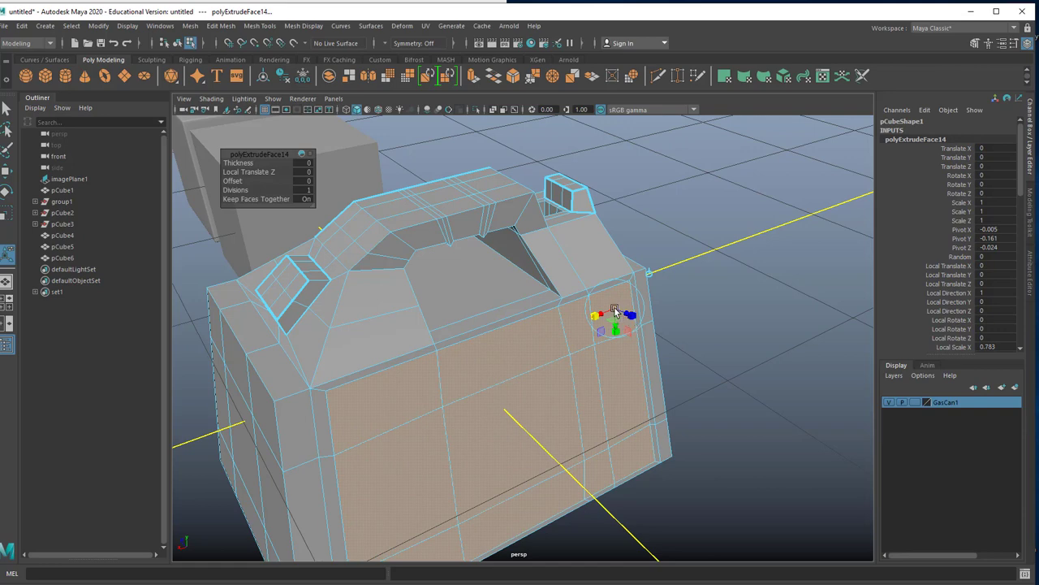
# - Try scaling the extruded side faces further to a Local Scale X of about 0.525, and undo it
pyautogui.keyDown('alt'); pyautogui.moveTo(616, 313); pyautogui.dragTo(517, 387); pyautogui.keyUp('alt')
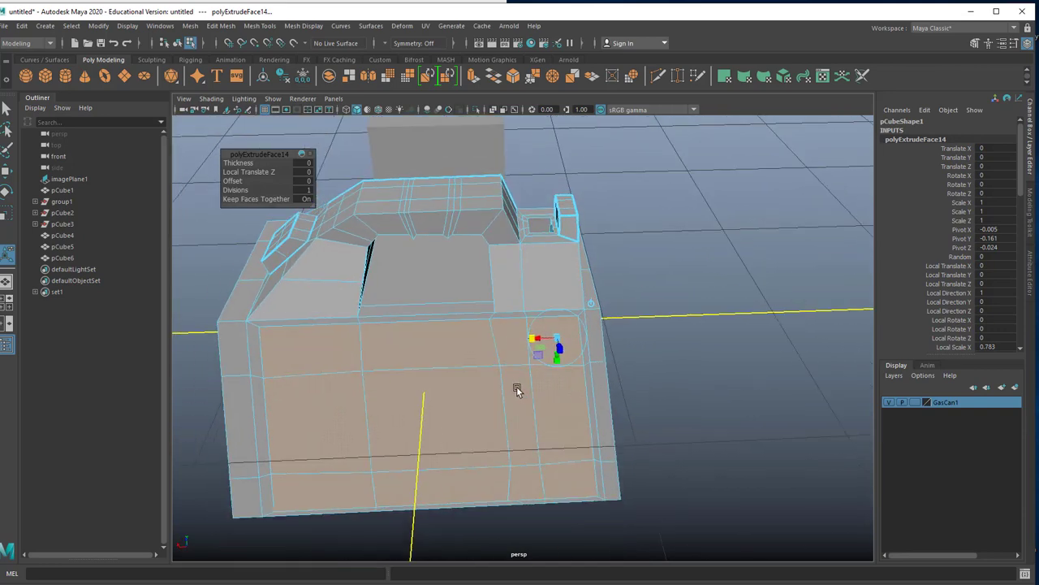
pyautogui.moveTo(530, 343)
pyautogui.mouseDown()
pyautogui.moveTo(565, 361)
pyautogui.moveTo(631, 342)
pyautogui.moveTo(542, 349)
pyautogui.mouseUp()
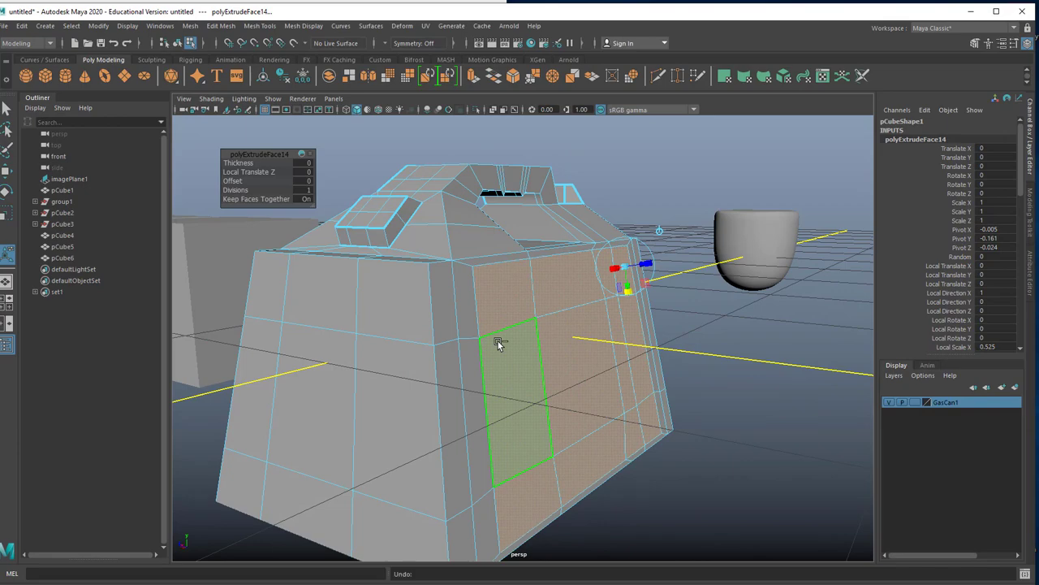
pyautogui.hotkey('ctrl', 'z')
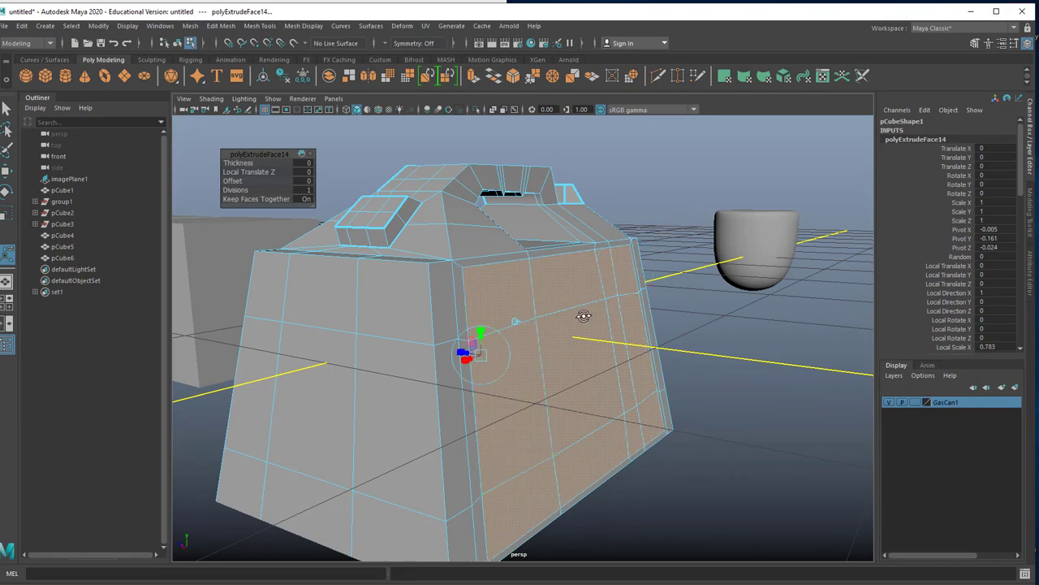
# - Try scaling the extruded side faces uniformly toward the panel's center, and undo the change
pyautogui.keyDown('alt'); pyautogui.moveTo(583, 316); pyautogui.dragTo(503, 341); pyautogui.keyUp('alt')
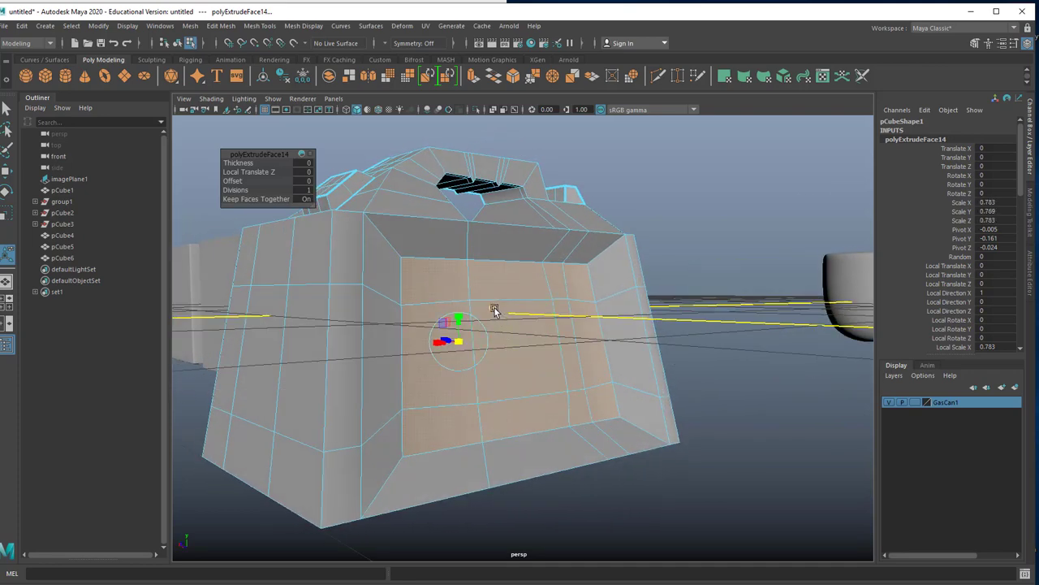
pyautogui.click(494, 309)
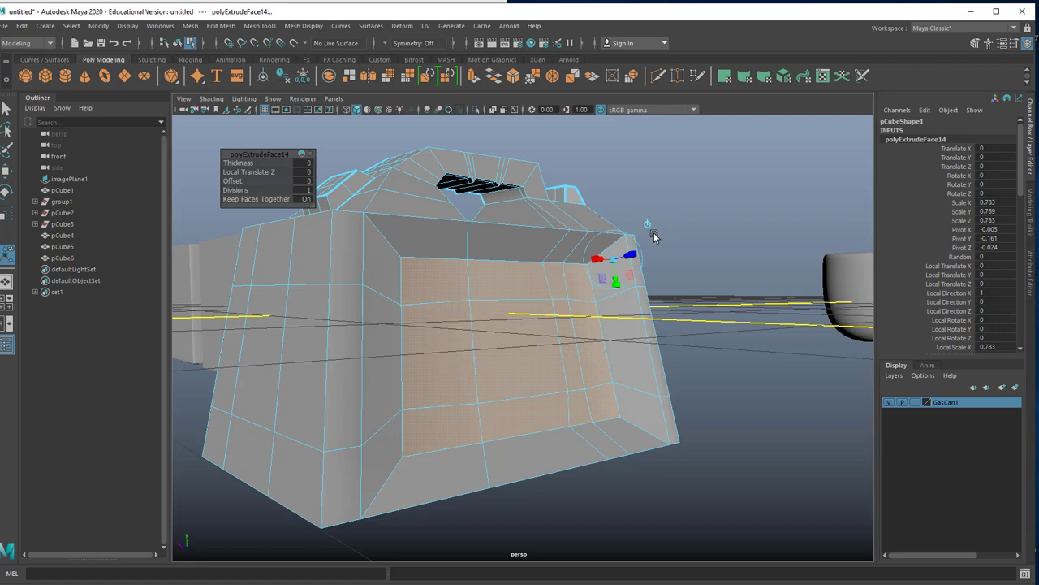
pyautogui.keyDown('alt'); pyautogui.moveTo(656, 309); pyautogui.dragTo(679, 316); pyautogui.keyUp('alt')
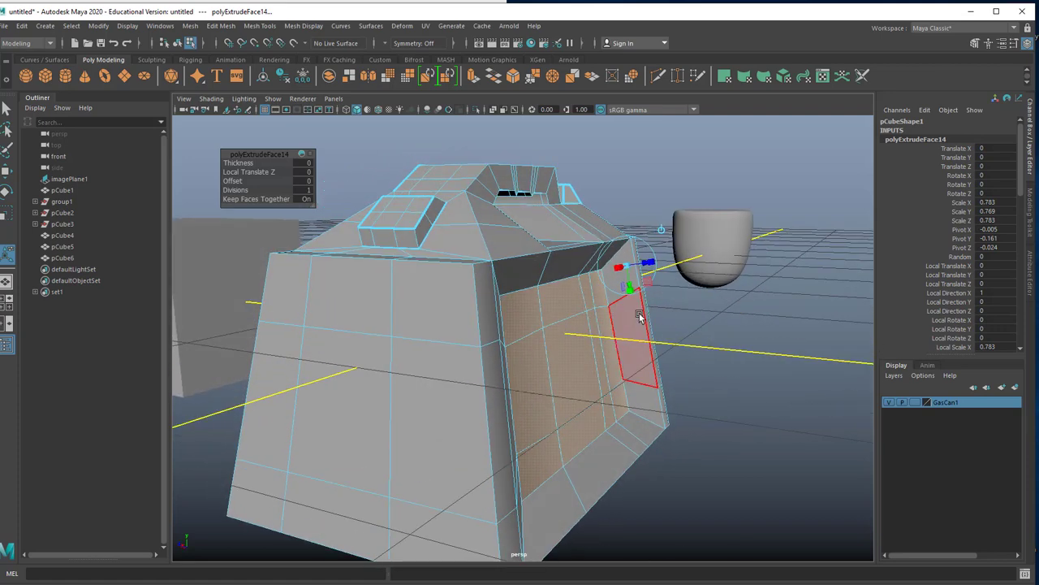
pyautogui.hotkey('ctrl', 'z')
pyautogui.keyDown('alt'); pyautogui.moveTo(614, 347); pyautogui.dragTo(639, 303); pyautogui.keyUp('alt')
pyautogui.hotkey('ctrl', 'z')
pyautogui.keyDown('alt'); pyautogui.moveTo(605, 342); pyautogui.dragTo(603, 315); pyautogui.keyUp('alt')
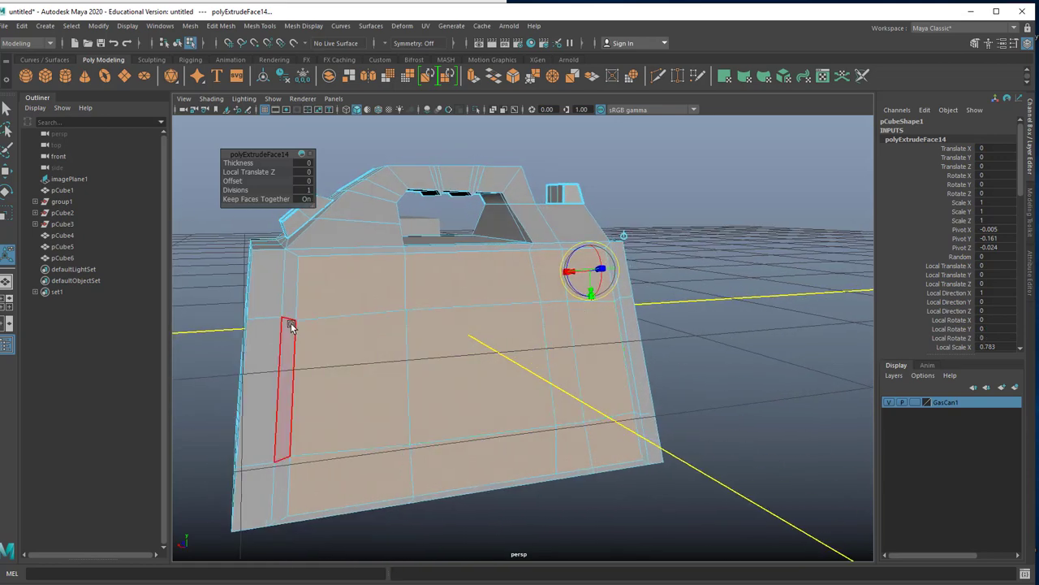
# - Scale the extruded side faces down in height and narrow them to a Local Scale X of about 0.366 to form an inset panel
pyautogui.click(591, 297)
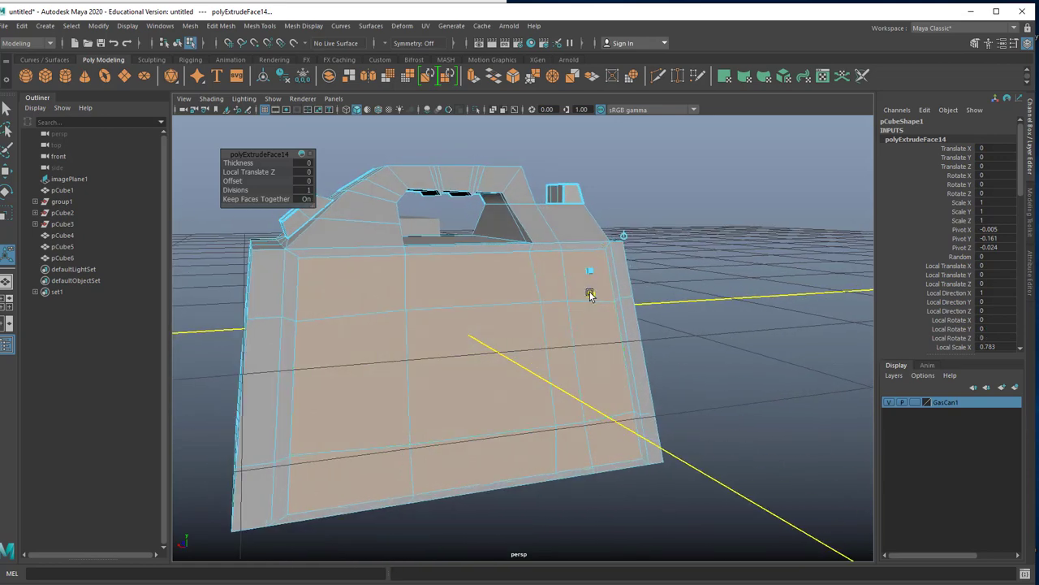
pyautogui.moveTo(591, 295); pyautogui.dragTo(586, 270)
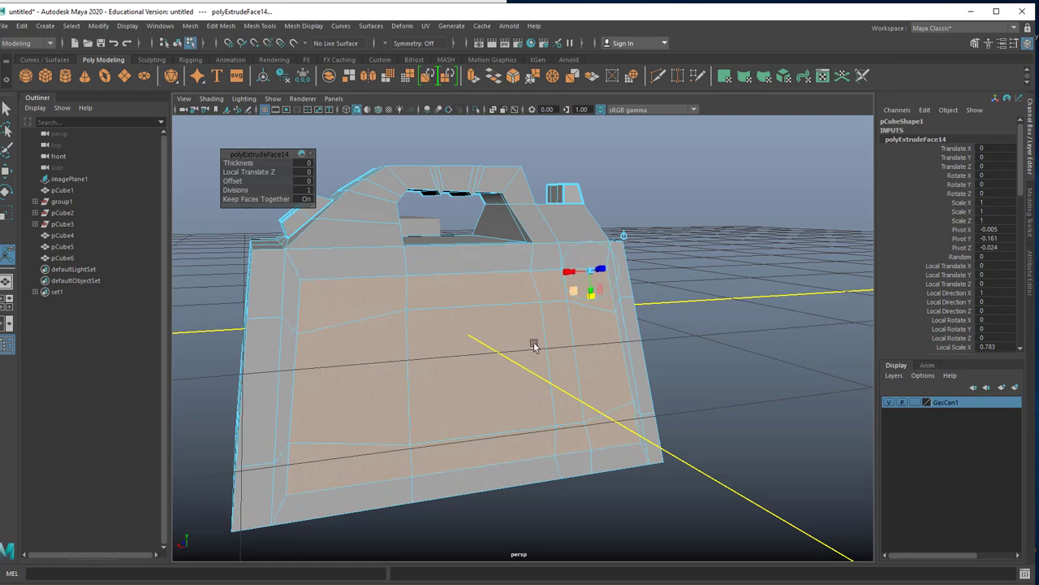
pyautogui.keyDown('alt'); pyautogui.moveTo(534, 345); pyautogui.dragTo(557, 308); pyautogui.keyUp('alt')
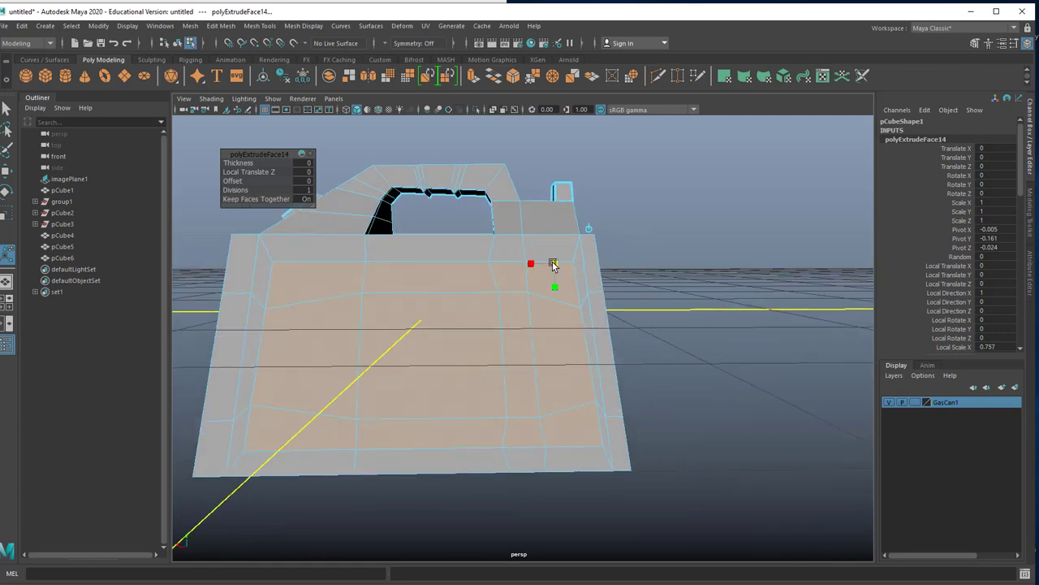
pyautogui.moveTo(553, 264); pyautogui.dragTo(536, 272)
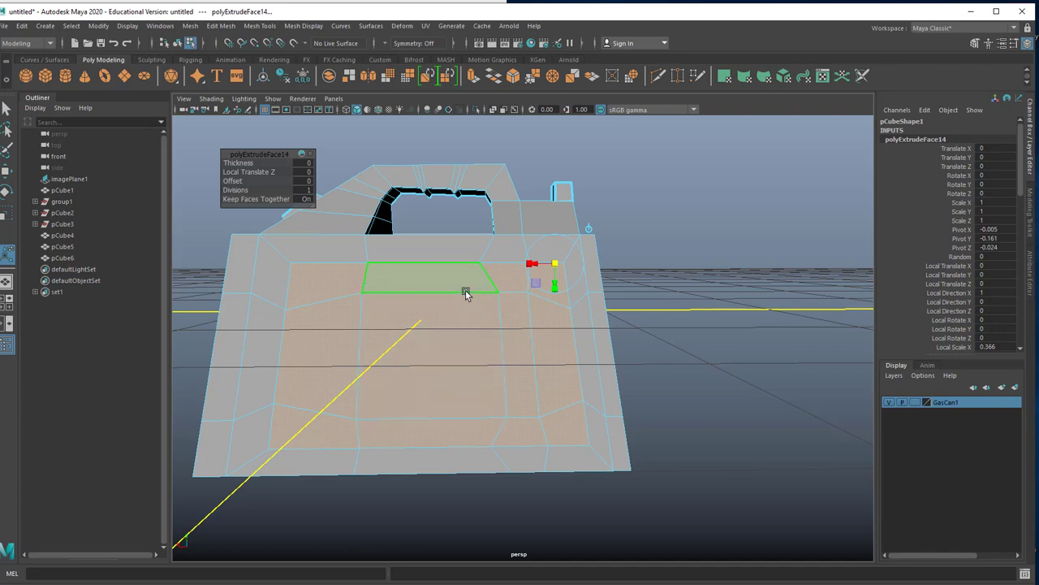
# - Select the upper horizontal edge loop around the can's body and scale it vertically to flatten it
pyautogui.rightClick(466, 290)
pyautogui.moveTo(465, 293); pyautogui.dragTo(463, 271, button='right')
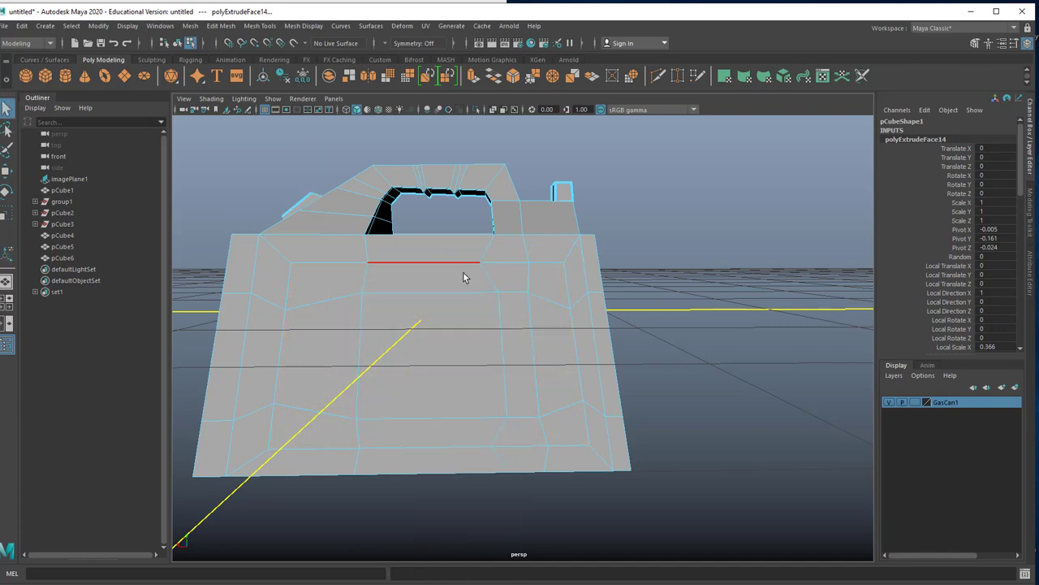
pyautogui.click(453, 294)
pyautogui.keyDown('alt'); pyautogui.moveTo(483, 317); pyautogui.dragTo(369, 351); pyautogui.keyUp('alt')
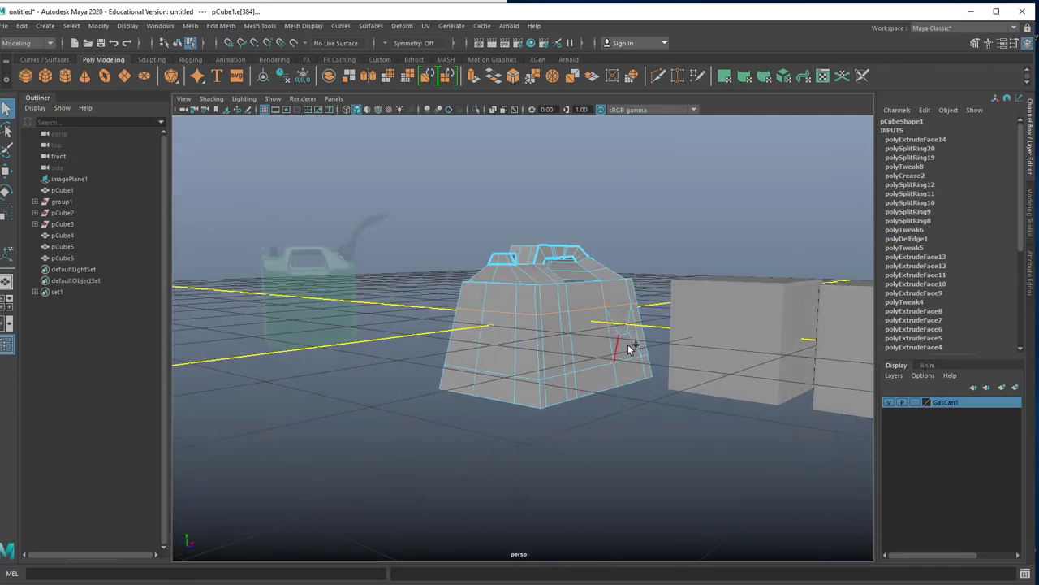
pyautogui.keyDown('alt'); pyautogui.moveTo(630, 347); pyautogui.dragTo(315, 349); pyautogui.keyUp('alt')
pyautogui.click(498, 325)
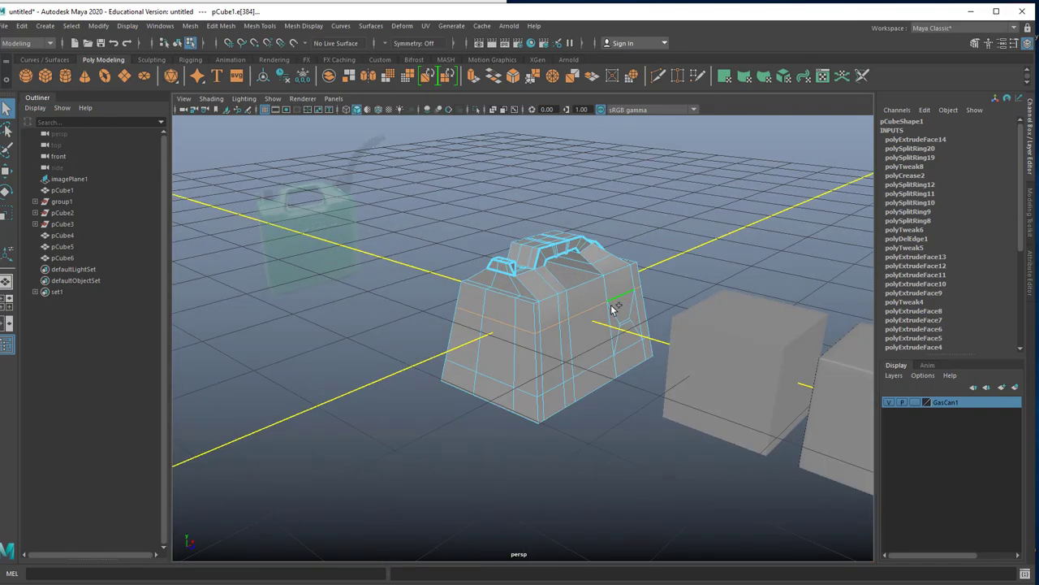
pyautogui.keyDown('alt'); pyautogui.moveTo(471, 341); pyautogui.dragTo(627, 344); pyautogui.keyUp('alt')
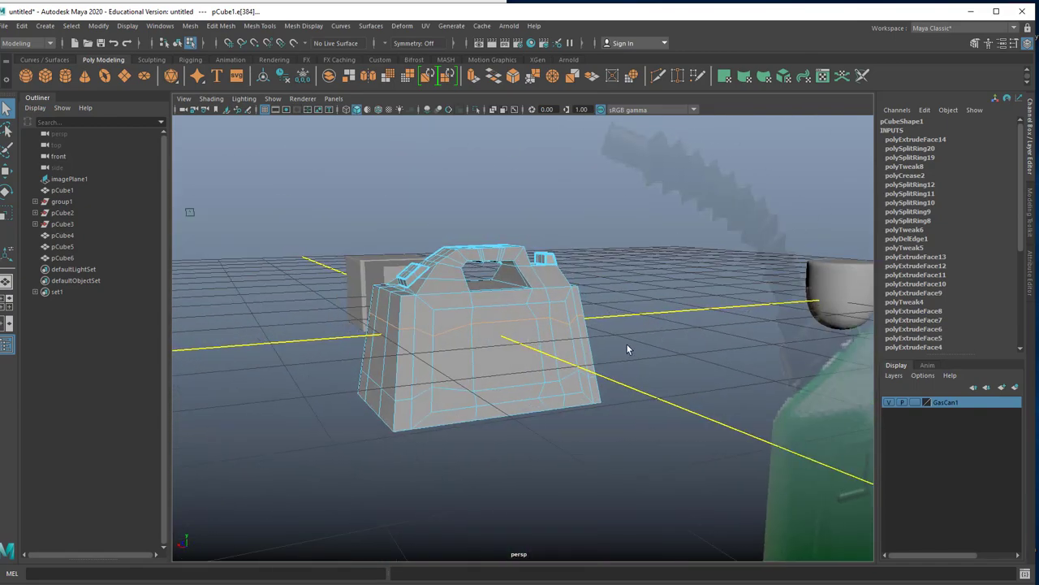
pyautogui.press('w')
pyautogui.press('e')
pyautogui.press('r')
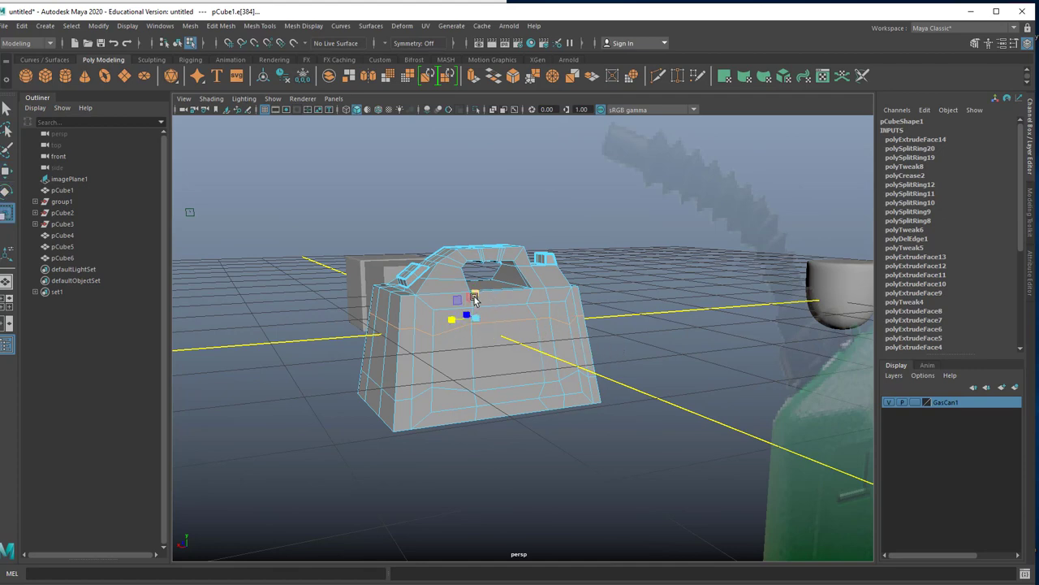
pyautogui.moveTo(475, 294); pyautogui.dragTo(474, 332)
# - Select the lower horizontal edge loop around the body and scale it vertically to flatten it
pyautogui.doubleClick(499, 387)
pyautogui.keyDown('alt'); pyautogui.moveTo(537, 387); pyautogui.dragTo(307, 384); pyautogui.keyUp('alt')
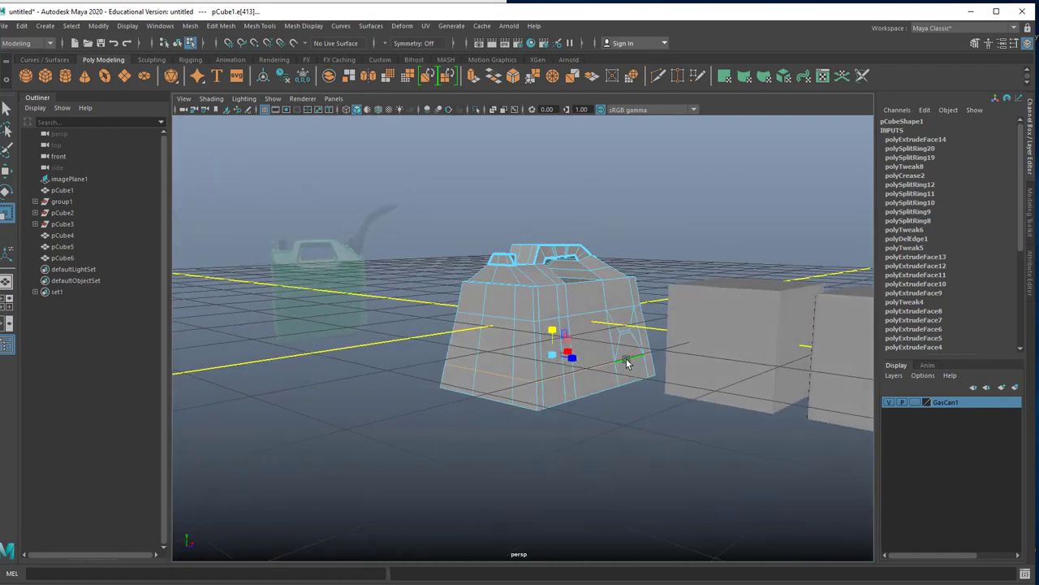
pyautogui.moveTo(553, 329); pyautogui.dragTo(634, 364)
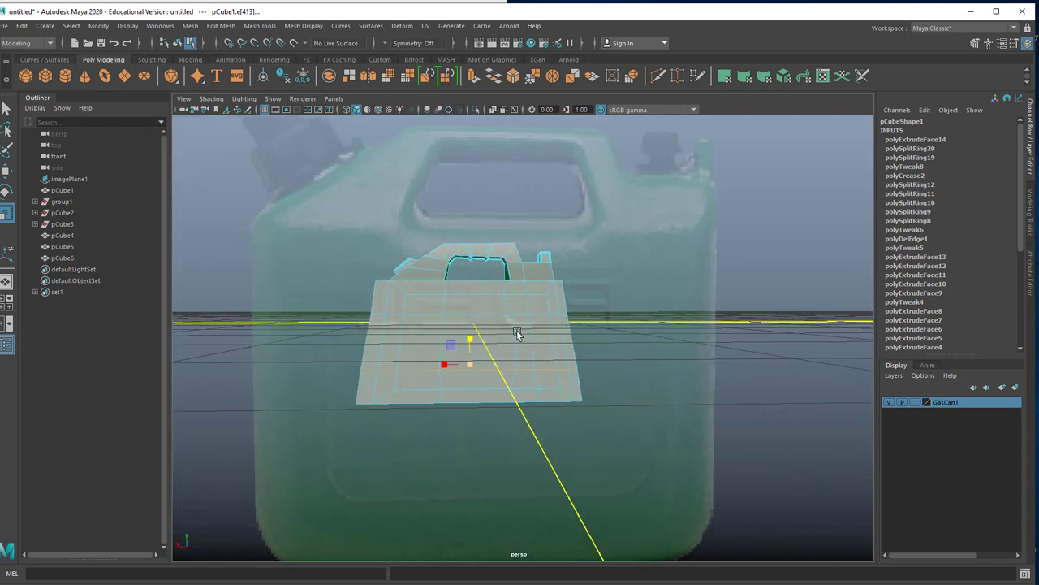
pyautogui.moveTo(516, 329)
pyautogui.keyDown('alt'); pyautogui.mouseDown()
pyautogui.moveTo(515, 265)
pyautogui.moveTo(528, 278)
pyautogui.moveTo(520, 336)
pyautogui.mouseUp(); pyautogui.keyUp('alt')
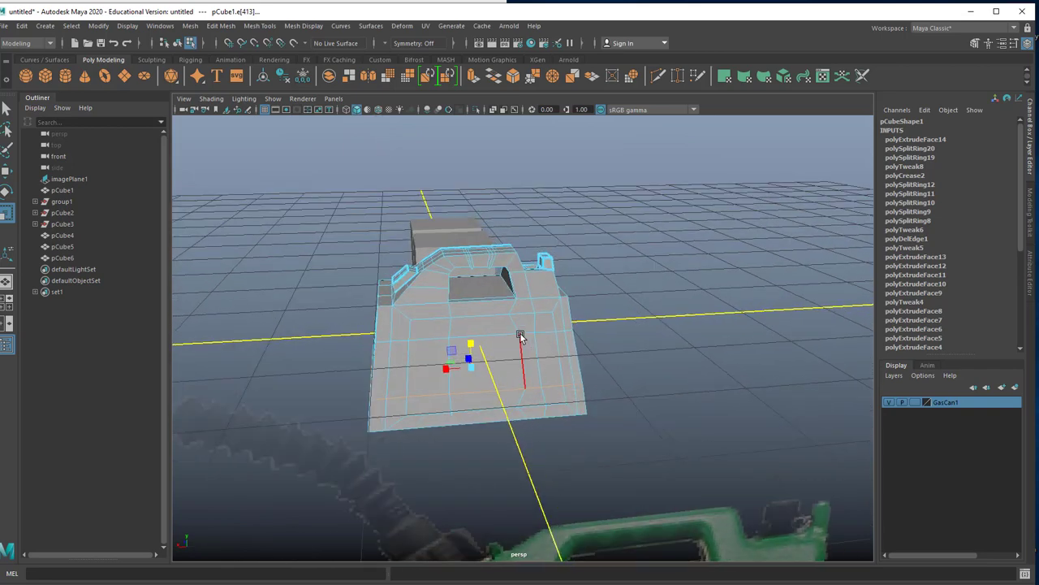
# - Try scaling a vertical edge loop through the side panel along the X axis to straighten it, and undo the scaling
pyautogui.rightClick(521, 336)
pyautogui.moveTo(524, 314); pyautogui.dragTo(521, 256, button='right')
pyautogui.moveTo(520, 343)
pyautogui.keyDown('alt'); pyautogui.mouseDown()
pyautogui.moveTo(510, 354)
pyautogui.moveTo(517, 304)
pyautogui.moveTo(525, 344)
pyautogui.moveTo(325, 343)
pyautogui.moveTo(523, 344)
pyautogui.moveTo(523, 332)
pyautogui.mouseUp(); pyautogui.keyUp('alt')
pyautogui.doubleClick(524, 342)
pyautogui.hotkey('ctrl', 'z')
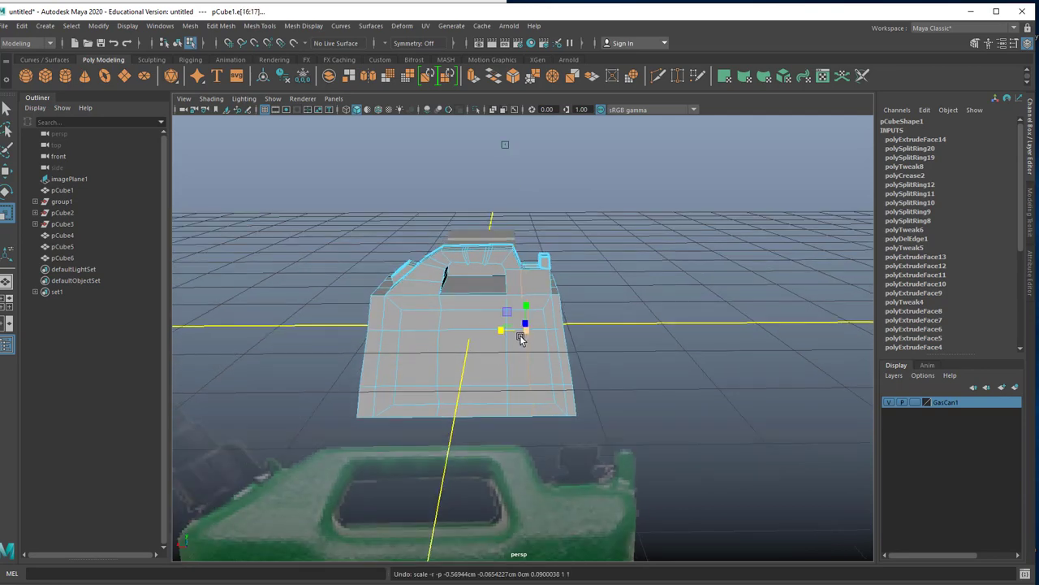
# - Select the three stacked faces in the middle column of the can's side panel
pyautogui.keyDown('alt'); pyautogui.moveTo(519, 346); pyautogui.dragTo(588, 361); pyautogui.keyUp('alt')
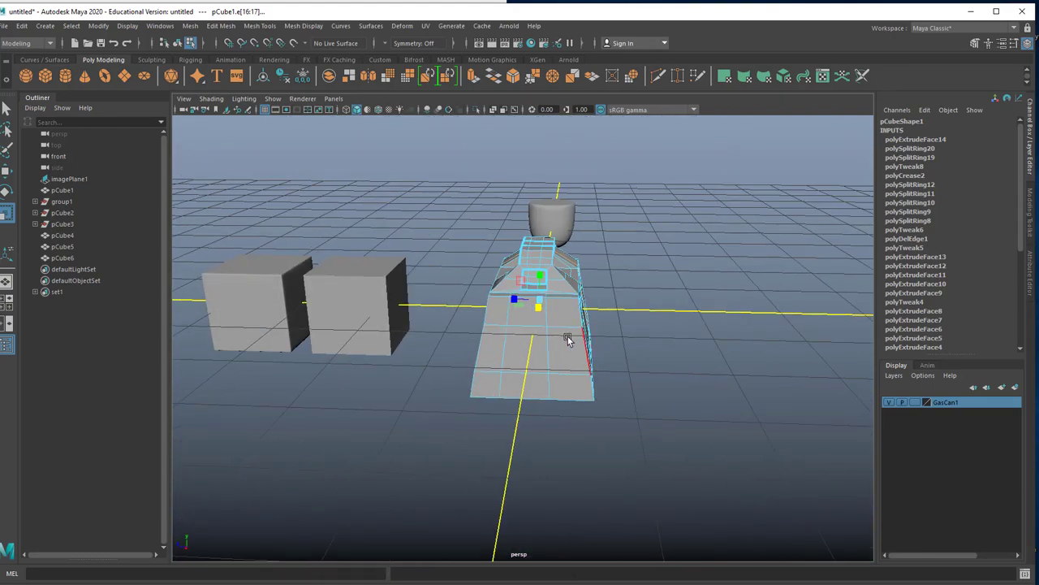
pyautogui.scroll(5, 561, 331)
pyautogui.keyDown('alt'); pyautogui.moveTo(586, 280); pyautogui.dragTo(498, 290); pyautogui.keyUp('alt')
pyautogui.moveTo(539, 285); pyautogui.dragTo(539, 316, button='right')
pyautogui.click(539, 326)
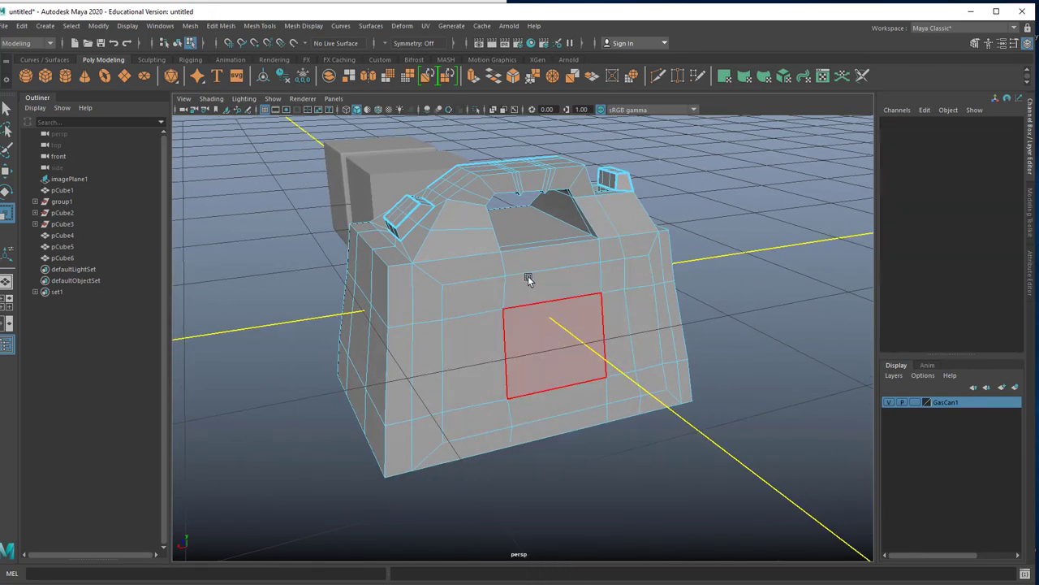
pyautogui.click(558, 290)
pyautogui.keyDown('alt'); pyautogui.moveTo(559, 290); pyautogui.dragTo(571, 339); pyautogui.keyUp('alt')
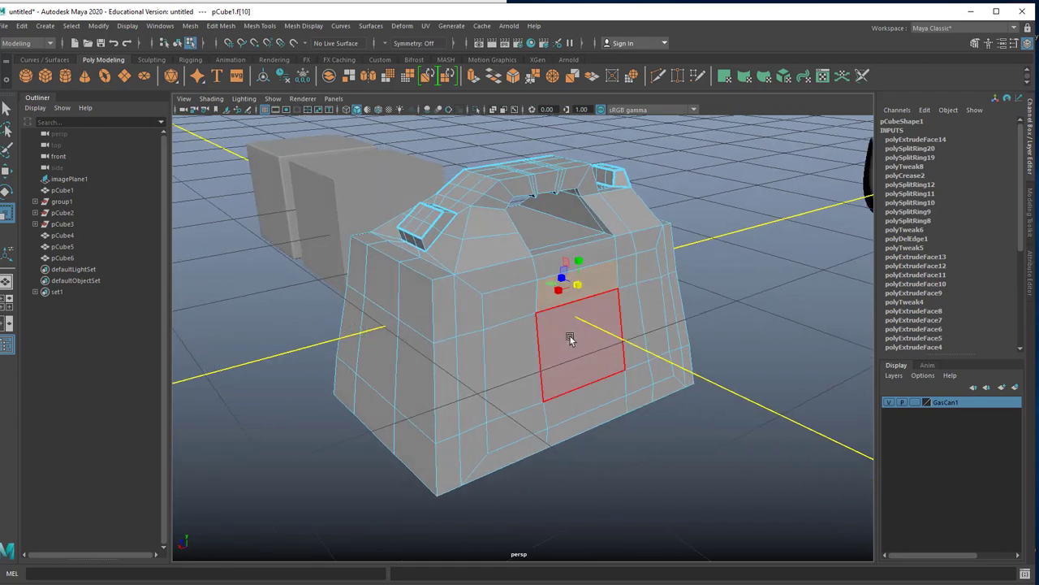
pyautogui.keyDown('shift'); pyautogui.click(572, 338); pyautogui.keyUp('shift')
pyautogui.keyDown('shift'); pyautogui.click(587, 395); pyautogui.keyUp('shift')
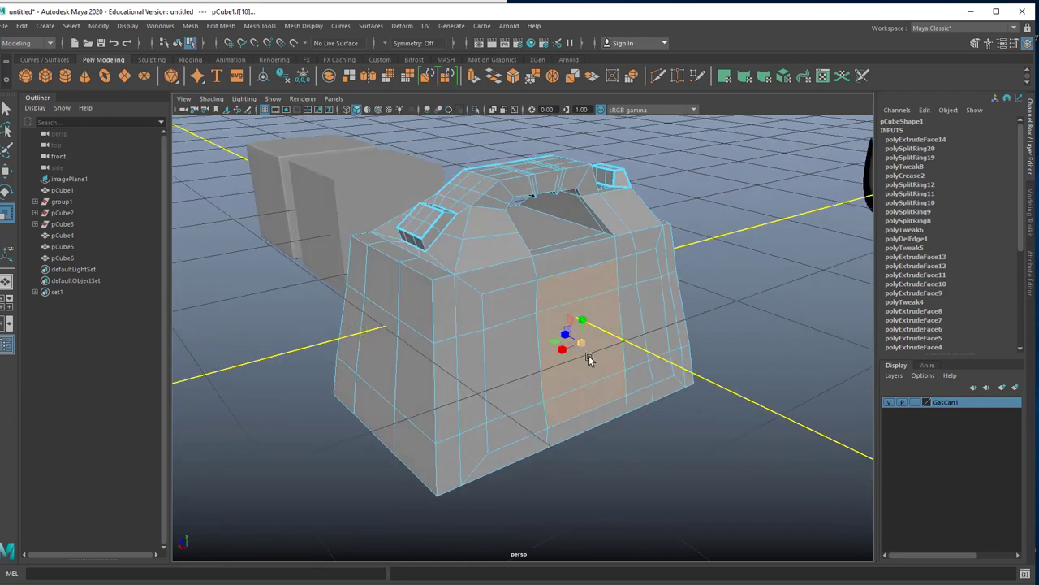
# - Activate the Move tool for the side panel's three selected faces and open its tool settings
pyautogui.press('q')
pyautogui.press('w')
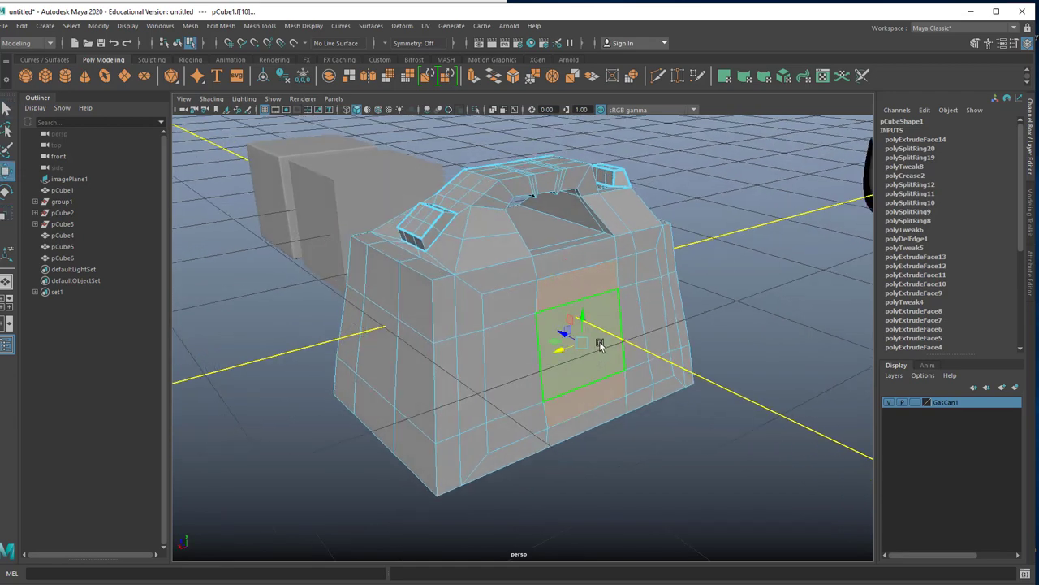
pyautogui.keyDown('alt'); pyautogui.moveTo(605, 350); pyautogui.dragTo(593, 323); pyautogui.keyUp('alt')
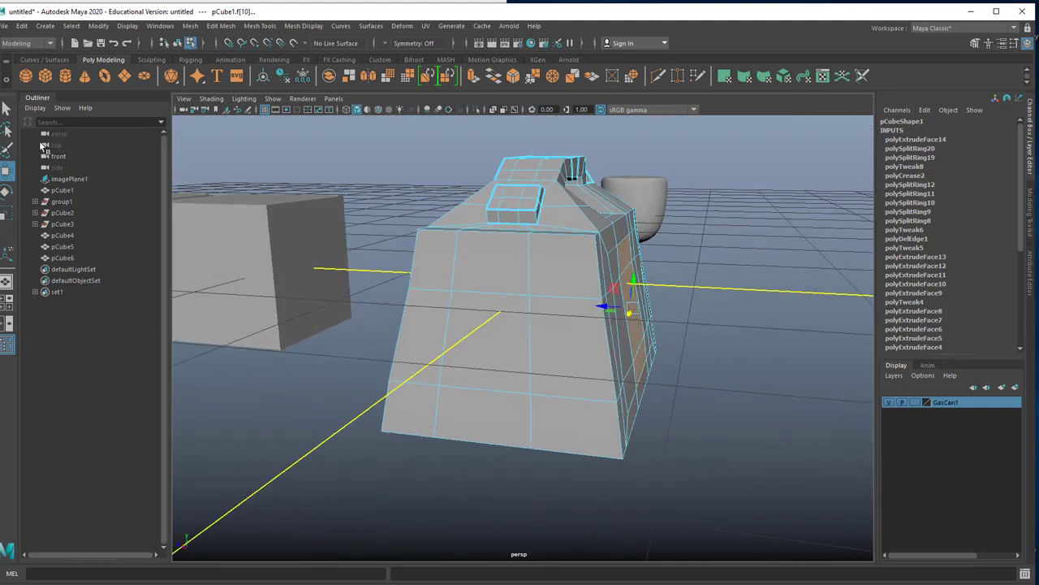
pyautogui.doubleClick(5, 172)
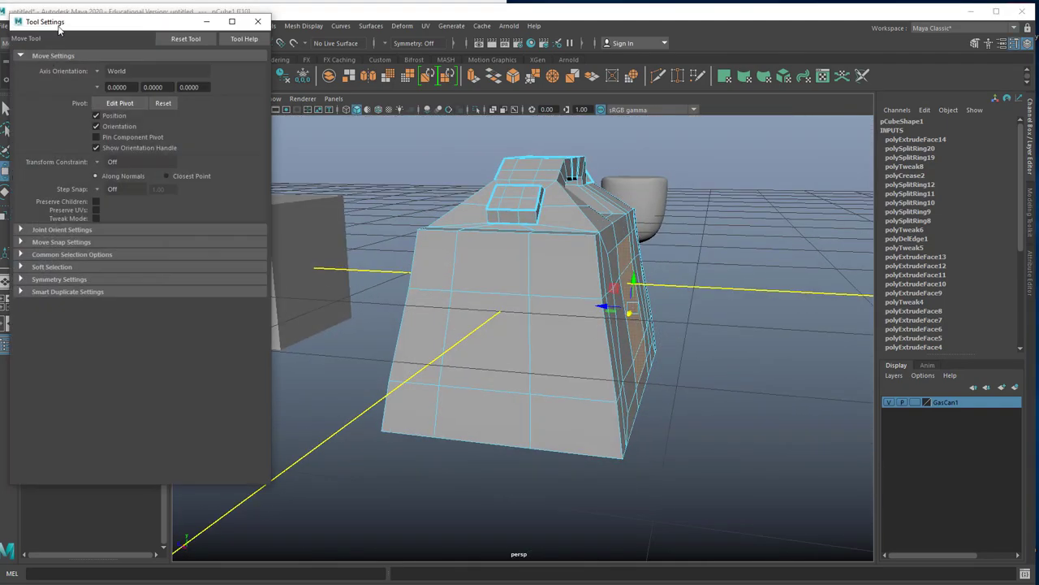
pyautogui.click(258, 21)
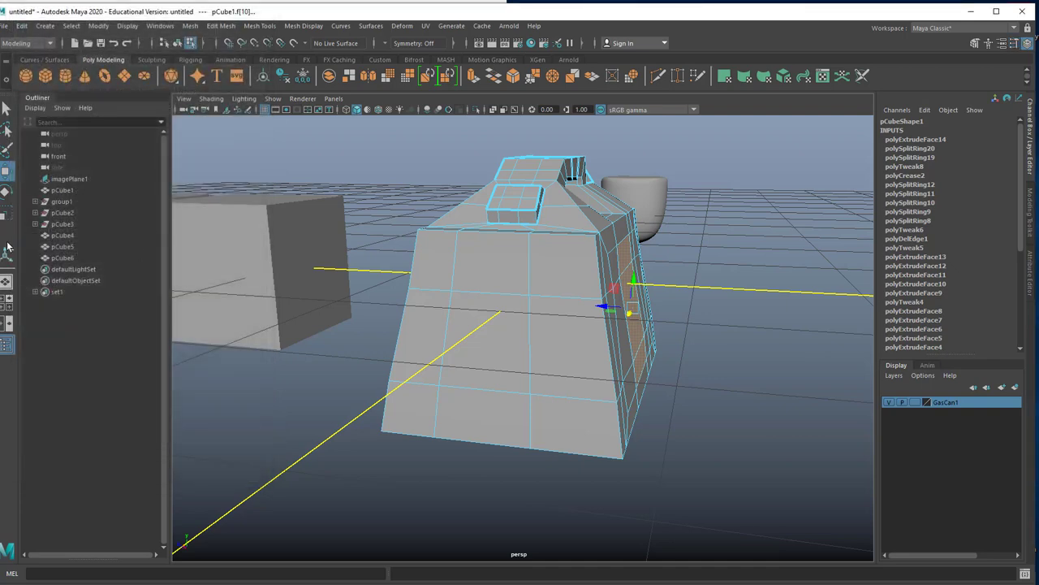
pyautogui.doubleClick(5, 172)
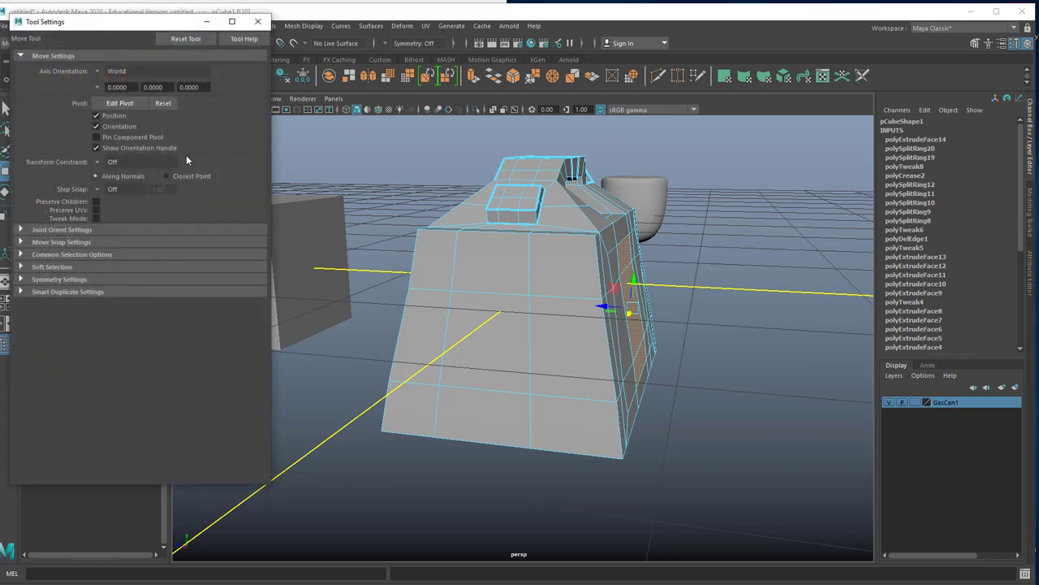
pyautogui.keyDown('alt'); pyautogui.moveTo(717, 341); pyautogui.dragTo(700, 350); pyautogui.keyUp('alt')
pyautogui.keyDown('alt'); pyautogui.moveTo(700, 350); pyautogui.dragTo(503, 320, button='right'); pyautogui.keyUp('alt')
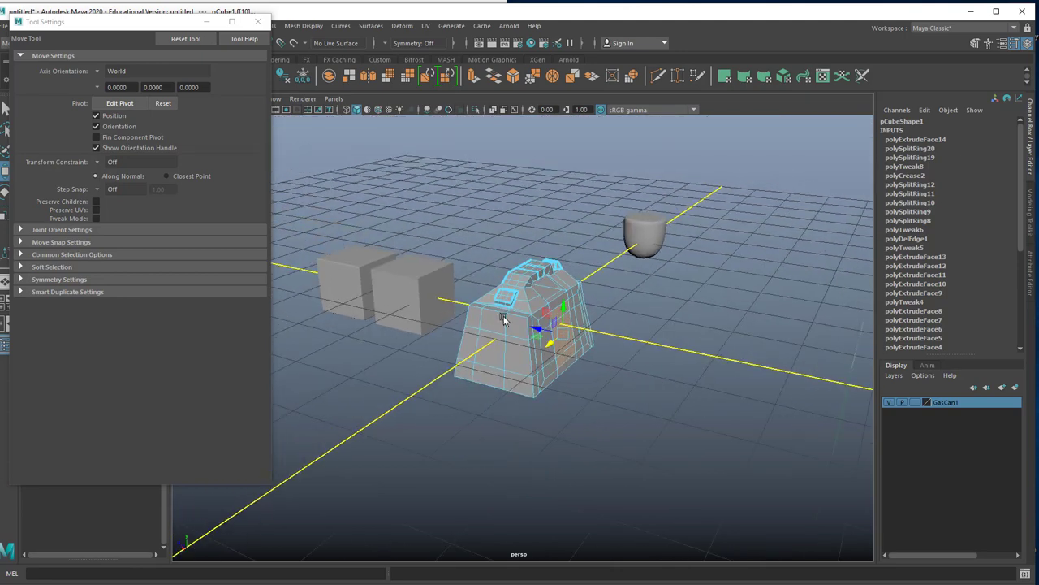
pyautogui.keyDown('alt'); pyautogui.moveTo(543, 296); pyautogui.dragTo(719, 349); pyautogui.keyUp('alt')
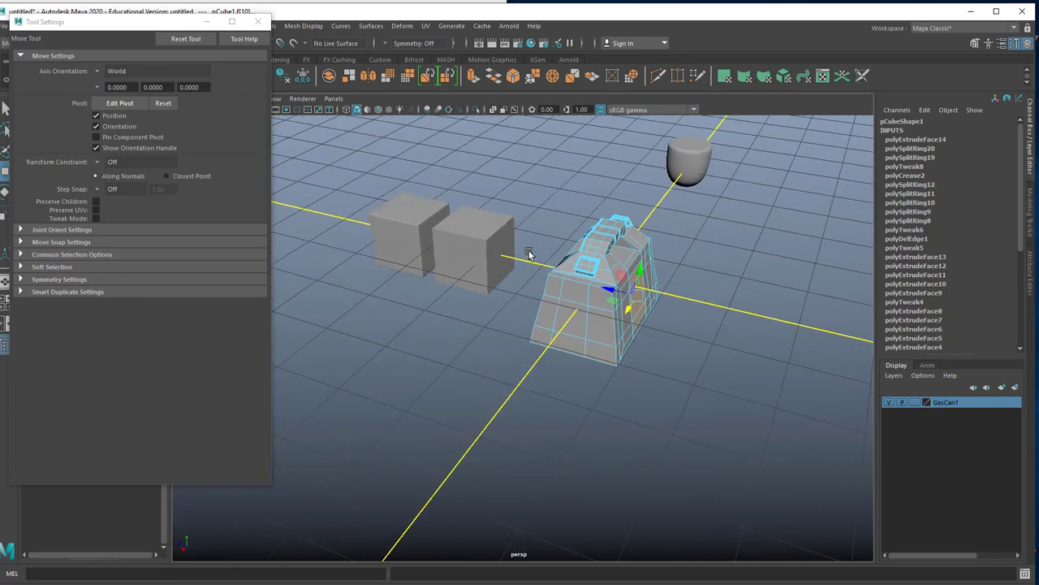
# - Try the Object axis orientation for the Move tool and change it to Component
pyautogui.click(95, 71)
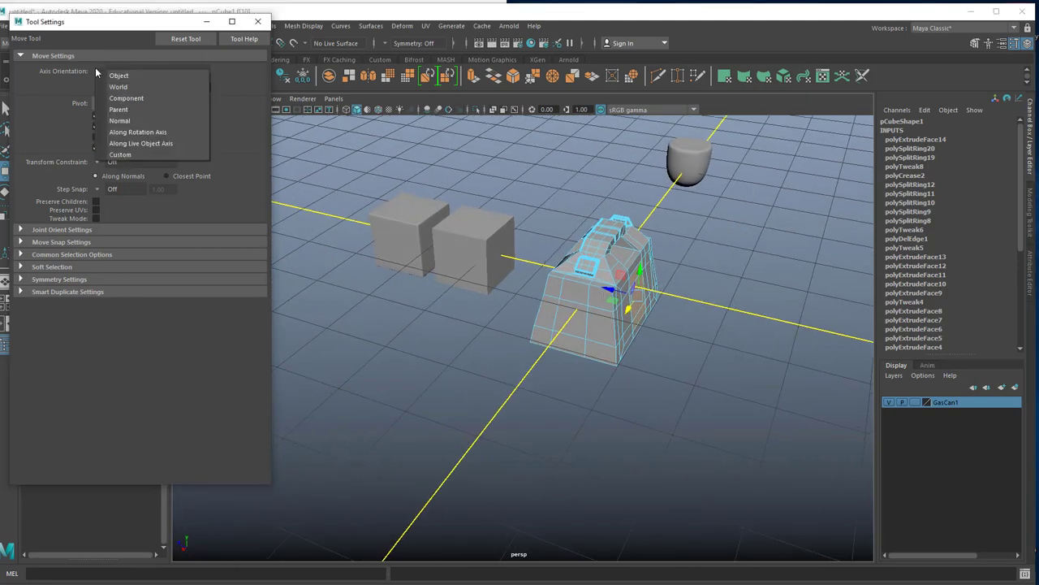
pyautogui.click(117, 72)
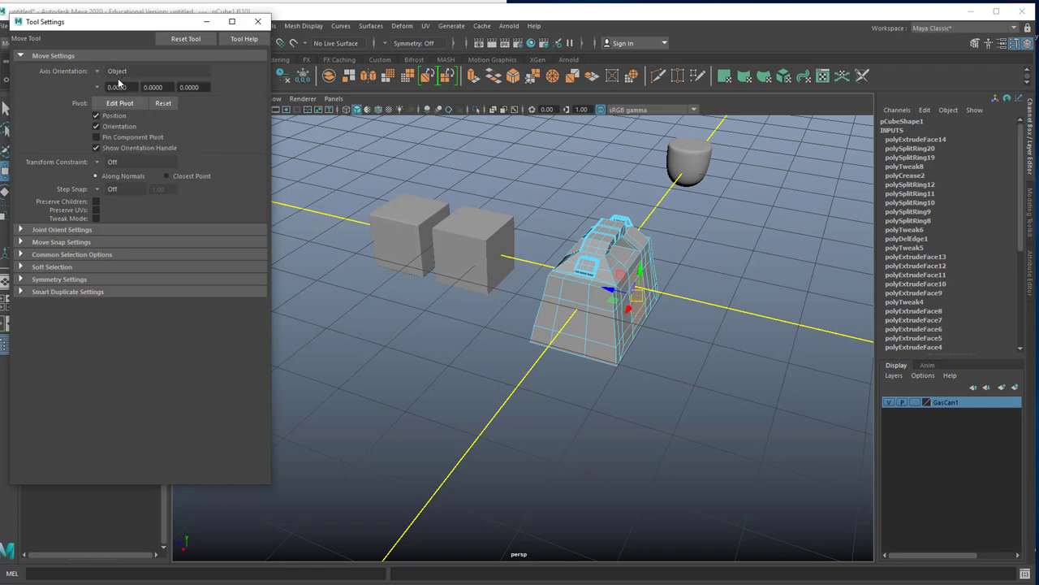
pyautogui.click(95, 71)
pyautogui.click(118, 92)
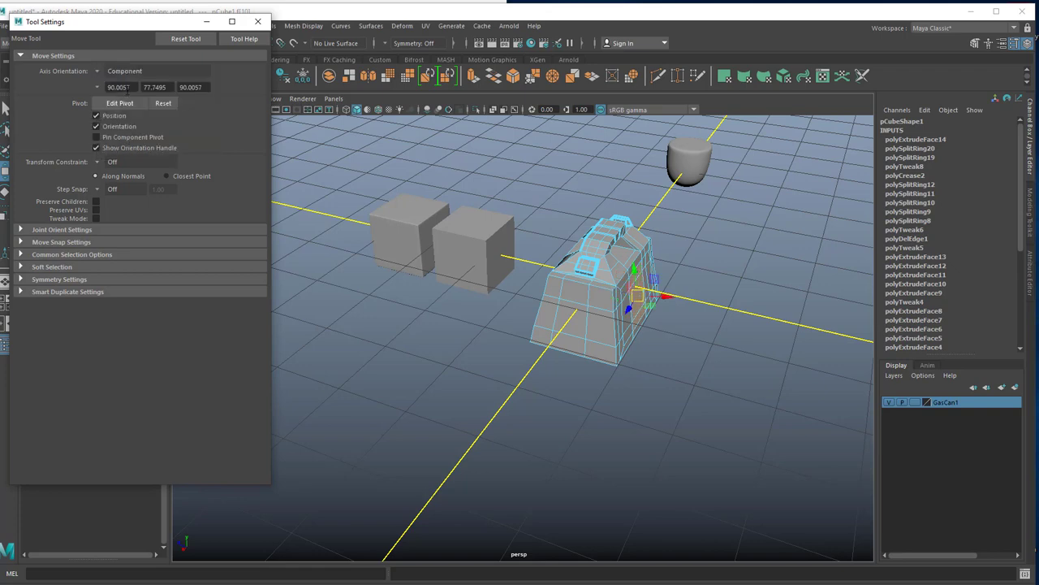
# - Try moving the side panel's middle faces outward along their component axis, and undo the move
pyautogui.keyDown('alt'); pyautogui.moveTo(719, 364); pyautogui.dragTo(725, 315); pyautogui.keyUp('alt')
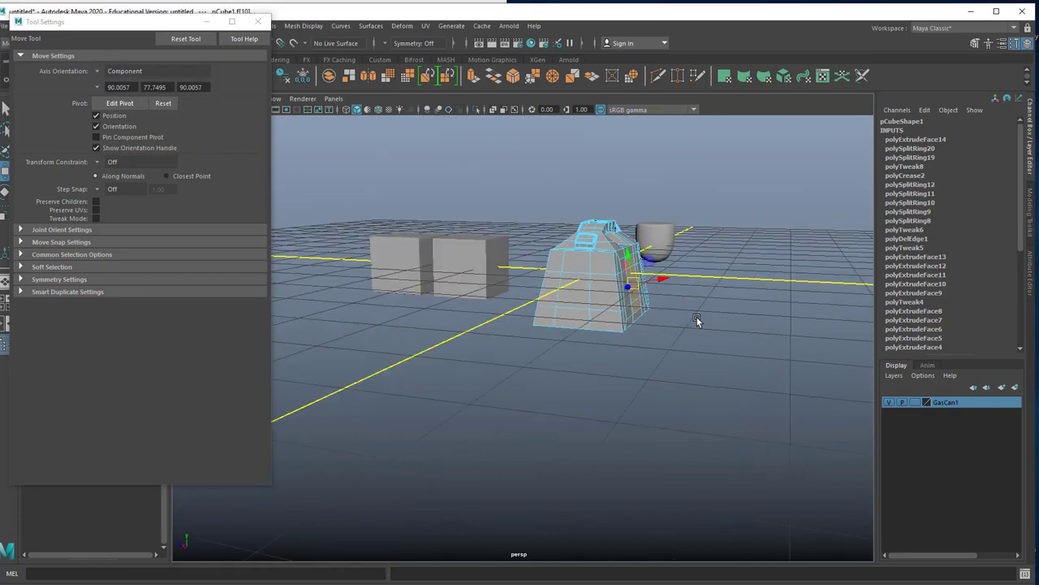
pyautogui.keyDown('alt'); pyautogui.moveTo(697, 317); pyautogui.dragTo(950, 318, button='right'); pyautogui.keyUp('alt')
pyautogui.keyDown('alt'); pyautogui.moveTo(853, 280); pyautogui.dragTo(731, 323, button='middle'); pyautogui.keyUp('alt')
pyautogui.keyDown('alt'); pyautogui.moveTo(731, 324); pyautogui.dragTo(660, 297); pyautogui.keyUp('alt')
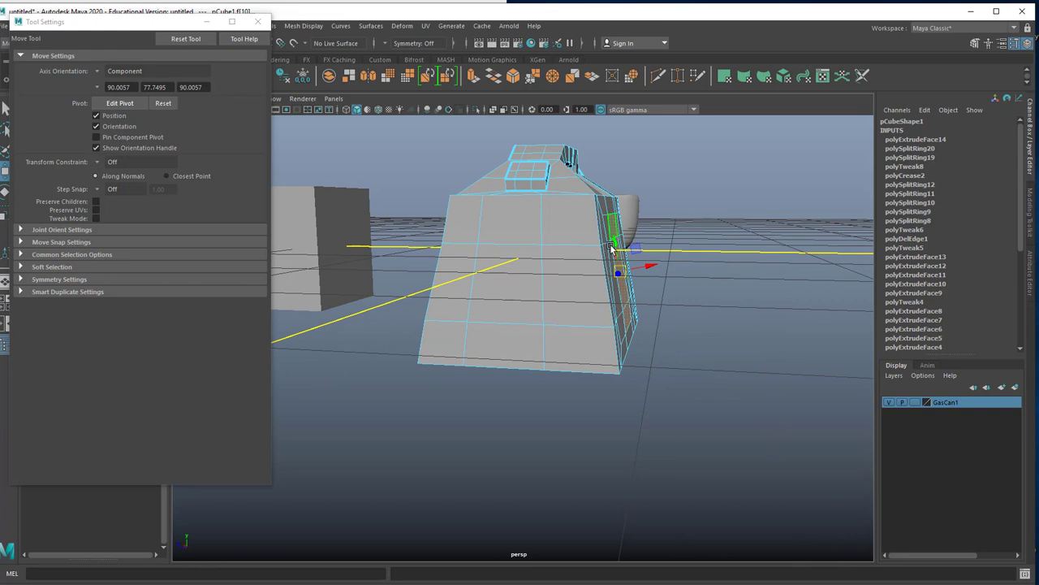
pyautogui.moveTo(663, 265)
pyautogui.keyDown('alt'); pyautogui.mouseDown()
pyautogui.moveTo(684, 266)
pyautogui.moveTo(658, 268)
pyautogui.moveTo(664, 263)
pyautogui.mouseUp(); pyautogui.keyUp('alt')
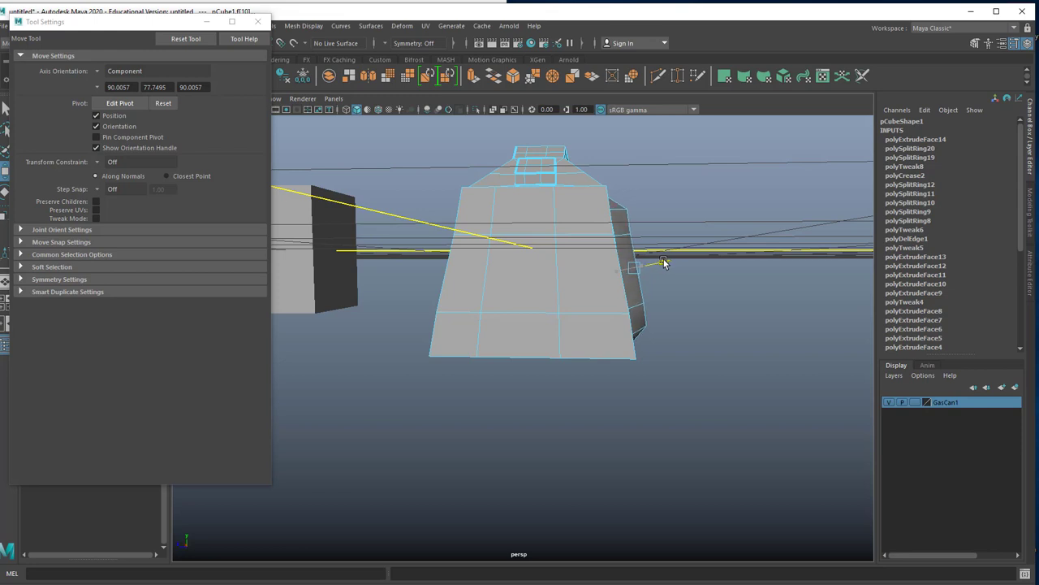
pyautogui.hotkey('ctrl', 'z')
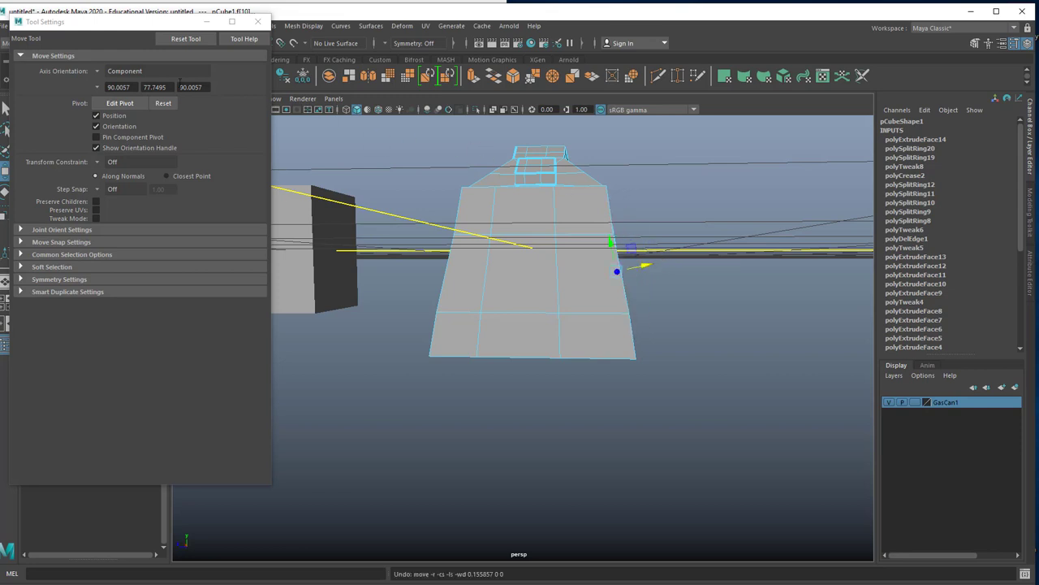
# - Compare the Move tool's Object and World axis orientations on the selected faces, leaving it set to World
pyautogui.click(99, 72)
pyautogui.click(119, 75)
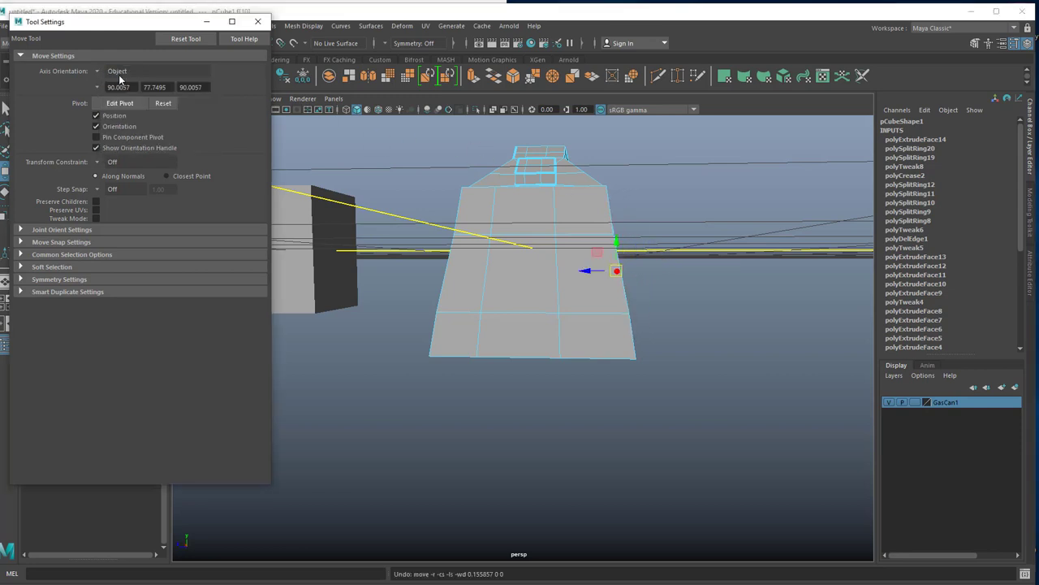
pyautogui.keyDown('alt'); pyautogui.moveTo(597, 273); pyautogui.dragTo(536, 280); pyautogui.keyUp('alt')
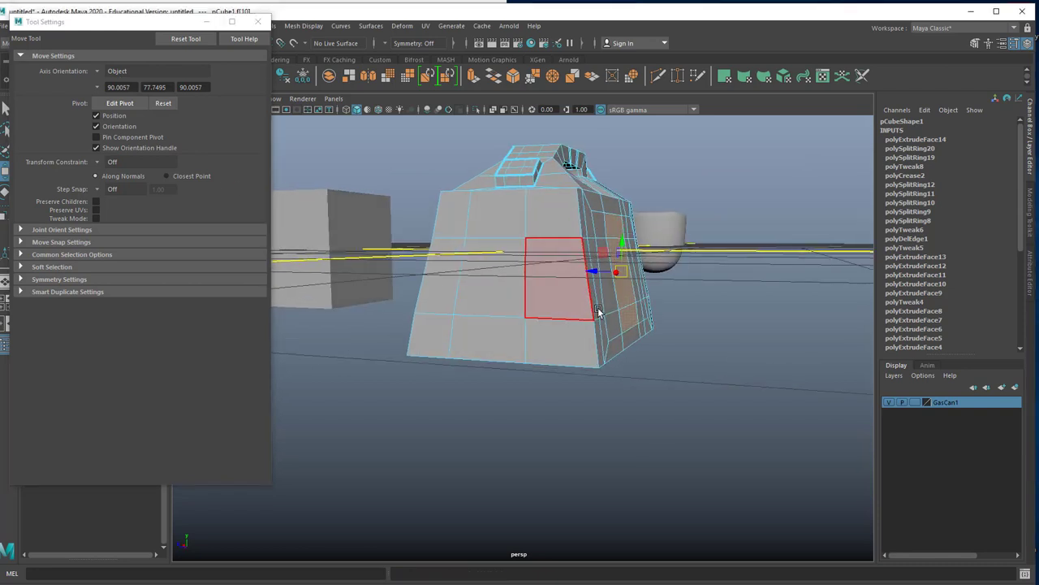
pyautogui.click(99, 71)
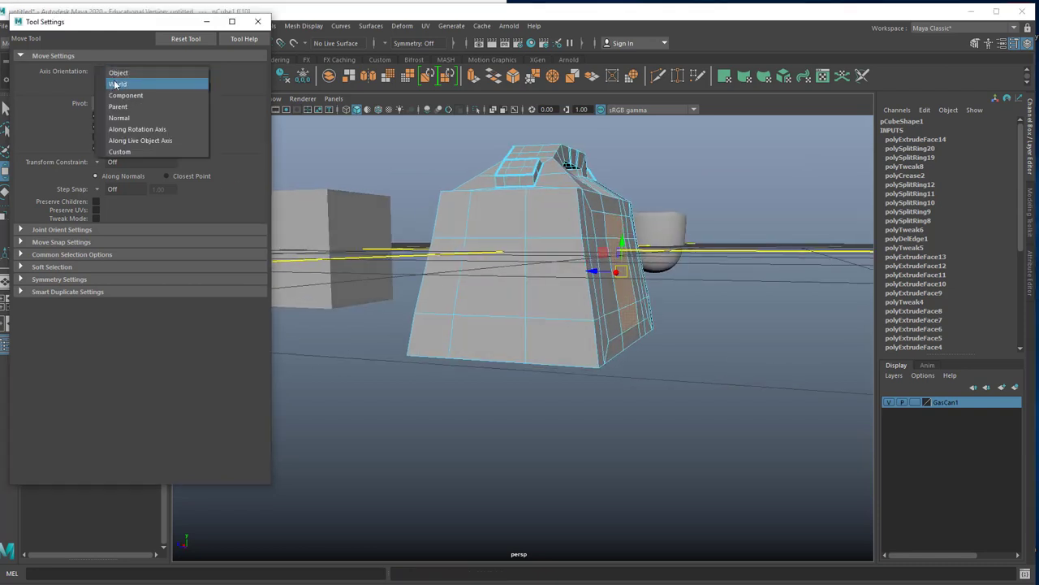
pyautogui.click(118, 81)
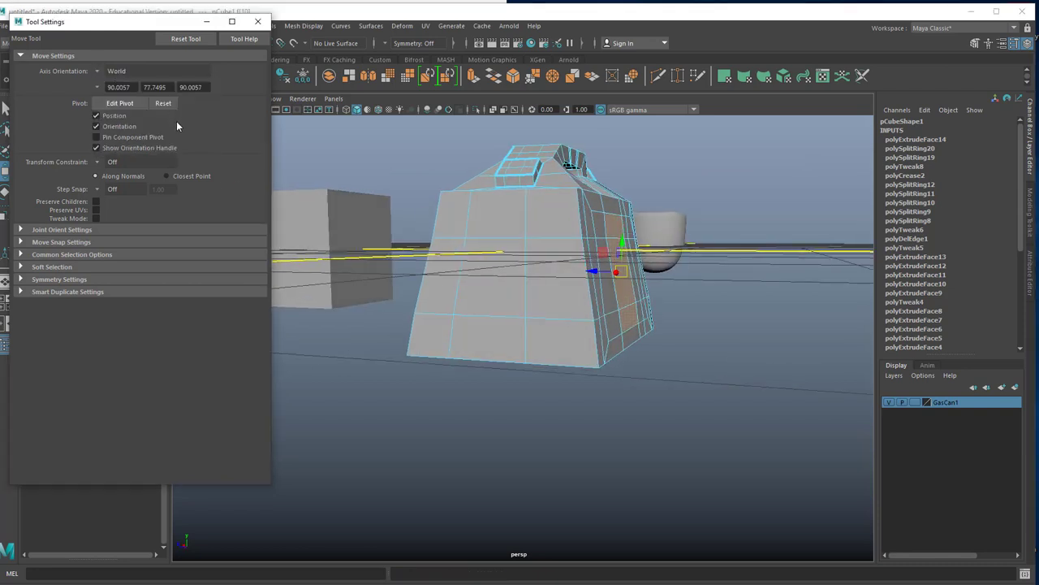
pyautogui.click(97, 71)
pyautogui.click(126, 77)
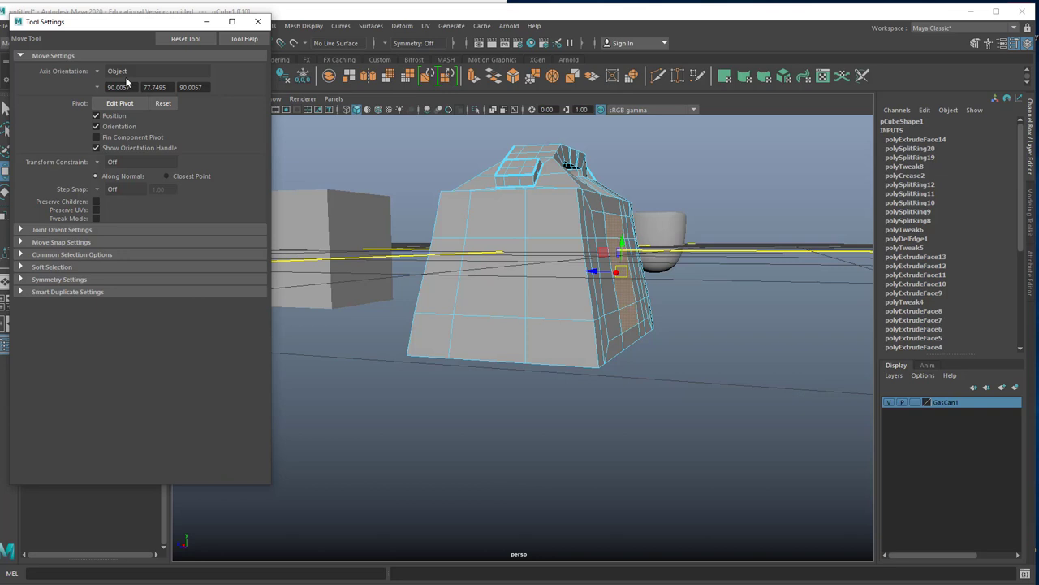
pyautogui.click(106, 71)
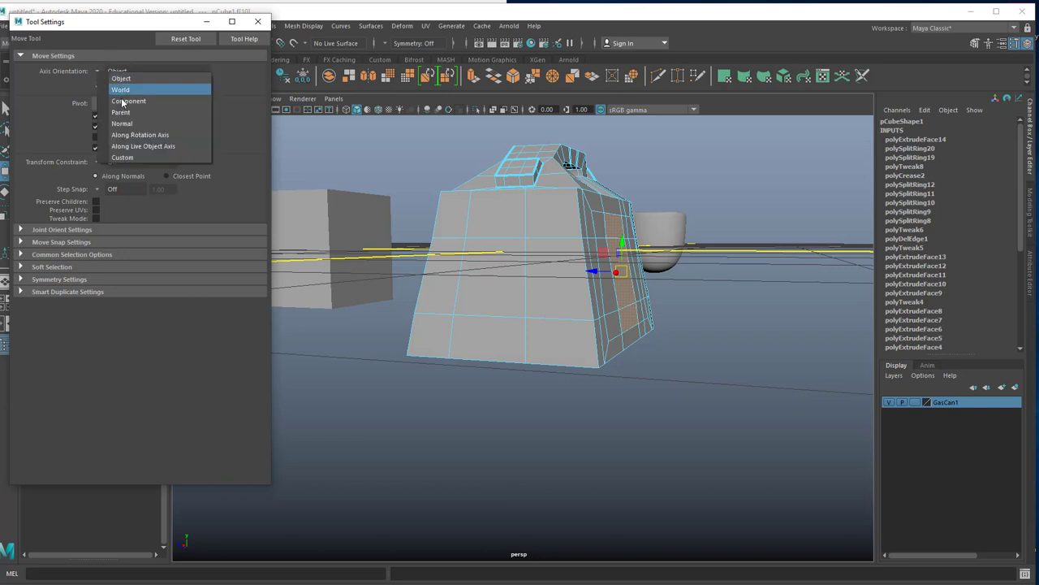
pyautogui.click(126, 91)
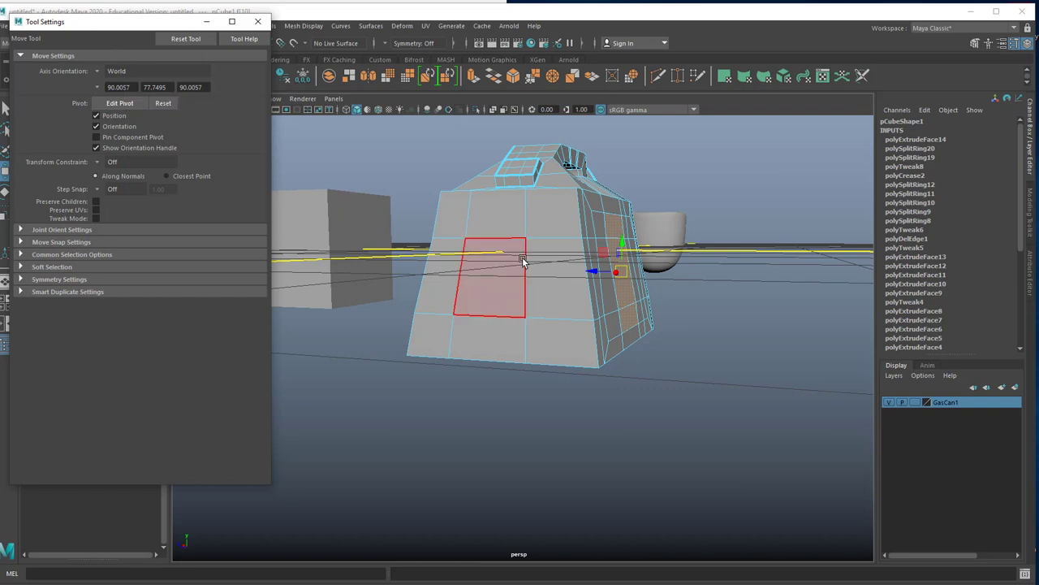
# - Create a new polygon cube and move it along Z to about -1.93, between the can and the reference image
pyautogui.keyDown('alt'); pyautogui.moveTo(548, 264); pyautogui.dragTo(682, 329); pyautogui.keyUp('alt')
pyautogui.click(517, 329)
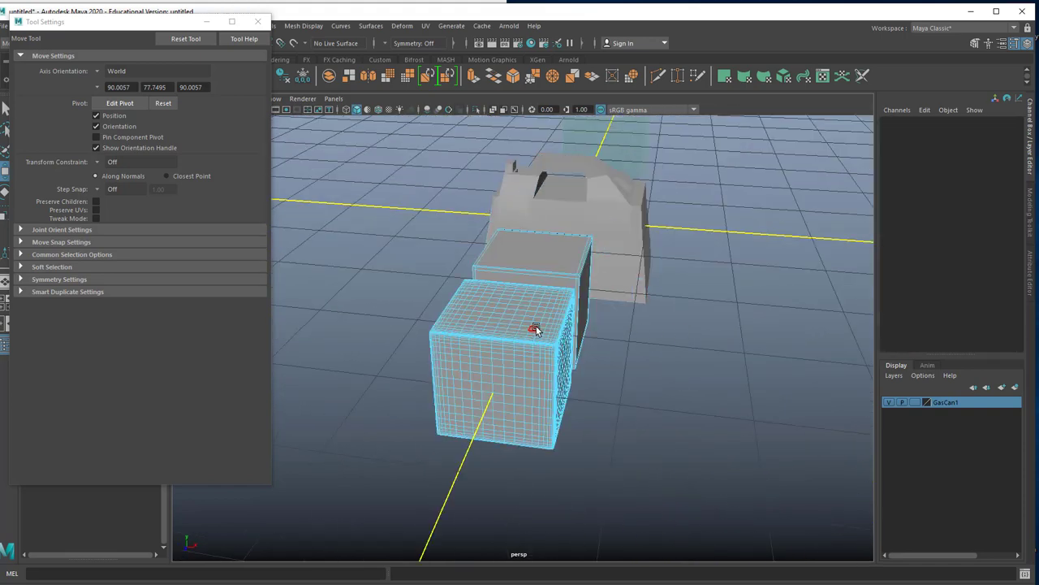
pyautogui.click(557, 256)
pyautogui.keyDown('alt'); pyautogui.moveTo(557, 256); pyautogui.dragTo(396, 126); pyautogui.keyUp('alt')
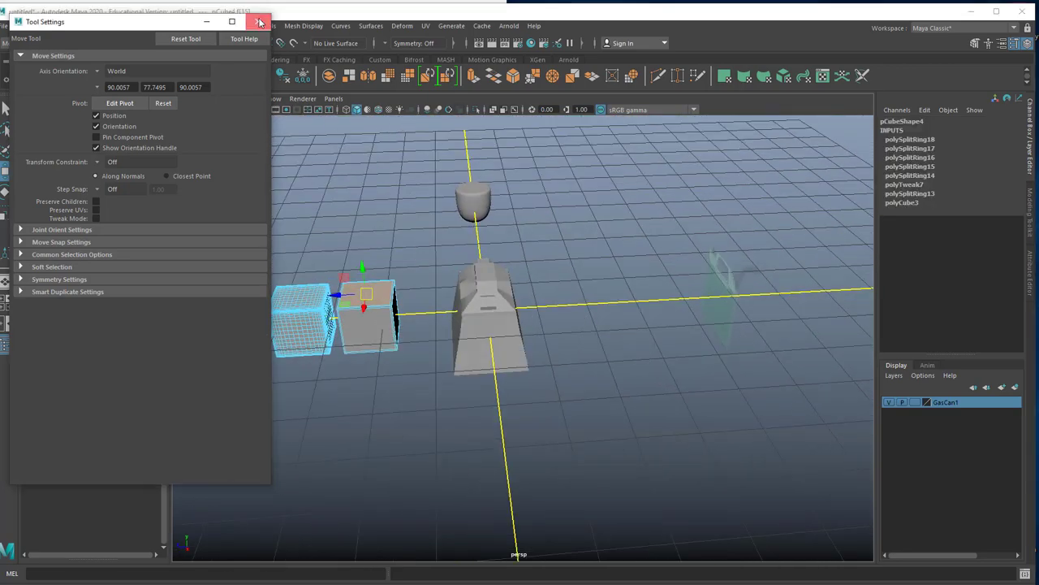
pyautogui.click(261, 21)
pyautogui.press('g')
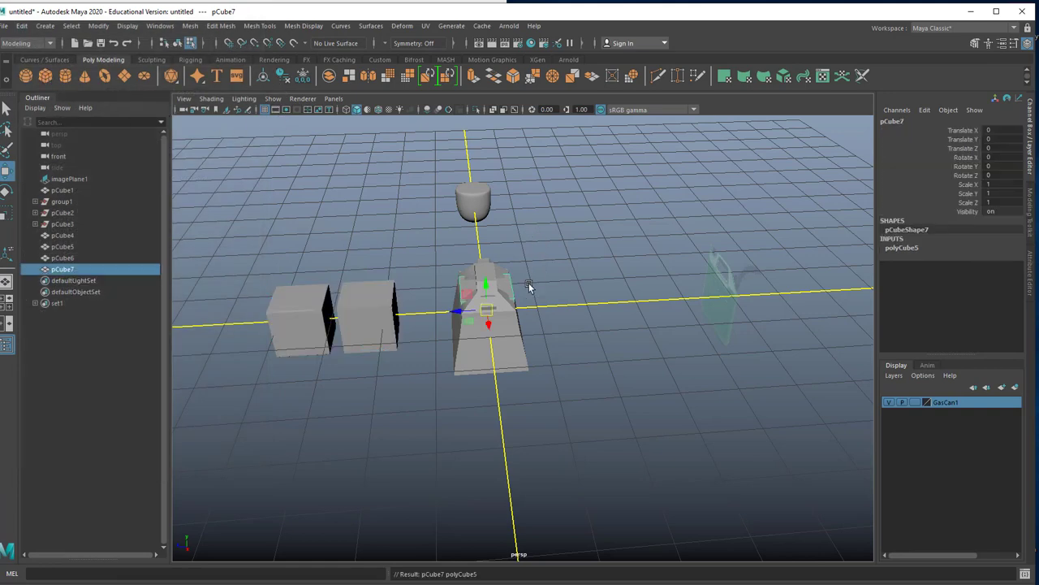
pyautogui.moveTo(464, 314); pyautogui.dragTo(567, 326)
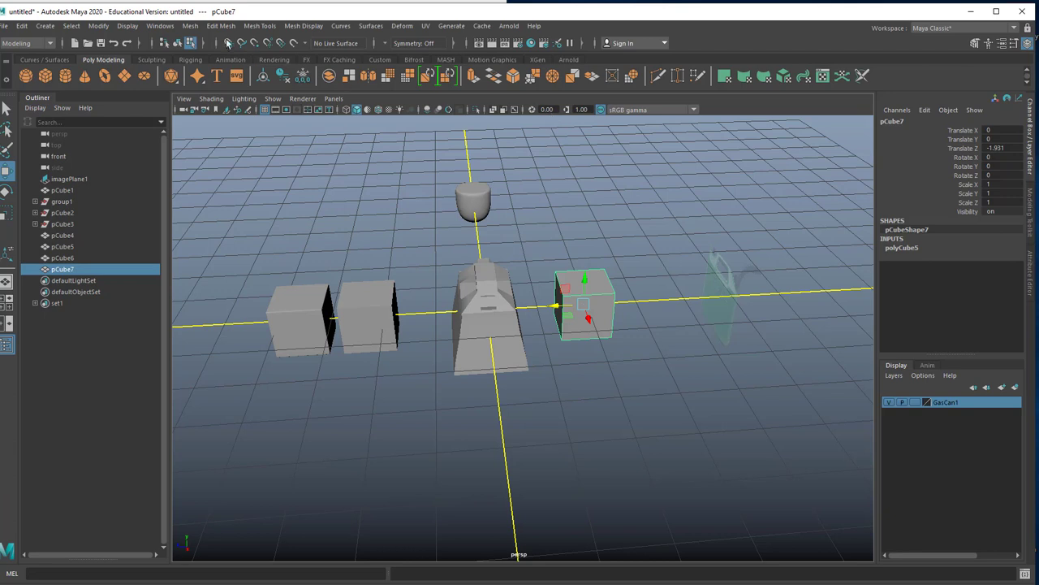
# - Insert two parallel edge loops around the new cube, dividing its top into three strips
pyautogui.click(260, 25)
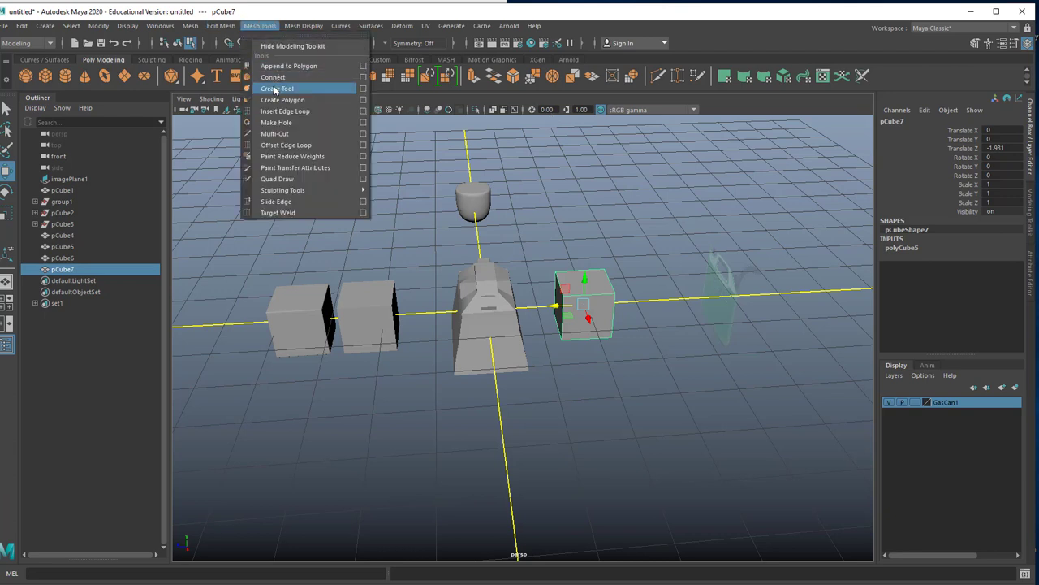
pyautogui.click(282, 111)
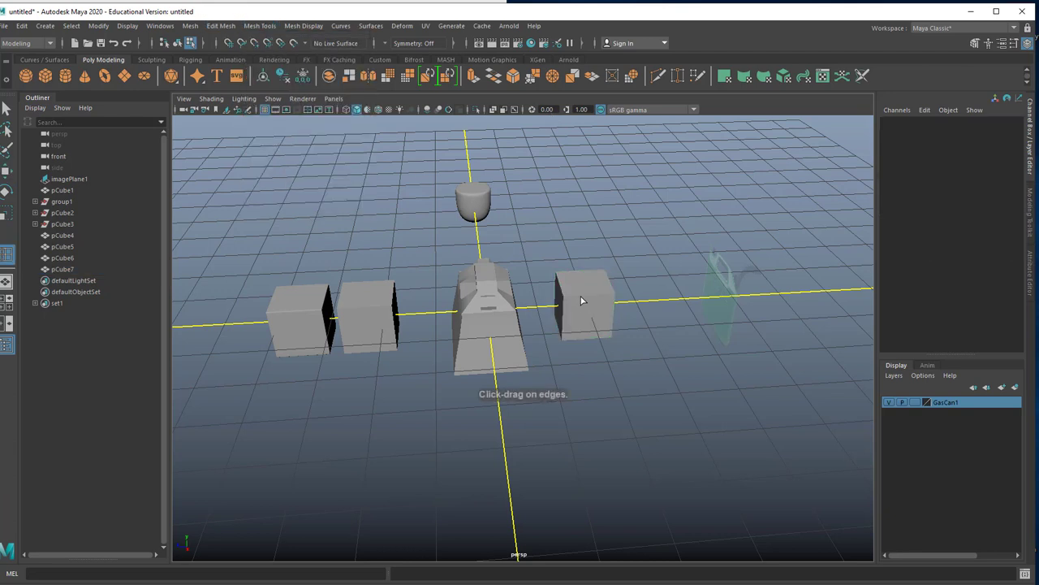
pyautogui.click(581, 299)
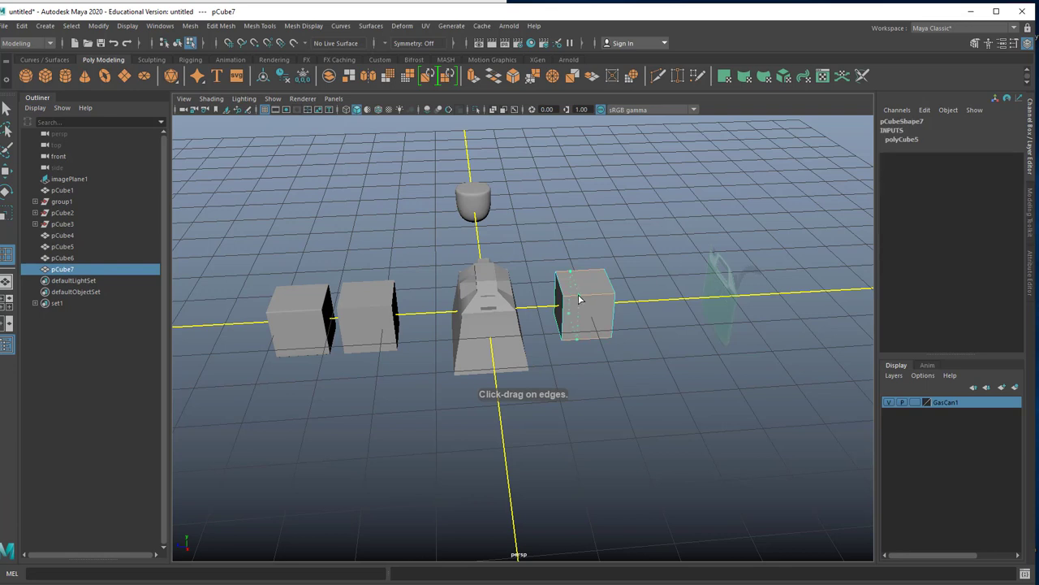
pyautogui.moveTo(578, 300); pyautogui.dragTo(603, 299)
# - Select the three faces on top of the new cube
pyautogui.press('w')
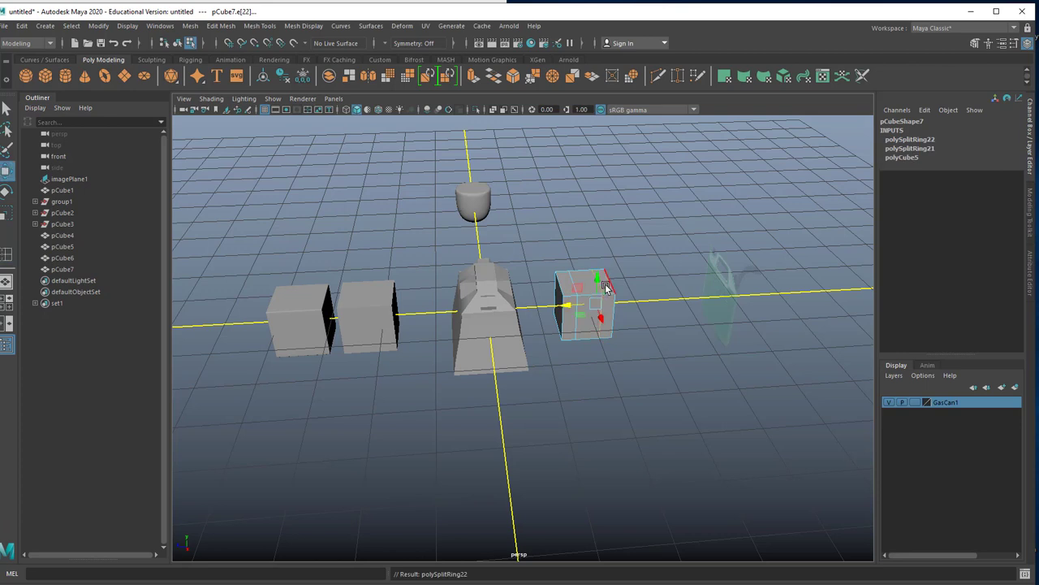
pyautogui.moveTo(603, 285); pyautogui.dragTo(605, 318, button='right')
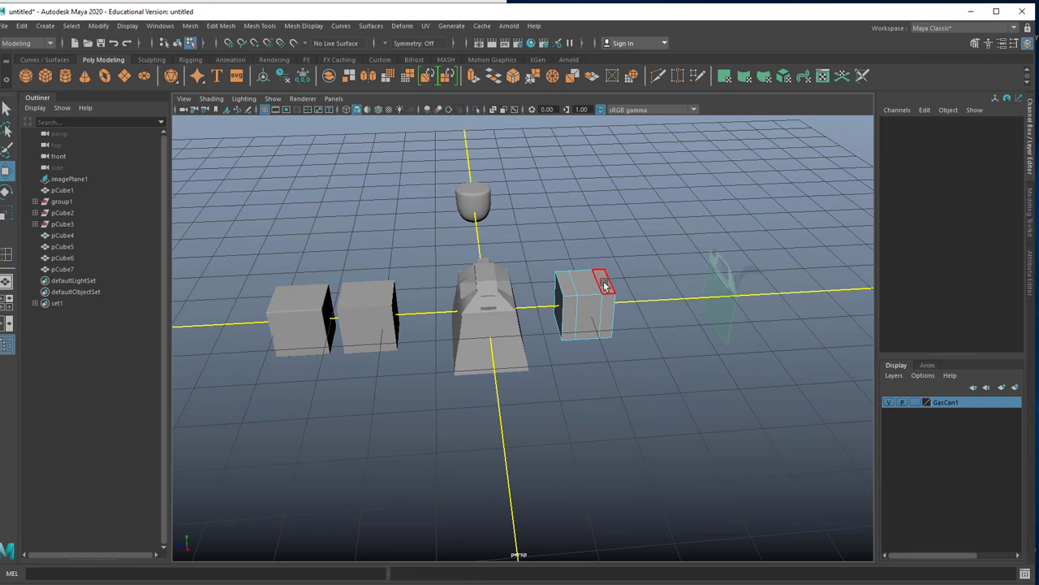
pyautogui.click(599, 283)
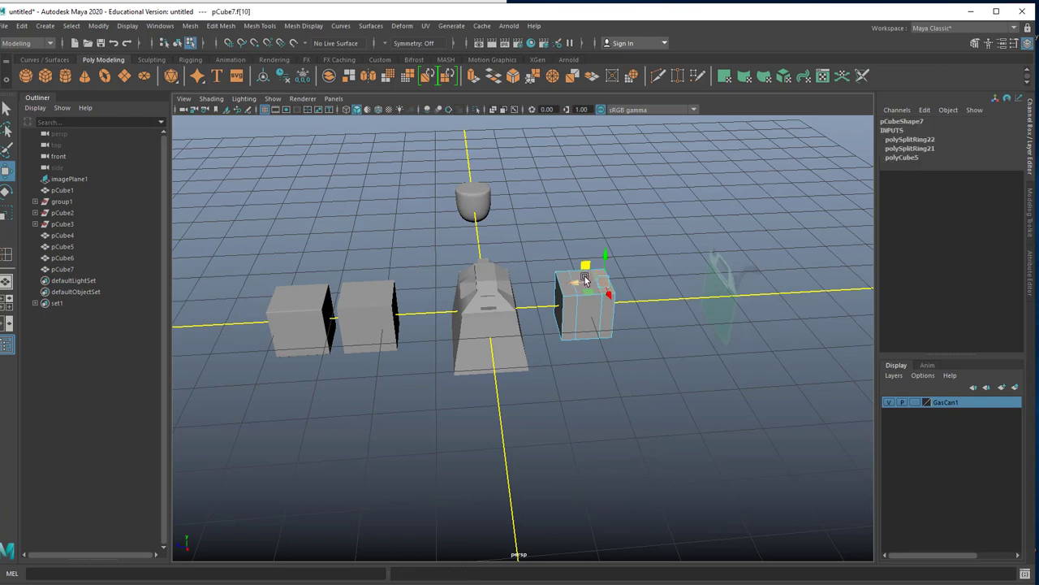
pyautogui.press('q')
pyautogui.click(583, 284)
pyautogui.click(583, 284)
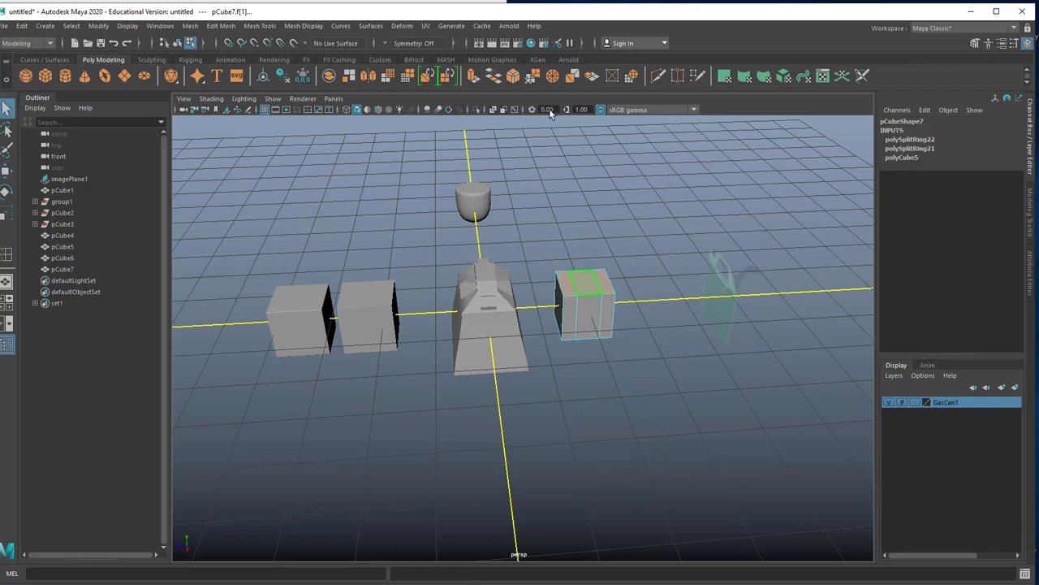
# - Extrude the cube's three top faces upward by about 0.232, and extrude them upward a second time
pyautogui.click(474, 76)
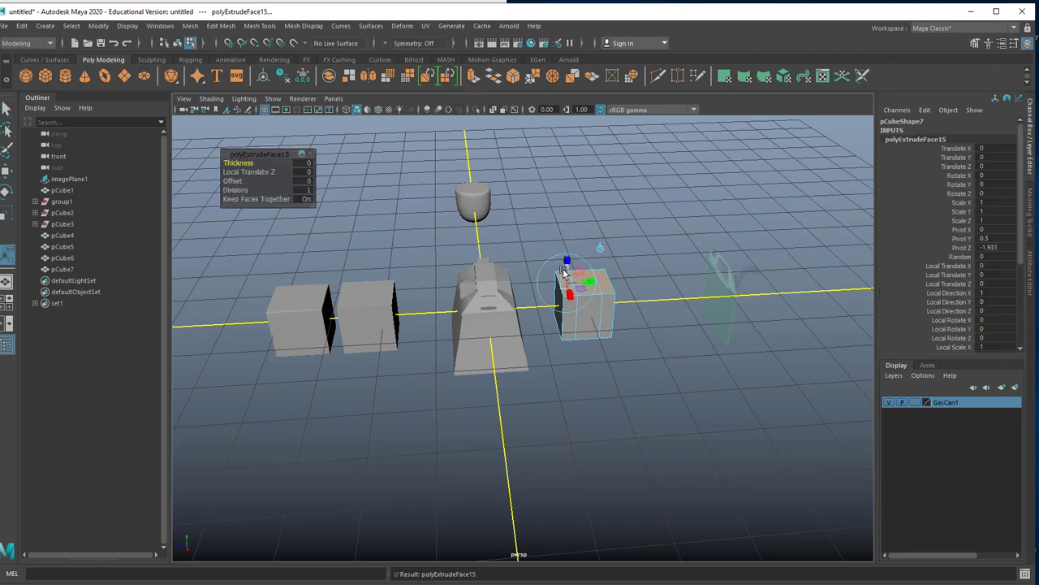
pyautogui.moveTo(567, 268); pyautogui.dragTo(567, 262)
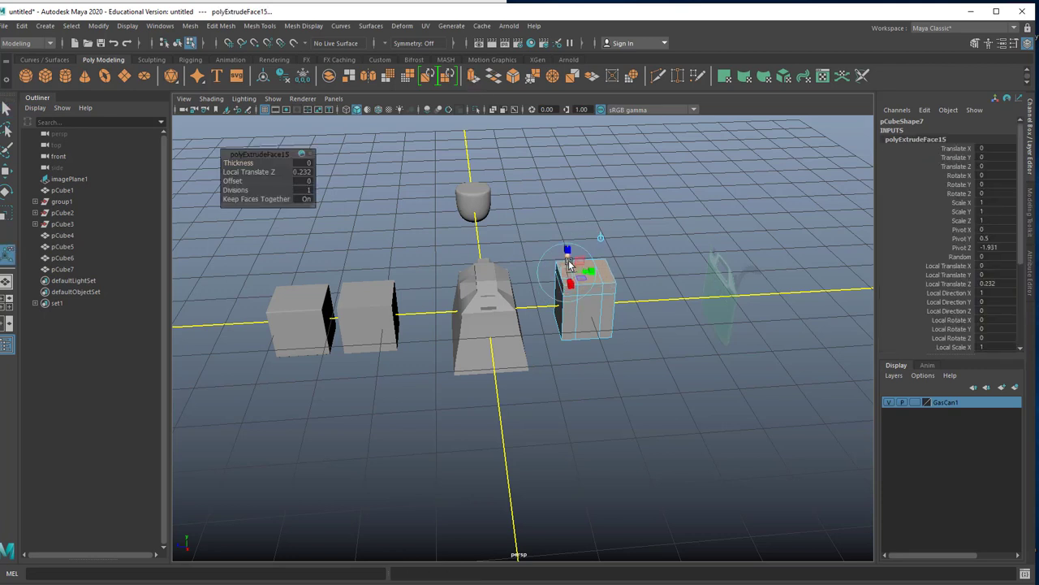
pyautogui.hotkey('ctrl', 'e')
pyautogui.moveTo(570, 262); pyautogui.dragTo(756, 272)
pyautogui.click(665, 233)
# - Select the faces across the top of the twice-extruded test cube
pyautogui.moveTo(573, 281); pyautogui.dragTo(570, 270, button='right')
pyautogui.click(569, 263)
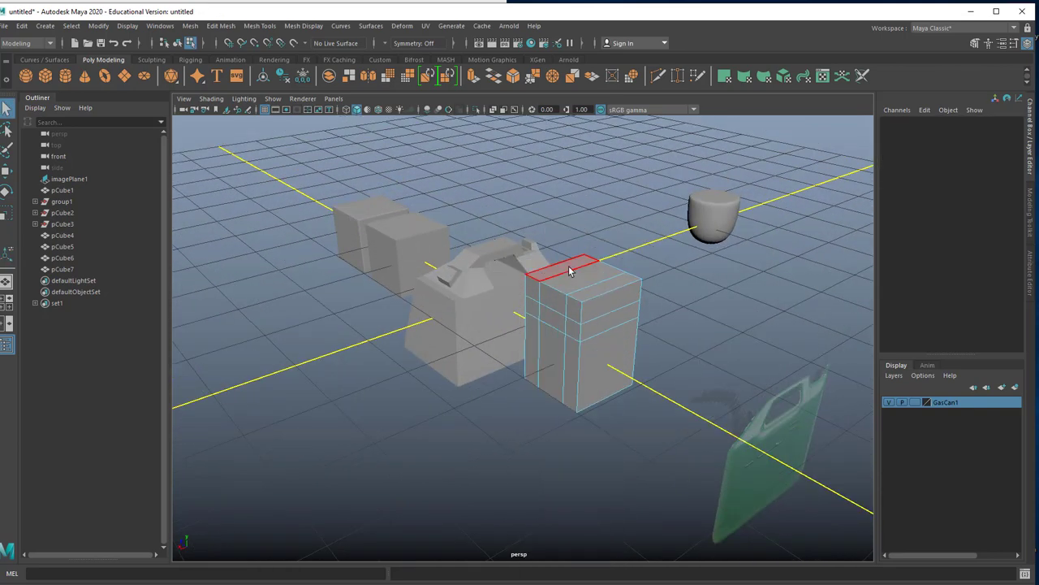
pyautogui.click(570, 269)
pyautogui.keyDown('shift'); pyautogui.click(601, 294); pyautogui.keyUp('shift')
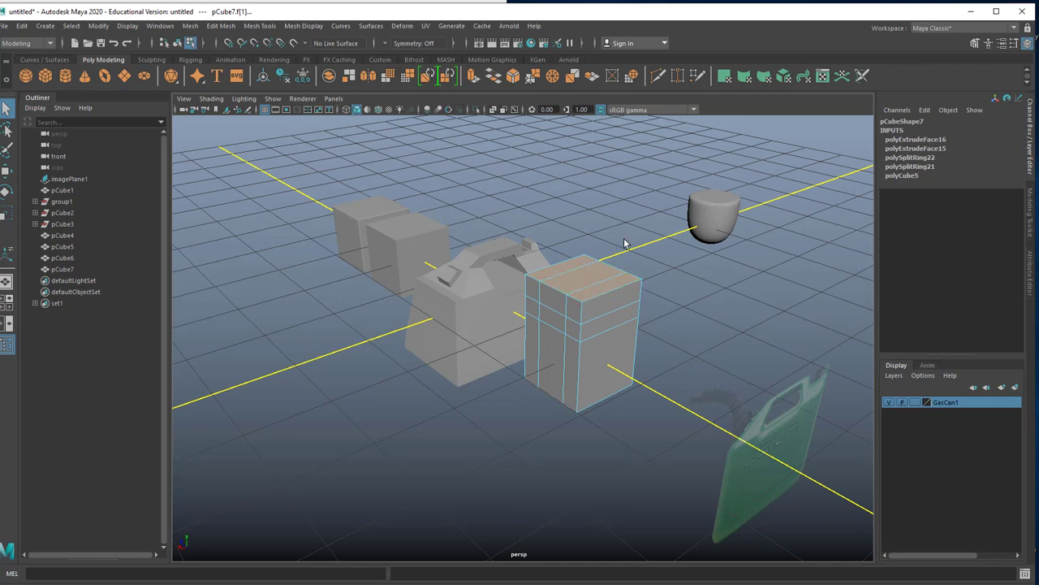
# - Try scaling the cube's selected top faces inward along X to about 0.23 and about 0.54, undoing each attempt
pyautogui.press('r')
pyautogui.moveTo(555, 288); pyautogui.dragTo(581, 277)
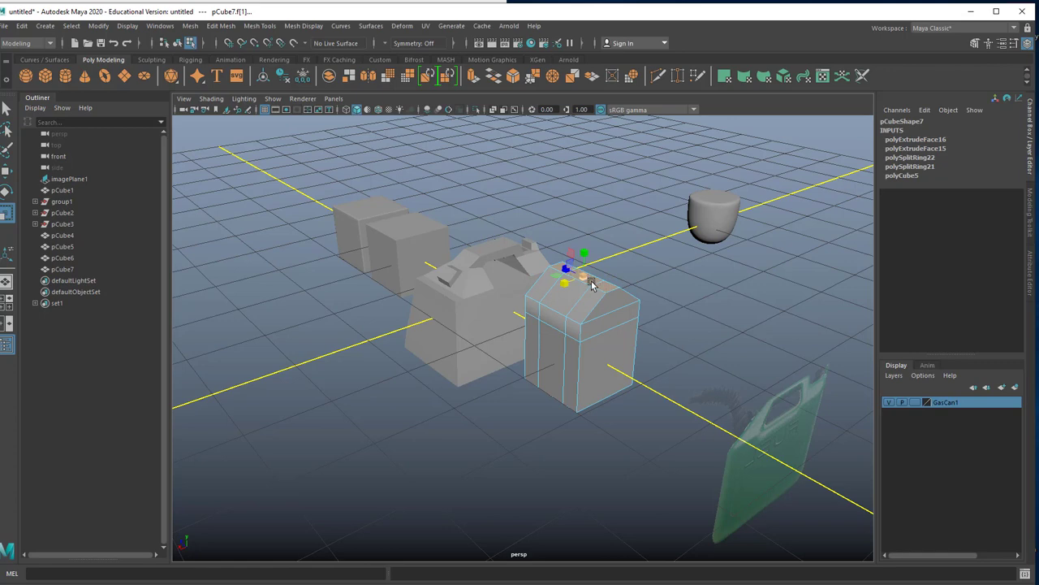
pyautogui.hotkey('ctrl', 'z')
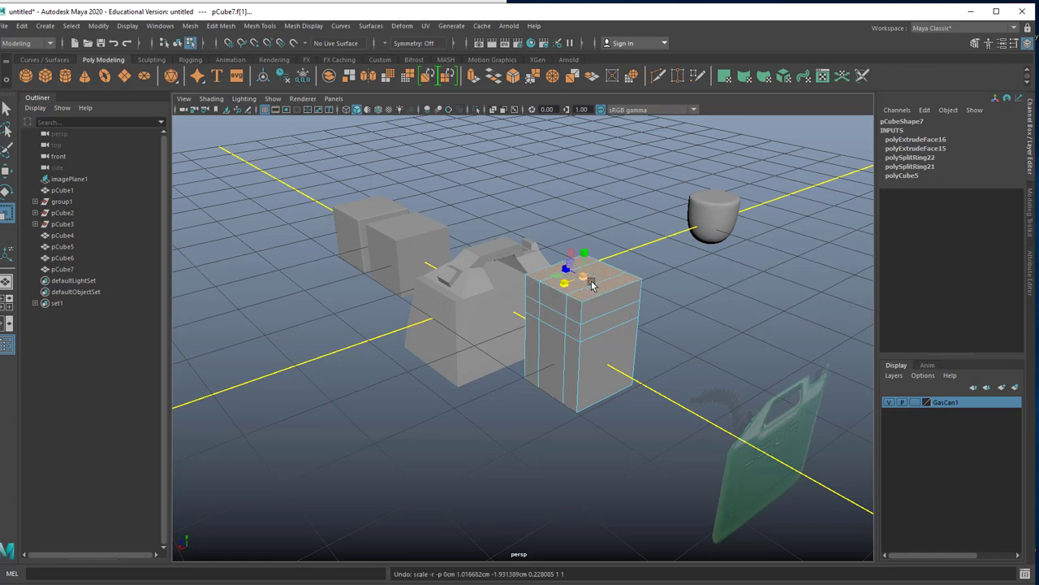
pyautogui.hotkey('ctrl', 'z')
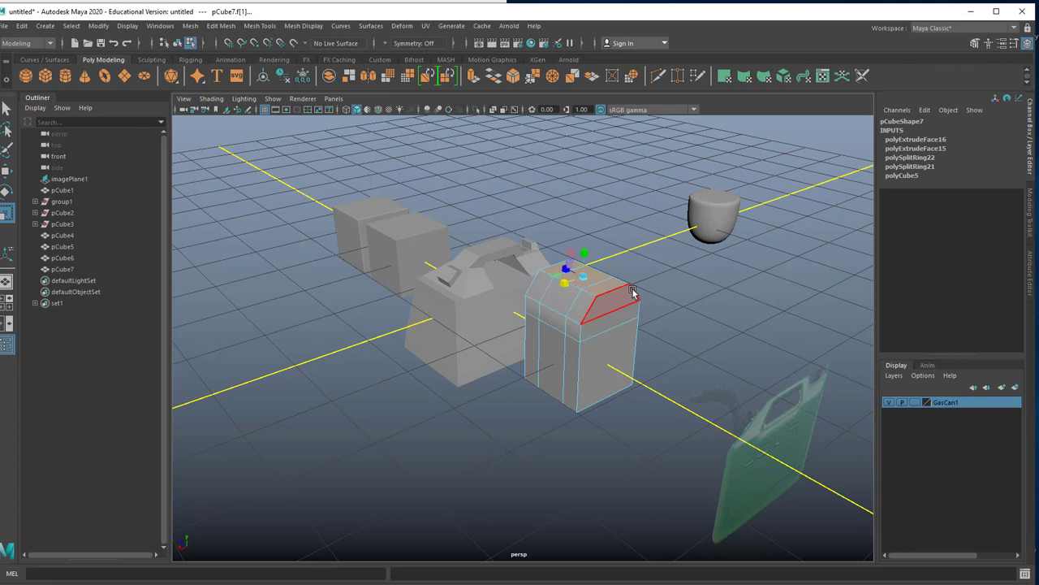
pyautogui.hotkey('ctrl', 'z')
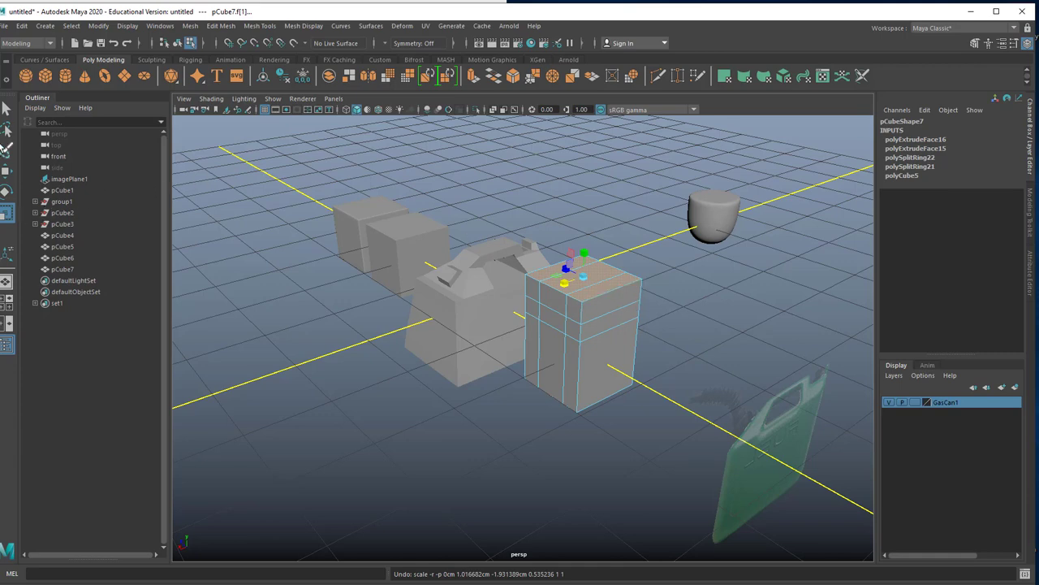
# - Turn on Soft Select for the Scale tool and reduce its falloff radius to 0.47
pyautogui.doubleClick(6, 212)
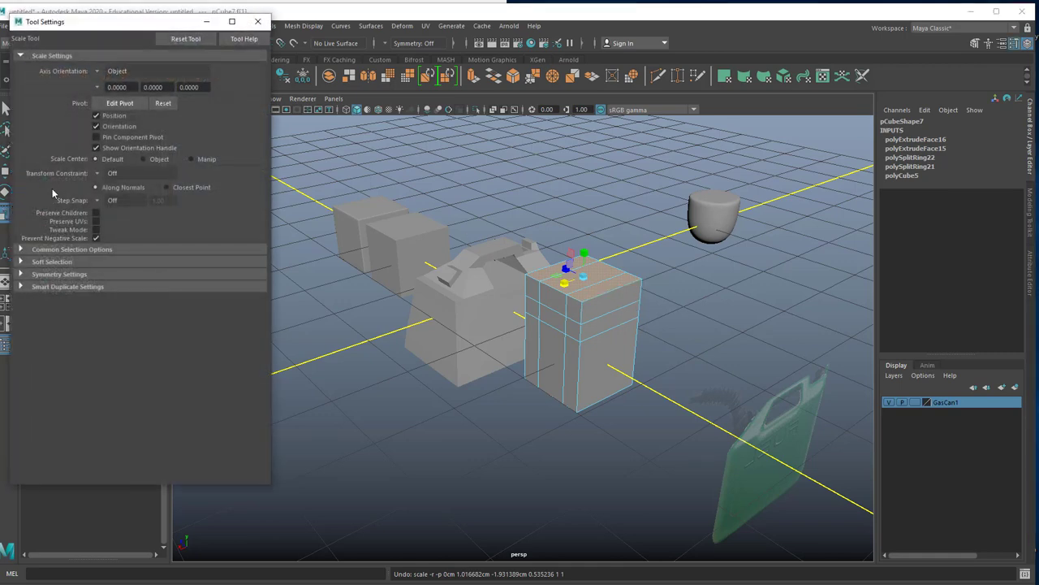
pyautogui.click(21, 261)
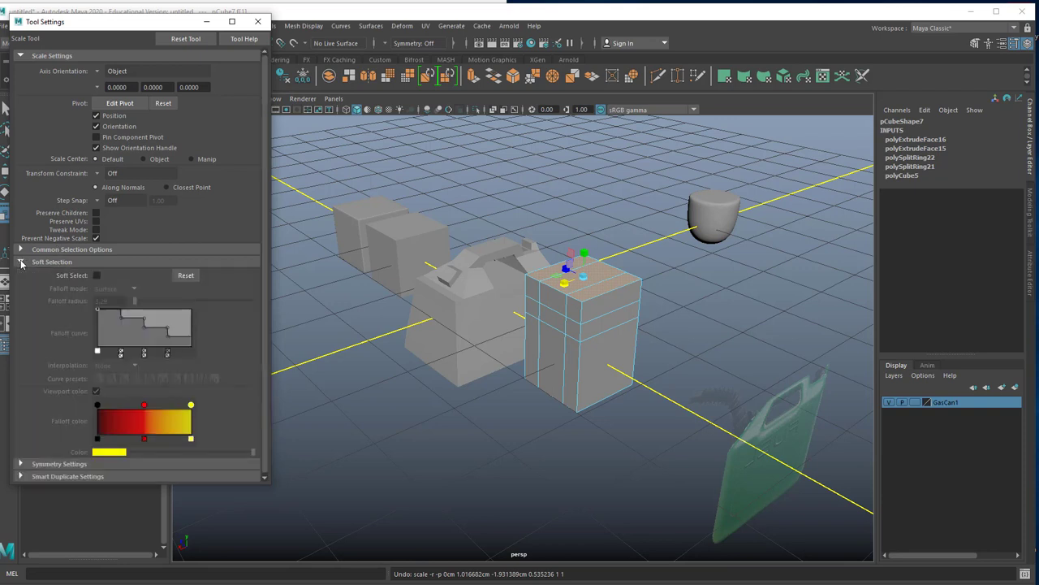
pyautogui.click(96, 275)
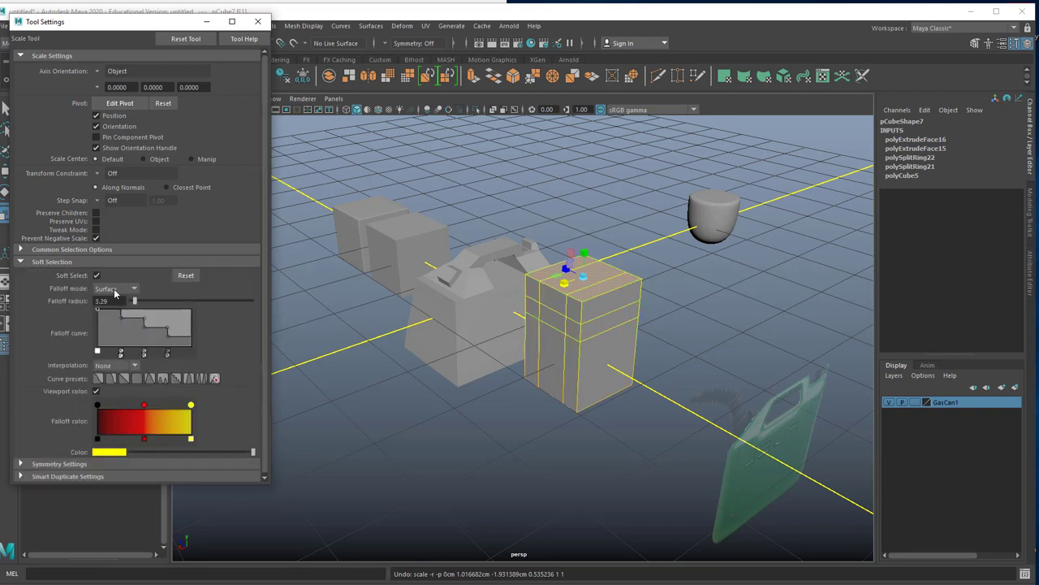
pyautogui.moveTo(132, 302); pyautogui.dragTo(134, 302)
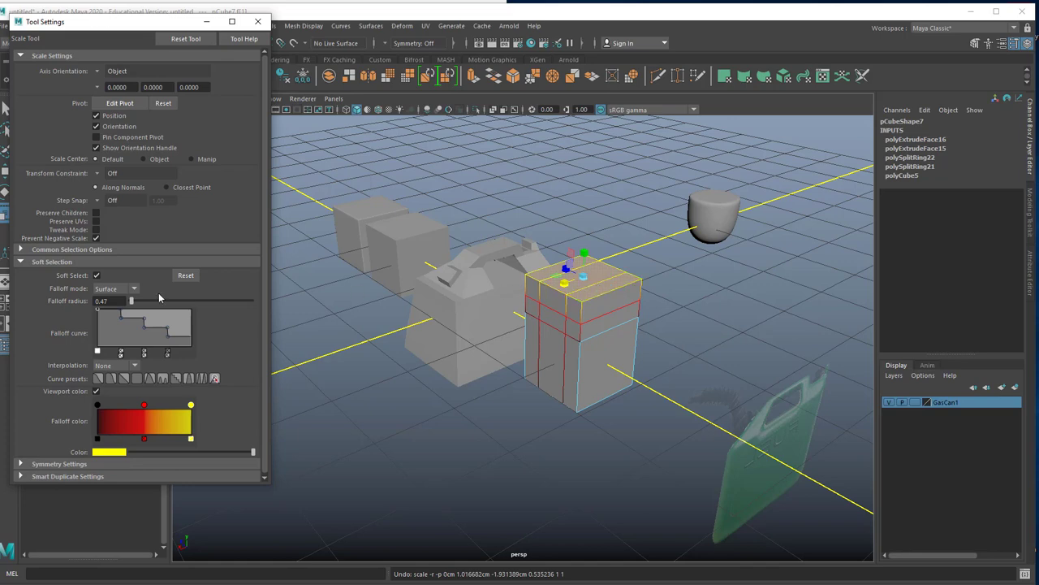
pyautogui.click(97, 276)
pyautogui.click(97, 276)
pyautogui.click(257, 21)
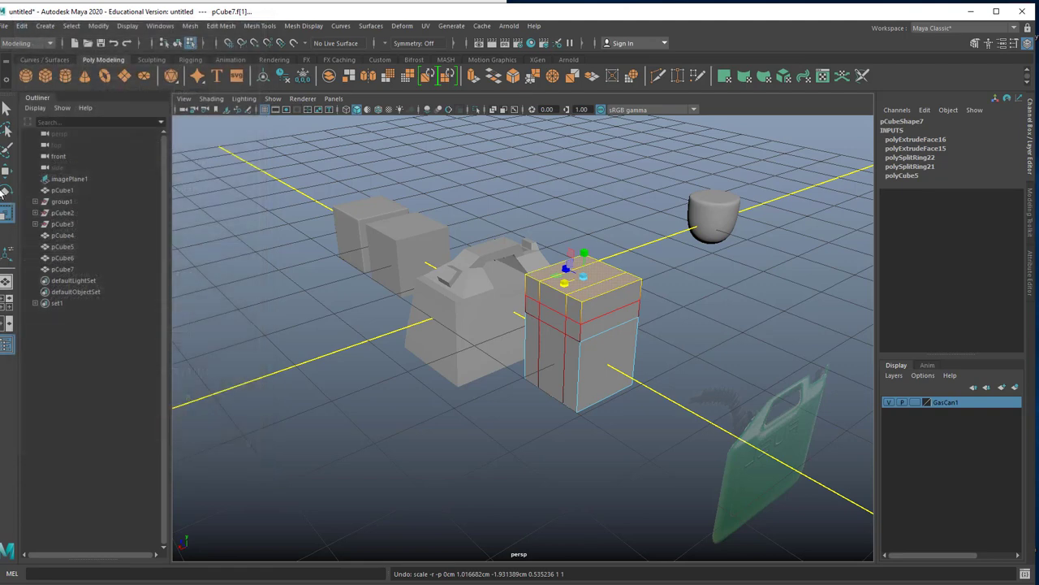
# - Reset the Scale tool's soft selection options and set the falloff radius to 0.47 in Volume mode
pyautogui.doubleClick(6, 207)
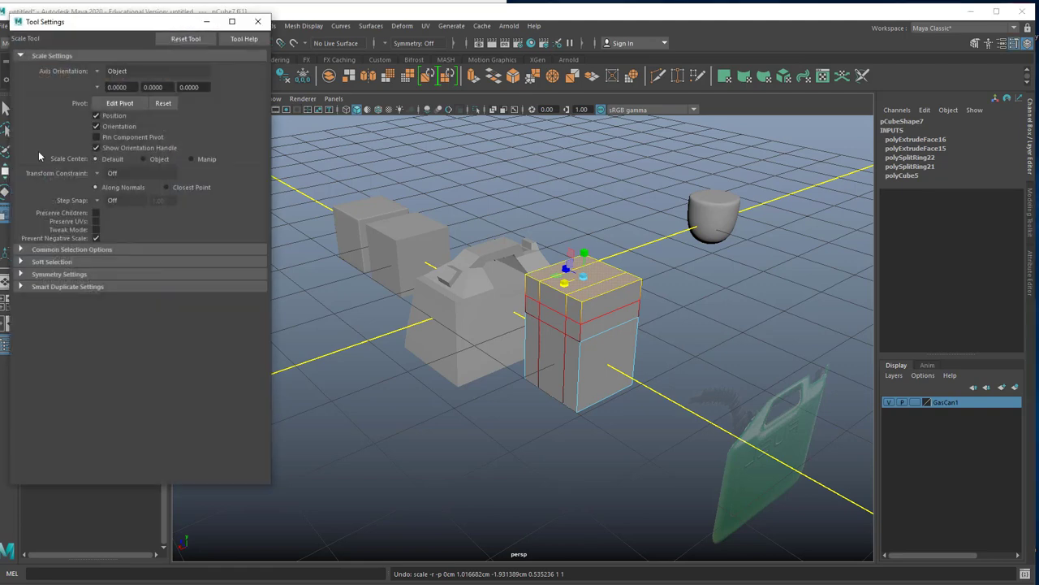
pyautogui.click(21, 262)
pyautogui.click(96, 276)
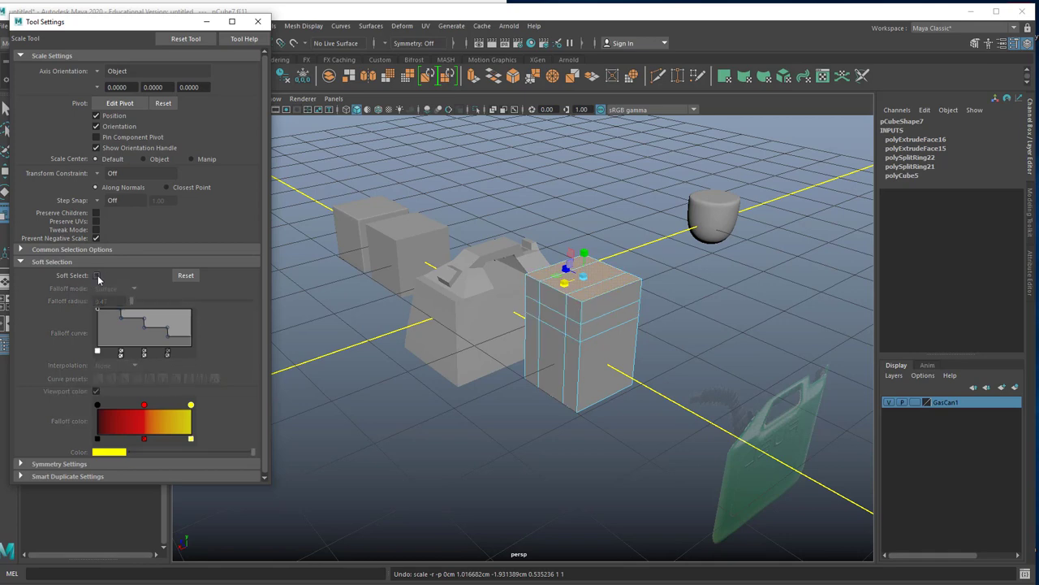
pyautogui.click(97, 276)
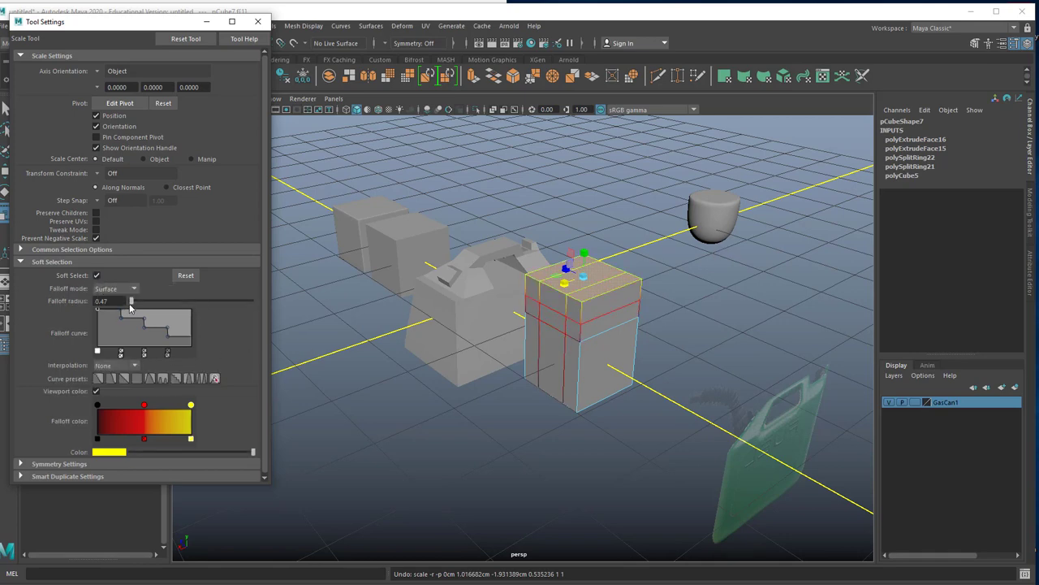
pyautogui.moveTo(131, 301); pyautogui.dragTo(129, 334)
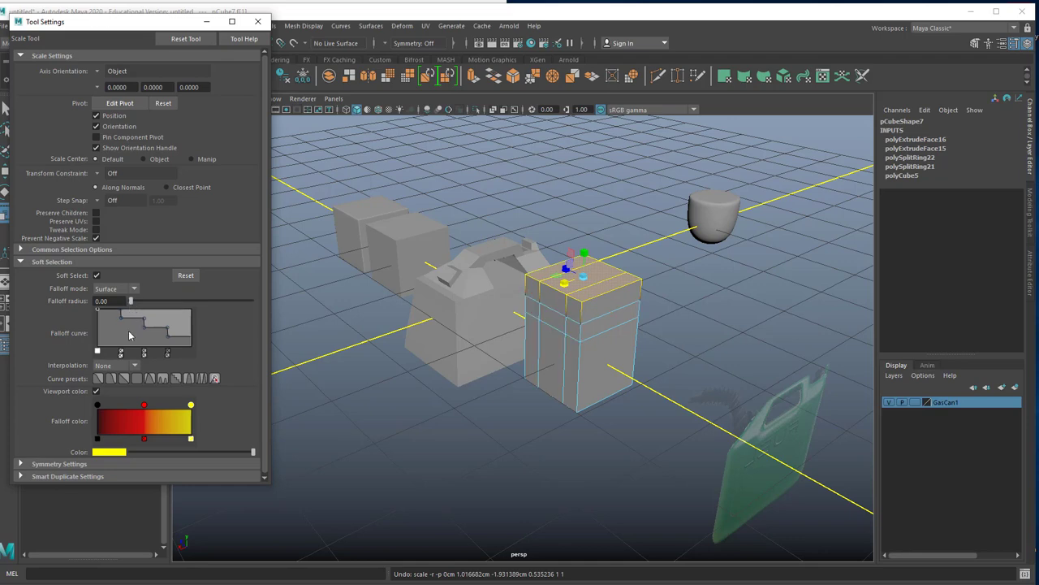
pyautogui.click(186, 275)
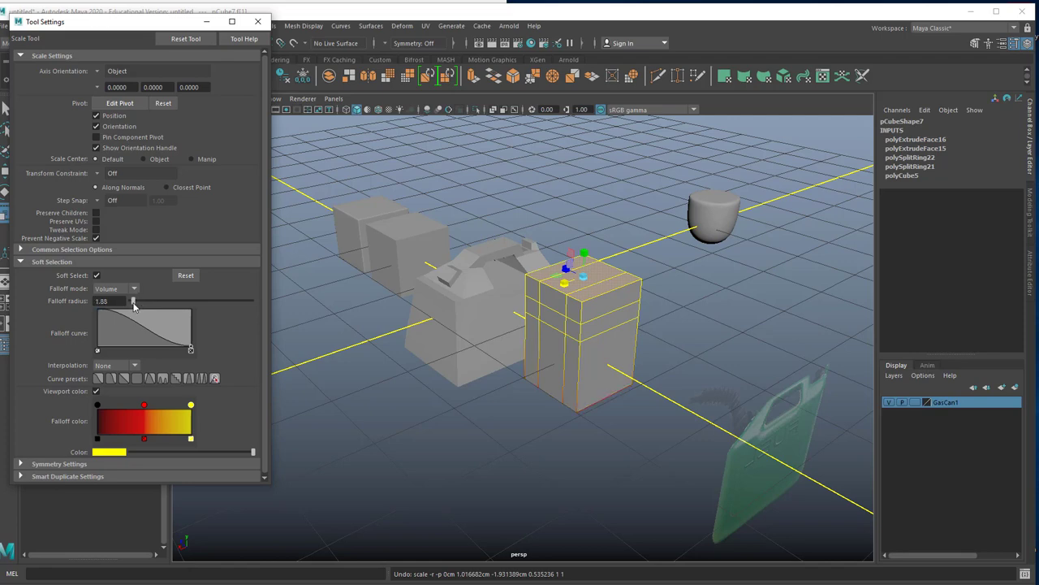
pyautogui.moveTo(134, 304); pyautogui.dragTo(133, 306)
# - Try scaling the top faces along X to about 0.46 with the 0.47 falloff, and undo it
pyautogui.keyDown('alt'); pyautogui.moveTo(599, 302); pyautogui.dragTo(574, 311); pyautogui.keyUp('alt')
pyautogui.scroll(4, 575, 304)
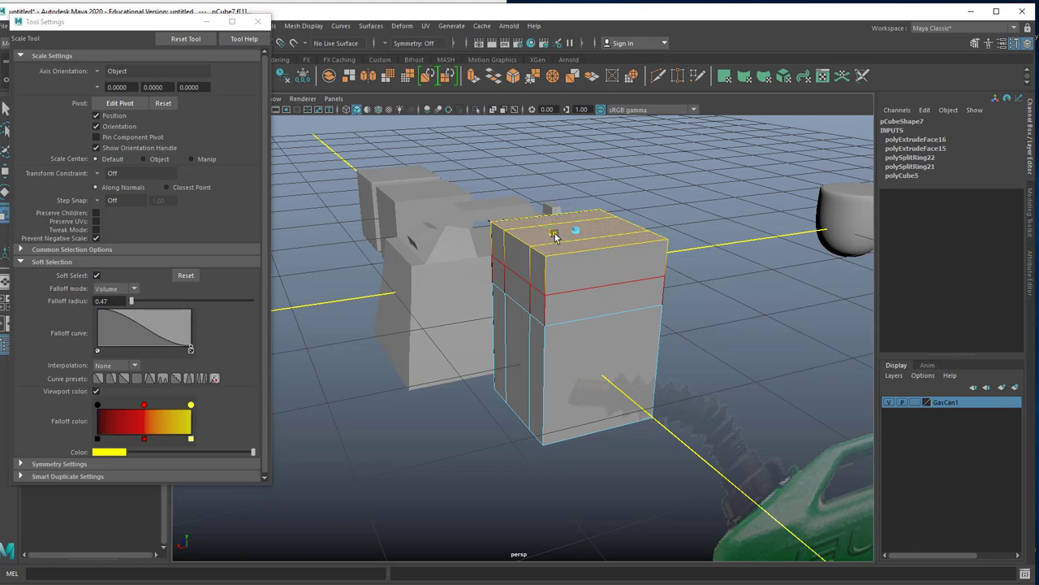
pyautogui.moveTo(555, 235); pyautogui.dragTo(514, 280)
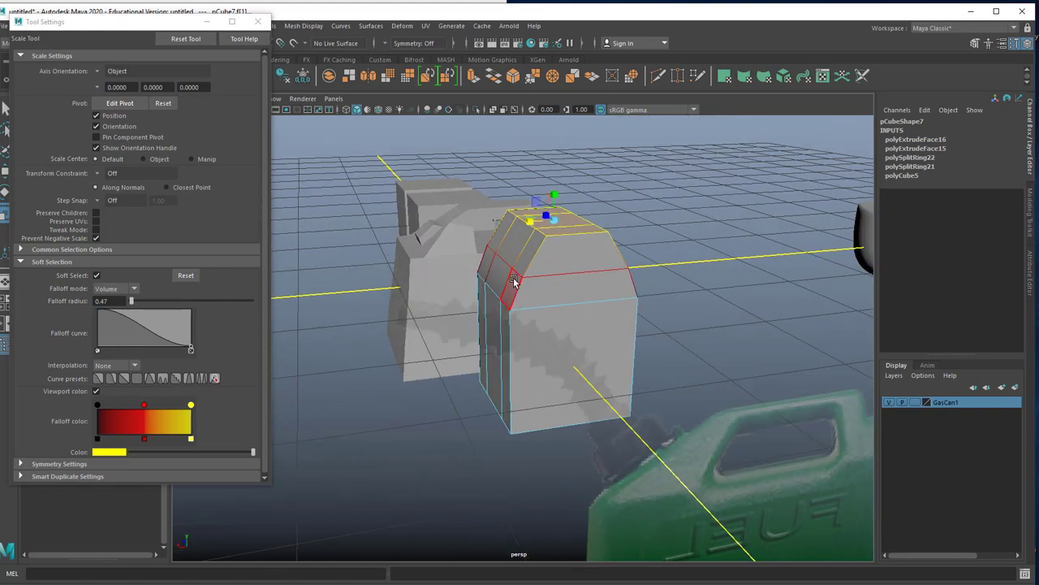
pyautogui.hotkey('ctrl', 'z')
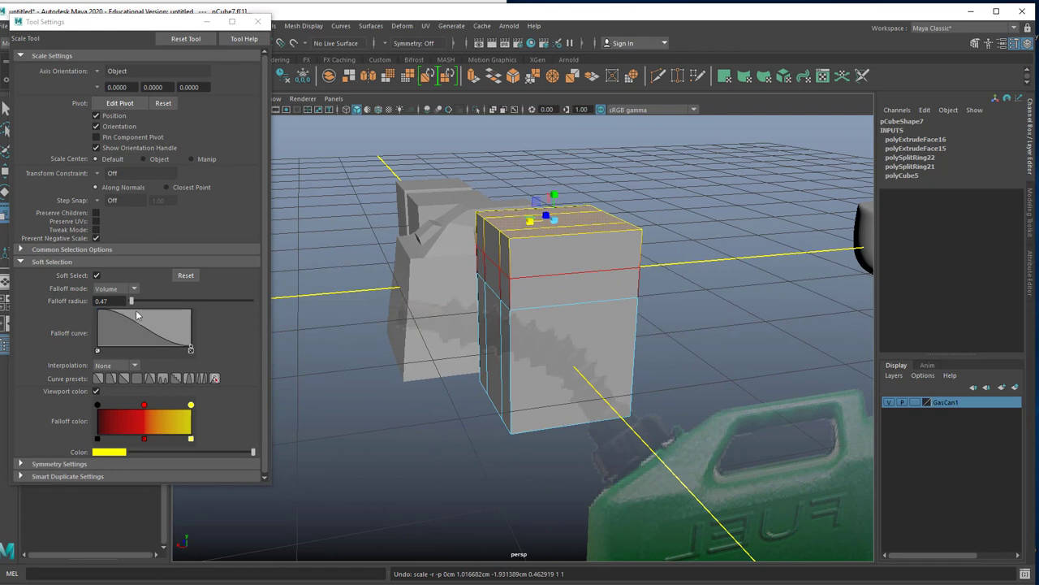
# - Try soft-scaling the top faces along X with falloff radii of 3.29 and 1.88, undoing each scale
pyautogui.moveTo(132, 303); pyautogui.dragTo(137, 308)
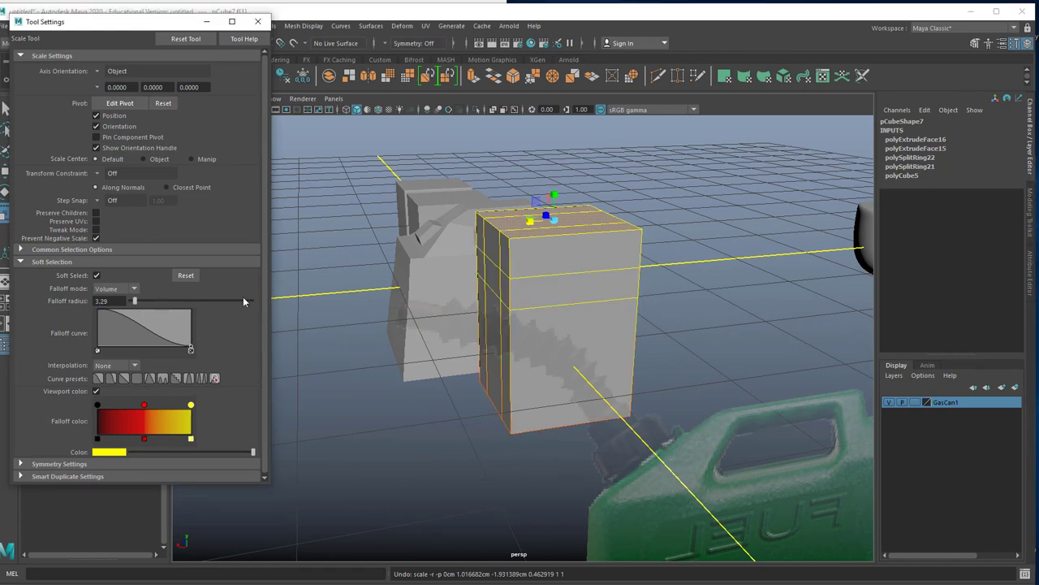
pyautogui.moveTo(529, 222); pyautogui.dragTo(543, 227)
pyautogui.hotkey('ctrl', 'z')
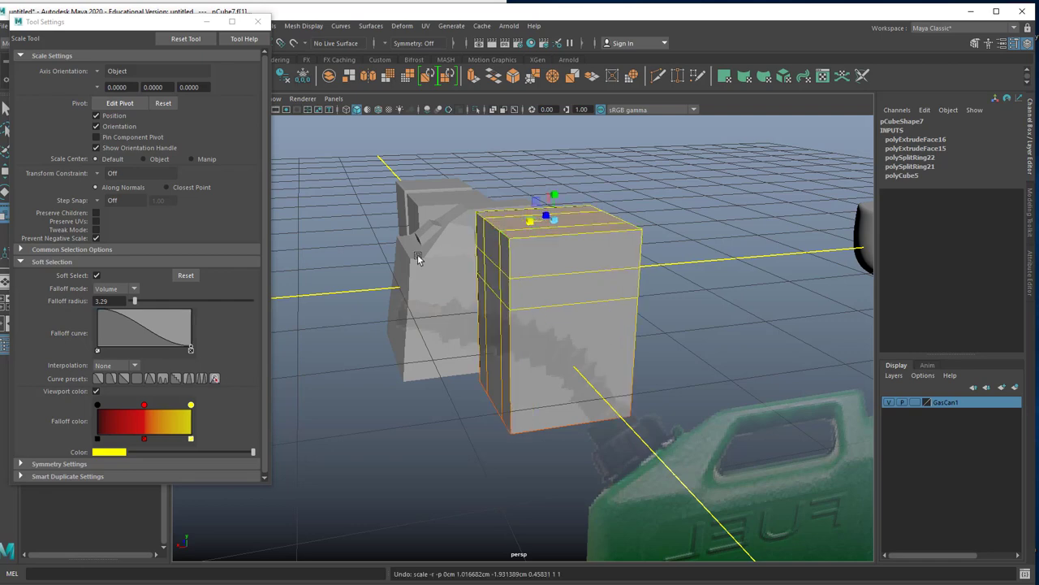
pyautogui.click(135, 301)
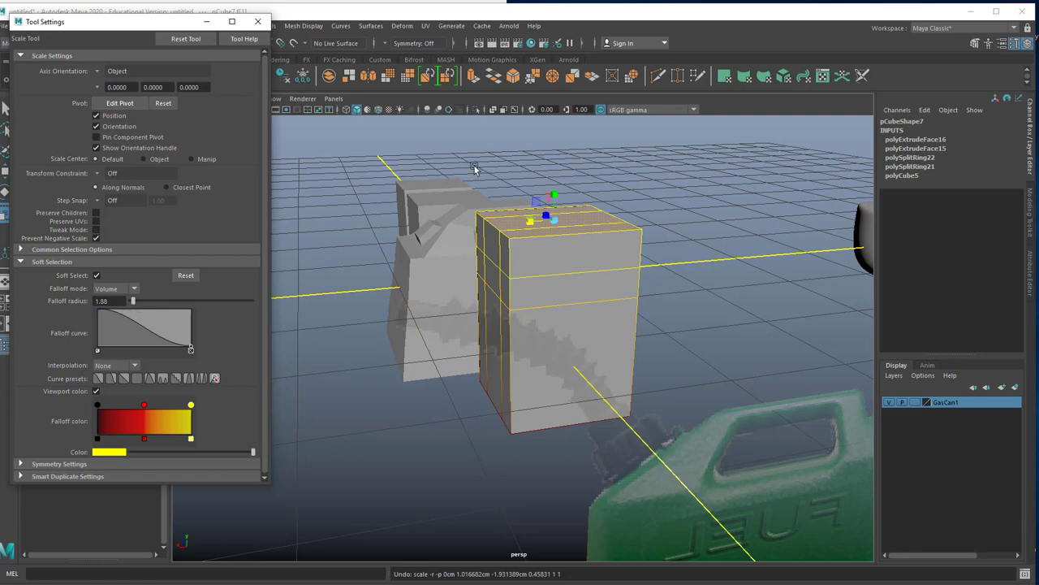
pyautogui.moveTo(527, 221); pyautogui.dragTo(534, 225)
pyautogui.hotkey('ctrl', 'z')
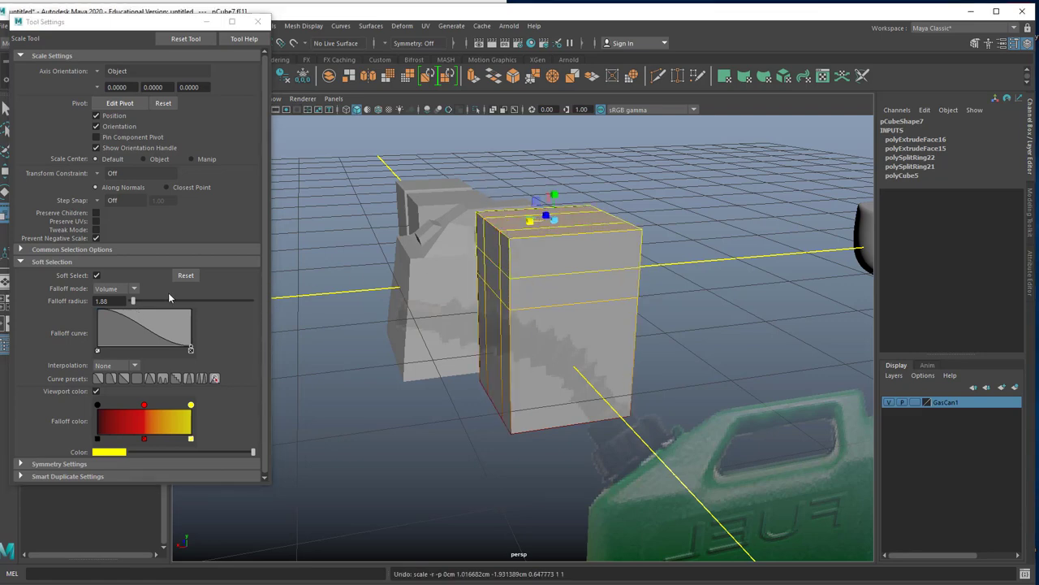
# - Set the falloff radius to 1, try scaling the top faces along X to about 0.65, and undo the scale
pyautogui.click(108, 302)
pyautogui.write('1')
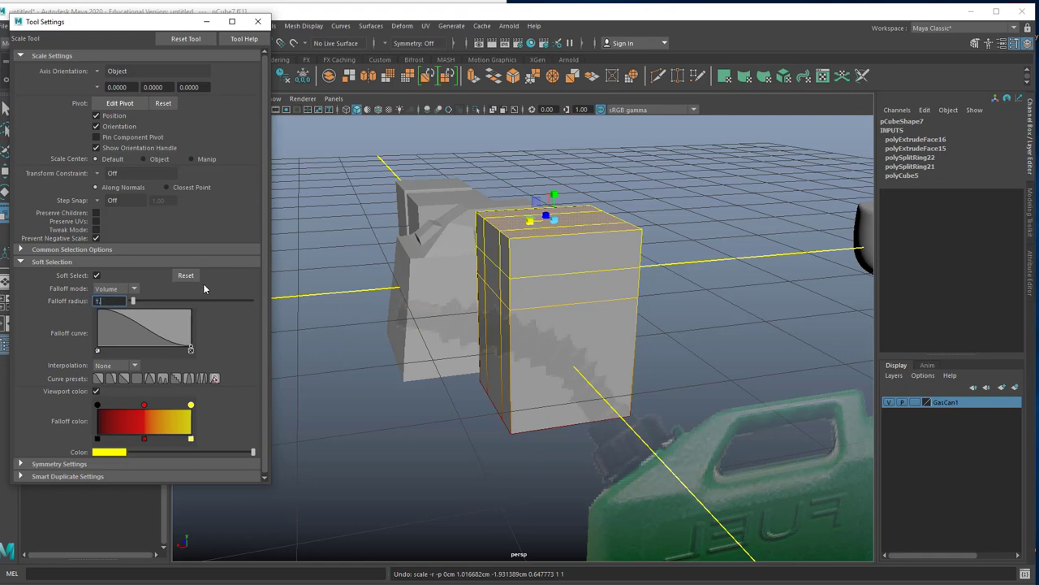
pyautogui.press('Return')
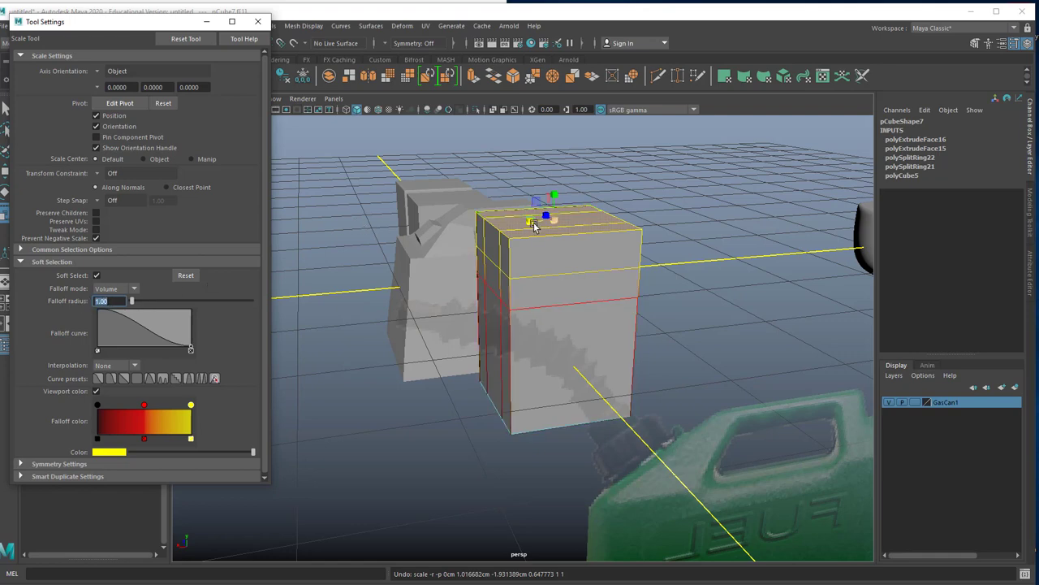
pyautogui.moveTo(538, 223); pyautogui.dragTo(544, 225)
pyautogui.keyDown('alt'); pyautogui.moveTo(574, 271); pyautogui.dragTo(503, 284); pyautogui.keyUp('alt')
pyautogui.hotkey('ctrl', 'z')
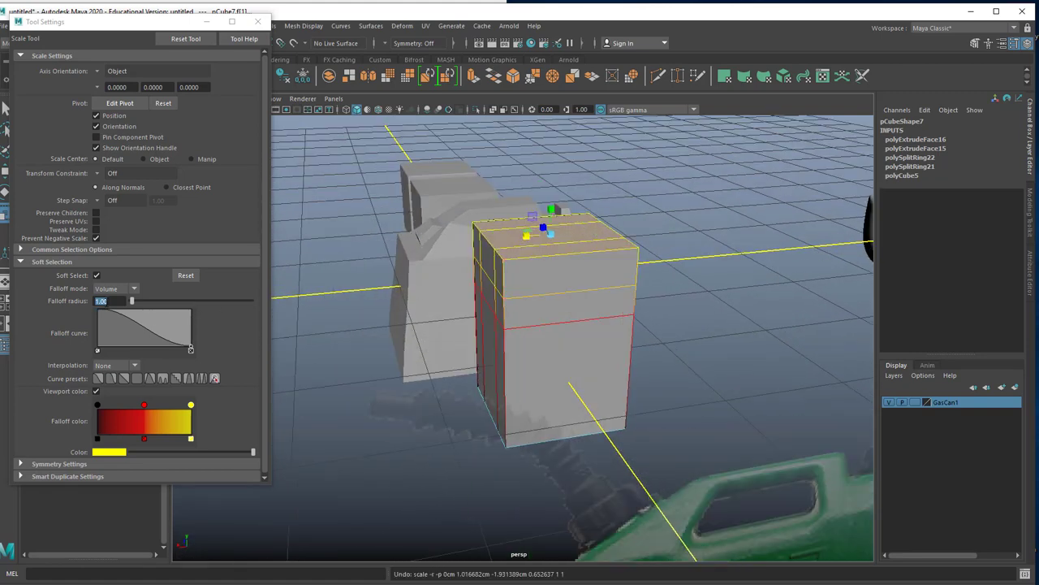
# - Set the falloff radius to 0.75 and scale the top faces inward along X to taper the cube's upper part
pyautogui.moveTo(109, 302); pyautogui.dragTo(99, 301)
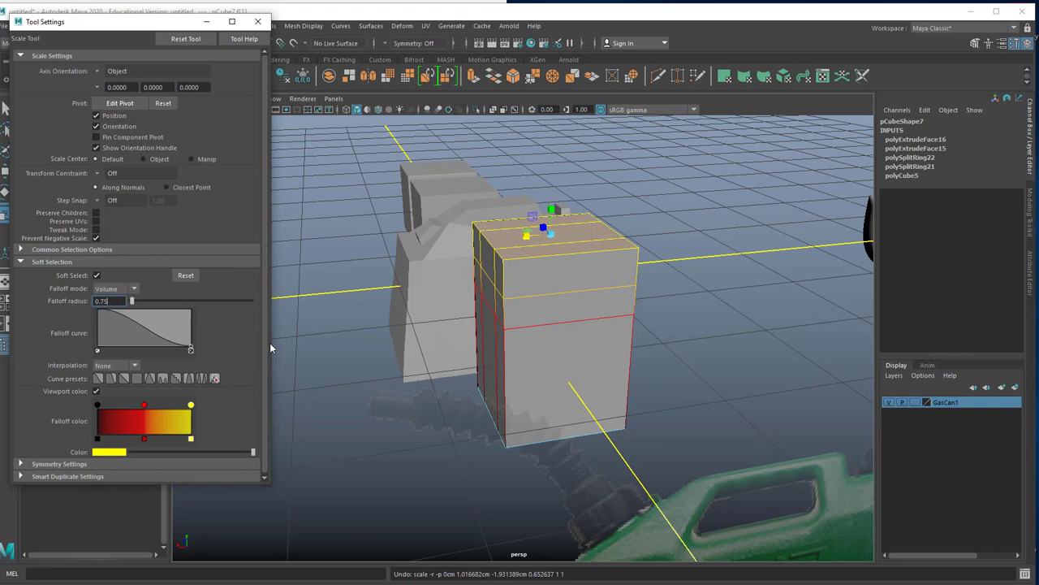
pyautogui.press('Return')
pyautogui.moveTo(527, 236); pyautogui.dragTo(549, 238)
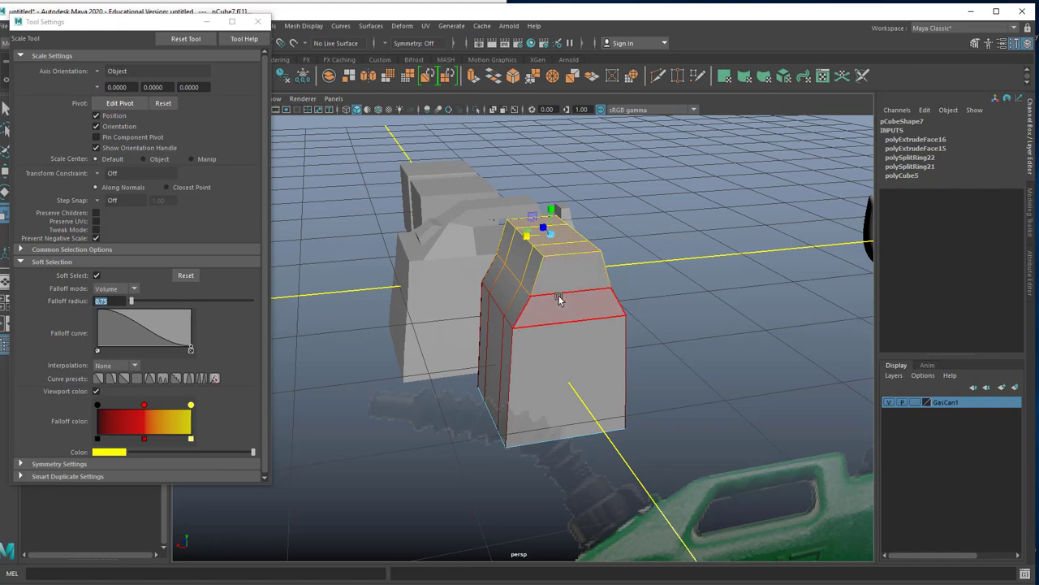
# - Activate the Move tool and put the dense rounded mesh behind the can into vertex mode, framed close up
pyautogui.keyDown('alt'); pyautogui.moveTo(560, 294); pyautogui.dragTo(602, 339); pyautogui.keyUp('alt')
pyautogui.scroll(-6, 682, 294)
pyautogui.keyDown('alt'); pyautogui.moveTo(603, 339); pyautogui.dragTo(633, 331, button='middle'); pyautogui.keyUp('alt')
pyautogui.keyDown('alt'); pyautogui.moveTo(656, 296); pyautogui.dragTo(624, 316); pyautogui.keyUp('alt')
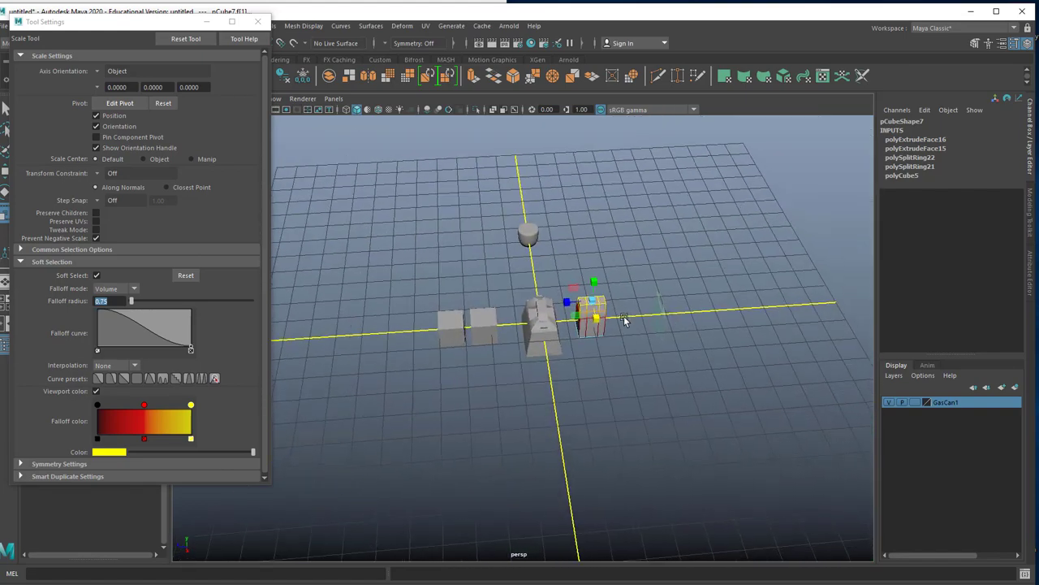
pyautogui.press('w')
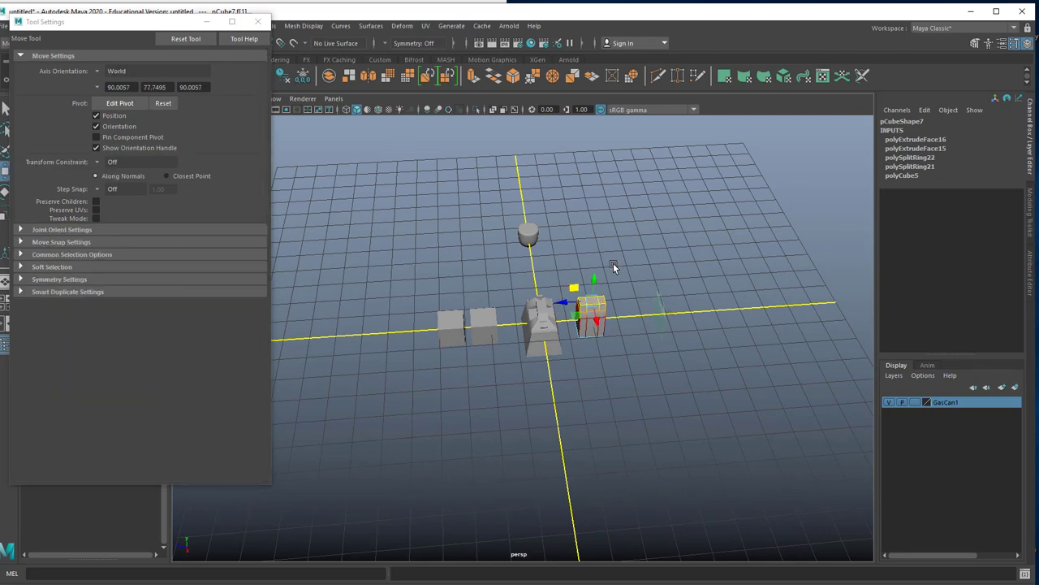
pyautogui.rightClick(529, 231)
pyautogui.click(484, 229)
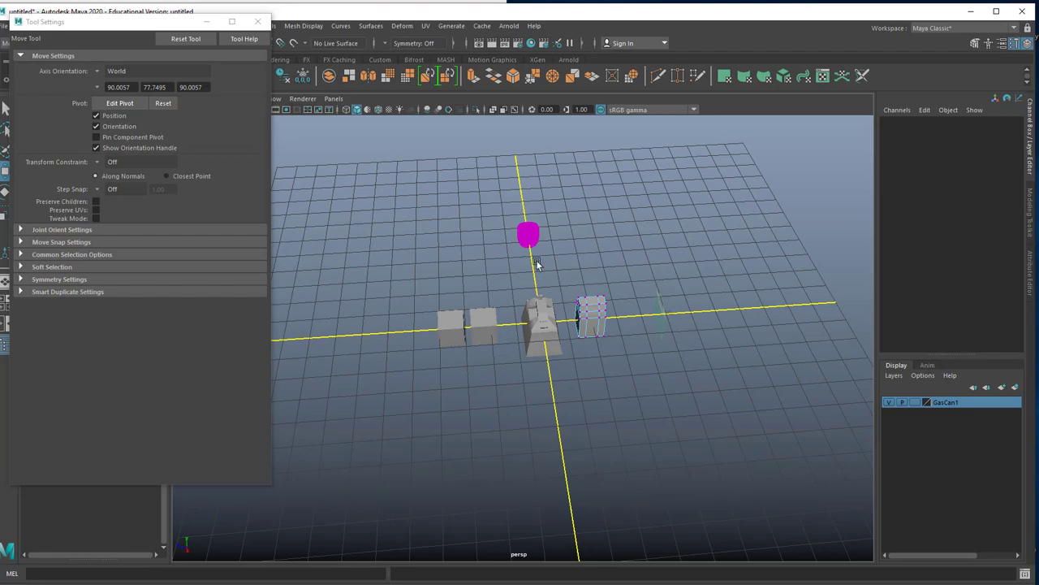
pyautogui.scroll(5, 538, 260)
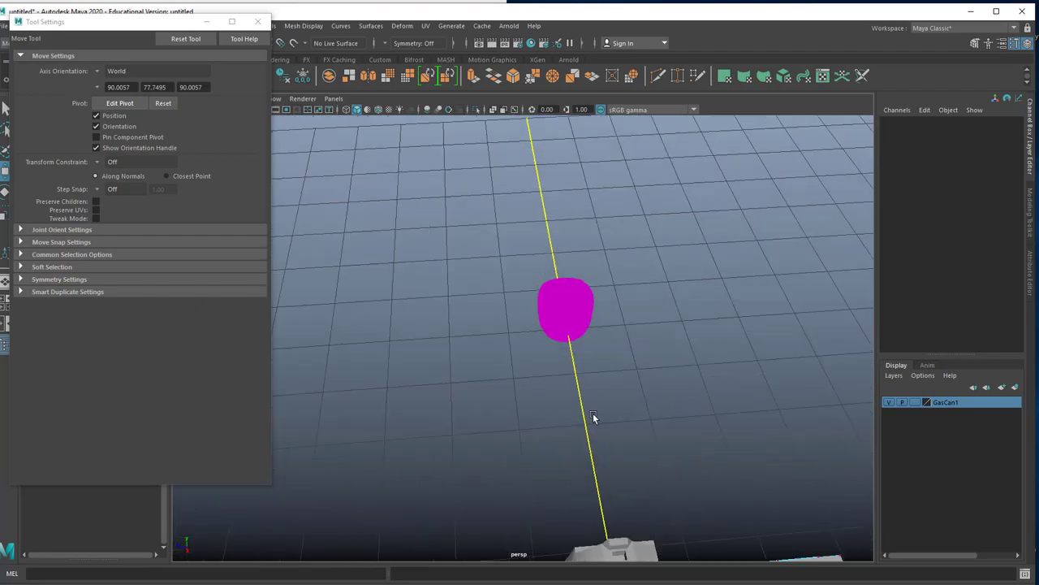
pyautogui.scroll(5, 588, 402)
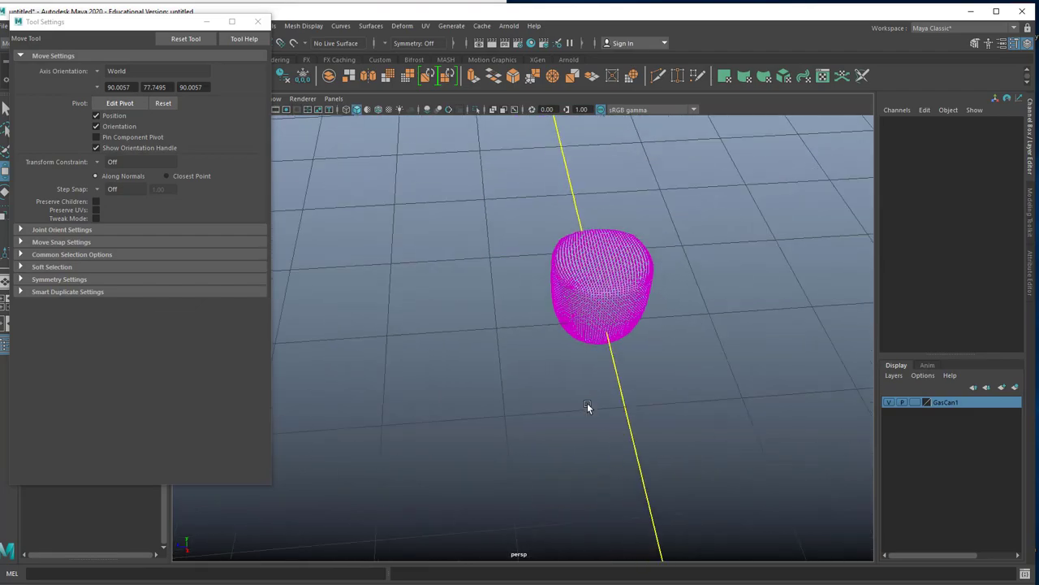
pyautogui.scroll(10, 634, 311)
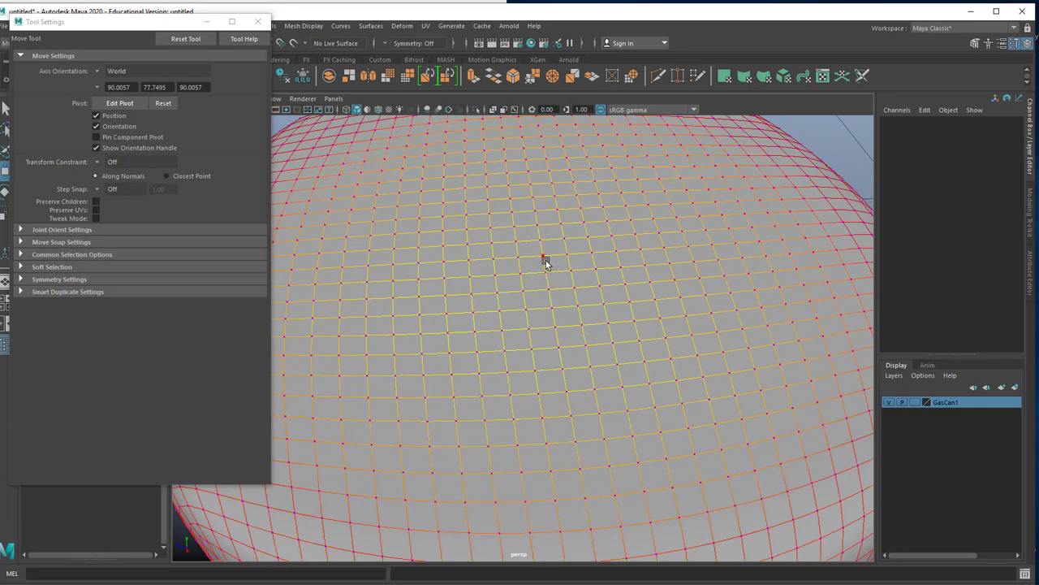
pyautogui.press('f')
pyautogui.moveTo(536, 283); pyautogui.dragTo(483, 286, button='right')
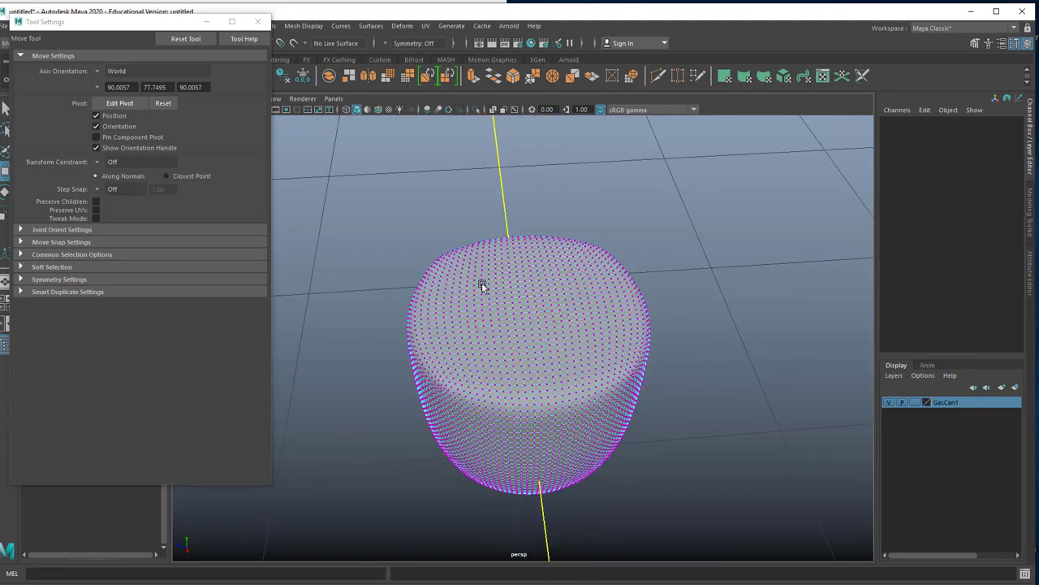
# - Select a vertex at the centre of the dense mesh's top and open the Soft Selection settings
pyautogui.click(526, 290)
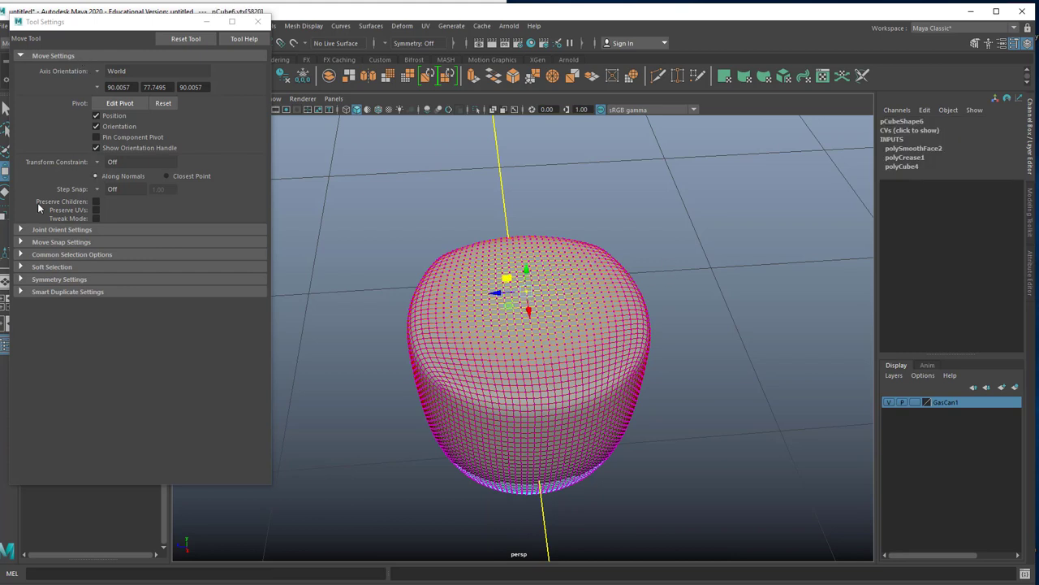
pyautogui.click(20, 267)
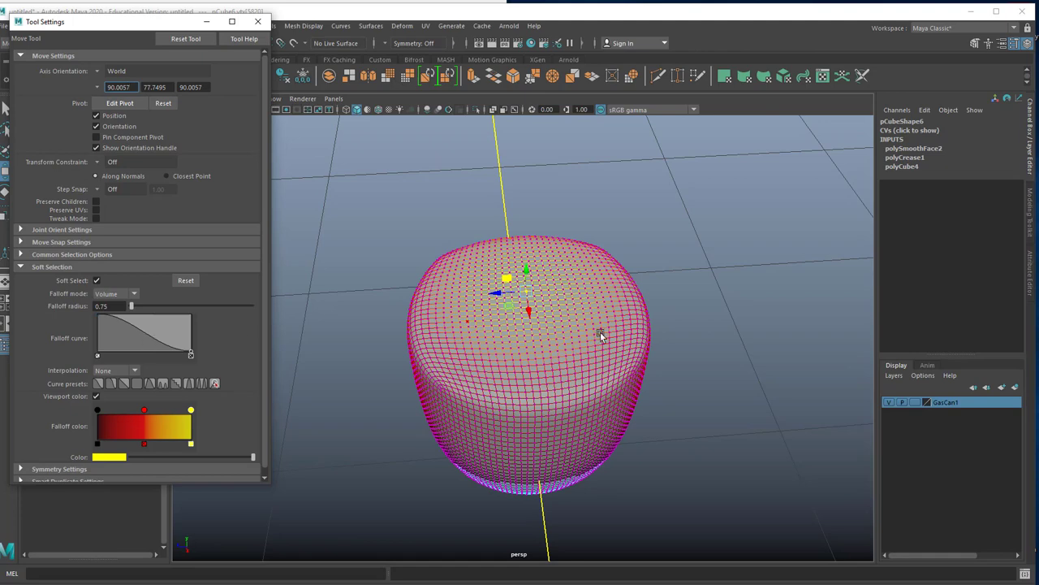
pyautogui.keyDown('alt'); pyautogui.moveTo(558, 363); pyautogui.dragTo(540, 355); pyautogui.keyUp('alt')
pyautogui.keyDown('alt'); pyautogui.moveTo(666, 392); pyautogui.dragTo(552, 381, button='right'); pyautogui.keyUp('alt')
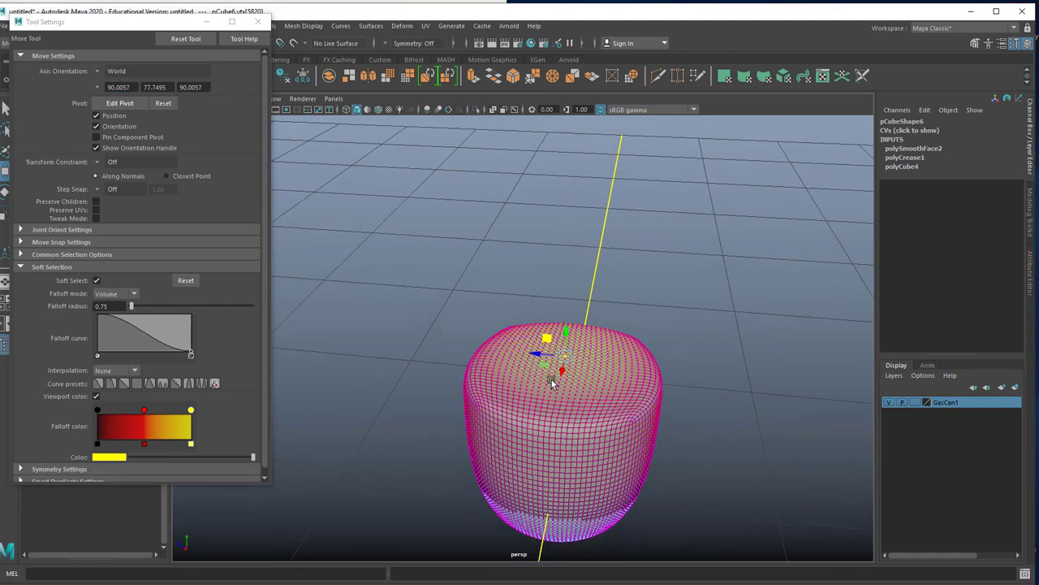
pyautogui.keyDown('alt'); pyautogui.moveTo(552, 383); pyautogui.dragTo(544, 370, button='middle'); pyautogui.keyUp('alt')
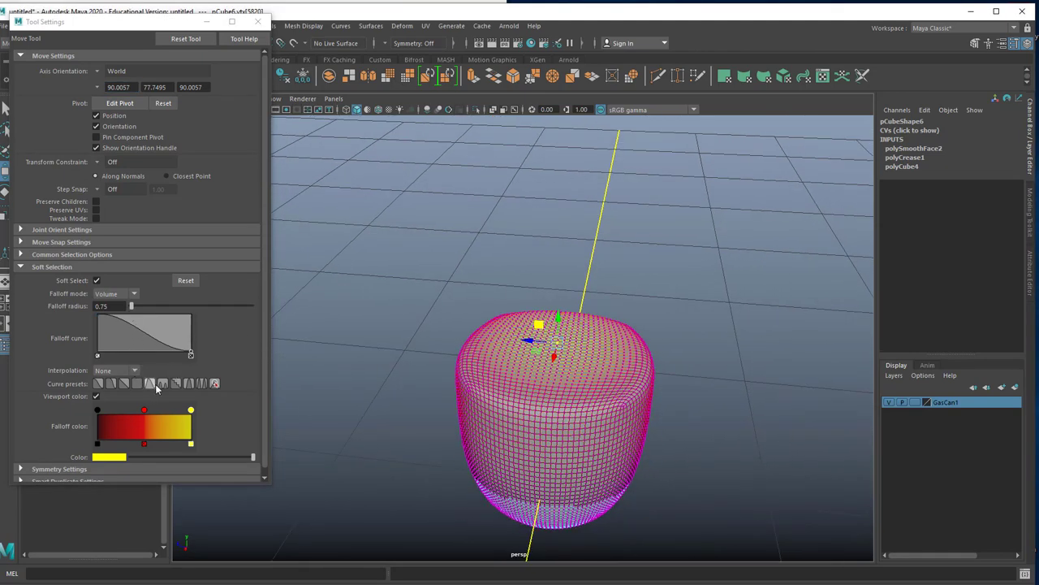
# - Try raising the top vertex with the multi-peak wave falloff curve preset, and undo the moves
pyautogui.click(163, 383)
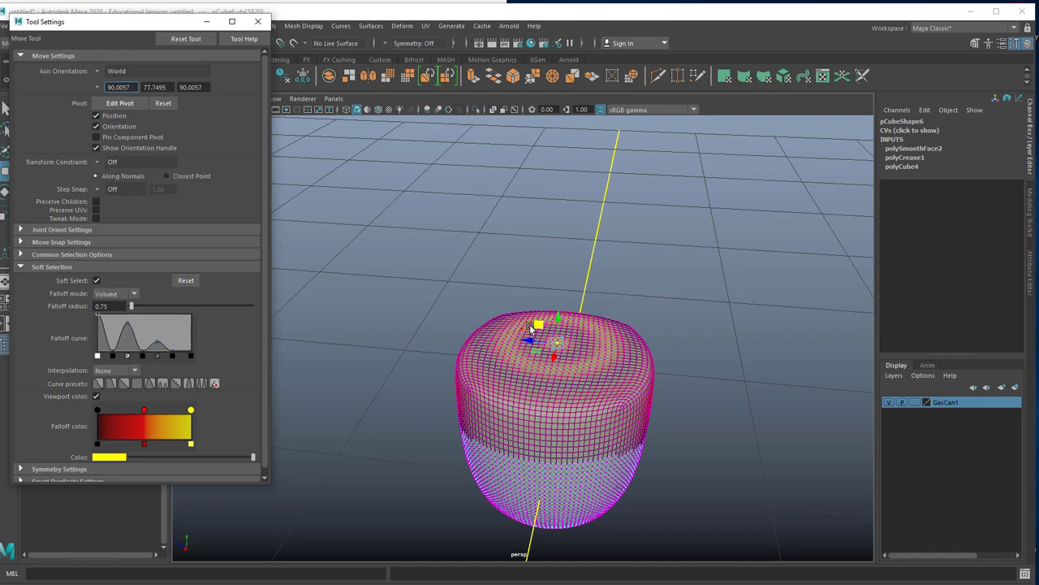
pyautogui.moveTo(559, 319); pyautogui.dragTo(561, 292)
pyautogui.keyDown('alt'); pyautogui.moveTo(633, 325); pyautogui.dragTo(469, 249); pyautogui.keyUp('alt')
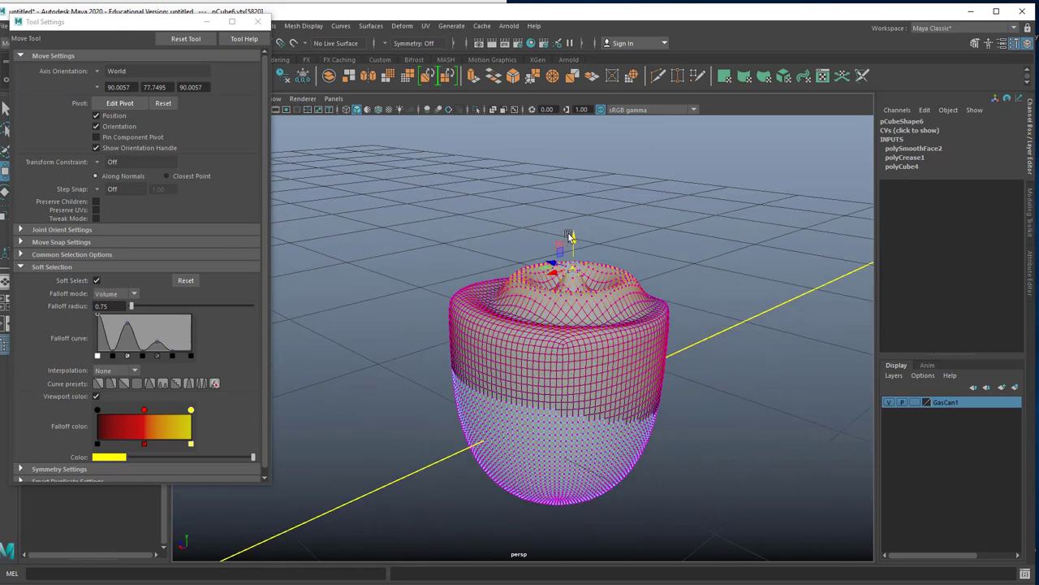
pyautogui.moveTo(575, 239); pyautogui.dragTo(575, 233)
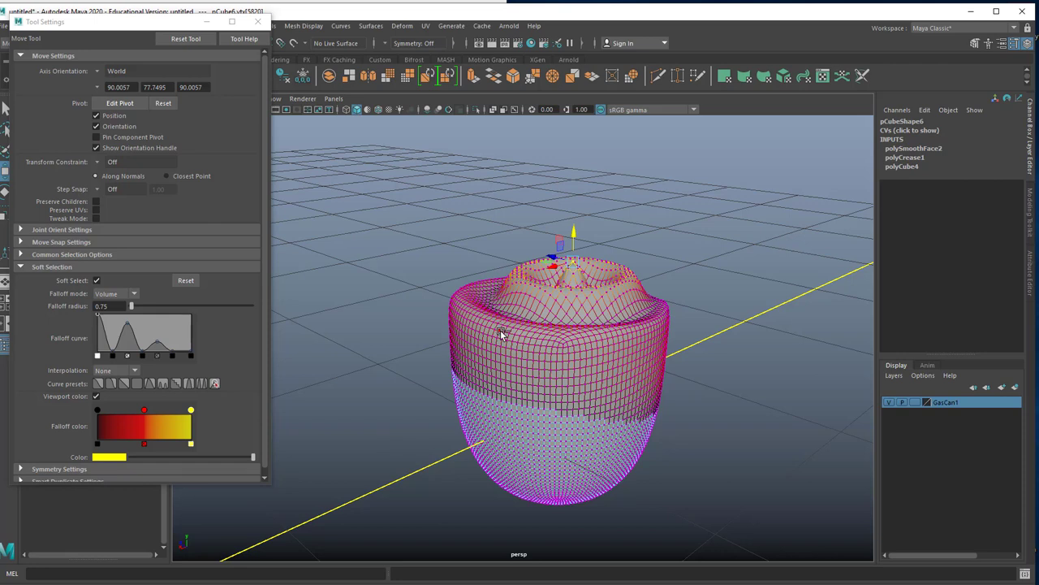
pyautogui.hotkey('ctrl', 'z')
pyautogui.hotkey('ctrl', 'z')
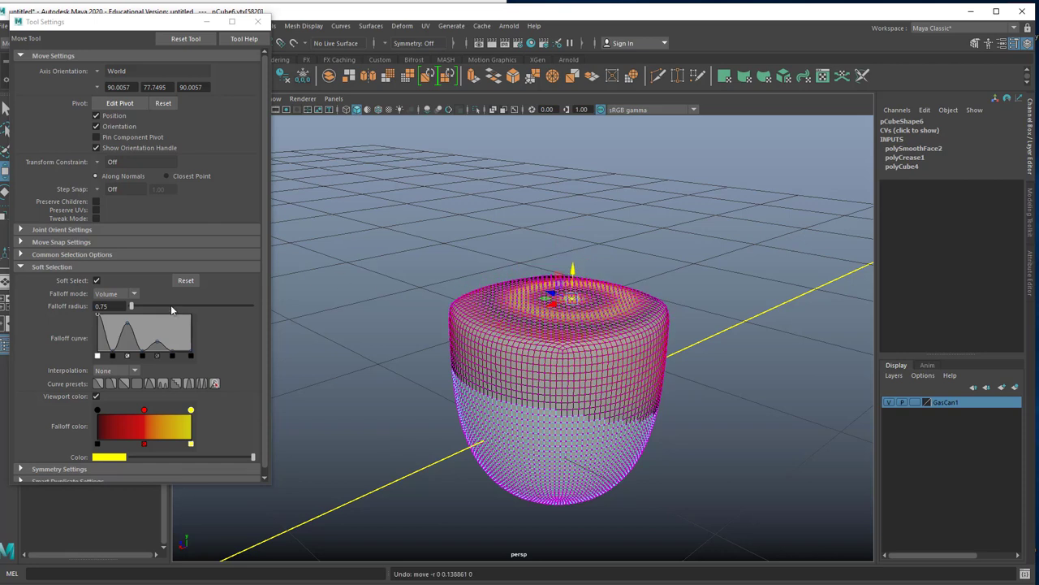
# - Try raising the top vertex with the stepped falloff curve preset, and undo the move
pyautogui.click(176, 384)
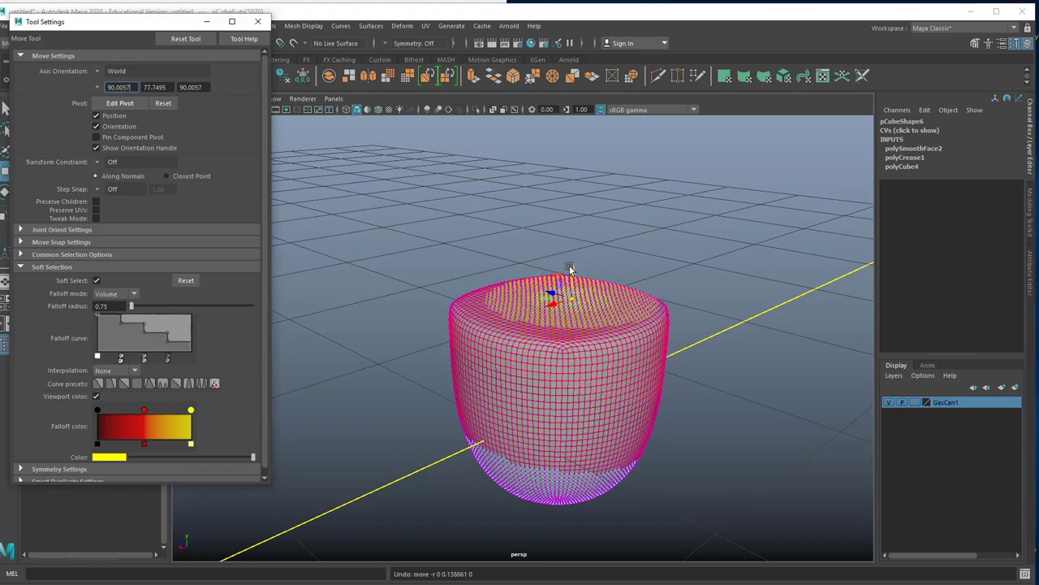
pyautogui.moveTo(573, 272); pyautogui.dragTo(573, 184)
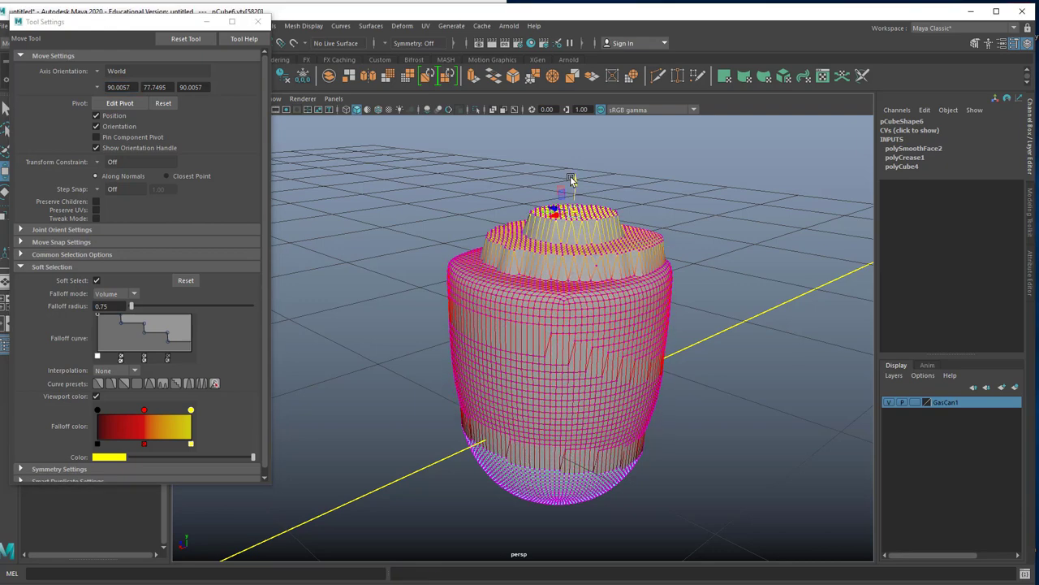
pyautogui.hotkey('ctrl', 'z')
# - Select four vertices across the mesh's top and side, try raising them with the stepped falloff, and undo the move
pyautogui.click(487, 316)
pyautogui.keyDown('shift'); pyautogui.click(543, 278); pyautogui.keyUp('shift')
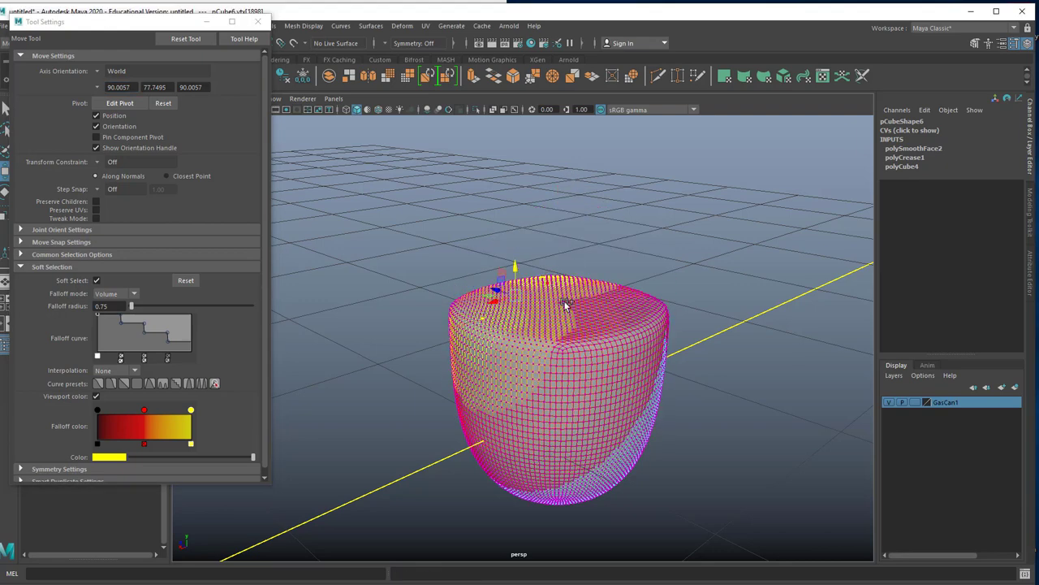
pyautogui.keyDown('shift'); pyautogui.click(601, 318); pyautogui.keyUp('shift')
pyautogui.keyDown('shift'); pyautogui.click(592, 387); pyautogui.keyUp('shift')
pyautogui.moveTo(579, 313); pyautogui.dragTo(570, 233)
pyautogui.keyDown('alt'); pyautogui.moveTo(607, 275); pyautogui.dragTo(655, 290); pyautogui.keyUp('alt')
pyautogui.hotkey('ctrl', 'z')
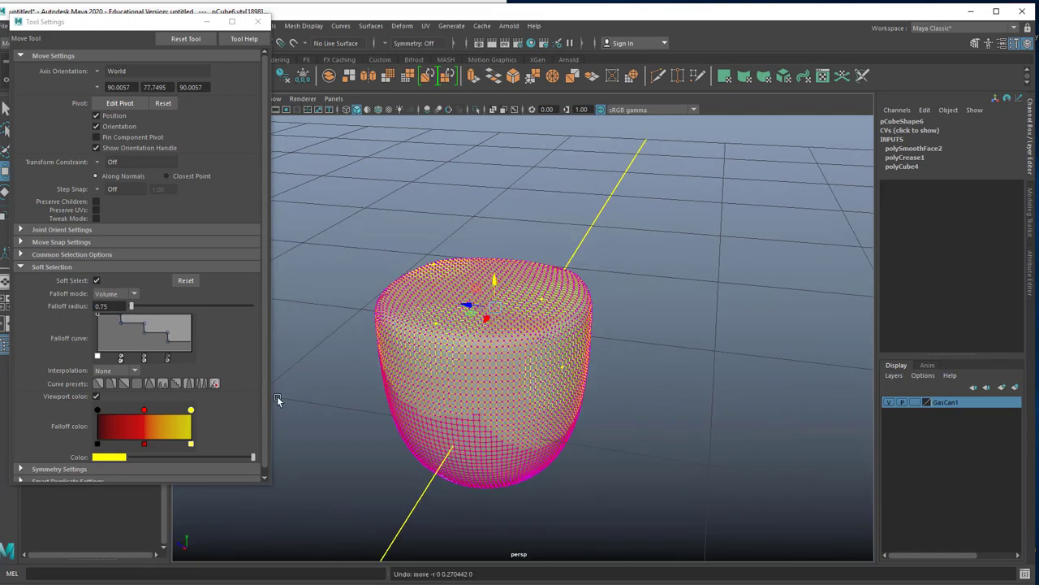
# - Try raising the four vertices with the single-peak falloff curve preset, and undo the move and the curve change
pyautogui.click(152, 383)
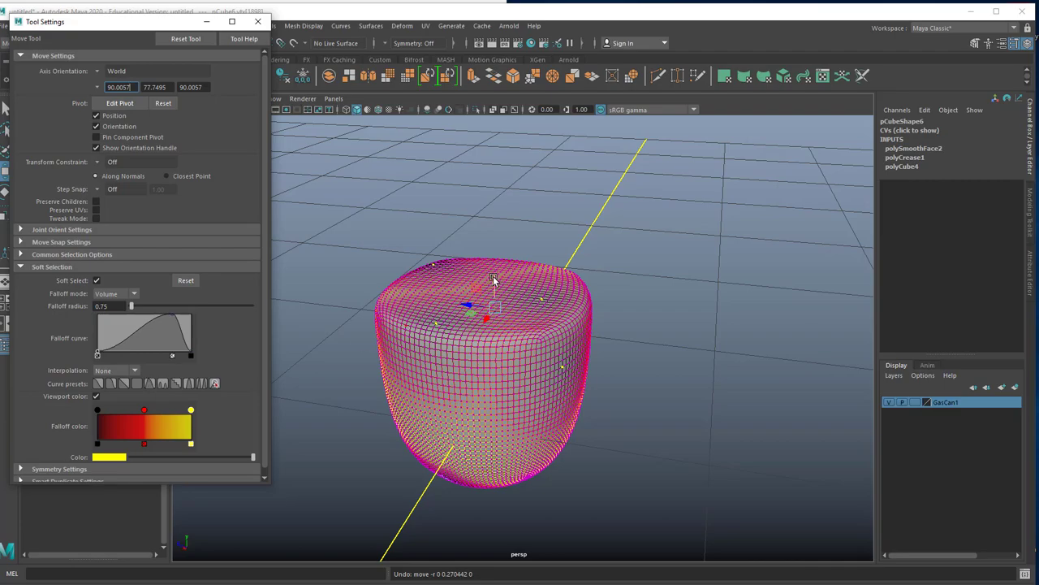
pyautogui.moveTo(495, 280); pyautogui.dragTo(445, 308)
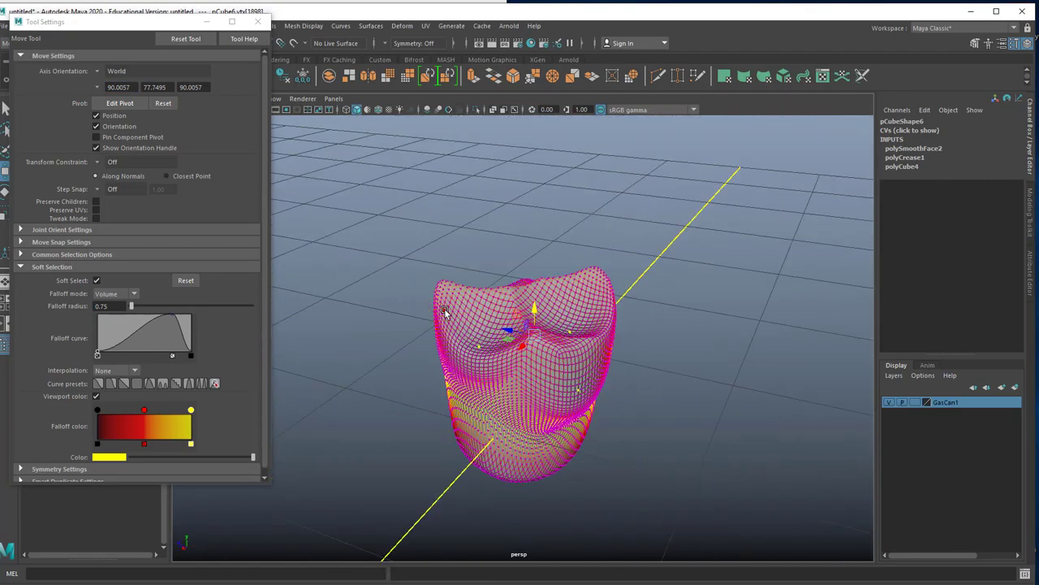
pyautogui.hotkey('ctrl', 'z')
pyautogui.hotkey('ctrl', 'z')
pyautogui.hotkey('ctrl', 'z')
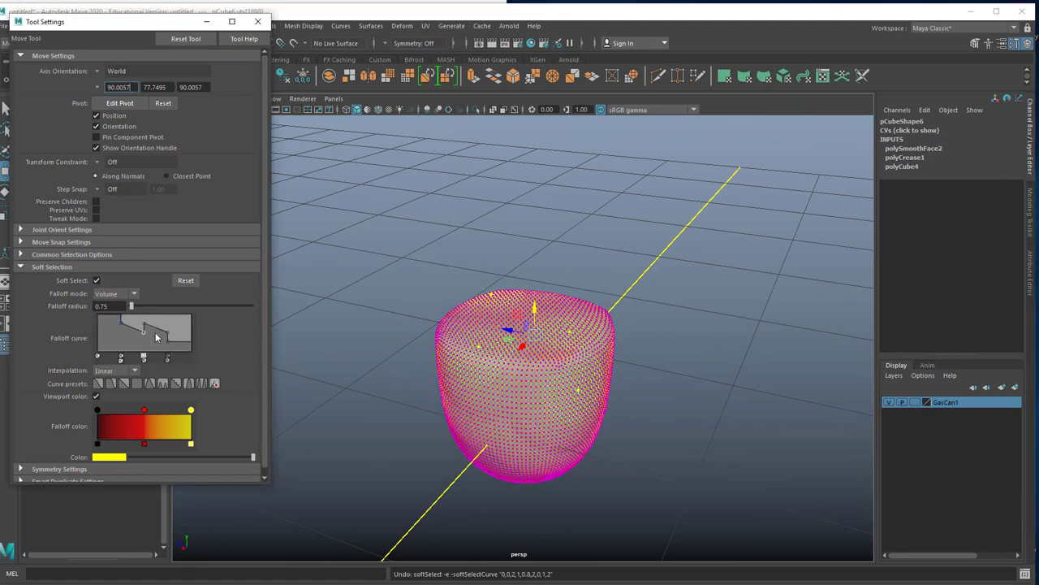
pyautogui.hotkey('ctrl', 'z')
# - Reshape the falloff curve by hand into an uneven dip and peak, try raising the vertices, and undo the move
pyautogui.moveTo(128, 322); pyautogui.dragTo(149, 330)
pyautogui.moveTo(536, 309); pyautogui.dragTo(529, 247)
pyautogui.hotkey('ctrl', 'z')
# - Select only the top centre vertex, set the falloff radius to 0.94, raise the vertex, and clear the selection
pyautogui.click(605, 253)
pyautogui.click(529, 305)
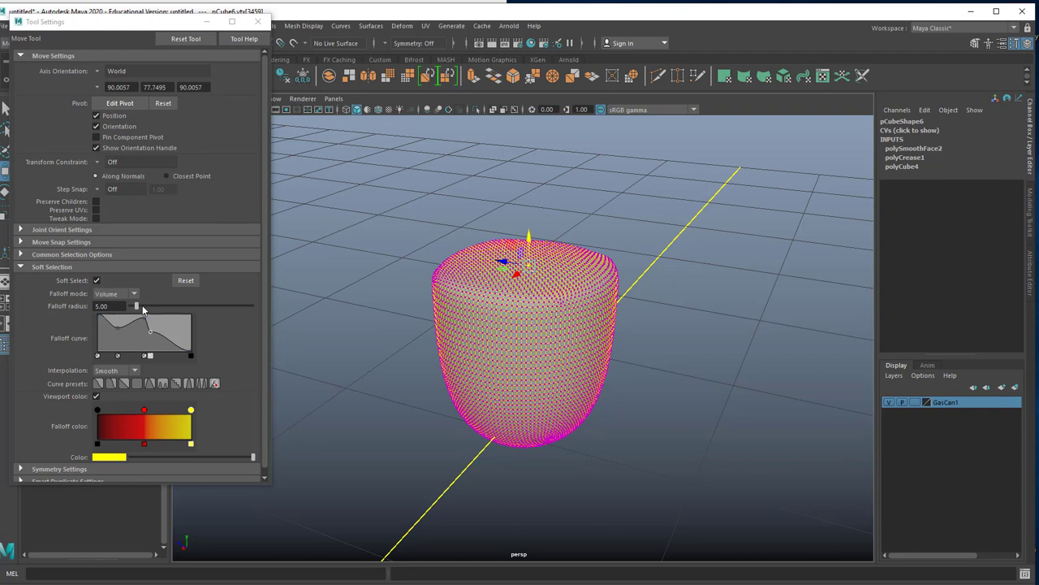
pyautogui.moveTo(136, 309); pyautogui.dragTo(133, 309)
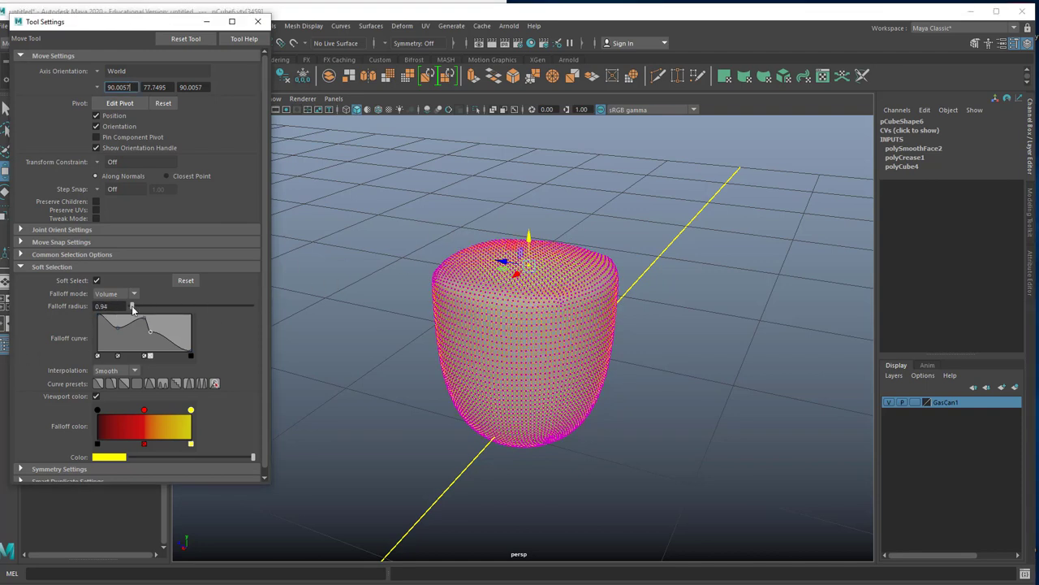
pyautogui.moveTo(529, 237); pyautogui.dragTo(521, 166)
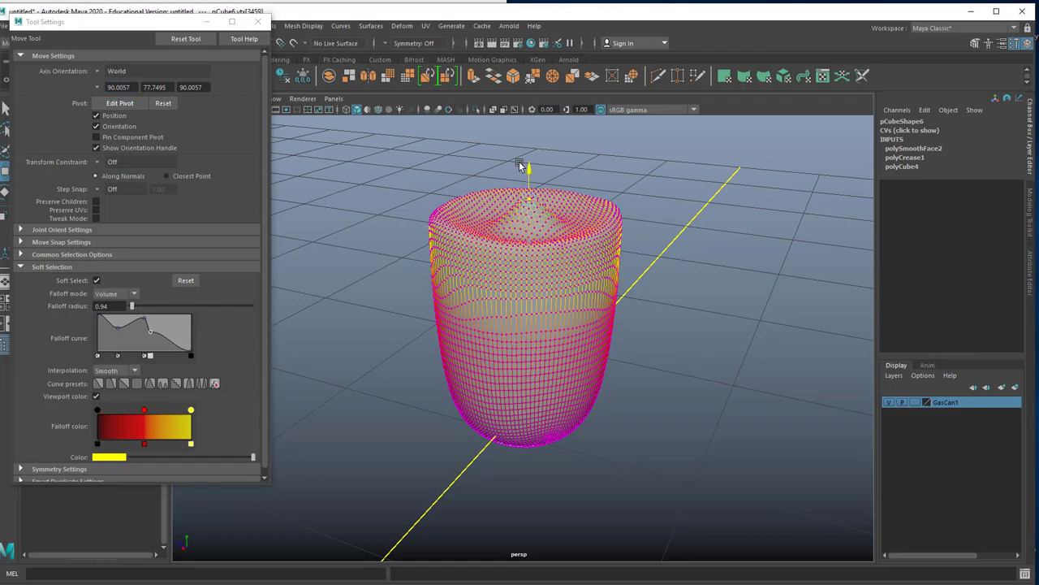
pyautogui.scroll(-3, 531, 322)
pyautogui.keyDown('alt'); pyautogui.moveTo(566, 308); pyautogui.dragTo(453, 331); pyautogui.keyUp('alt')
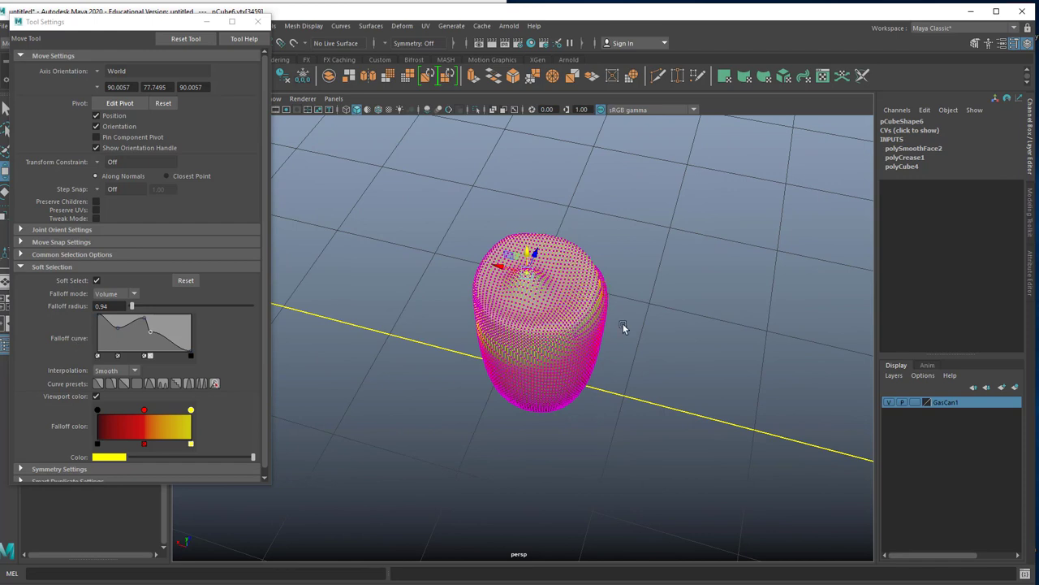
pyautogui.click(645, 248)
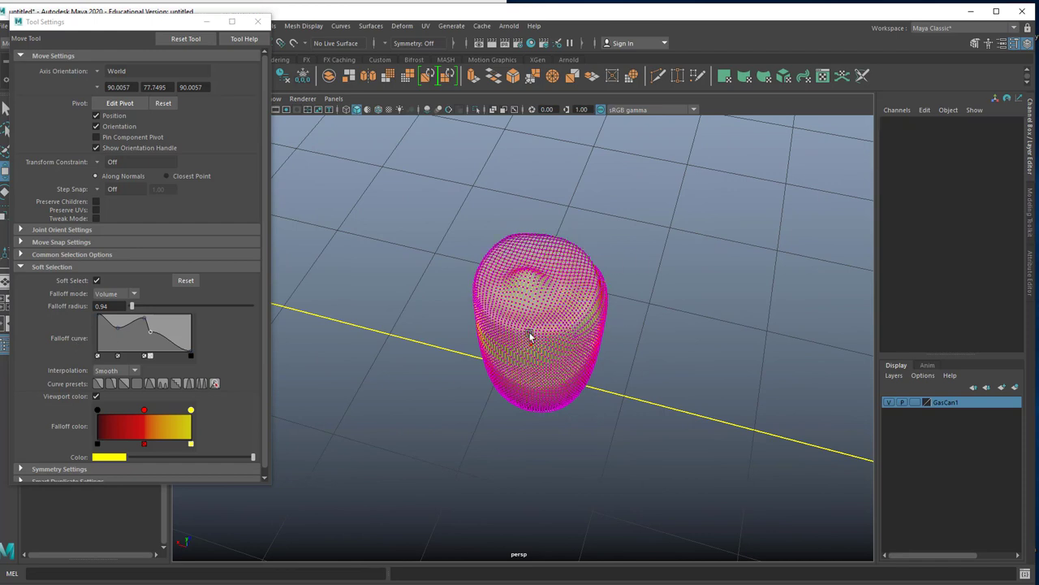
# - Select the raised vertex at the centre of the top, turn off Soft Select, and clear the selection
pyautogui.click(536, 278)
pyautogui.click(97, 282)
pyautogui.click(97, 281)
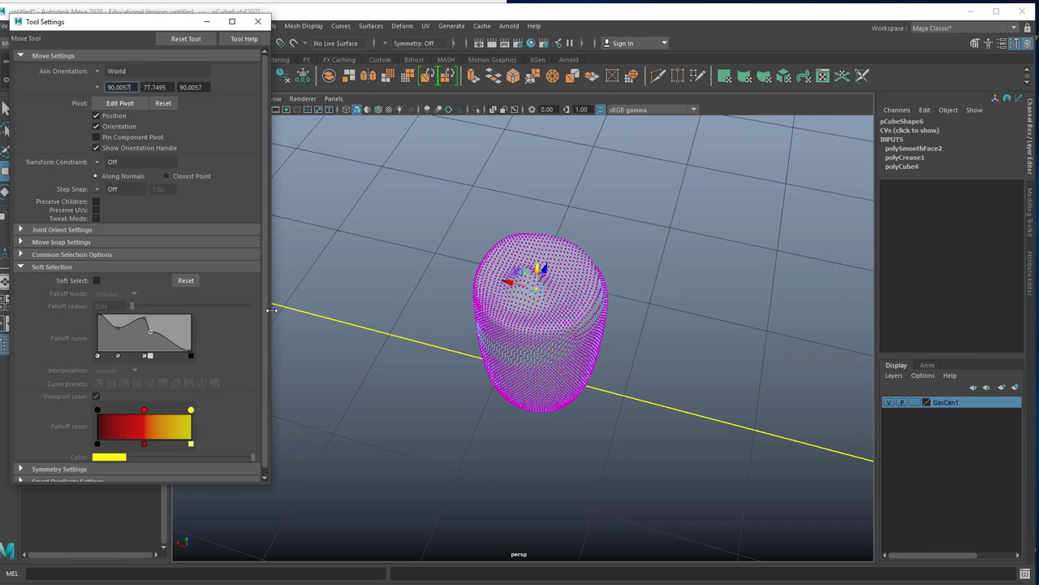
pyautogui.scroll(-2, 579, 269)
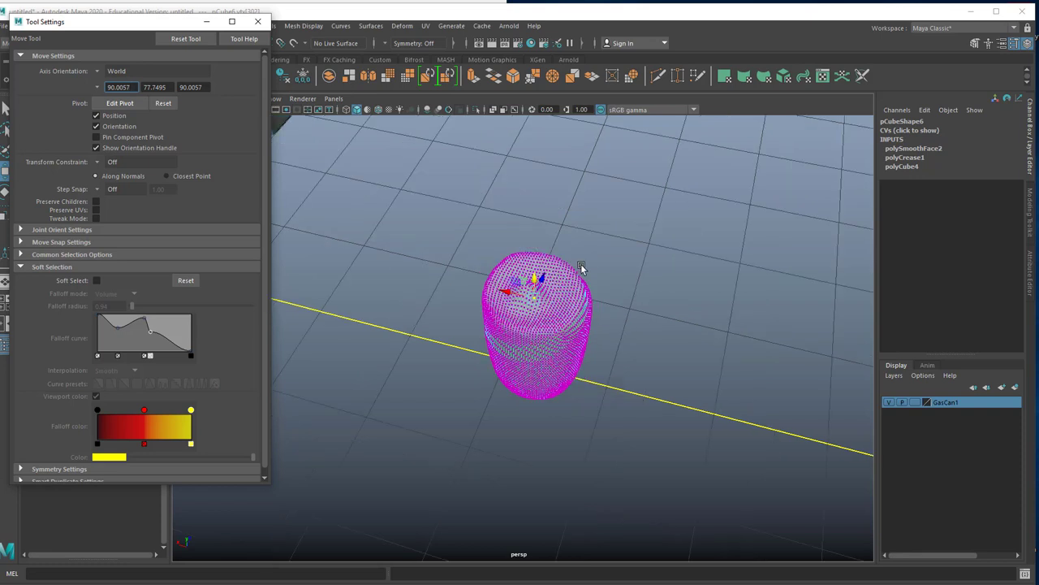
pyautogui.click(587, 261)
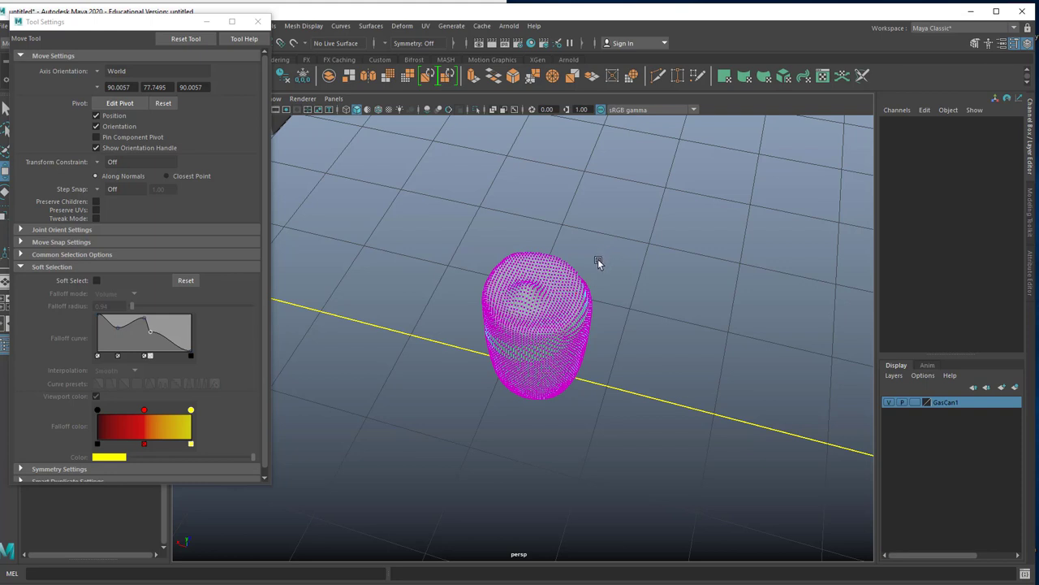
pyautogui.scroll(-1, 598, 261)
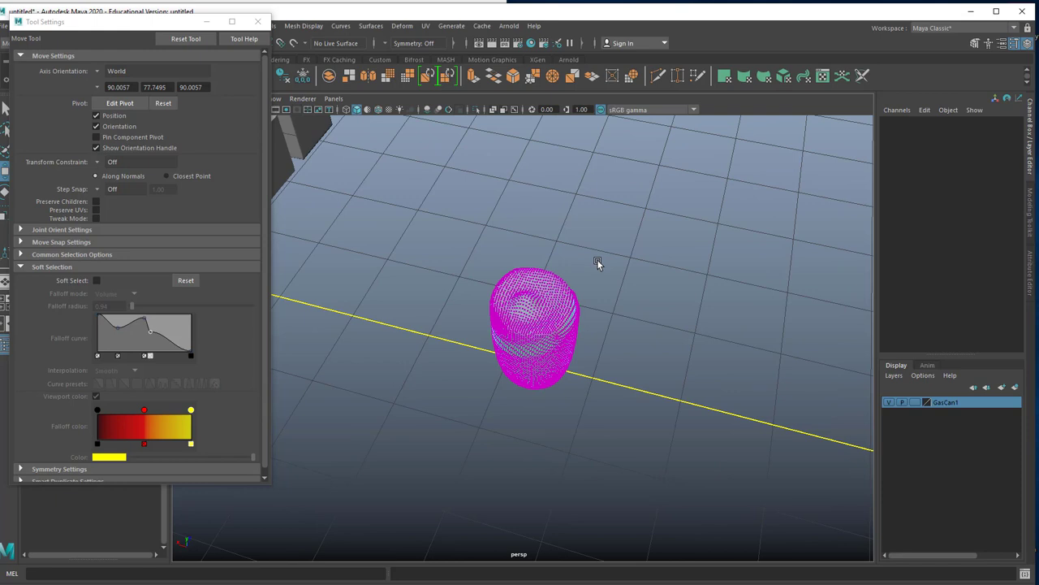